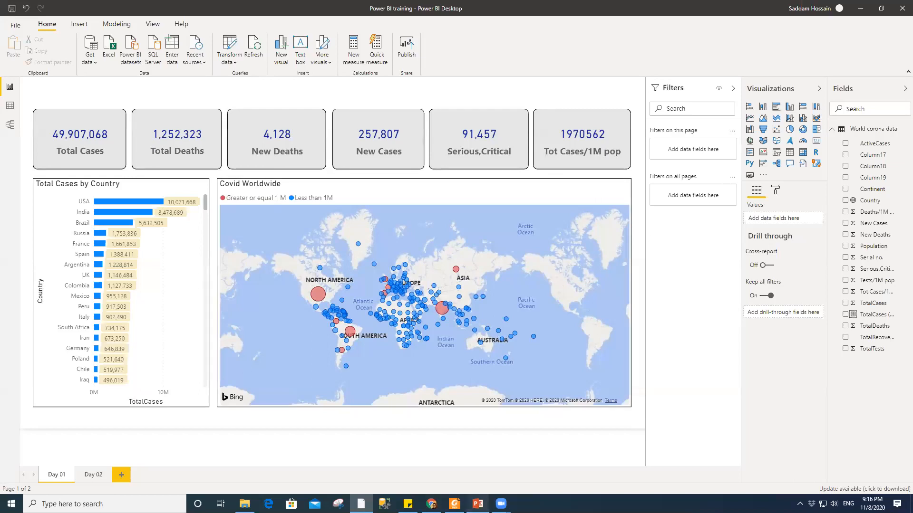
- Switch to PowerPoint to review the Day 02 Topics slide, and return to the Power BI report
{"action": "left_click", "coordinate": [478, 504]}
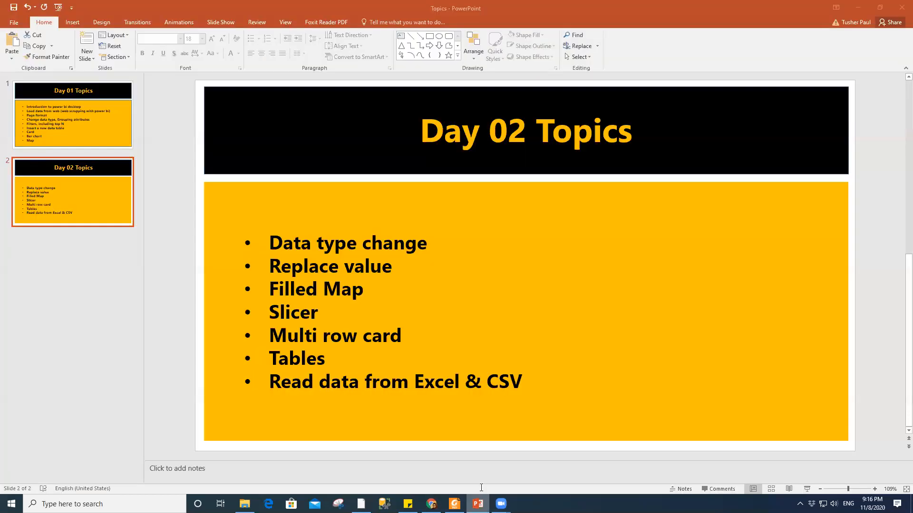
{"action": "left_click", "coordinate": [855, 7]}
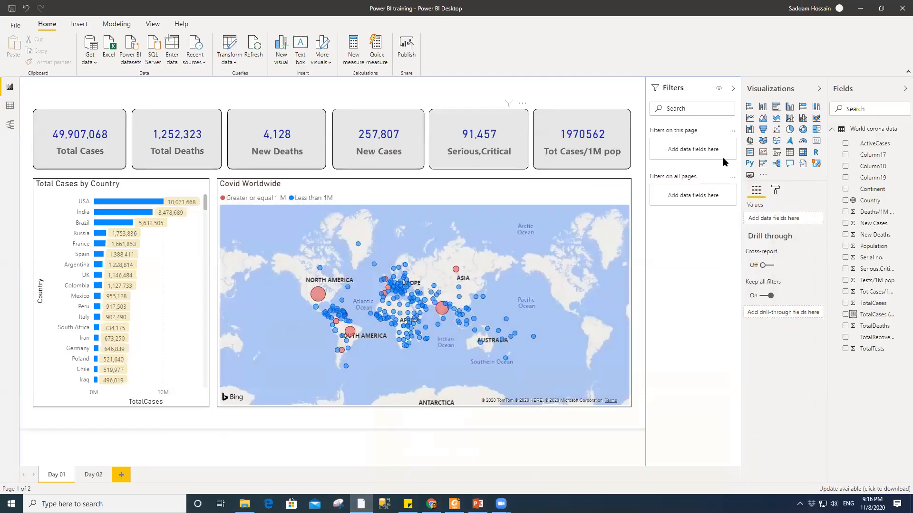
{"action": "mouse_move", "coordinate": [501, 504]}
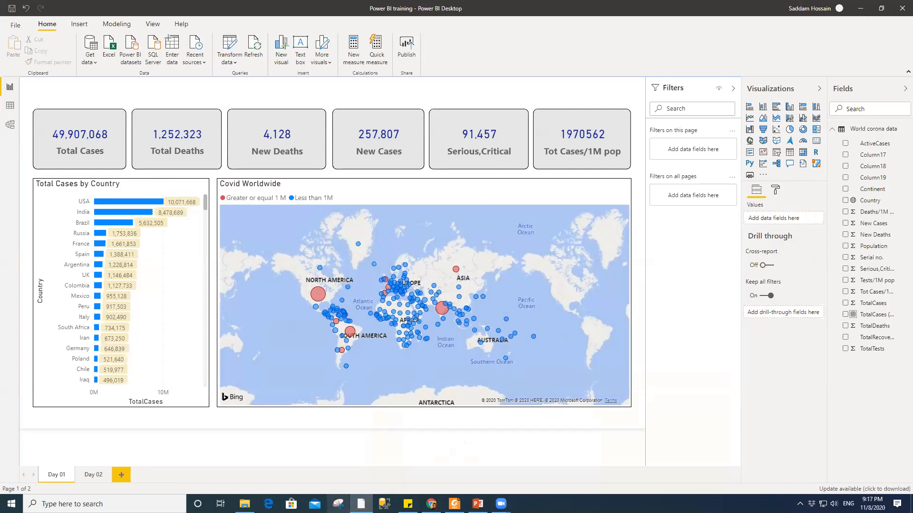
{"action": "left_click", "coordinate": [557, 454]}
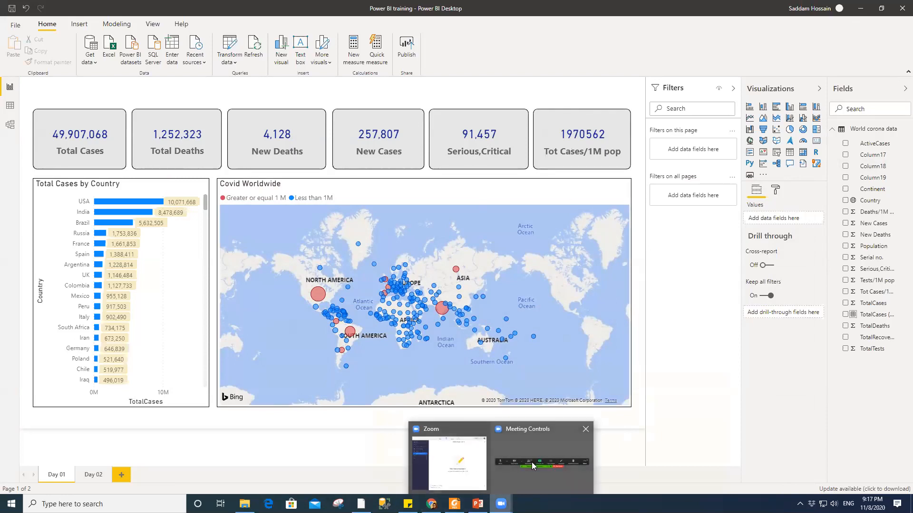
{"action": "left_click", "coordinate": [537, 482]}
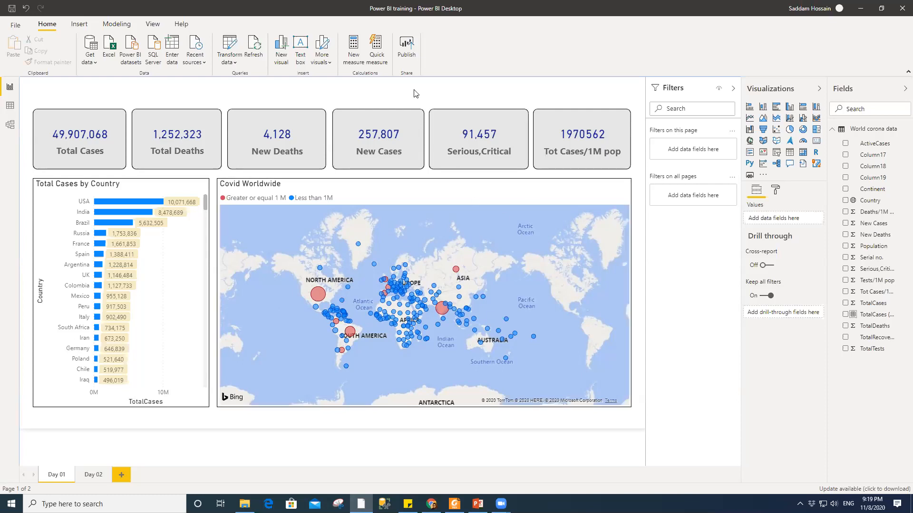
{"action": "left_click", "coordinate": [598, 122]}
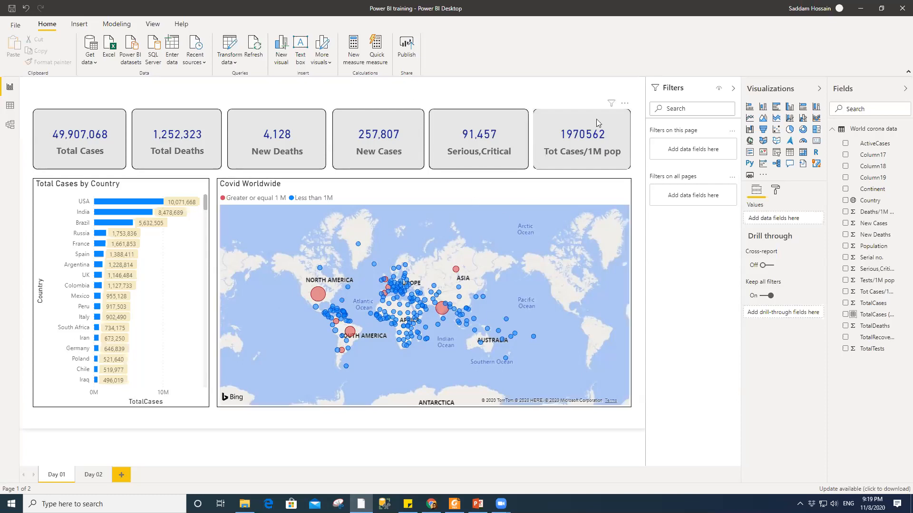
{"action": "left_click", "coordinate": [482, 85]}
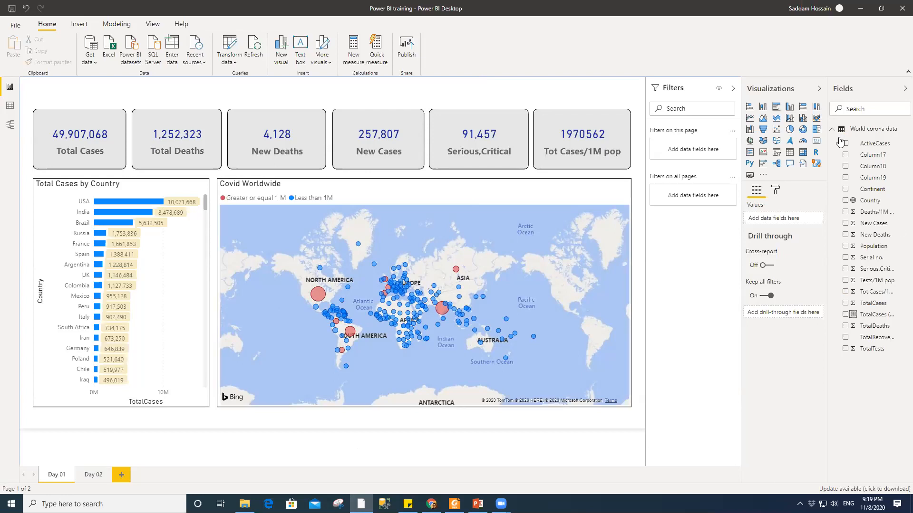
{"action": "left_click", "coordinate": [831, 131]}
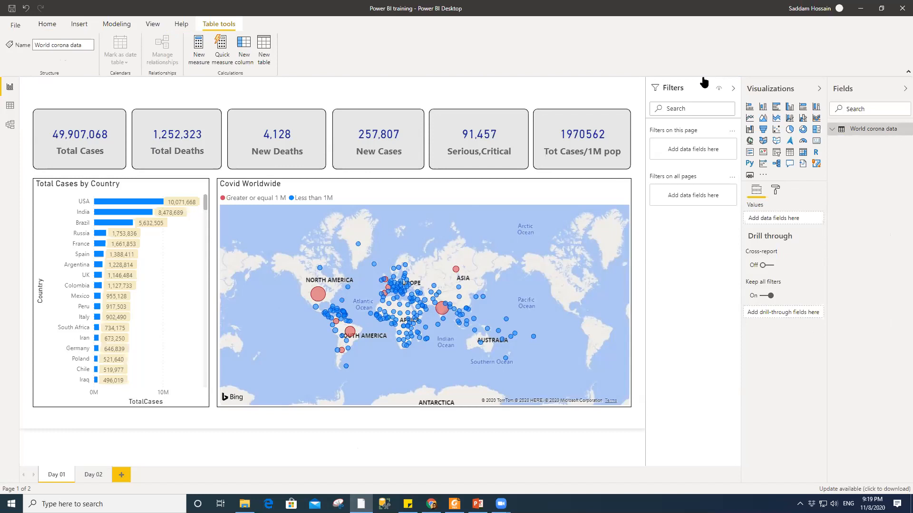
{"action": "left_click", "coordinate": [832, 129]}
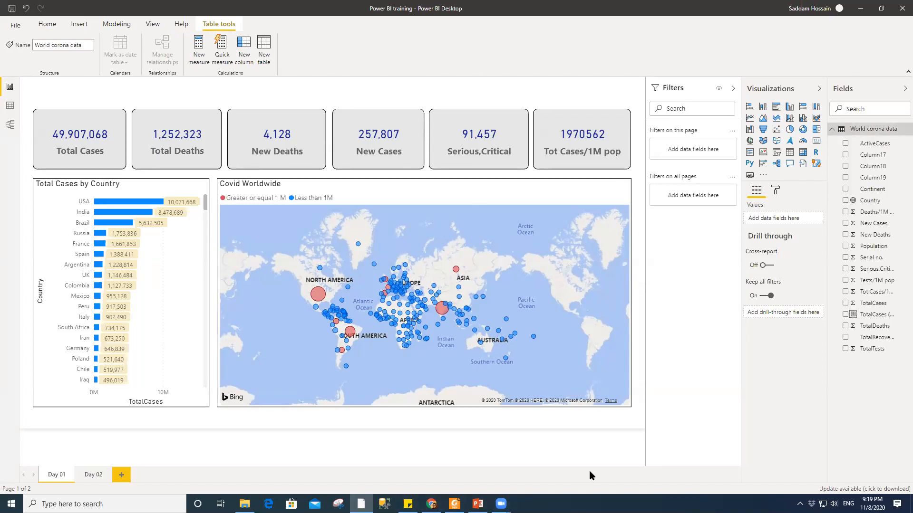
- Examine the data category options available for the Country field
{"action": "left_click", "coordinate": [871, 201]}
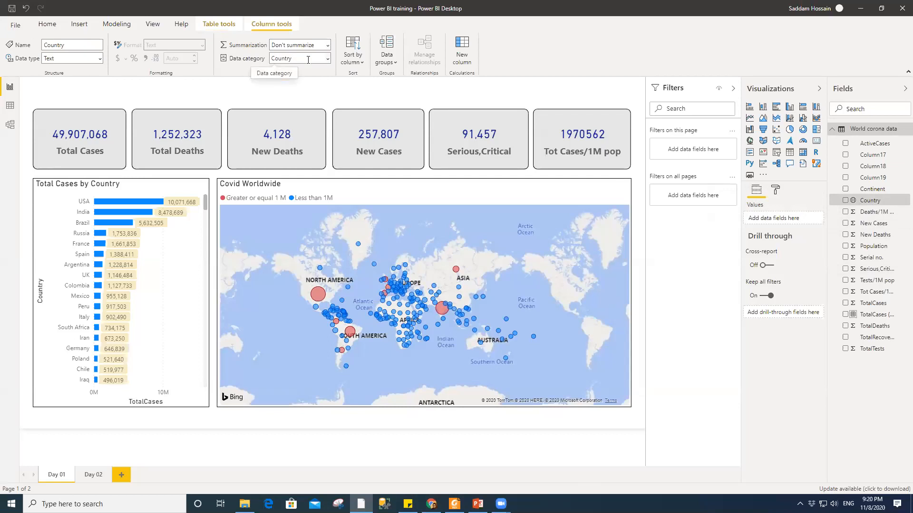
{"action": "left_click", "coordinate": [327, 58]}
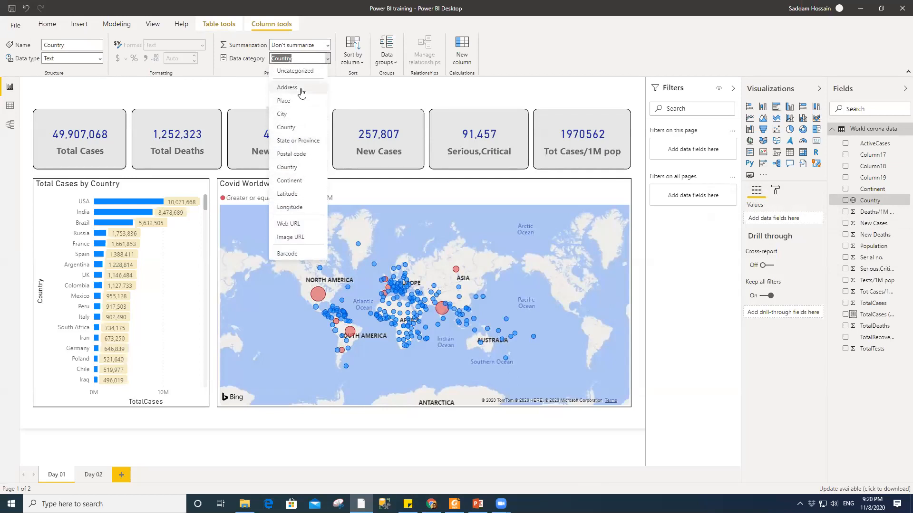
{"action": "left_click", "coordinate": [335, 84]}
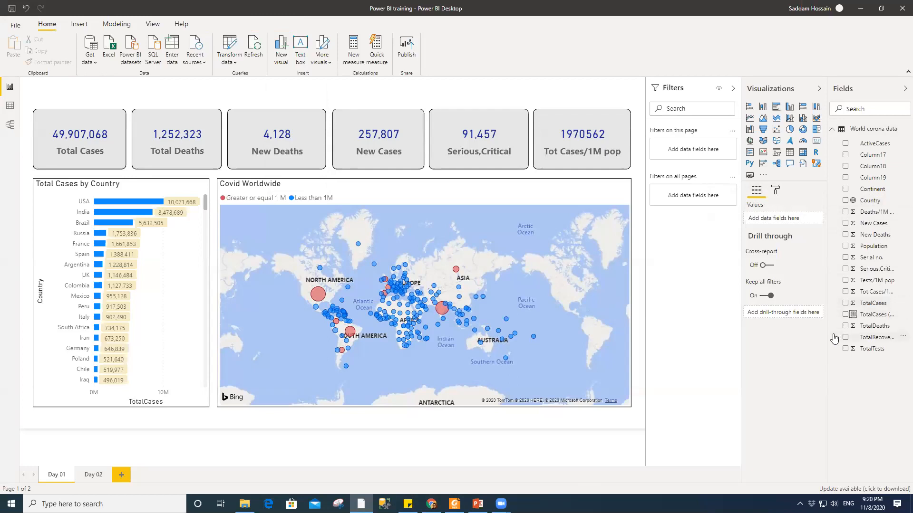
- Widen the field list so full names show, and open the World corona data table's query for editing
{"action": "left_click_drag", "start_coordinate": [827, 341], "coordinate": [766, 352]}
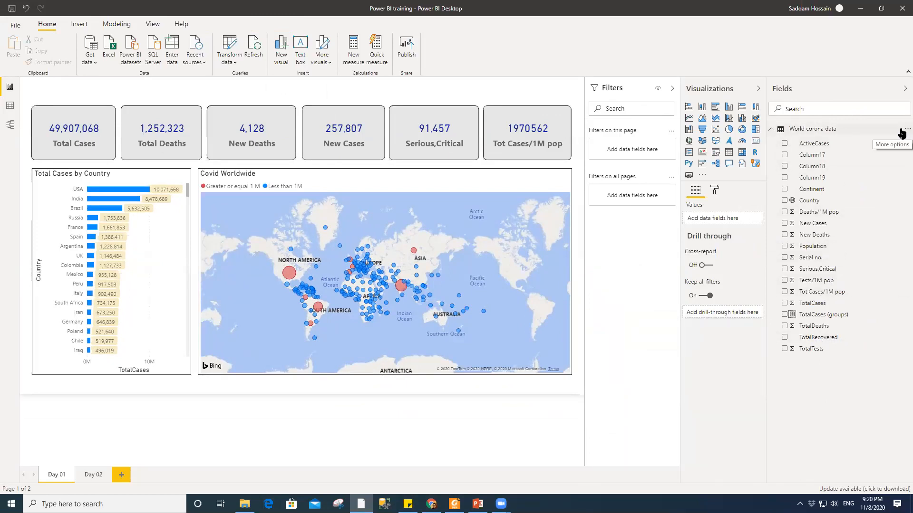
{"action": "left_click", "coordinate": [901, 130]}
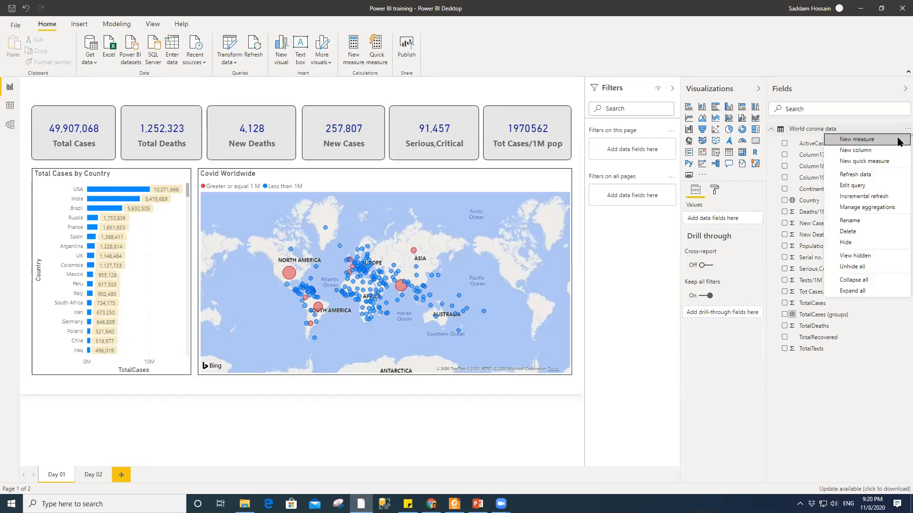
{"action": "left_click", "coordinate": [864, 187]}
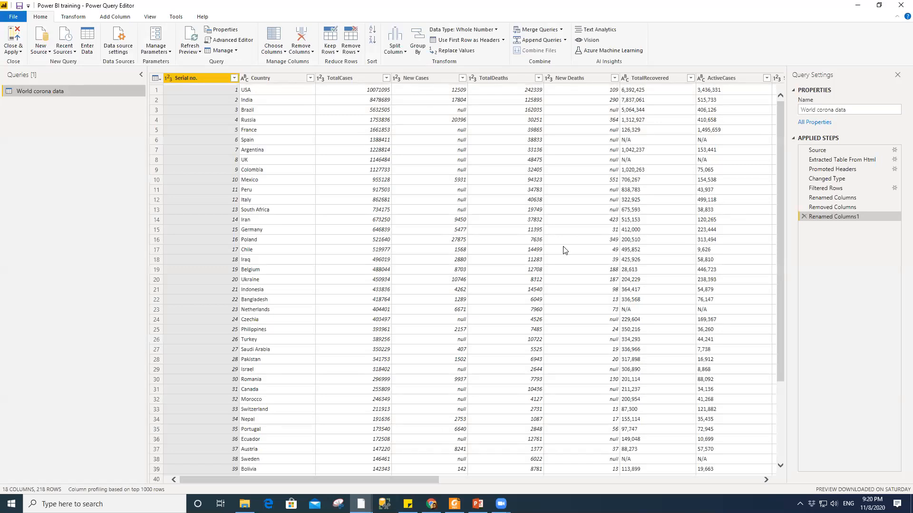
- Copy an N/A value from the TotalRecovered column
{"action": "left_click_drag", "start_coordinate": [429, 478], "coordinate": [468, 486]}
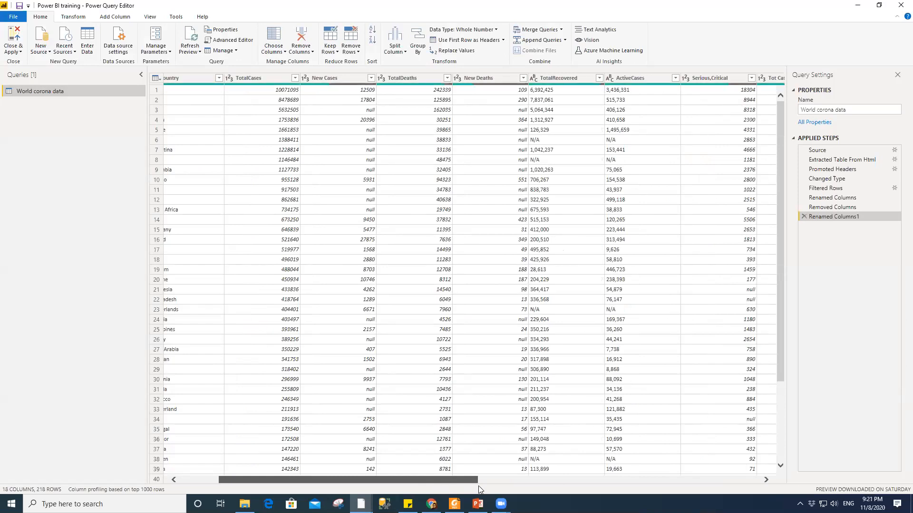
{"action": "left_click", "coordinate": [579, 79]}
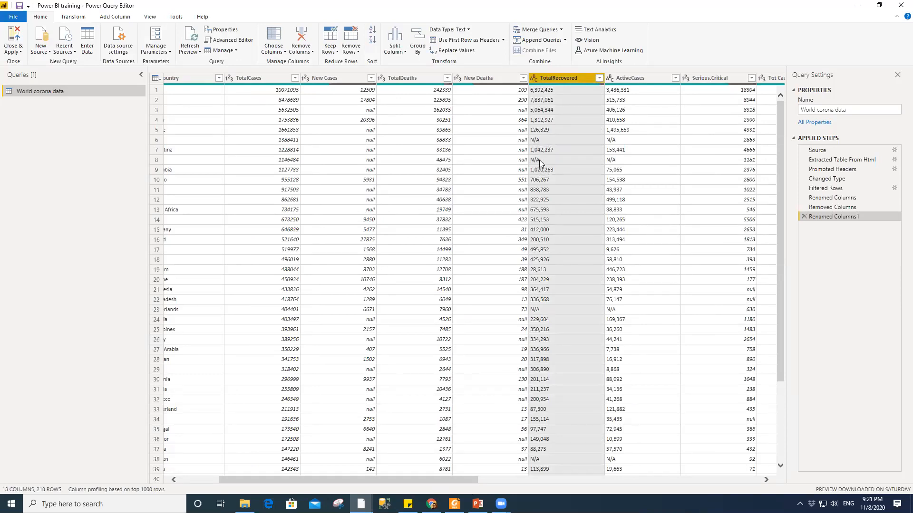
{"action": "left_click", "coordinate": [540, 139]}
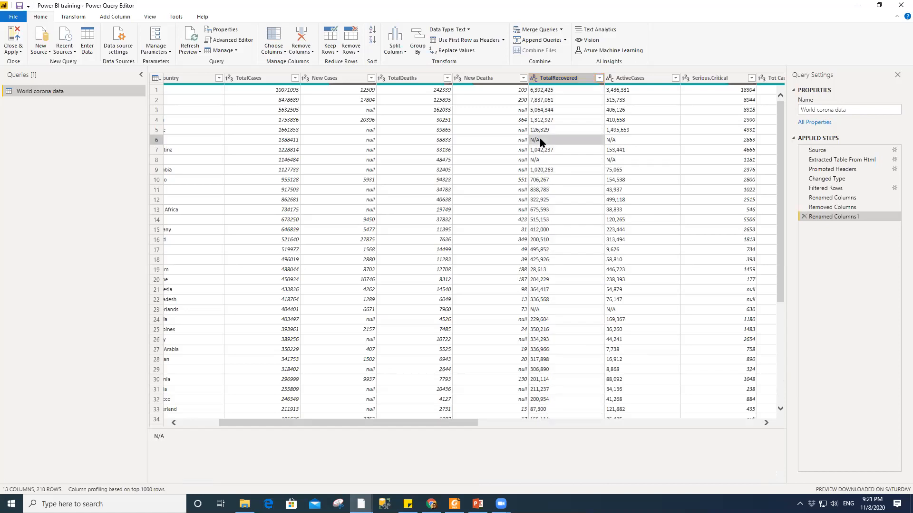
{"action": "right_click", "coordinate": [540, 140]}
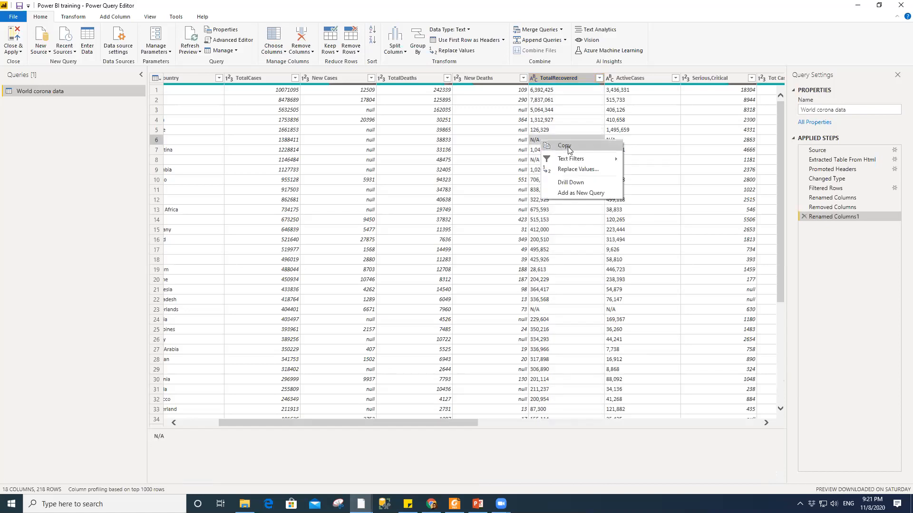
{"action": "left_click", "coordinate": [565, 146]}
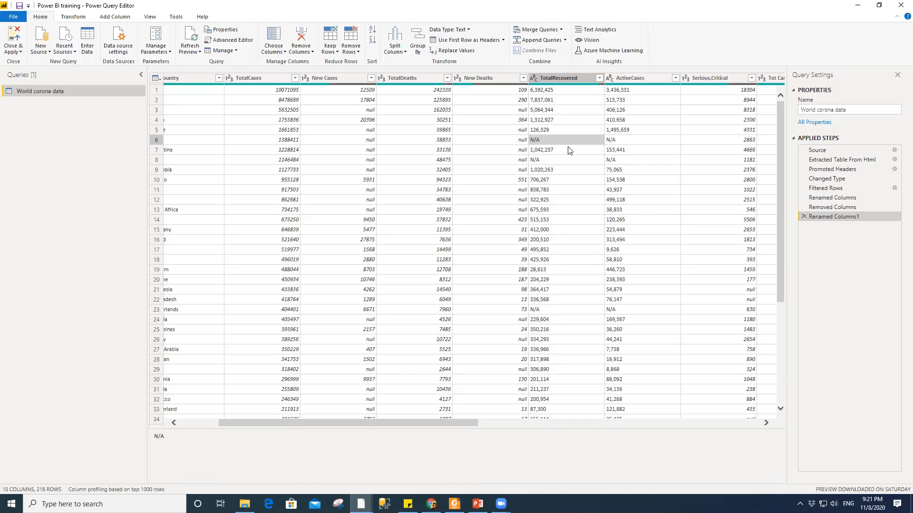
- Start a value replacement on the whole TotalRecovered column, with N/A as the value to find and null as its replacement
{"action": "left_click", "coordinate": [560, 76]}
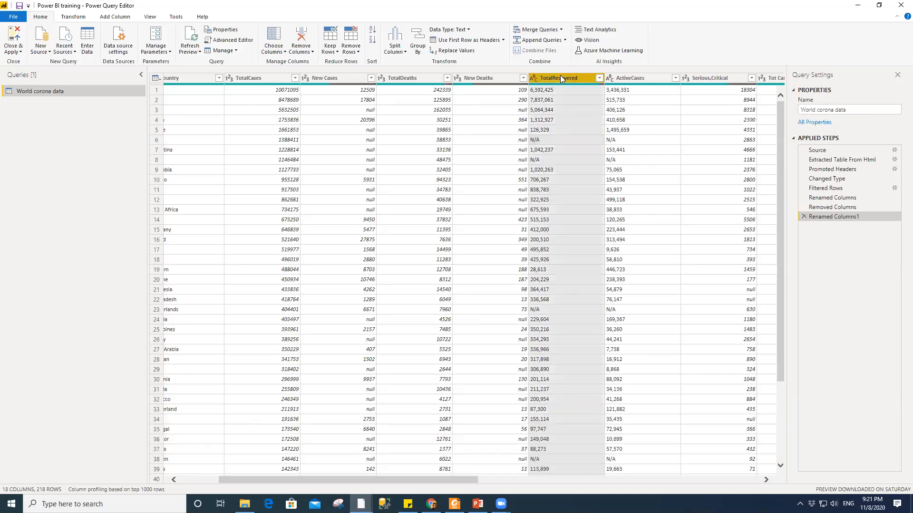
{"action": "left_click", "coordinate": [445, 51]}
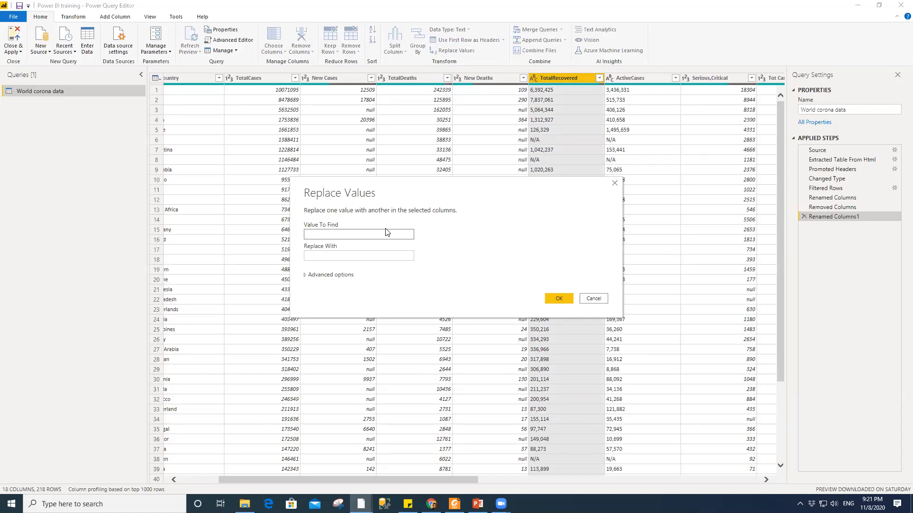
{"action": "left_click", "coordinate": [358, 237]}
{"action": "right_click", "coordinate": [357, 238]}
{"action": "left_click", "coordinate": [385, 277]}
{"action": "left_click", "coordinate": [364, 258]}
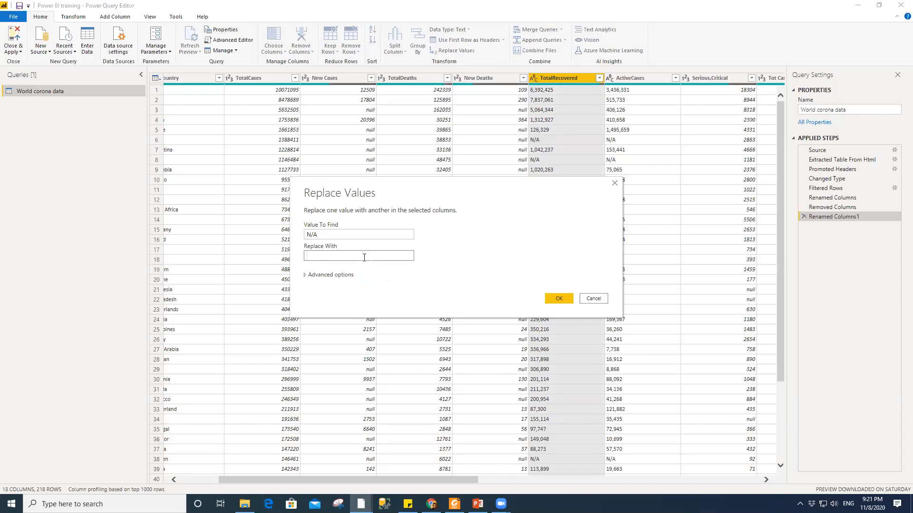
{"action": "type", "text": "null"}
- Check the advanced special-character options, leave them off, and apply the replacement of N/A with null
{"action": "left_click", "coordinate": [335, 274]}
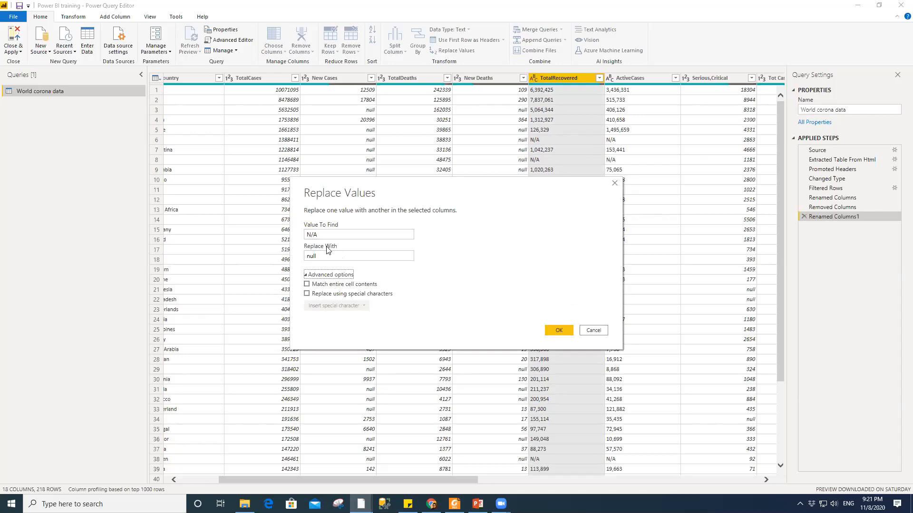
{"action": "left_click", "coordinate": [314, 295]}
{"action": "left_click", "coordinate": [334, 306]}
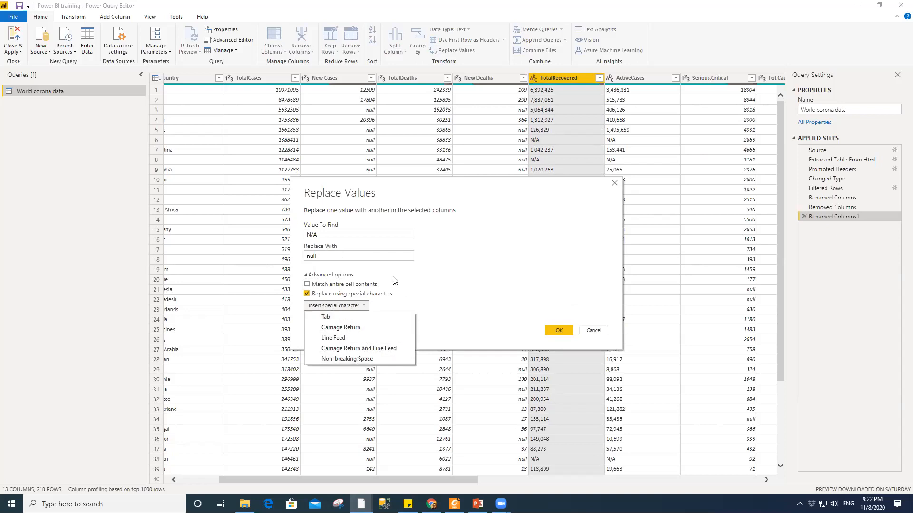
{"action": "left_click", "coordinate": [413, 288]}
{"action": "left_click", "coordinate": [307, 294]}
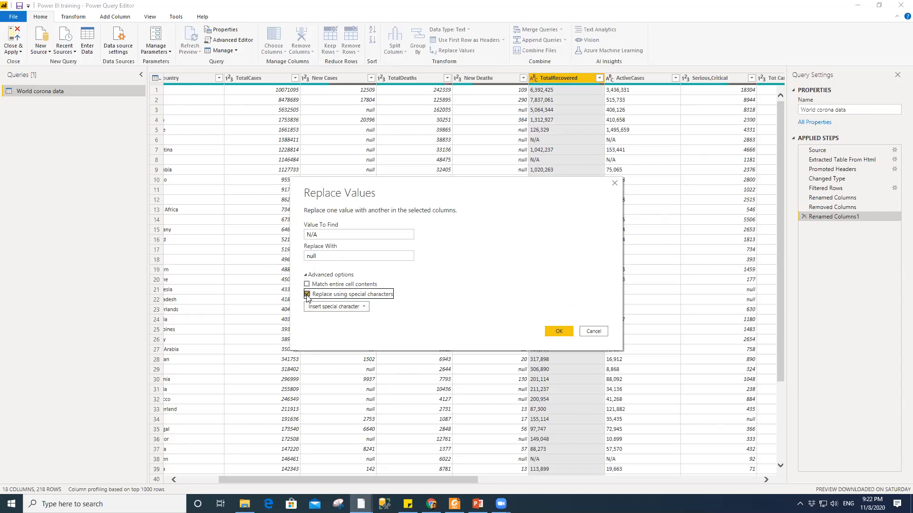
{"action": "left_click", "coordinate": [307, 275]}
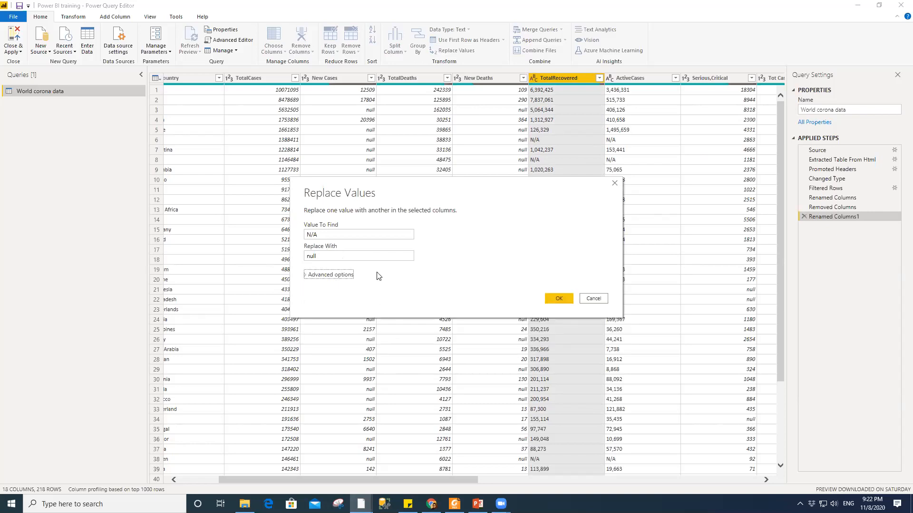
{"action": "left_click", "coordinate": [559, 298]}
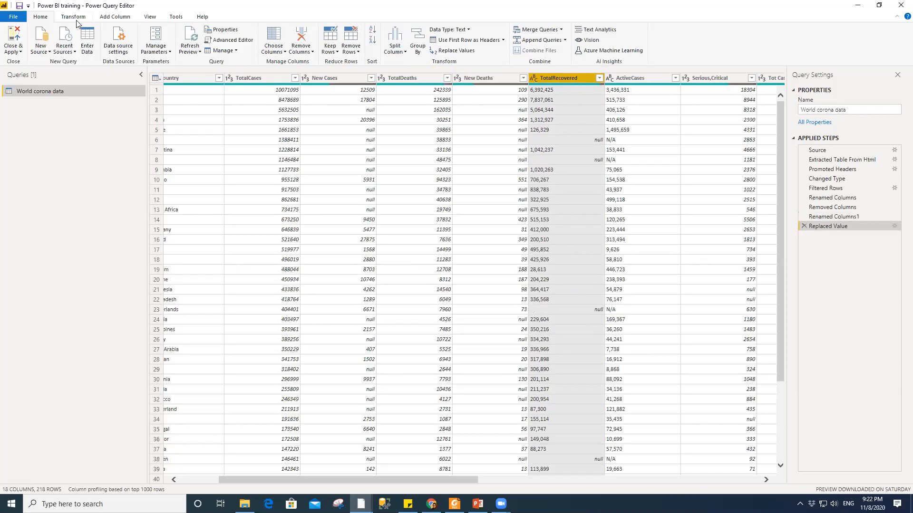
- Change the TotalRecovered column's data type to Whole Number
{"action": "right_click", "coordinate": [555, 77]}
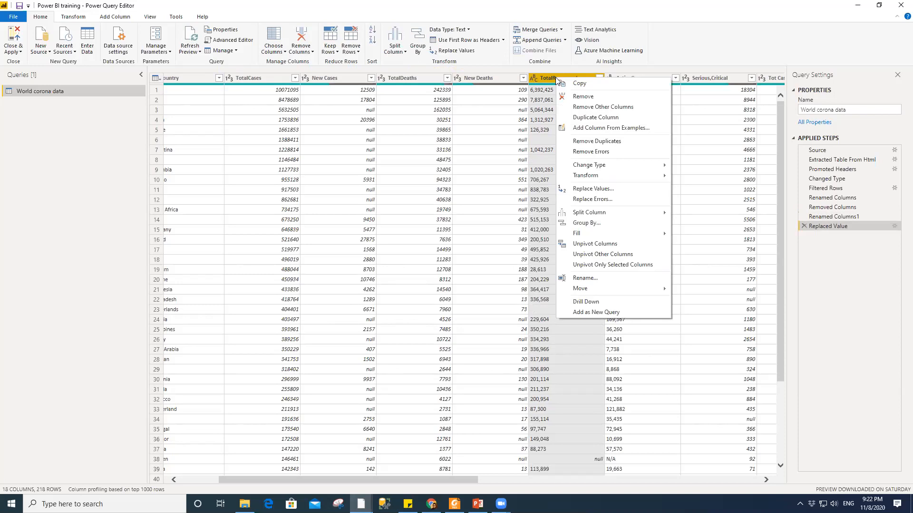
{"action": "mouse_move", "coordinate": [601, 170]}
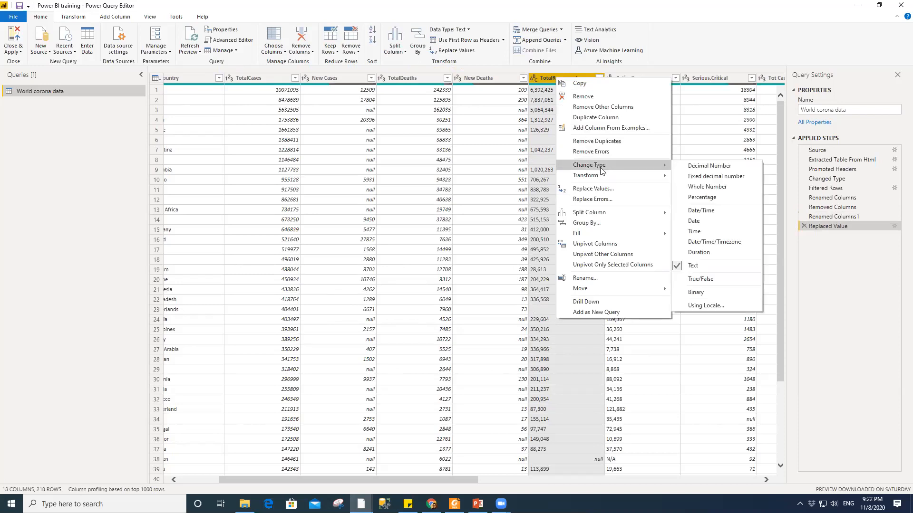
{"action": "left_click", "coordinate": [541, 78]}
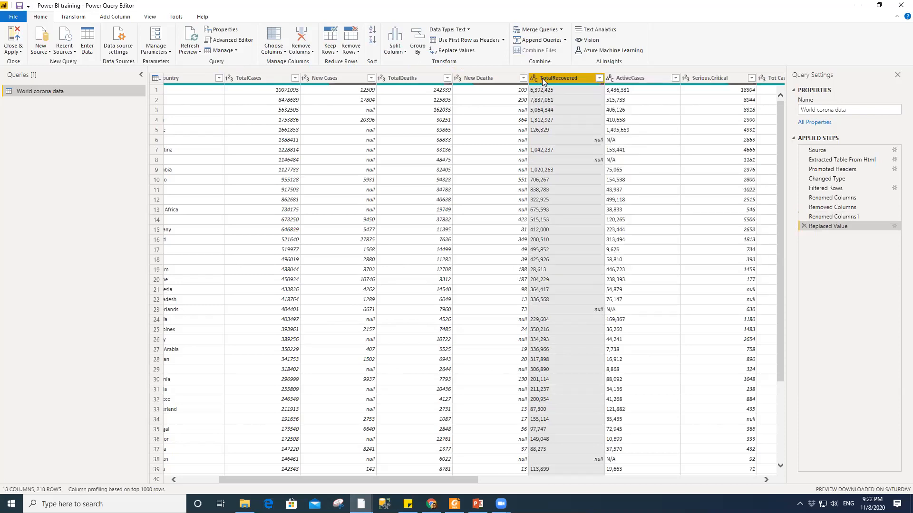
{"action": "left_click", "coordinate": [71, 17]}
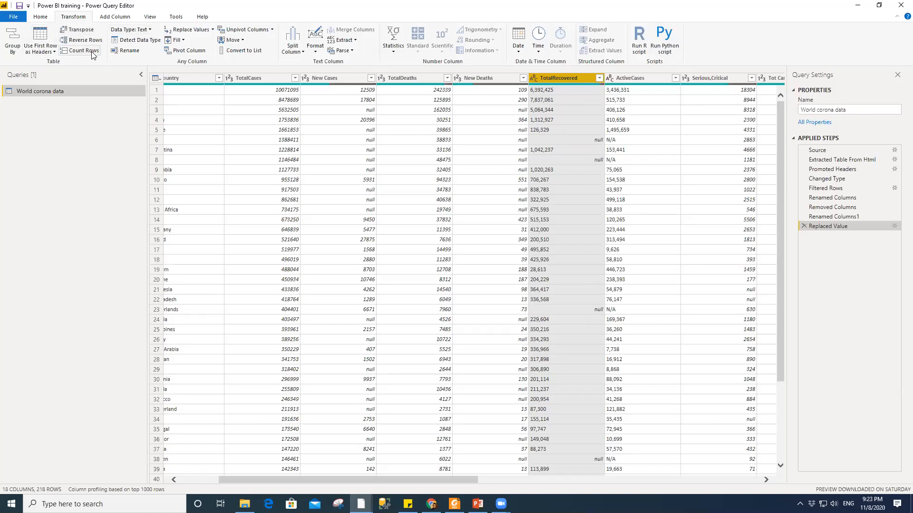
{"action": "left_click", "coordinate": [142, 31]}
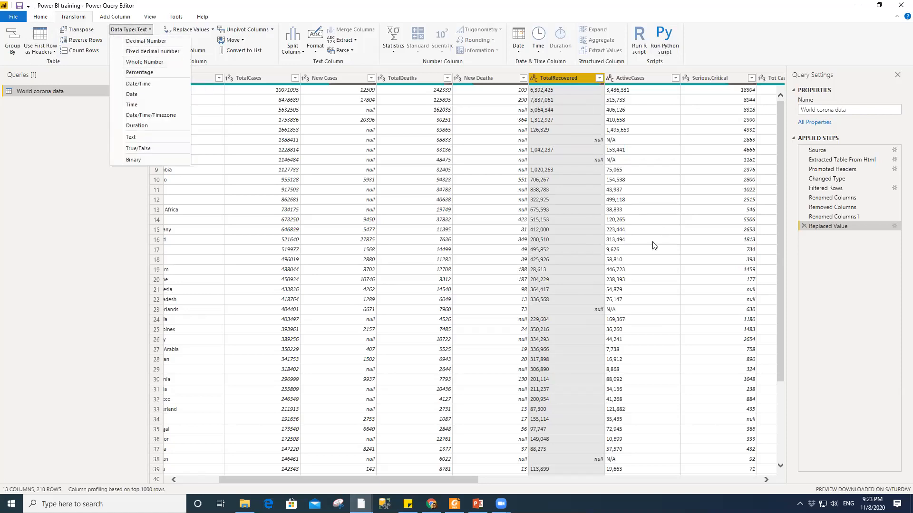
{"action": "left_click", "coordinate": [153, 65]}
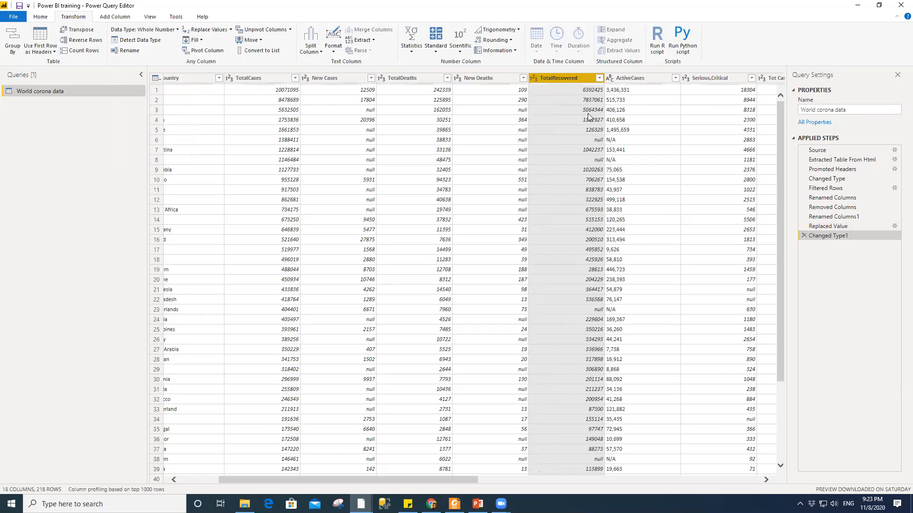
- Review the data type options available for the TotalRecovered column, including Using Locale, without changing the type
{"action": "right_click", "coordinate": [558, 77]}
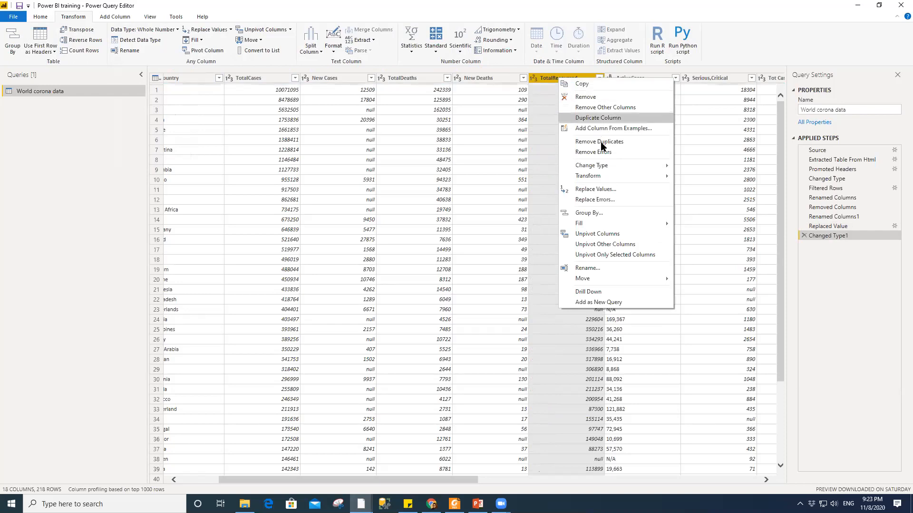
{"action": "mouse_move", "coordinate": [611, 164]}
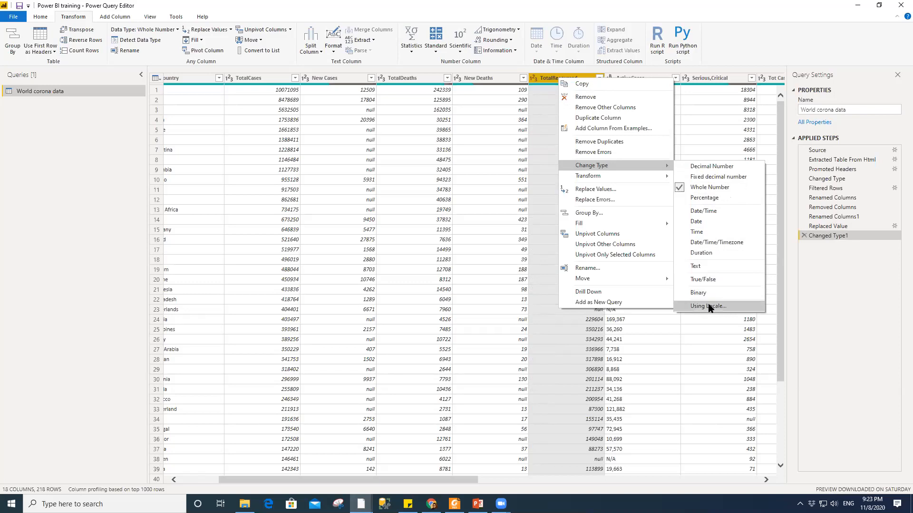
{"action": "left_click", "coordinate": [540, 79]}
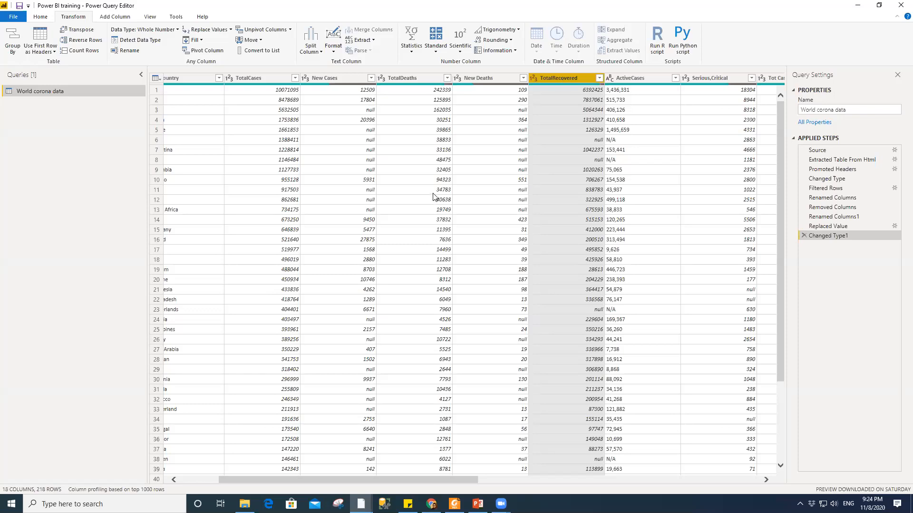
- Try a value replacement on the ActiveCases column with n\a as the value to find, and delete that replacement step
{"action": "left_click", "coordinate": [630, 78]}
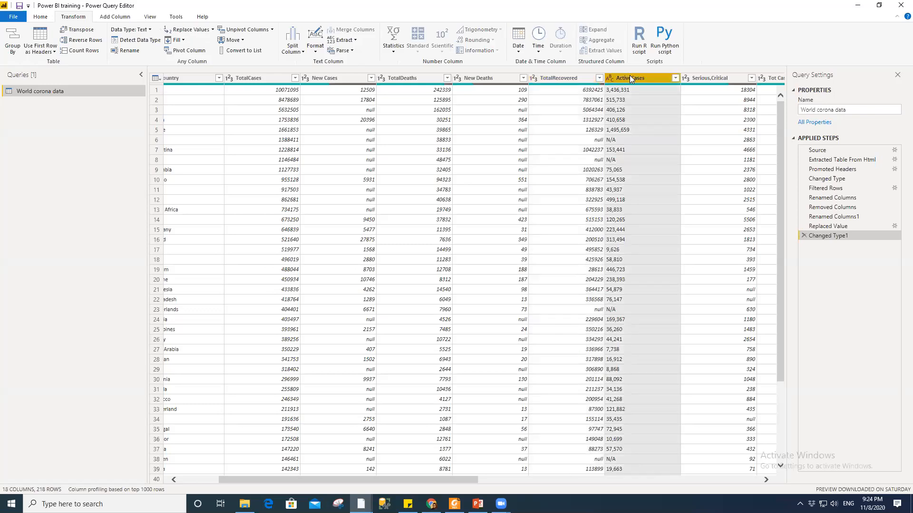
{"action": "right_click", "coordinate": [629, 76]}
{"action": "key", "text": "Escape"}
{"action": "left_click", "coordinate": [199, 31]}
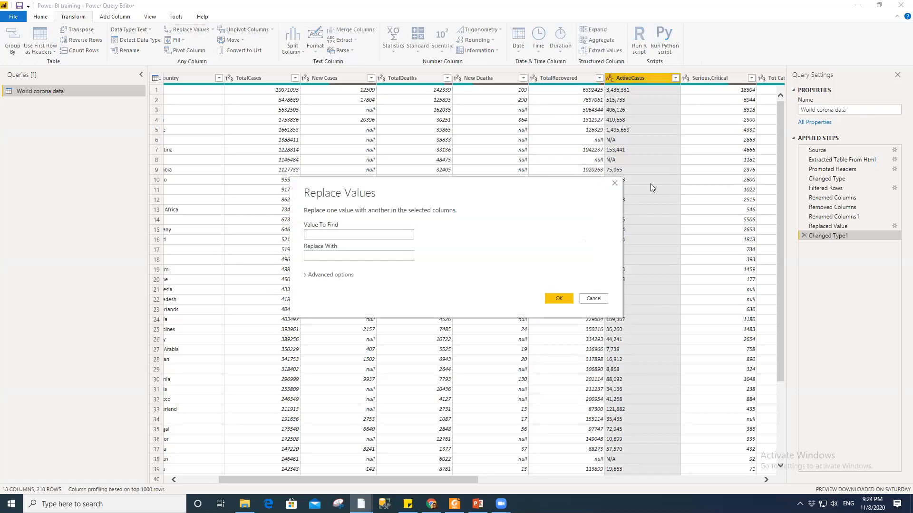
{"action": "left_click", "coordinate": [360, 235]}
{"action": "type", "text": "n\\a"}
{"action": "left_click", "coordinate": [557, 300]}
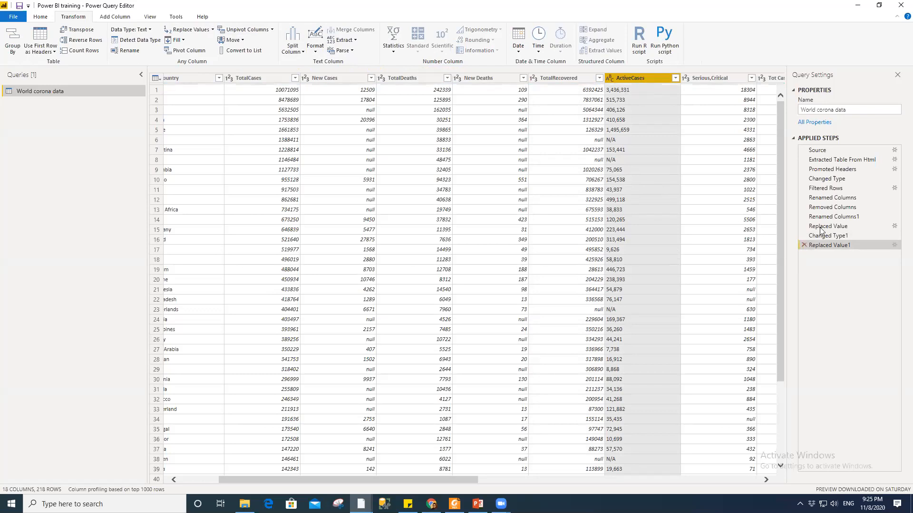
{"action": "left_click", "coordinate": [802, 246]}
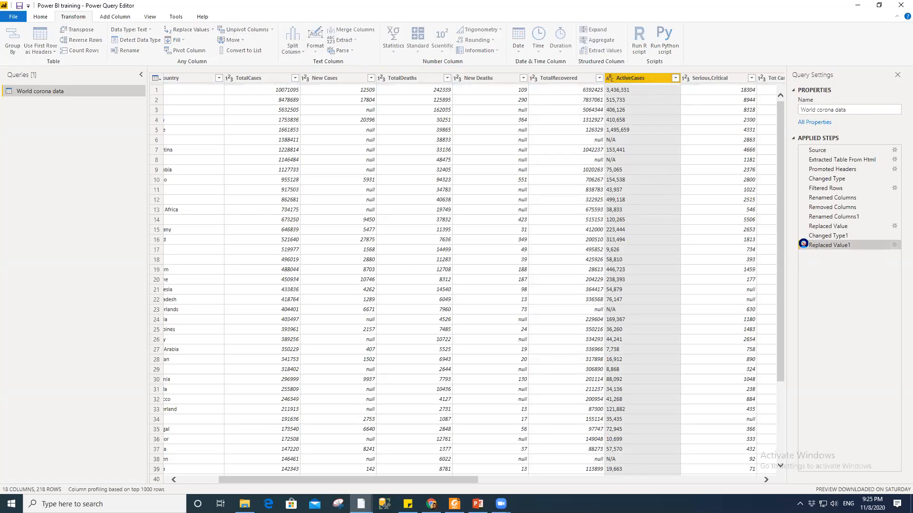
- Search the ActiveCases filter values for "n" and leave the filter without applying it
{"action": "left_click", "coordinate": [675, 78]}
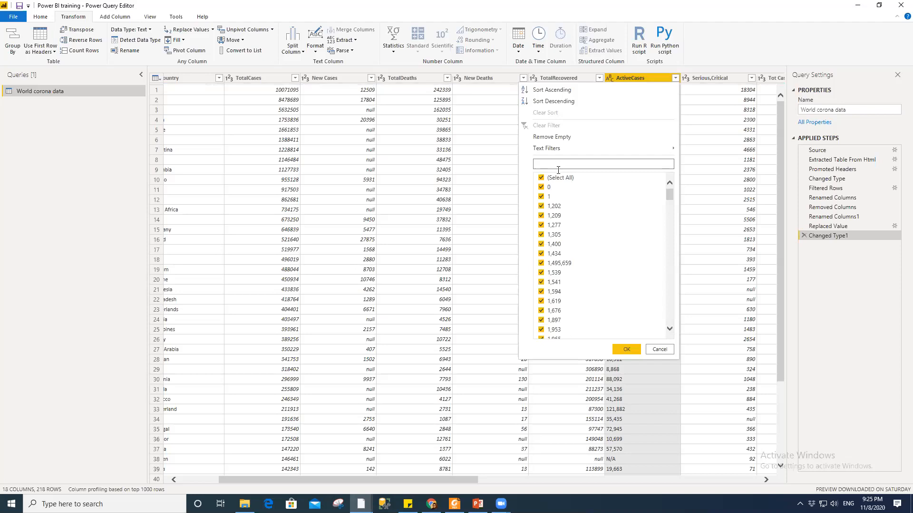
{"action": "type", "text": "n"}
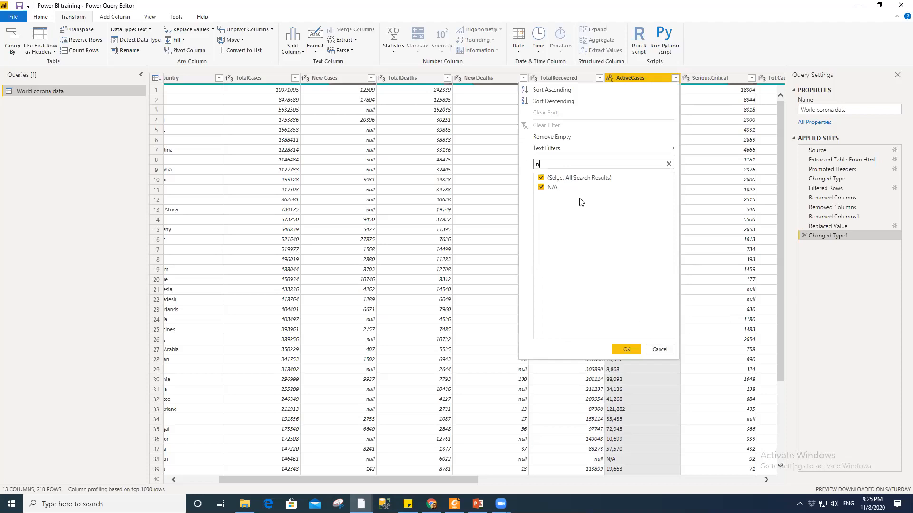
{"action": "left_click", "coordinate": [656, 349]}
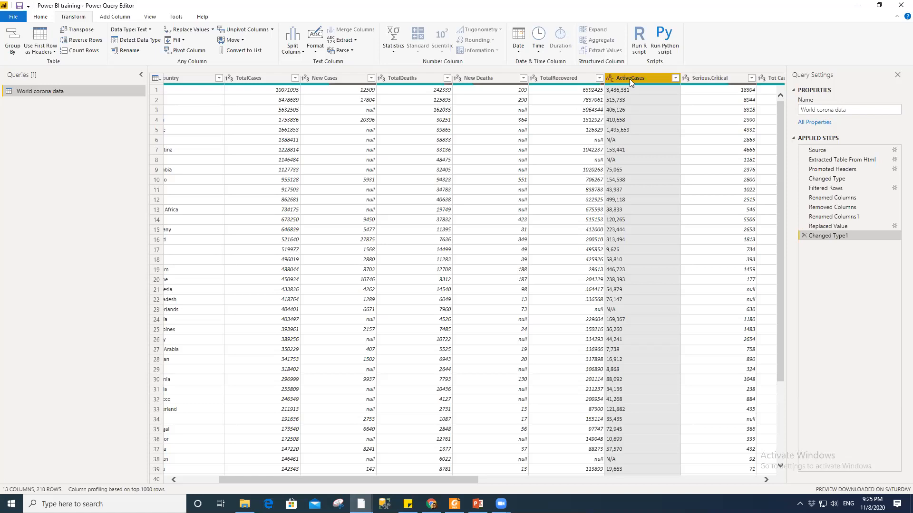
- Try a second value replacement aimed at the N/A entries in the ActiveCases column
{"action": "left_click", "coordinate": [178, 32]}
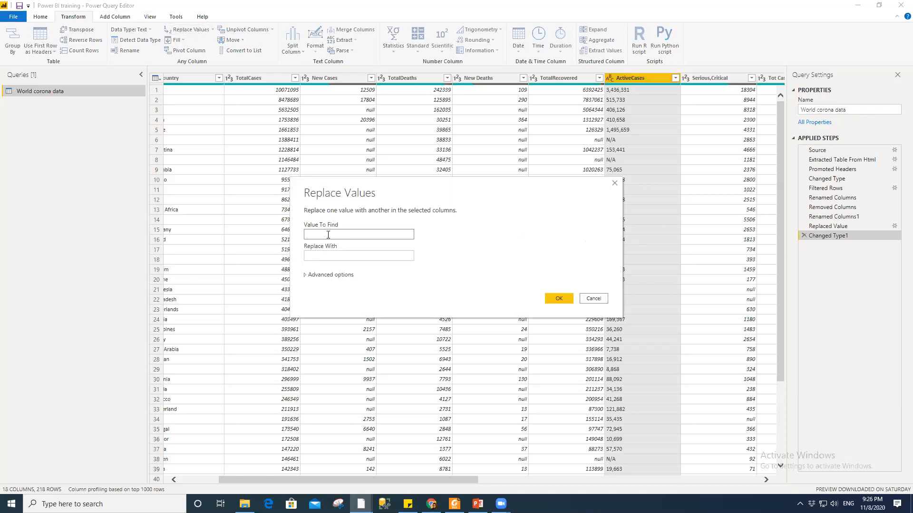
{"action": "type", "text": "N"}
{"action": "type", "text": "A"}
{"action": "left_click", "coordinate": [563, 299]}
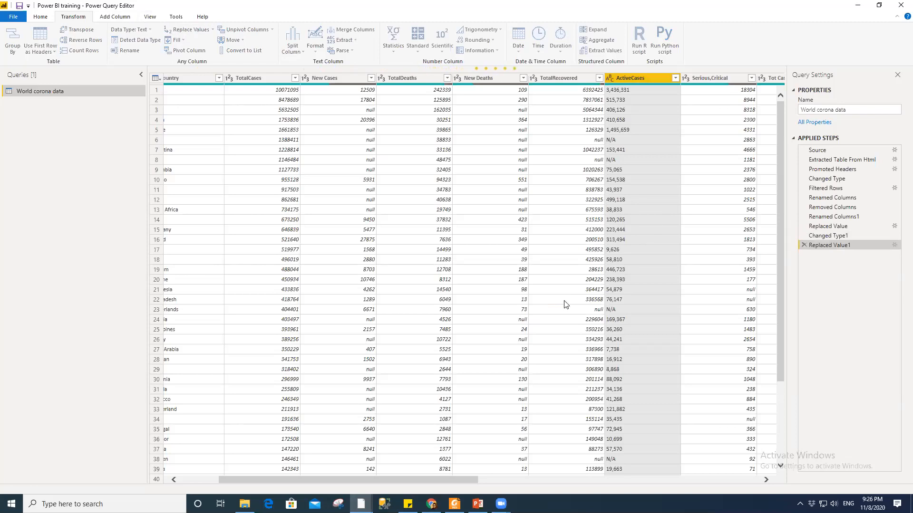
{"action": "left_click", "coordinate": [564, 76]}
{"action": "key", "text": "ctrl+a"}
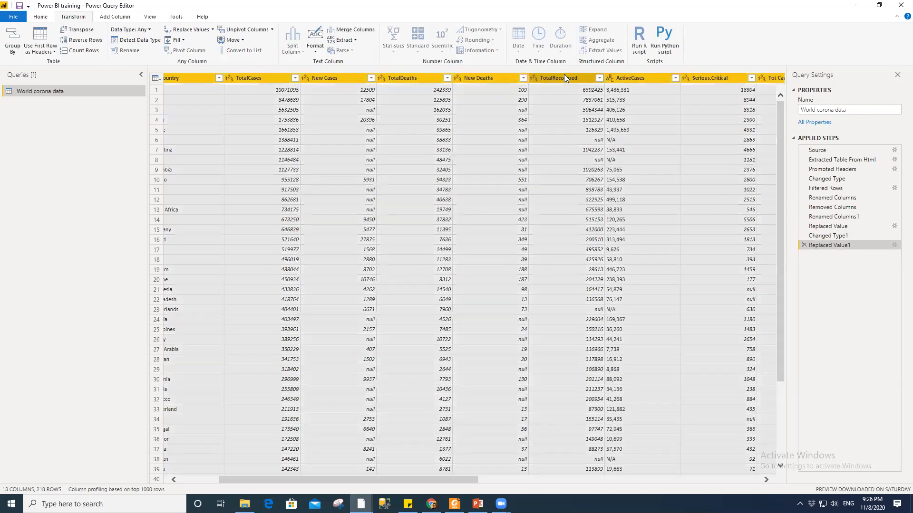
{"action": "right_click", "coordinate": [563, 75]}
{"action": "left_click", "coordinate": [543, 79]}
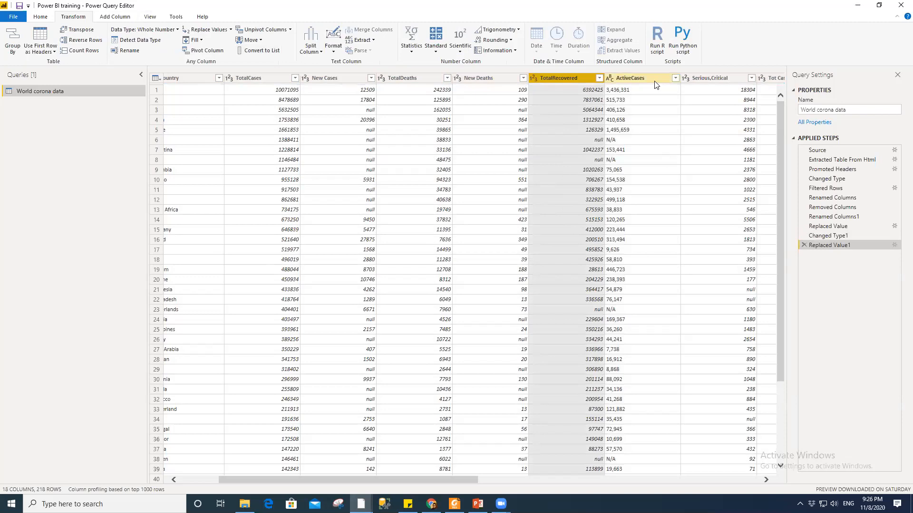
- Check an N/A cell in the ActiveCases column and delete the most recent value replacement step
{"action": "left_click", "coordinate": [632, 78]}
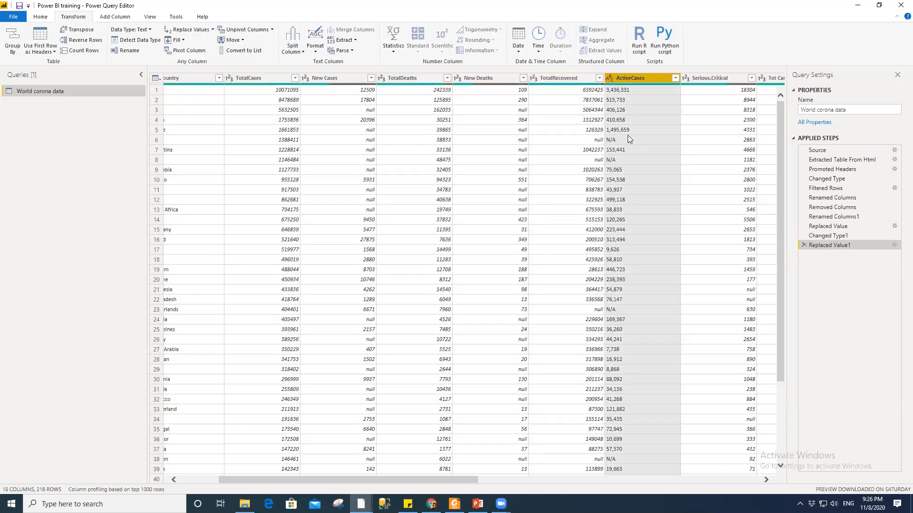
{"action": "left_click", "coordinate": [628, 140]}
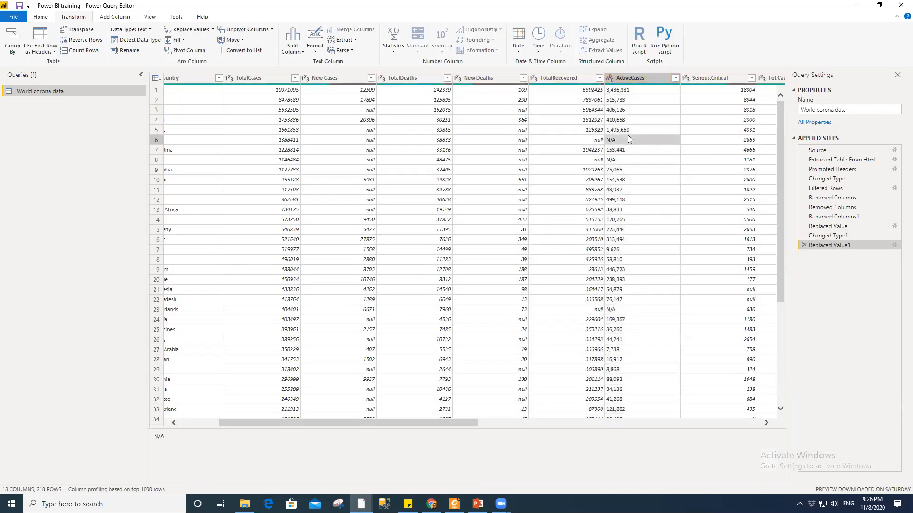
{"action": "left_click", "coordinate": [803, 245]}
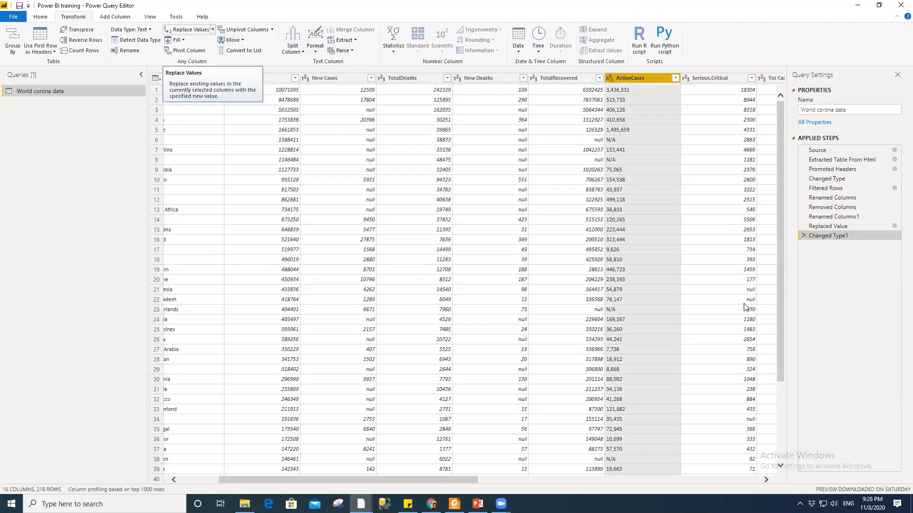
- Replace N/A with an empty value in the ActiveCases column and check the cells in rows 6 and 8
{"action": "left_click", "coordinate": [209, 29]}
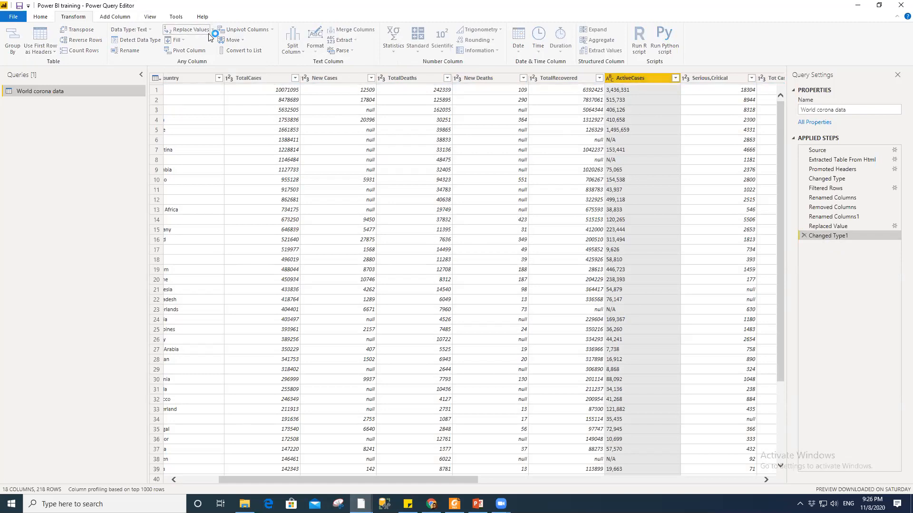
{"action": "type", "text": "N/A"}
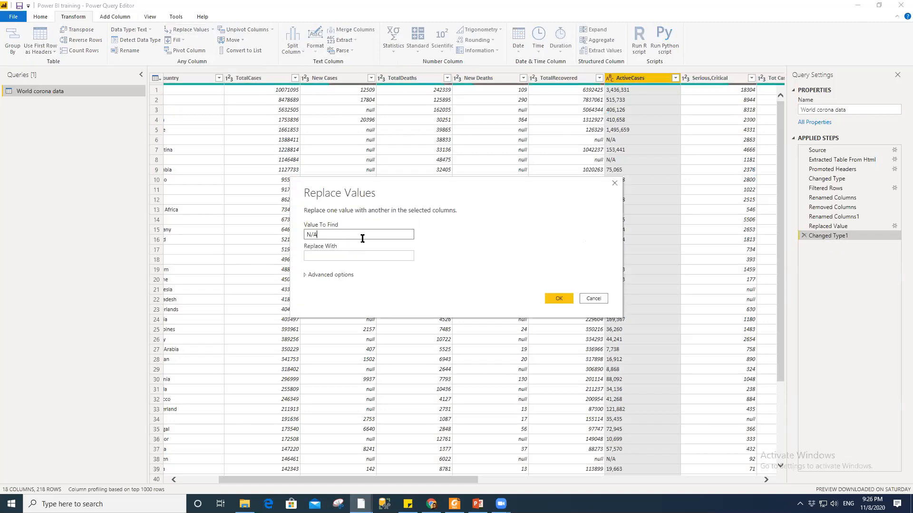
{"action": "left_click", "coordinate": [561, 298]}
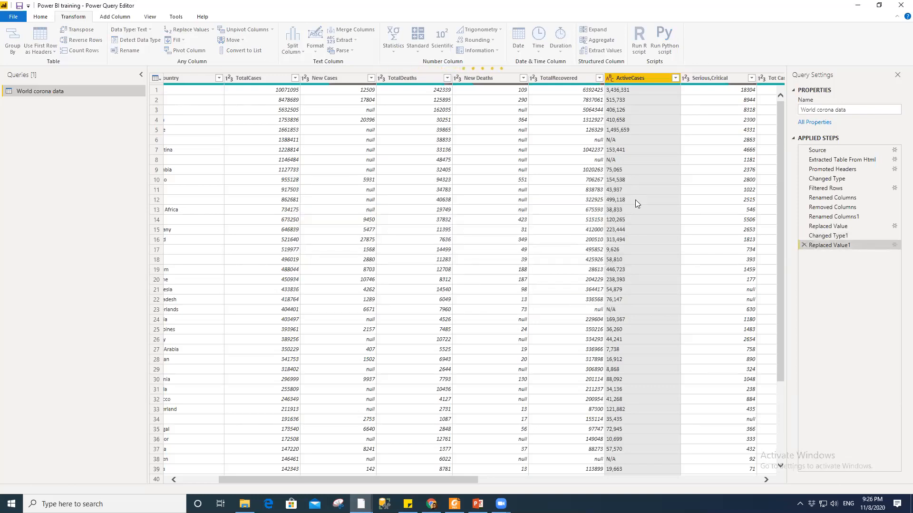
{"action": "left_click", "coordinate": [611, 139]}
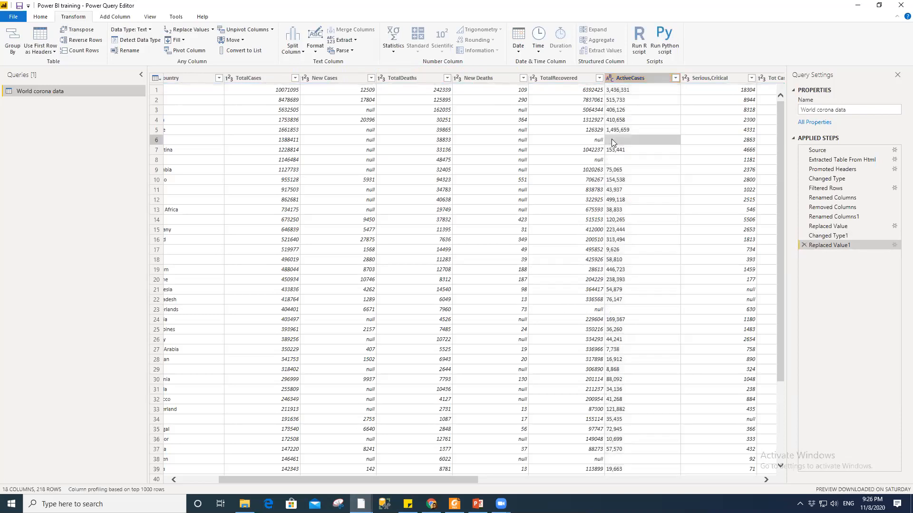
{"action": "left_click", "coordinate": [611, 160]}
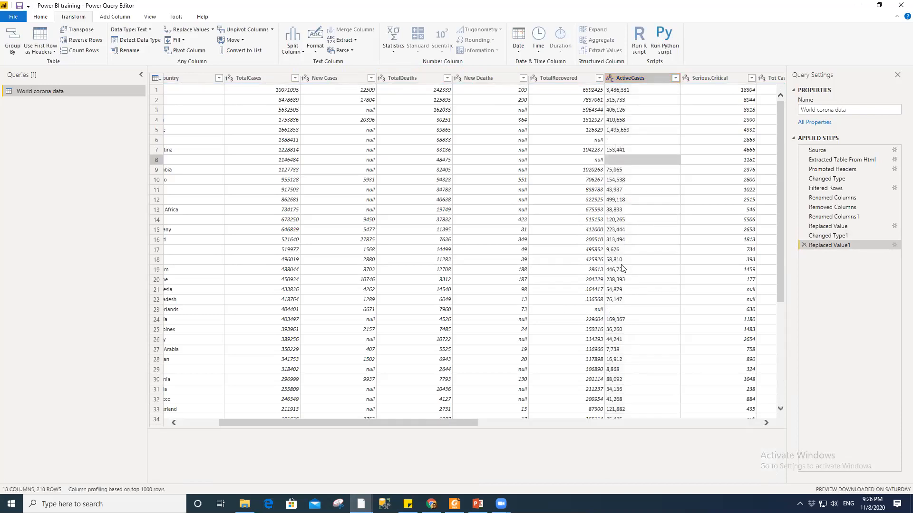
- Change the ActiveCases column's data type to Whole Number
{"action": "left_click_drag", "start_coordinate": [357, 423], "coordinate": [184, 425]}
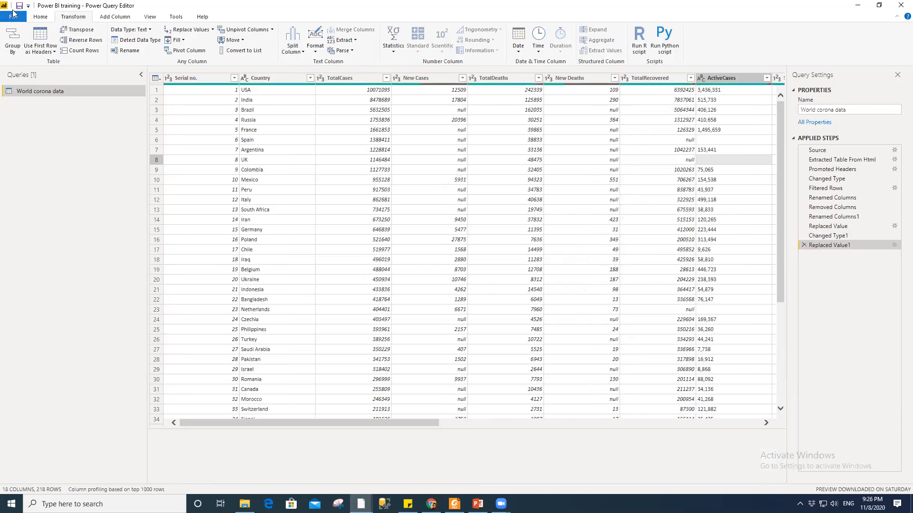
{"action": "left_click", "coordinate": [723, 78]}
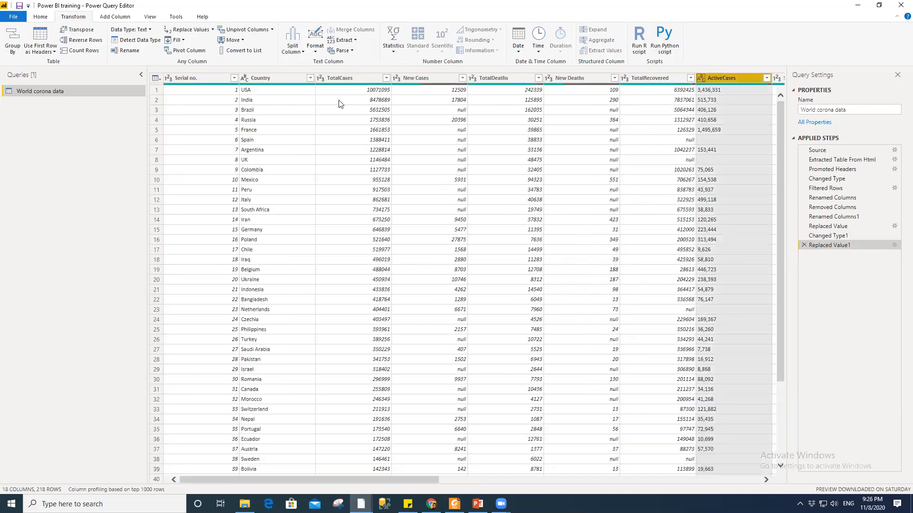
{"action": "left_click", "coordinate": [137, 30]}
{"action": "left_click", "coordinate": [143, 72]}
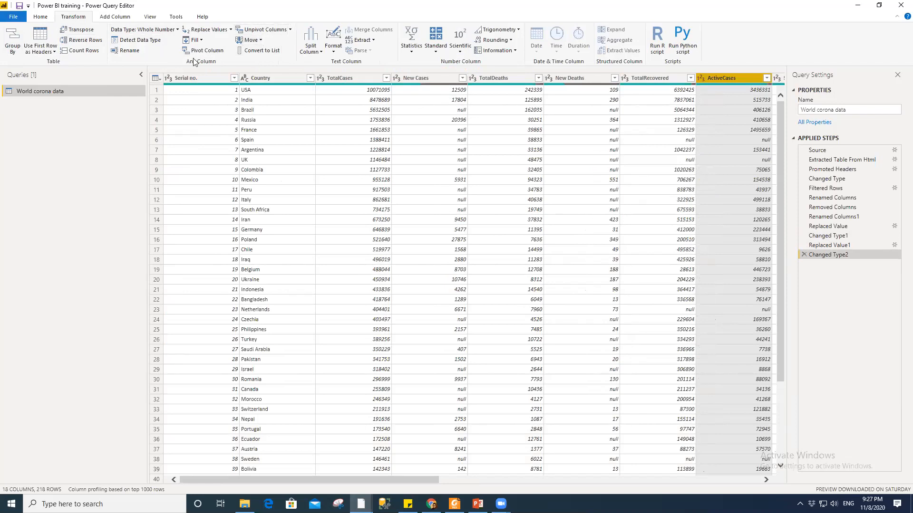
- Apply the pending query changes without closing the query editor, and switch to the Power BI Desktop report
{"action": "left_click", "coordinate": [14, 17]}
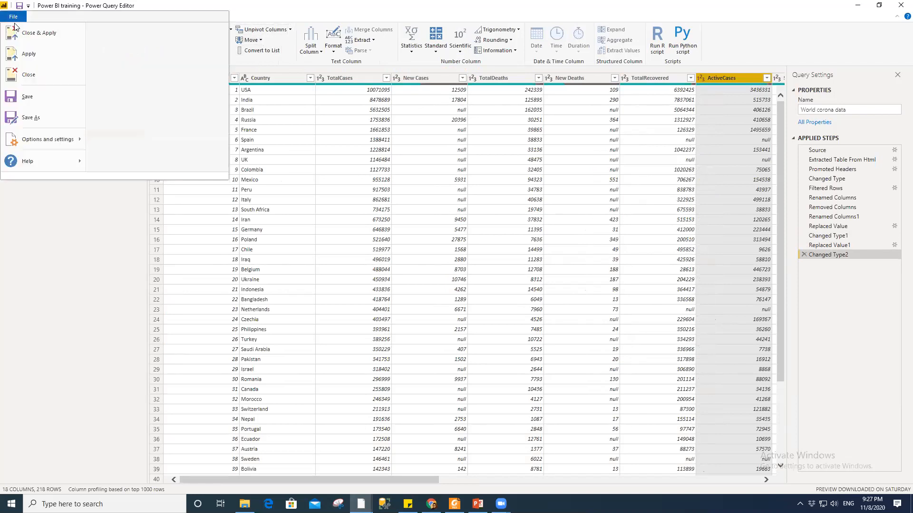
{"action": "left_click", "coordinate": [37, 60]}
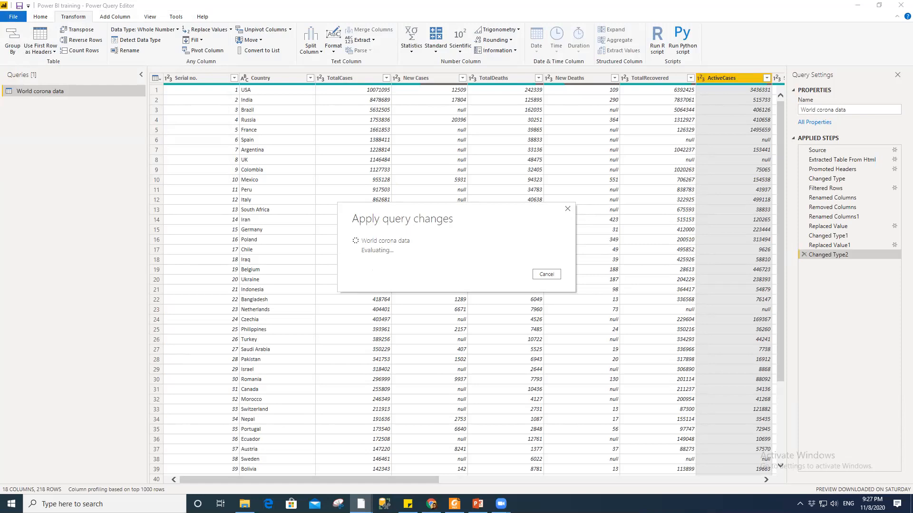
{"action": "mouse_move", "coordinate": [360, 503]}
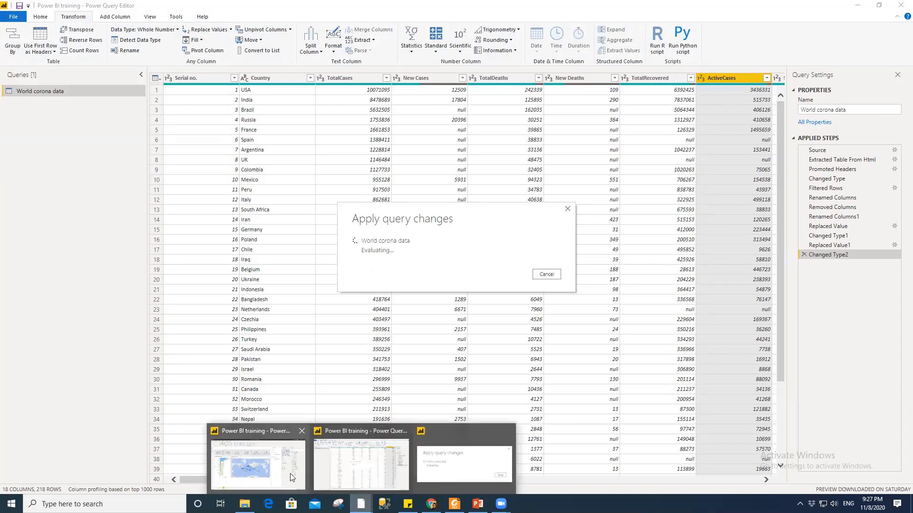
{"action": "mouse_move", "coordinate": [291, 475]}
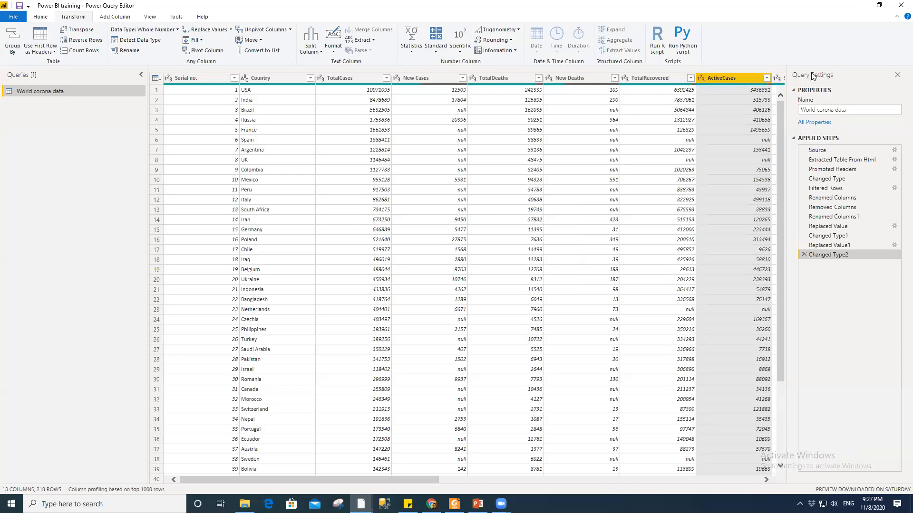
{"action": "left_click", "coordinate": [858, 6]}
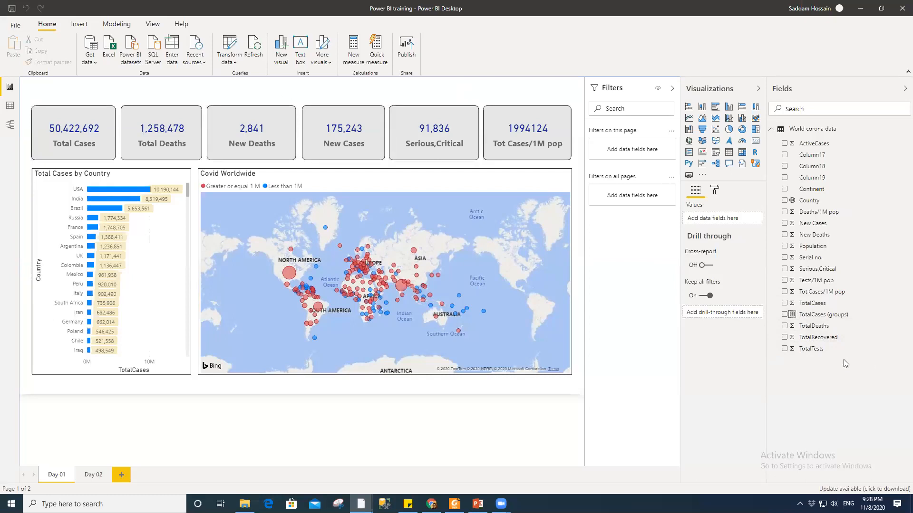
- Replace the Tot Cases/1M pop field in its card with TotalRecovered, and rename that field Total Recovered
{"action": "left_click", "coordinate": [538, 119]}
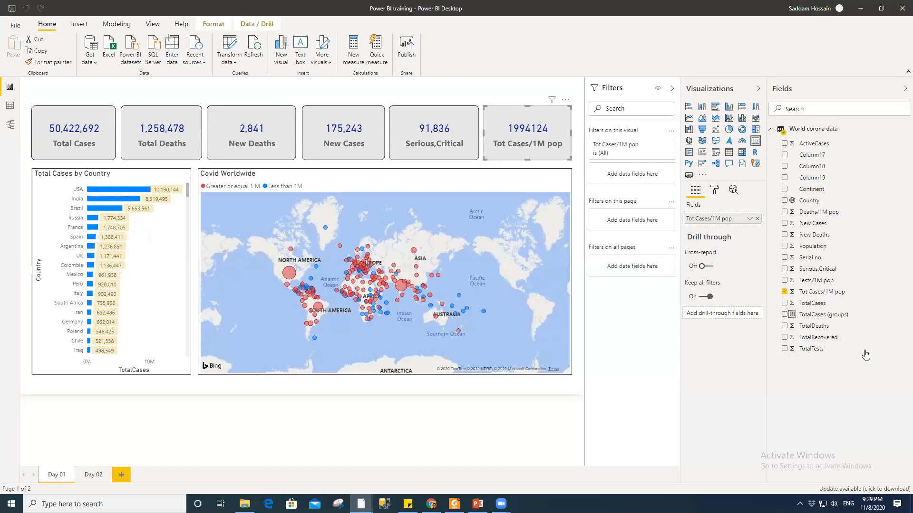
{"action": "left_click_drag", "start_coordinate": [713, 241], "coordinate": [714, 224]}
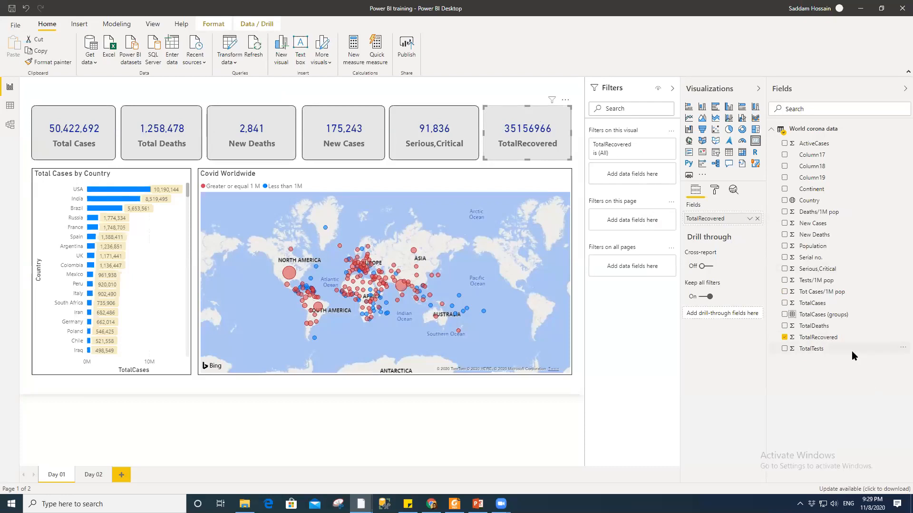
{"action": "left_click", "coordinate": [901, 337]}
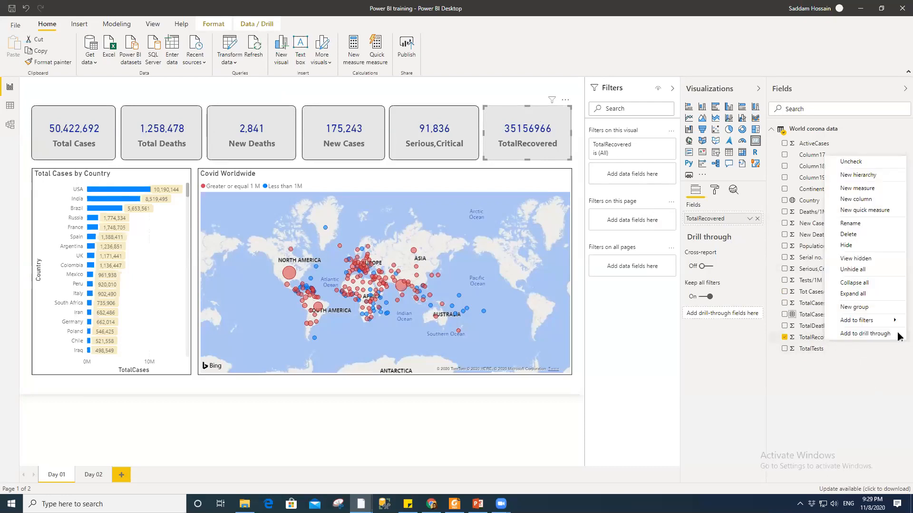
{"action": "left_click", "coordinate": [852, 223]}
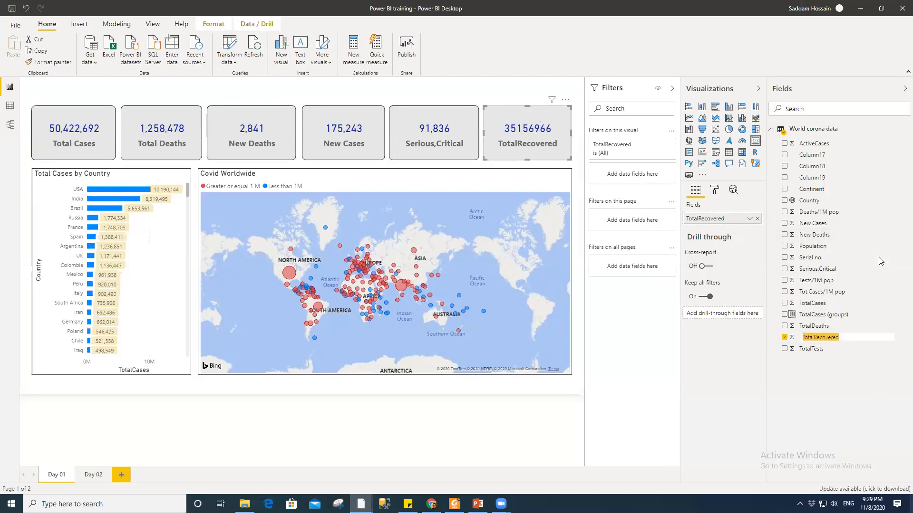
{"action": "key", "text": "Return"}
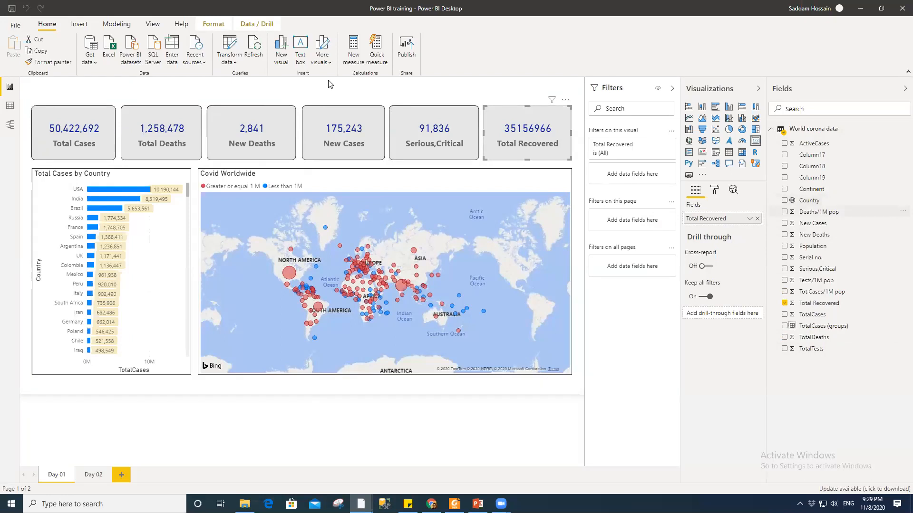
- Switch to PowerPoint to review the Day 02 Topics slide, and return to the Power BI Desktop report
{"action": "left_click", "coordinate": [333, 97]}
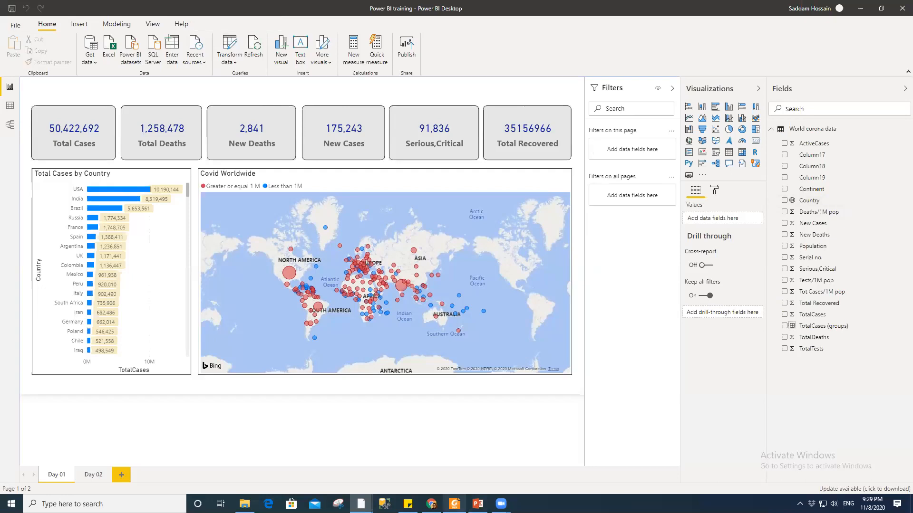
{"action": "left_click", "coordinate": [460, 500]}
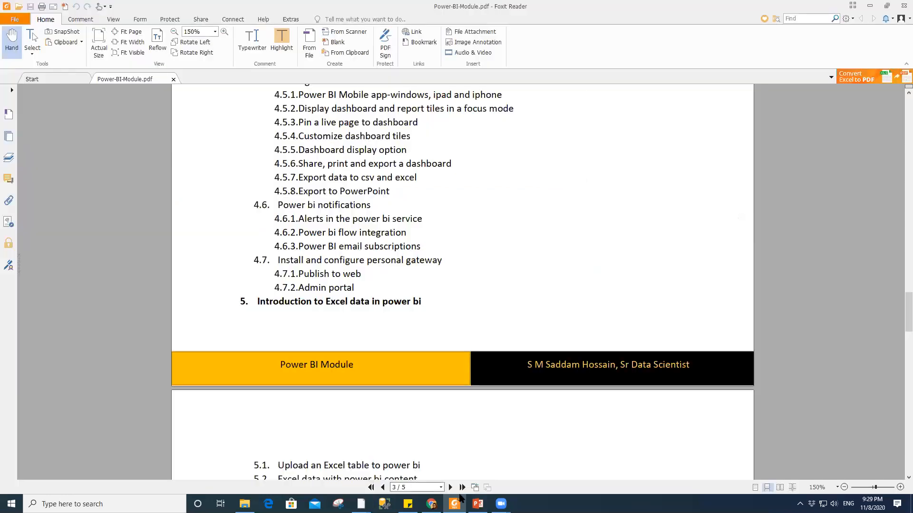
{"action": "left_click", "coordinate": [478, 503]}
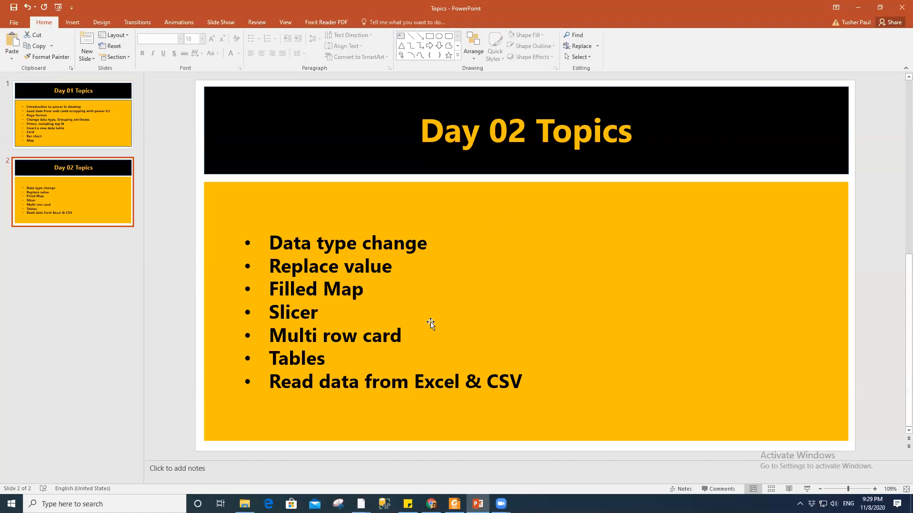
{"action": "left_click", "coordinate": [858, 6]}
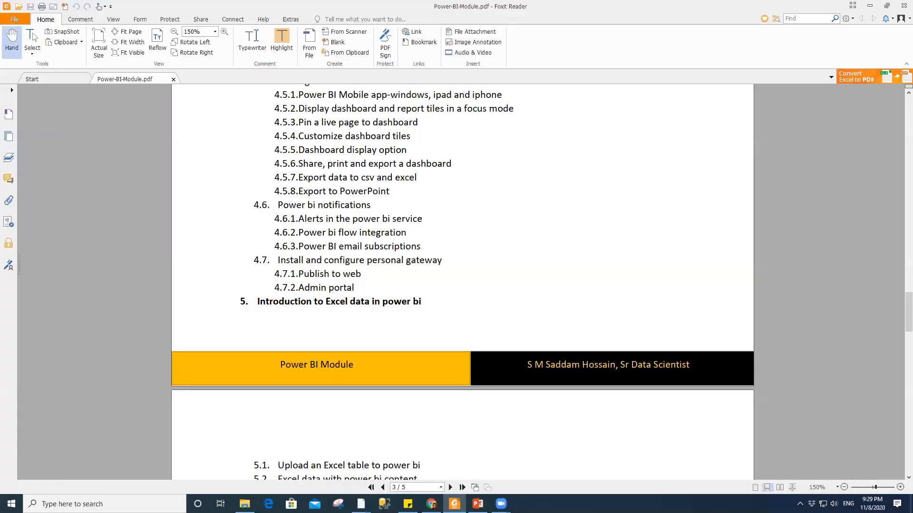
{"action": "left_click", "coordinate": [361, 503]}
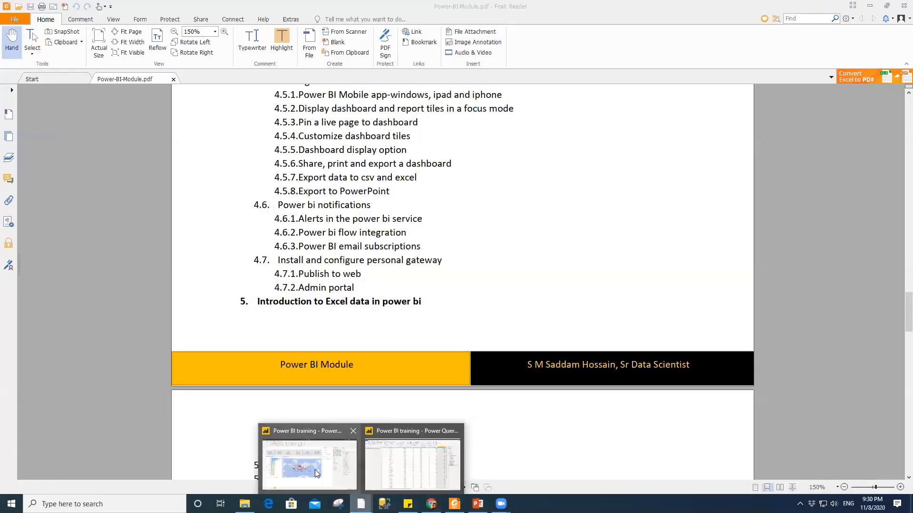
{"action": "left_click", "coordinate": [316, 470]}
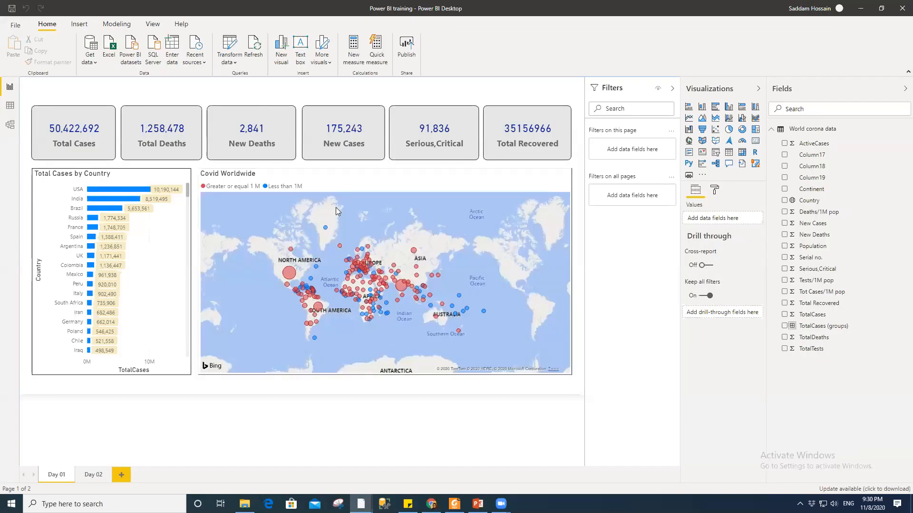
- Add a Filled map visual to the Day 02 page and enlarge it to cover much of the canvas
{"action": "left_click", "coordinate": [95, 475]}
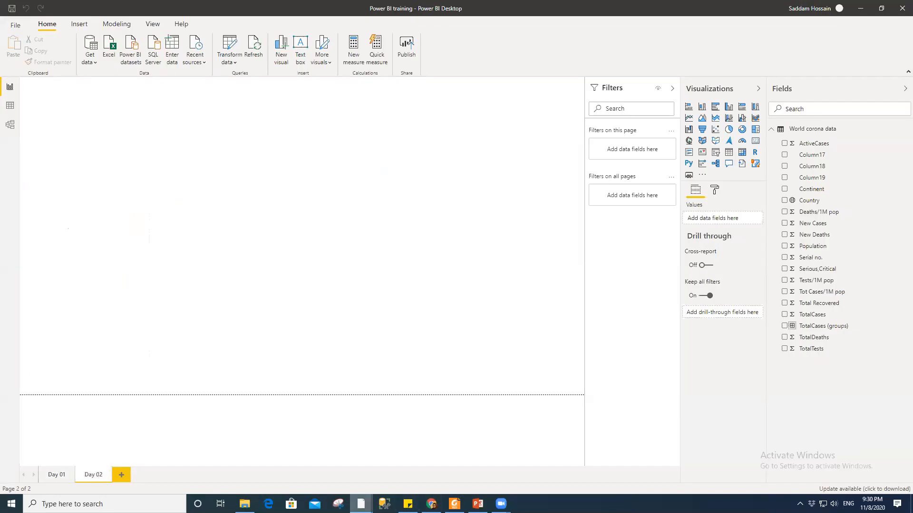
{"action": "mouse_move", "coordinate": [501, 504]}
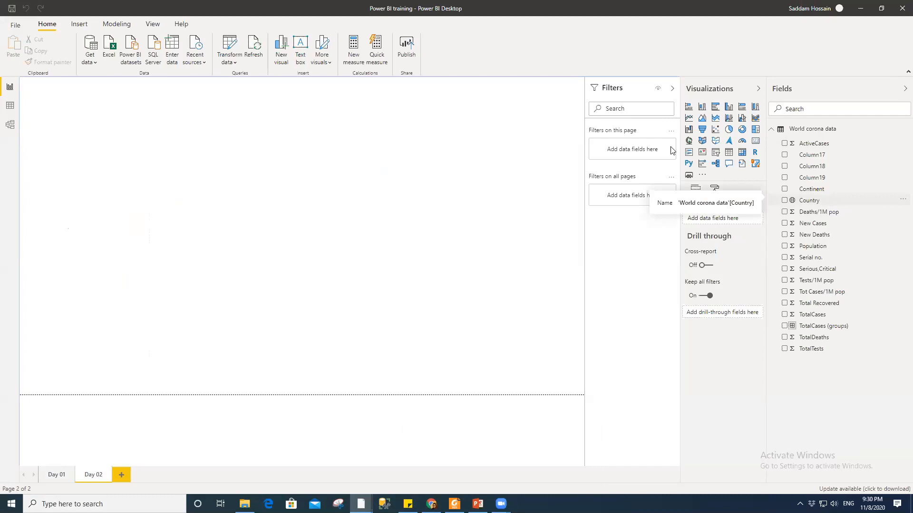
{"action": "left_click", "coordinate": [703, 142]}
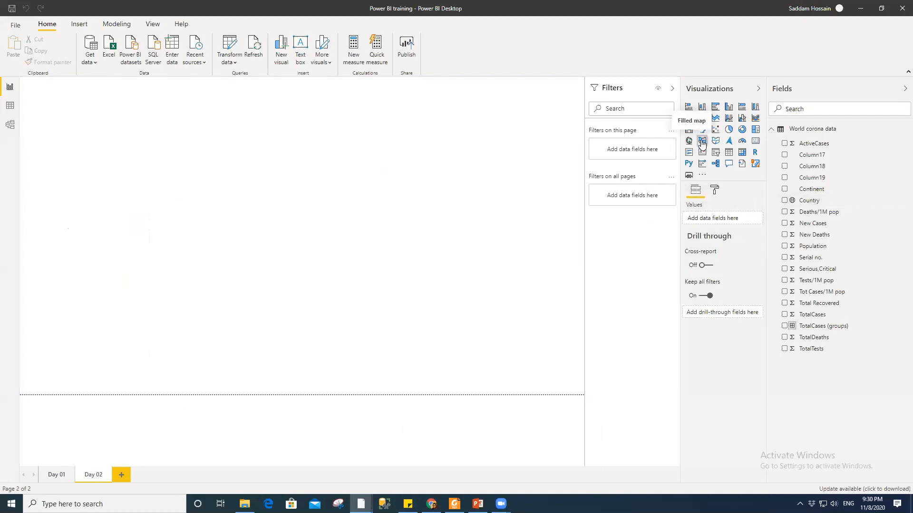
{"action": "left_click_drag", "start_coordinate": [80, 84], "coordinate": [246, 119]}
{"action": "left_click_drag", "start_coordinate": [312, 235], "coordinate": [520, 347]}
{"action": "left_click_drag", "start_coordinate": [561, 381], "coordinate": [563, 380]}
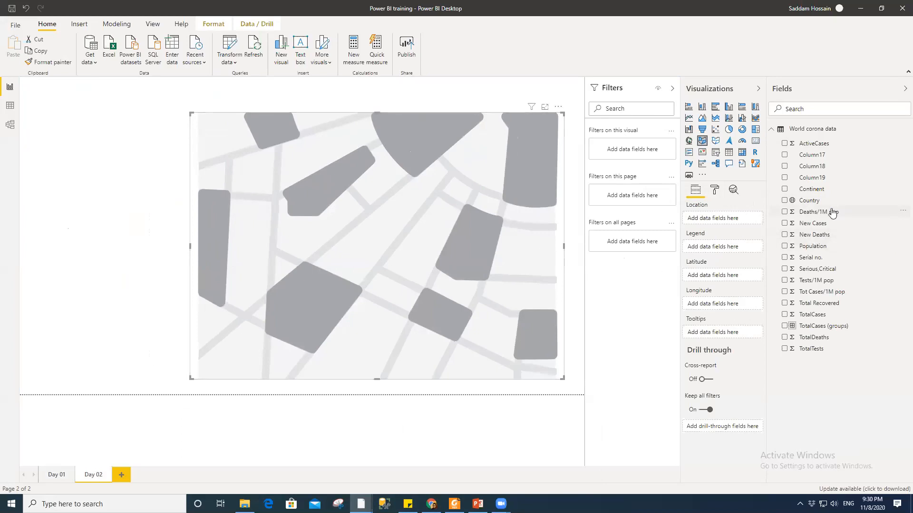
- Assign Country as the filled map's location and TotalCases as its tooltip
{"action": "left_click_drag", "start_coordinate": [830, 206], "coordinate": [716, 223]}
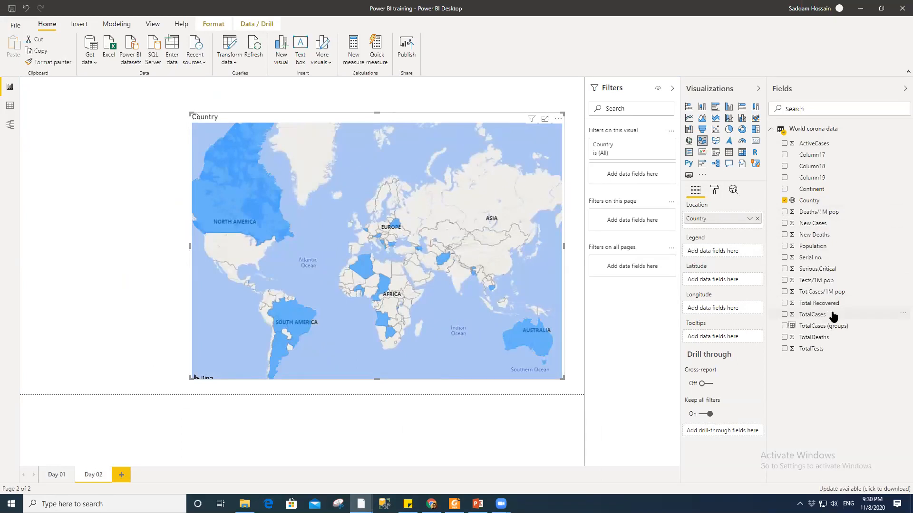
{"action": "mouse_move", "coordinate": [831, 314]}
{"action": "left_mouse_down"}
{"action": "mouse_move", "coordinate": [763, 300]}
{"action": "mouse_move", "coordinate": [750, 335]}
{"action": "mouse_move", "coordinate": [734, 266]}
{"action": "mouse_move", "coordinate": [738, 348]}
{"action": "mouse_move", "coordinate": [721, 338]}
{"action": "left_mouse_up"}
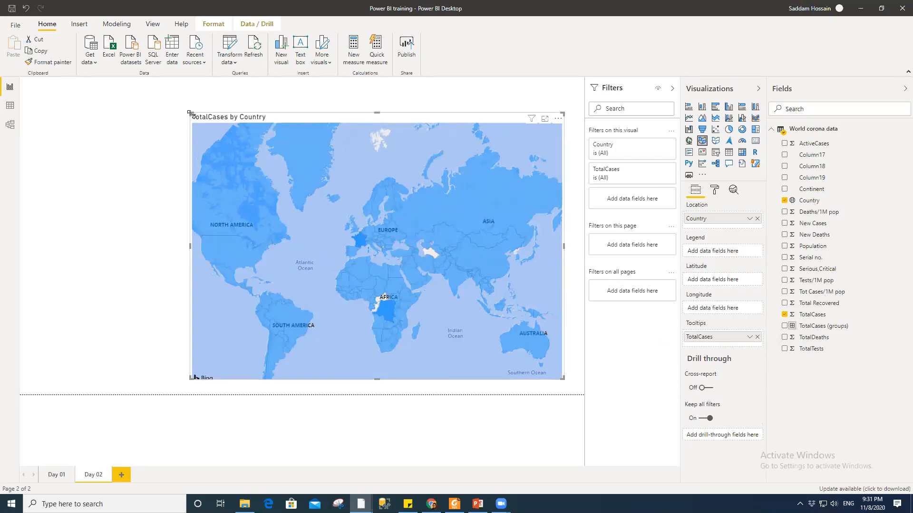
- Enlarge the TotalCases by Country map toward the upper-left corner of the report page
{"action": "left_click_drag", "start_coordinate": [190, 114], "coordinate": [109, 102]}
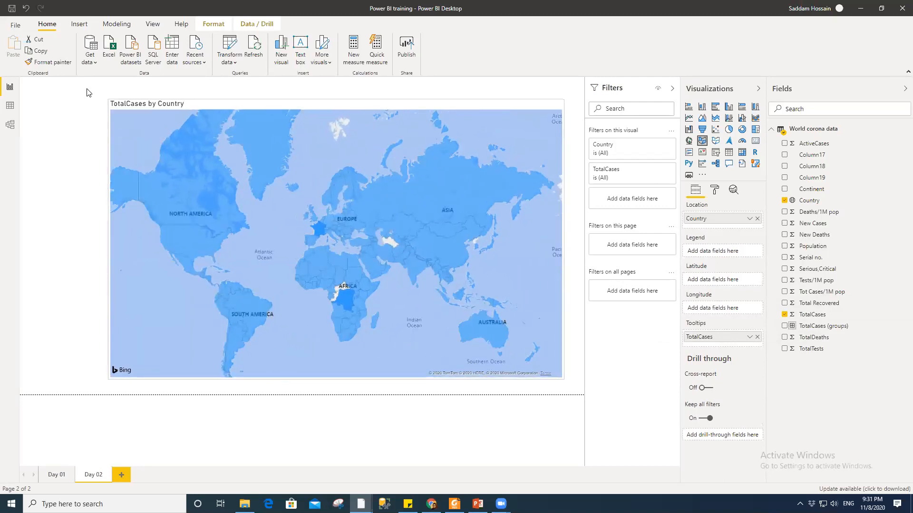
{"action": "left_click", "coordinate": [46, 141]}
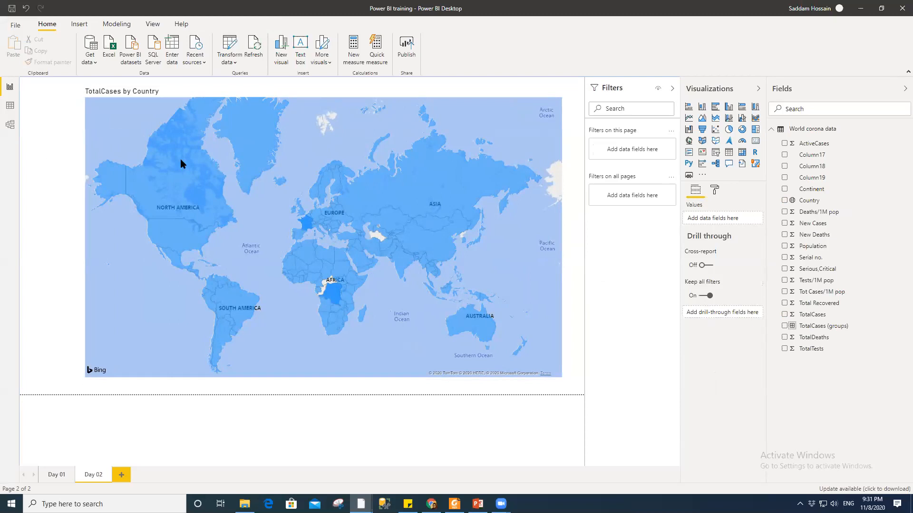
{"action": "left_click", "coordinate": [317, 93]}
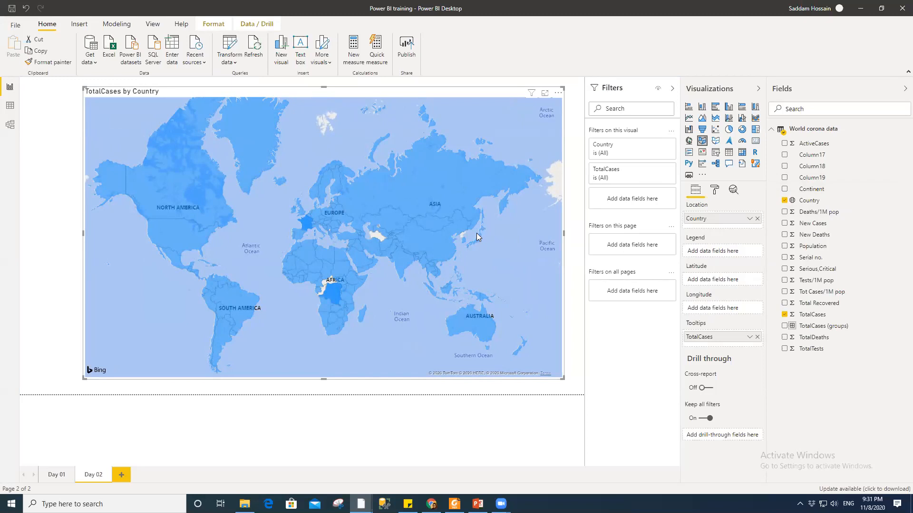
{"action": "left_click", "coordinate": [61, 168]}
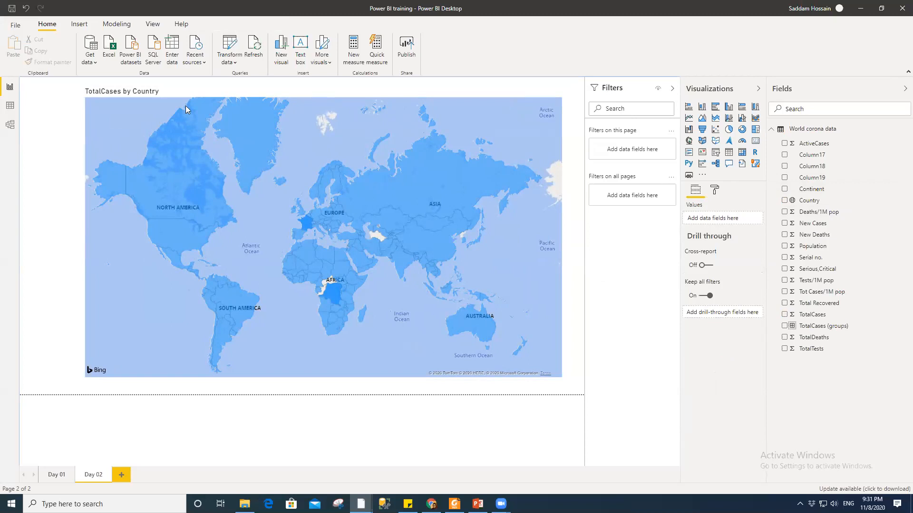
- Open the filled map's formatting options and check its map style settings
{"action": "left_click", "coordinate": [231, 94]}
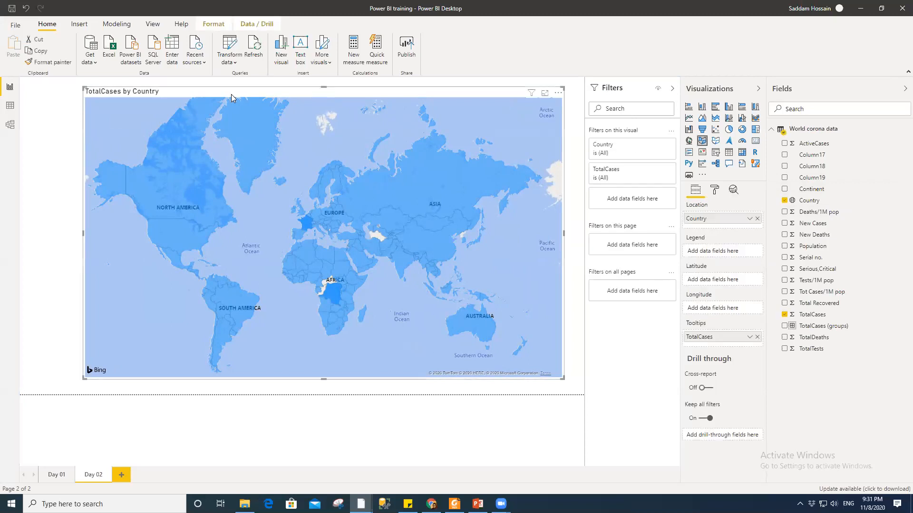
{"action": "left_click", "coordinate": [714, 191]}
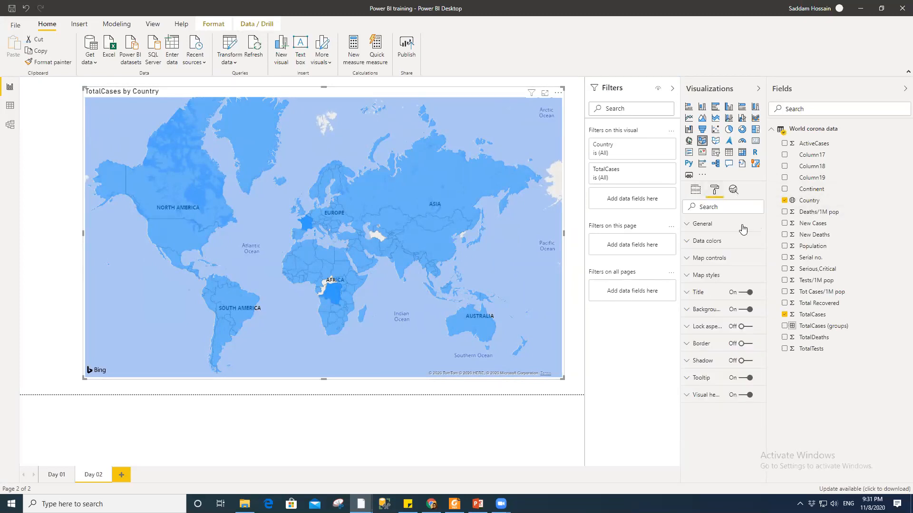
{"action": "left_click", "coordinate": [710, 277]}
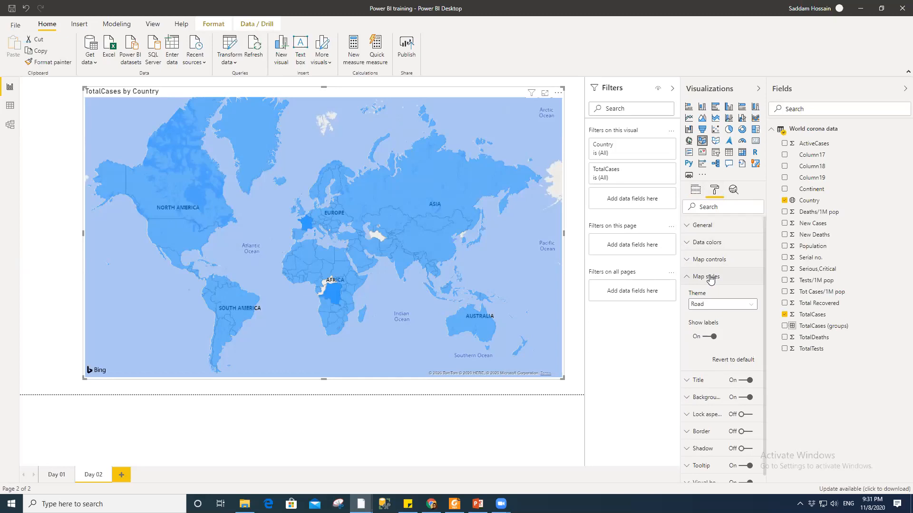
{"action": "left_click", "coordinate": [710, 279]}
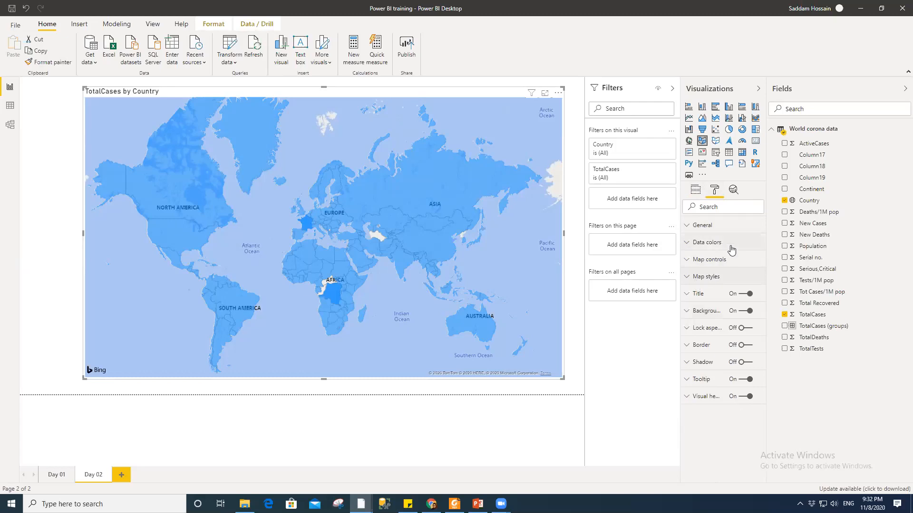
- Turn on Show all in the map's data colors and look through the individual country colors
{"action": "left_click", "coordinate": [709, 244]}
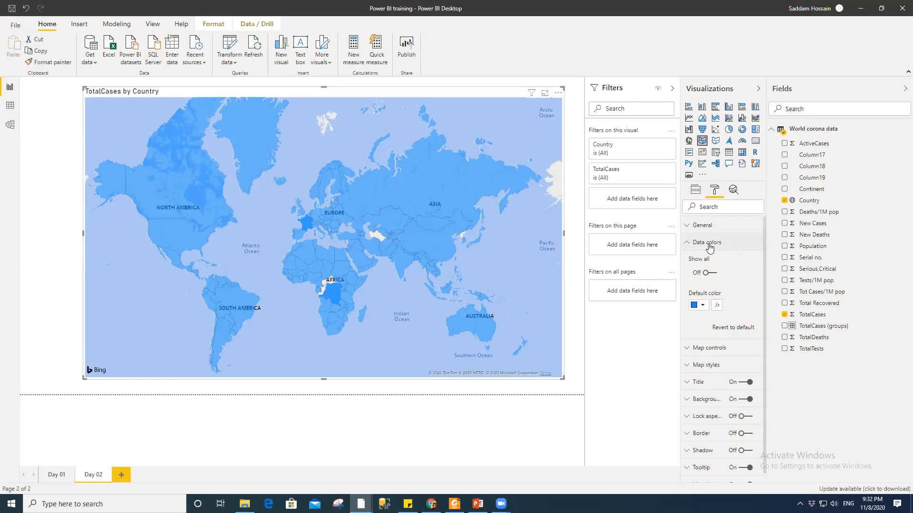
{"action": "left_click", "coordinate": [708, 273]}
{"action": "left_click", "coordinate": [710, 278]}
{"action": "left_click", "coordinate": [709, 275]}
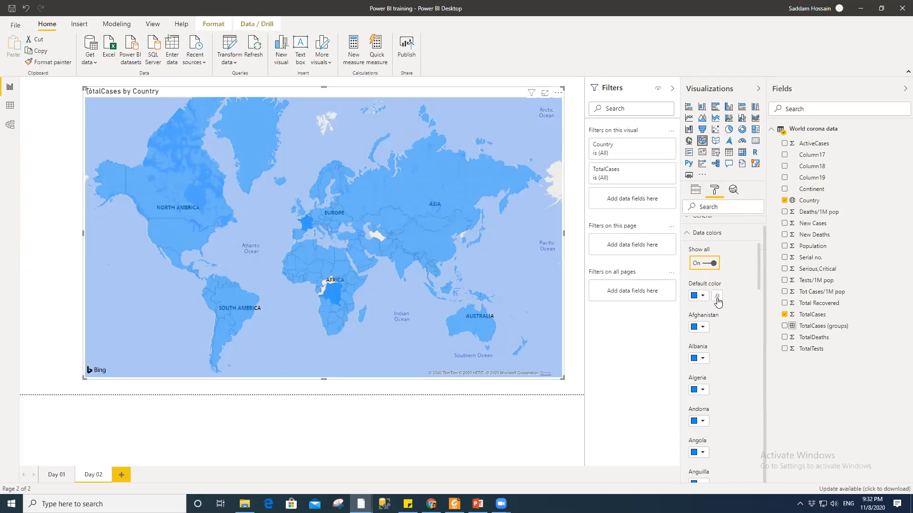
{"action": "scroll", "coordinate": [713, 268], "scroll_direction": "down", "scroll_amount": 3}
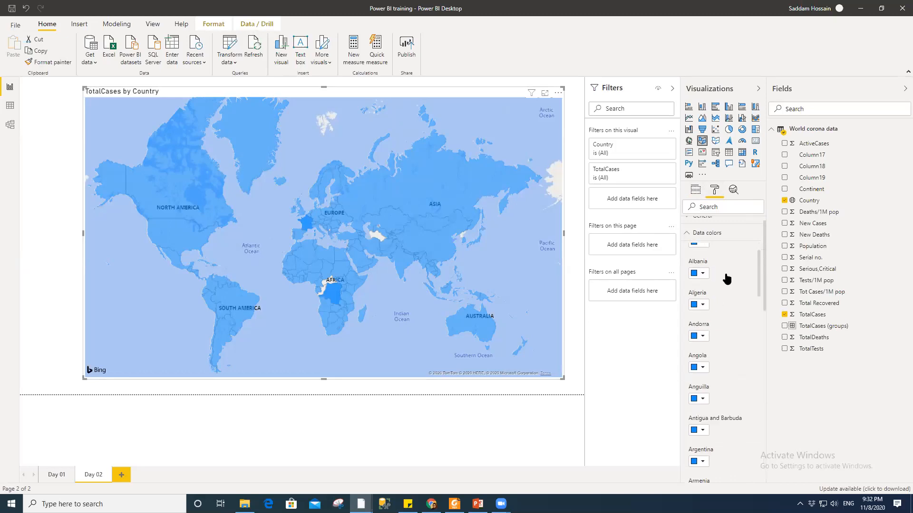
{"action": "scroll", "coordinate": [744, 280], "scroll_direction": "up", "scroll_amount": 3}
{"action": "scroll", "coordinate": [750, 279], "scroll_direction": "up", "scroll_amount": 1}
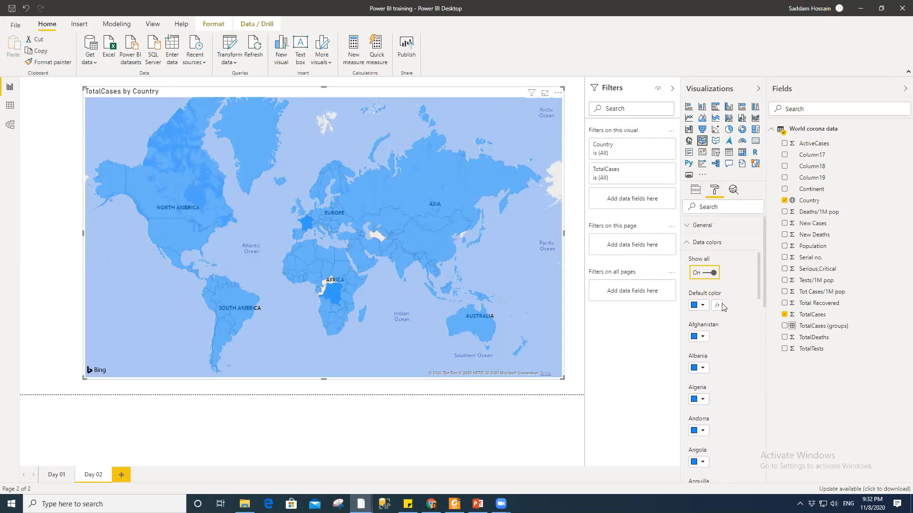
- Set up a color scale for the map's default color, with light red for the lowest value and red for the highest
{"action": "left_click", "coordinate": [718, 305]}
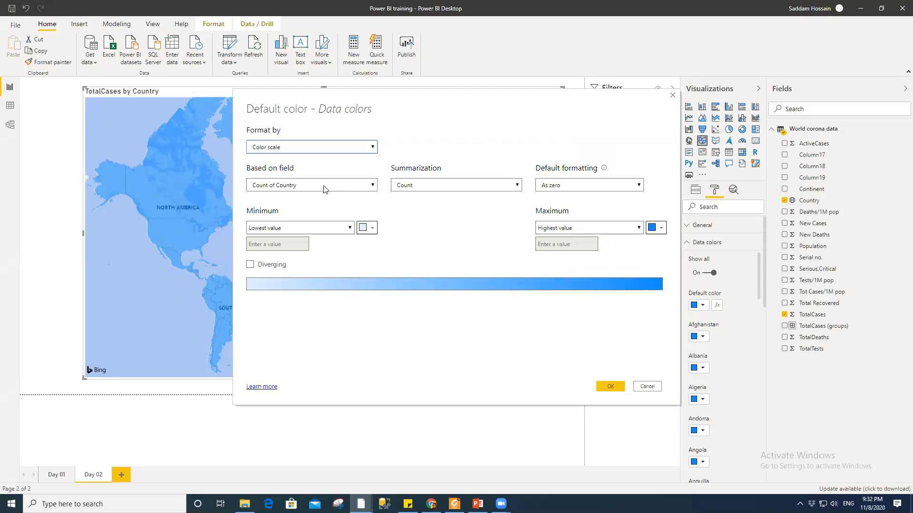
{"action": "left_click", "coordinate": [370, 229]}
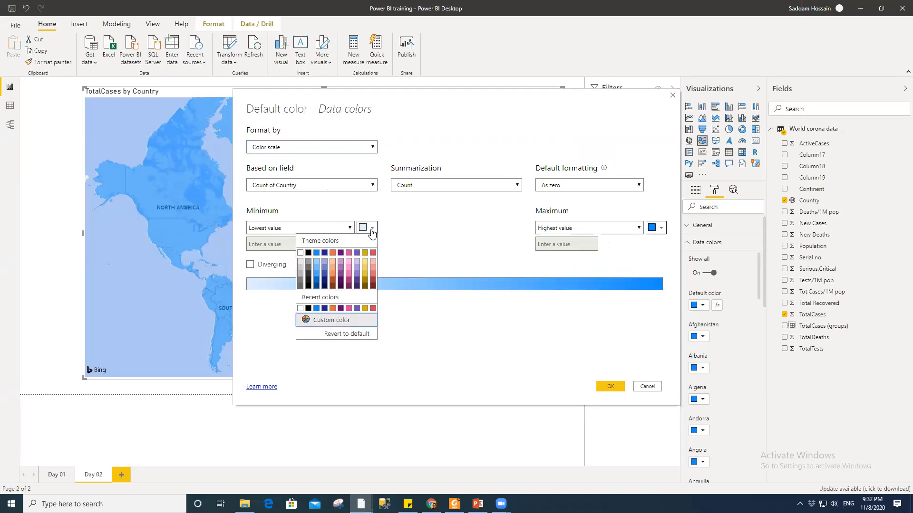
{"action": "left_click", "coordinate": [374, 264]}
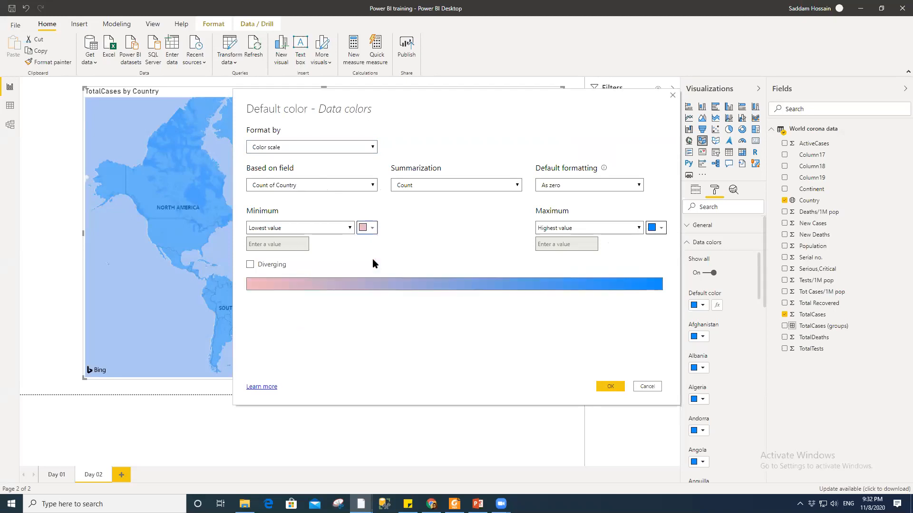
{"action": "left_click", "coordinate": [660, 229]}
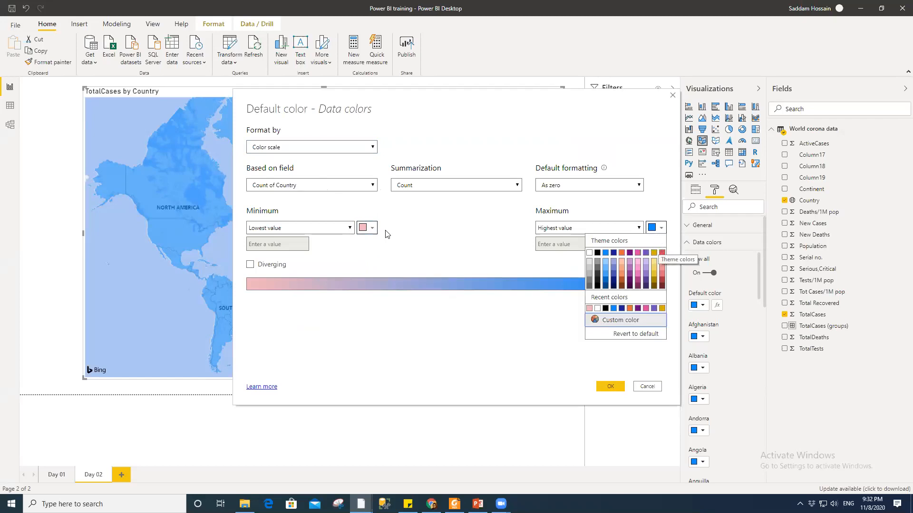
{"action": "left_click", "coordinate": [367, 228]}
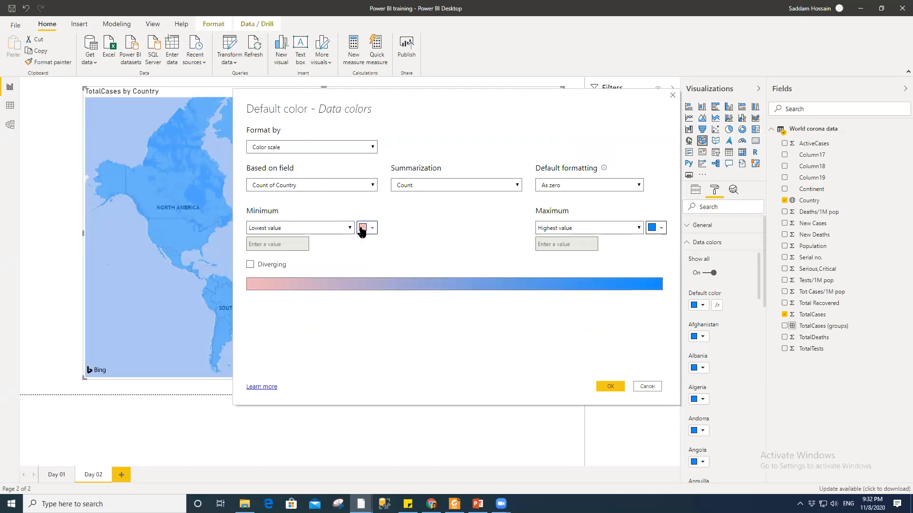
{"action": "left_click", "coordinate": [653, 228]}
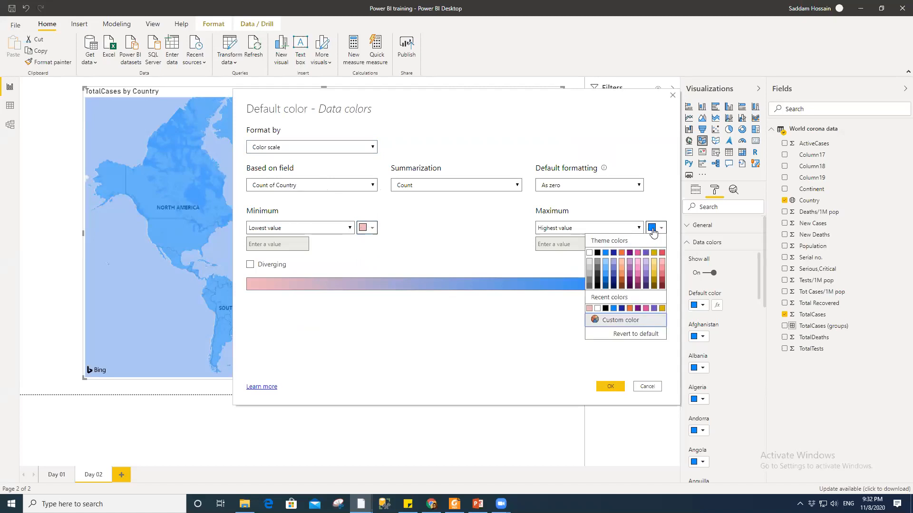
{"action": "left_click", "coordinate": [661, 254]}
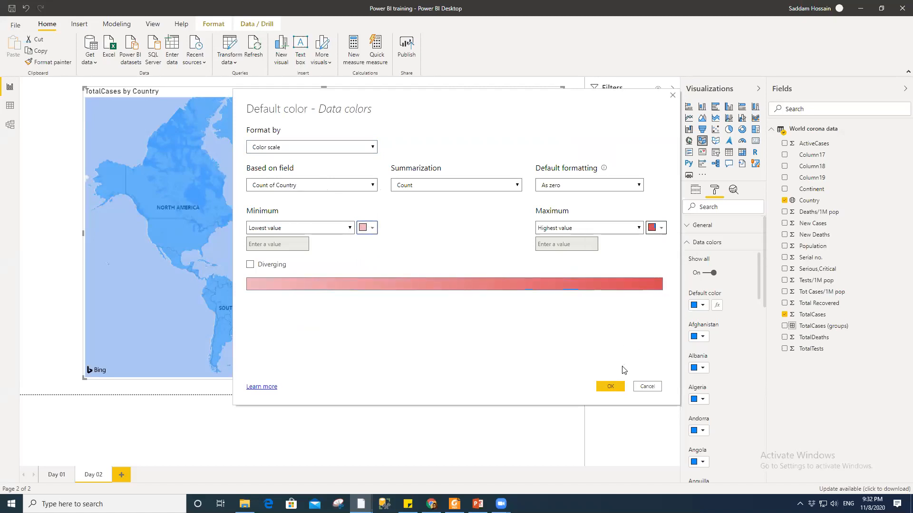
- Make the color scale diverging, apply it, and inspect the total cases of DRC and India on the map
{"action": "left_click", "coordinate": [250, 264]}
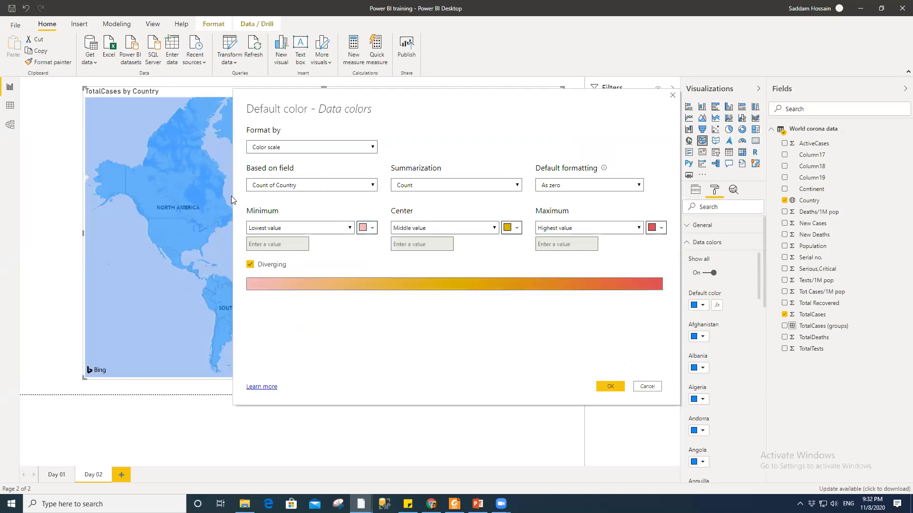
{"action": "left_click", "coordinate": [611, 386]}
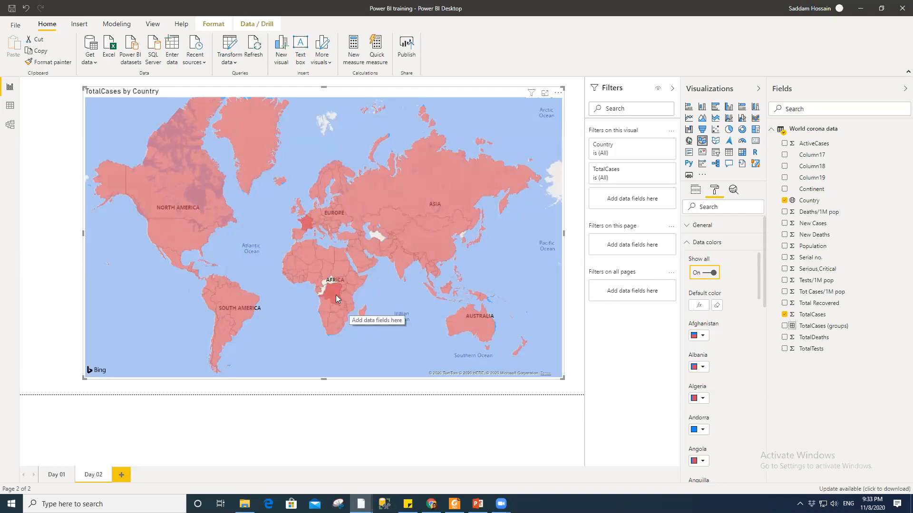
{"action": "mouse_move", "coordinate": [335, 295]}
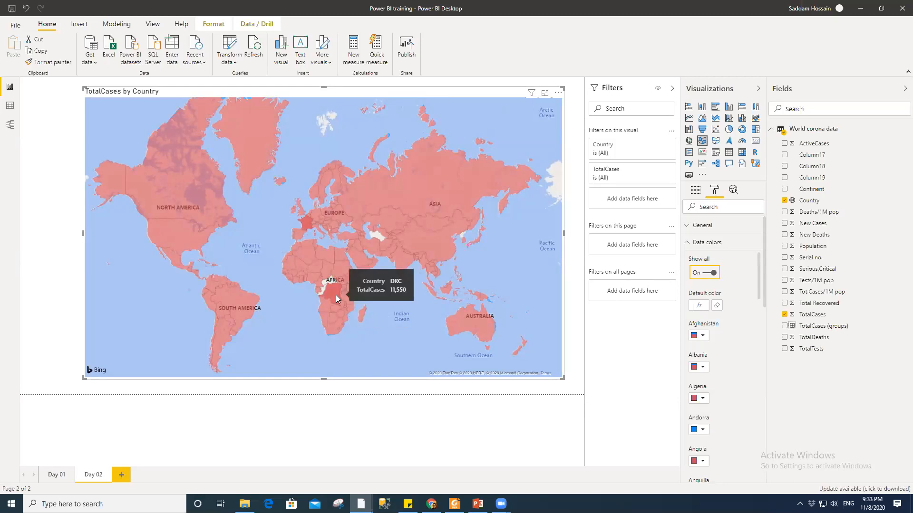
{"action": "mouse_move", "coordinate": [397, 255]}
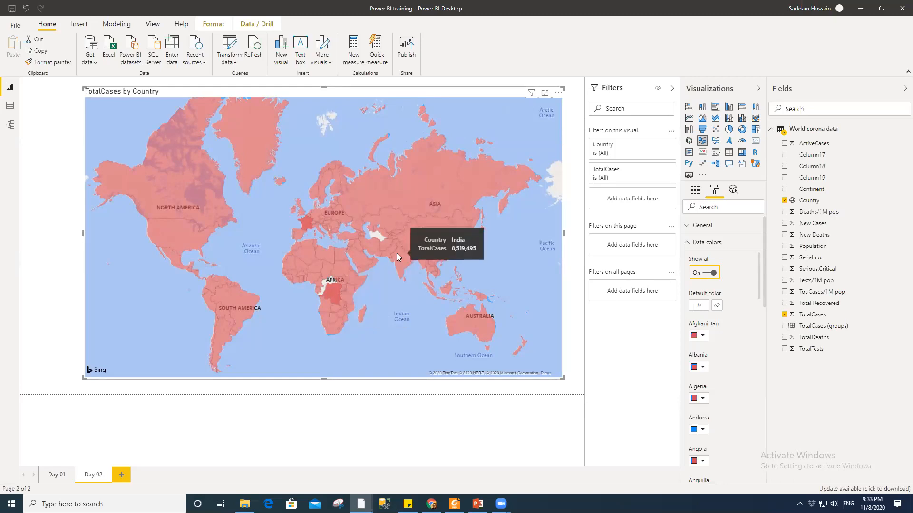
- Inspect the total cases of Monaco on the map, look through the country colors, and turn off Show all in the data colors
{"action": "mouse_move", "coordinate": [310, 222]}
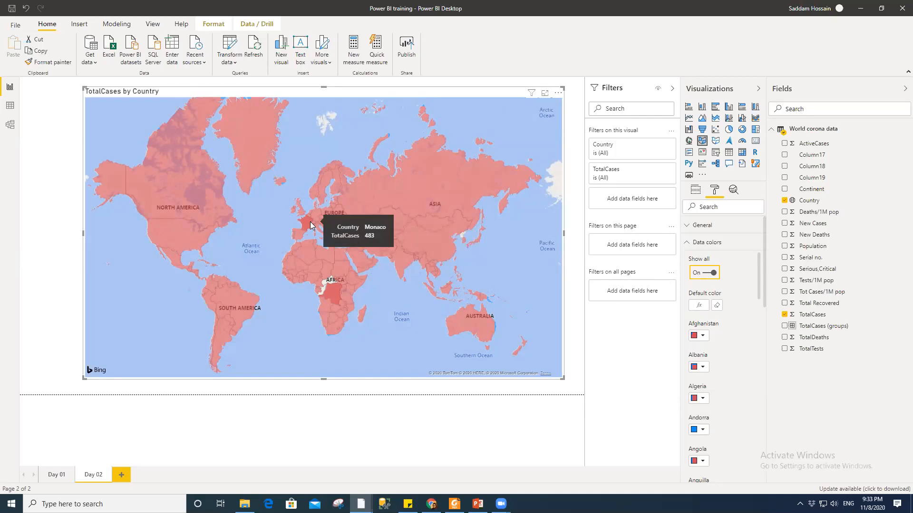
{"action": "mouse_move", "coordinate": [151, 203]}
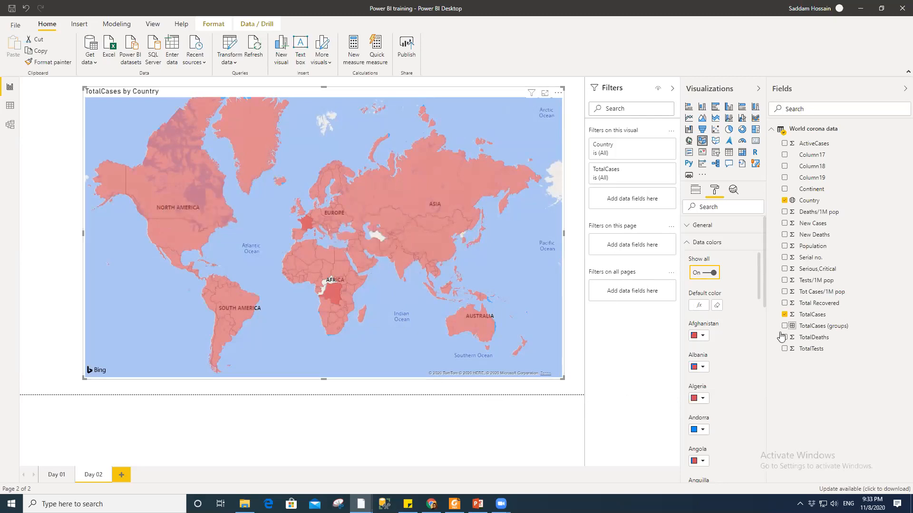
{"action": "scroll", "coordinate": [734, 359], "scroll_direction": "down", "scroll_amount": 3}
{"action": "scroll", "coordinate": [736, 357], "scroll_direction": "up", "scroll_amount": 3}
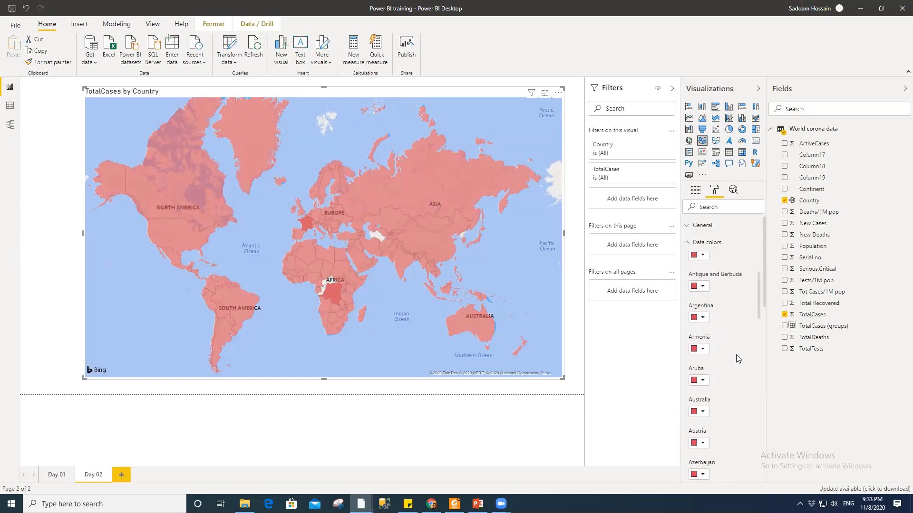
{"action": "left_click", "coordinate": [695, 244]}
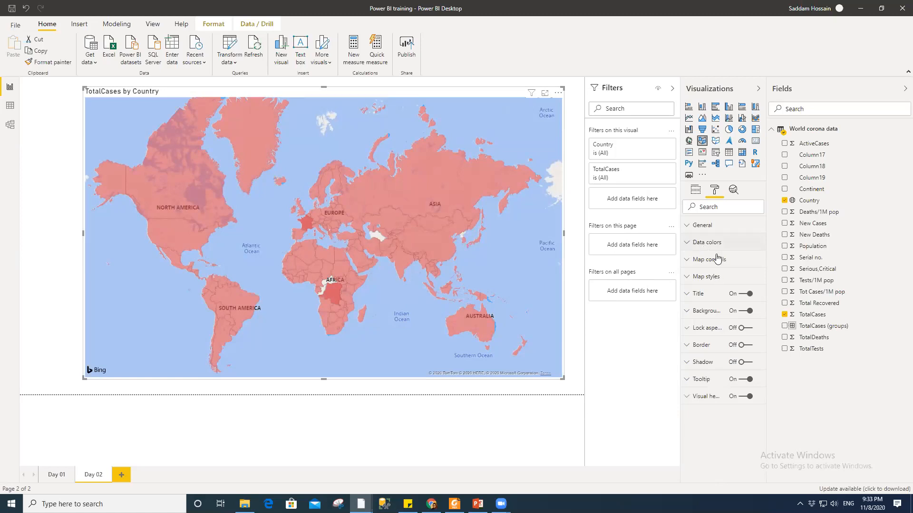
{"action": "left_click", "coordinate": [687, 244]}
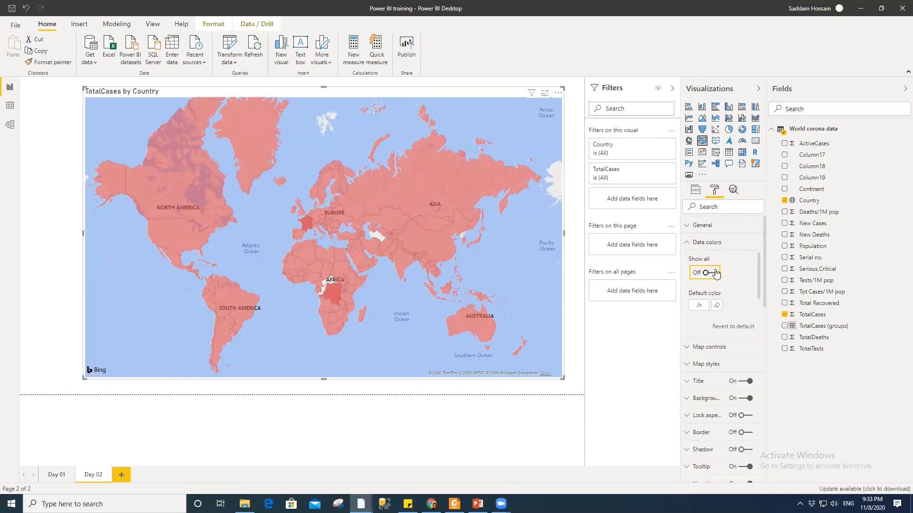
- Base the default color scale on the sum of TotalCases, apply it, and inspect the recolored map
{"action": "left_click", "coordinate": [698, 307]}
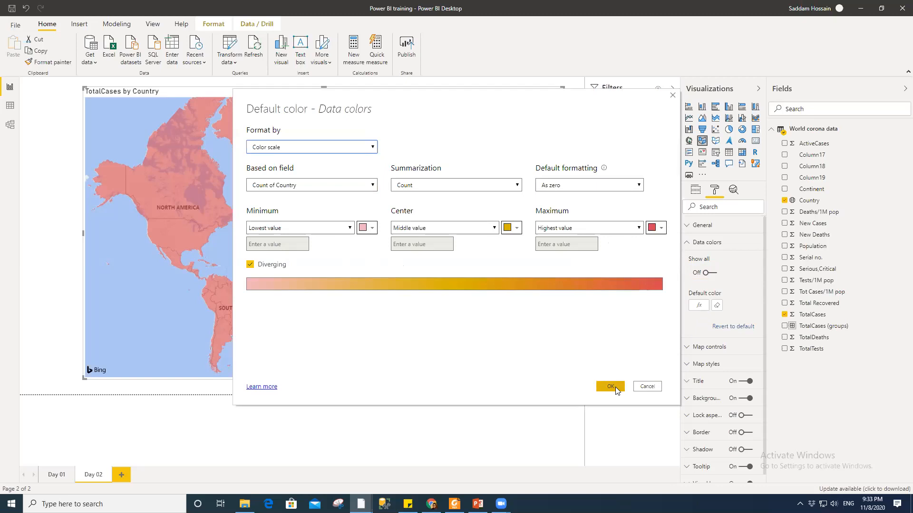
{"action": "left_click", "coordinate": [482, 188]}
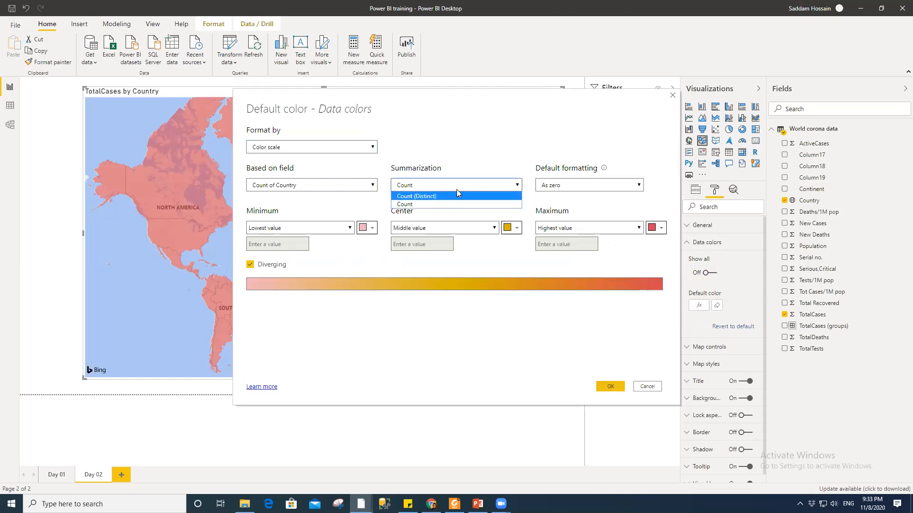
{"action": "left_click", "coordinate": [342, 189]}
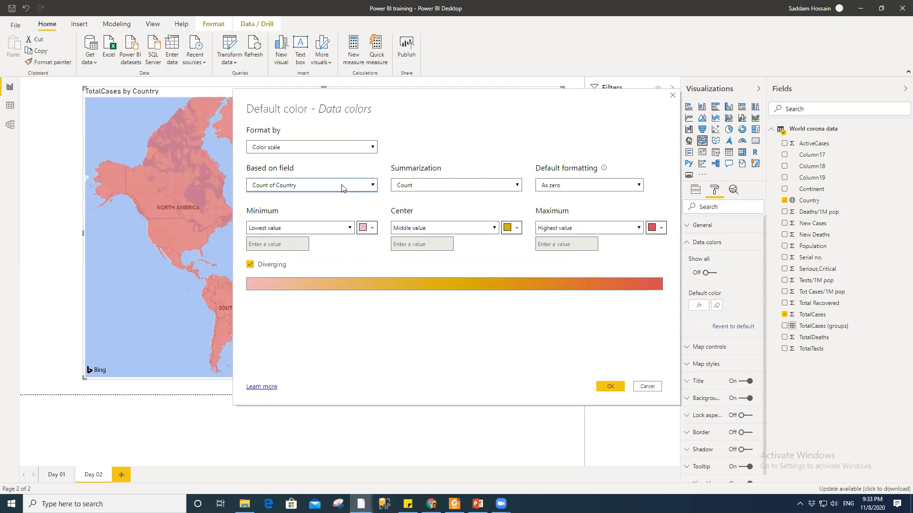
{"action": "left_click", "coordinate": [342, 188]}
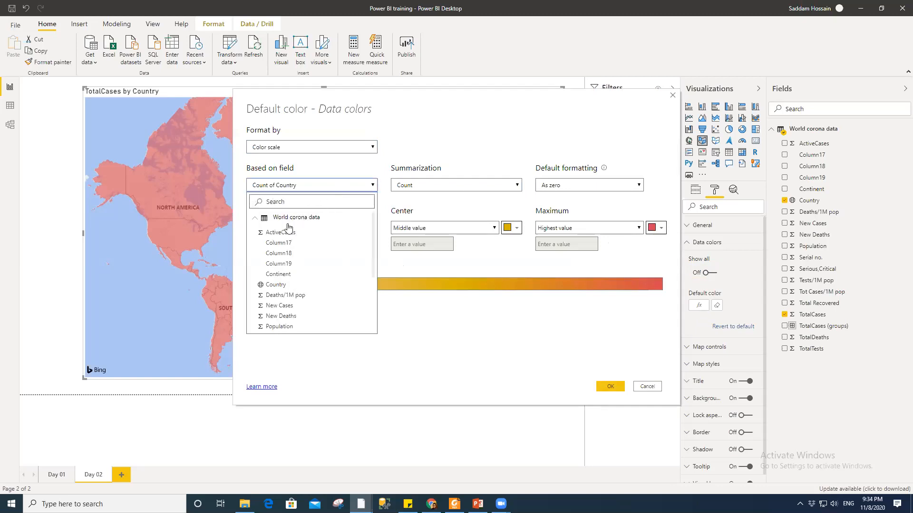
{"action": "scroll", "coordinate": [307, 293], "scroll_direction": "down", "scroll_amount": 4}
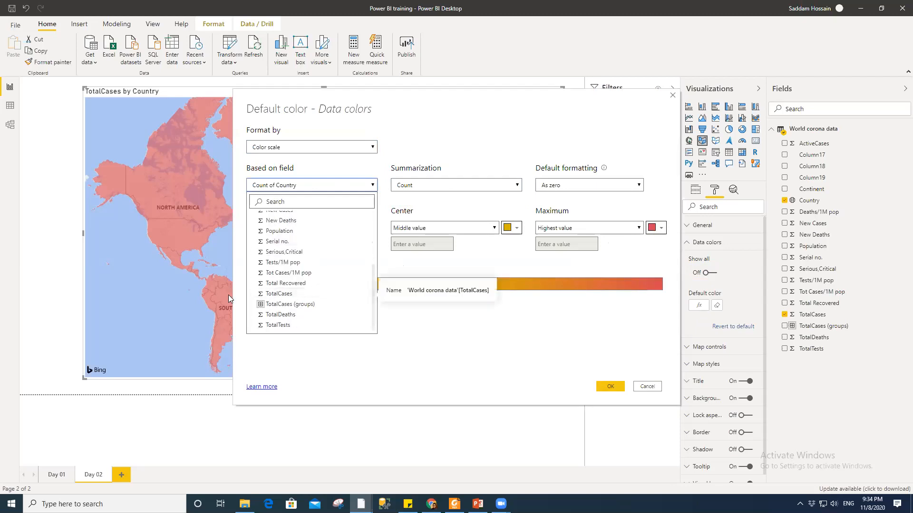
{"action": "left_click", "coordinate": [278, 293]}
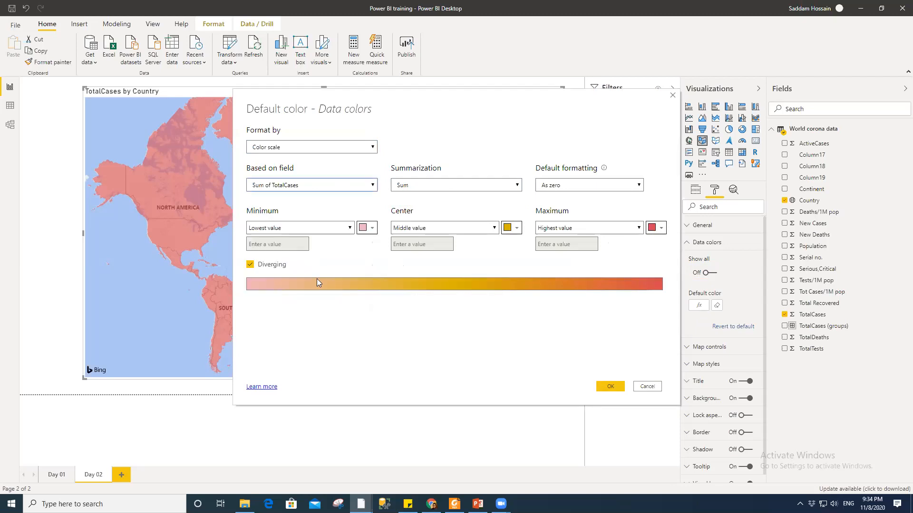
{"action": "left_click", "coordinate": [609, 388]}
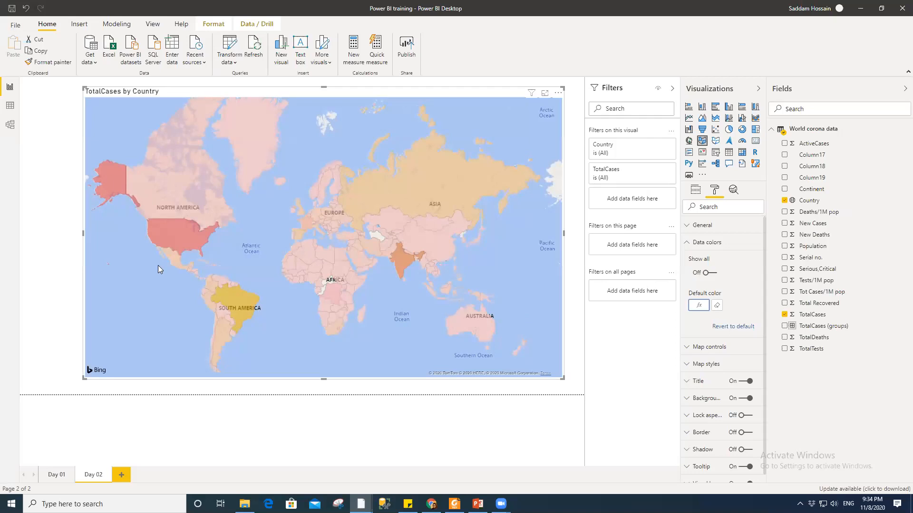
{"action": "key", "text": "Escape"}
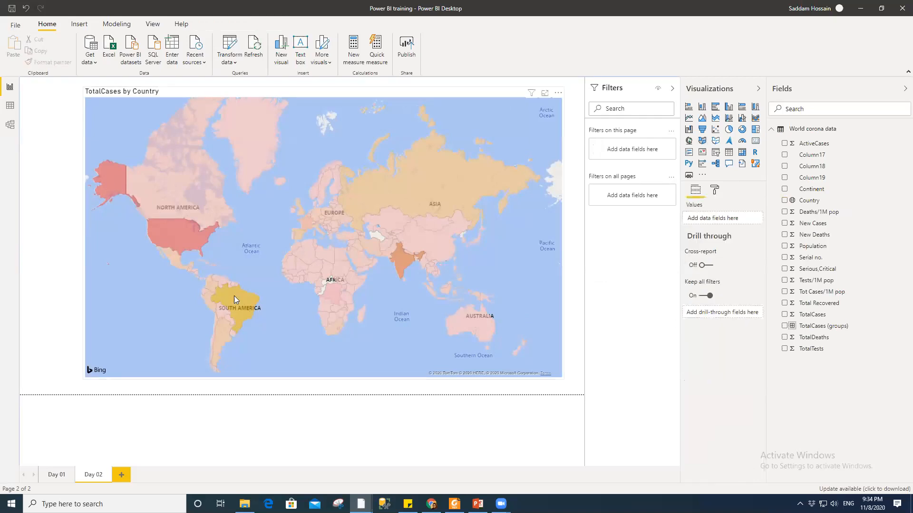
{"action": "mouse_move", "coordinate": [234, 297]}
- Review the summarization, default formatting, minimum and center choices of the map's default color scale, and leave the settings without applying changes
{"action": "left_click", "coordinate": [396, 94]}
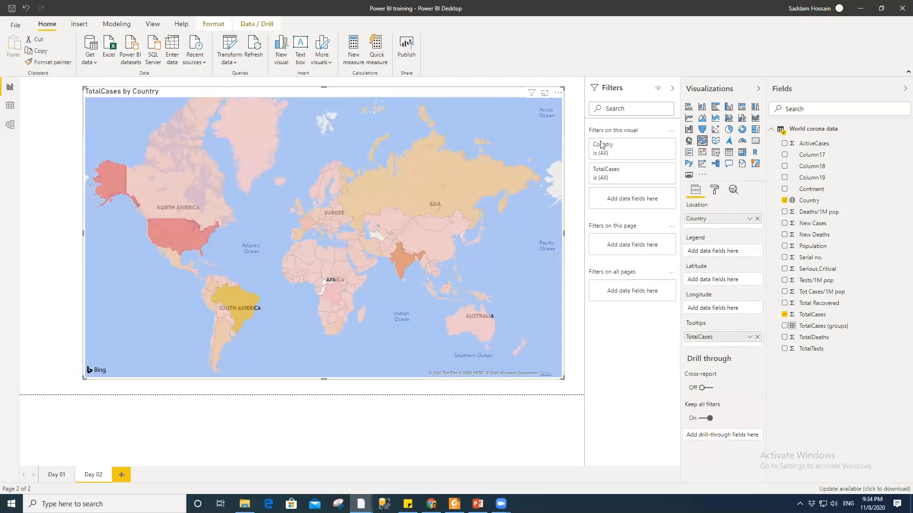
{"action": "left_click", "coordinate": [714, 190]}
{"action": "left_click", "coordinate": [702, 241]}
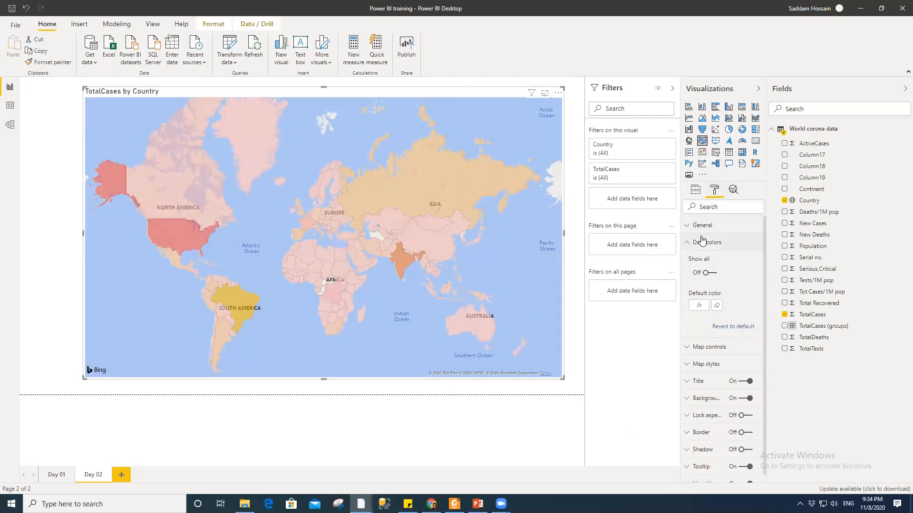
{"action": "left_click", "coordinate": [699, 305]}
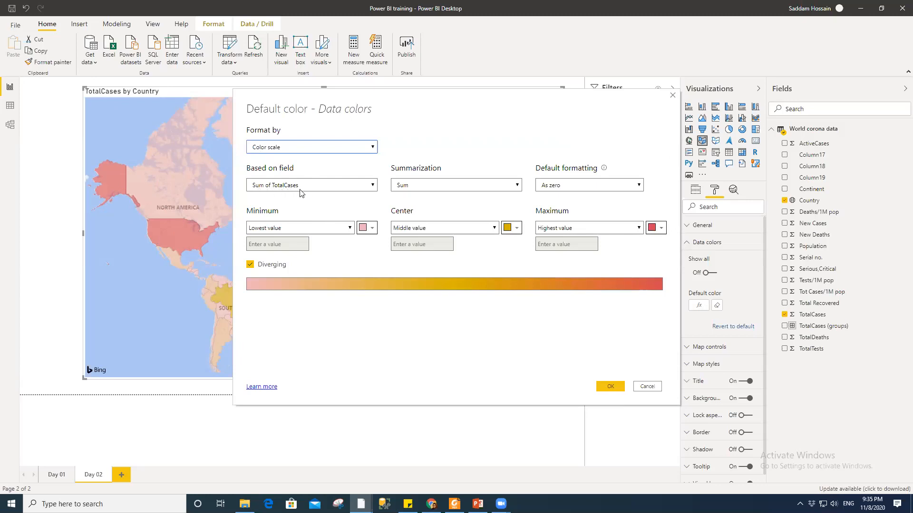
{"action": "left_click", "coordinate": [423, 186]}
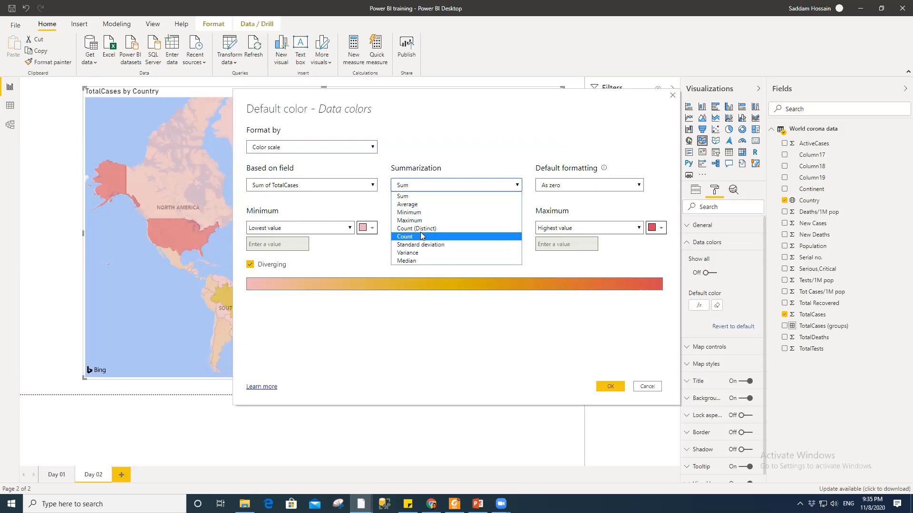
{"action": "left_click", "coordinate": [420, 187]}
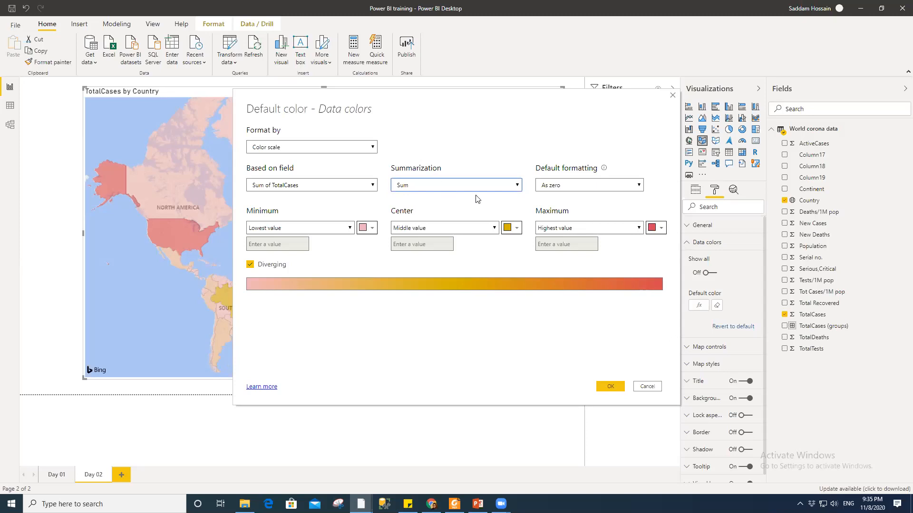
{"action": "left_click", "coordinate": [606, 186]}
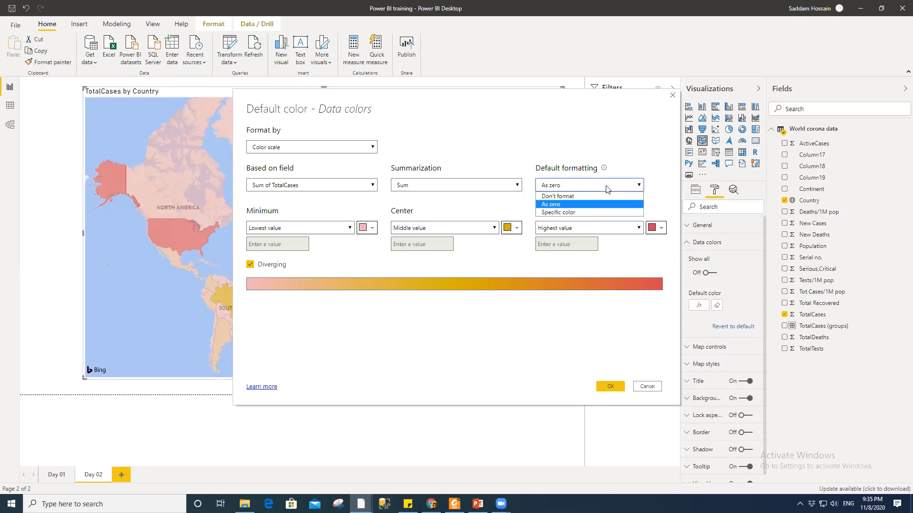
{"action": "left_click", "coordinate": [606, 189]}
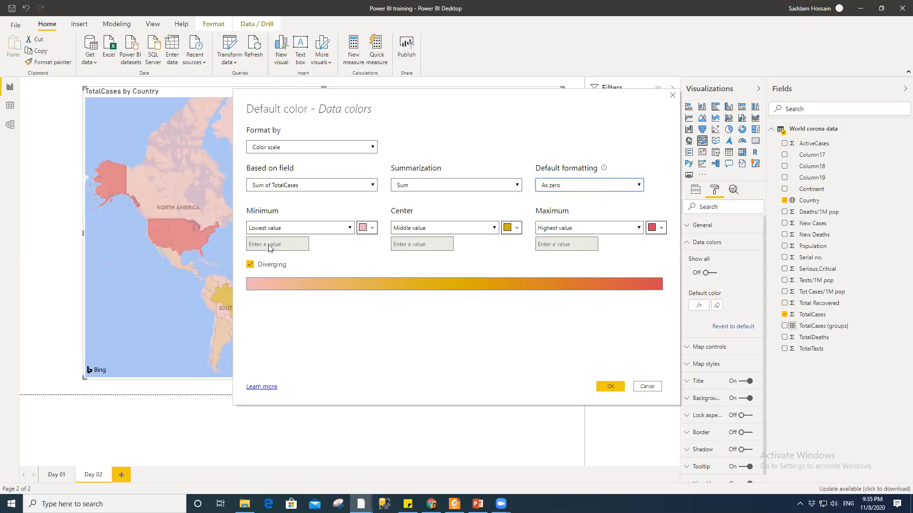
{"action": "left_click", "coordinate": [338, 229]}
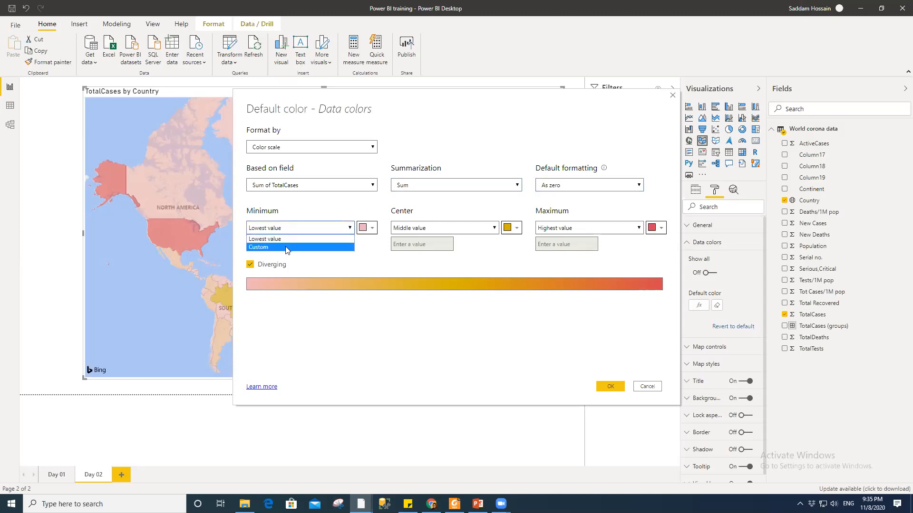
{"action": "left_click", "coordinate": [458, 228]}
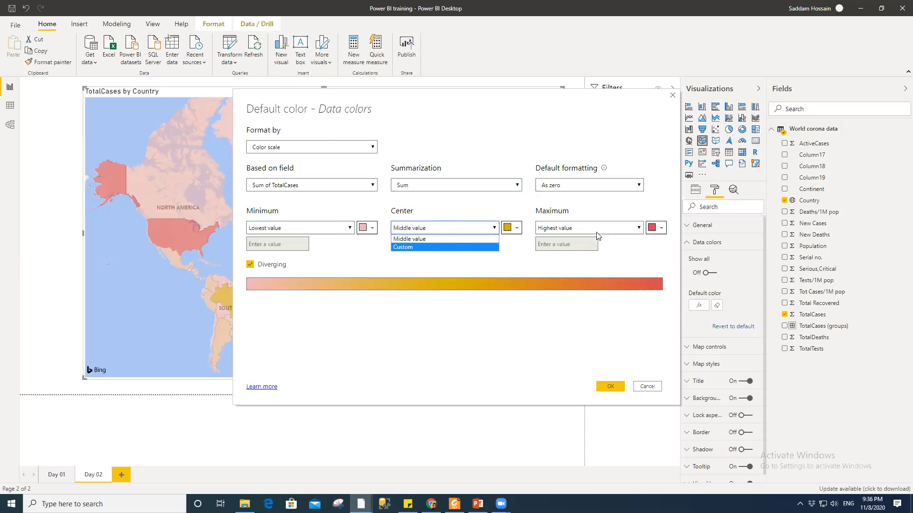
{"action": "left_click", "coordinate": [465, 258]}
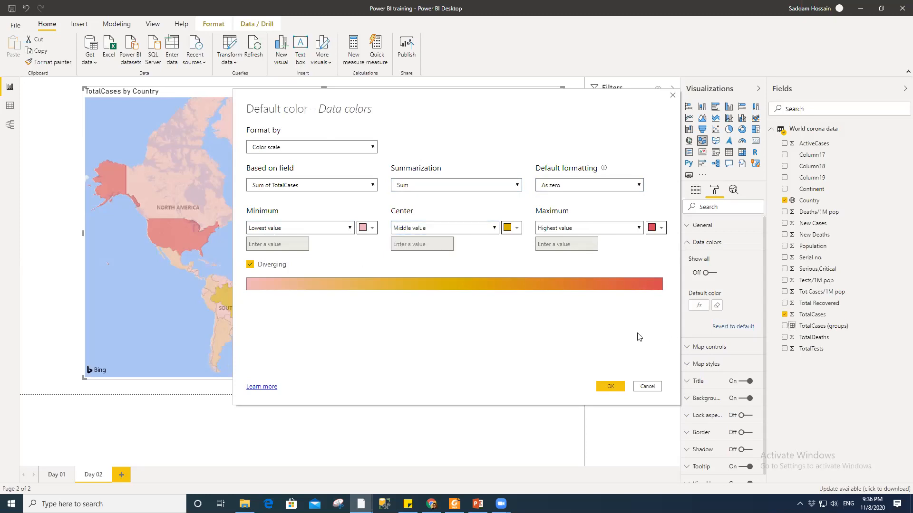
{"action": "left_click", "coordinate": [647, 386]}
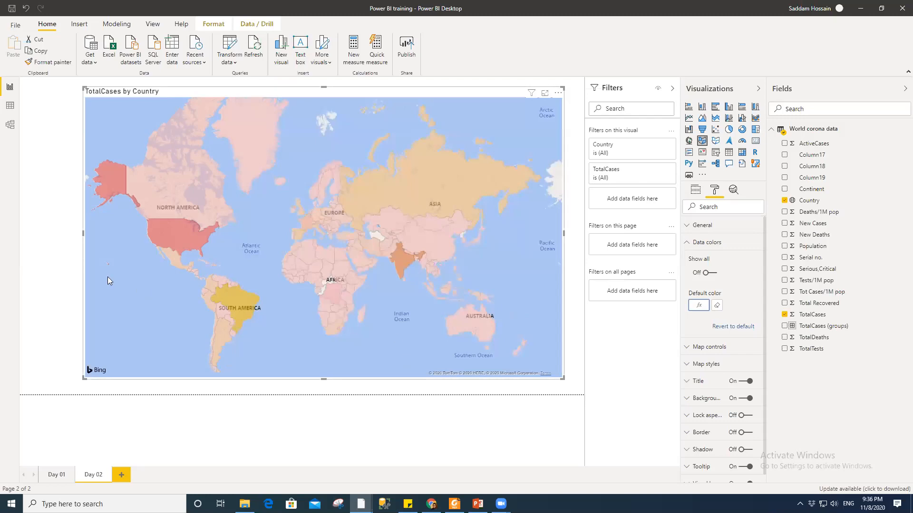
- Set the default formatting of the map's color scale to Don't format and apply it
{"action": "left_click", "coordinate": [51, 260]}
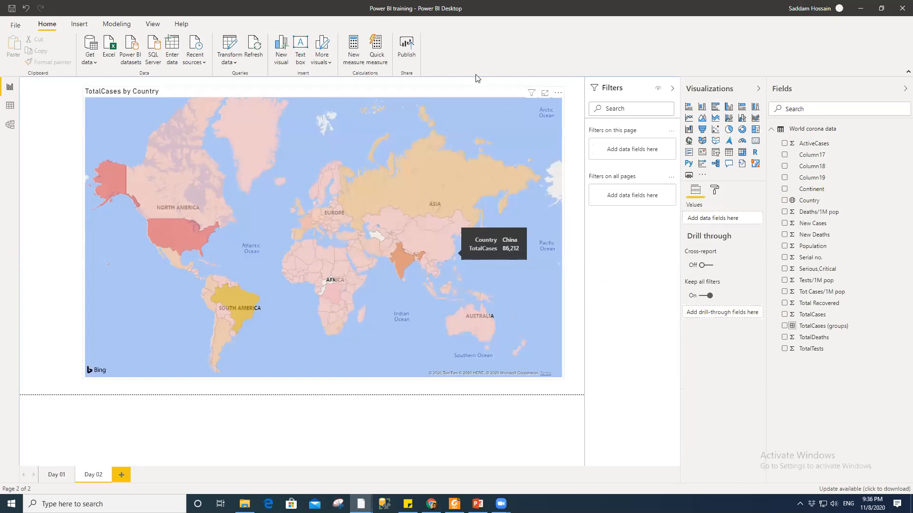
{"action": "left_click", "coordinate": [381, 98]}
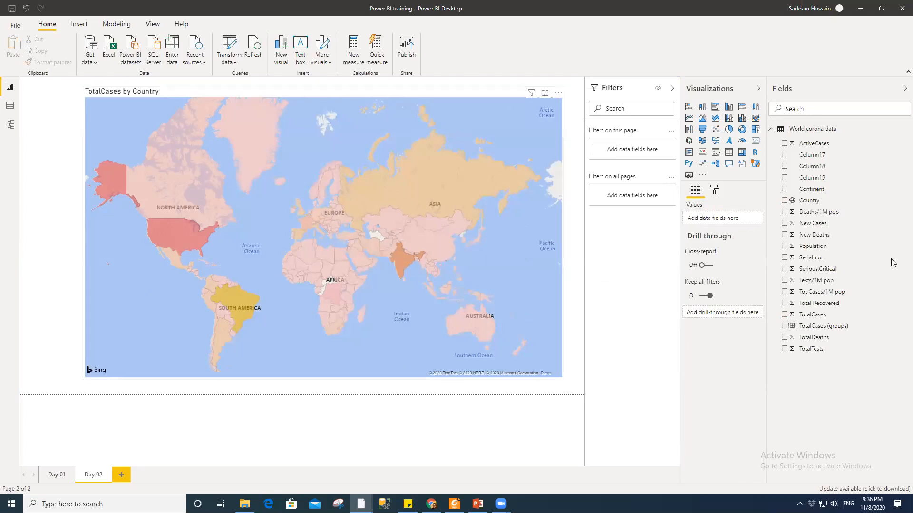
{"action": "left_click", "coordinate": [714, 190]}
{"action": "left_click", "coordinate": [697, 242]}
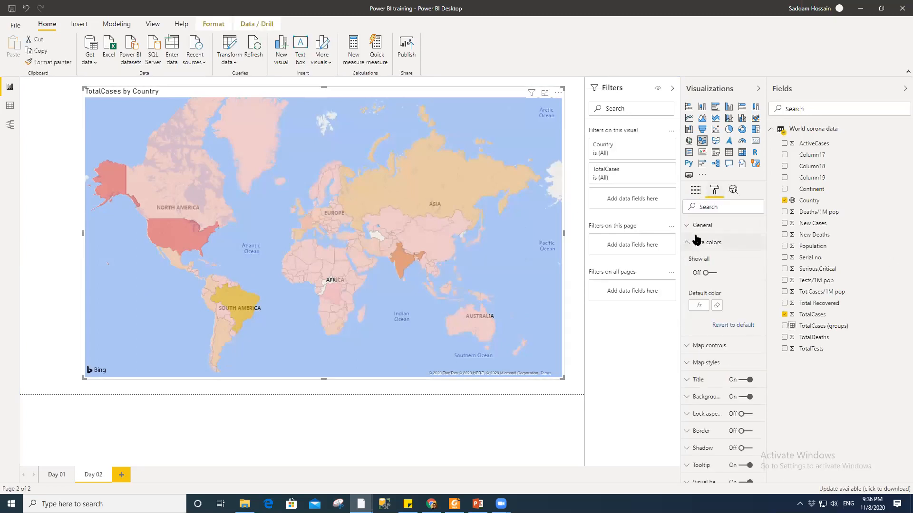
{"action": "left_click", "coordinate": [700, 305]}
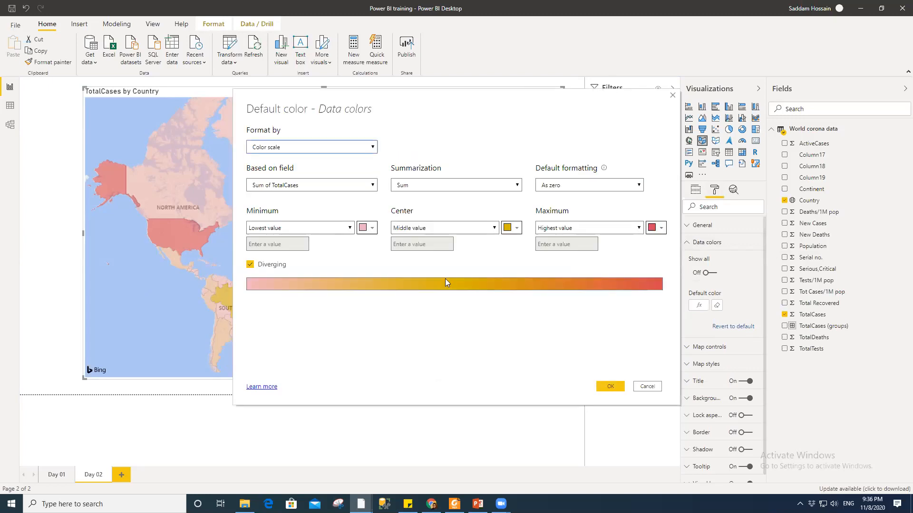
{"action": "left_click", "coordinate": [601, 186]}
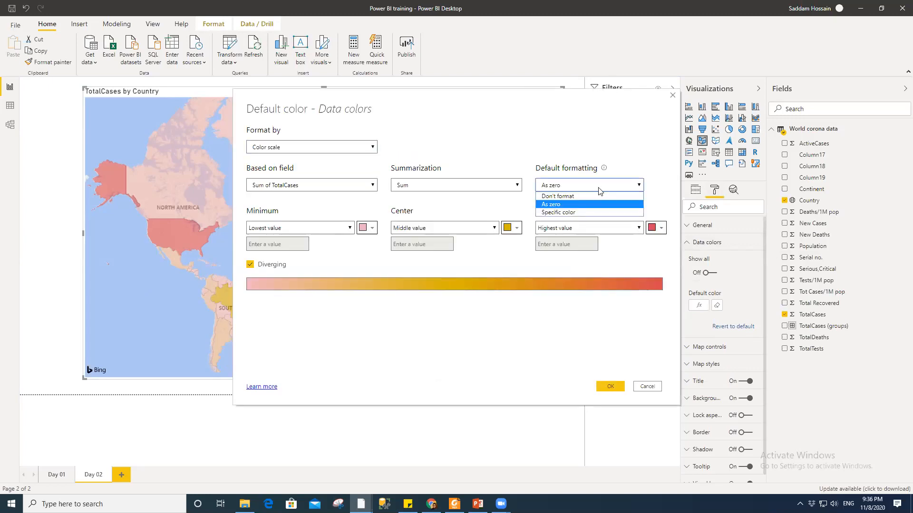
{"action": "left_click", "coordinate": [557, 197]}
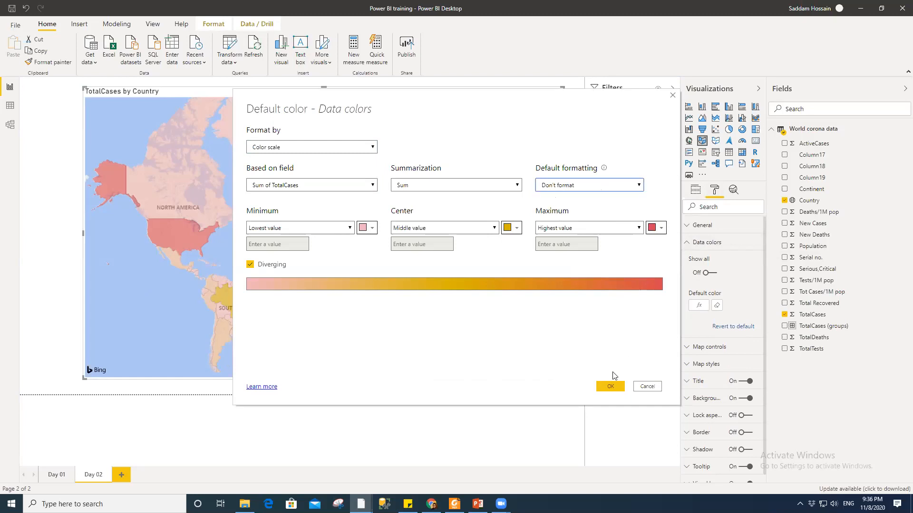
{"action": "left_click", "coordinate": [608, 387]}
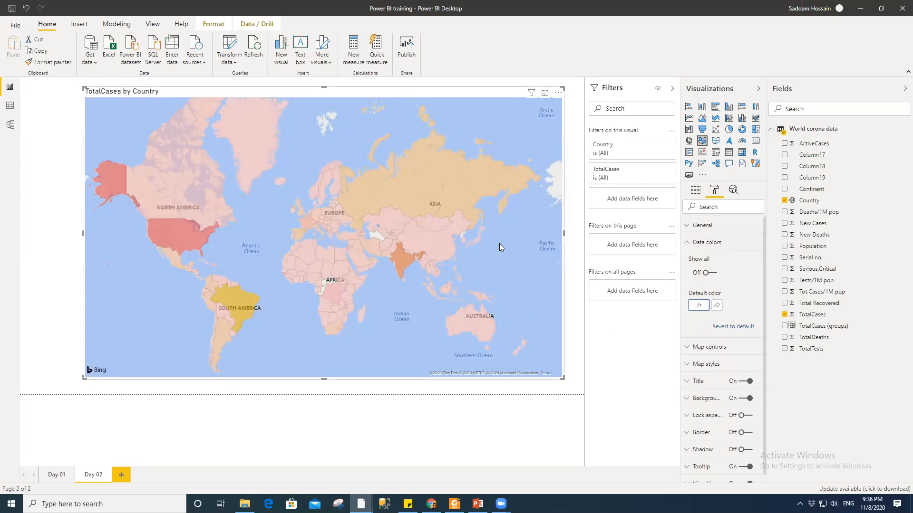
- Read the default formatting hint in the map's default color settings and try the As zero option
{"action": "left_click", "coordinate": [698, 305]}
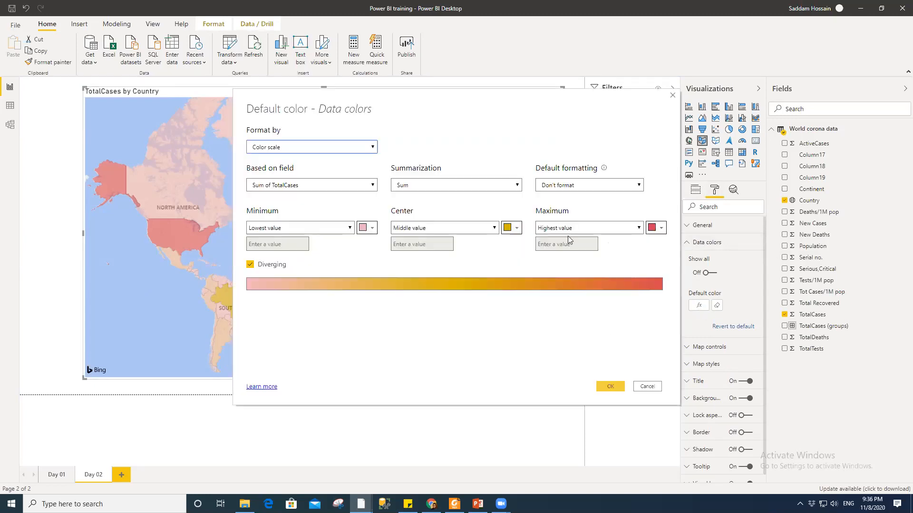
{"action": "left_click", "coordinate": [605, 185]}
{"action": "left_click", "coordinate": [605, 170]}
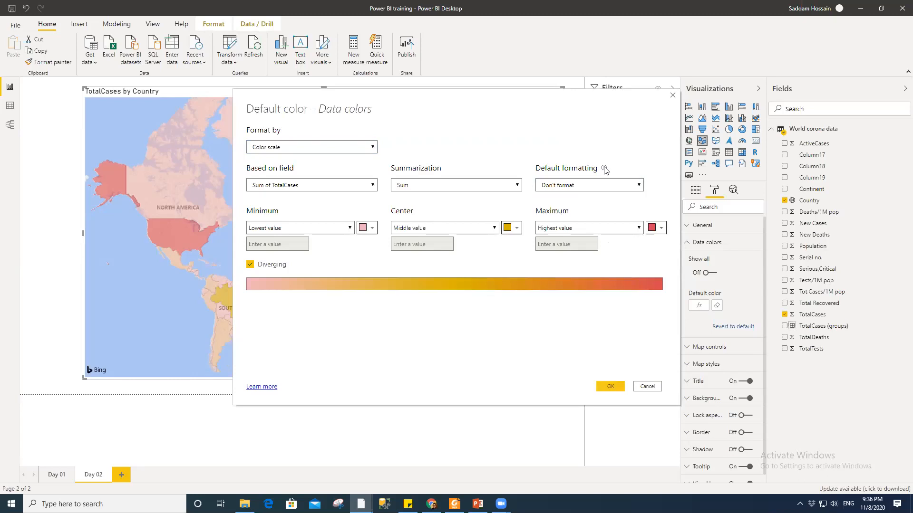
{"action": "mouse_move", "coordinate": [604, 170]}
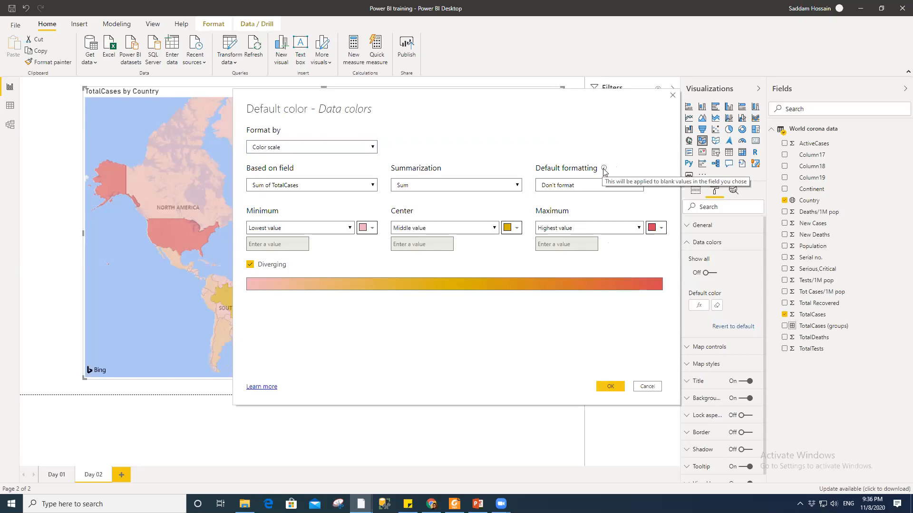
{"action": "left_click", "coordinate": [583, 186]}
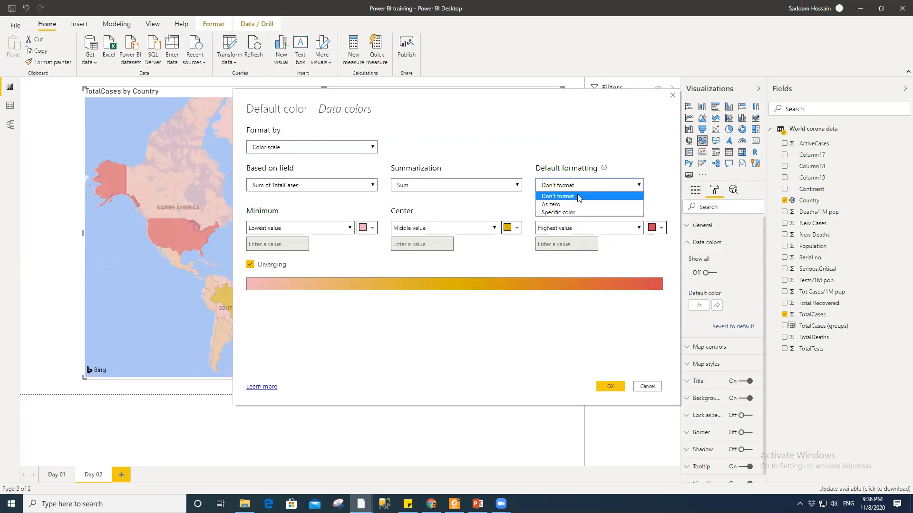
{"action": "left_click", "coordinate": [568, 204]}
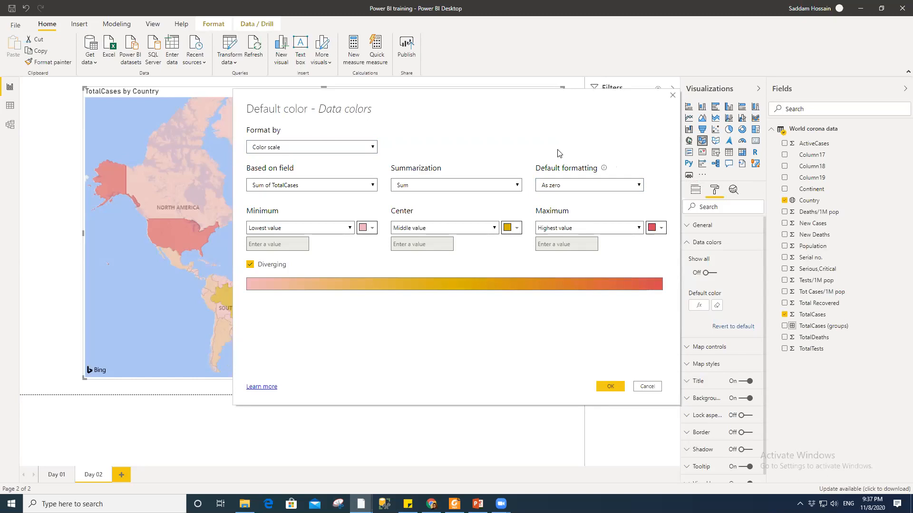
- Try Specific color as the default formatting for blank values, testing light gray and black
{"action": "left_click", "coordinate": [569, 184]}
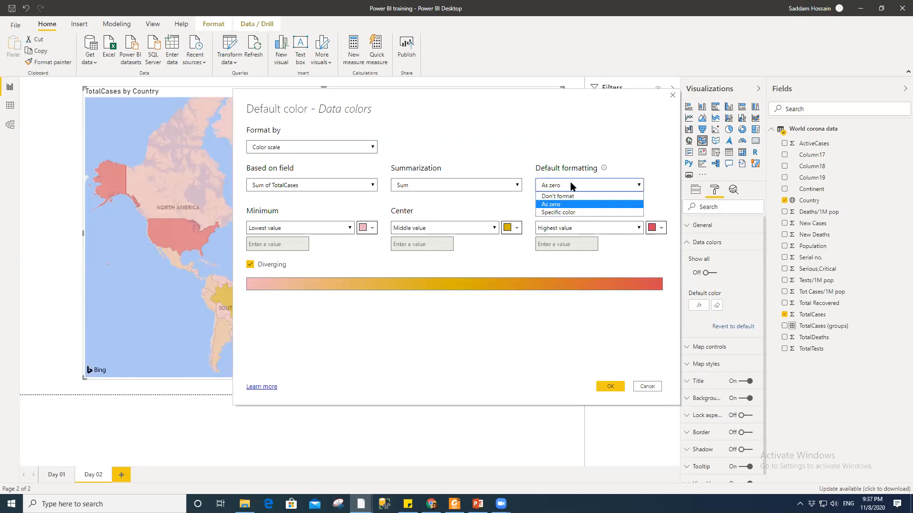
{"action": "left_click", "coordinate": [563, 212]}
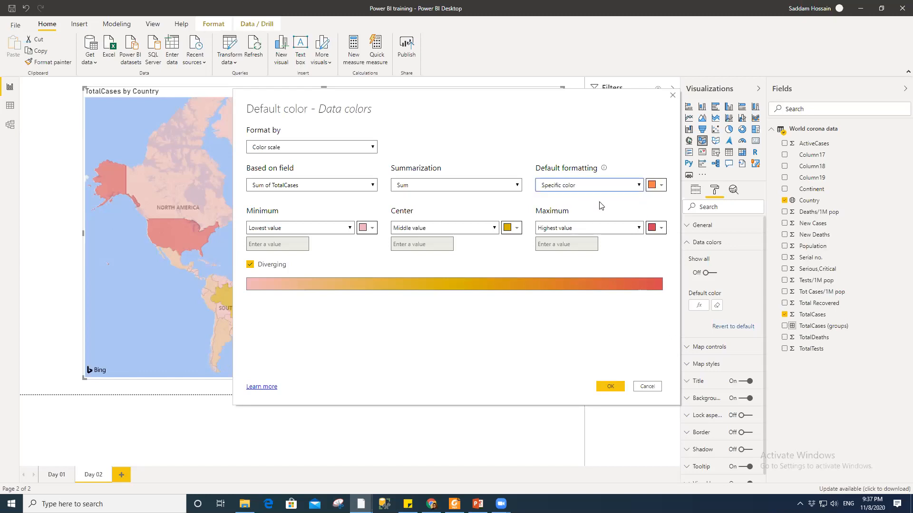
{"action": "left_click", "coordinate": [657, 186]}
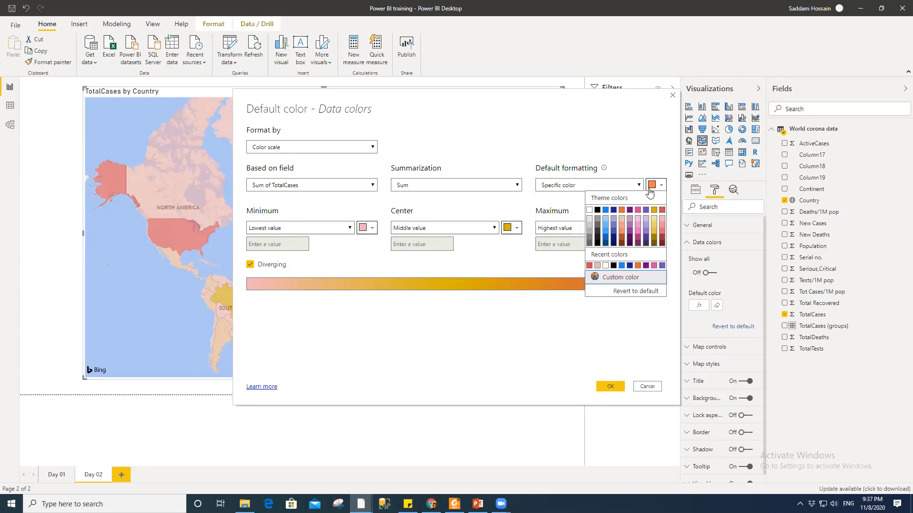
{"action": "left_click", "coordinate": [590, 219]}
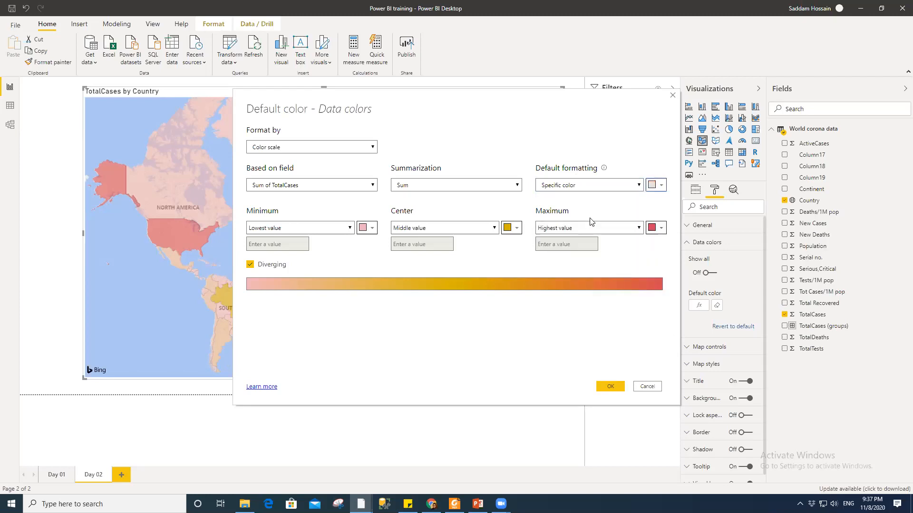
{"action": "left_click", "coordinate": [656, 187]}
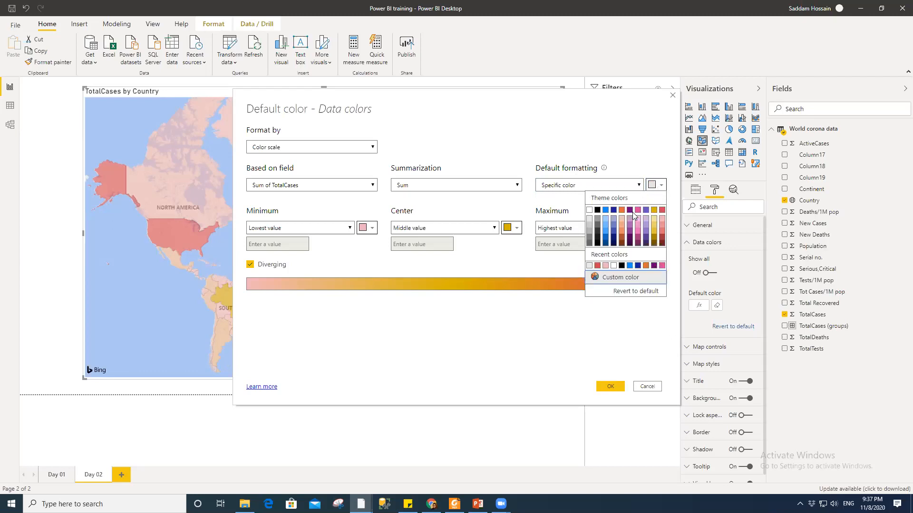
{"action": "left_click", "coordinate": [597, 216]}
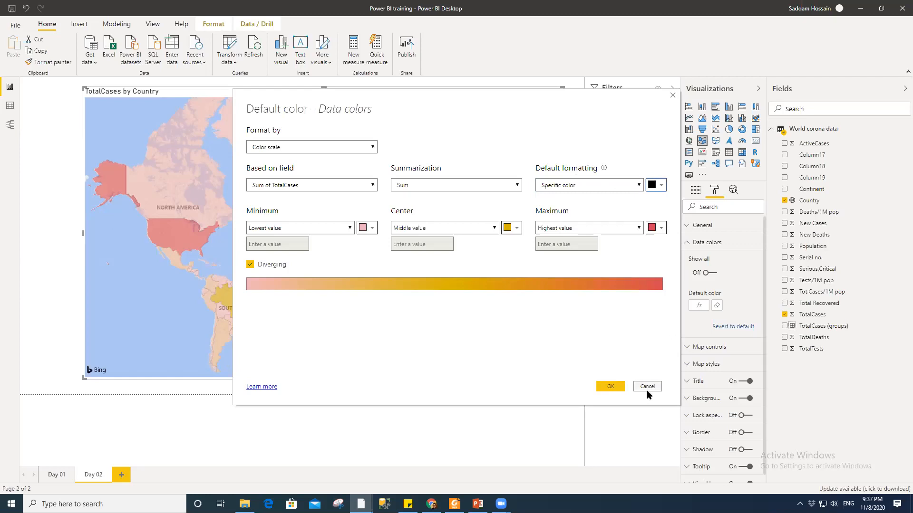
{"action": "left_click", "coordinate": [639, 186]}
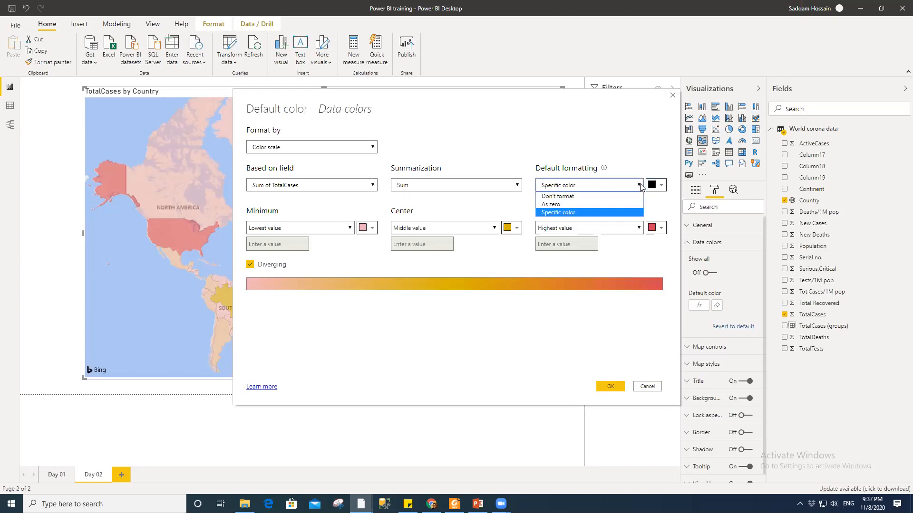
{"action": "left_click", "coordinate": [639, 186]}
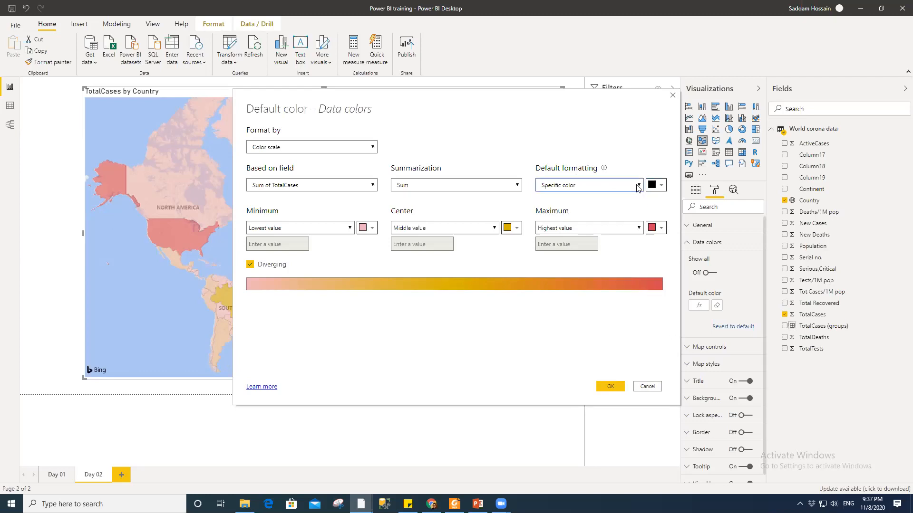
- Try formatting the default color by Rules and review the number and percent choices of the rule
{"action": "left_click", "coordinate": [310, 148]}
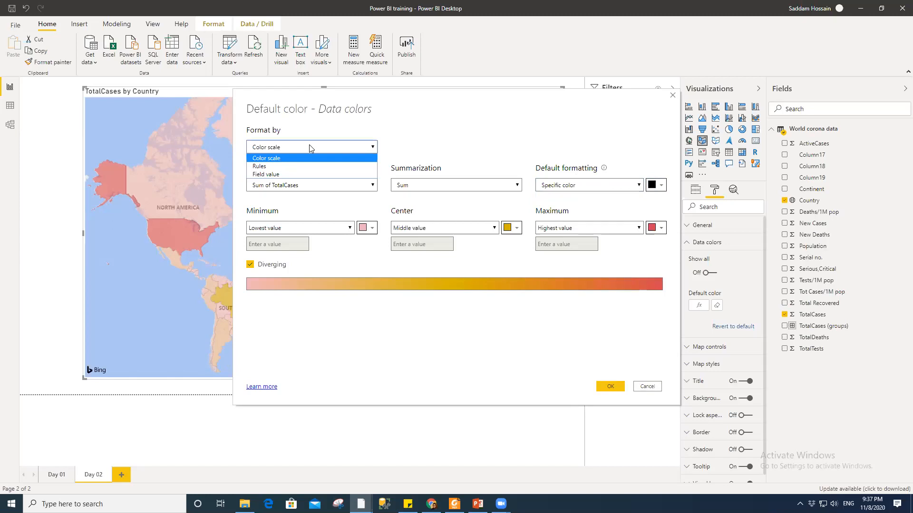
{"action": "left_click", "coordinate": [282, 167]}
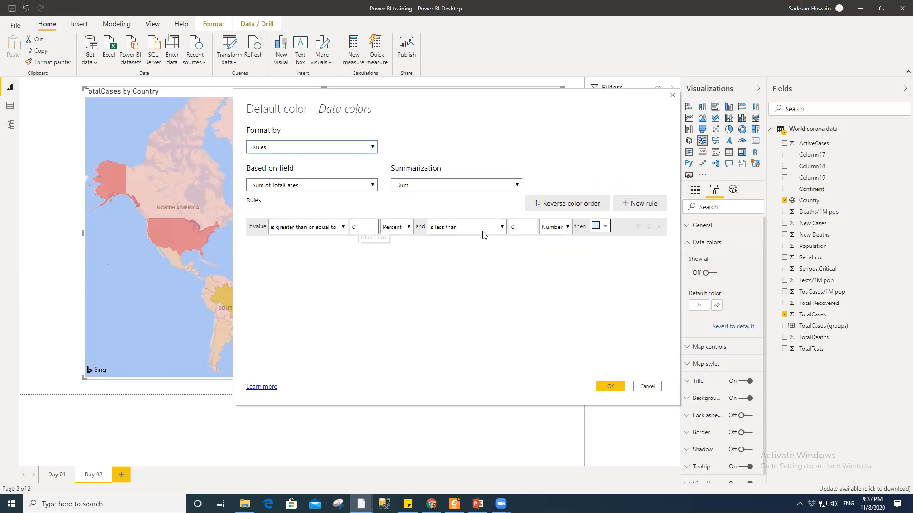
{"action": "left_click", "coordinate": [407, 227]}
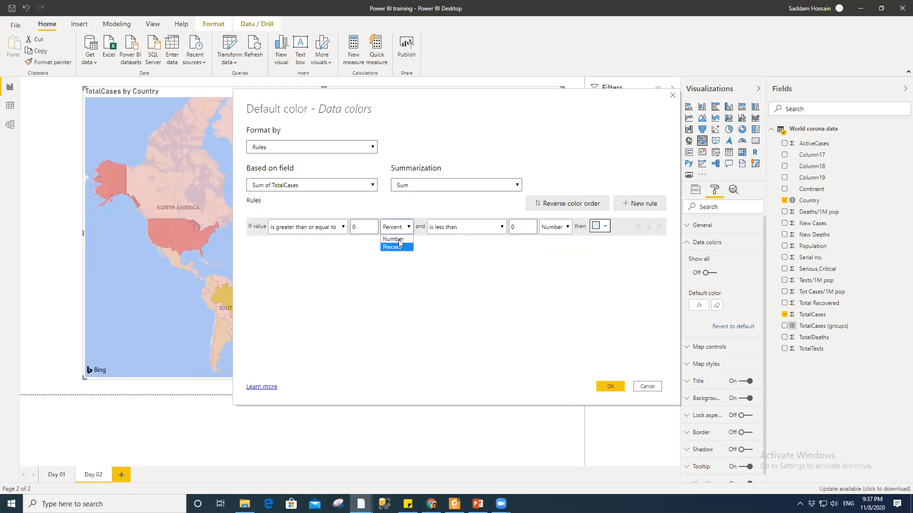
{"action": "left_click", "coordinate": [392, 227]}
- Try formatting the default color by Field value and look through the World corona data fields it could be based on
{"action": "left_click", "coordinate": [344, 150]}
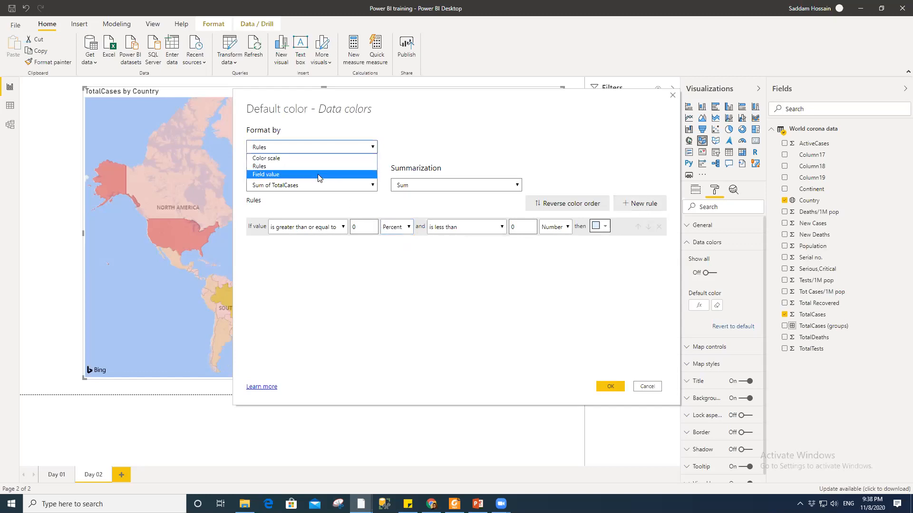
{"action": "left_click", "coordinate": [282, 174]}
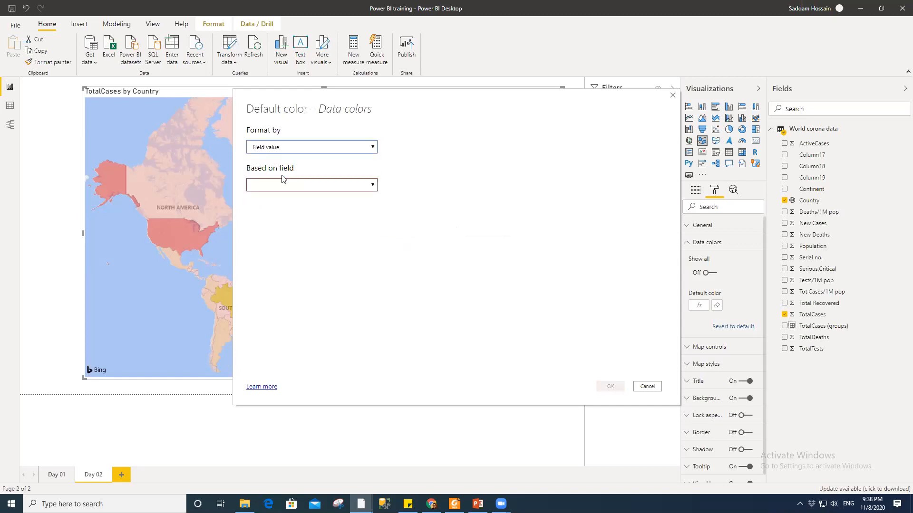
{"action": "left_click", "coordinate": [338, 186]}
{"action": "left_click", "coordinate": [373, 186]}
{"action": "left_click", "coordinate": [372, 186]}
{"action": "left_click", "coordinate": [372, 185]}
{"action": "scroll", "coordinate": [335, 303], "scroll_direction": "down", "scroll_amount": 1}
{"action": "scroll", "coordinate": [336, 302], "scroll_direction": "down", "scroll_amount": 3}
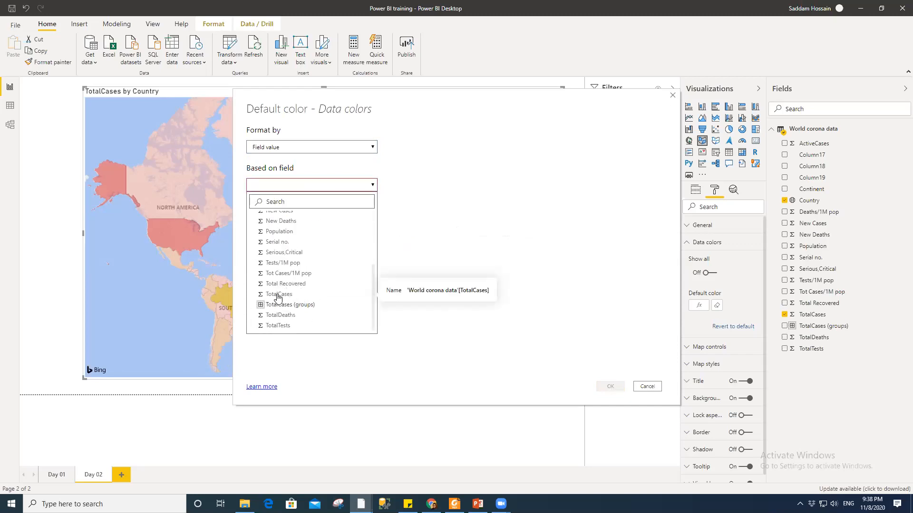
{"action": "scroll", "coordinate": [297, 279], "scroll_direction": "up", "scroll_amount": 5}
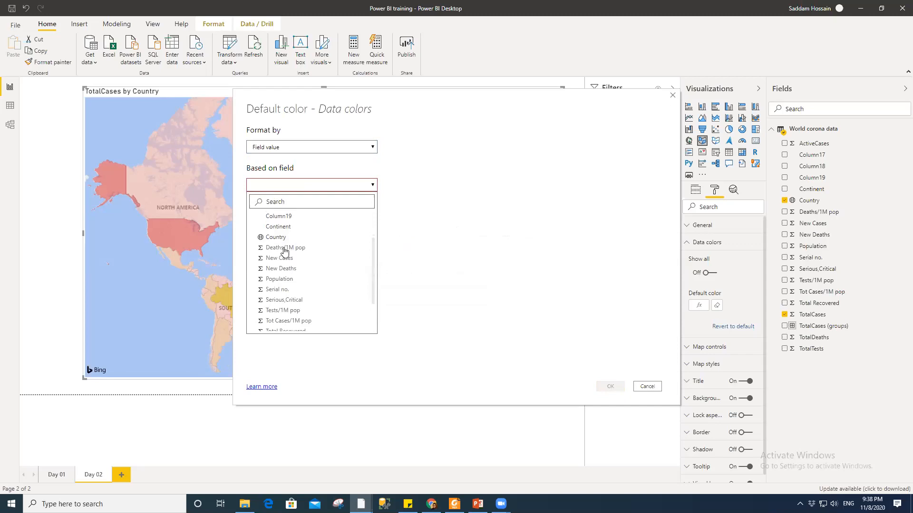
{"action": "scroll", "coordinate": [314, 268], "scroll_direction": "down", "scroll_amount": 3}
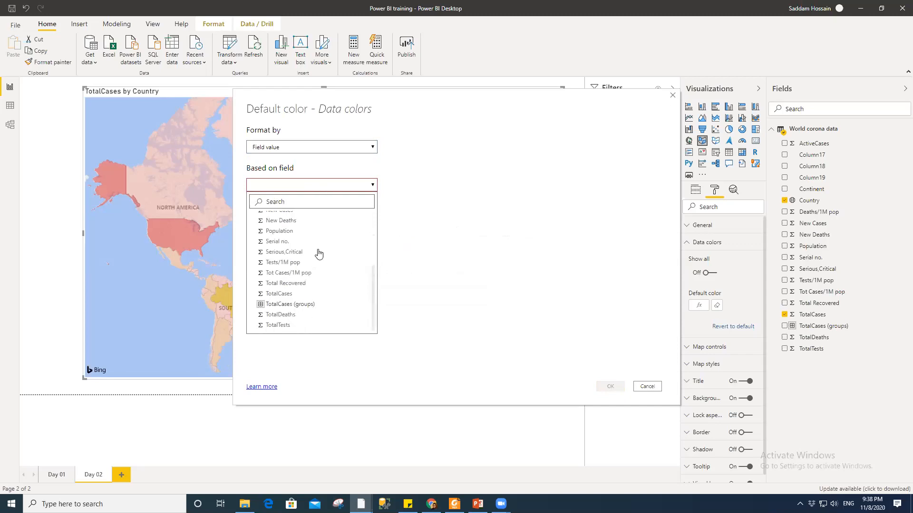
{"action": "scroll", "coordinate": [316, 265], "scroll_direction": "up", "scroll_amount": 3}
{"action": "left_click", "coordinate": [321, 186]}
{"action": "left_click", "coordinate": [321, 187]}
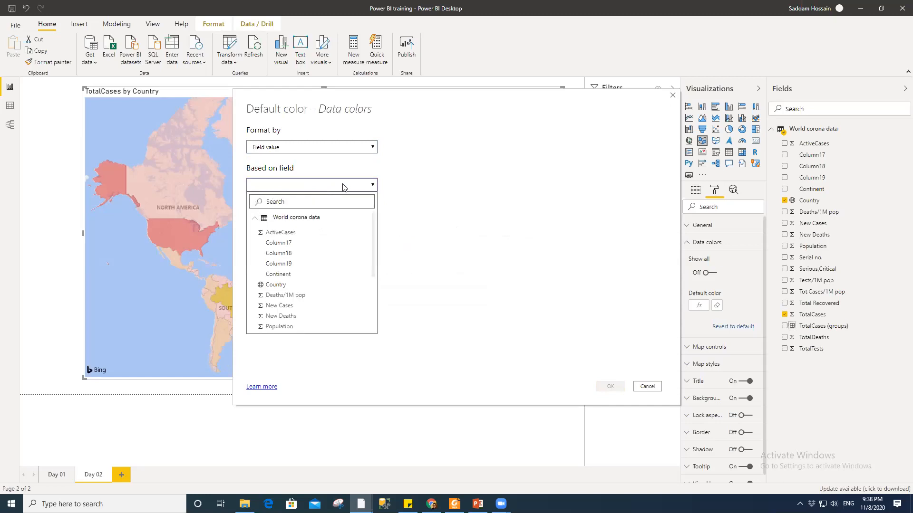
{"action": "left_click", "coordinate": [301, 189]}
- Switch the format back to Color scale, review the format types, and leave the default color settings without applying changes
{"action": "left_click", "coordinate": [302, 150]}
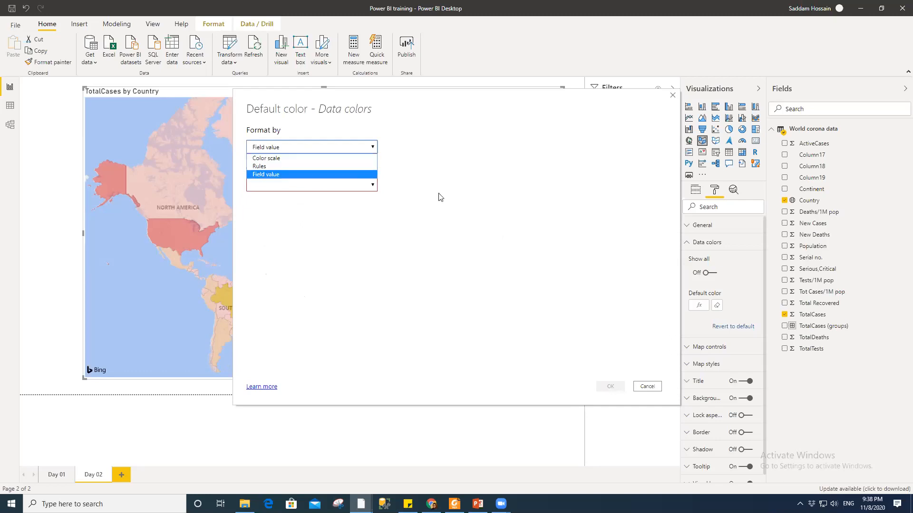
{"action": "left_click", "coordinate": [301, 159]}
{"action": "left_click", "coordinate": [316, 147]}
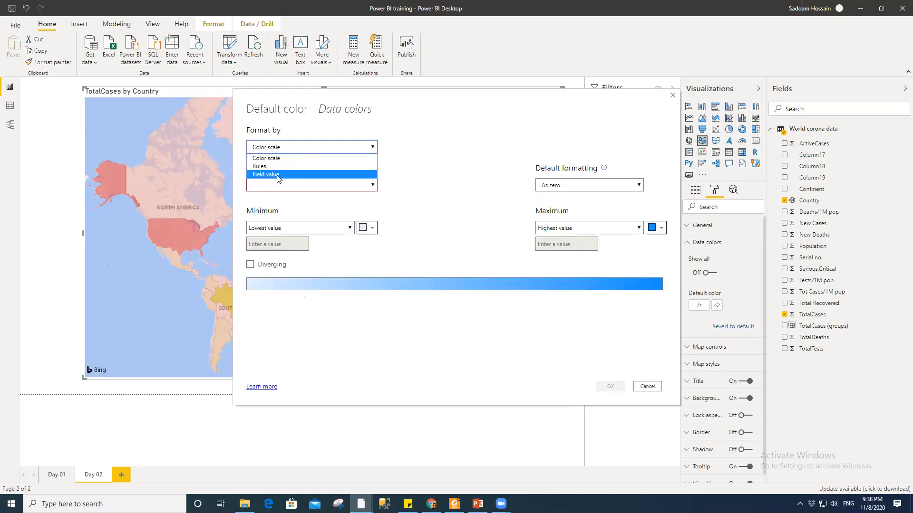
{"action": "left_click", "coordinate": [297, 151]}
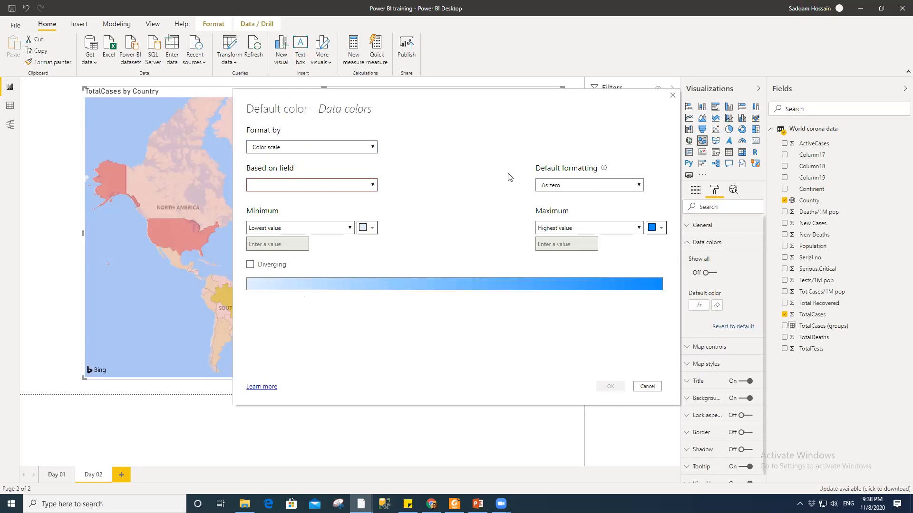
{"action": "left_click", "coordinate": [646, 388]}
- Shrink the TotalCases by Country map and move it toward the middle of the page
{"action": "left_click_drag", "start_coordinate": [562, 378], "coordinate": [401, 304]}
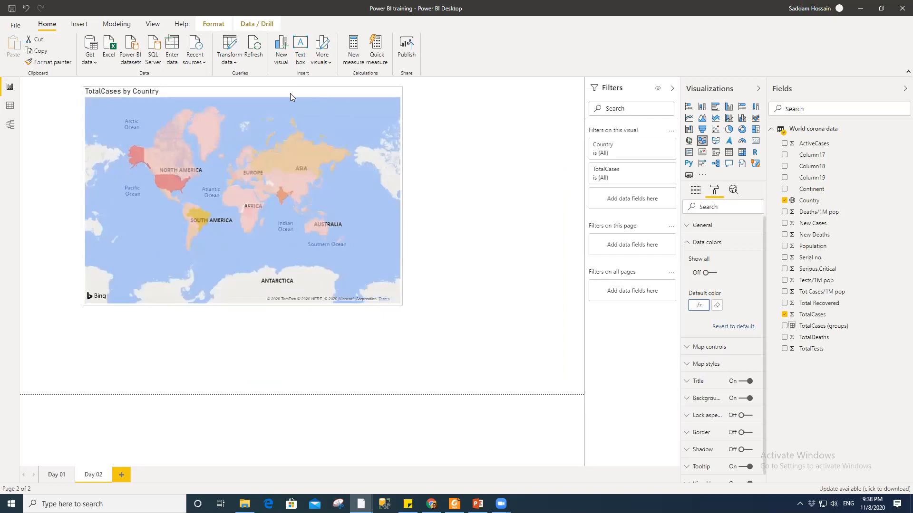
{"action": "left_click", "coordinate": [365, 98]}
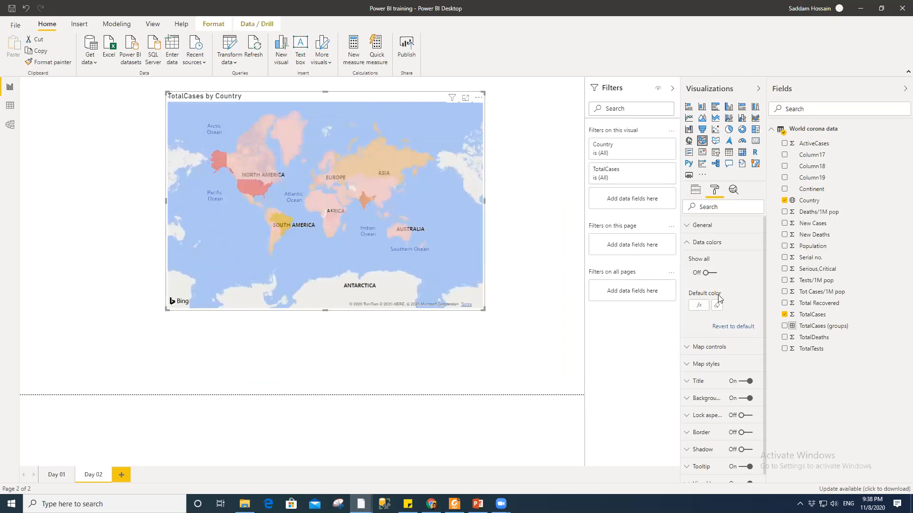
- Turn on the map's zoom buttons, try zooming in and out with them, and turn them off again
{"action": "left_click", "coordinate": [699, 242]}
{"action": "left_click", "coordinate": [692, 259]}
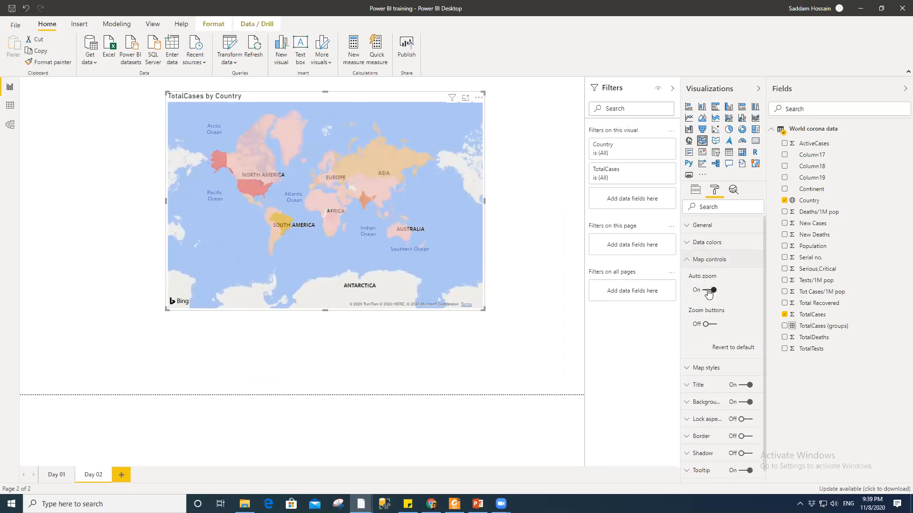
{"action": "left_click", "coordinate": [708, 325]}
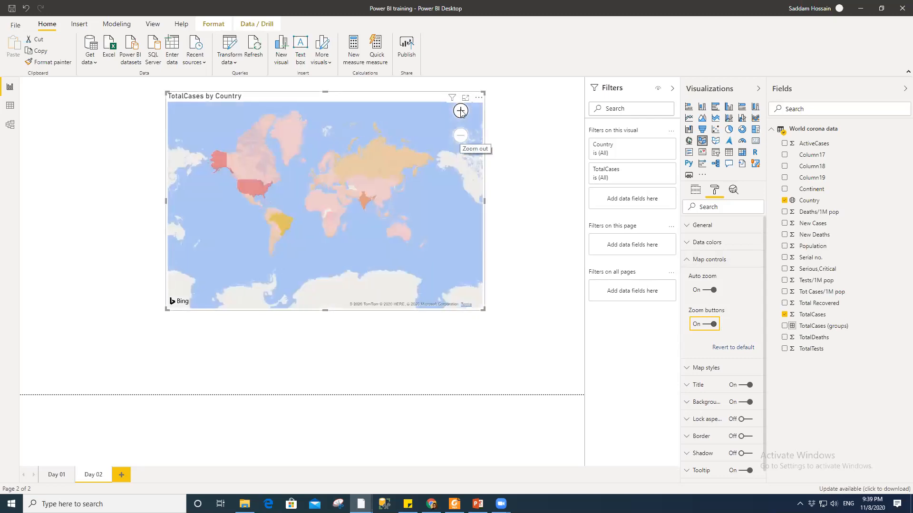
{"action": "left_click", "coordinate": [460, 111]}
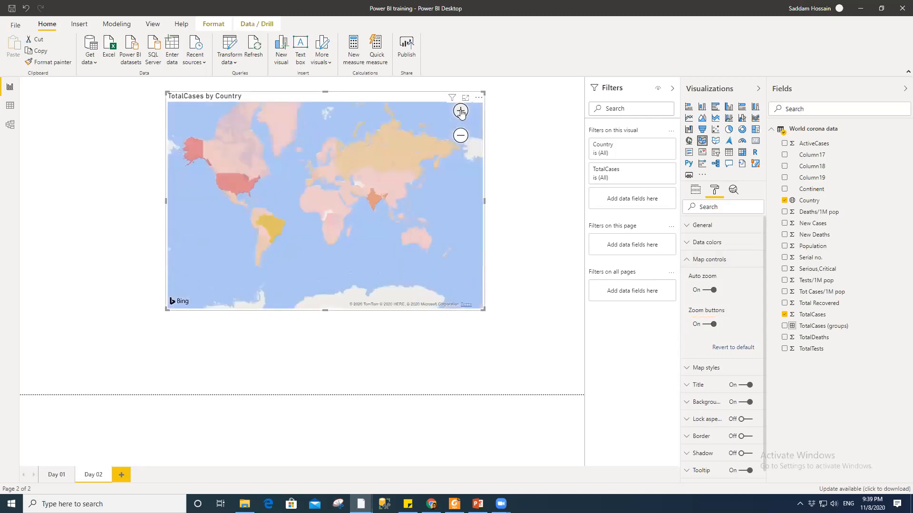
{"action": "left_click", "coordinate": [460, 111]}
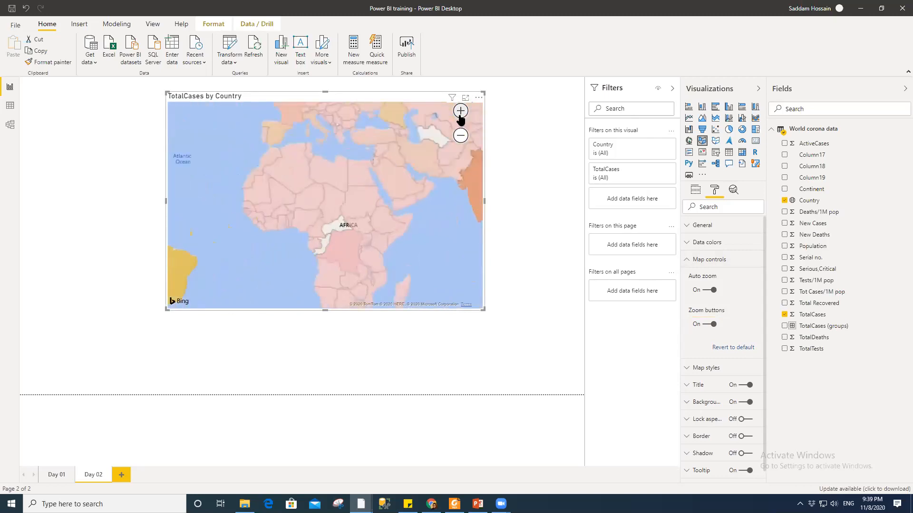
{"action": "left_click", "coordinate": [459, 137]}
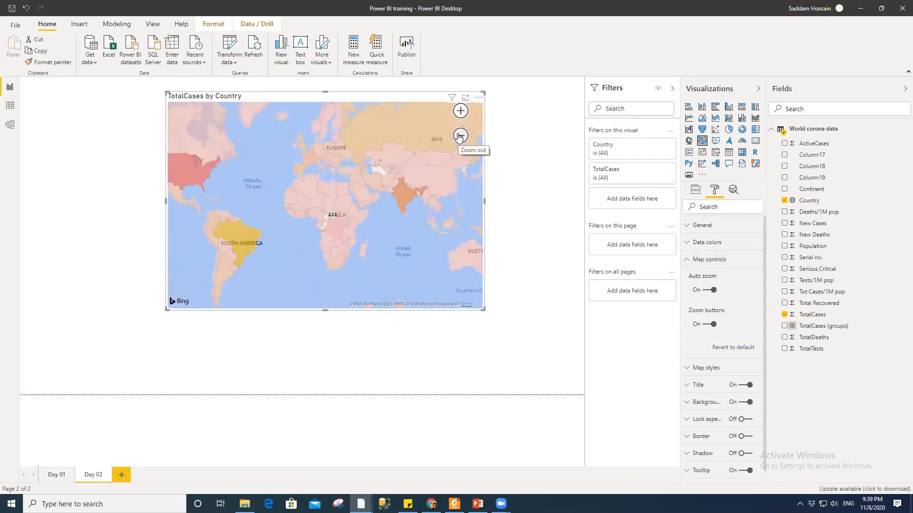
{"action": "left_click", "coordinate": [459, 137]}
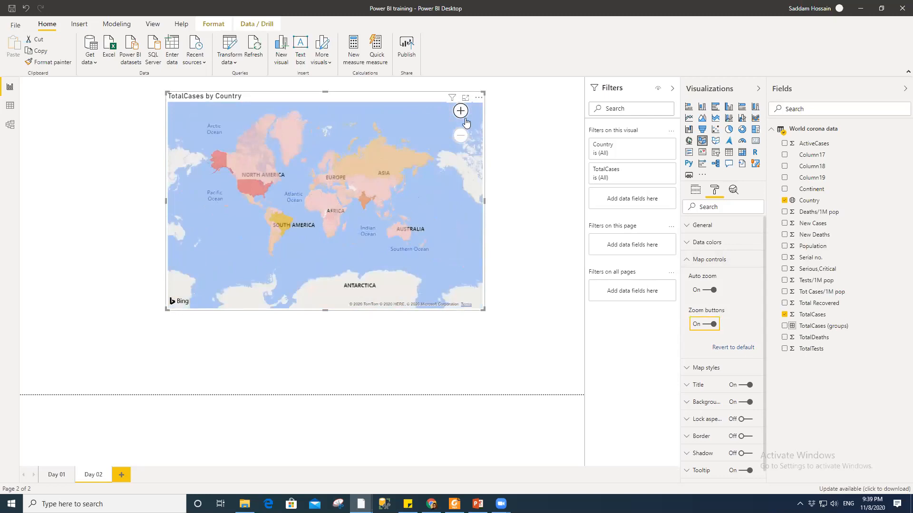
{"action": "left_click", "coordinate": [713, 323]}
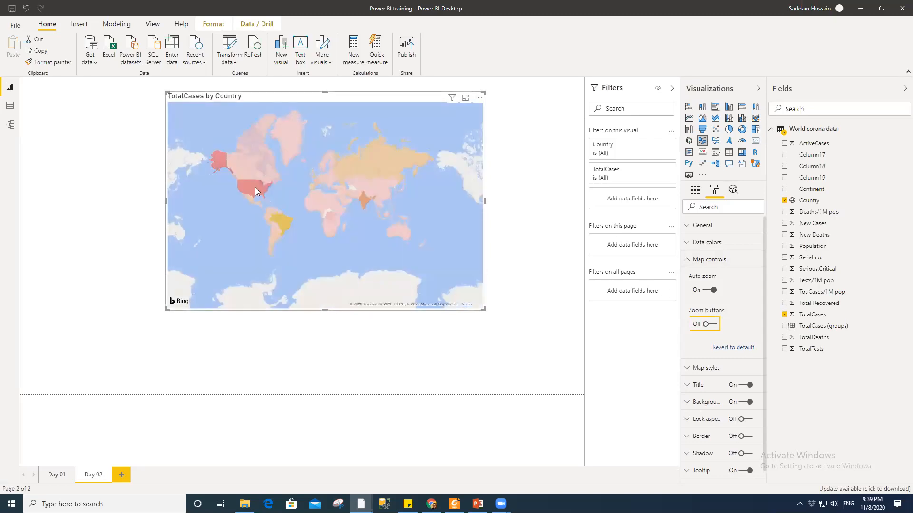
- Highlight the United States on the map
{"action": "left_click", "coordinate": [255, 187]}
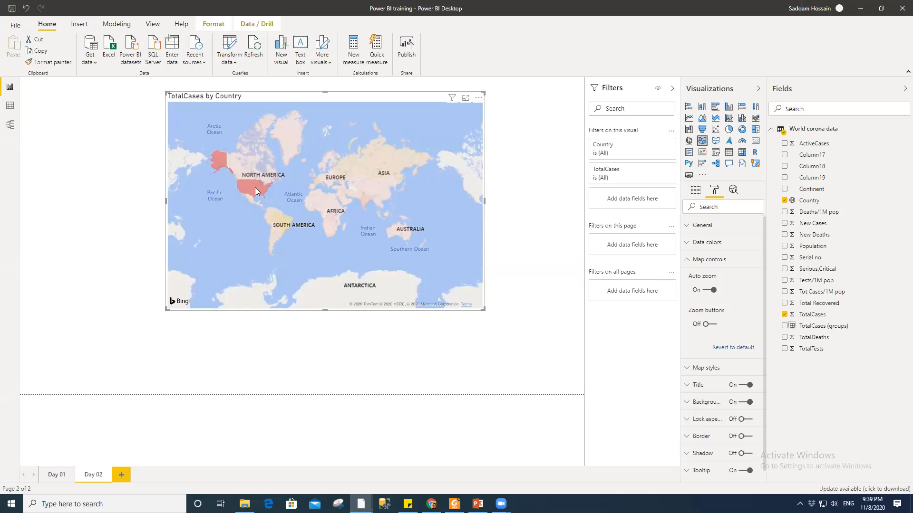
- Clear and reapply the United States highlight on the TotalCases map to check its tooltip
{"action": "left_click", "coordinate": [522, 215]}
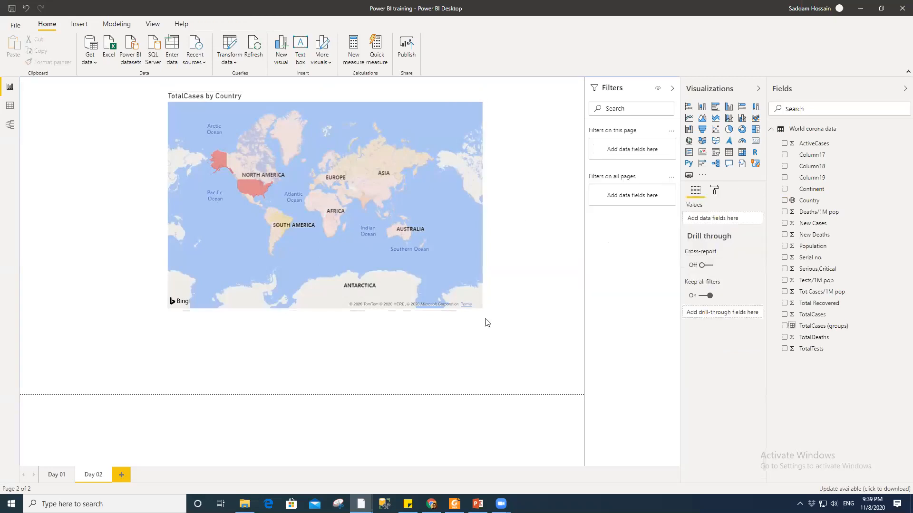
{"action": "left_click", "coordinate": [251, 191]}
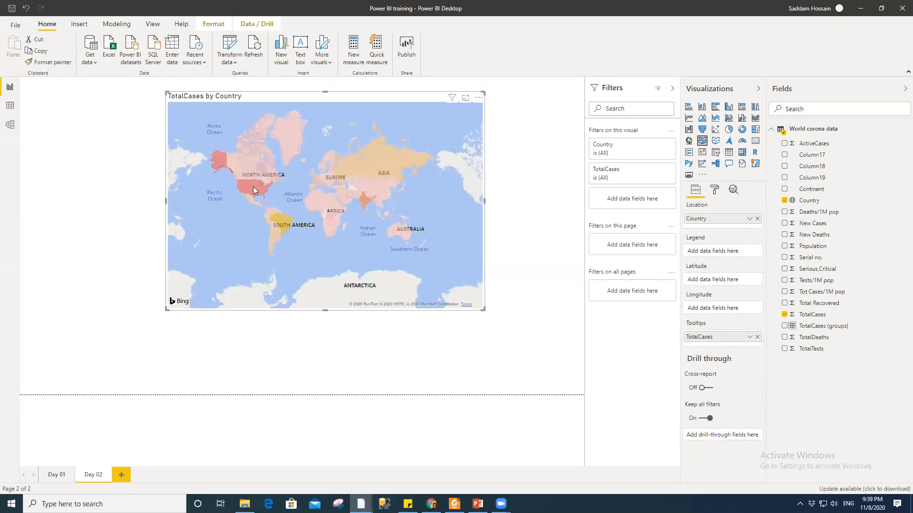
{"action": "left_click", "coordinate": [253, 190]}
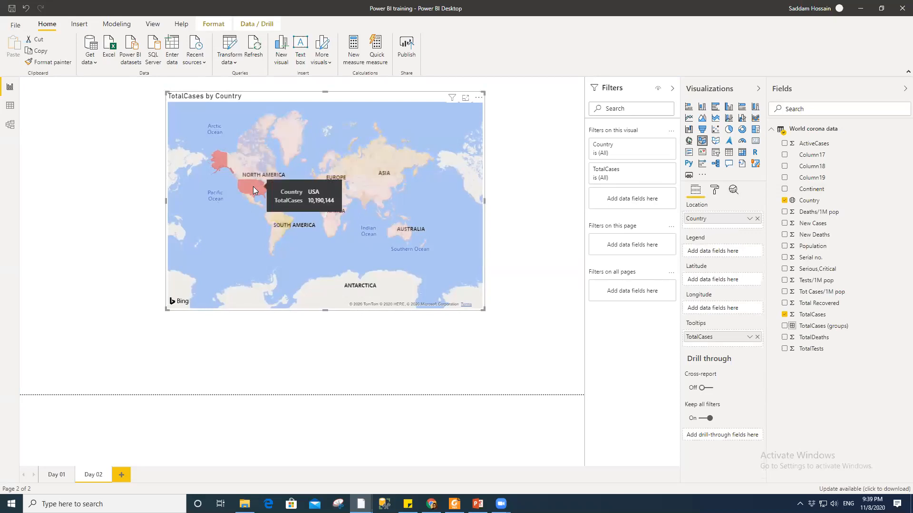
- Review the map's data color settings without changing them, and move the map to the upper right of the page
{"action": "left_click", "coordinate": [713, 193]}
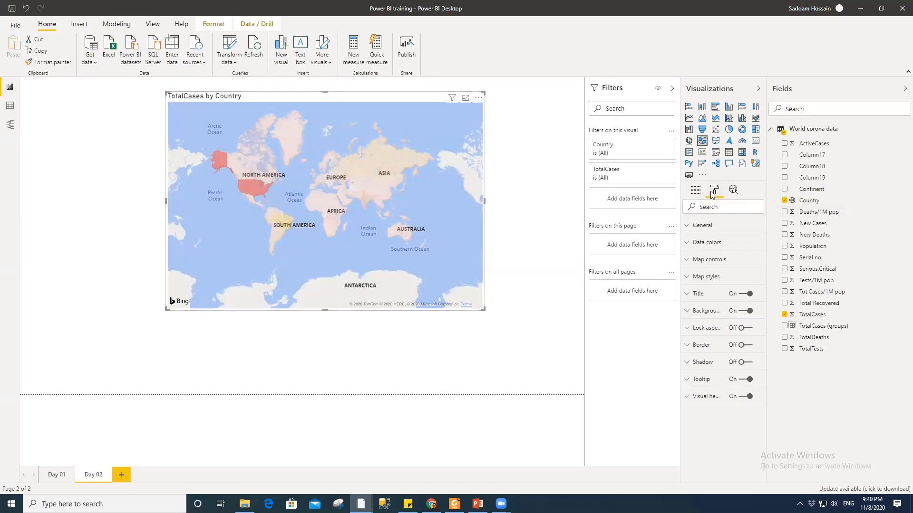
{"action": "left_click", "coordinate": [705, 243]}
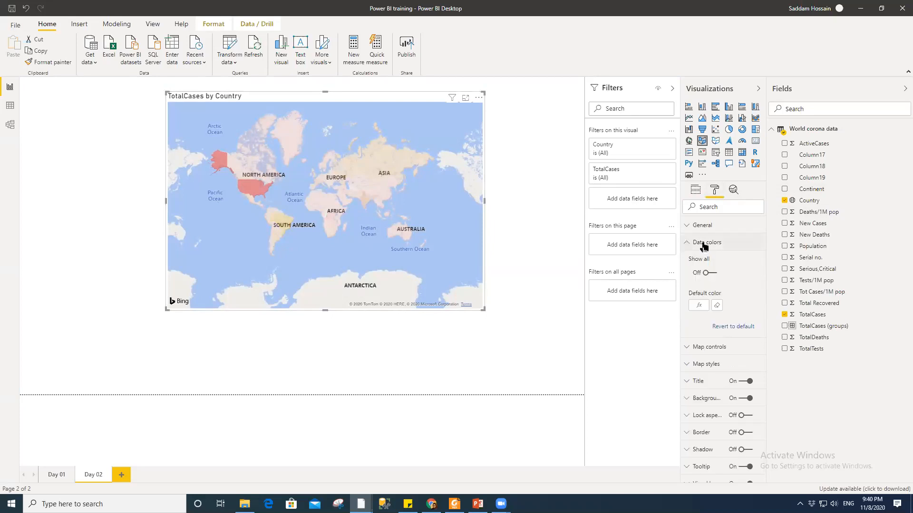
{"action": "left_click", "coordinate": [704, 245]}
{"action": "mouse_move", "coordinate": [423, 98]}
{"action": "left_mouse_down"}
{"action": "mouse_move", "coordinate": [468, 95]}
{"action": "mouse_move", "coordinate": [435, 91]}
{"action": "left_mouse_up"}
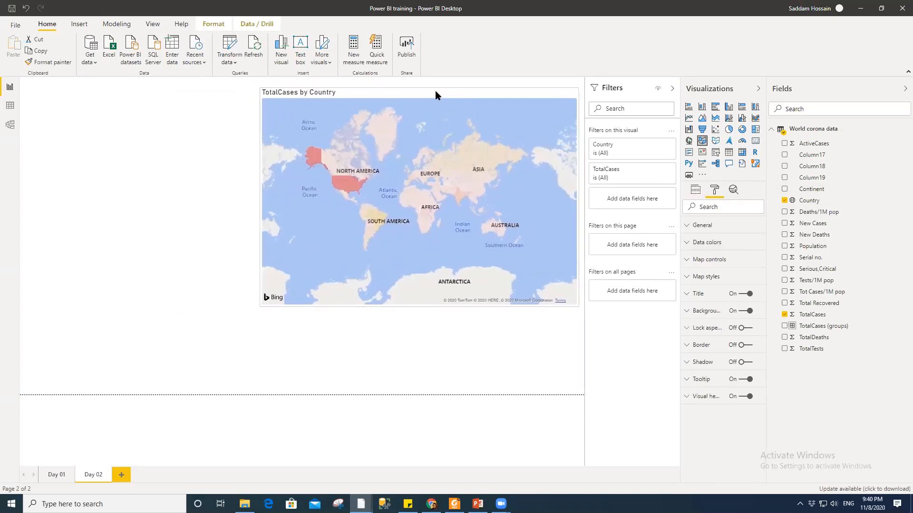
{"action": "left_click", "coordinate": [587, 209]}
{"action": "left_click_drag", "start_coordinate": [810, 201], "coordinate": [83, 219]}
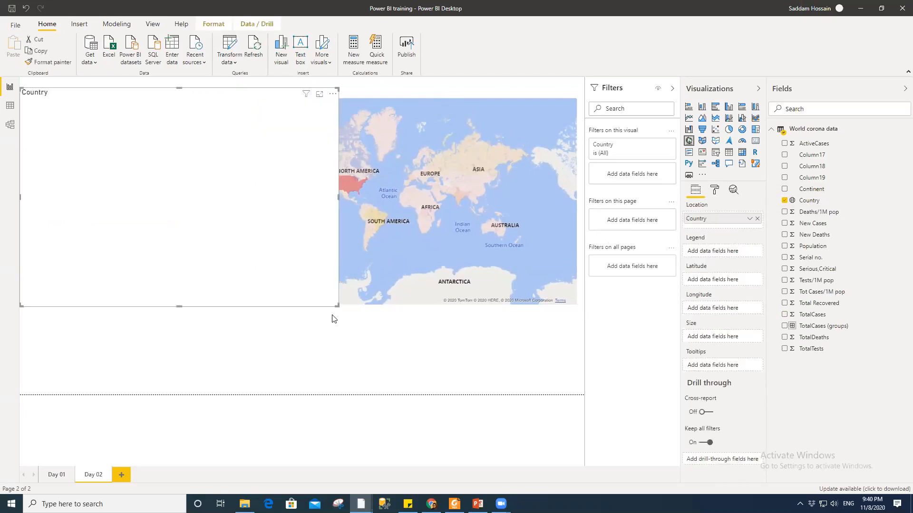
{"action": "left_click_drag", "start_coordinate": [337, 307], "coordinate": [205, 298]}
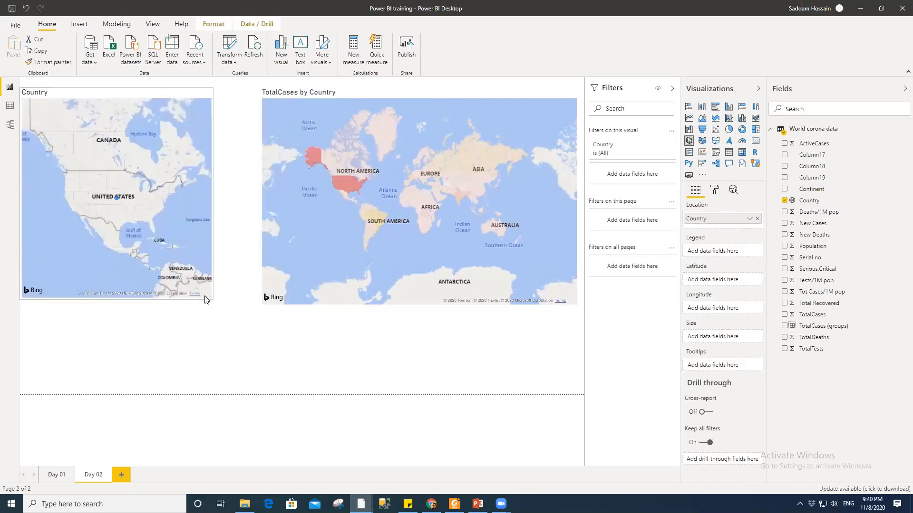
{"action": "left_click", "coordinate": [347, 186]}
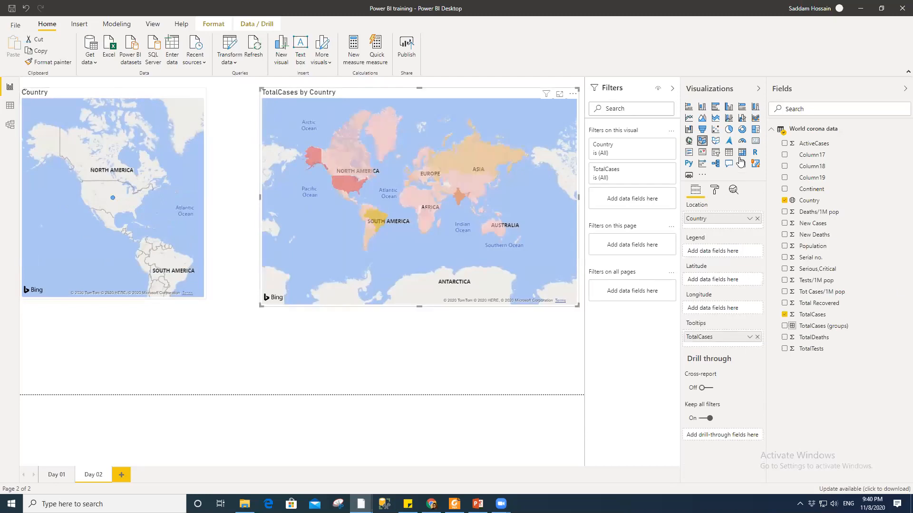
{"action": "left_click", "coordinate": [114, 93]}
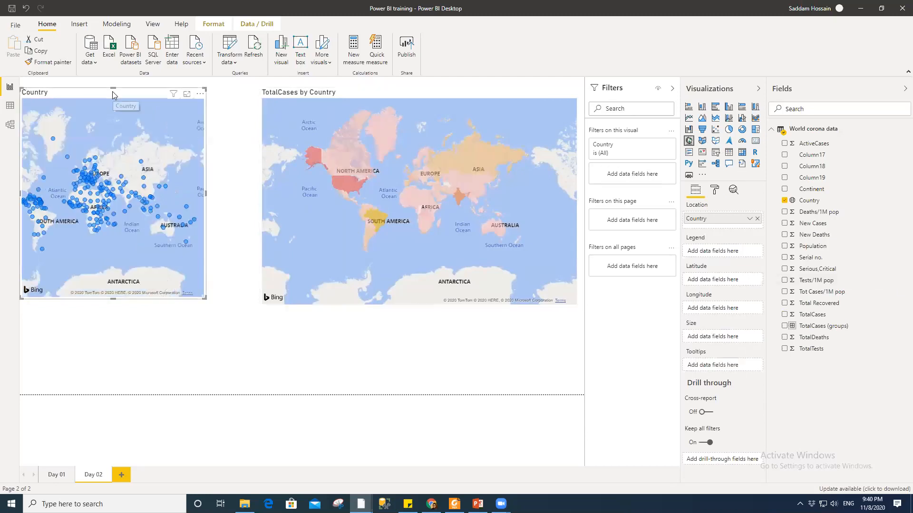
{"action": "key", "text": "Delete"}
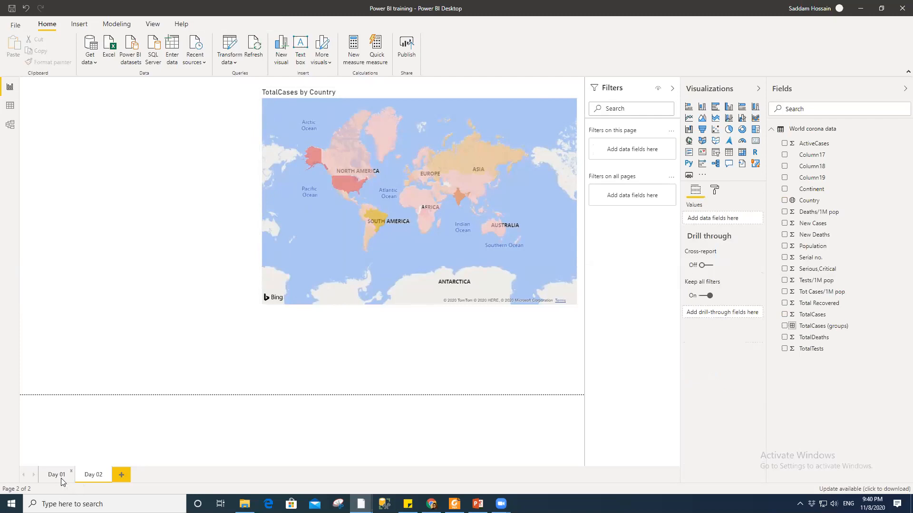
- Copy the Total Cases by Country bar chart from the Day 01 page to the Day 02 page
{"action": "left_click", "coordinate": [61, 478]}
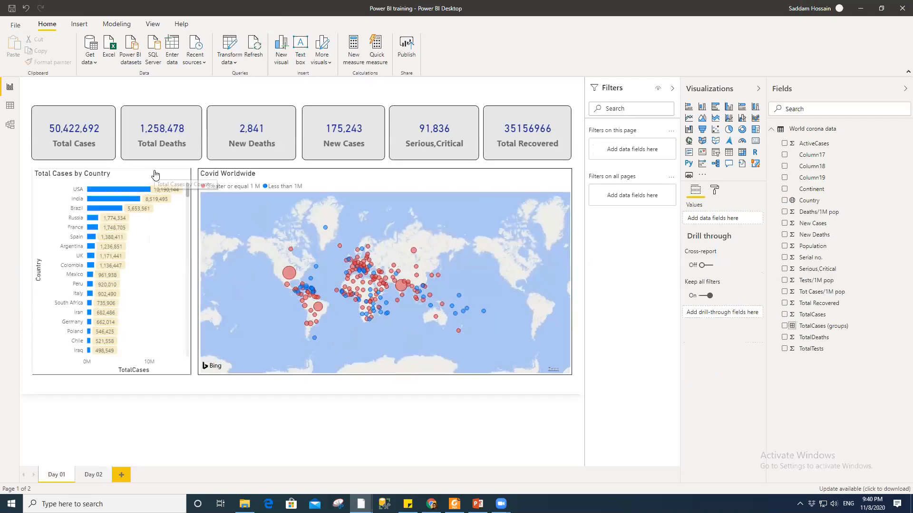
{"action": "left_click", "coordinate": [153, 174]}
{"action": "key", "text": "ctrl+c"}
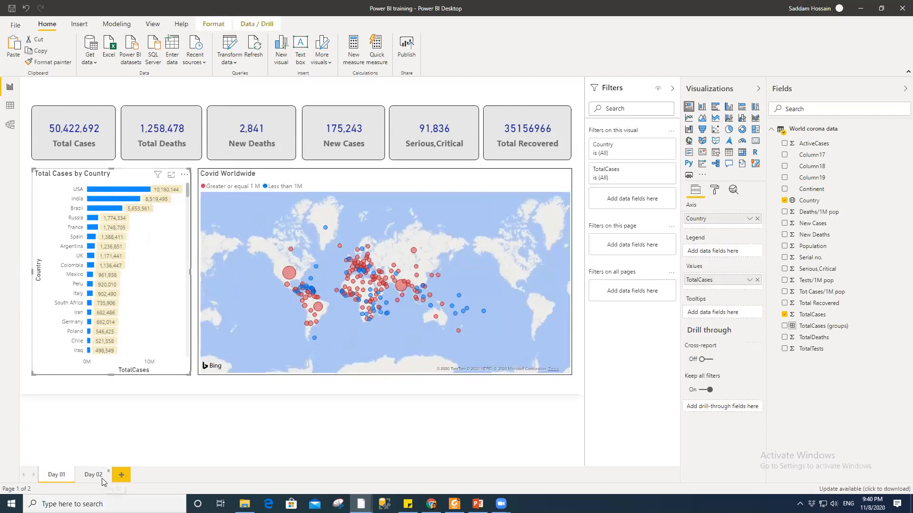
{"action": "left_click", "coordinate": [93, 475]}
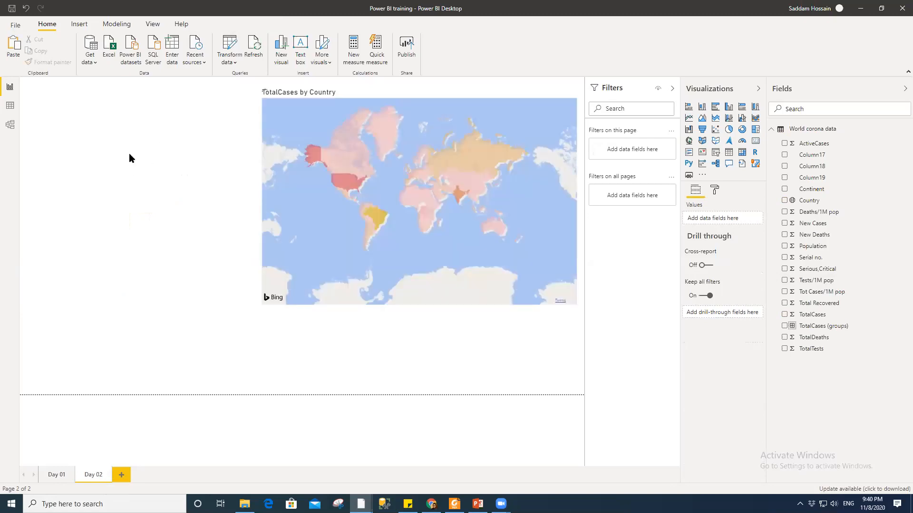
{"action": "key", "text": "ctrl+v"}
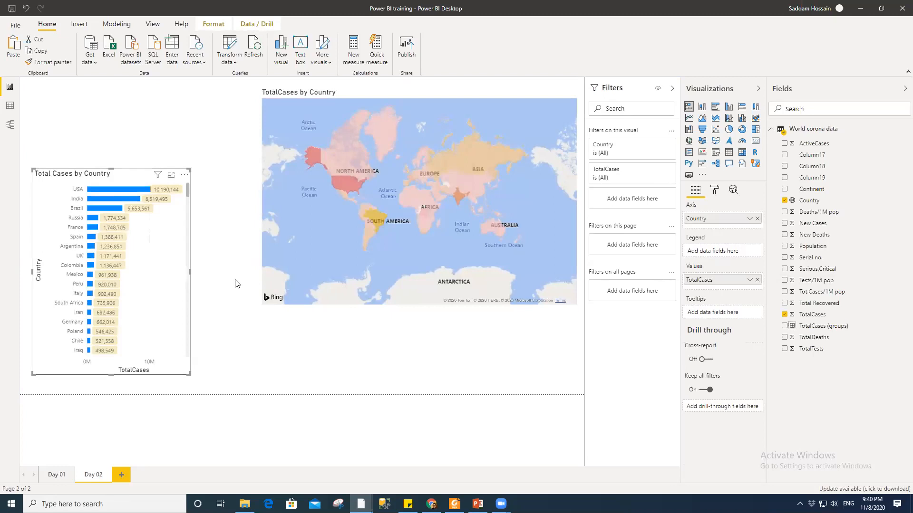
- Filter the map through the USA, India and Brazil bars one after another, and clear the selection
{"action": "left_click", "coordinate": [117, 189]}
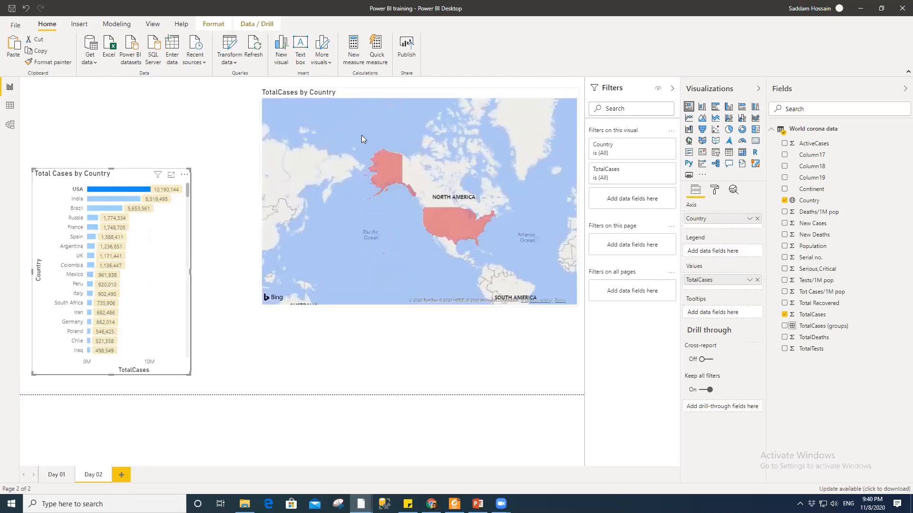
{"action": "left_click", "coordinate": [115, 200]}
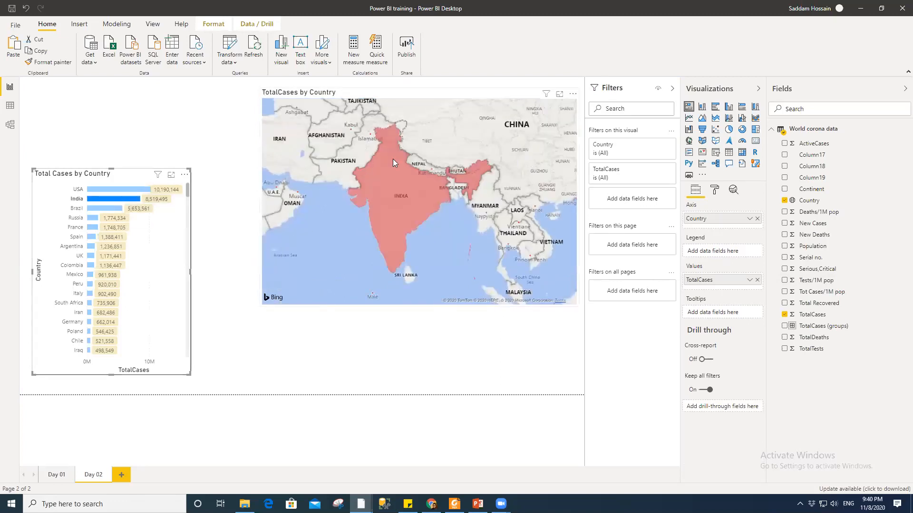
{"action": "left_click", "coordinate": [97, 209]}
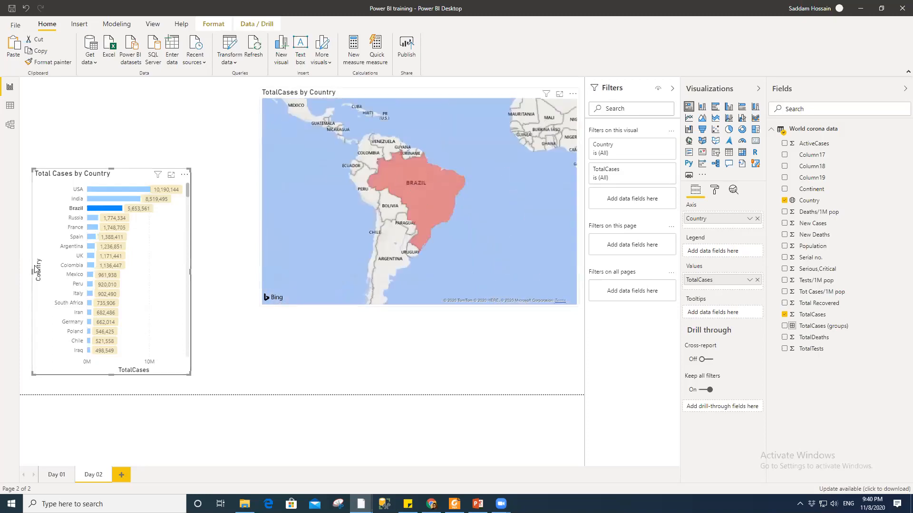
{"action": "left_click", "coordinate": [114, 211]}
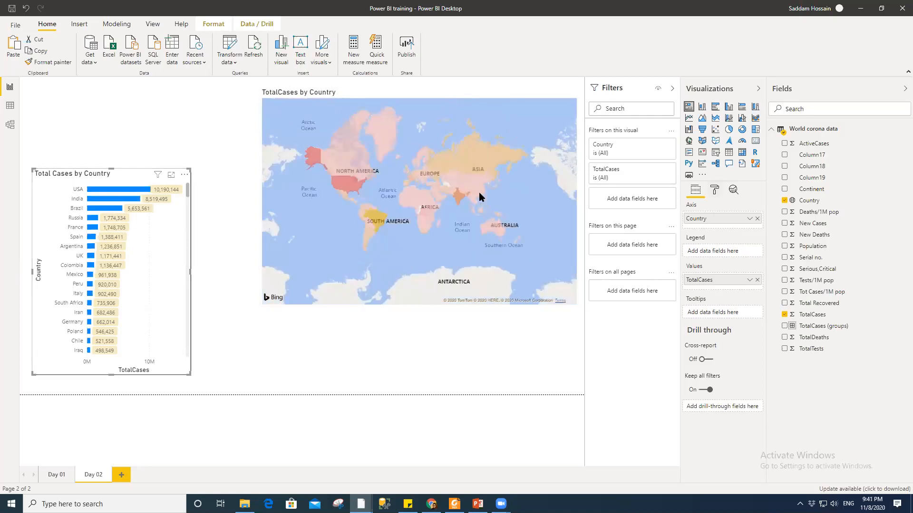
- Set the TotalCases map's theme to Dark and move the map down beside the bar chart
{"action": "left_click", "coordinate": [440, 96]}
{"action": "left_click", "coordinate": [713, 190]}
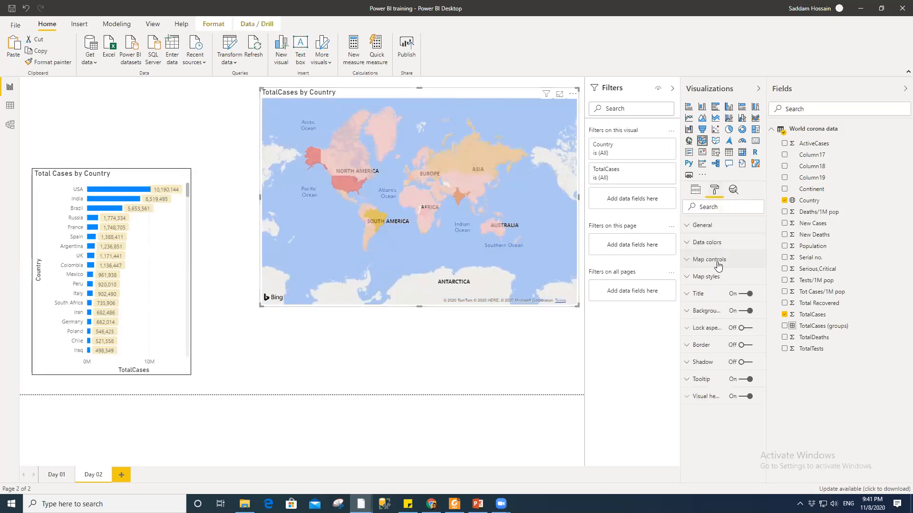
{"action": "left_click", "coordinate": [710, 257]}
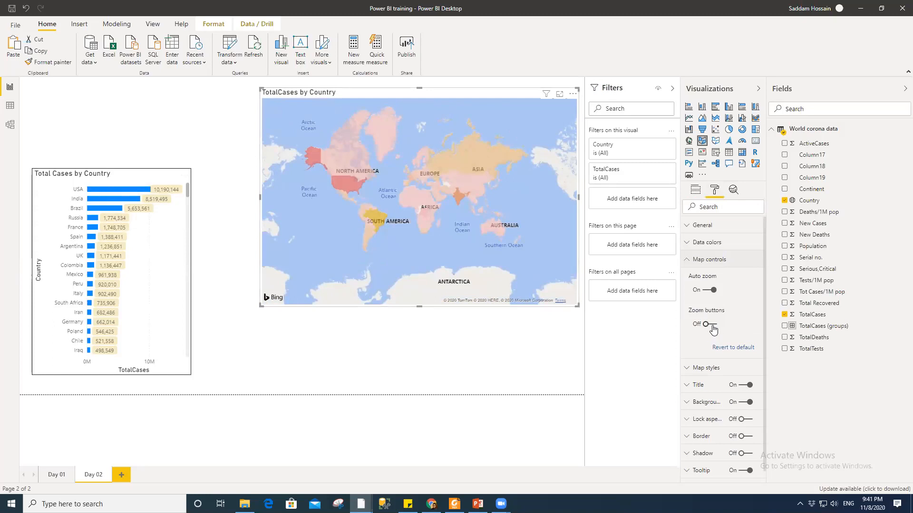
{"action": "left_click", "coordinate": [705, 262]}
{"action": "left_click", "coordinate": [703, 277]}
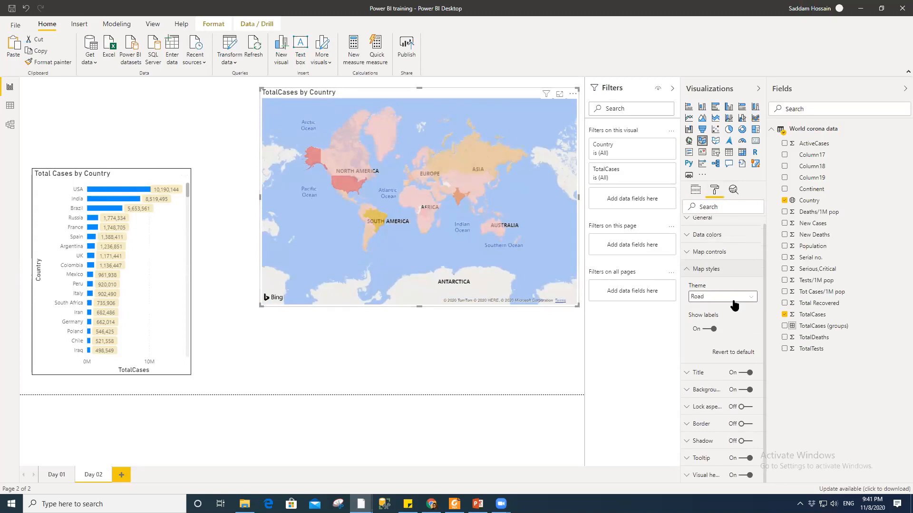
{"action": "left_click", "coordinate": [732, 298]}
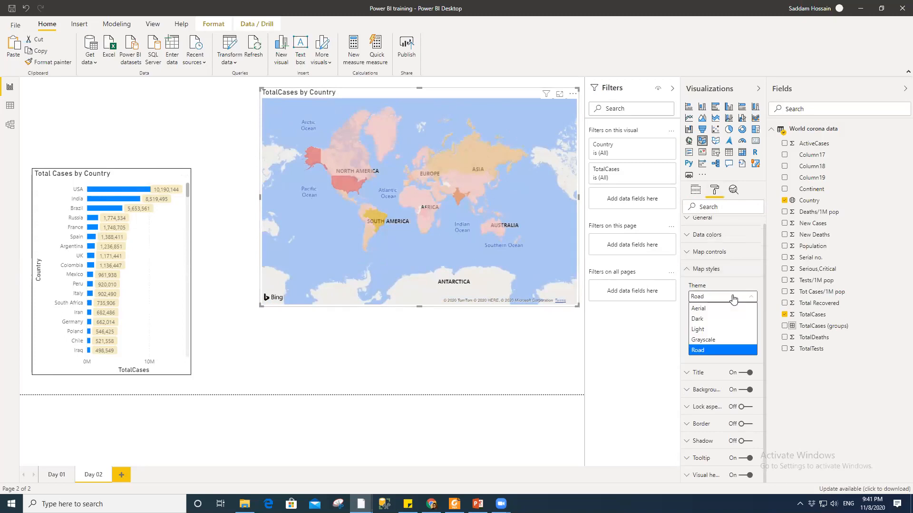
{"action": "left_click", "coordinate": [712, 319]}
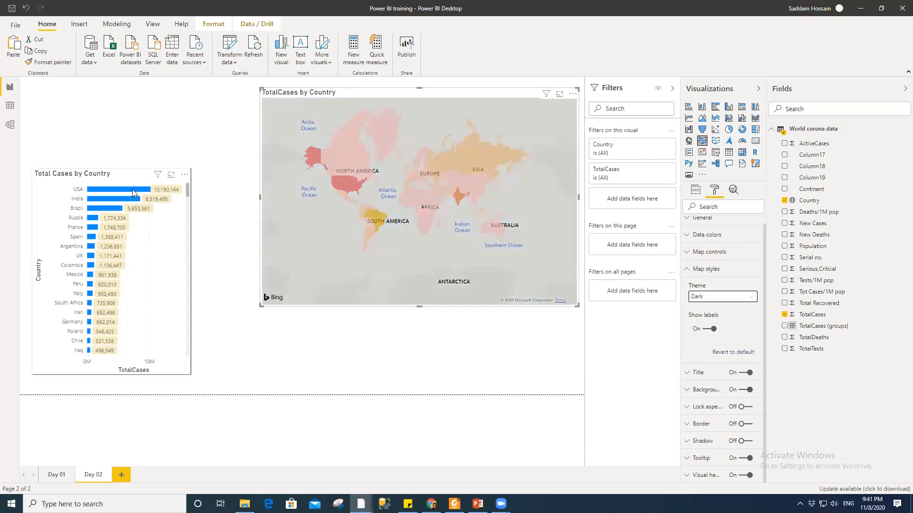
{"action": "mouse_move", "coordinate": [133, 190]}
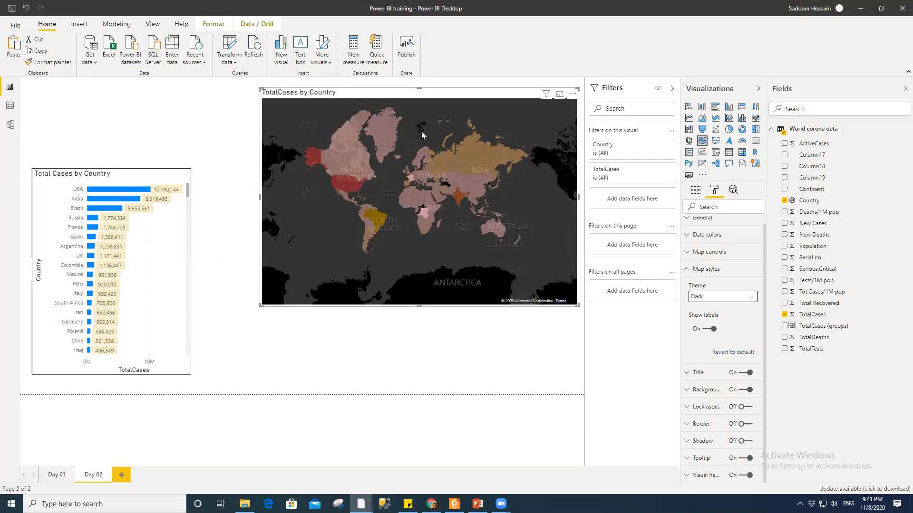
{"action": "left_click_drag", "start_coordinate": [427, 97], "coordinate": [395, 162]}
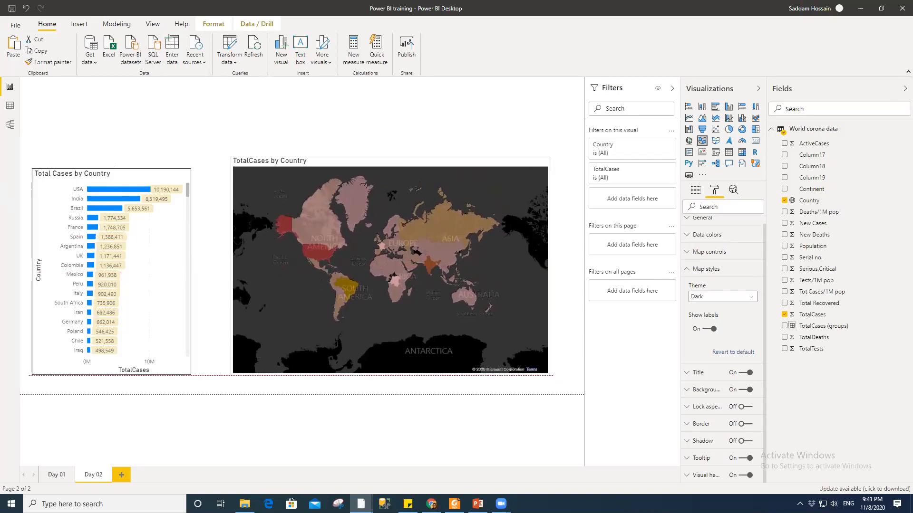
- Check the dark map's response to the USA and India bars, and clear the bar selection
{"action": "left_click", "coordinate": [104, 189]}
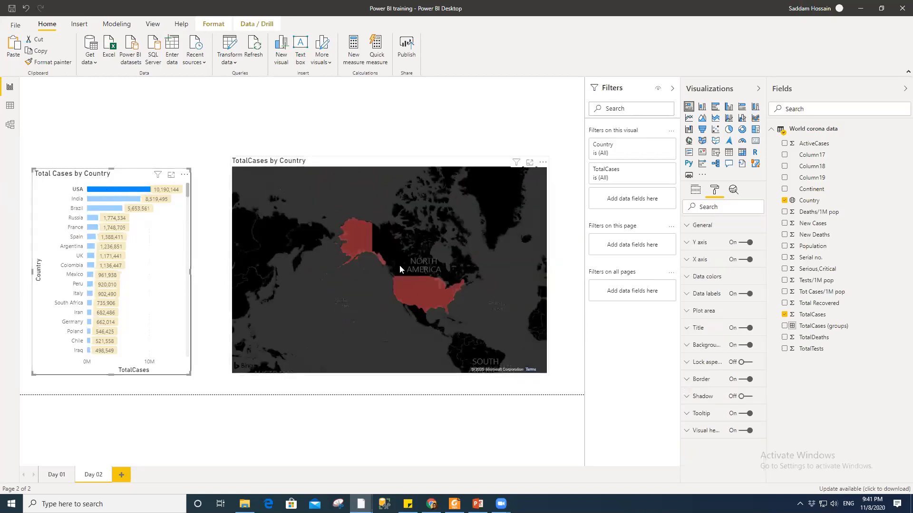
{"action": "left_click", "coordinate": [100, 199]}
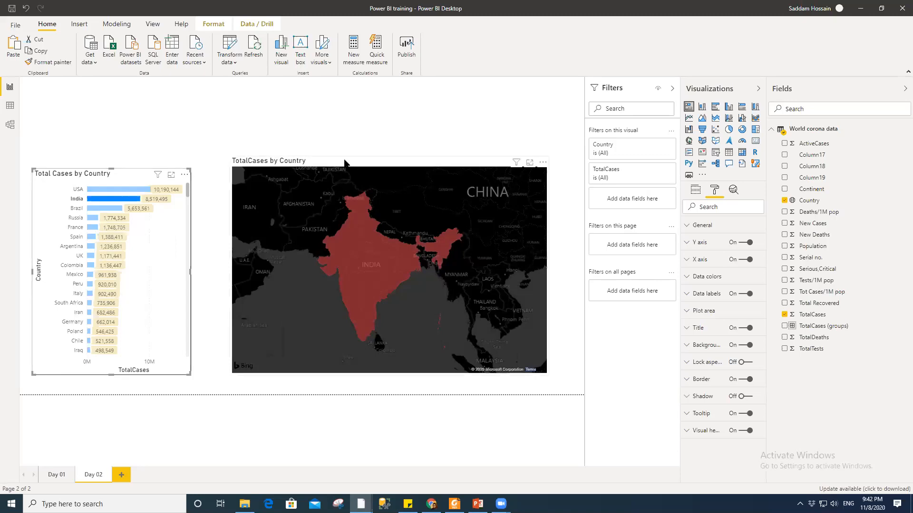
{"action": "left_click", "coordinate": [389, 120]}
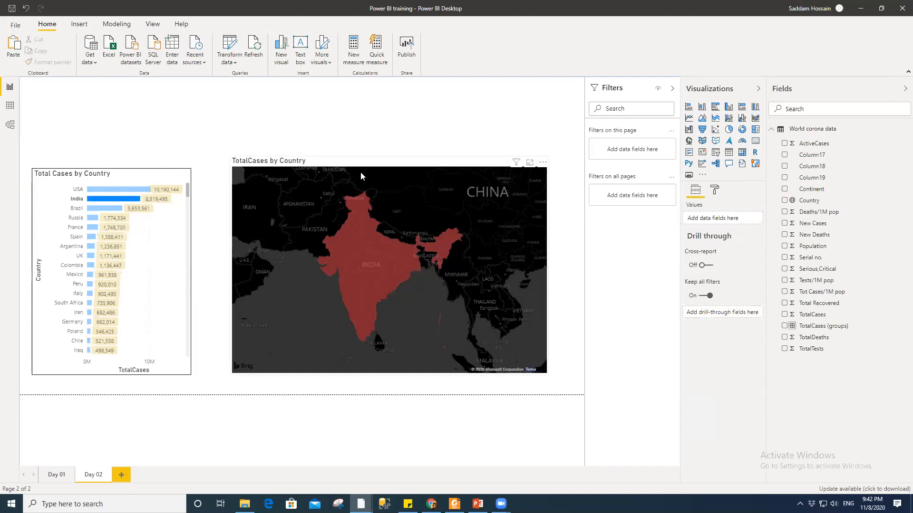
{"action": "left_click", "coordinate": [135, 199]}
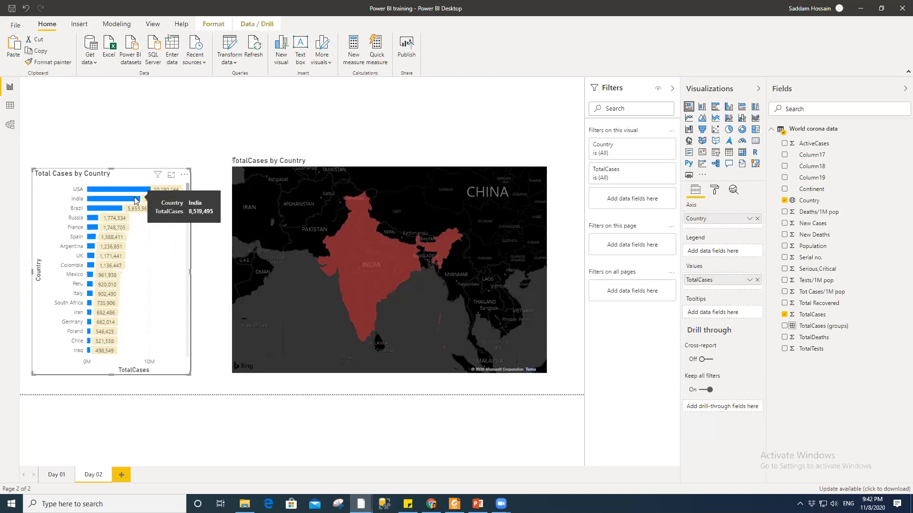
{"action": "left_click", "coordinate": [432, 129]}
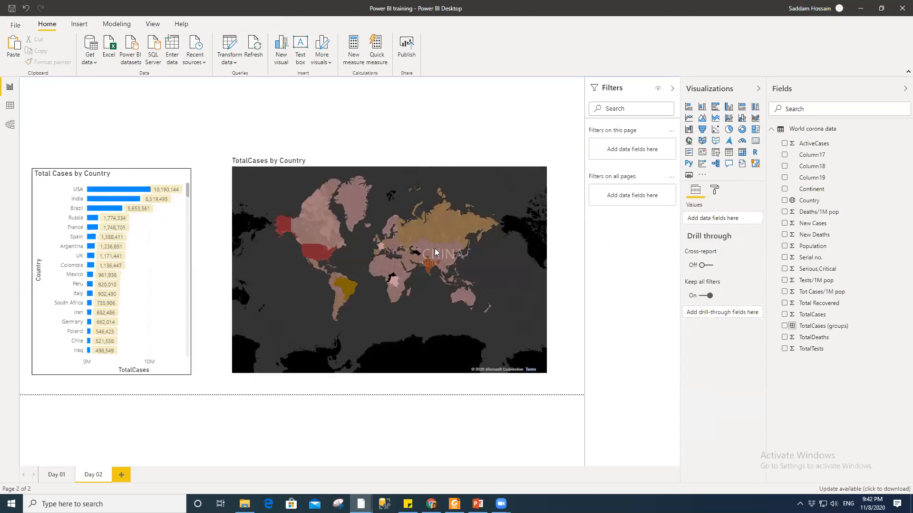
- Edit the Total Cases by Country bar chart's interactions so that its selections have no effect on the TotalCases map
{"action": "left_click", "coordinate": [124, 174]}
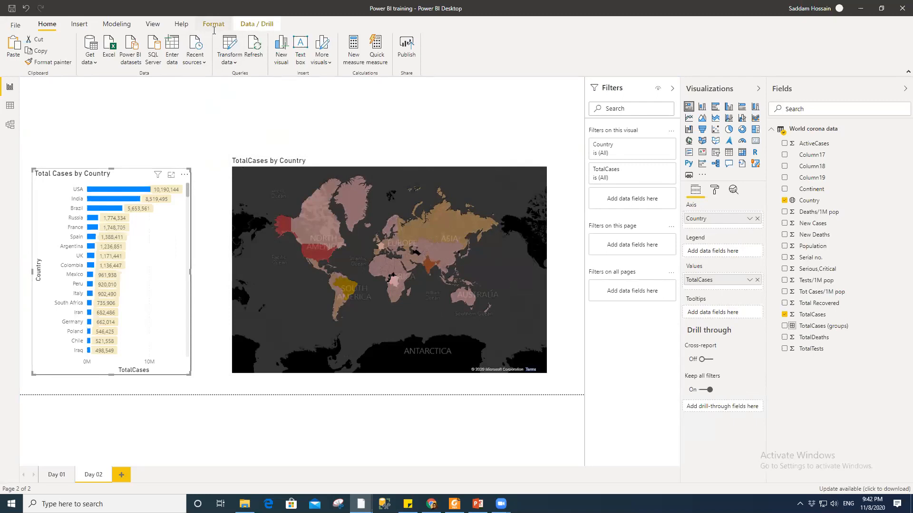
{"action": "left_click", "coordinate": [172, 126]}
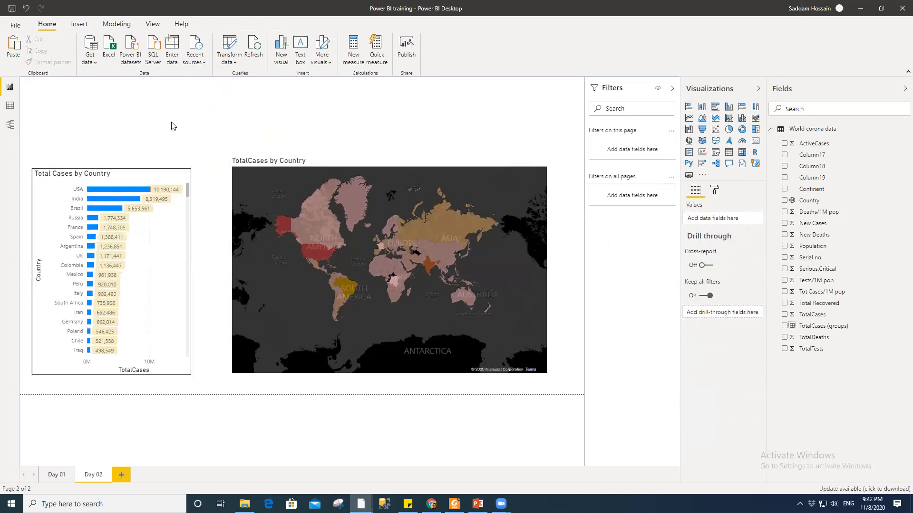
{"action": "left_click", "coordinate": [132, 176]}
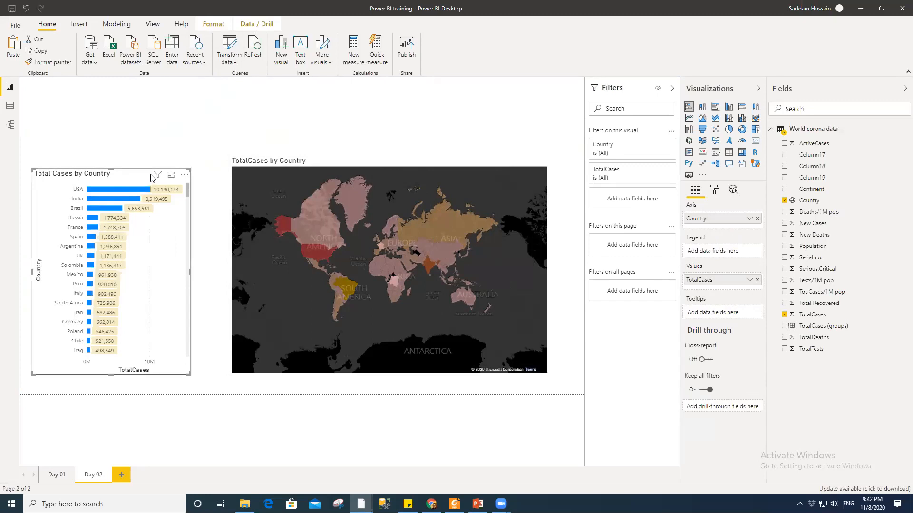
{"action": "left_click", "coordinate": [214, 26]}
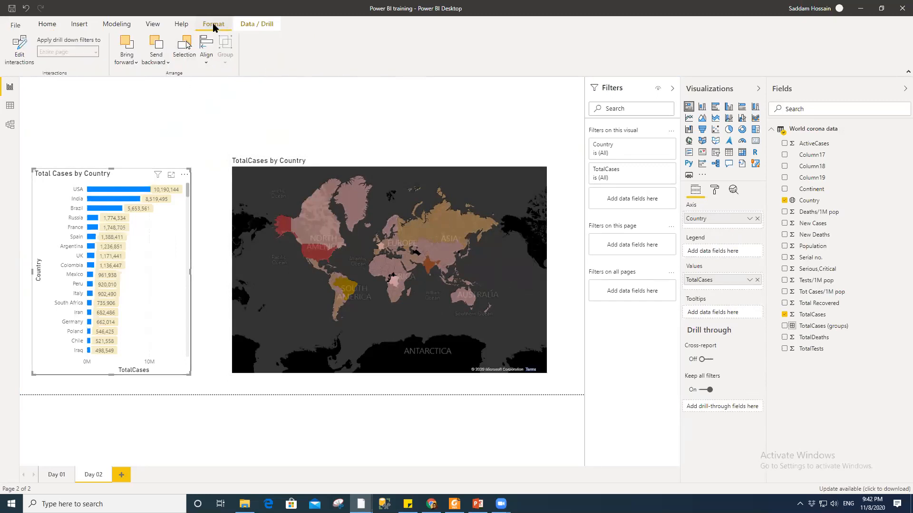
{"action": "left_click", "coordinate": [19, 53]}
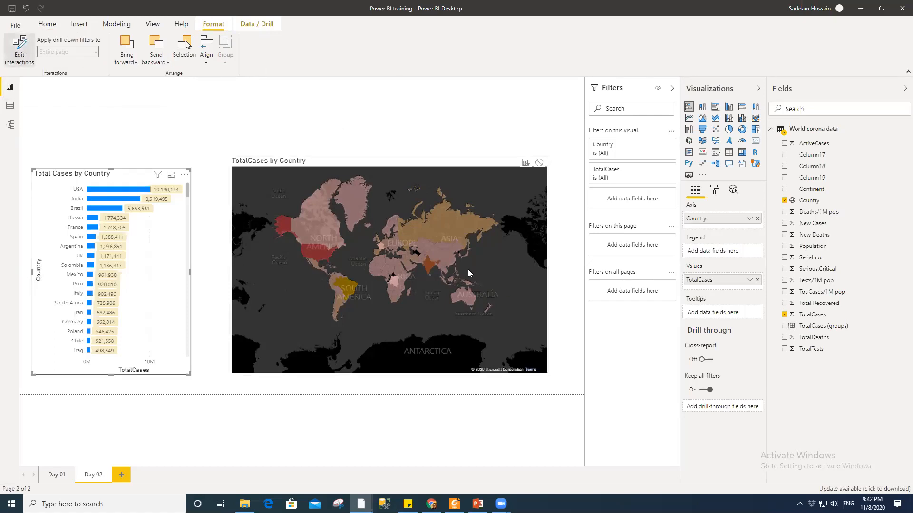
{"action": "left_click", "coordinate": [526, 163]}
{"action": "left_click", "coordinate": [539, 164]}
{"action": "left_click", "coordinate": [408, 123]}
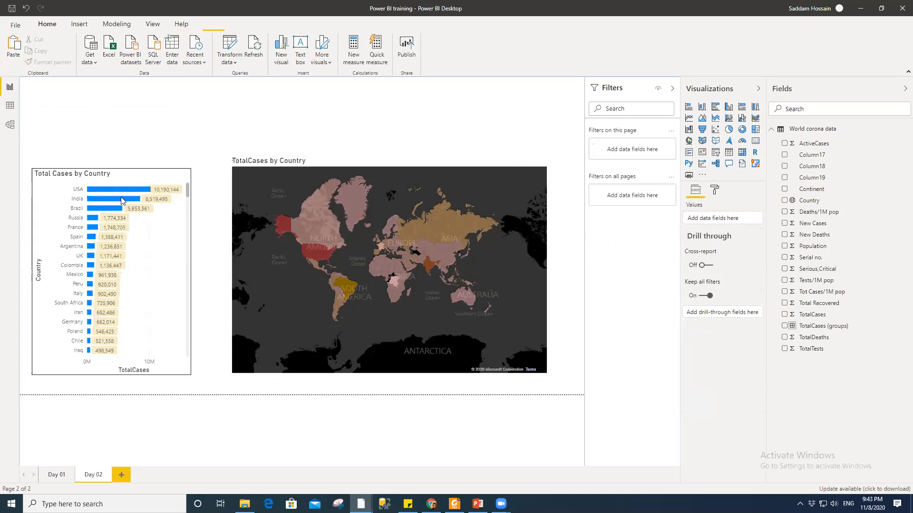
- Test the map's response to the USA and India bars with the interaction off, and clear the bar selection
{"action": "left_click", "coordinate": [118, 202]}
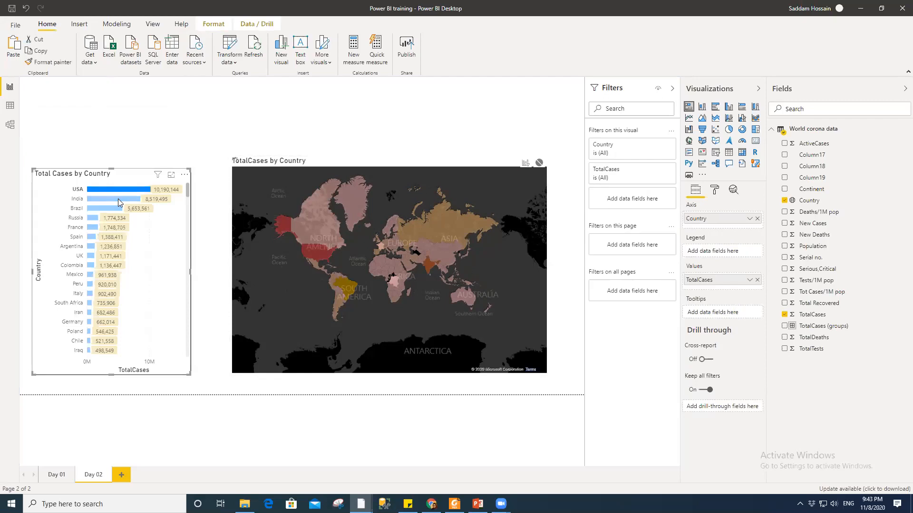
{"action": "left_click", "coordinate": [119, 202]}
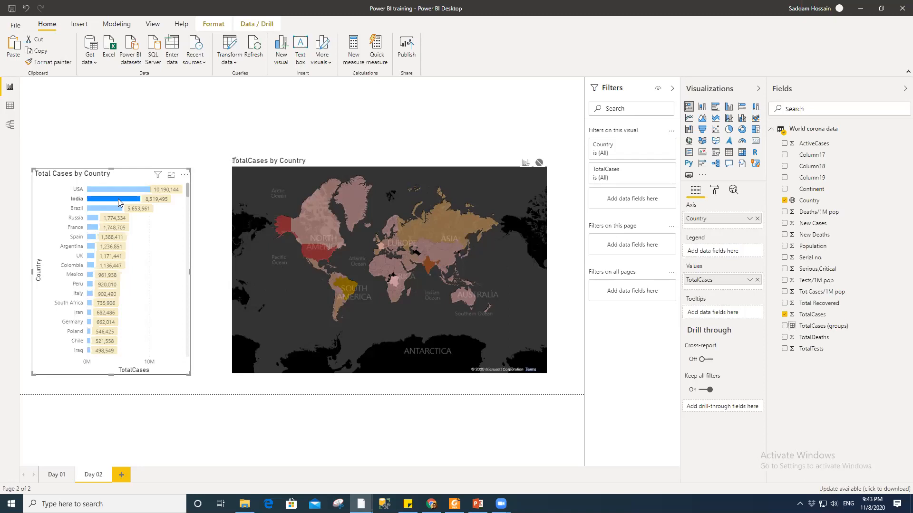
{"action": "left_click", "coordinate": [118, 202]}
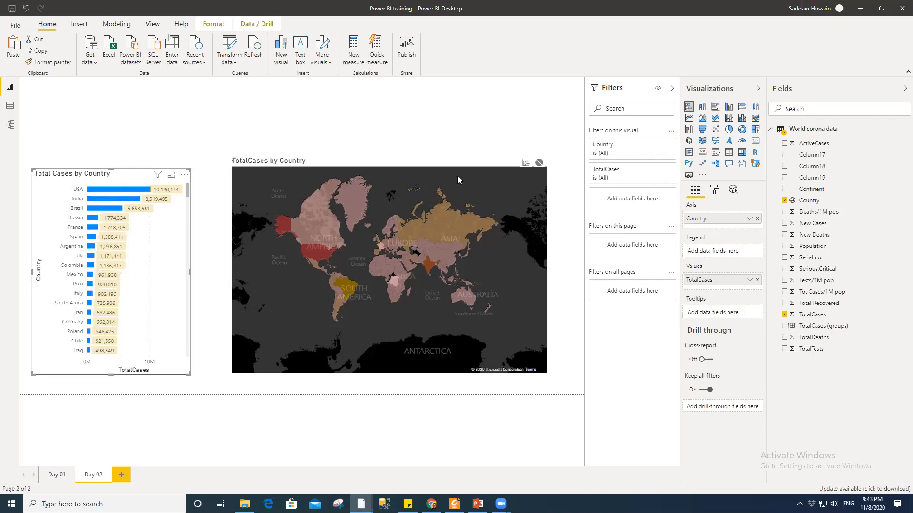
{"action": "left_click", "coordinate": [441, 132]}
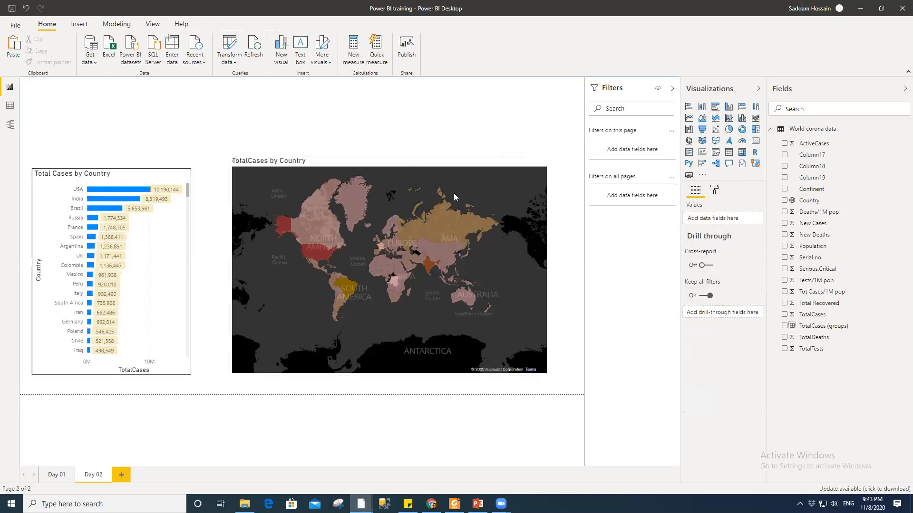
{"action": "left_click", "coordinate": [412, 169]}
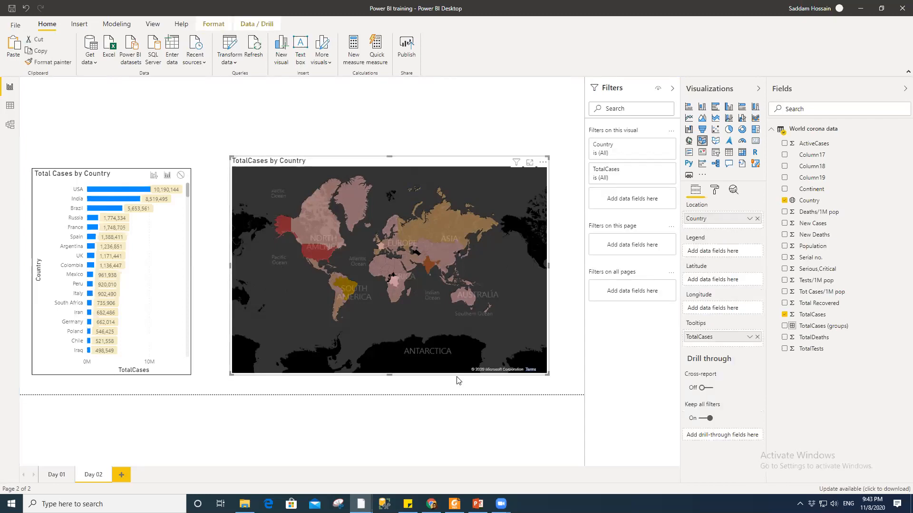
{"action": "left_click", "coordinate": [494, 147]}
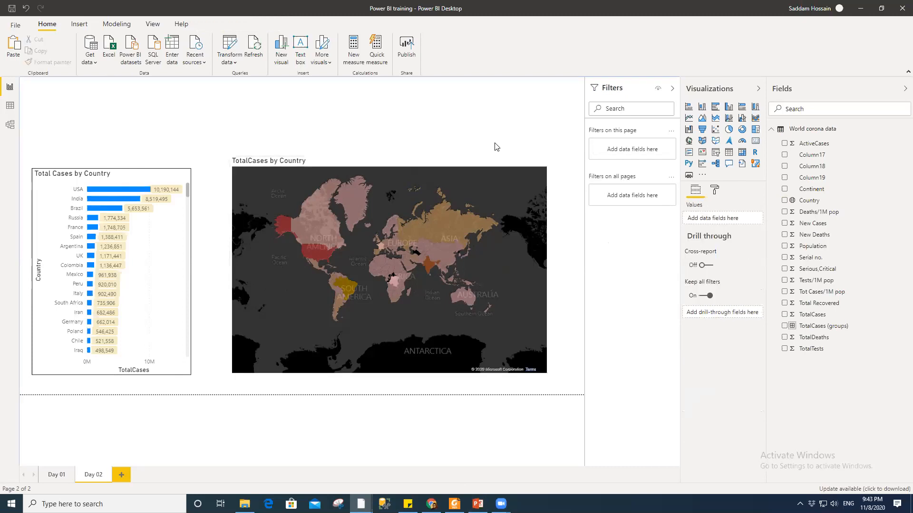
{"action": "mouse_move", "coordinate": [547, 325]}
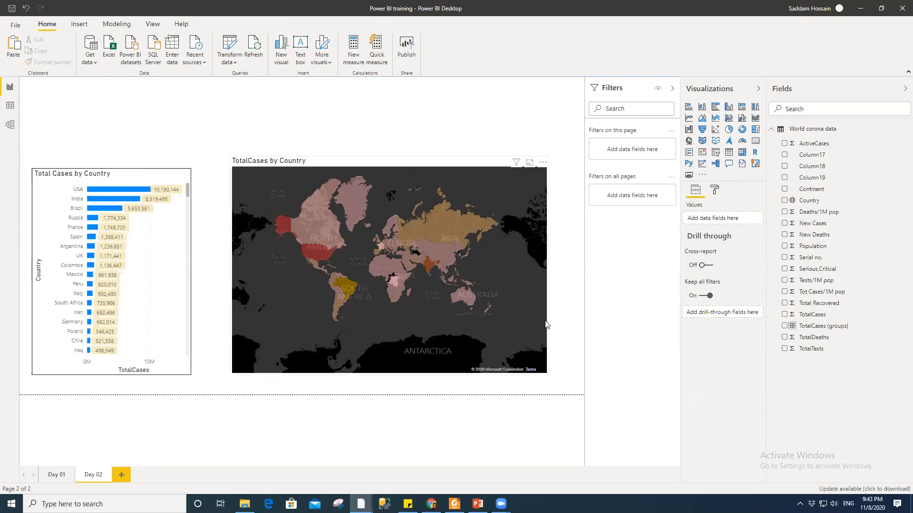
{"action": "left_click", "coordinate": [492, 164]}
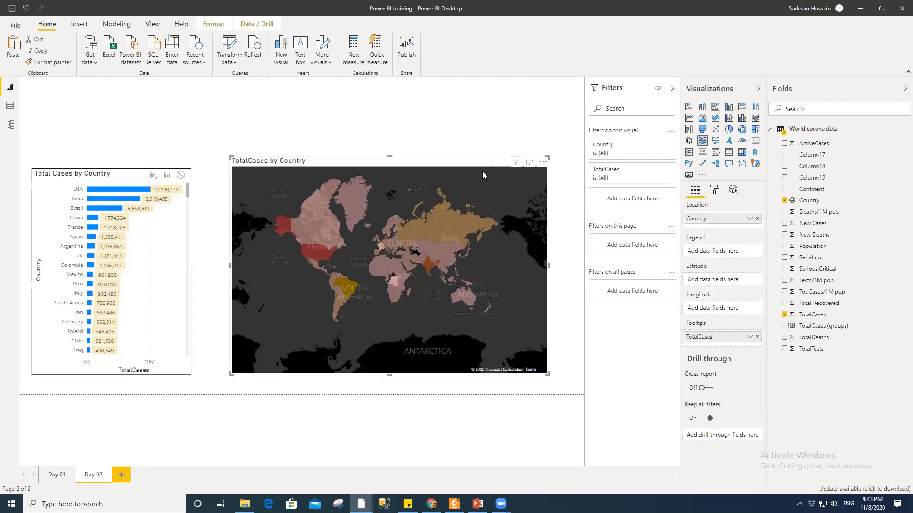
- Examine the country tooltips and field setup of the Covid Worldwide map on the Day 01 page
{"action": "left_click", "coordinate": [56, 475]}
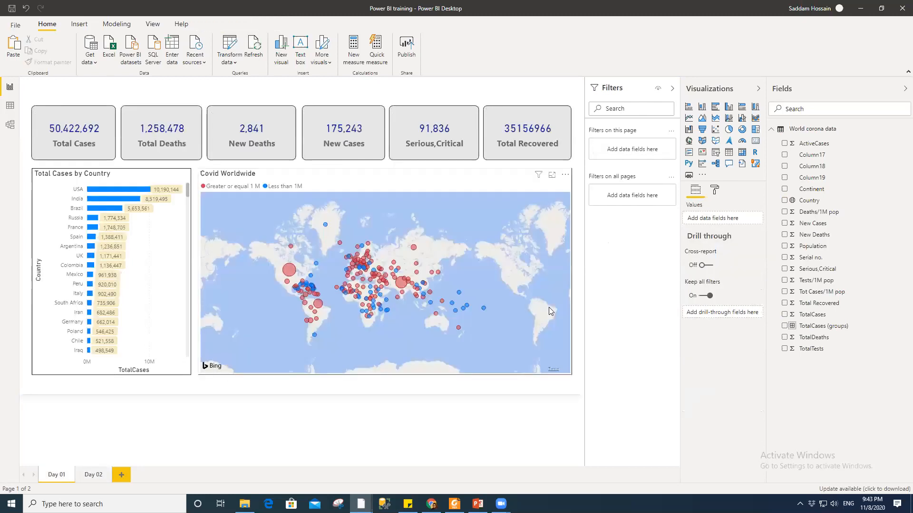
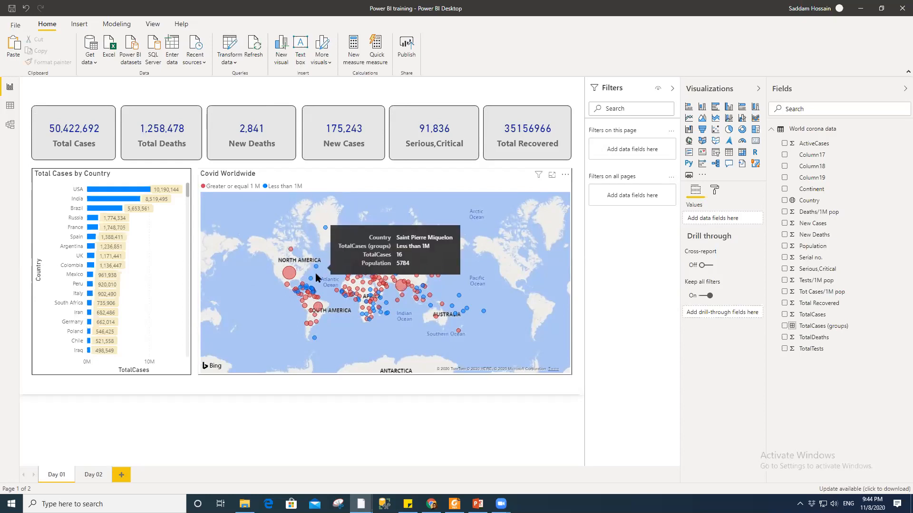
{"action": "mouse_move", "coordinate": [311, 282]}
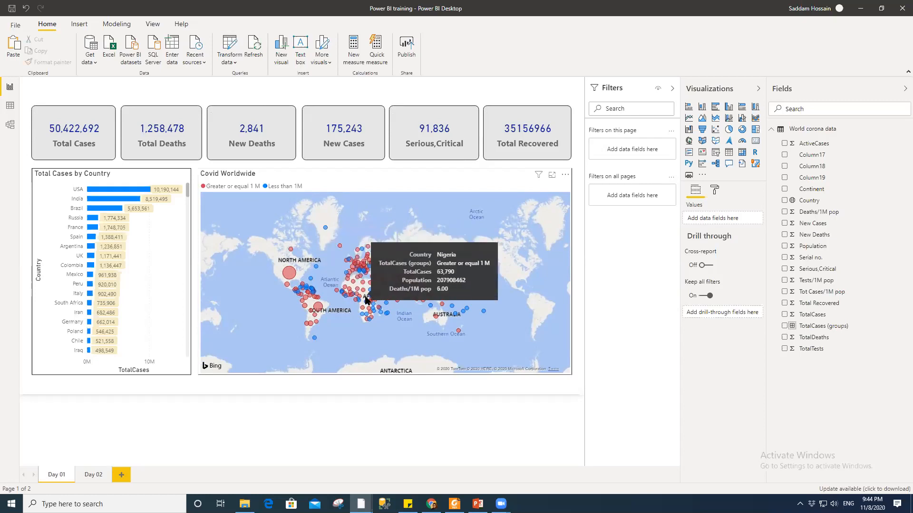
{"action": "left_click", "coordinate": [387, 174]}
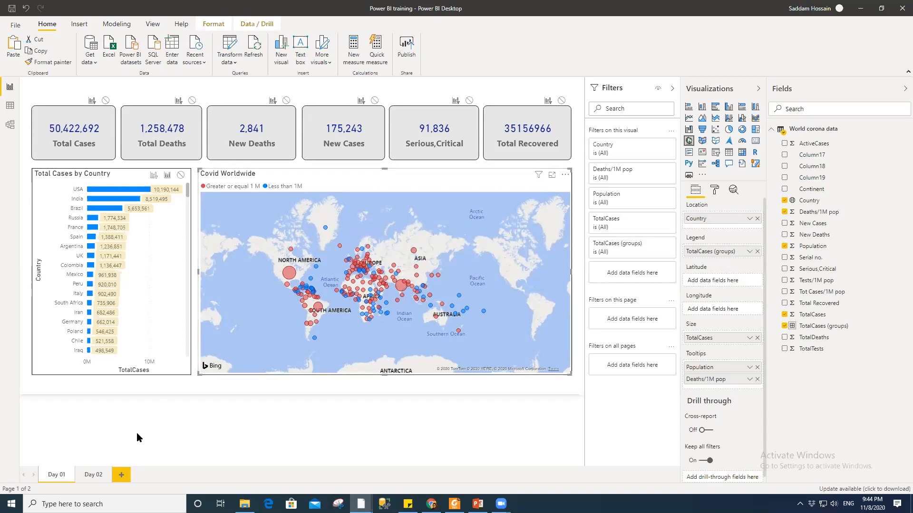
- Return to the Day 02 page and inspect the USA tooltip on the dark TotalCases map
{"action": "left_click", "coordinate": [87, 475]}
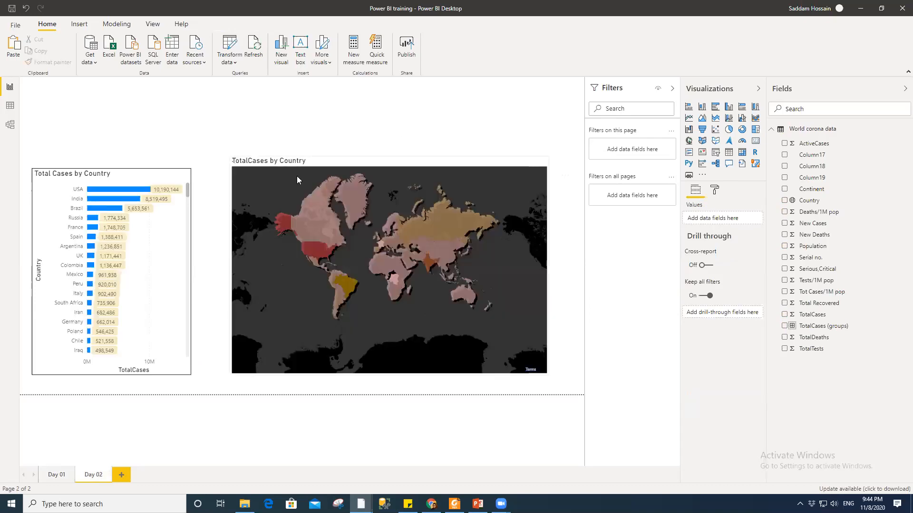
{"action": "left_click", "coordinate": [385, 163]}
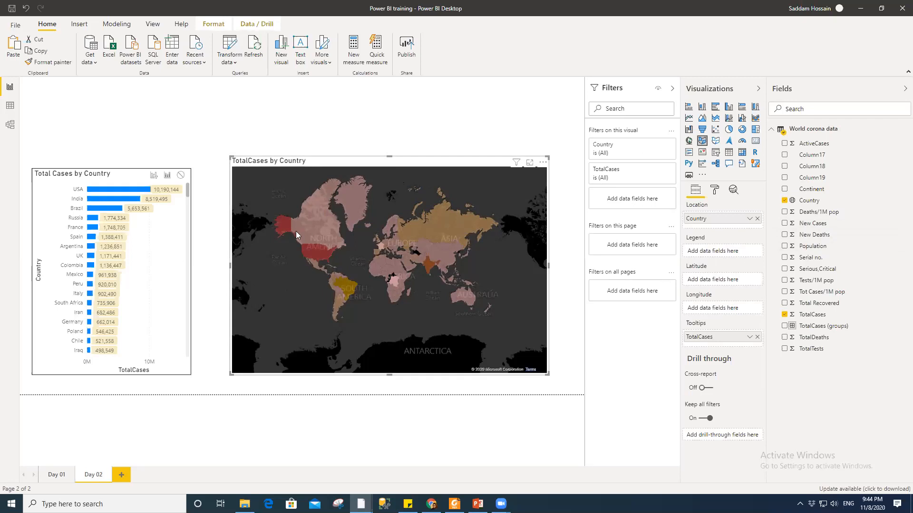
{"action": "mouse_move", "coordinate": [320, 252]}
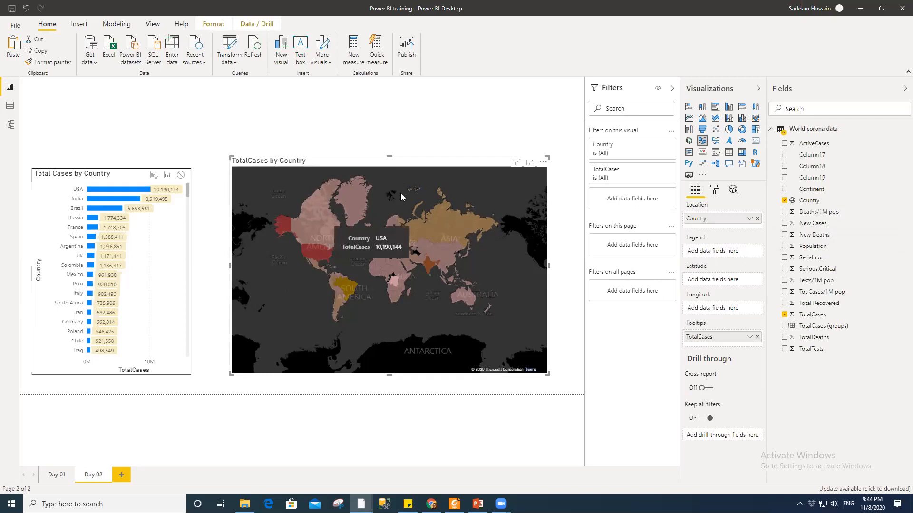
{"action": "left_click", "coordinate": [397, 139]}
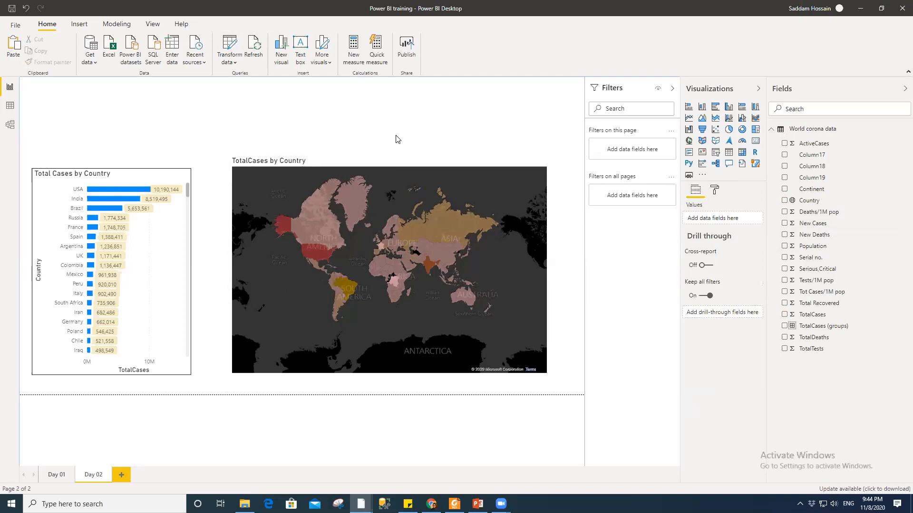
- Remove the conditional data colors from the dark TotalCases map to restore its default color
{"action": "left_click", "coordinate": [394, 162]}
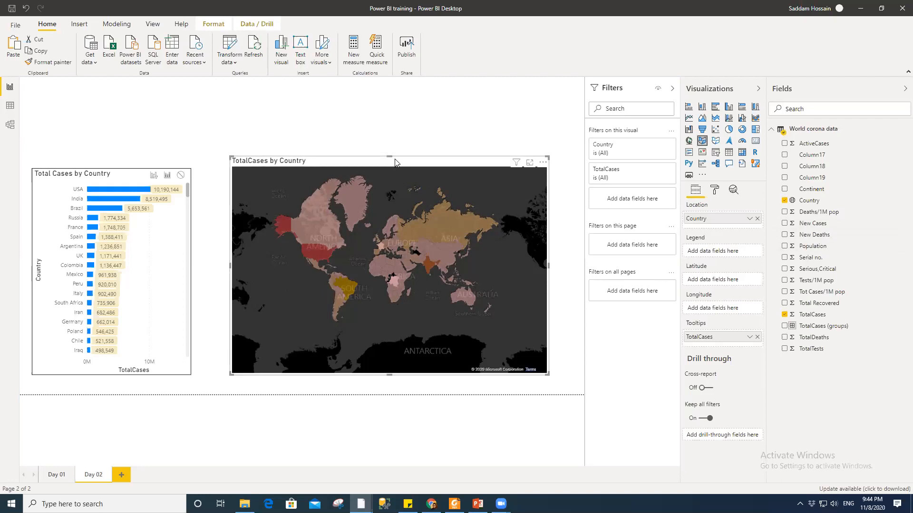
{"action": "left_click", "coordinate": [715, 191]}
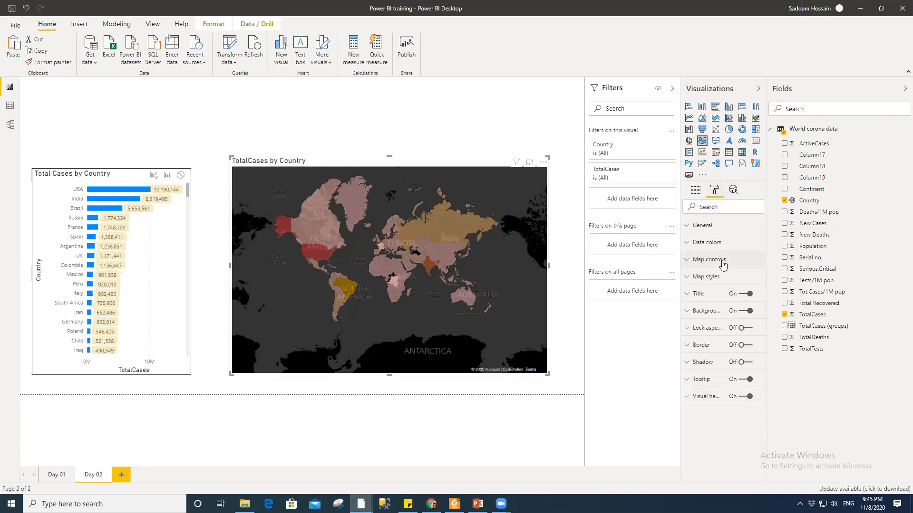
{"action": "left_click", "coordinate": [703, 242]}
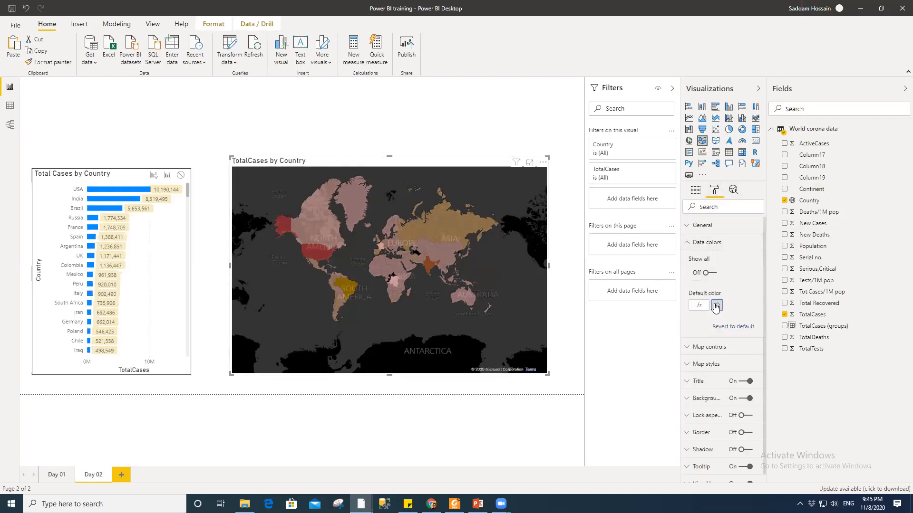
{"action": "left_click", "coordinate": [690, 243]}
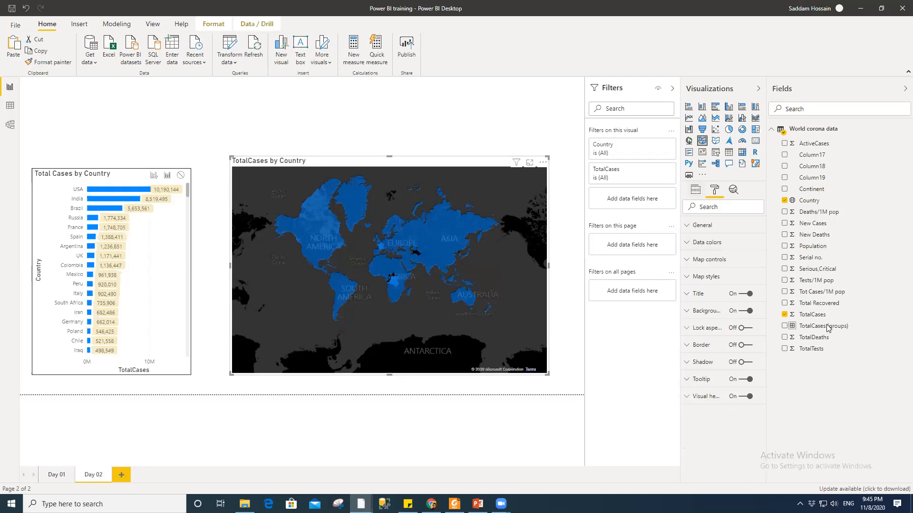
- Add the TotalCases (groups) field to the dark map as its legend
{"action": "left_click", "coordinate": [695, 191]}
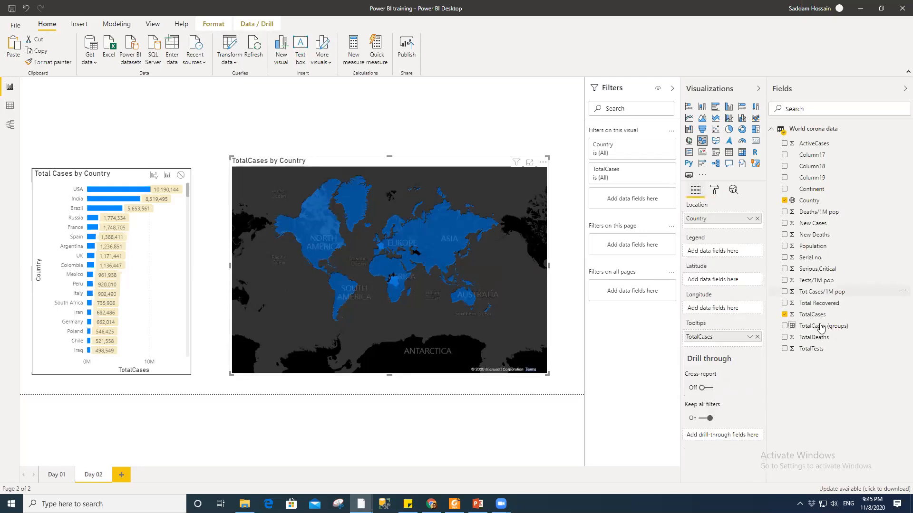
{"action": "left_click_drag", "start_coordinate": [819, 328], "coordinate": [716, 250]}
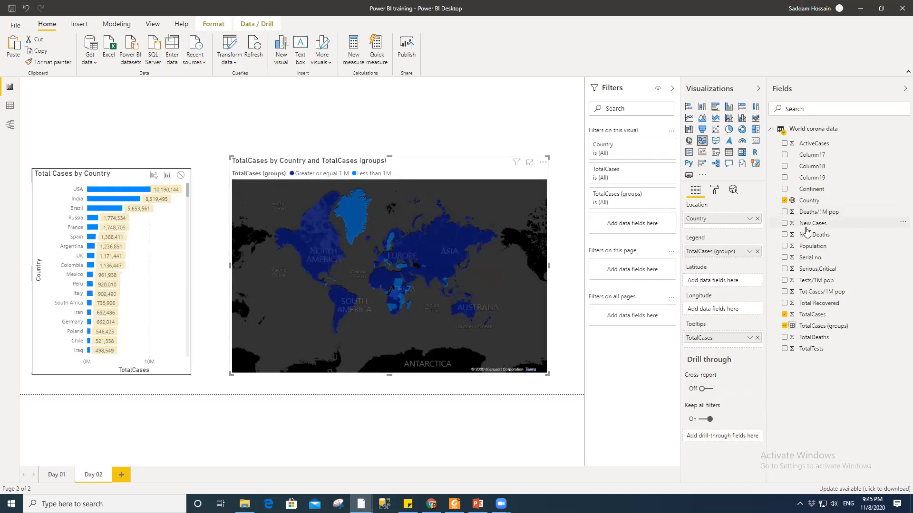
{"action": "left_click", "coordinate": [373, 127]}
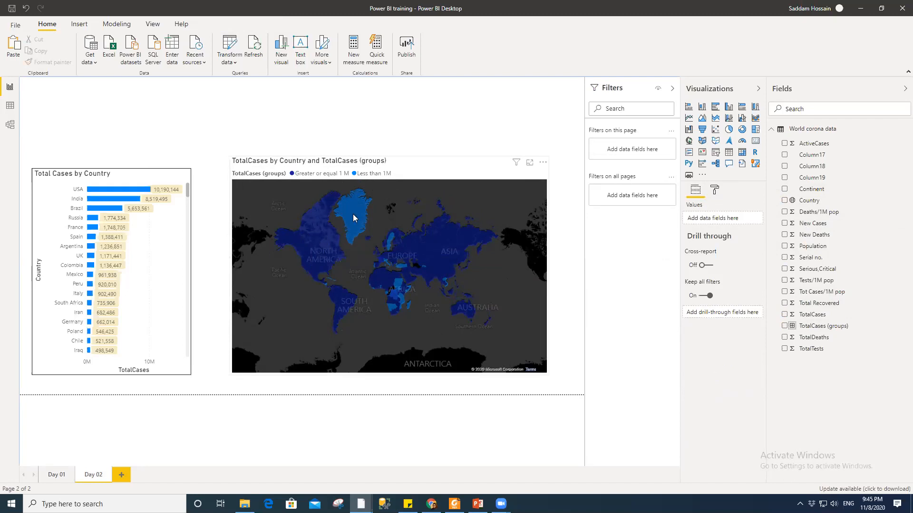
- Color the dark map's "Greater or equal 1 M" group red and its "Less than 1M" group dark yellow
{"action": "left_click", "coordinate": [469, 178]}
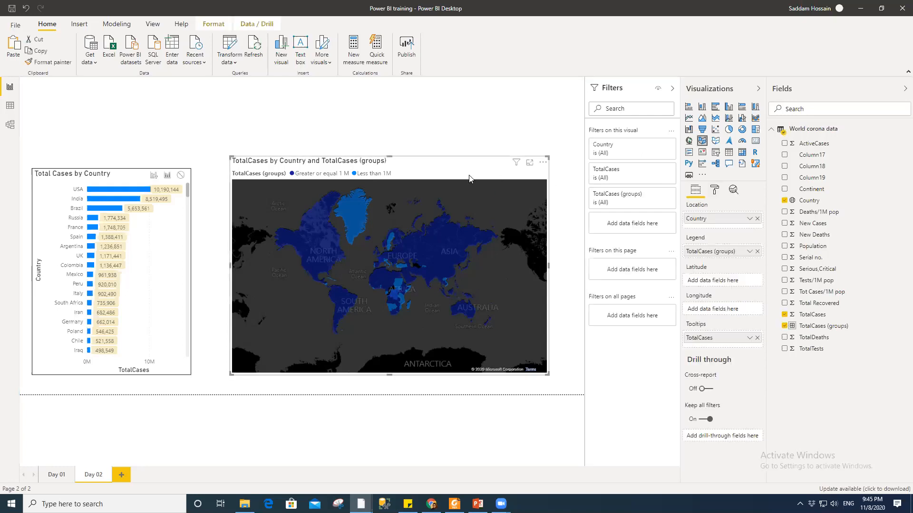
{"action": "left_click", "coordinate": [714, 190]}
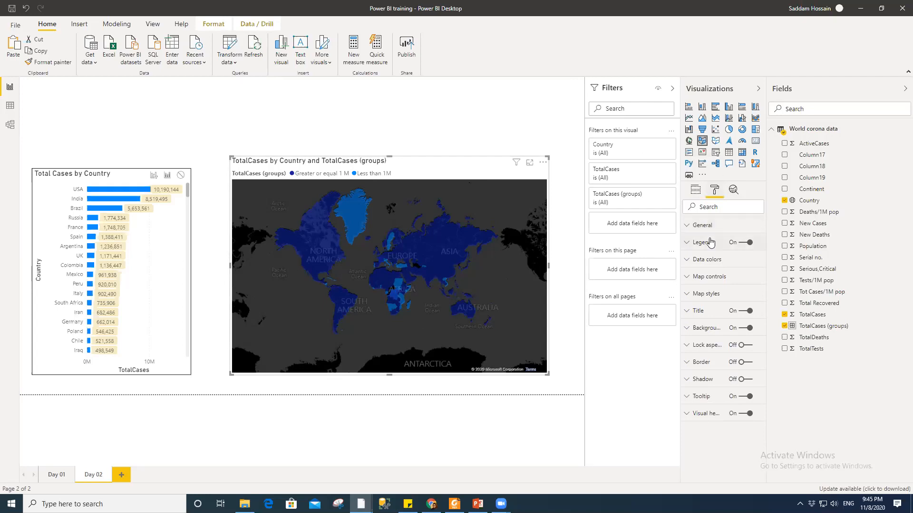
{"action": "left_click", "coordinate": [707, 259]}
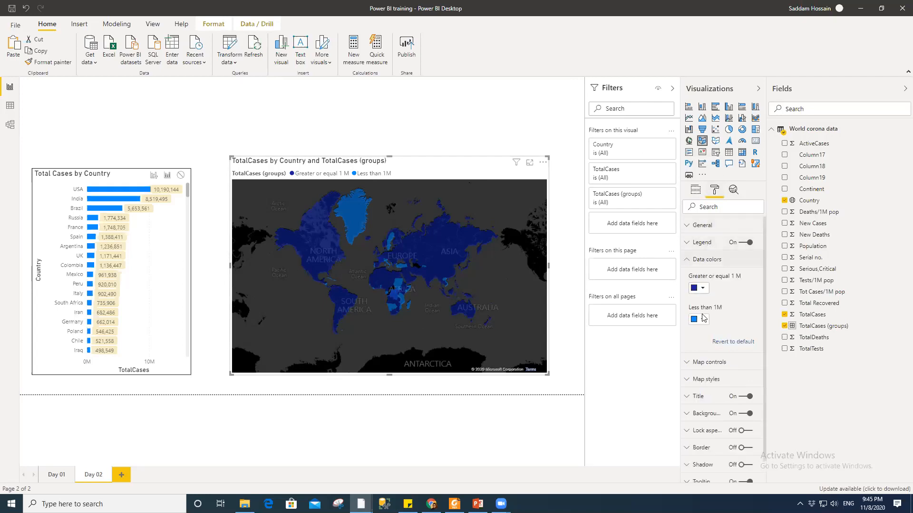
{"action": "left_click", "coordinate": [701, 288]}
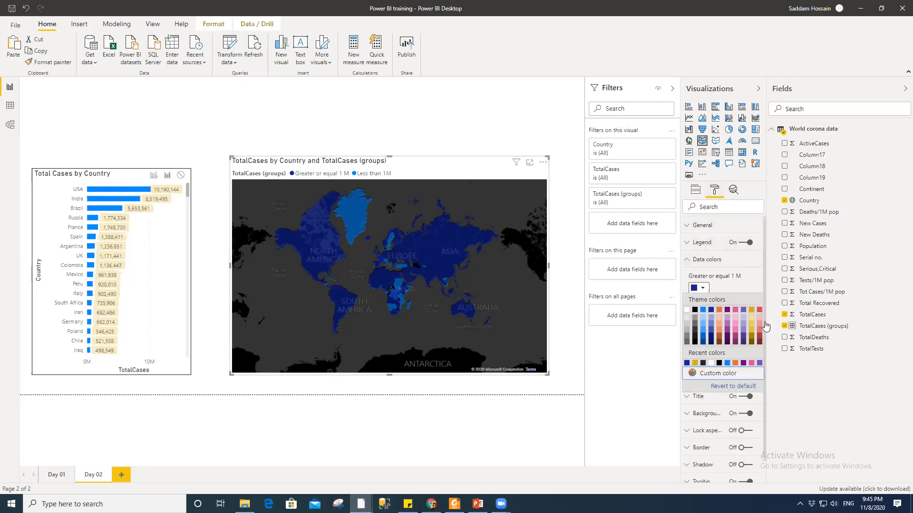
{"action": "left_click", "coordinate": [759, 310]}
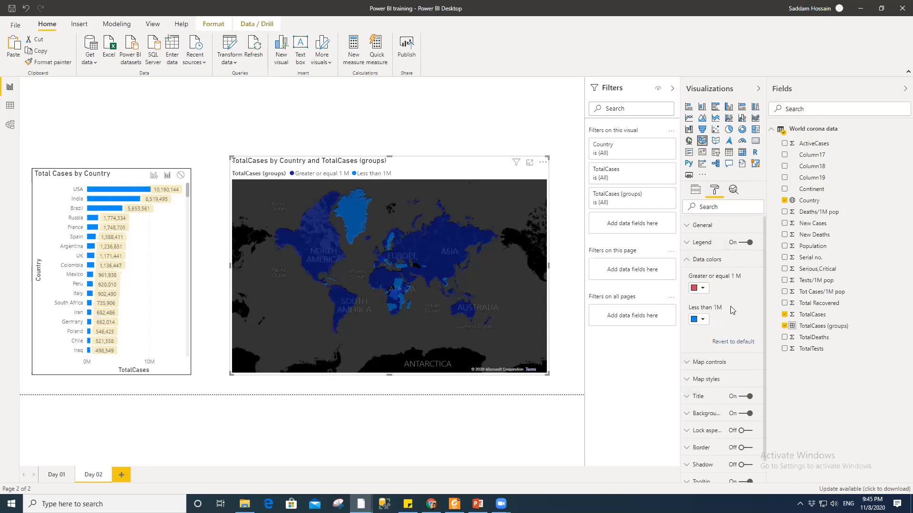
{"action": "left_click", "coordinate": [700, 319]}
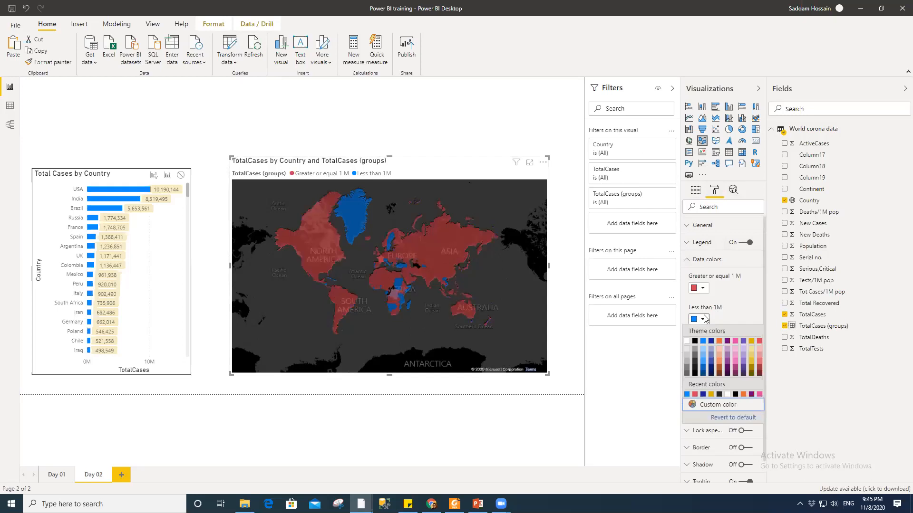
{"action": "left_click", "coordinate": [751, 342]}
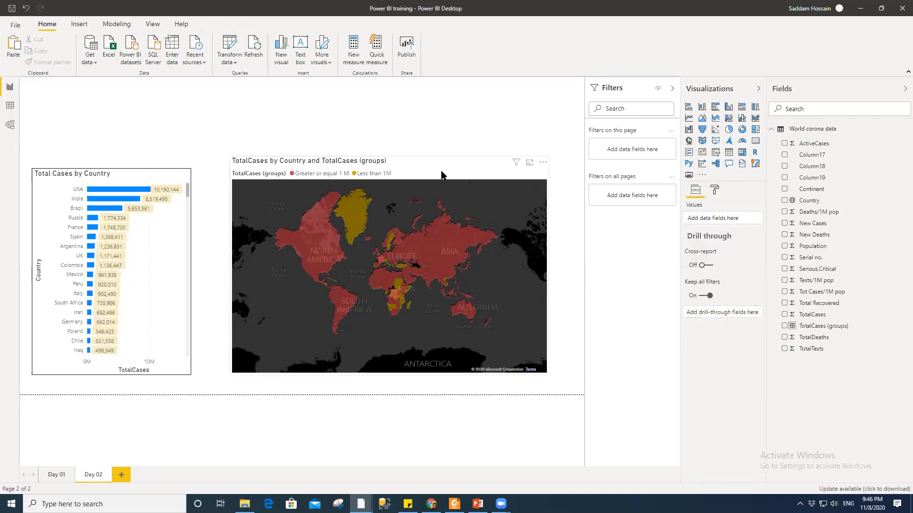
- Test the cross-highlighting between the two visuals by selecting USA in the bar chart and India on the map
{"action": "left_click", "coordinate": [426, 169]}
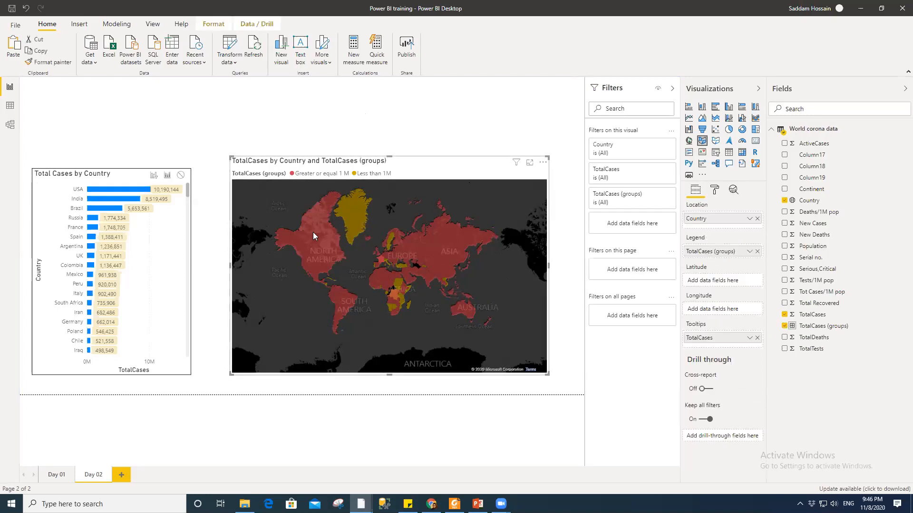
{"action": "mouse_move", "coordinate": [313, 233]}
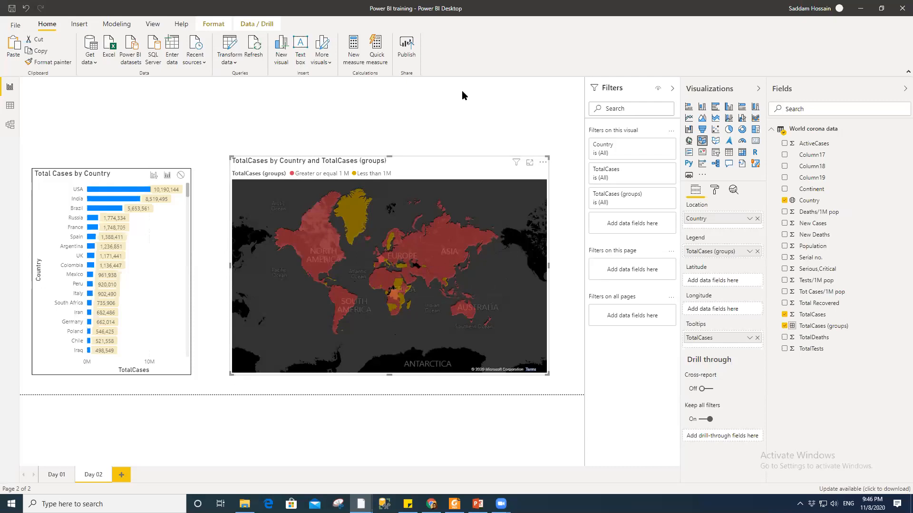
{"action": "left_click", "coordinate": [416, 117]}
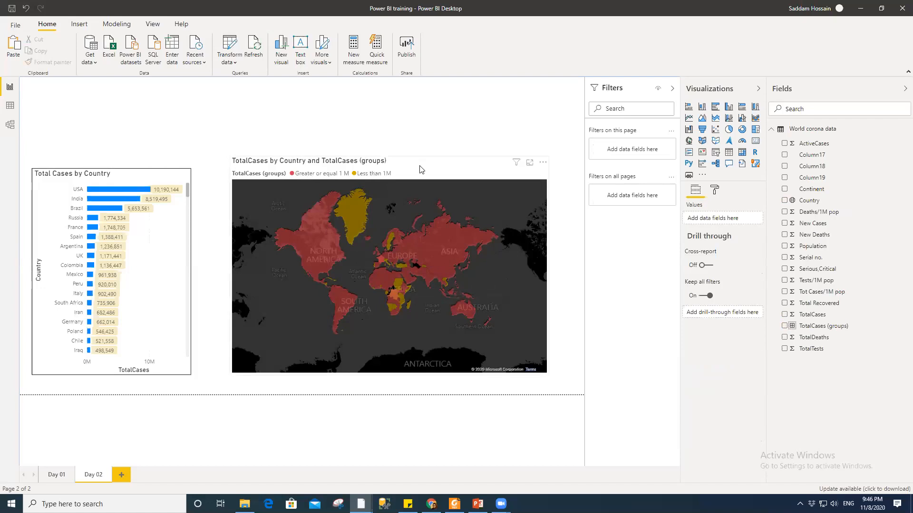
{"action": "left_click", "coordinate": [116, 189]}
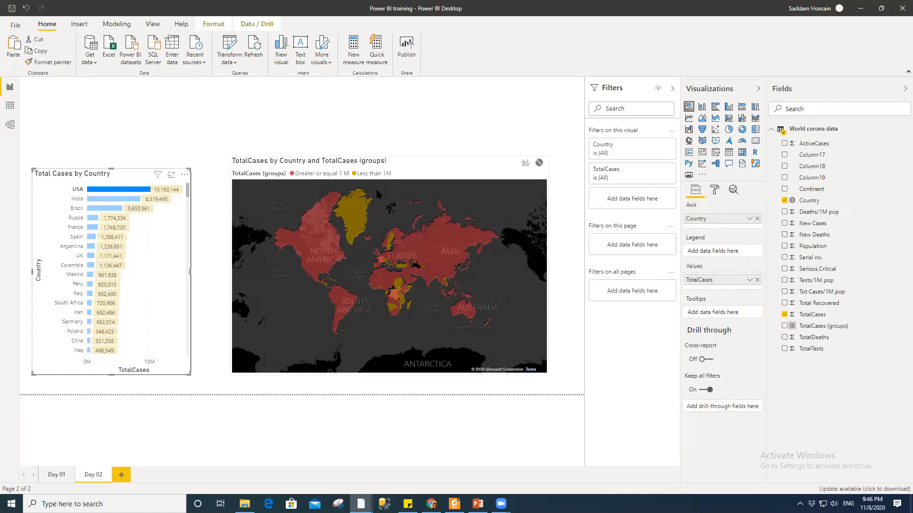
{"action": "left_click", "coordinate": [442, 167]}
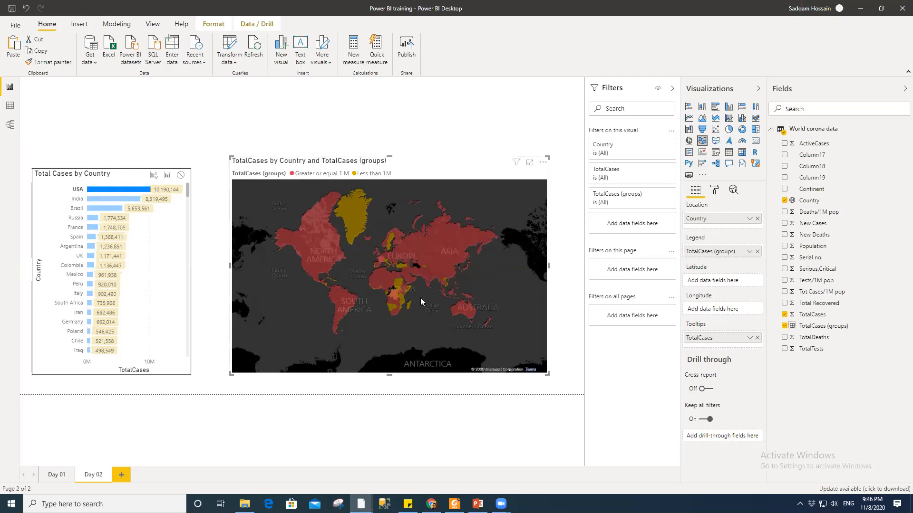
{"action": "scroll", "coordinate": [428, 284], "scroll_direction": "up", "scroll_amount": 3}
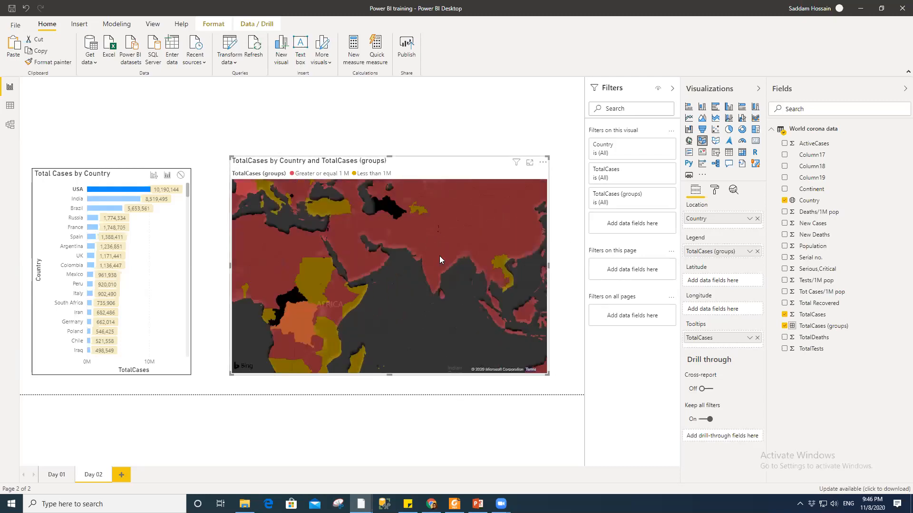
{"action": "left_click", "coordinate": [439, 255]}
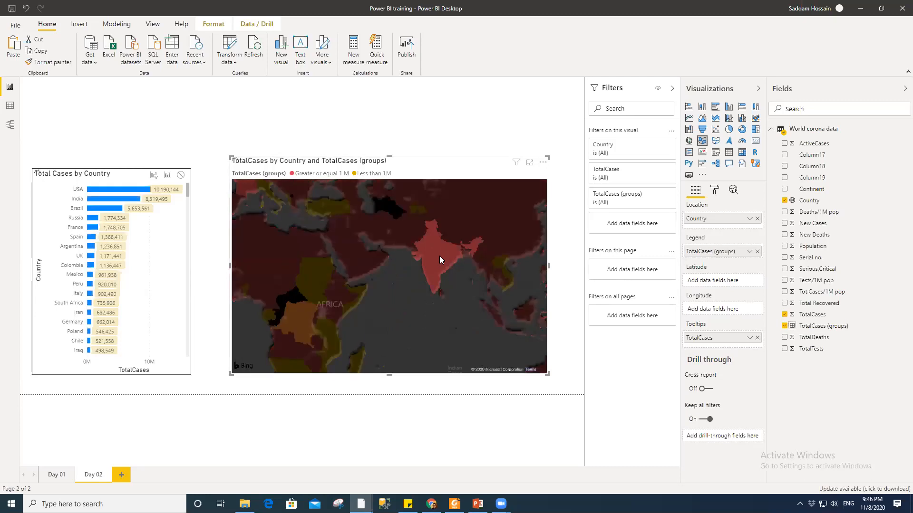
{"action": "scroll", "coordinate": [439, 255], "scroll_direction": "down", "scroll_amount": 3}
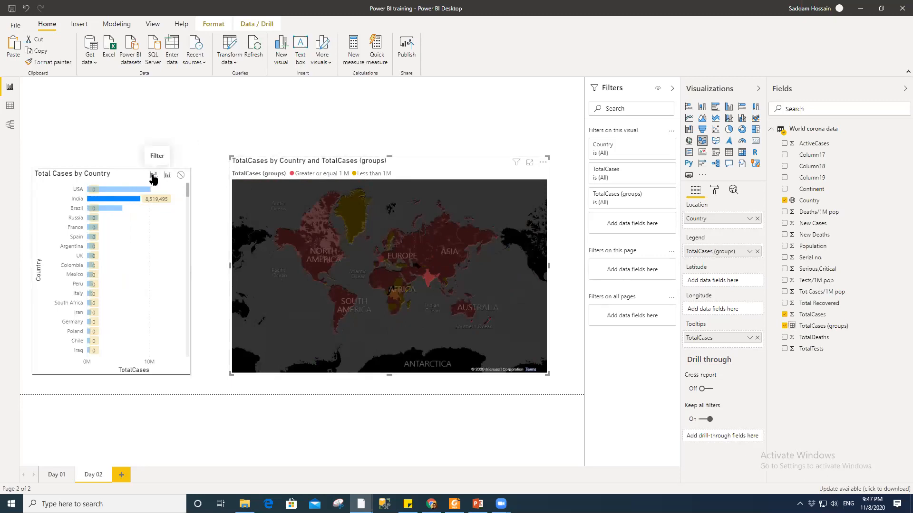
- Set the map's interaction with the Total Cases by Country bar chart to Filter and test it by selecting Brazil on the map
{"action": "left_click", "coordinate": [153, 176]}
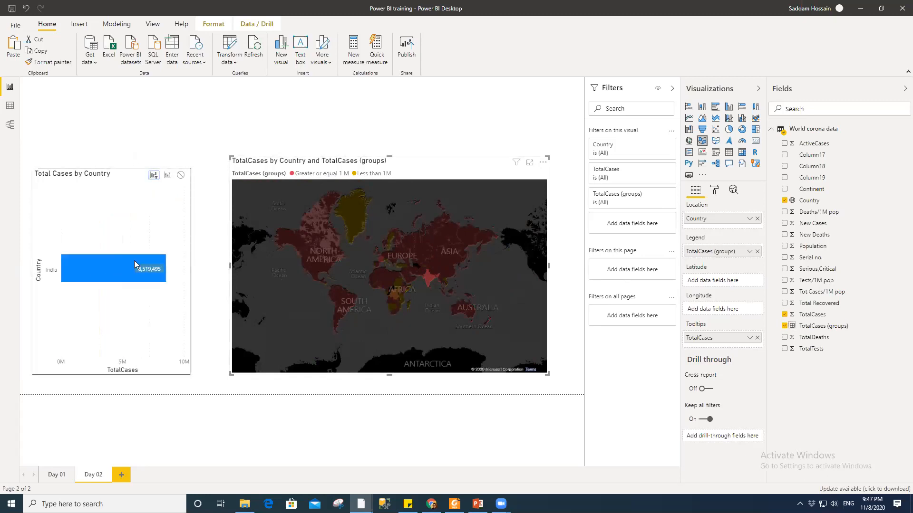
{"action": "left_click", "coordinate": [342, 301]}
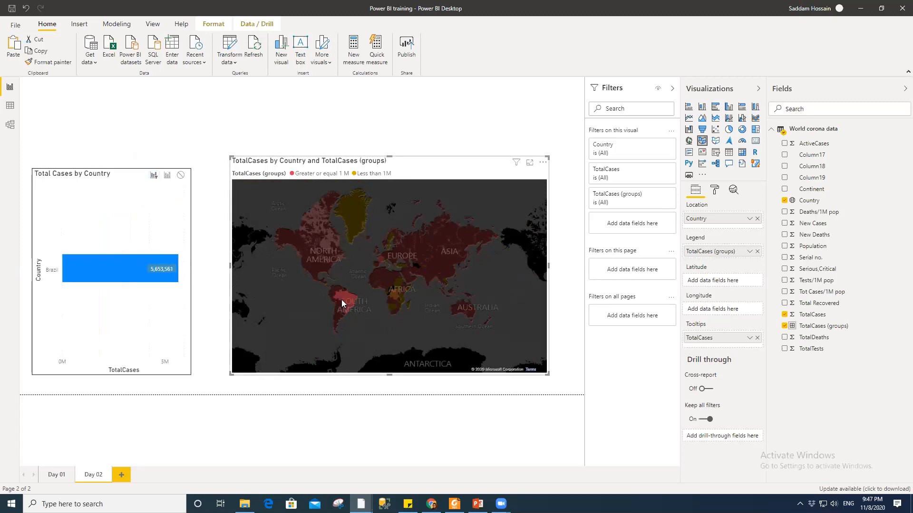
{"action": "mouse_move", "coordinate": [343, 298]}
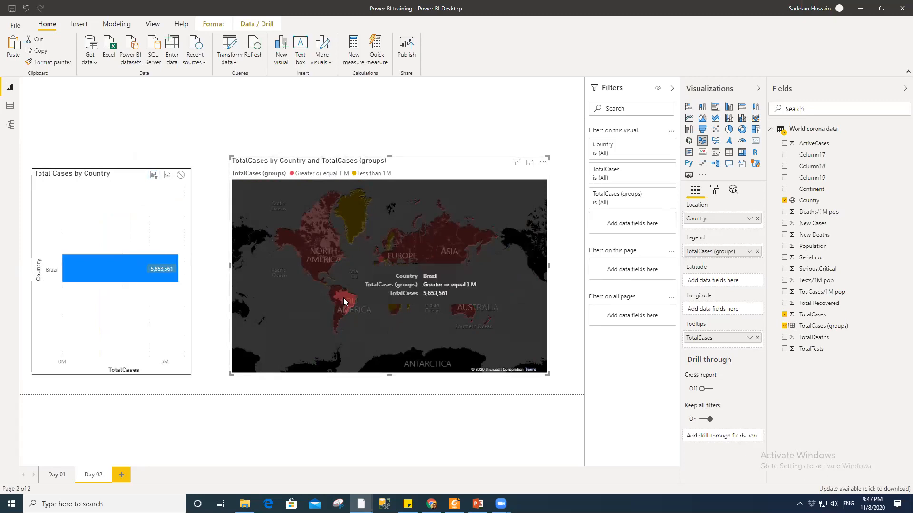
{"action": "mouse_move", "coordinate": [92, 266]}
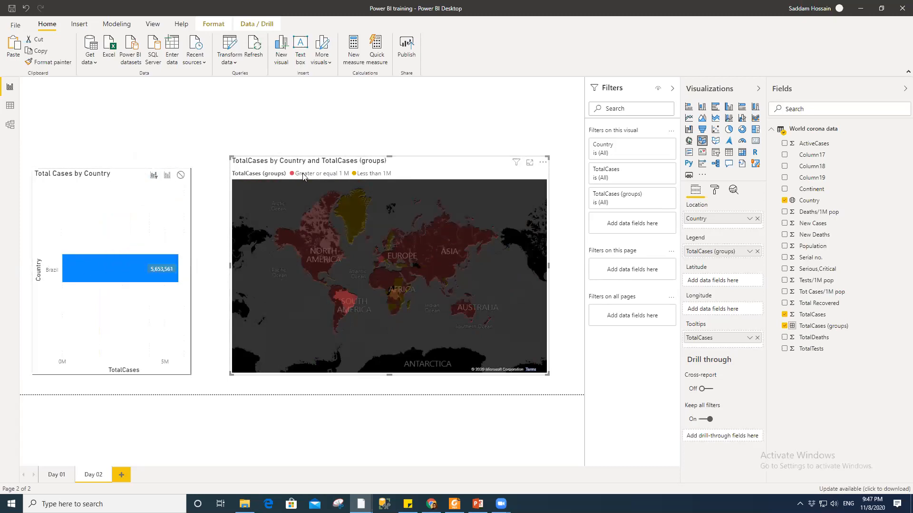
- Set the map's interaction with the Total Cases by Country bar chart to None
{"action": "left_click", "coordinate": [181, 175]}
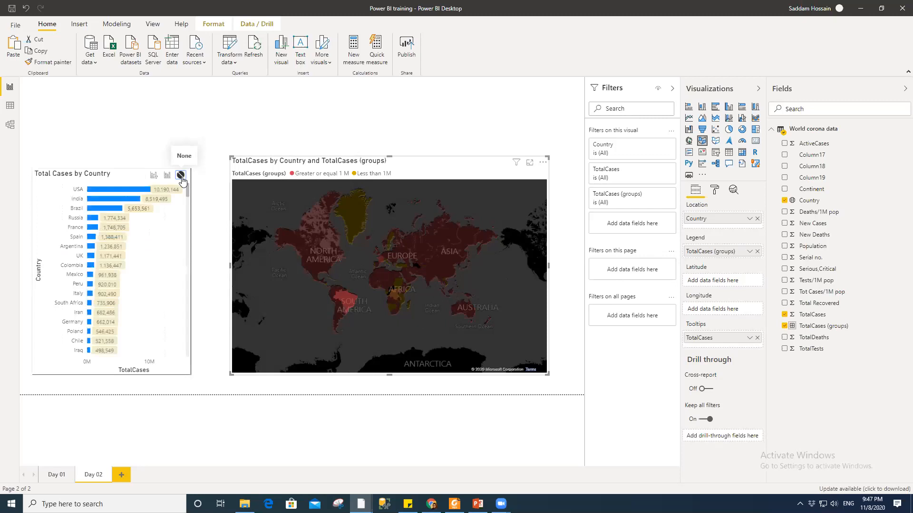
{"action": "left_click", "coordinate": [357, 110]}
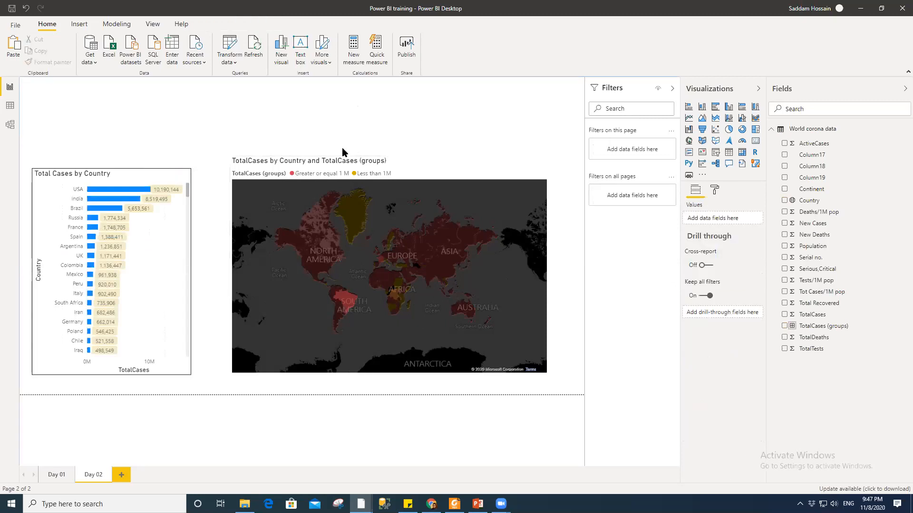
{"action": "left_click", "coordinate": [410, 175]}
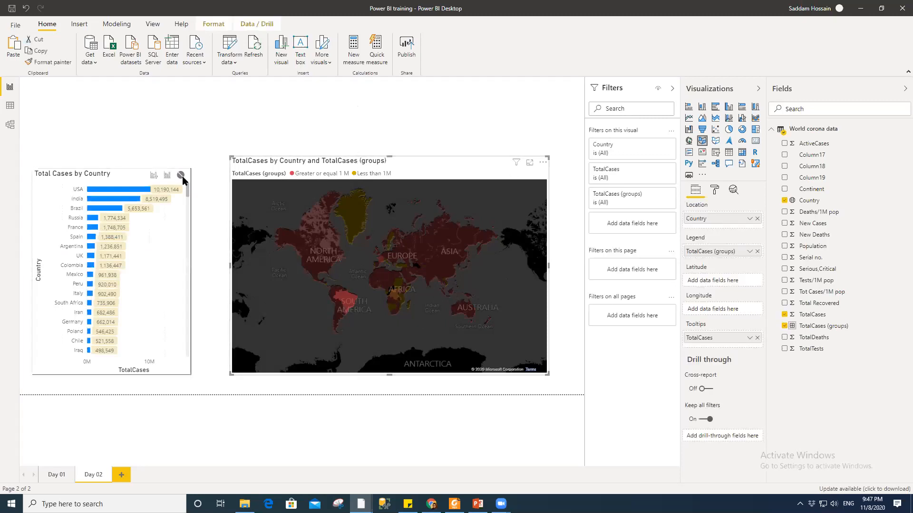
- Set the bar chart's interaction with the map to Filter and clear the country selection on the map
{"action": "left_click", "coordinate": [131, 176]}
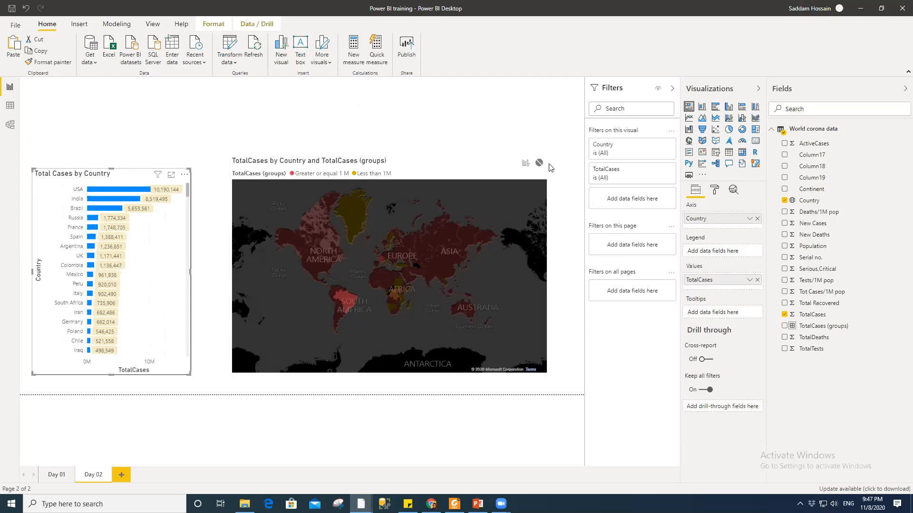
{"action": "left_click", "coordinate": [525, 163]}
{"action": "left_click", "coordinate": [473, 172]}
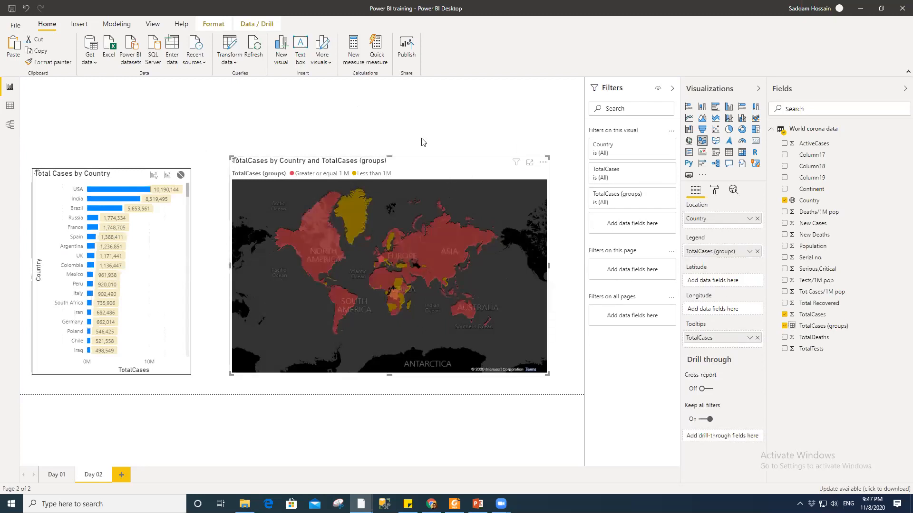
{"action": "left_click", "coordinate": [455, 173]}
{"action": "left_click", "coordinate": [455, 177]}
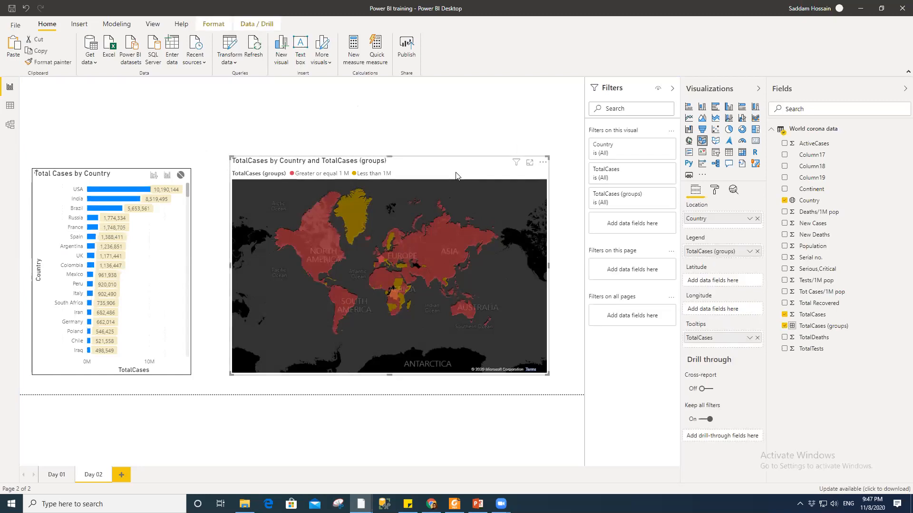
- Toggle the Edit interactions mode for the map, leave it turned off, and deselect the visual
{"action": "left_click", "coordinate": [220, 28]}
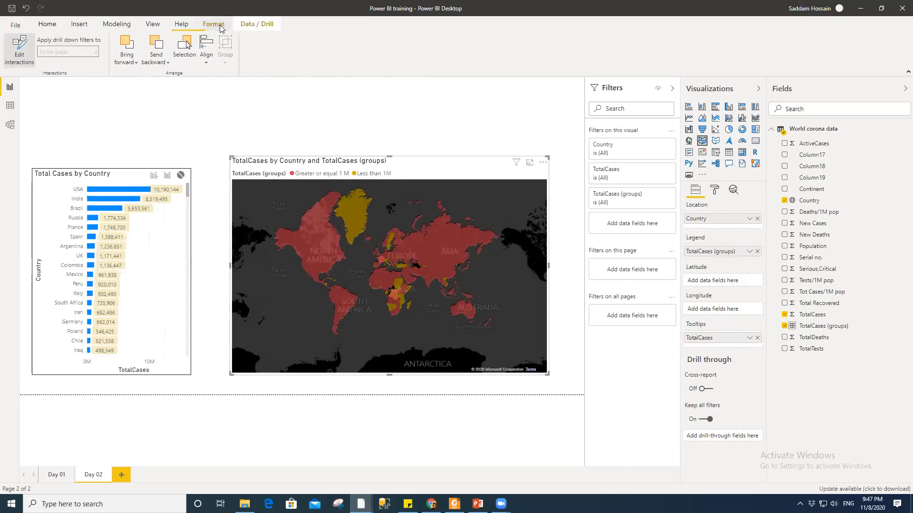
{"action": "left_click", "coordinate": [14, 57]}
{"action": "left_click", "coordinate": [19, 56]}
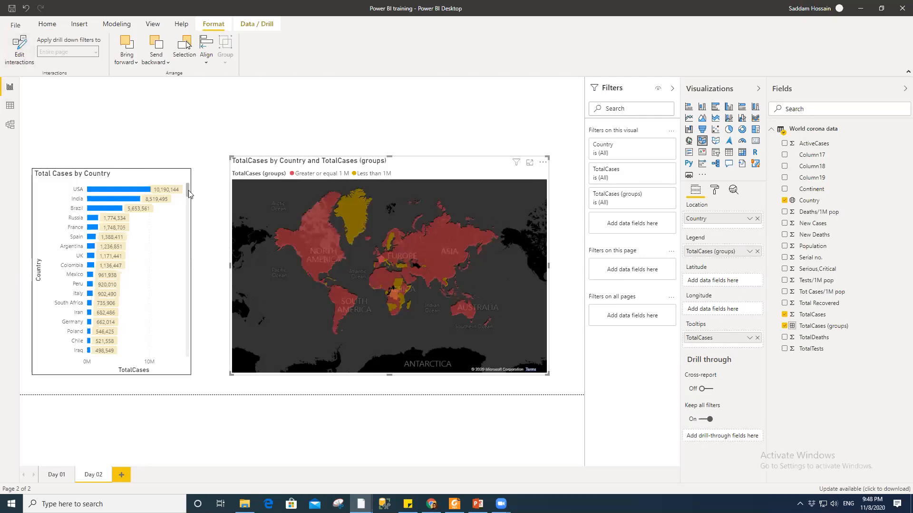
{"action": "left_click", "coordinate": [19, 46]}
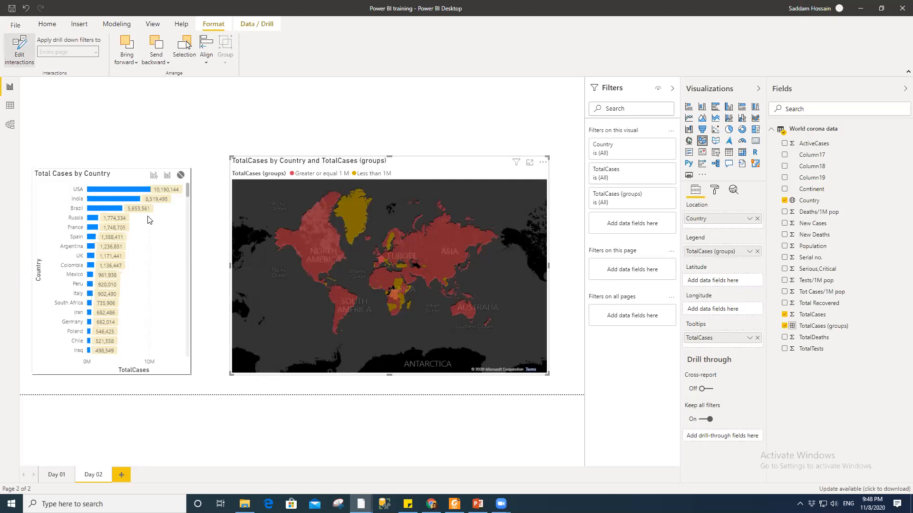
{"action": "left_click", "coordinate": [19, 47]}
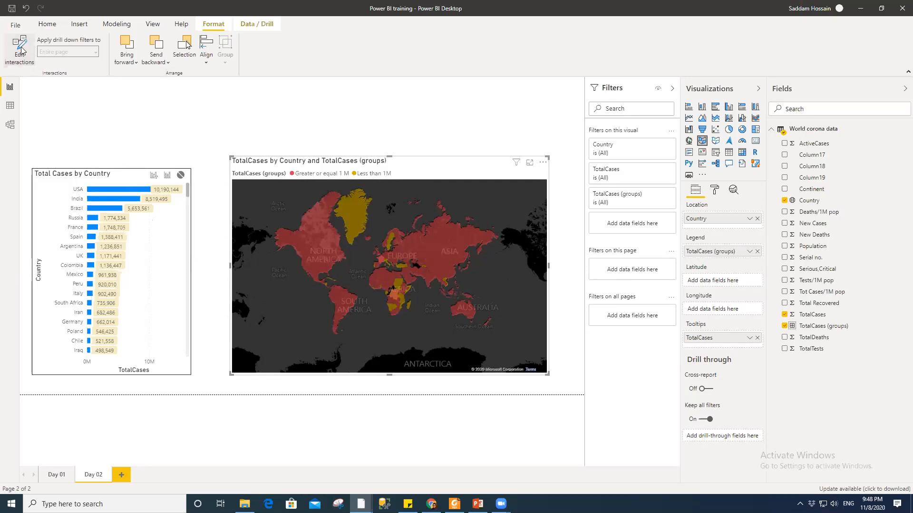
{"action": "left_click", "coordinate": [286, 94]}
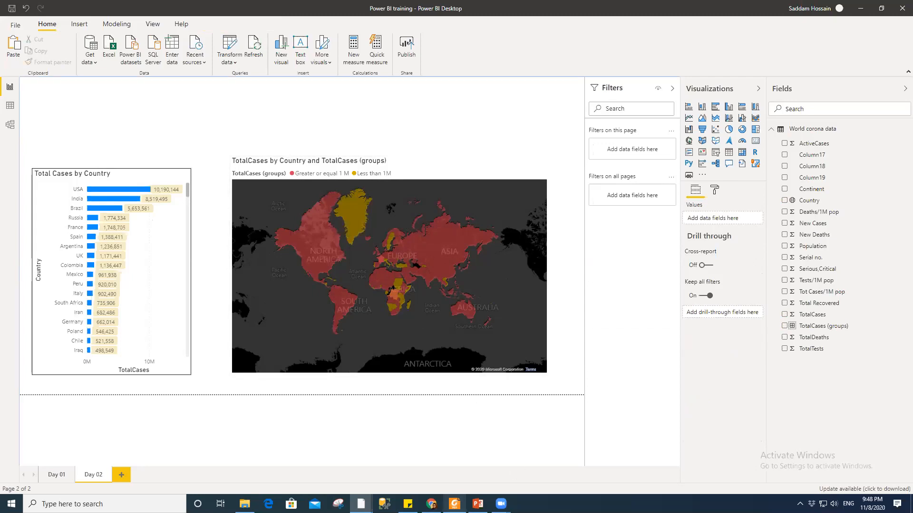
- Switch to the Power-BI-Module PDF and the Day 02 Topics slide in PowerPoint to review the topics, and return to Power BI Desktop
{"action": "left_click", "coordinate": [455, 504]}
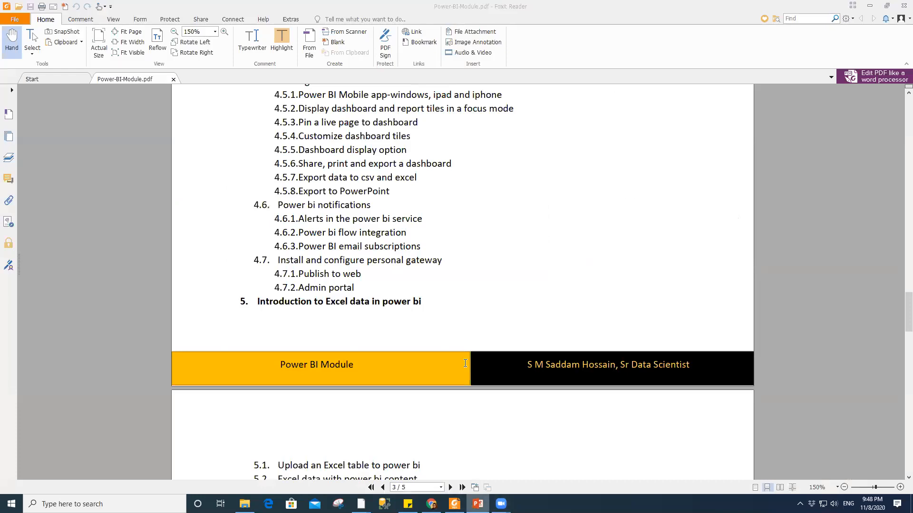
{"action": "left_click", "coordinate": [478, 503]}
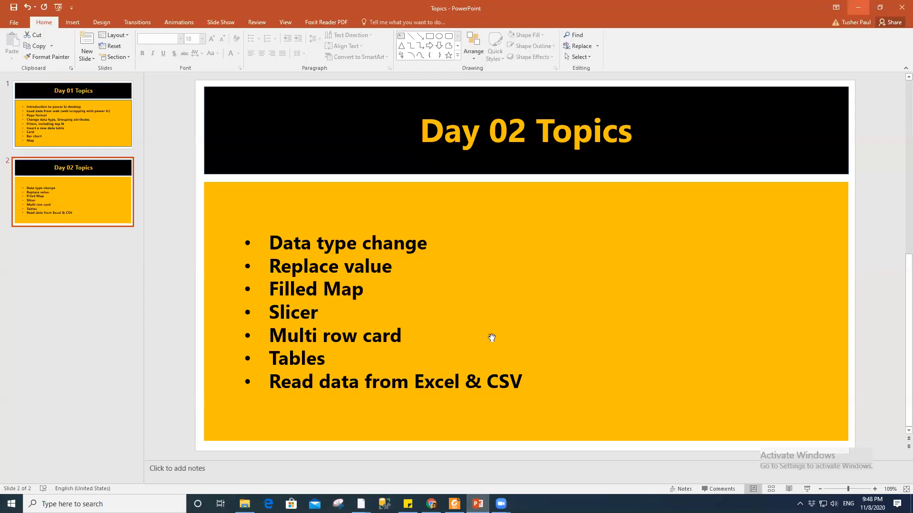
{"action": "key", "text": "alt+Tab"}
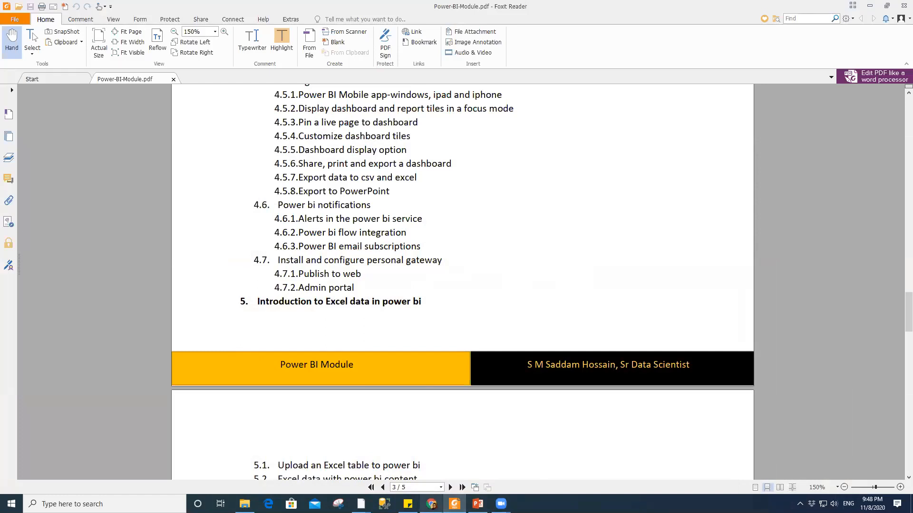
{"action": "mouse_move", "coordinate": [360, 504]}
{"action": "left_click", "coordinate": [305, 458]}
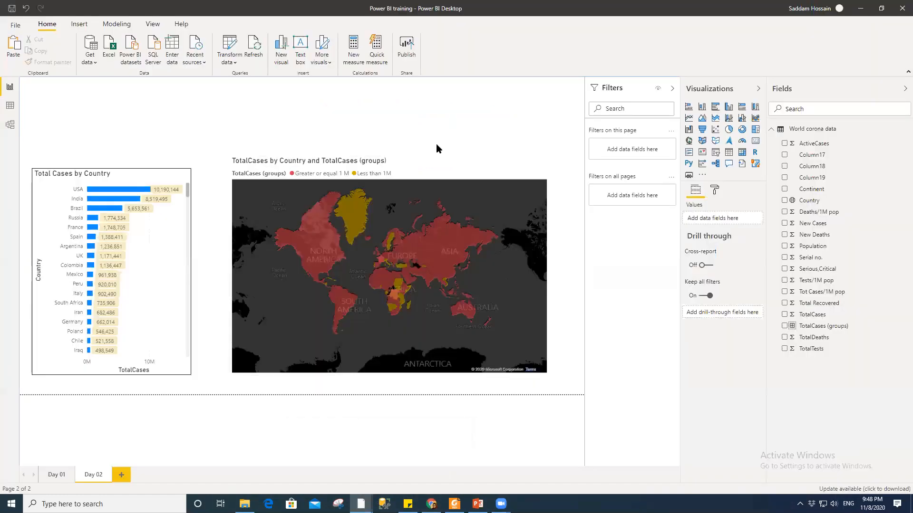
- Review the available theme options in the map's style settings without changing the theme, and deselect the map
{"action": "left_click", "coordinate": [437, 161]}
{"action": "left_click", "coordinate": [717, 189]}
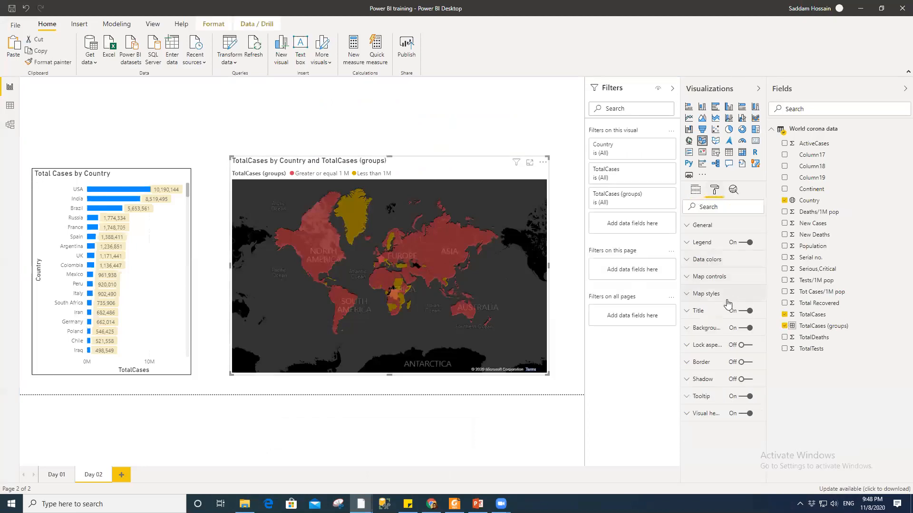
{"action": "left_click", "coordinate": [714, 294]}
{"action": "left_click", "coordinate": [718, 322]}
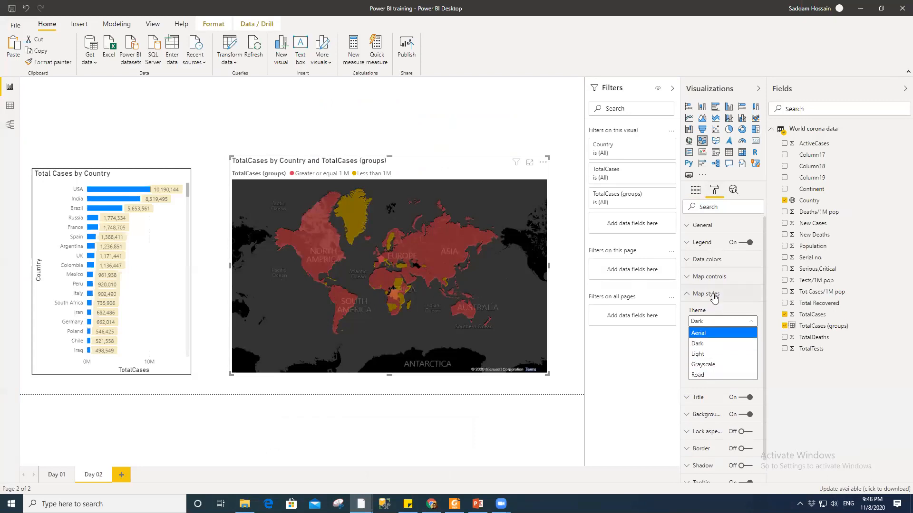
{"action": "left_click", "coordinate": [714, 297]}
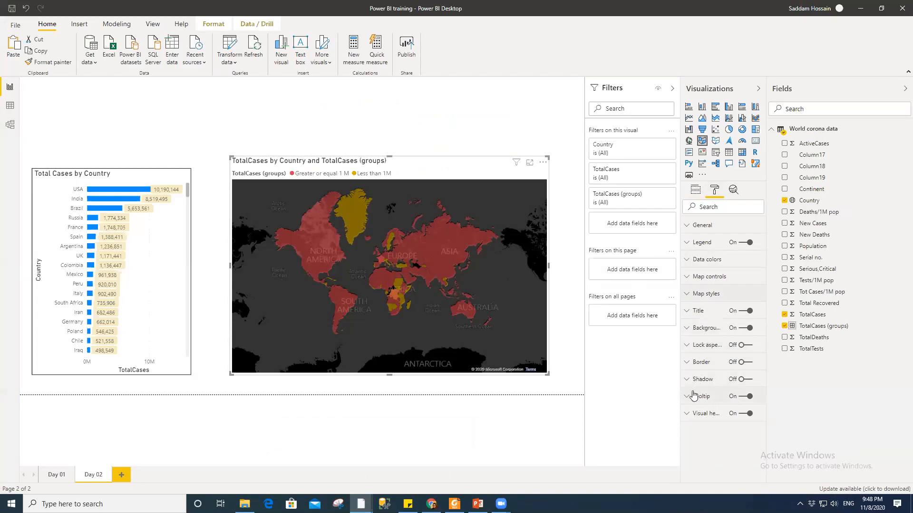
{"action": "left_click", "coordinate": [447, 104]}
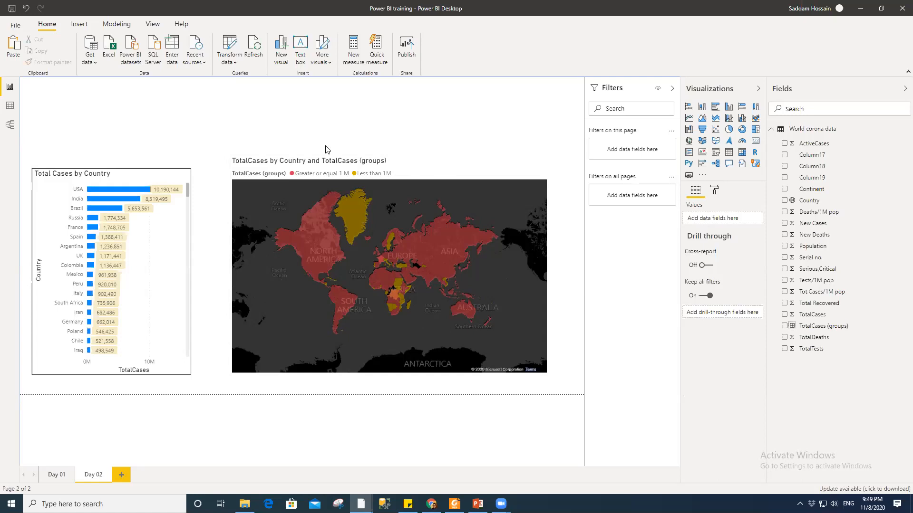
- Turn on the Edit interactions mode for the Total Cases by Country bar chart
{"action": "left_click", "coordinate": [136, 175]}
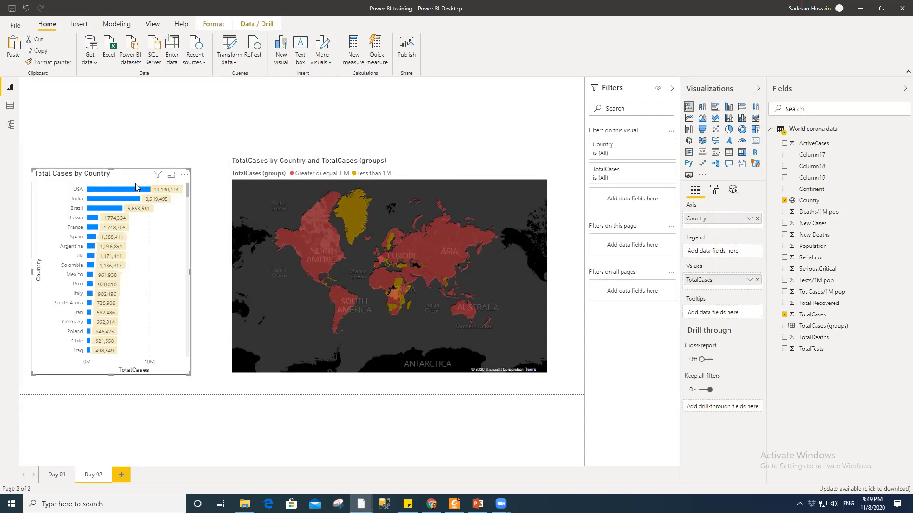
{"action": "left_click", "coordinate": [181, 109]}
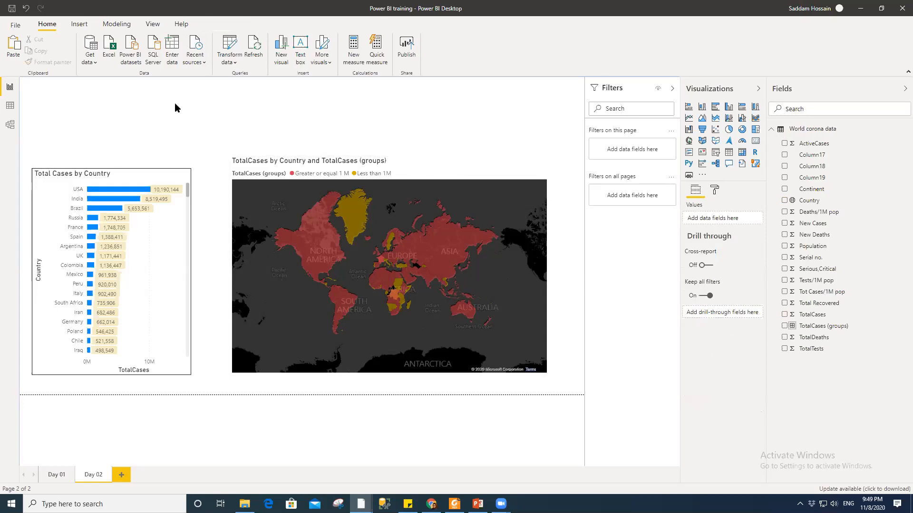
{"action": "left_click", "coordinate": [127, 178]}
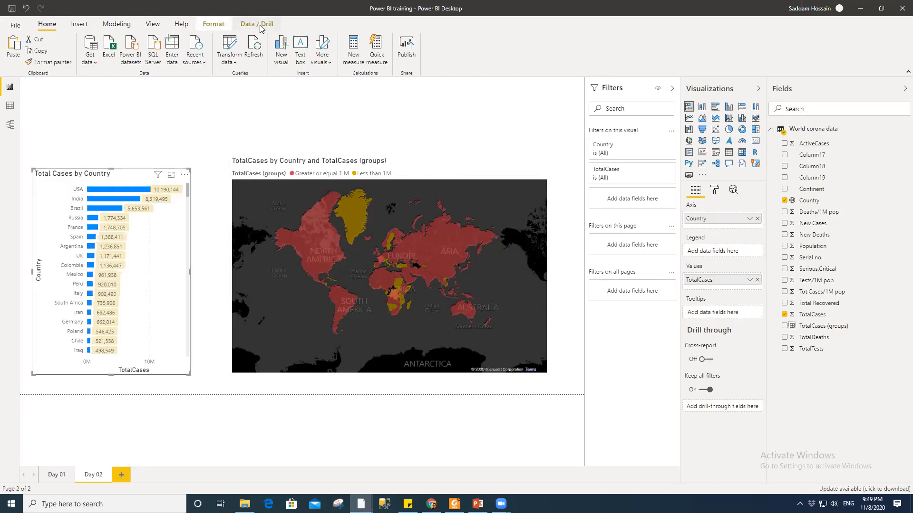
{"action": "left_click", "coordinate": [212, 25]}
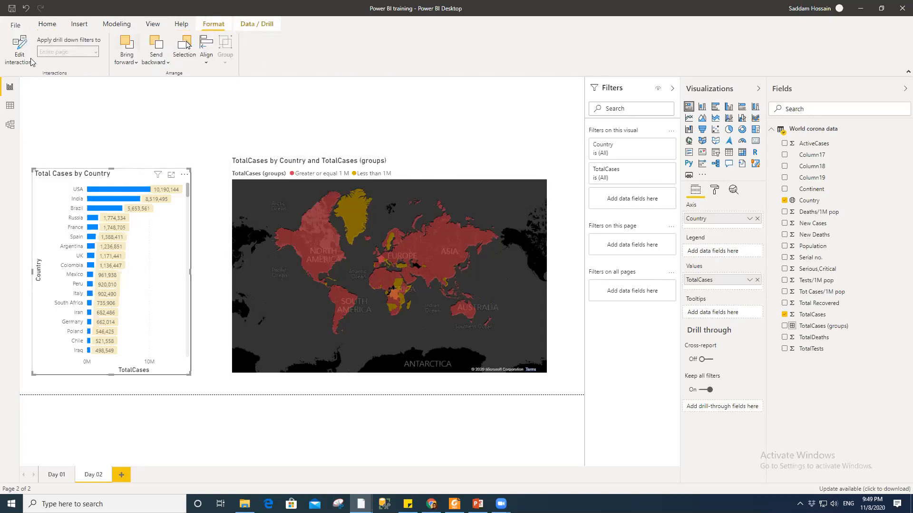
{"action": "left_click", "coordinate": [14, 46]}
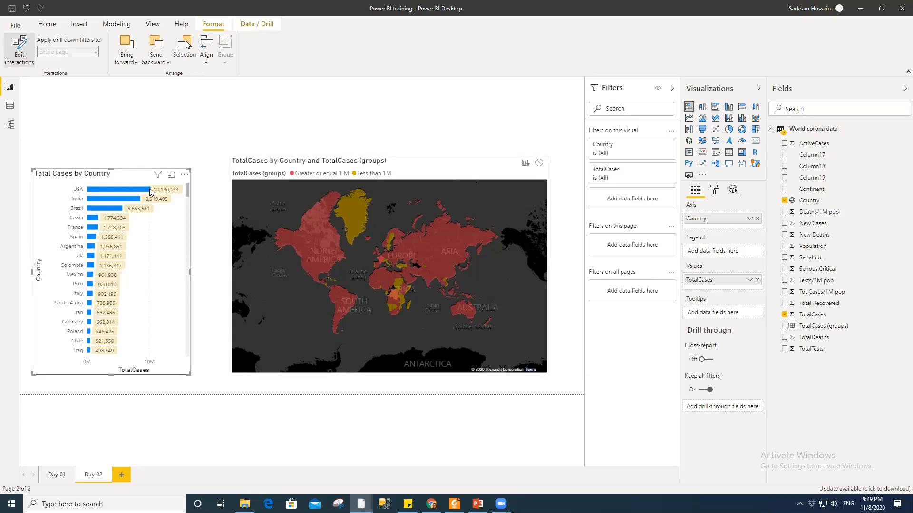
- Set the interaction between the Total Cases bar chart and the filled map to None in both directions
{"action": "left_click", "coordinate": [539, 163]}
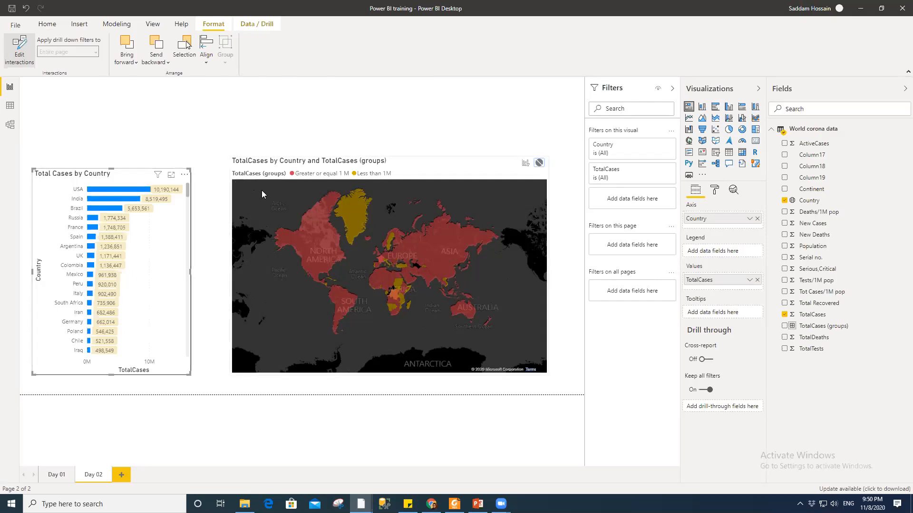
{"action": "left_click", "coordinate": [421, 166]}
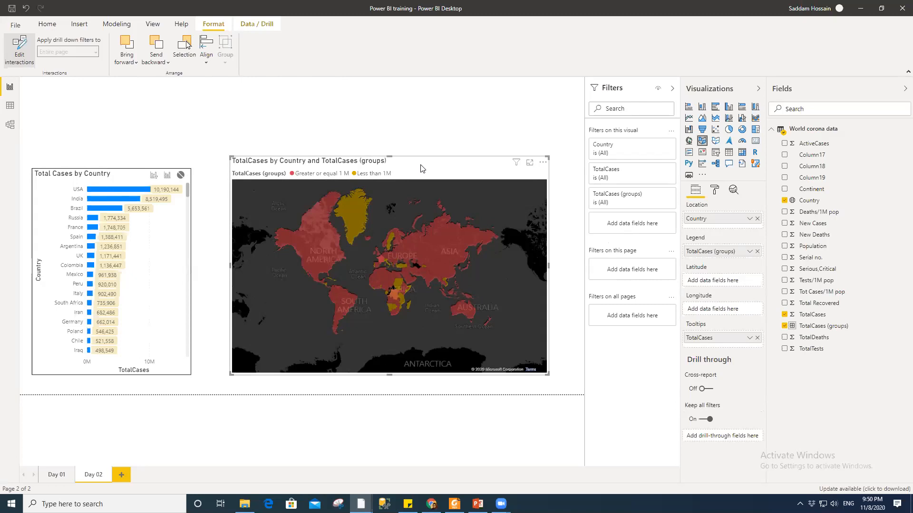
{"action": "left_click", "coordinate": [181, 176]}
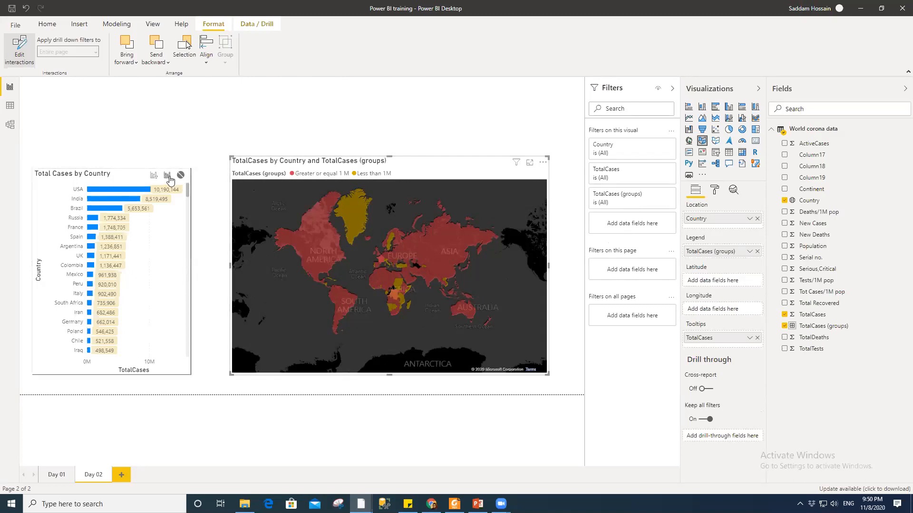
- Set the map's effect on the bar chart to Highlight and test it by selecting Greenland and the USA
{"action": "left_click", "coordinate": [154, 176]}
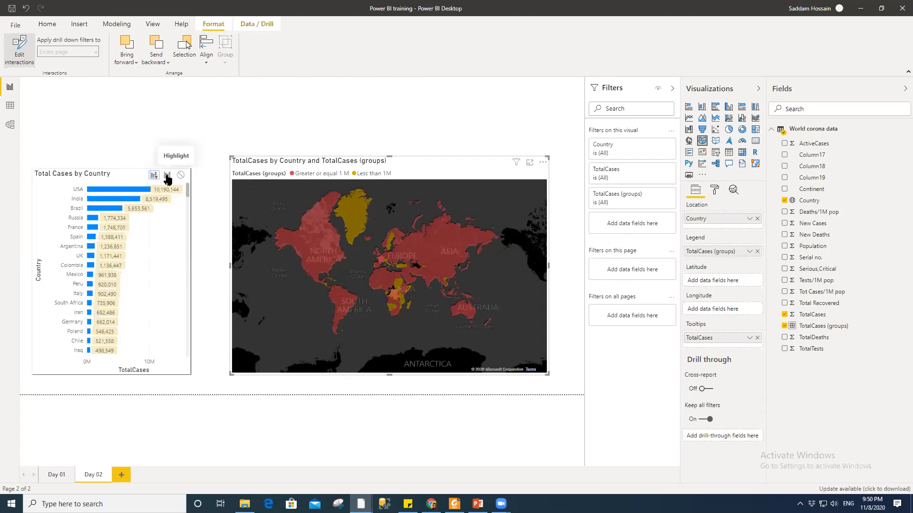
{"action": "left_click", "coordinate": [167, 176]}
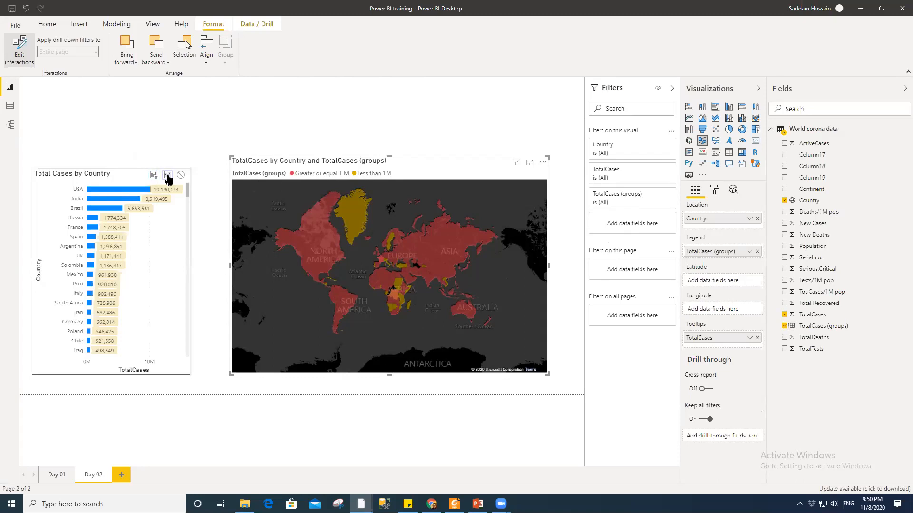
{"action": "left_click", "coordinate": [357, 212]}
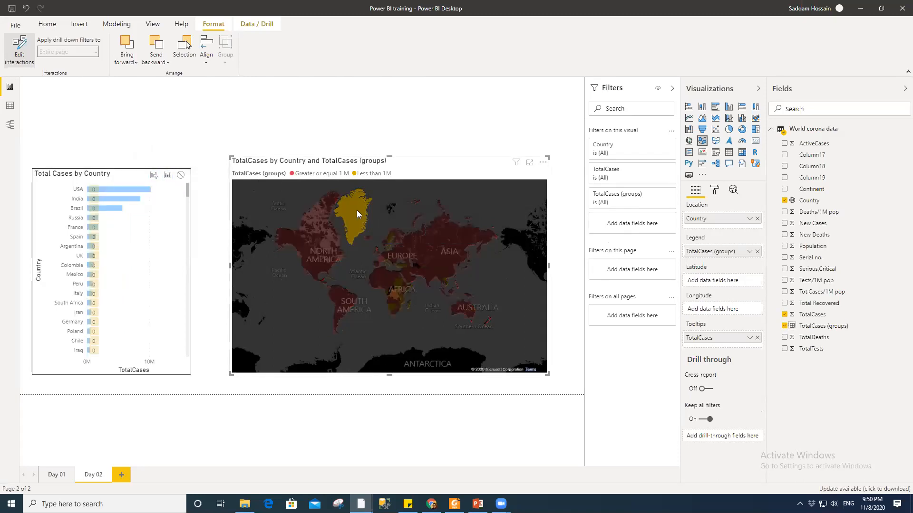
{"action": "scroll", "coordinate": [146, 259], "scroll_direction": "down", "scroll_amount": 5}
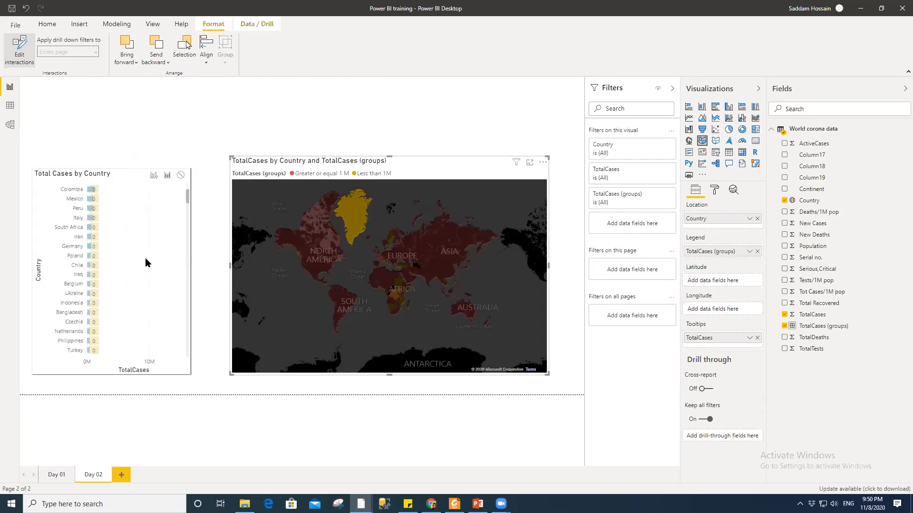
{"action": "scroll", "coordinate": [146, 259], "scroll_direction": "down", "scroll_amount": 5}
{"action": "scroll", "coordinate": [145, 259], "scroll_direction": "up", "scroll_amount": 7}
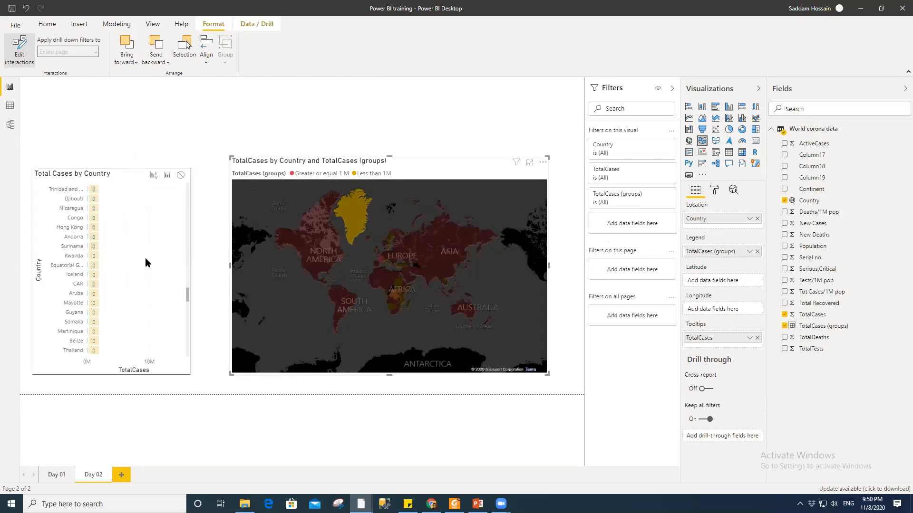
{"action": "scroll", "coordinate": [144, 254], "scroll_direction": "up", "scroll_amount": 5}
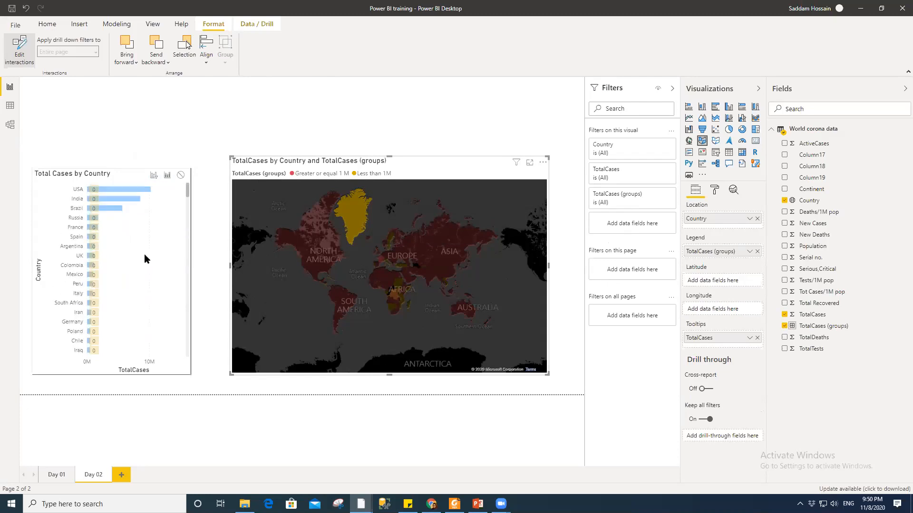
{"action": "left_click", "coordinate": [323, 264]}
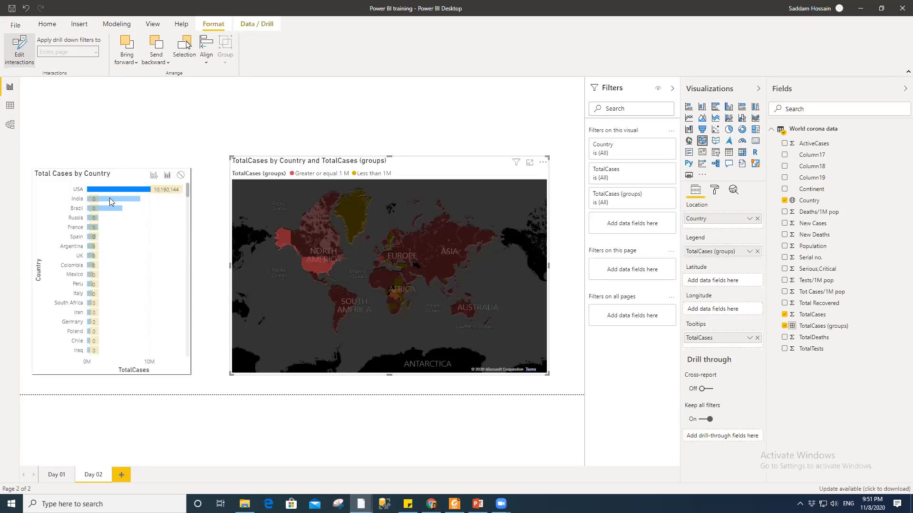
{"action": "mouse_move", "coordinate": [109, 198]}
{"action": "left_click", "coordinate": [131, 190]}
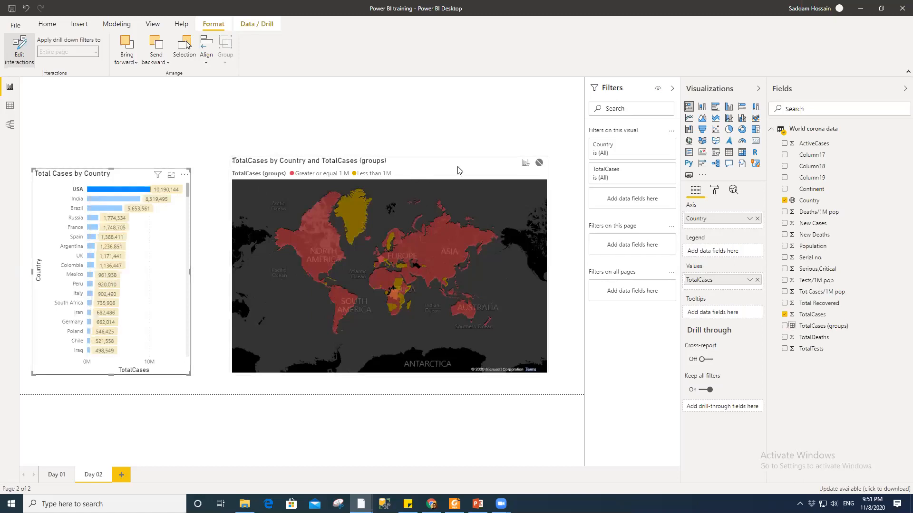
- Change the map's effect on the bar chart to Filter, test it with the USA on the map, and clear the selection
{"action": "left_click", "coordinate": [422, 173]}
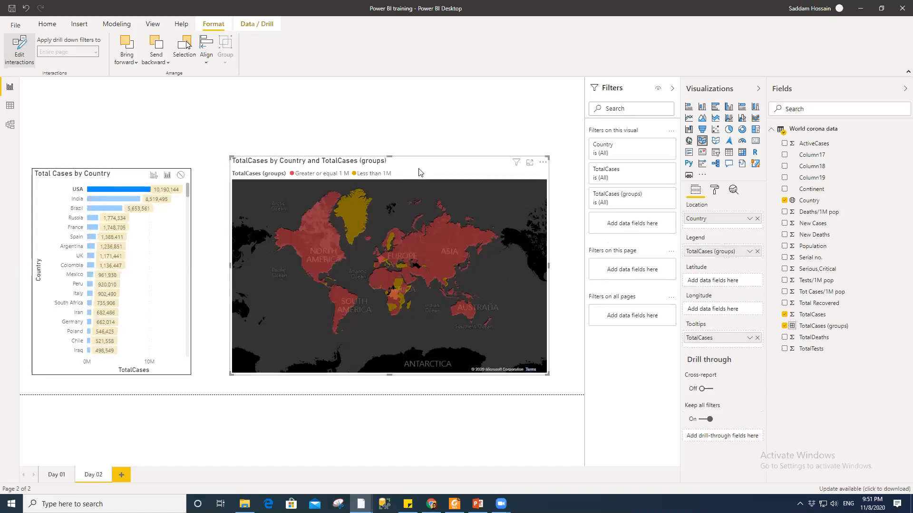
{"action": "left_click", "coordinate": [154, 176]}
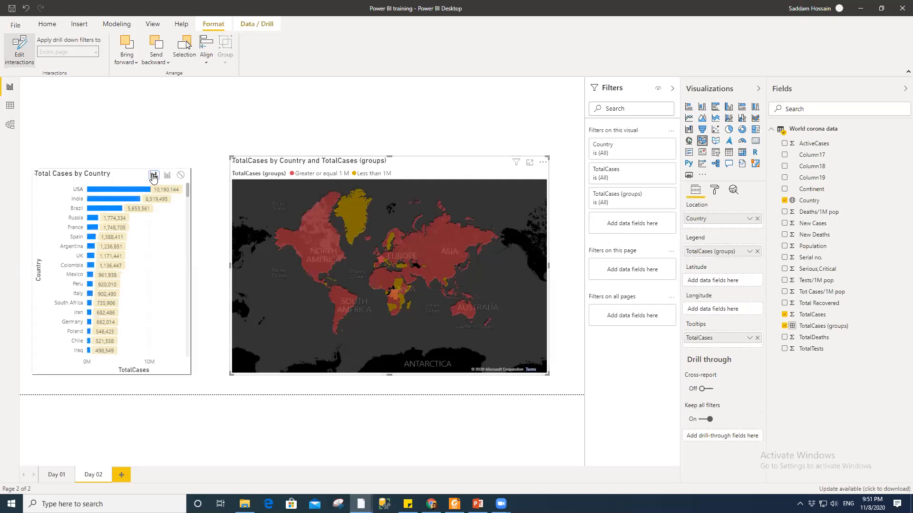
{"action": "left_click", "coordinate": [315, 266]}
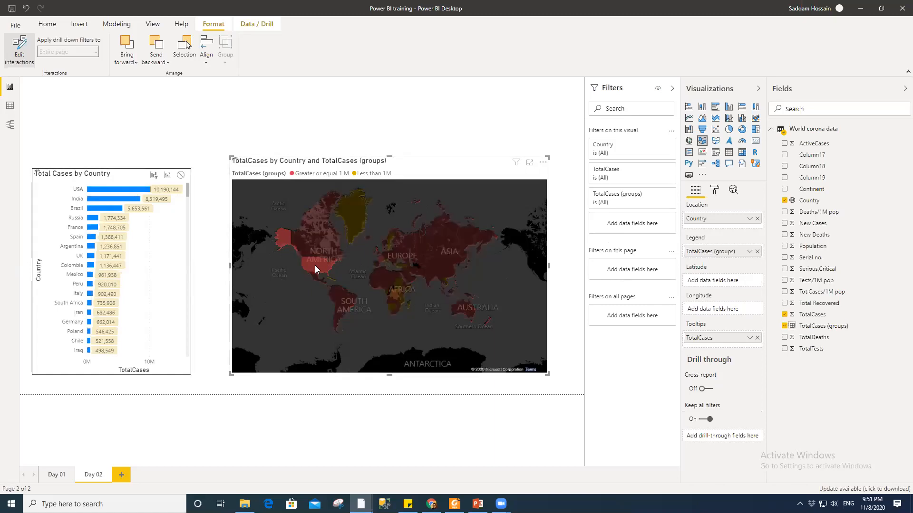
{"action": "left_click", "coordinate": [106, 189]}
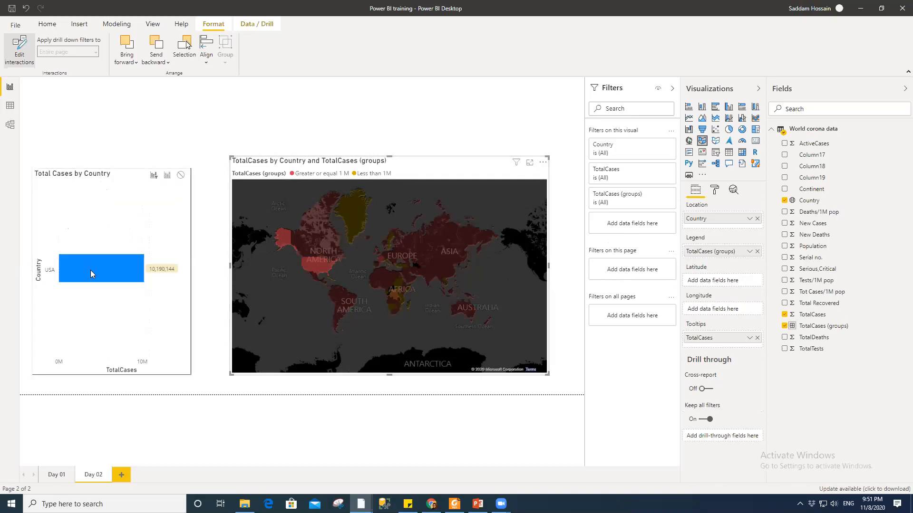
{"action": "mouse_move", "coordinate": [90, 270]}
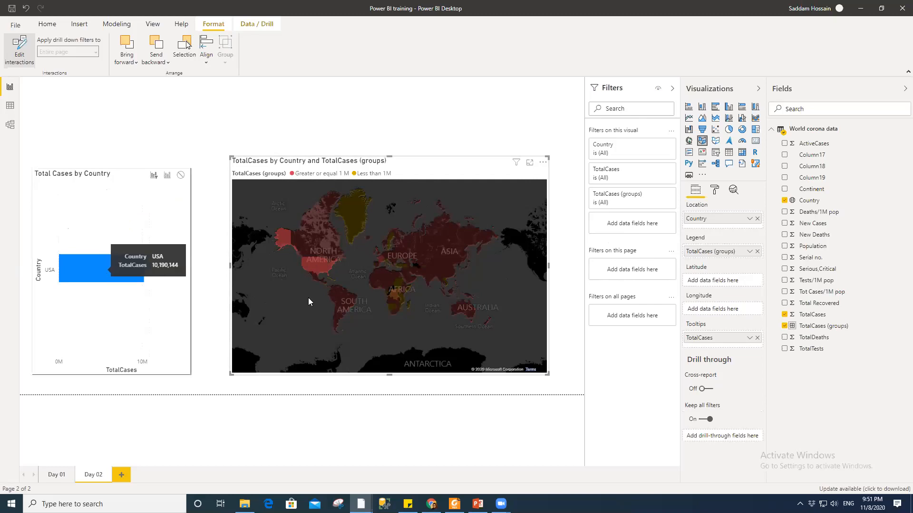
{"action": "left_click", "coordinate": [319, 265]}
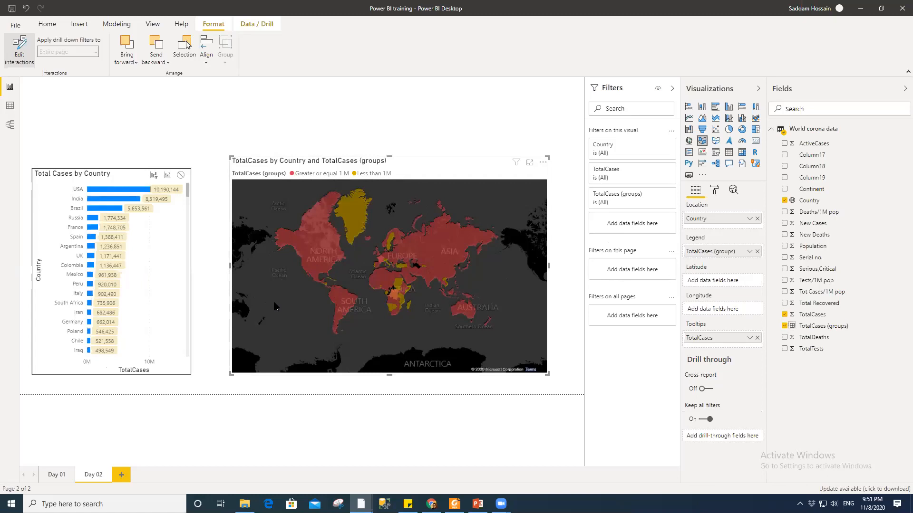
- Set the map's effect on the bar chart back to None and test it by selecting and deselecting Greenland
{"action": "left_click", "coordinate": [182, 176]}
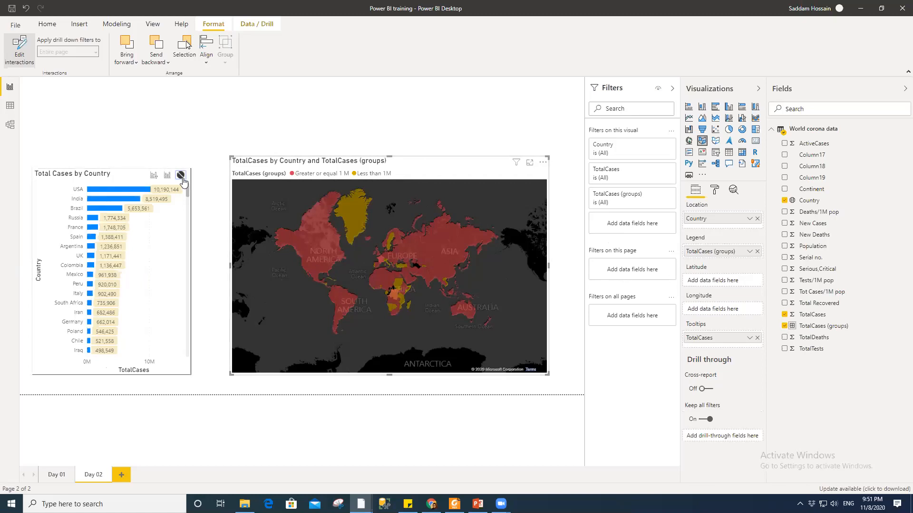
{"action": "left_click", "coordinate": [199, 122]}
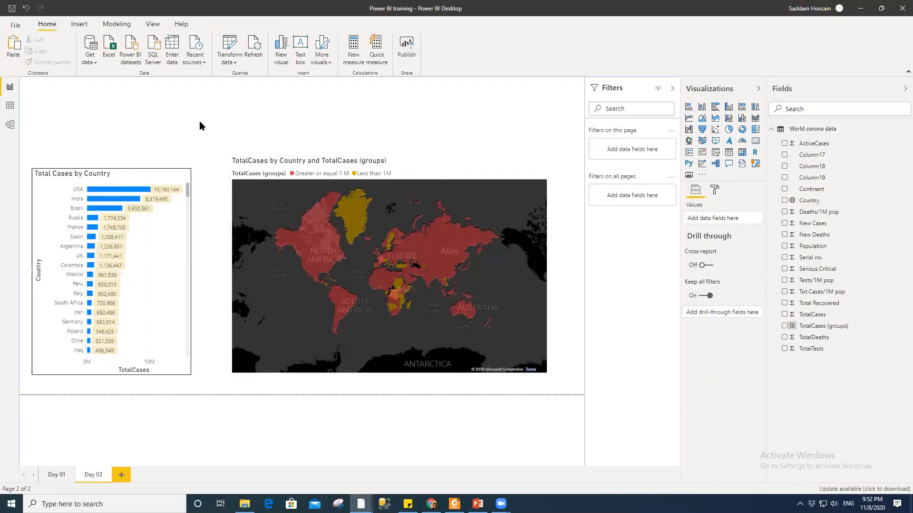
{"action": "left_click", "coordinate": [363, 212]}
{"action": "left_click", "coordinate": [362, 267]}
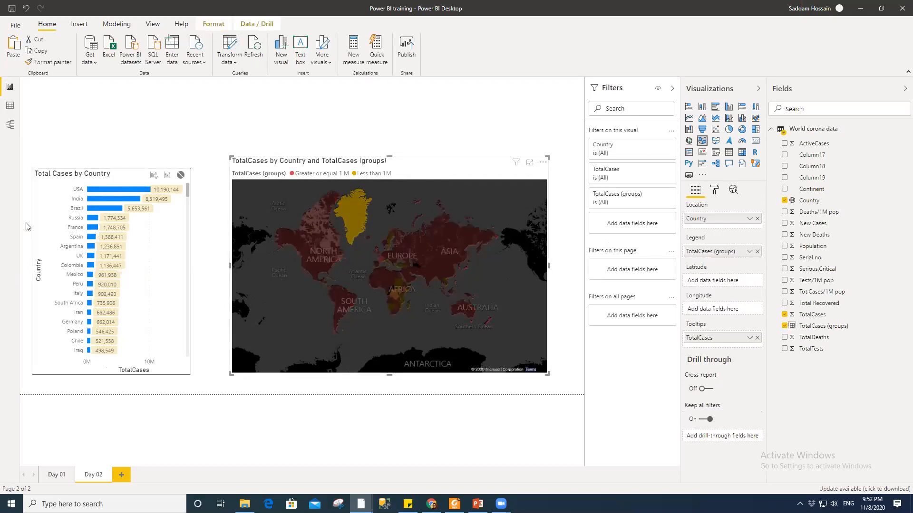
{"action": "left_click", "coordinate": [318, 97]}
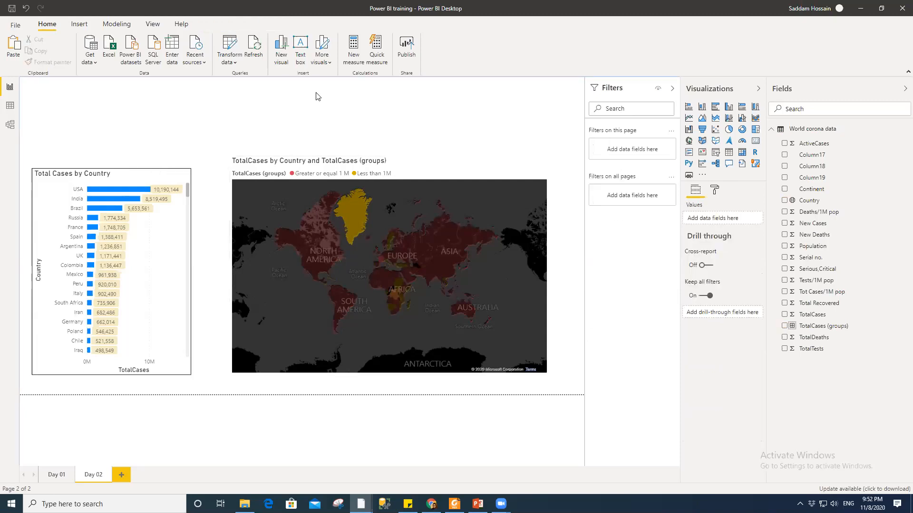
{"action": "left_click", "coordinate": [355, 219]}
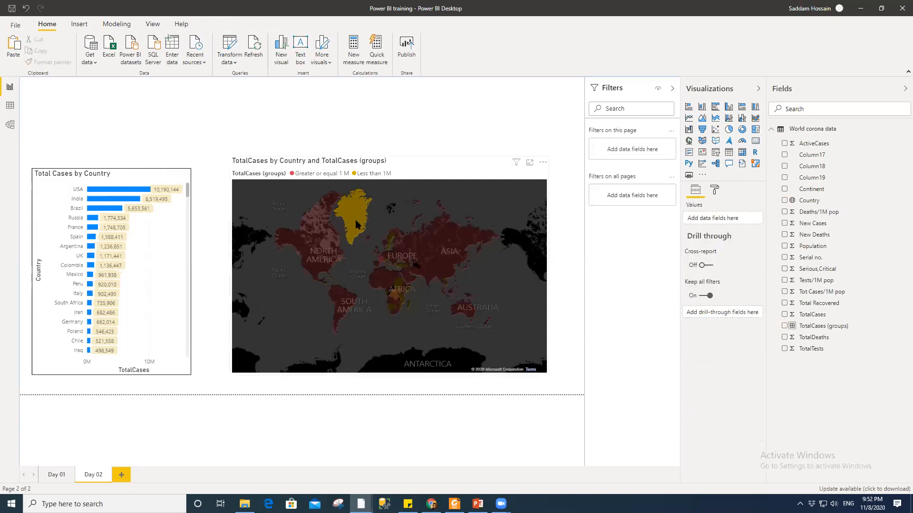
{"action": "left_click", "coordinate": [411, 123]}
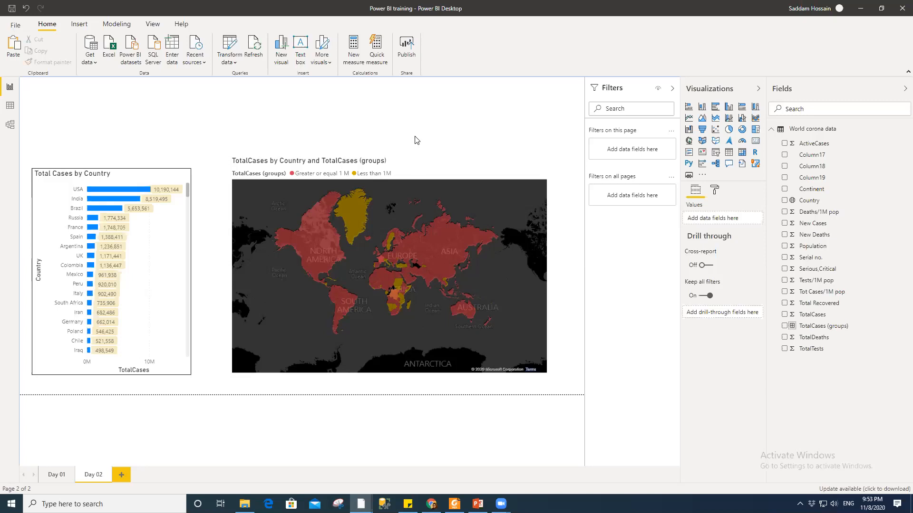
- Enlarge the filled map so it sits next to the bar chart with its upper edge aligned to the chart's
{"action": "mouse_move", "coordinate": [322, 285]}
{"action": "mouse_move", "coordinate": [406, 261]}
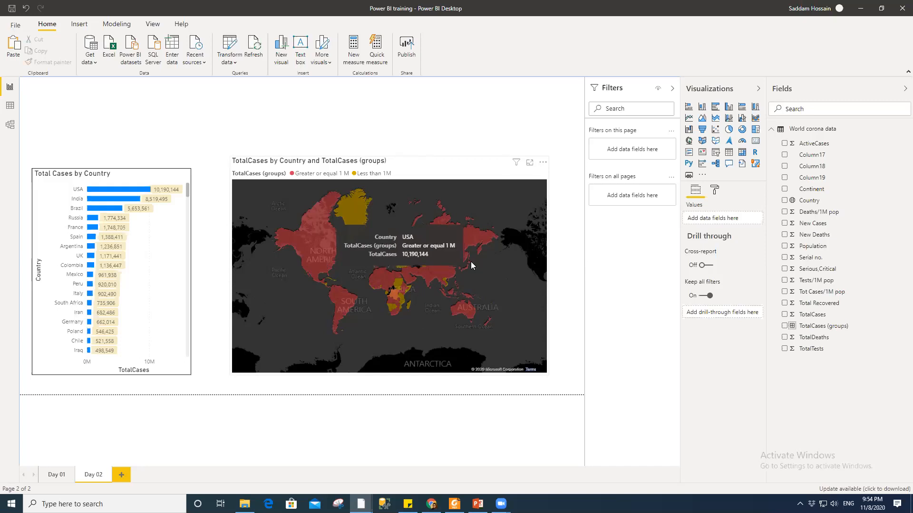
{"action": "left_click", "coordinate": [432, 180]}
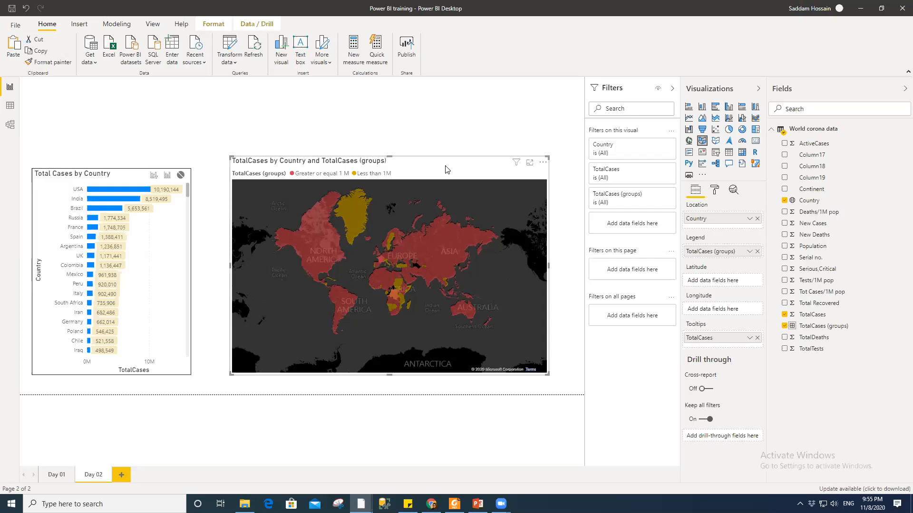
{"action": "left_click_drag", "start_coordinate": [233, 158], "coordinate": [200, 169]}
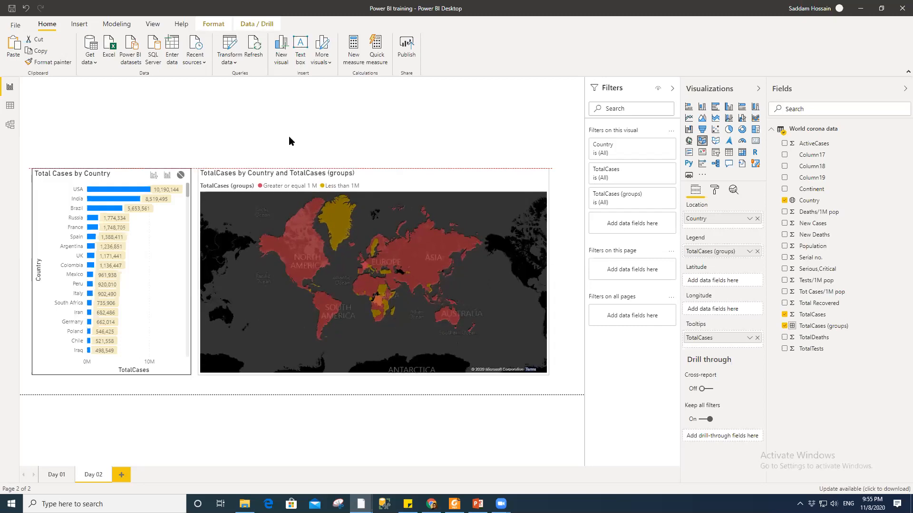
{"action": "left_click", "coordinate": [470, 147]}
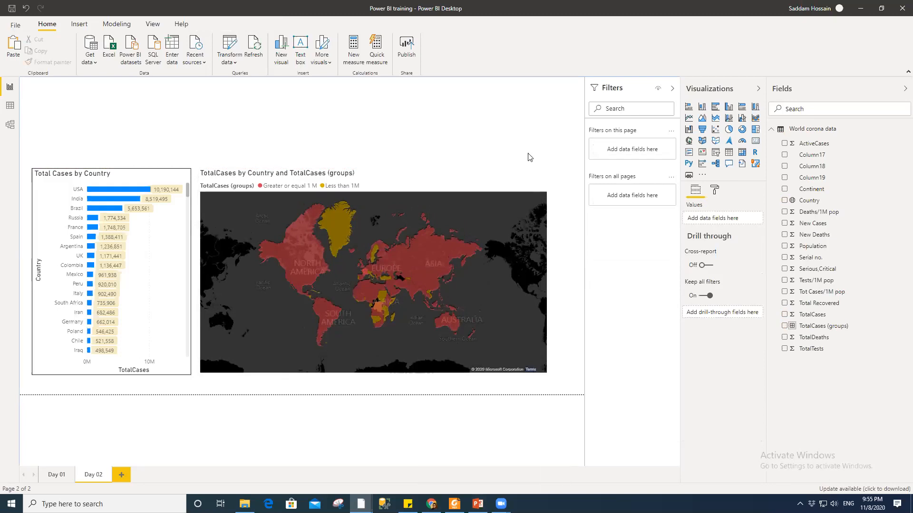
- Inspect the map's data points and the fields assigned to it, including the TotalCases (groups) legend
{"action": "mouse_move", "coordinate": [436, 264]}
{"action": "left_click", "coordinate": [459, 183]}
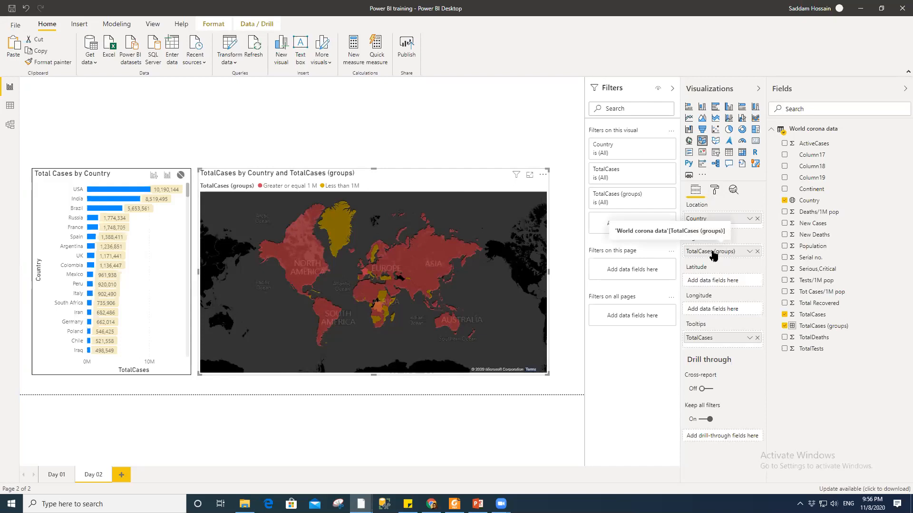
{"action": "left_click", "coordinate": [480, 146]}
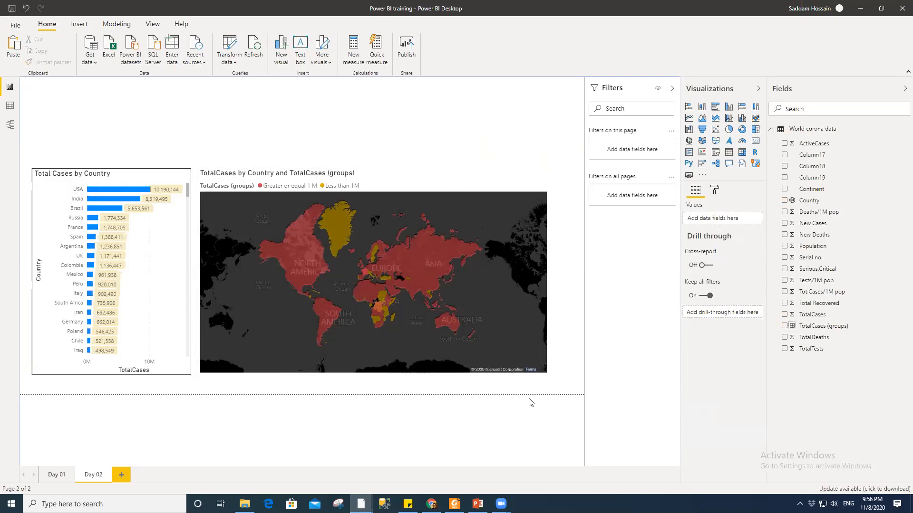
- Look through the Google Classroom page and Power-BI-Module.pdf, and switch to PowerPoint to check the Day 02 Topics slide
{"action": "mouse_move", "coordinate": [431, 504]}
{"action": "left_click", "coordinate": [431, 504]}
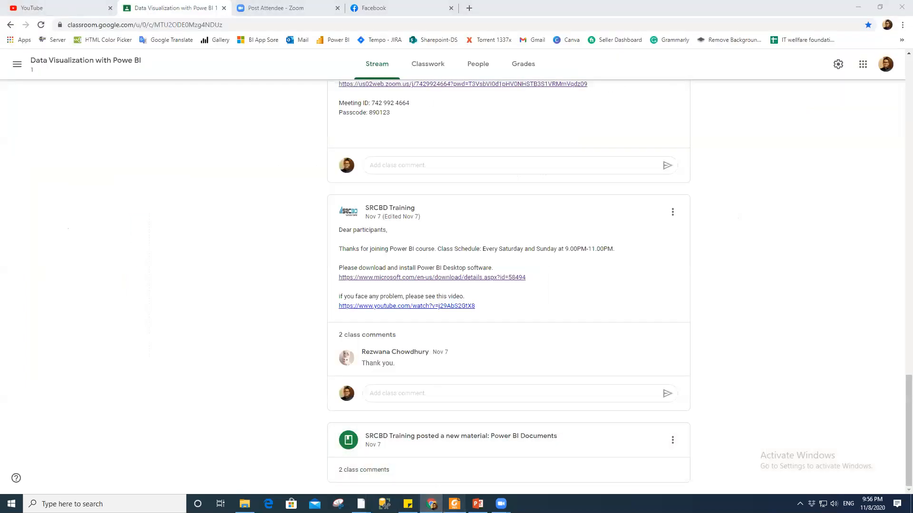
{"action": "left_click", "coordinate": [454, 503]}
{"action": "scroll", "coordinate": [456, 278], "scroll_direction": "down", "scroll_amount": 4}
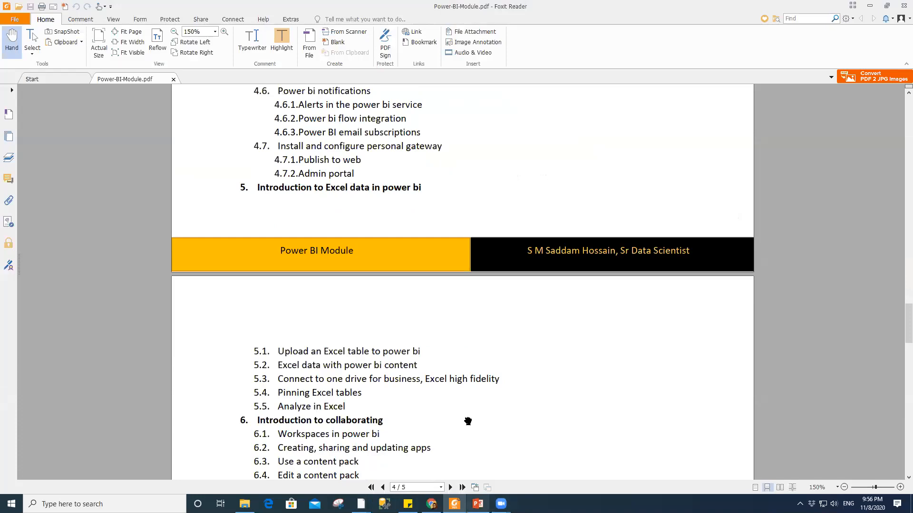
{"action": "left_click", "coordinate": [478, 504]}
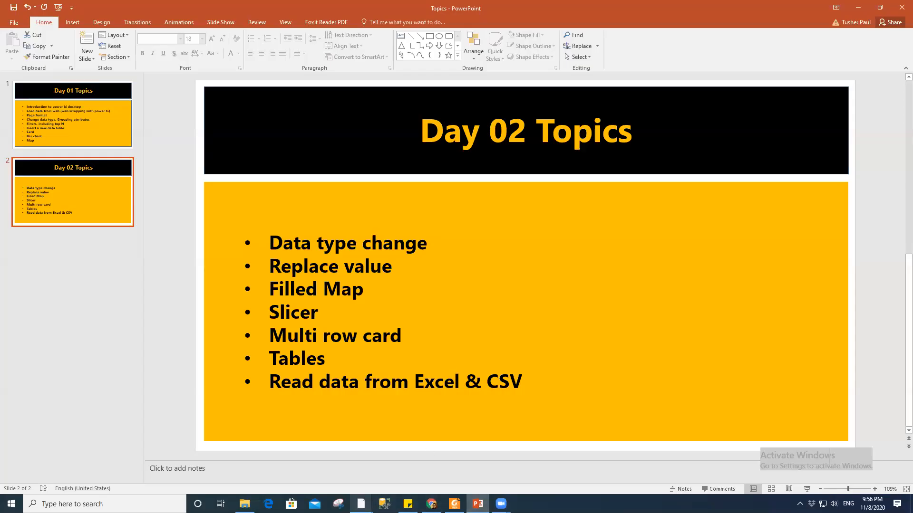
- Return to Power BI Desktop, add an empty slicer to the Day 02 page and move it to the page's upper right
{"action": "mouse_move", "coordinate": [360, 504]}
{"action": "left_click", "coordinate": [335, 468]}
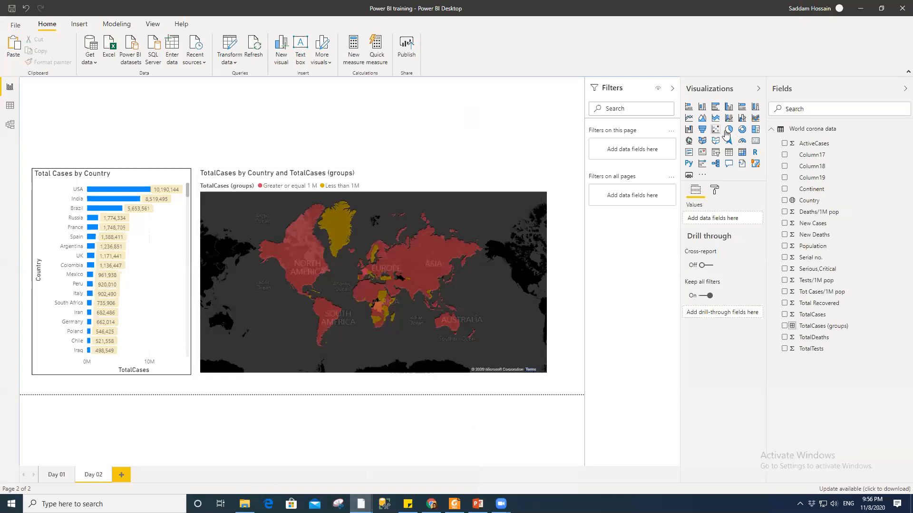
{"action": "mouse_move", "coordinate": [455, 504]}
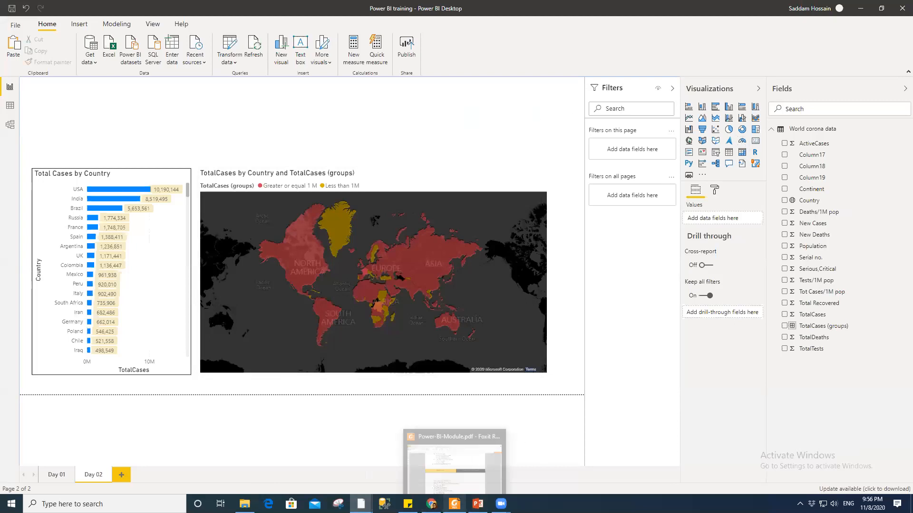
{"action": "left_click", "coordinate": [716, 155]}
{"action": "left_click_drag", "start_coordinate": [120, 104], "coordinate": [429, 106]}
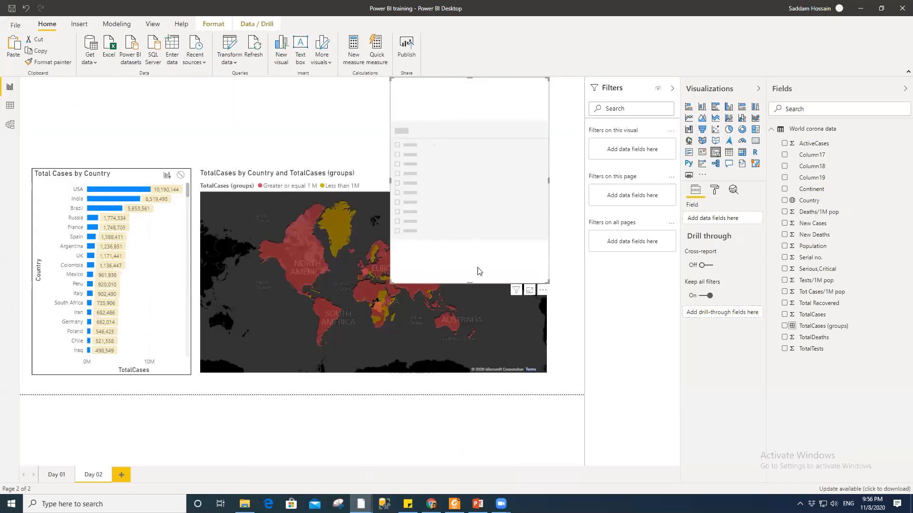
- Shorten the empty slicer so it sits above the map and assign the Country field to it
{"action": "left_click_drag", "start_coordinate": [469, 283], "coordinate": [467, 157]}
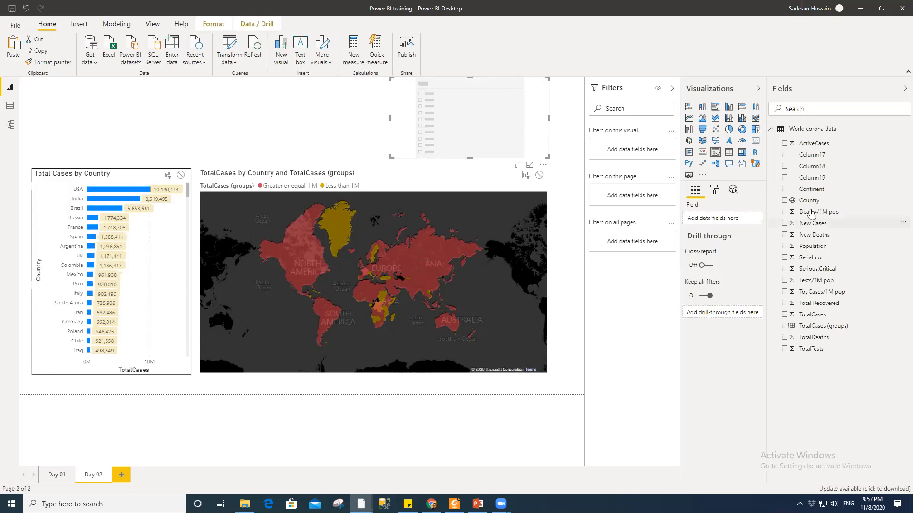
{"action": "left_click_drag", "start_coordinate": [813, 201], "coordinate": [707, 218]}
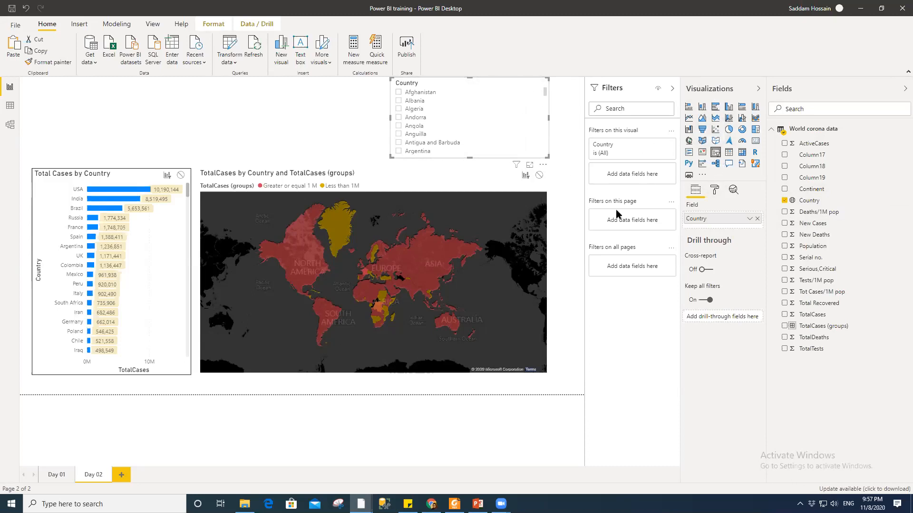
{"action": "left_click", "coordinate": [560, 124]}
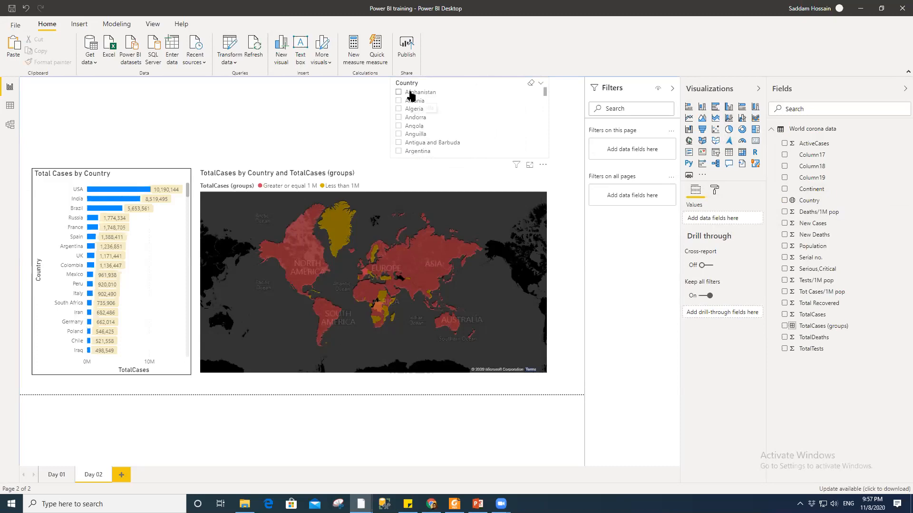
- Look through the slicer's list of countries and check its List and Dropdown display choices
{"action": "scroll", "coordinate": [449, 119], "scroll_direction": "down", "scroll_amount": 3}
{"action": "scroll", "coordinate": [450, 119], "scroll_direction": "down", "scroll_amount": 6}
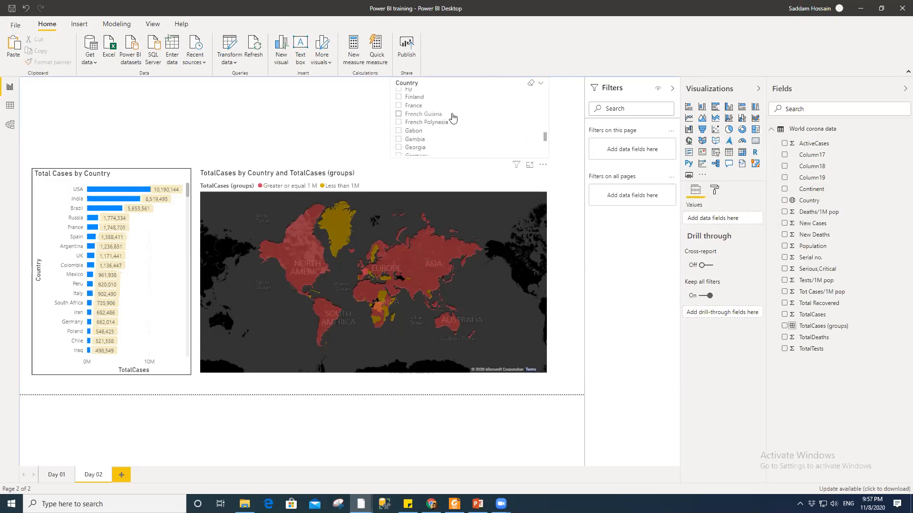
{"action": "scroll", "coordinate": [452, 118], "scroll_direction": "up", "scroll_amount": 6}
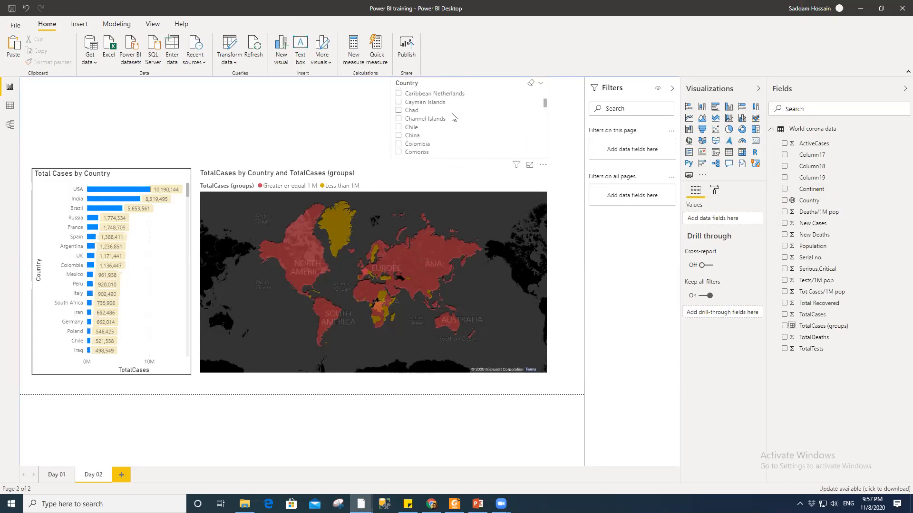
{"action": "left_click", "coordinate": [541, 87]}
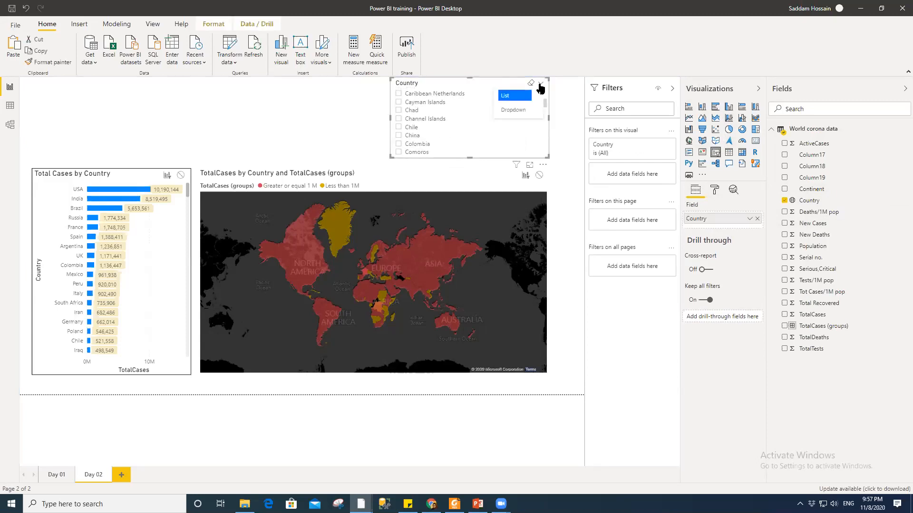
{"action": "left_click", "coordinate": [477, 87]}
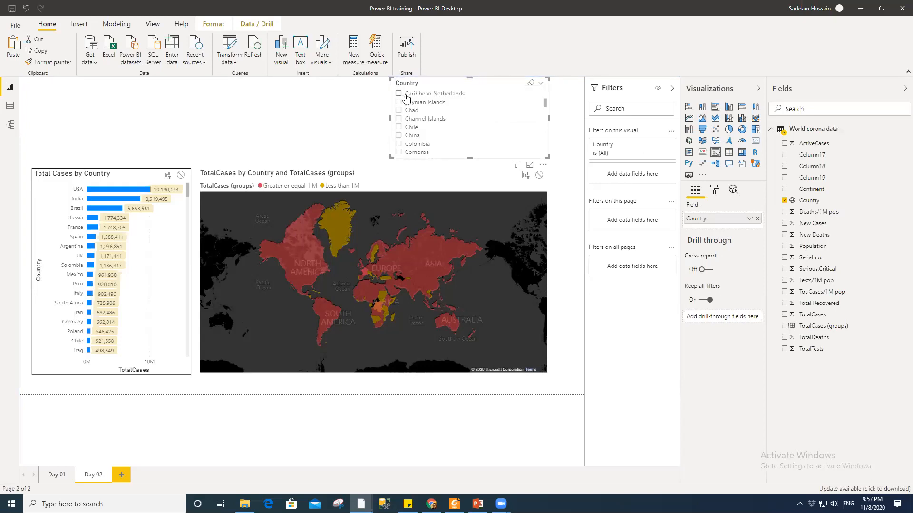
{"action": "scroll", "coordinate": [444, 118], "scroll_direction": "up", "scroll_amount": 4}
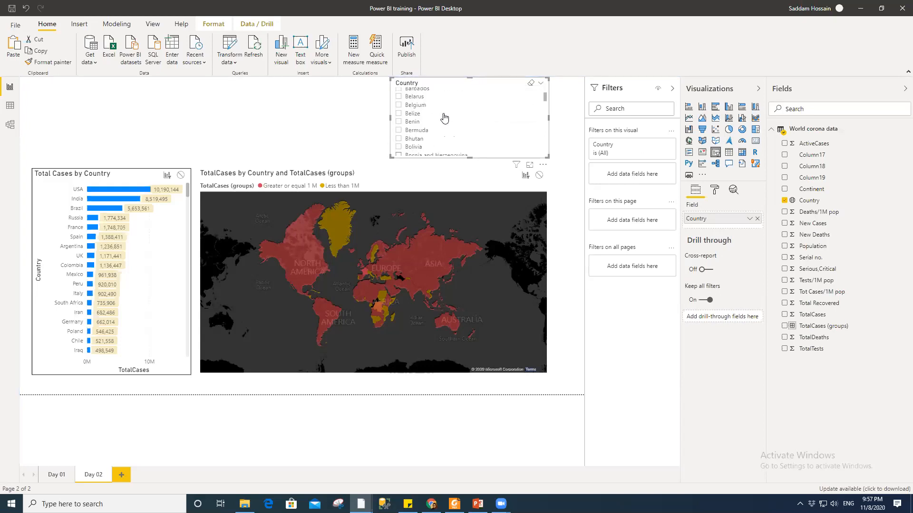
{"action": "scroll", "coordinate": [443, 118], "scroll_direction": "up", "scroll_amount": 3}
{"action": "scroll", "coordinate": [489, 138], "scroll_direction": "down", "scroll_amount": 8}
{"action": "scroll", "coordinate": [488, 138], "scroll_direction": "up", "scroll_amount": 8}
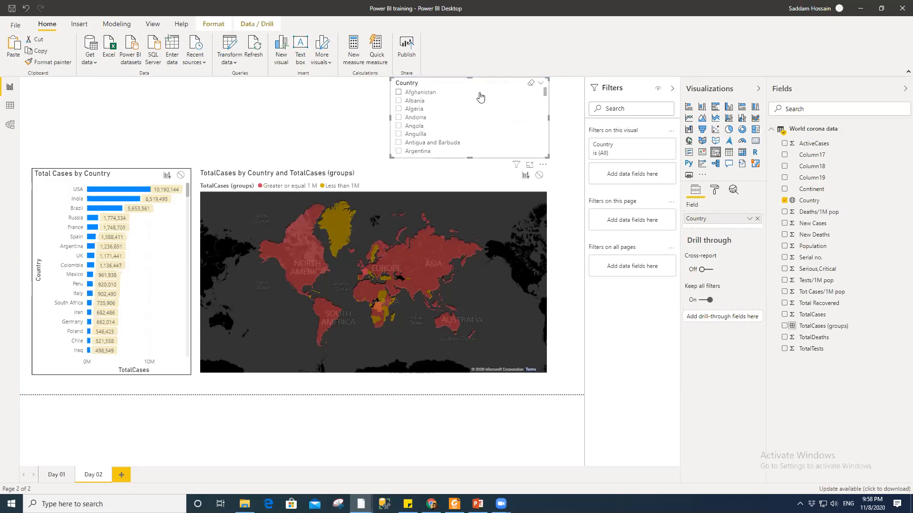
{"action": "scroll", "coordinate": [477, 98], "scroll_direction": "down", "scroll_amount": 5}
{"action": "scroll", "coordinate": [477, 98], "scroll_direction": "up", "scroll_amount": 5}
- Turn on the search box in the Country slicer
{"action": "left_click", "coordinate": [542, 165]}
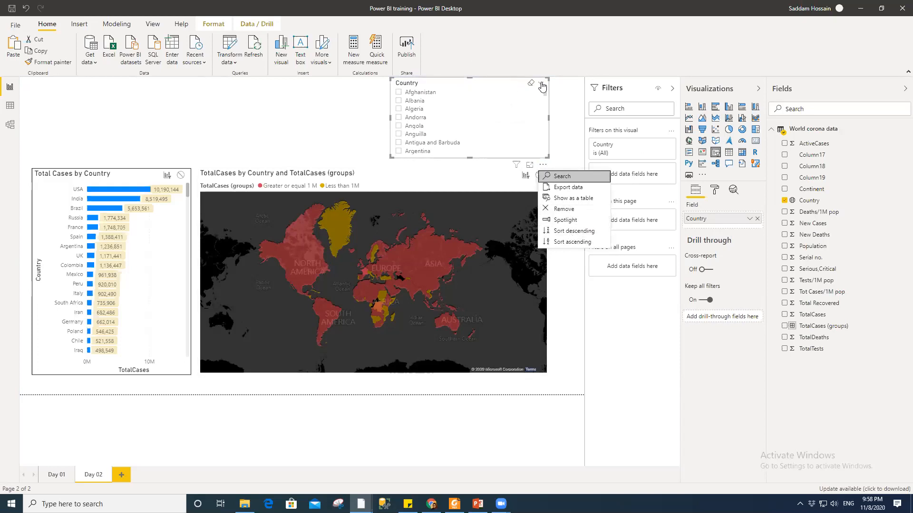
{"action": "left_click", "coordinate": [542, 86]}
{"action": "left_click", "coordinate": [542, 86]}
{"action": "left_click", "coordinate": [503, 95]}
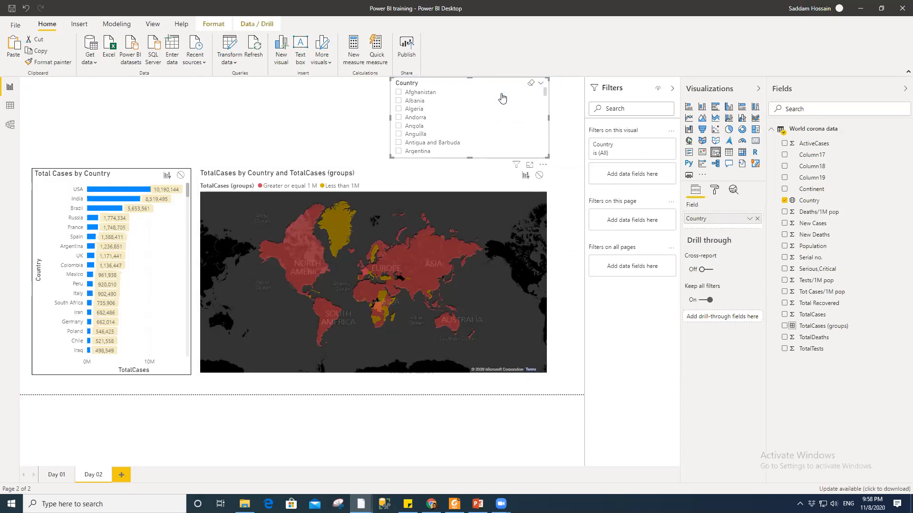
{"action": "left_click", "coordinate": [543, 165]}
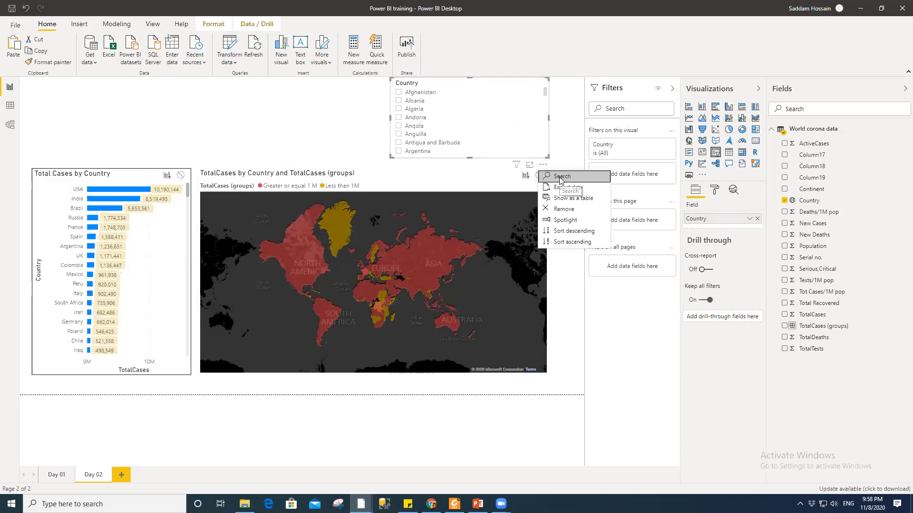
{"action": "left_click", "coordinate": [562, 177]}
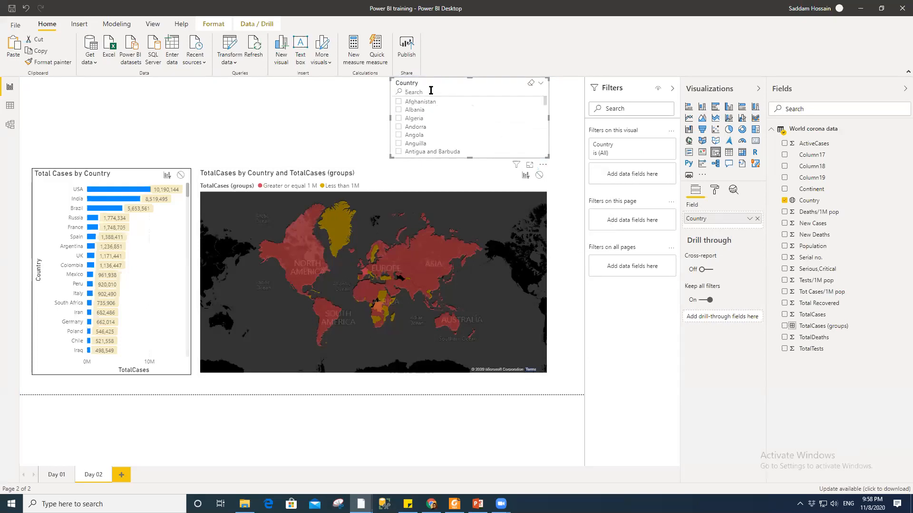
- Search the Country slicer for "bang" and filter the page's visuals to Bangladesh
{"action": "type", "text": "bang"}
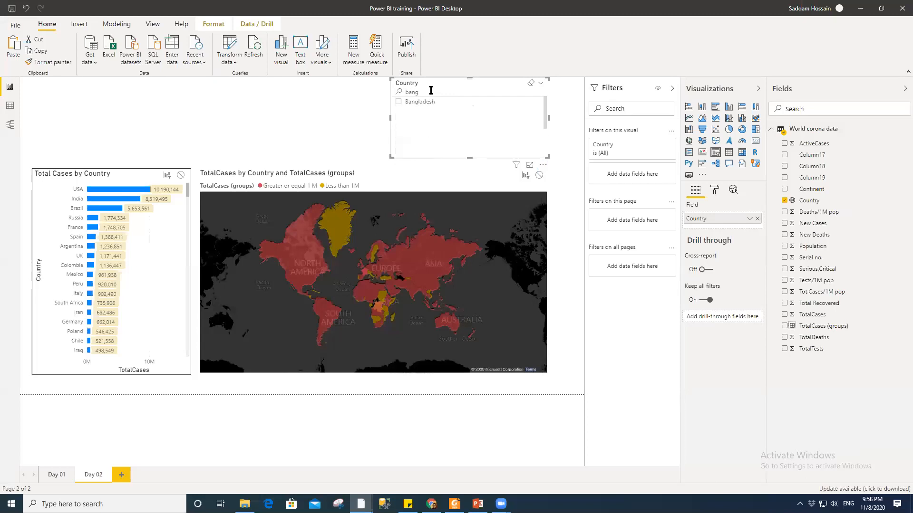
{"action": "left_click", "coordinate": [402, 104]}
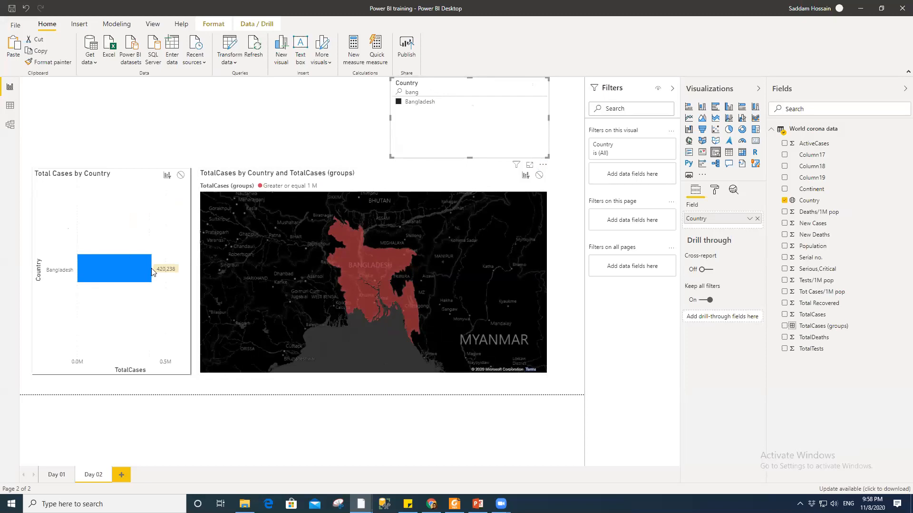
{"action": "mouse_move", "coordinate": [109, 272]}
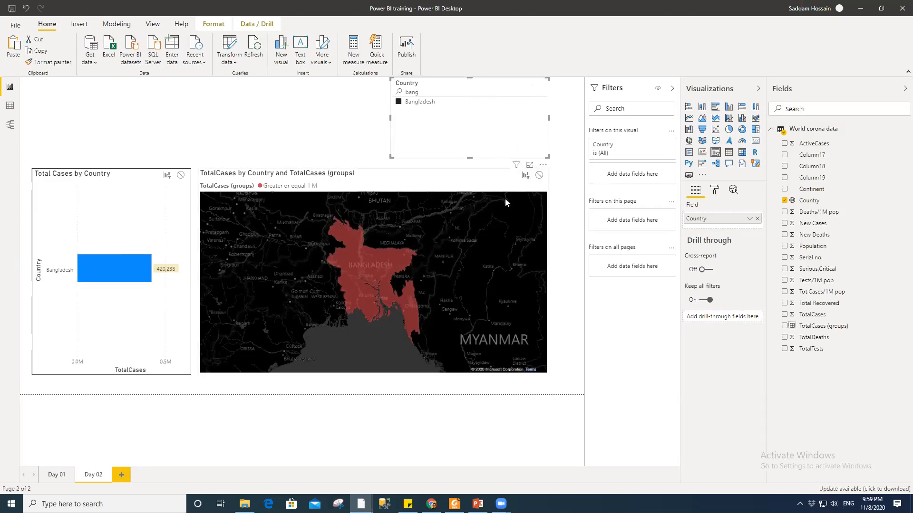
- Set the slicer's interaction with the map to None and switch it back to Filter
{"action": "left_click", "coordinate": [539, 175]}
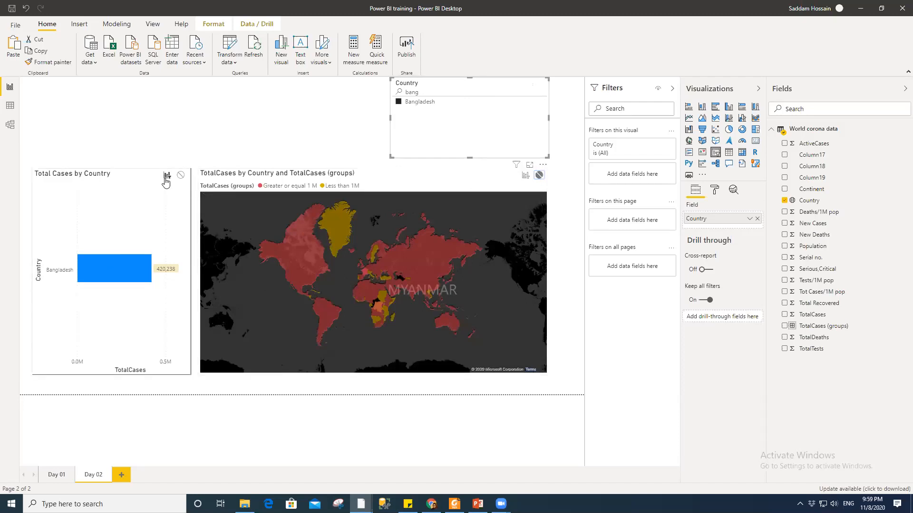
{"action": "left_click", "coordinate": [526, 176]}
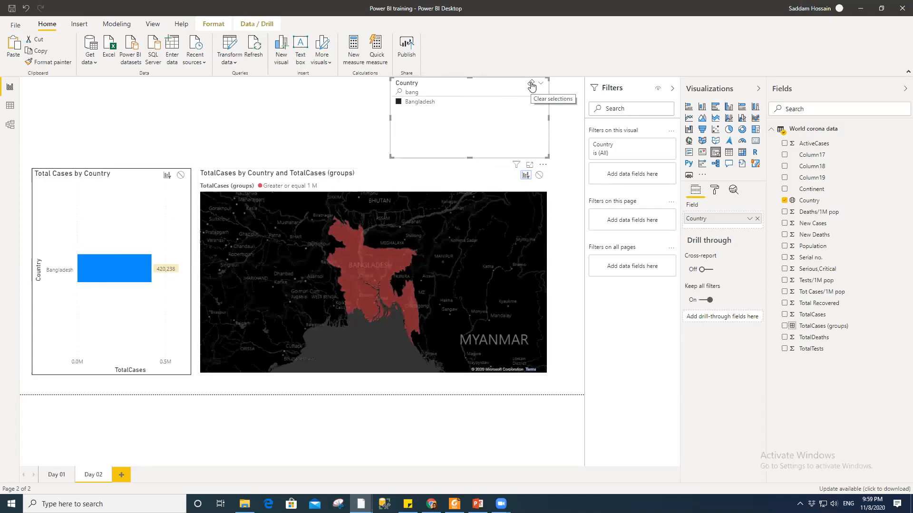
- Clear the Country slicer's selection and empty its search text
{"action": "left_click", "coordinate": [531, 84]}
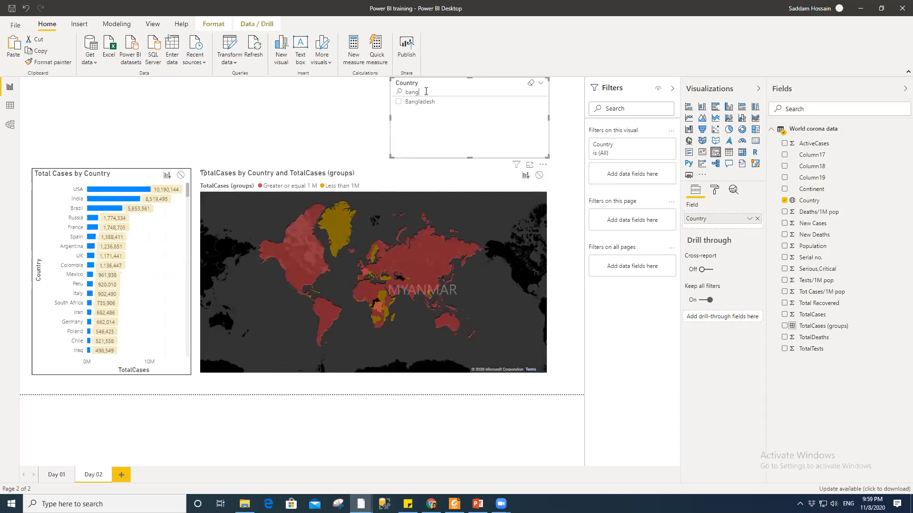
{"action": "key", "text": "BackSpace"}
{"action": "key", "text": "BackSpace"}
{"action": "key", "text": "BackSpace"}
{"action": "key", "text": "BackSpace"}
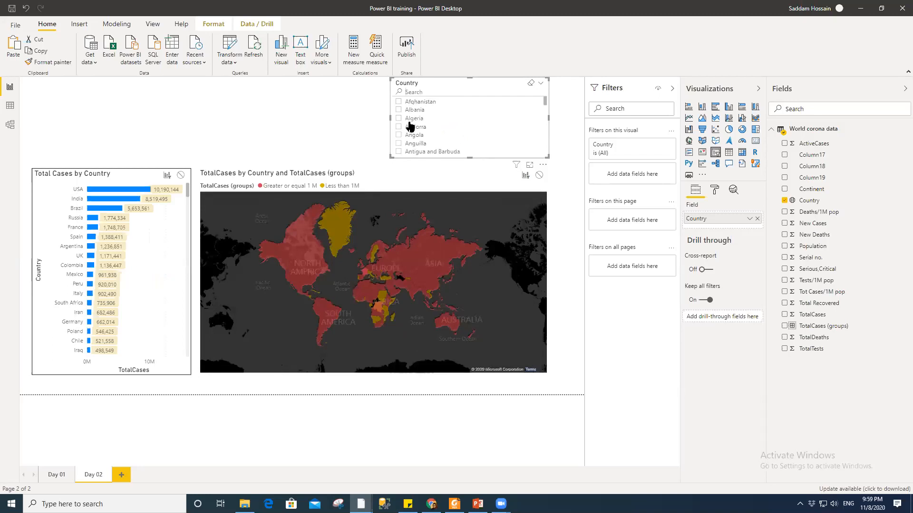
- Change the Country slicer to the Dropdown style and reduce its height to fit the single row
{"action": "left_click", "coordinate": [541, 84]}
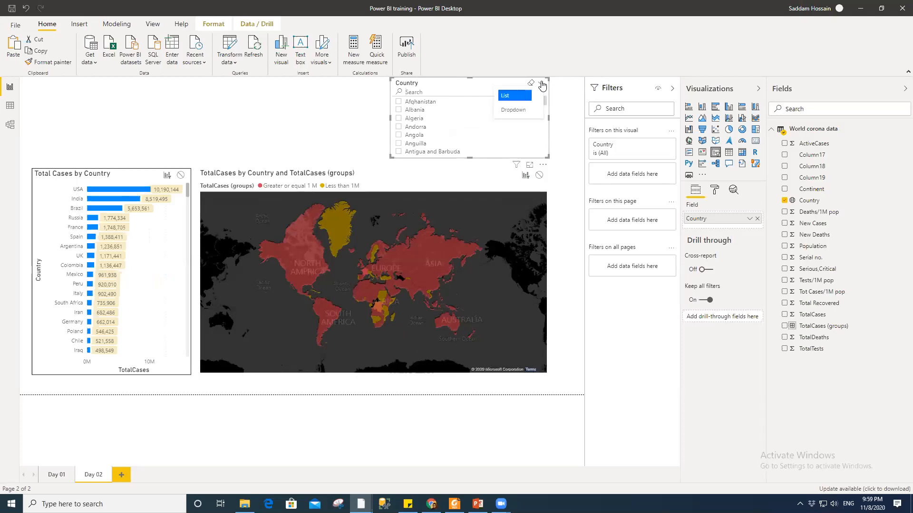
{"action": "left_click", "coordinate": [511, 111]}
{"action": "left_click_drag", "start_coordinate": [470, 157], "coordinate": [475, 110]}
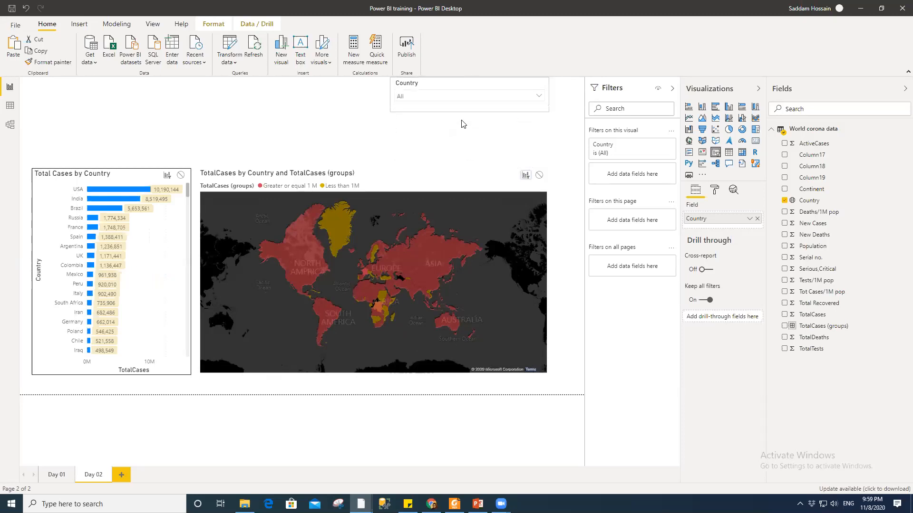
{"action": "left_click", "coordinate": [468, 125]}
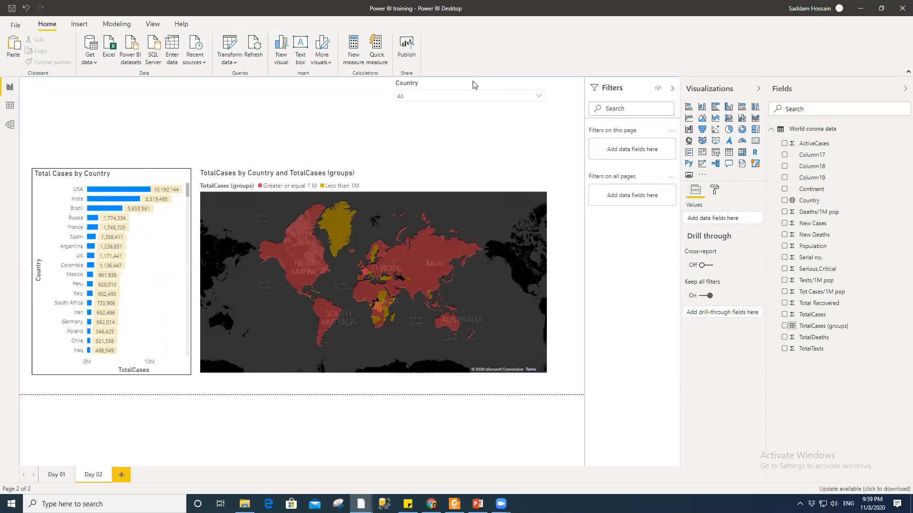
- Move the Country slicer to the page's right edge and look through its dropdown list of countries
{"action": "left_click_drag", "start_coordinate": [486, 85], "coordinate": [495, 85]}
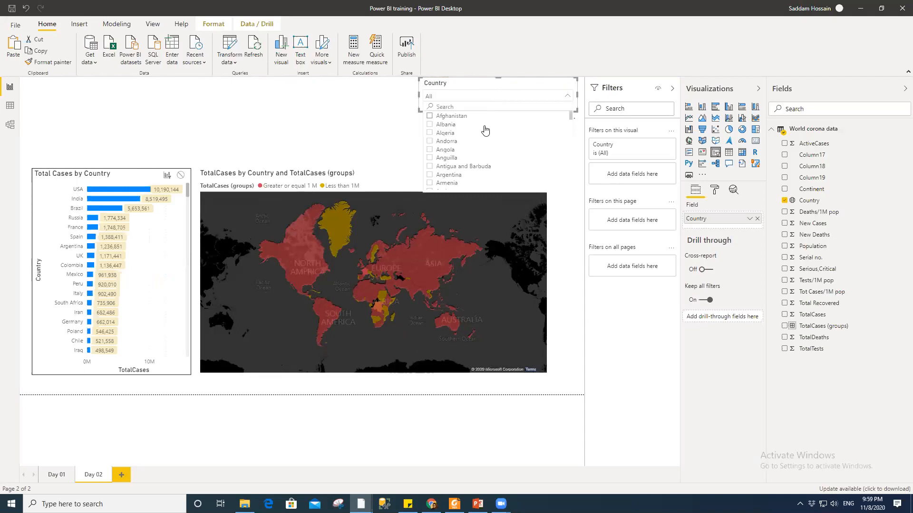
{"action": "scroll", "coordinate": [470, 143], "scroll_direction": "down", "scroll_amount": 3}
{"action": "left_click", "coordinate": [447, 97]}
{"action": "left_click", "coordinate": [336, 114]}
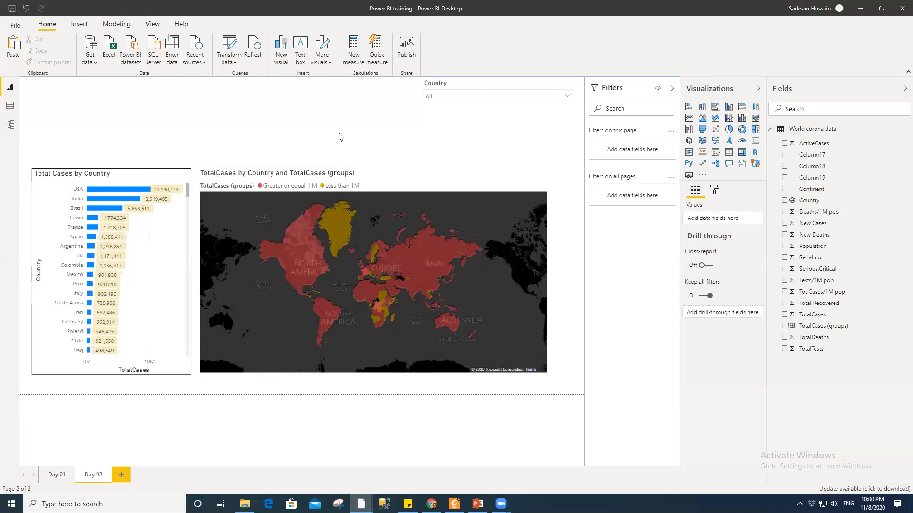
- Filter the chart and map to both Afghanistan and Albania with the Country slicer
{"action": "left_click", "coordinate": [454, 97]}
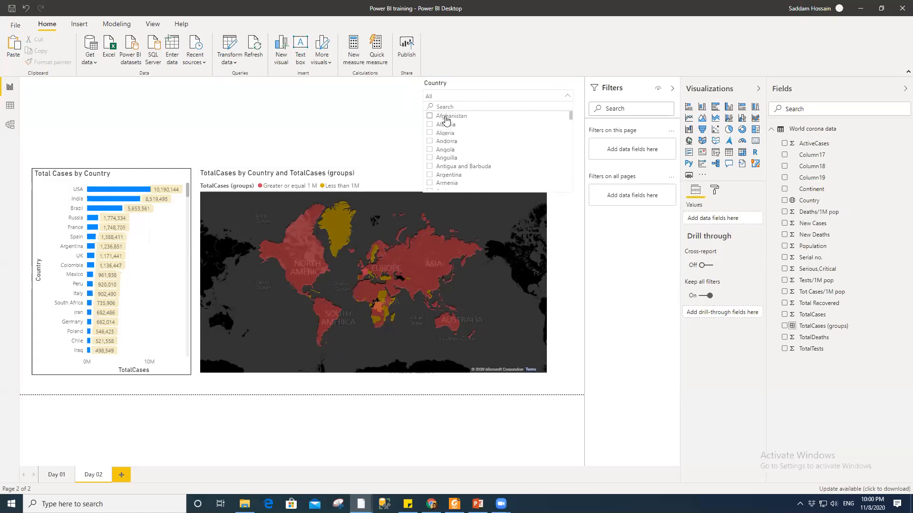
{"action": "left_click", "coordinate": [446, 118]}
{"action": "left_click", "coordinate": [444, 125], "text": "ctrl"}
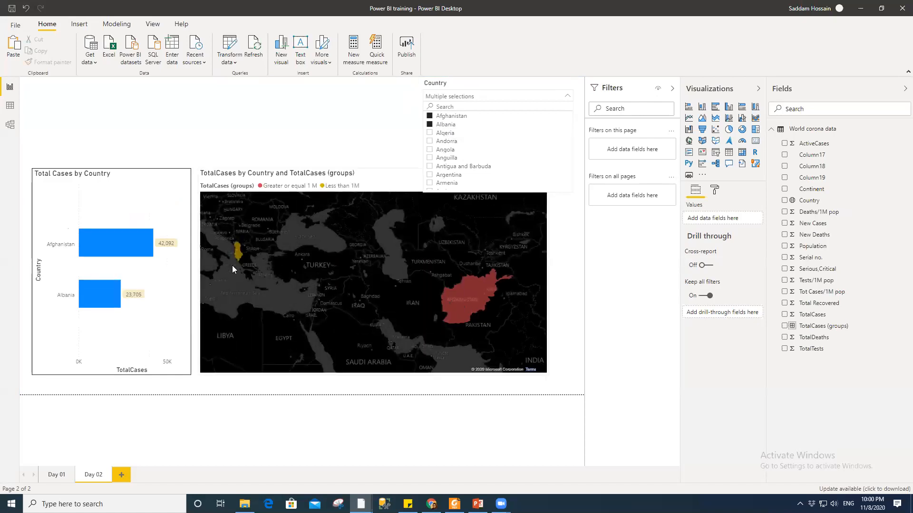
- Narrow the Country slicer to Afghanistan alone, switch it to Albania, and deselect it to return to all countries
{"action": "left_click", "coordinate": [437, 125]}
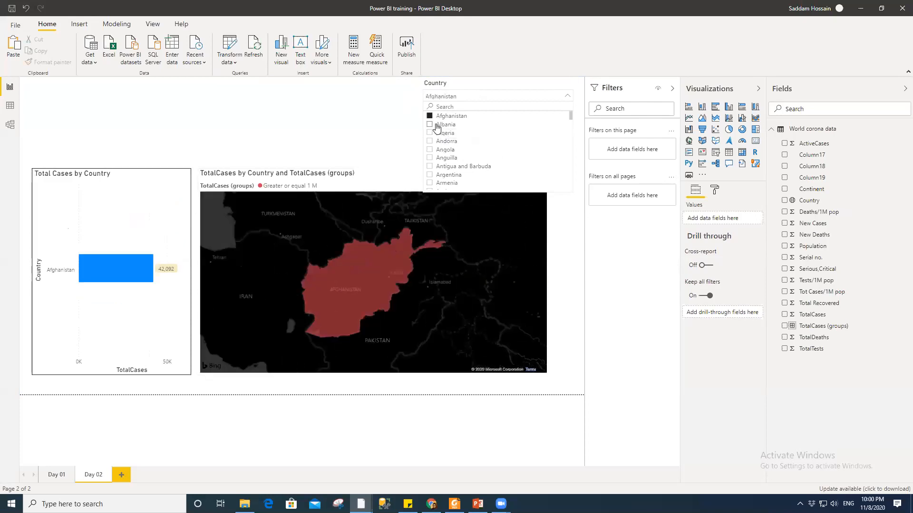
{"action": "left_click", "coordinate": [436, 126]}
{"action": "left_click", "coordinate": [436, 126]}
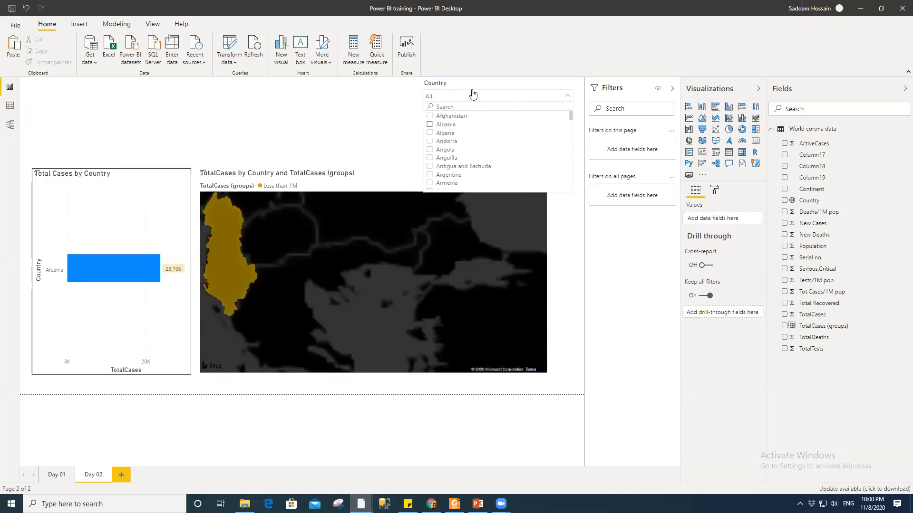
{"action": "left_click", "coordinate": [482, 93]}
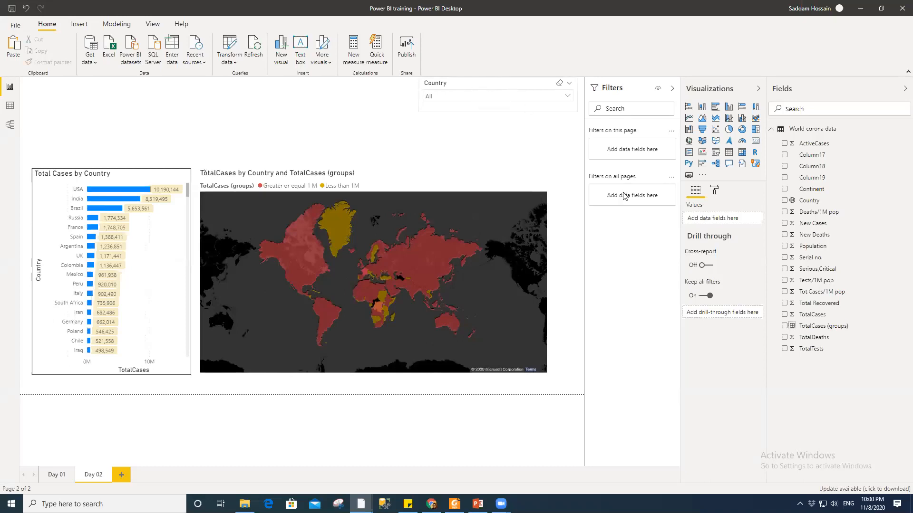
- Expand the slicer's visual-level Country filter and examine its filter type and list of countries
{"action": "left_click", "coordinate": [490, 88]}
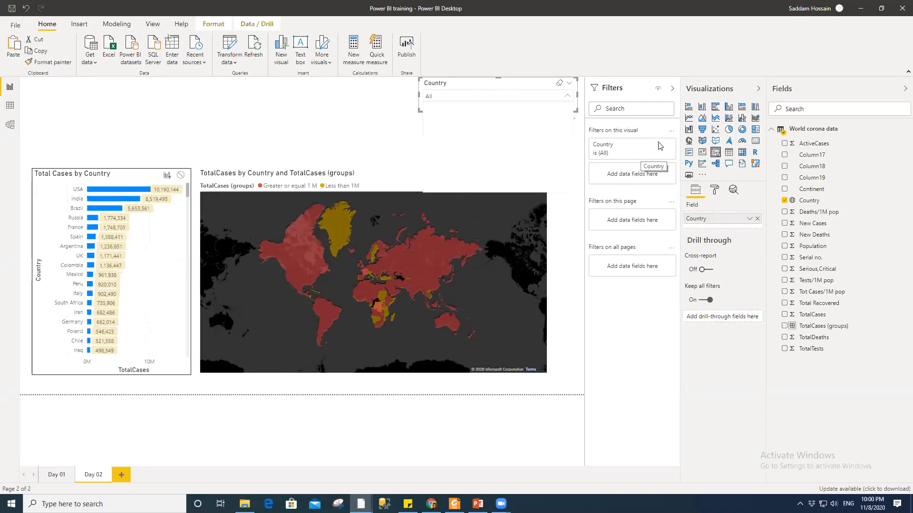
{"action": "left_click", "coordinate": [507, 88]}
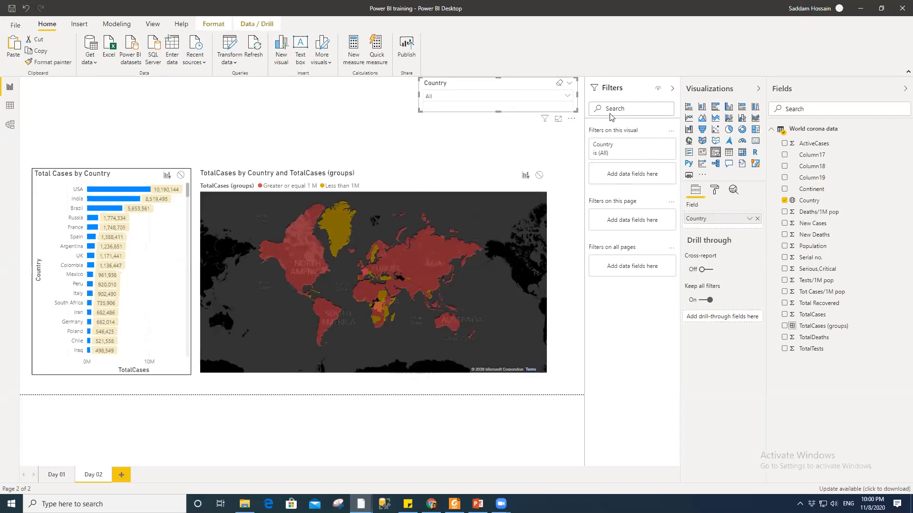
{"action": "left_click", "coordinate": [658, 147]}
{"action": "scroll", "coordinate": [616, 241], "scroll_direction": "down", "scroll_amount": 1}
{"action": "scroll", "coordinate": [616, 241], "scroll_direction": "down", "scroll_amount": 12}
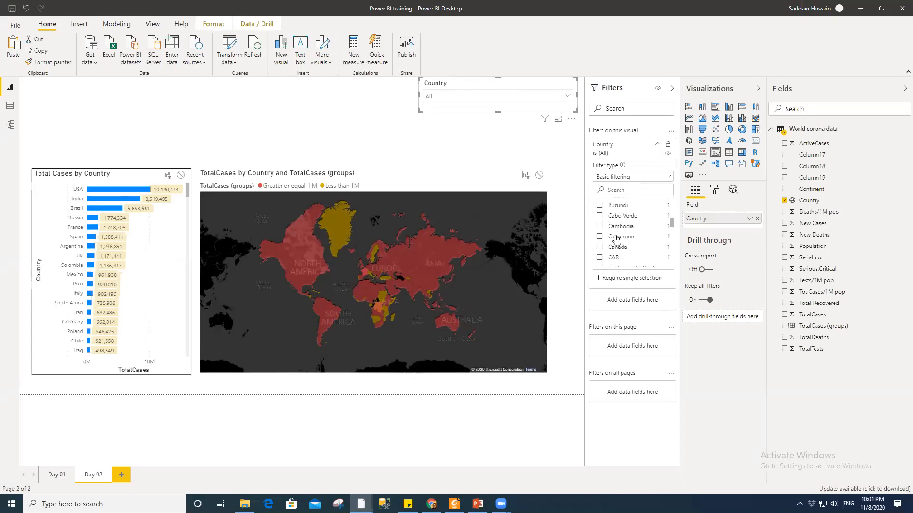
{"action": "scroll", "coordinate": [616, 241], "scroll_direction": "up", "scroll_amount": 10}
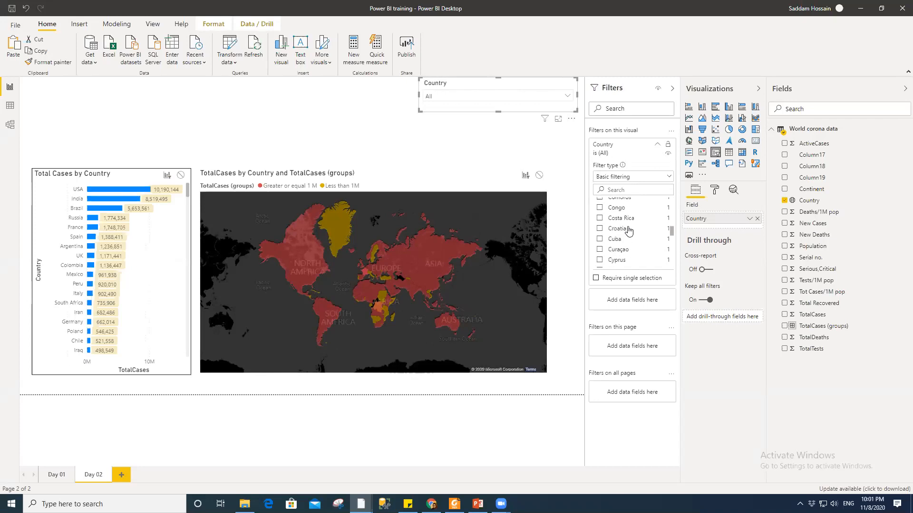
{"action": "scroll", "coordinate": [628, 231], "scroll_direction": "up", "scroll_amount": 5}
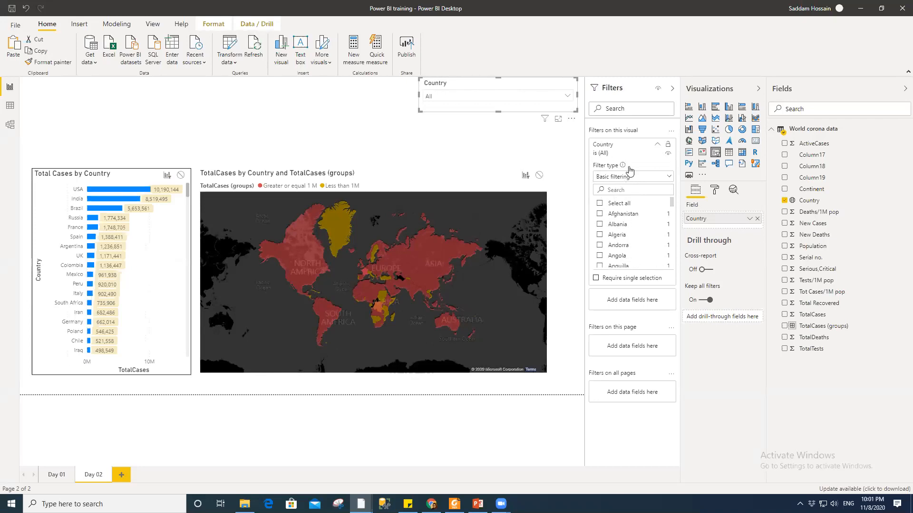
- Check the filter types offered by the slicer's visual-level Country filter, and try excluding Albania from all countries before including it again
{"action": "left_click", "coordinate": [649, 177]}
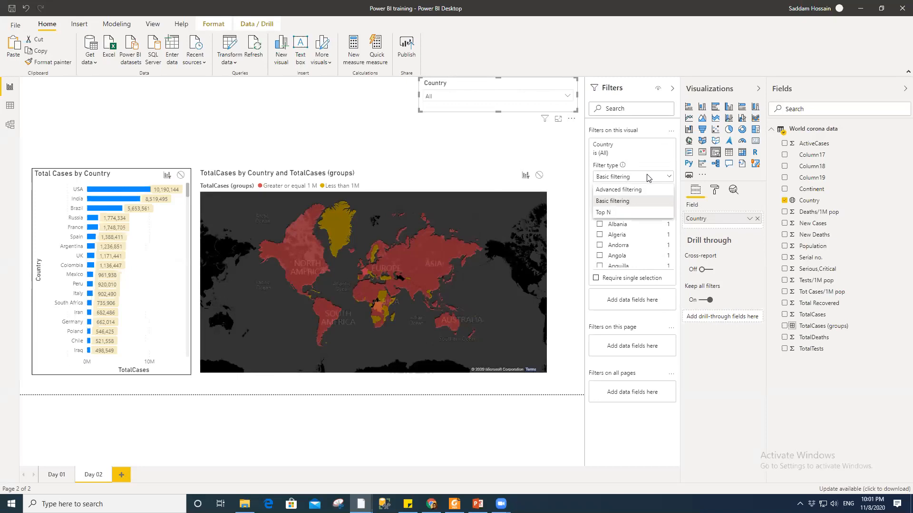
{"action": "left_click", "coordinate": [322, 104]}
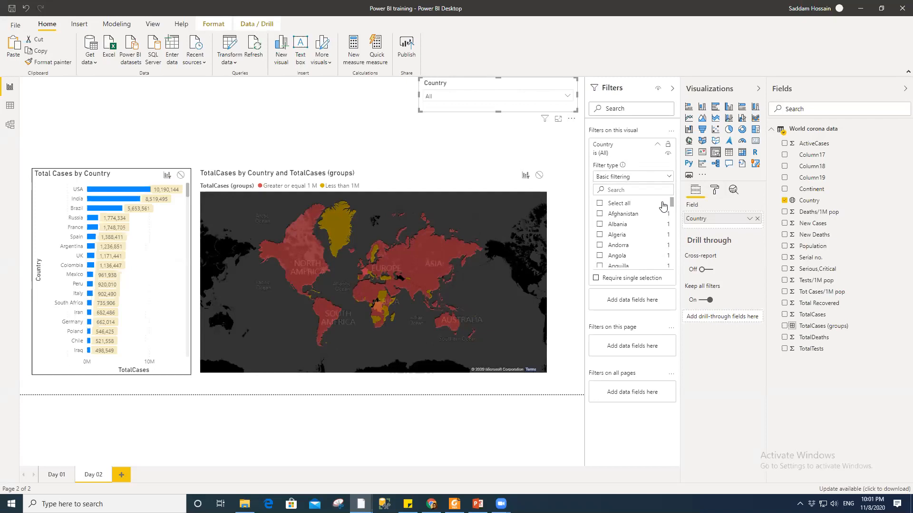
{"action": "left_click", "coordinate": [610, 204]}
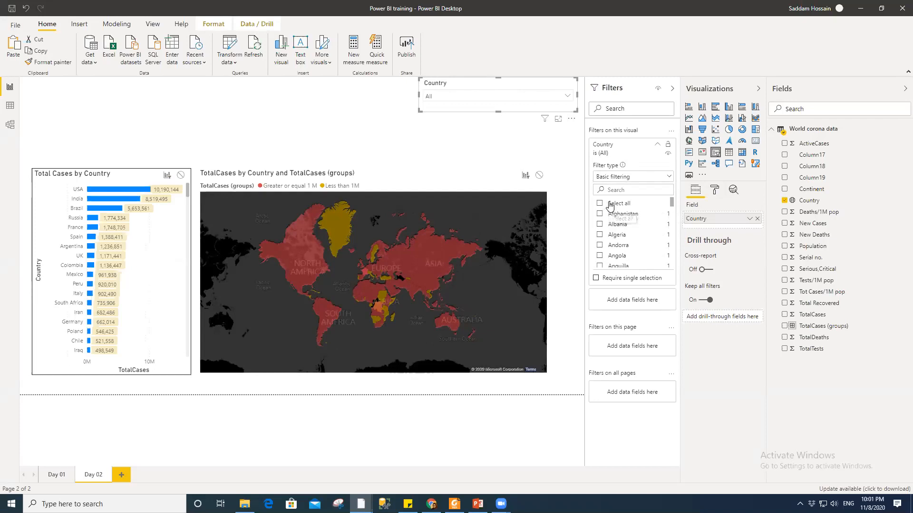
{"action": "left_click", "coordinate": [600, 225]}
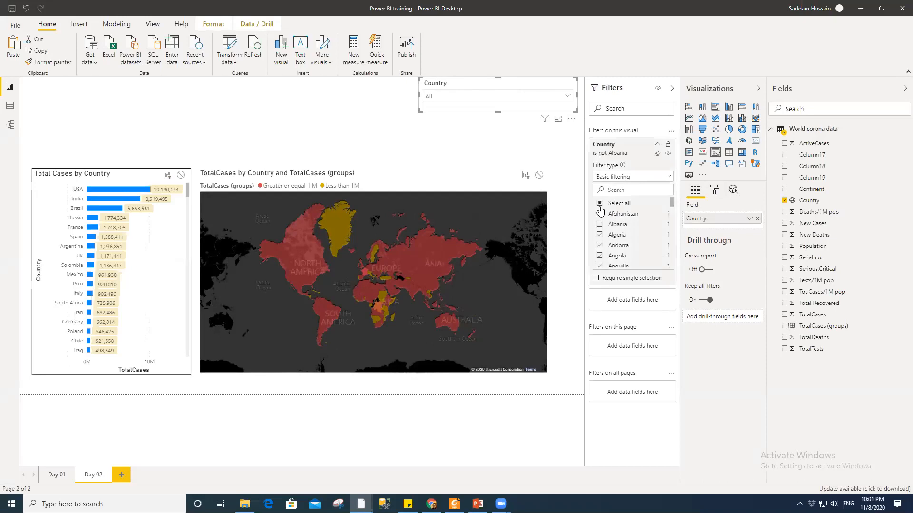
{"action": "left_click", "coordinate": [599, 225]}
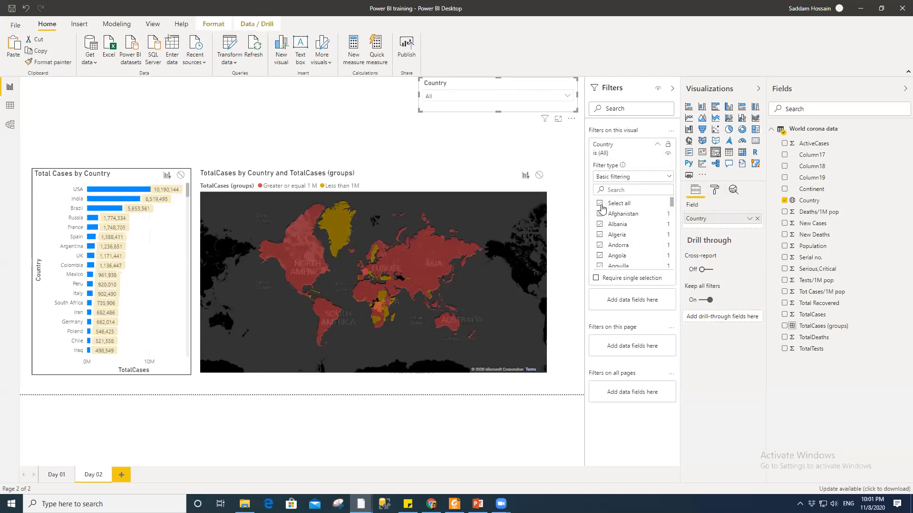
{"action": "left_click", "coordinate": [657, 144]}
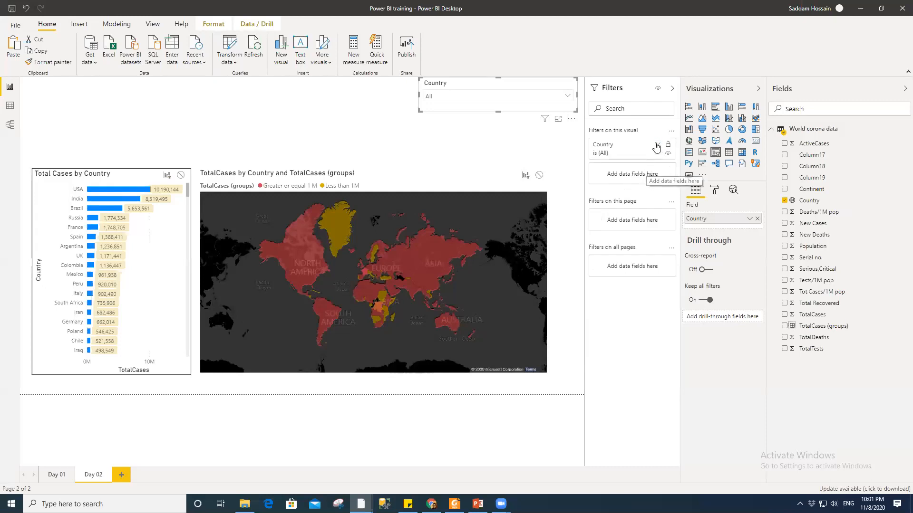
{"action": "left_click", "coordinate": [657, 145]}
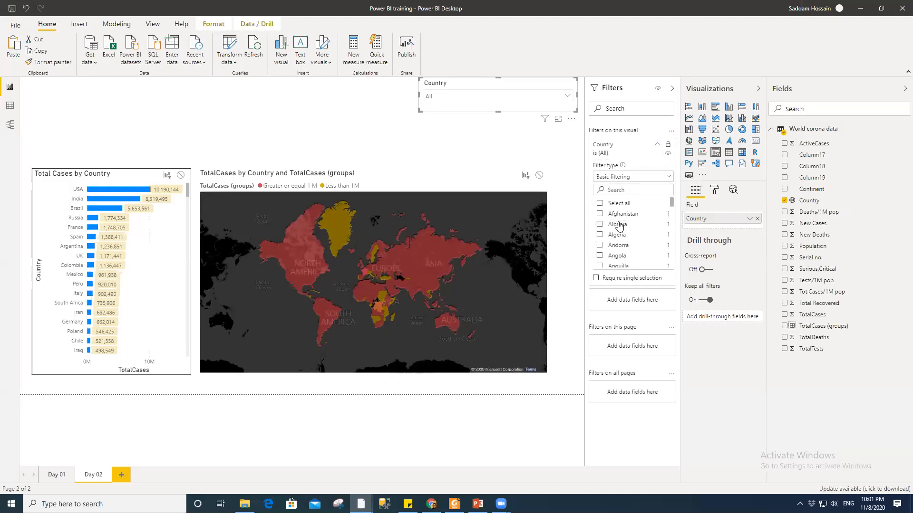
- Filter the chart and map to Afghanistan with the Country slicer, and deselect it to return to all countries
{"action": "left_click", "coordinate": [489, 90]}
{"action": "left_click", "coordinate": [486, 94]}
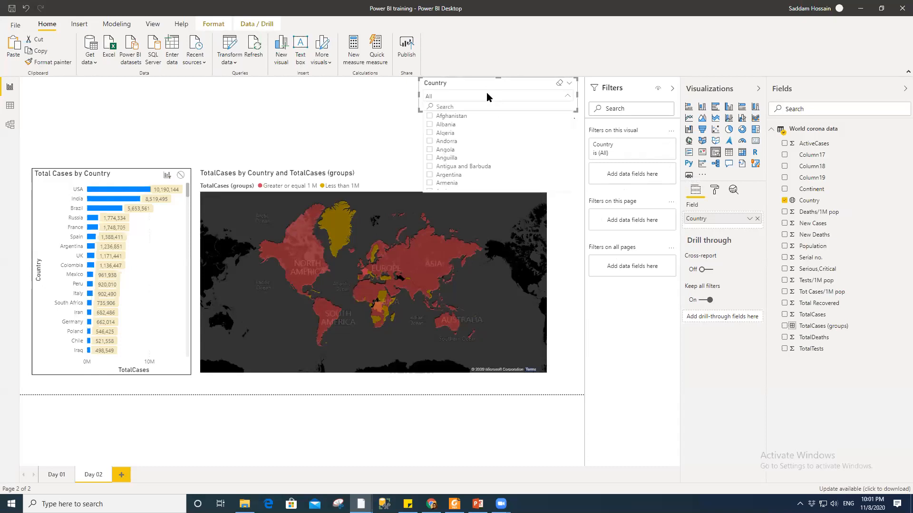
{"action": "left_click", "coordinate": [451, 117]}
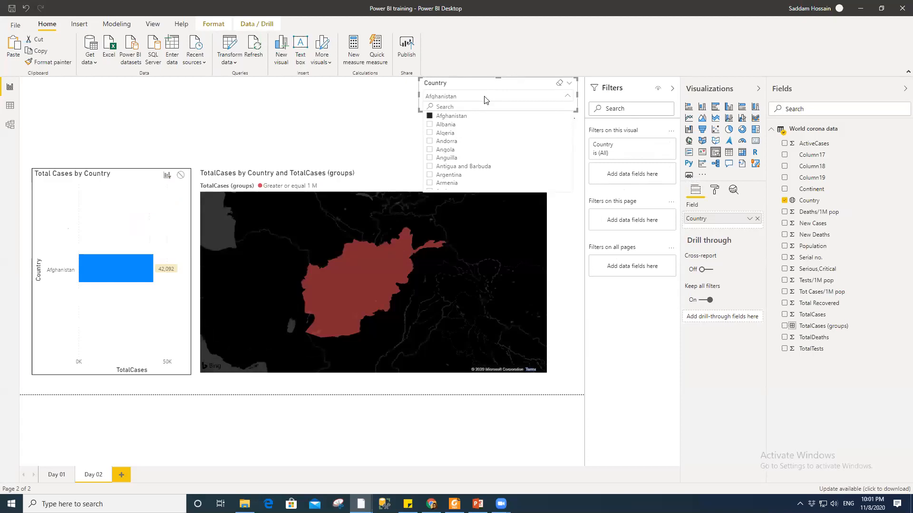
{"action": "left_click", "coordinate": [484, 99]}
{"action": "left_click", "coordinate": [364, 108]}
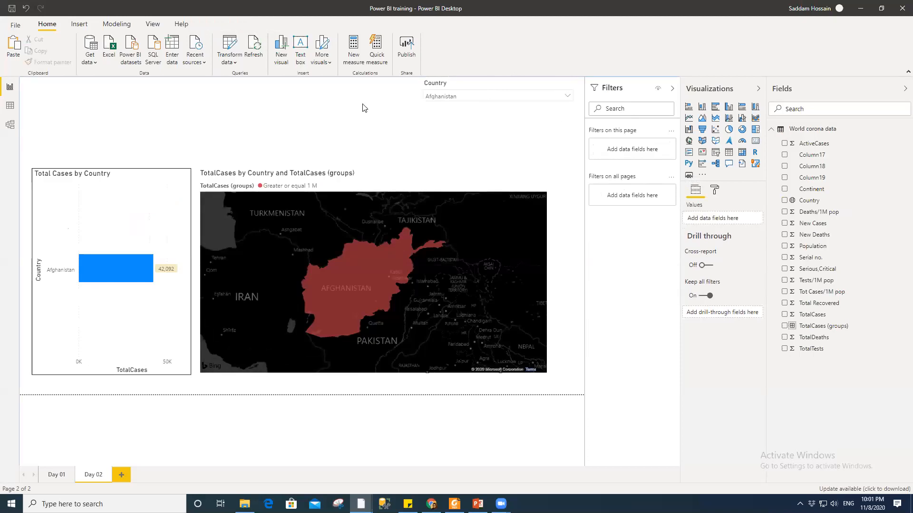
{"action": "left_click", "coordinate": [444, 96]}
{"action": "left_click", "coordinate": [444, 116]}
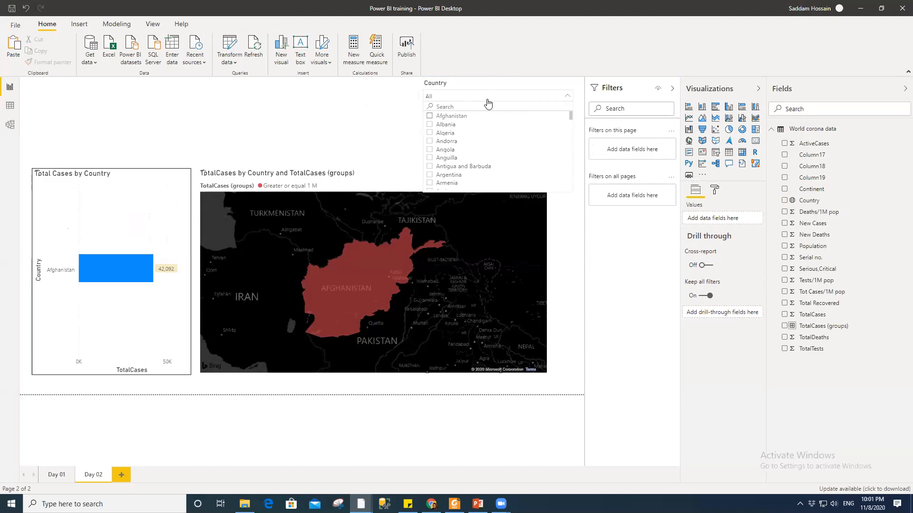
{"action": "left_click", "coordinate": [320, 117]}
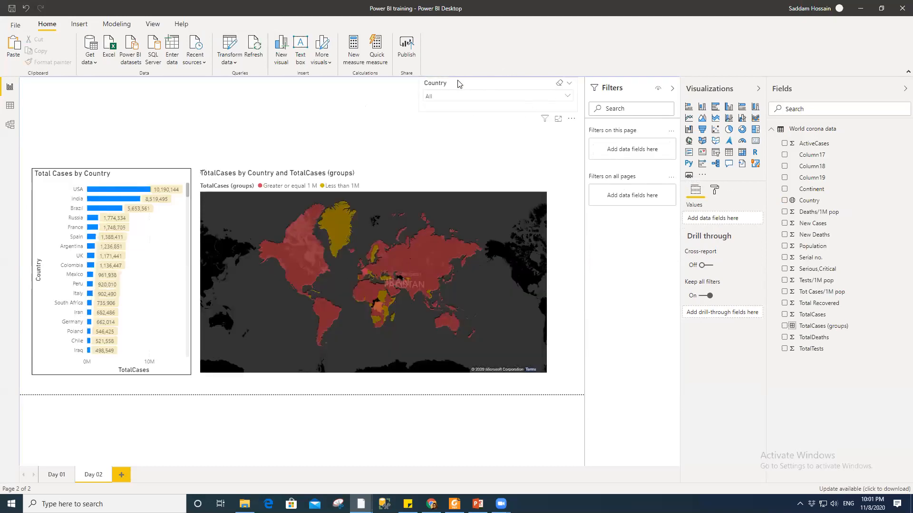
- Enable the "Select all" option in the Country slicer's selection controls, keeping multi-select with CTRL on
{"action": "left_click", "coordinate": [479, 92]}
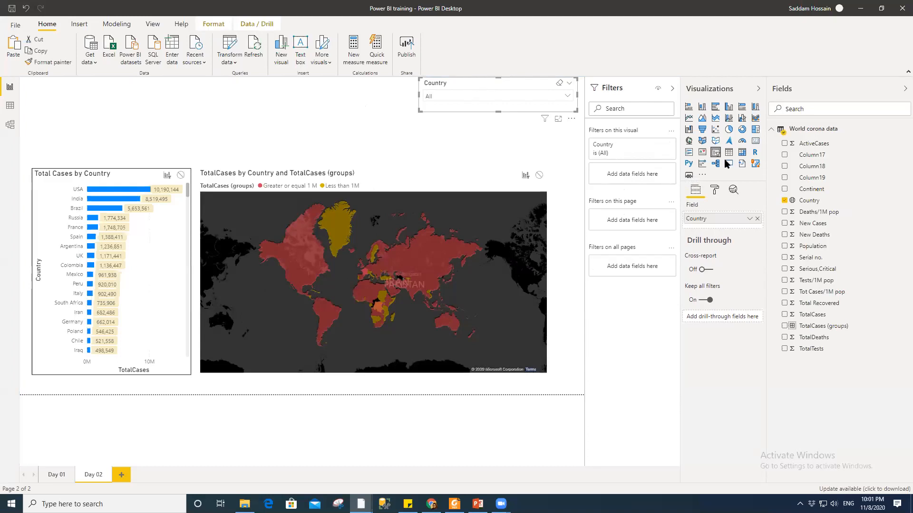
{"action": "left_click", "coordinate": [715, 191]}
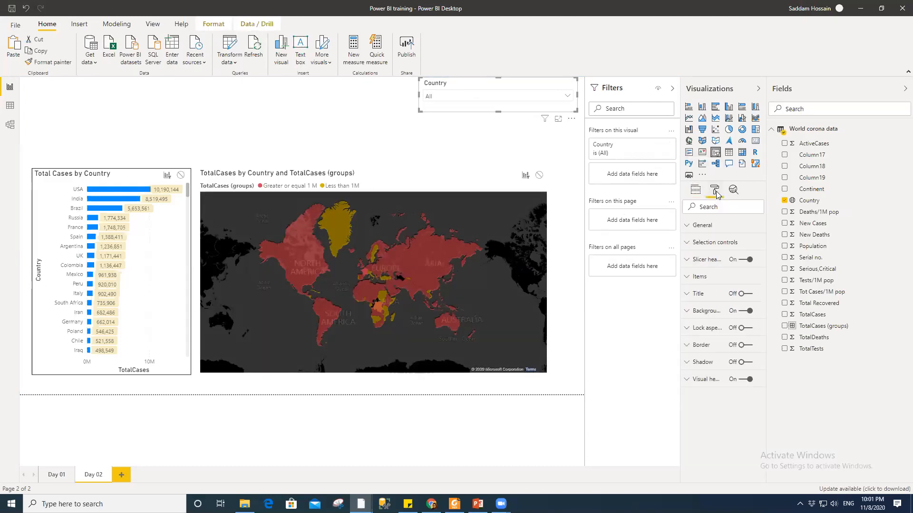
{"action": "left_click", "coordinate": [702, 243]}
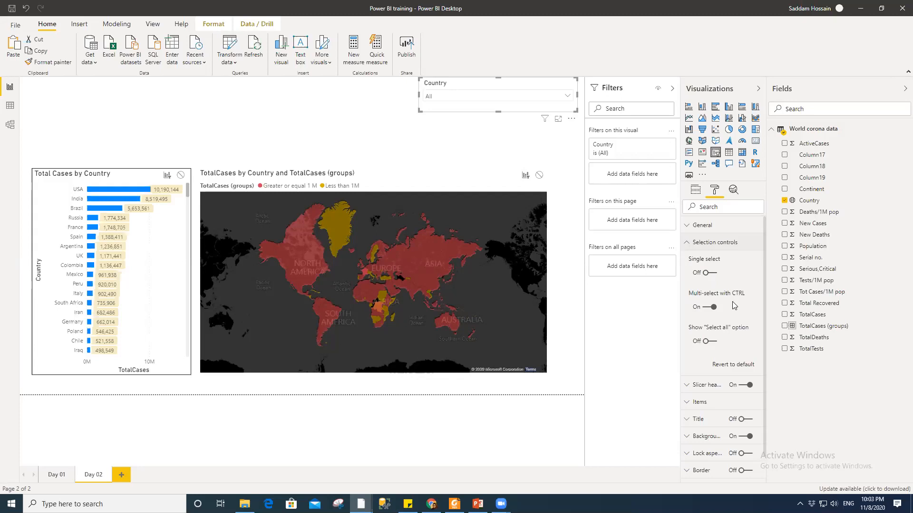
{"action": "left_click", "coordinate": [710, 308]}
{"action": "left_click", "coordinate": [712, 308]}
{"action": "left_click", "coordinate": [709, 341]}
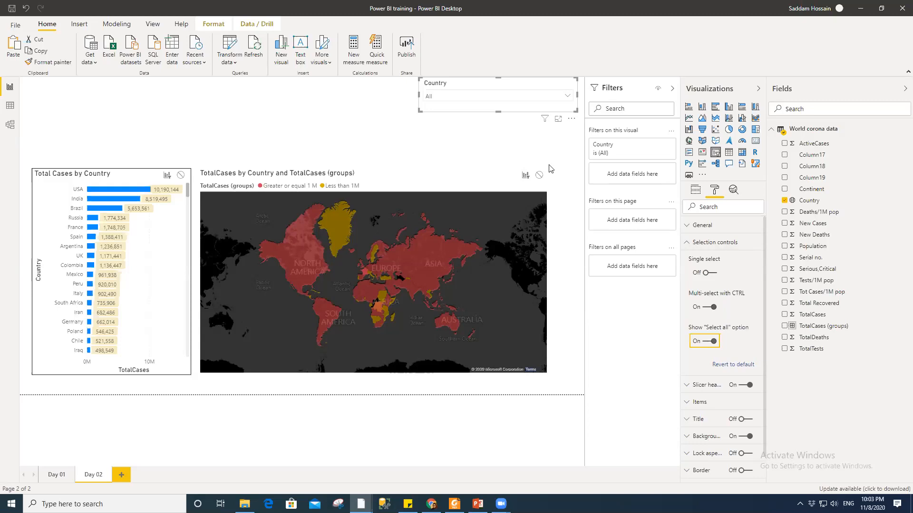
- Test the Country slicer's Select all entry after picking Afghanistan, and clear the selection
{"action": "left_click", "coordinate": [496, 98]}
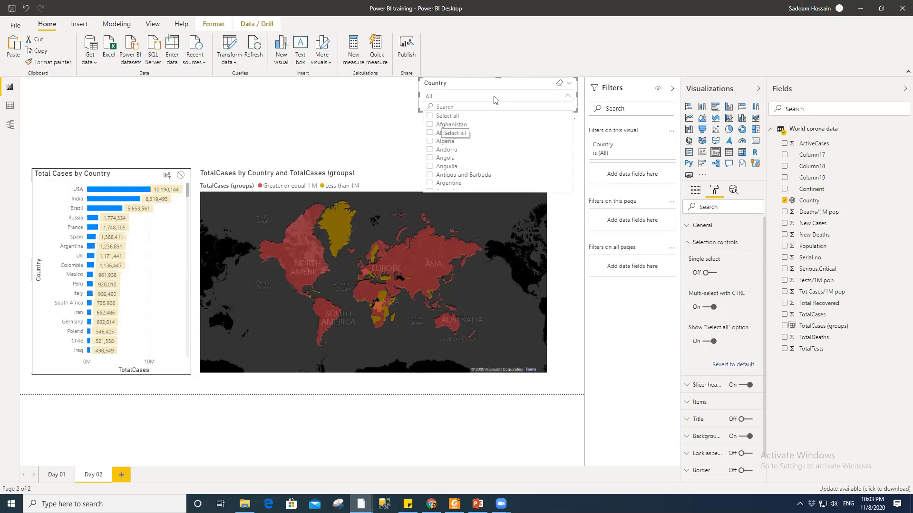
{"action": "left_click", "coordinate": [506, 98]}
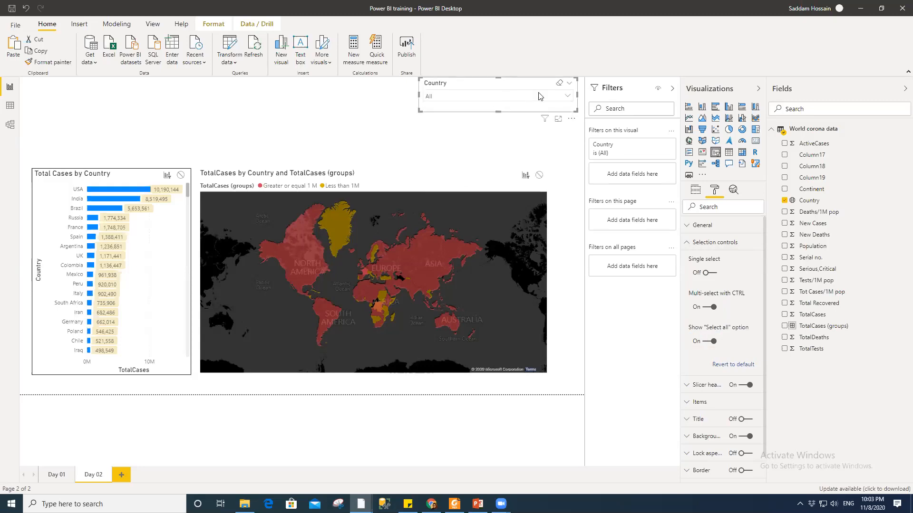
{"action": "left_click", "coordinate": [457, 96]}
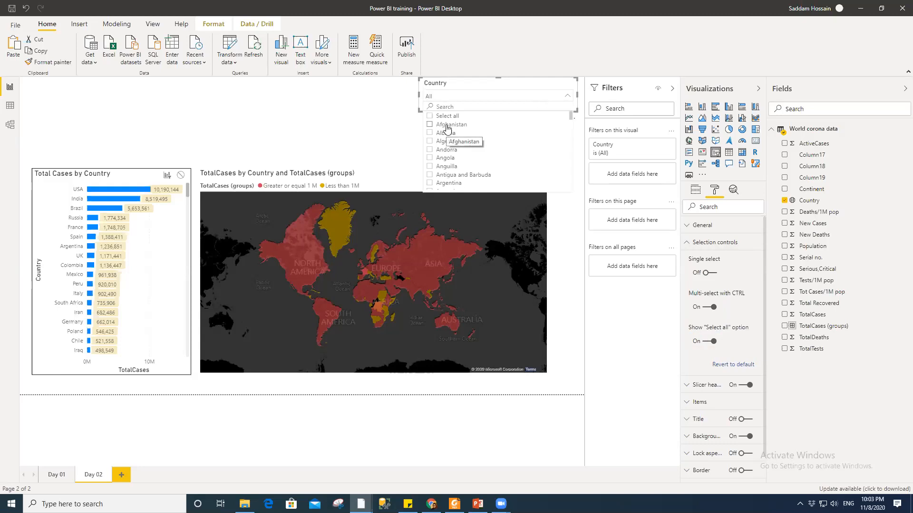
{"action": "left_click", "coordinate": [445, 124]}
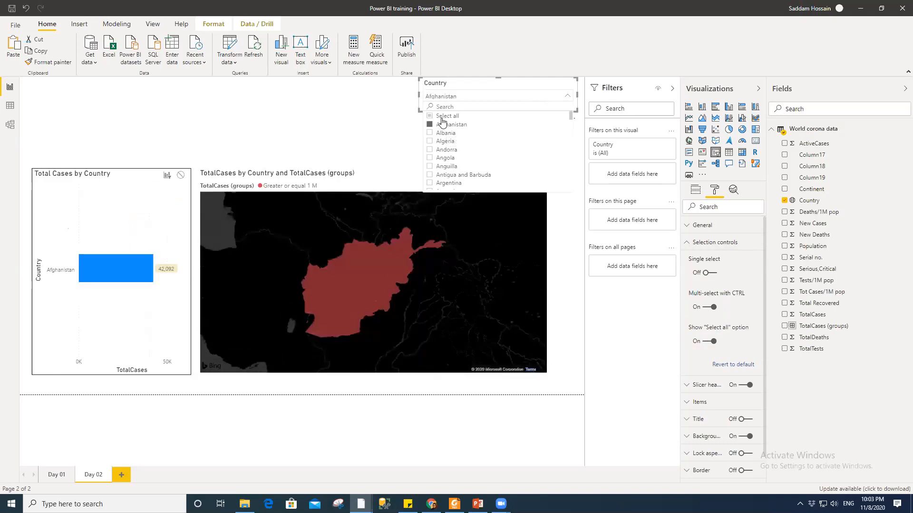
{"action": "left_click", "coordinate": [441, 118]}
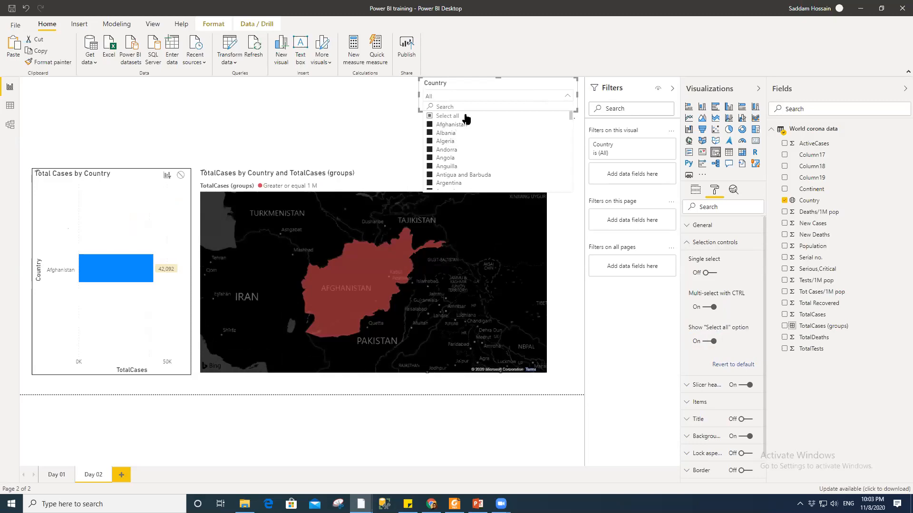
{"action": "left_click", "coordinate": [429, 117]}
{"action": "left_click", "coordinate": [429, 116]}
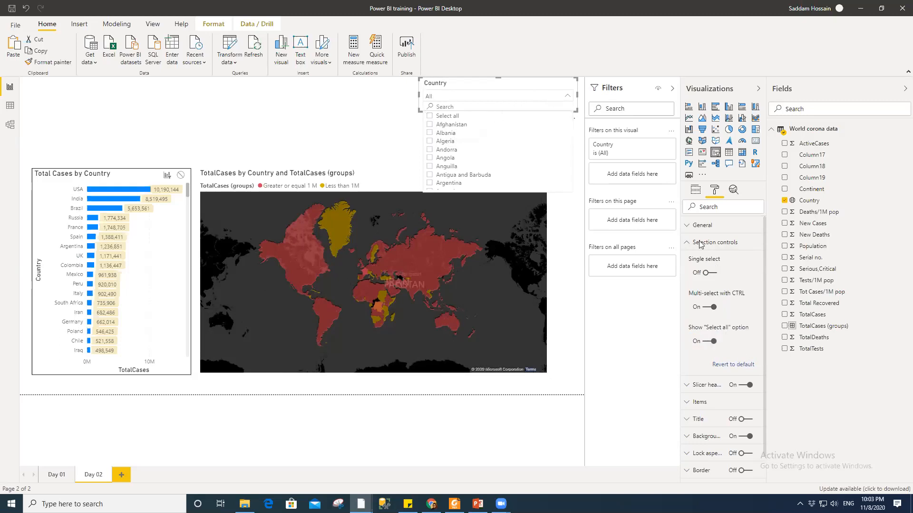
{"action": "left_click", "coordinate": [538, 98]}
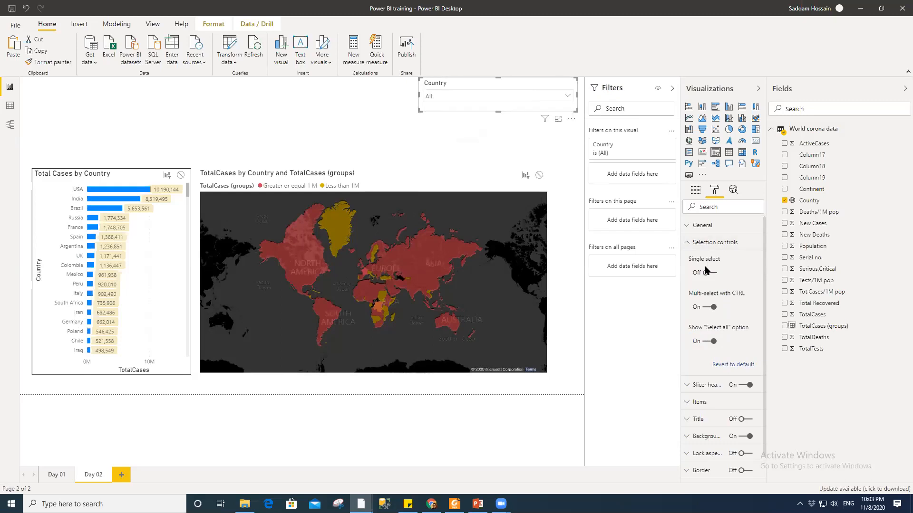
- Turn off the Country slicer's header and reduce the slicer's height to fit the dropdown
{"action": "left_click", "coordinate": [698, 244]}
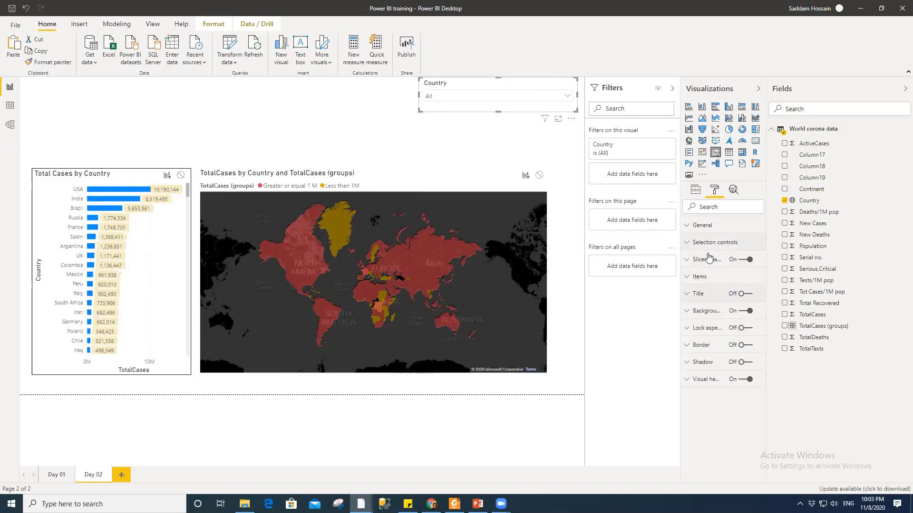
{"action": "left_click", "coordinate": [706, 261]}
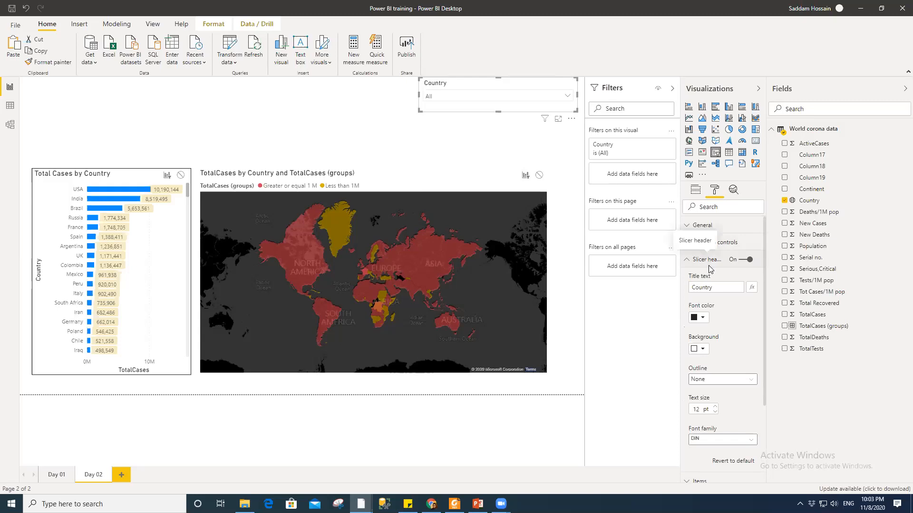
{"action": "left_click", "coordinate": [745, 261]}
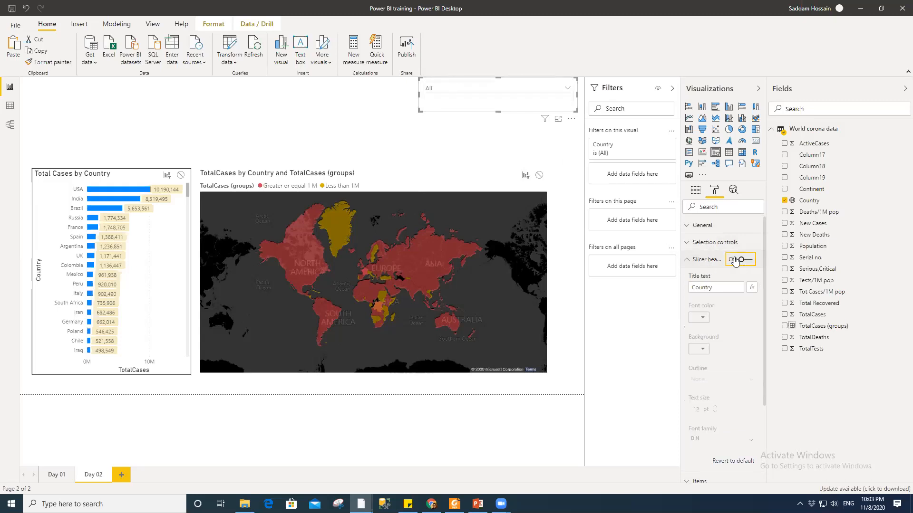
{"action": "left_click", "coordinate": [747, 260]}
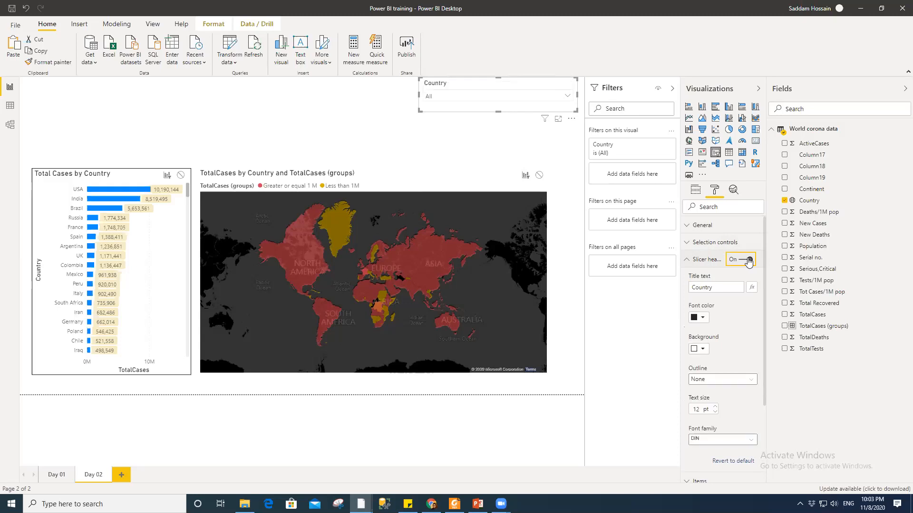
{"action": "left_click", "coordinate": [748, 260]}
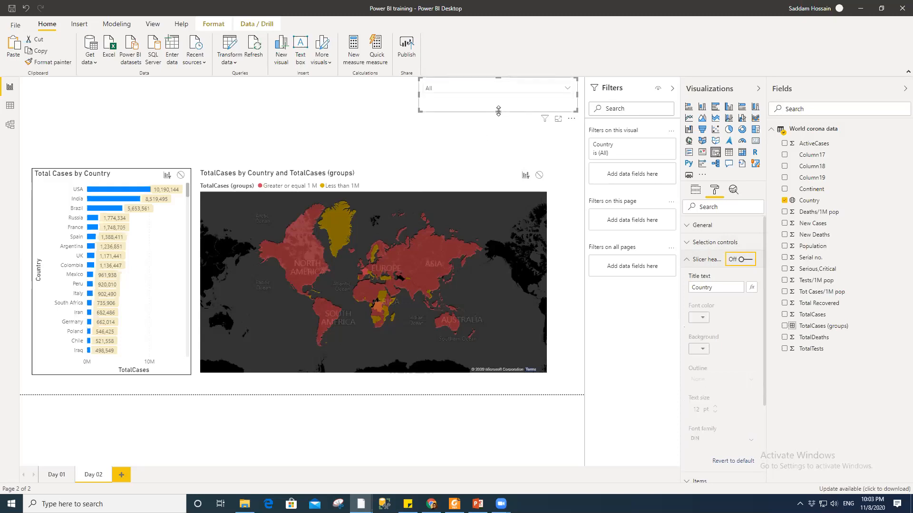
{"action": "left_click_drag", "start_coordinate": [498, 102], "coordinate": [499, 101]}
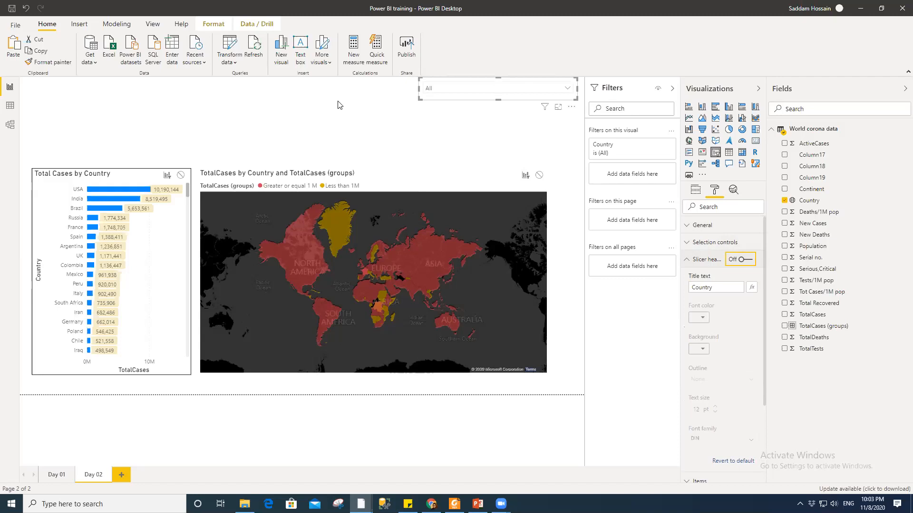
- Look through the country list in the headerless slicer's dropdown
{"action": "left_click", "coordinate": [530, 125]}
{"action": "left_click", "coordinate": [524, 89]}
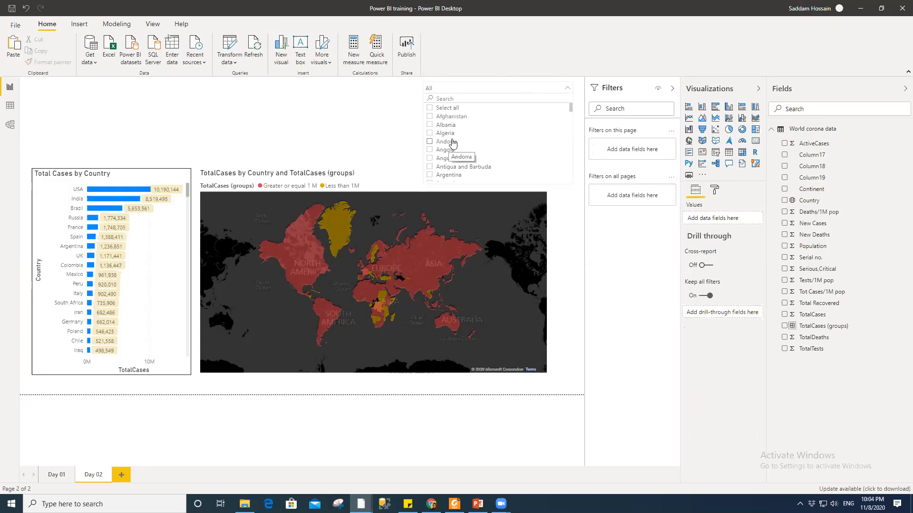
{"action": "scroll", "coordinate": [468, 158], "scroll_direction": "down", "scroll_amount": 4}
{"action": "scroll", "coordinate": [469, 158], "scroll_direction": "up", "scroll_amount": 4}
{"action": "left_click", "coordinate": [485, 87]}
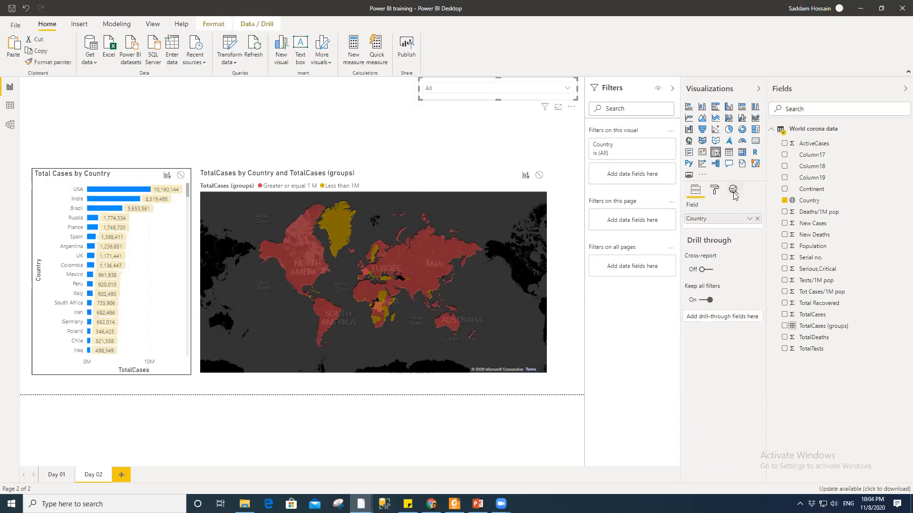
- Set the font color of the Country slicer's items to the purple theme color
{"action": "left_click", "coordinate": [714, 190]}
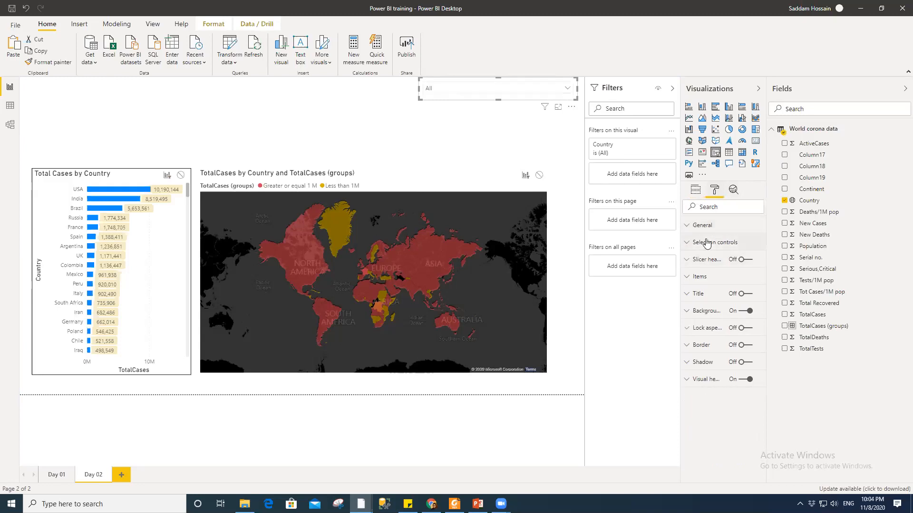
{"action": "left_click", "coordinate": [705, 280]}
{"action": "scroll", "coordinate": [706, 282], "scroll_direction": "down", "scroll_amount": 2}
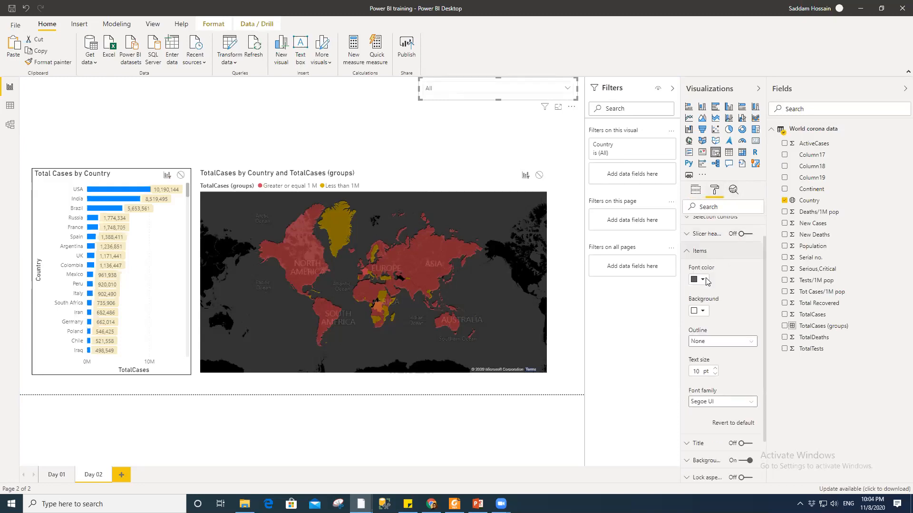
{"action": "left_click", "coordinate": [482, 93]}
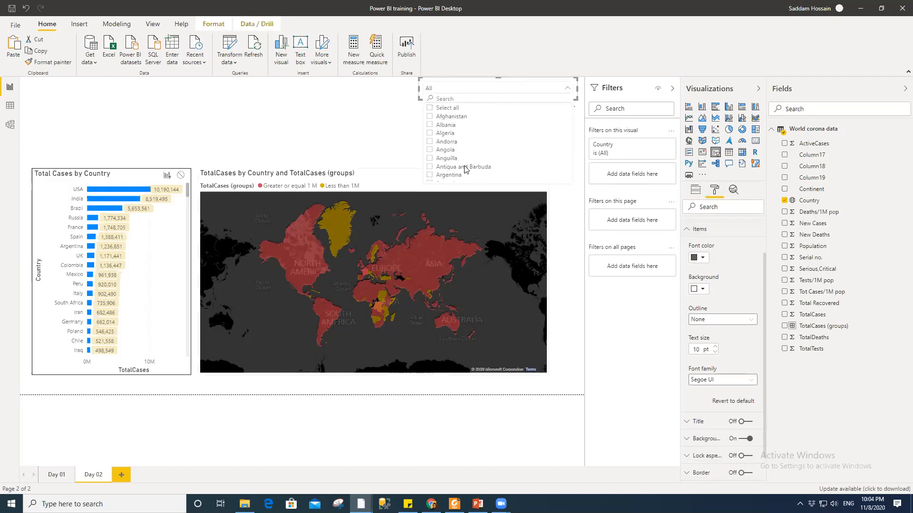
{"action": "left_click", "coordinate": [699, 257]}
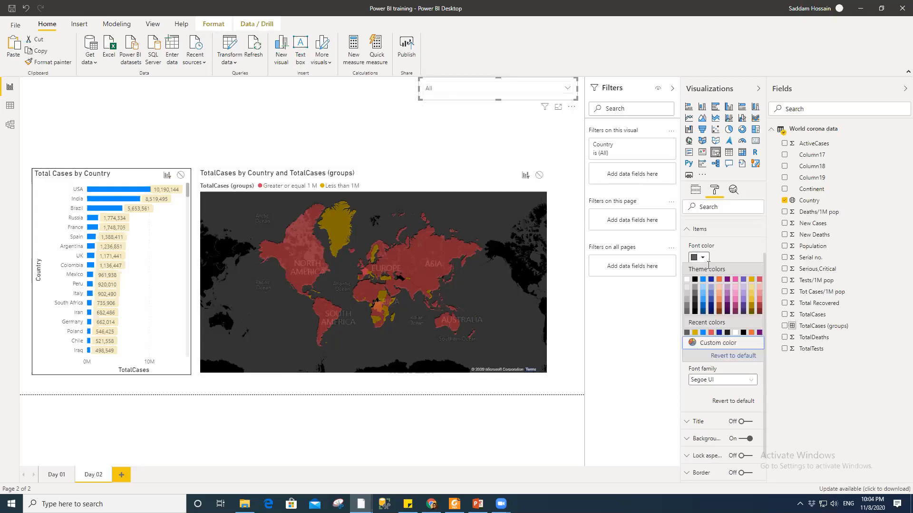
{"action": "left_click", "coordinate": [744, 292]}
{"action": "left_click", "coordinate": [702, 291]}
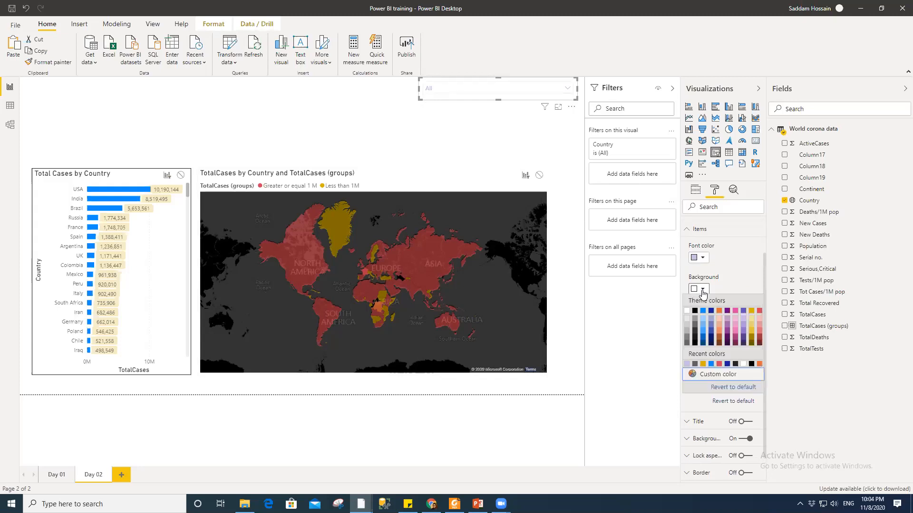
{"action": "left_click", "coordinate": [697, 260]}
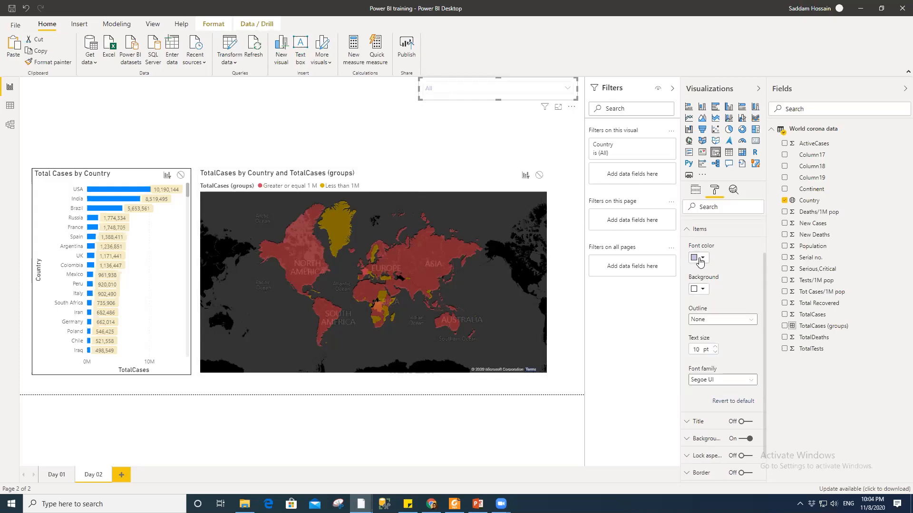
{"action": "left_click", "coordinate": [699, 259]}
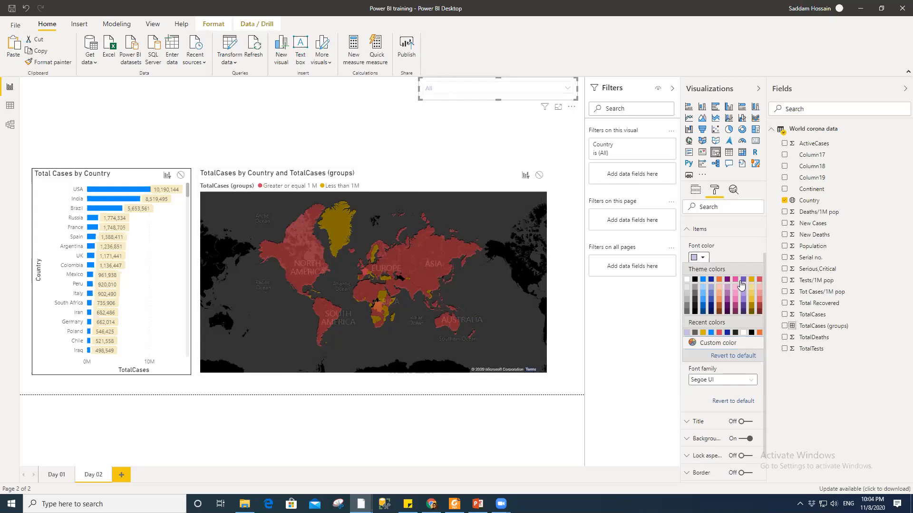
{"action": "left_click", "coordinate": [743, 280]}
- Set the background of the Country slicer's items to a light purple shade
{"action": "left_click", "coordinate": [703, 288]}
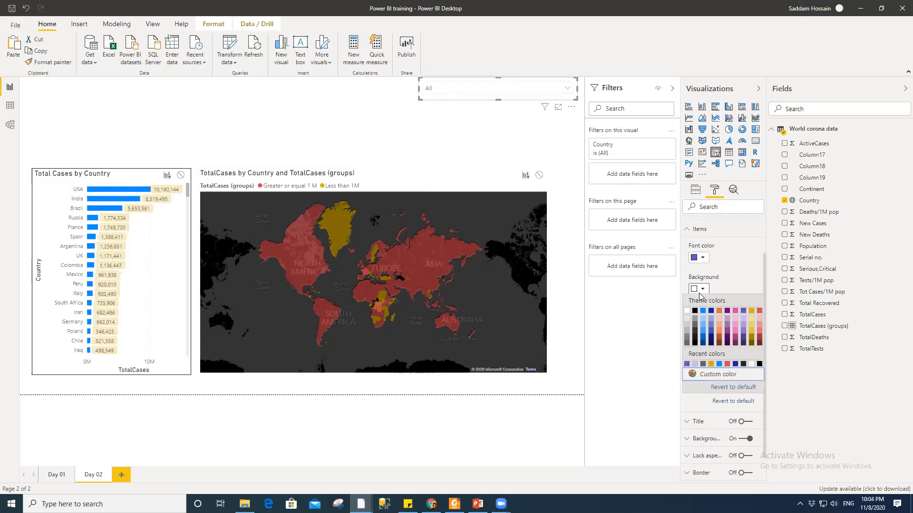
{"action": "left_click", "coordinate": [743, 319]}
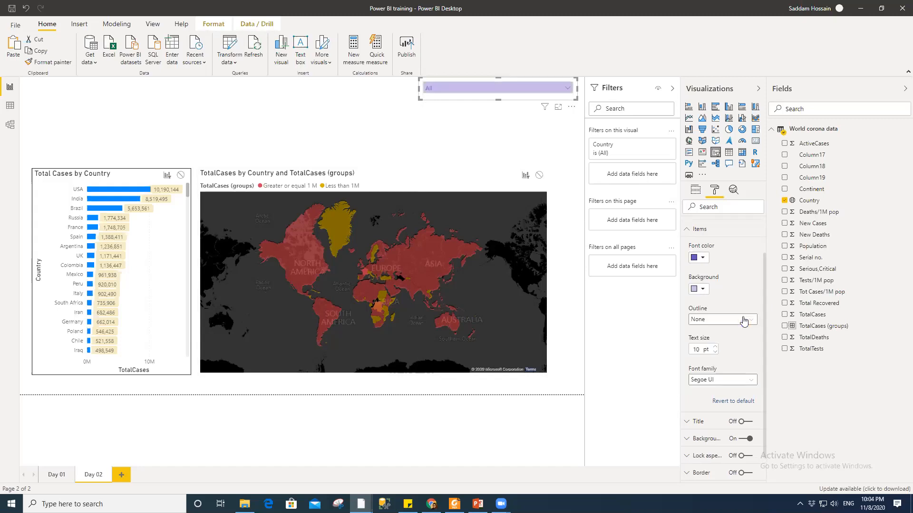
{"action": "left_click", "coordinate": [531, 102]}
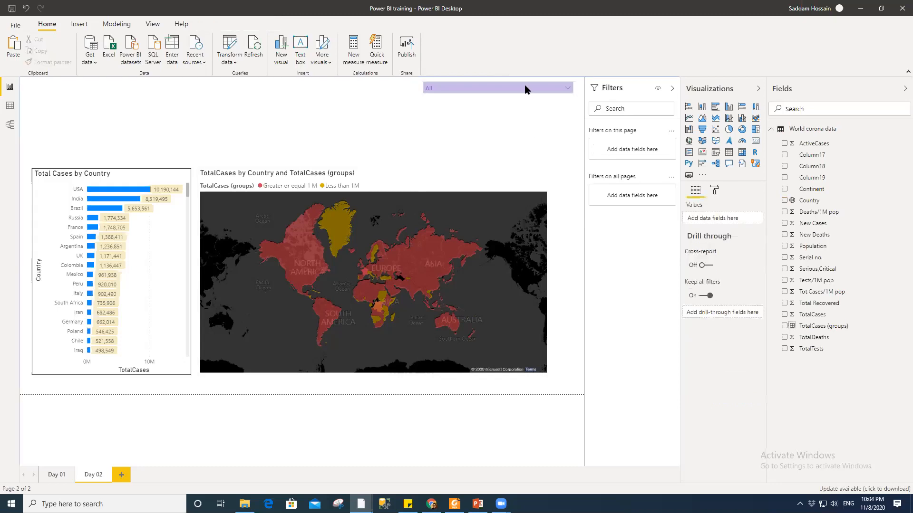
- Look through the recolored Country slicer's dropdown list and its formatting categories
{"action": "left_click", "coordinate": [525, 87]}
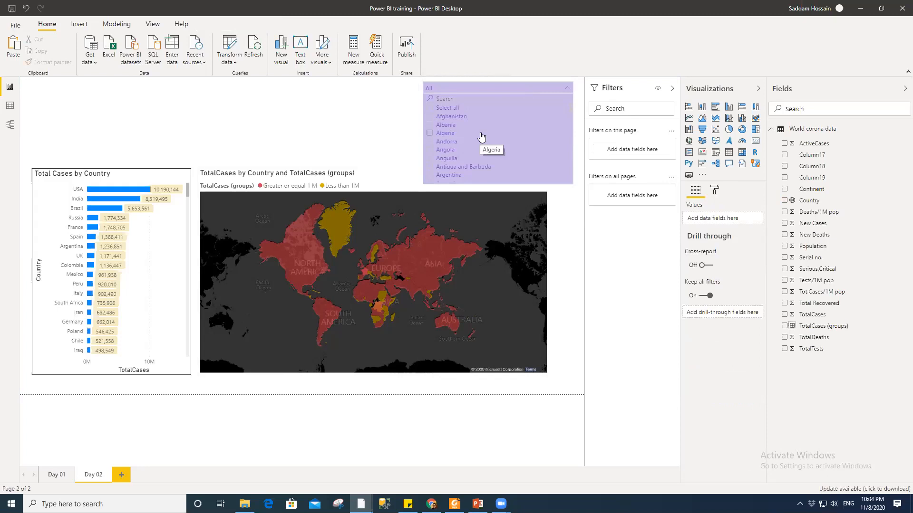
{"action": "scroll", "coordinate": [481, 136], "scroll_direction": "down", "scroll_amount": 15}
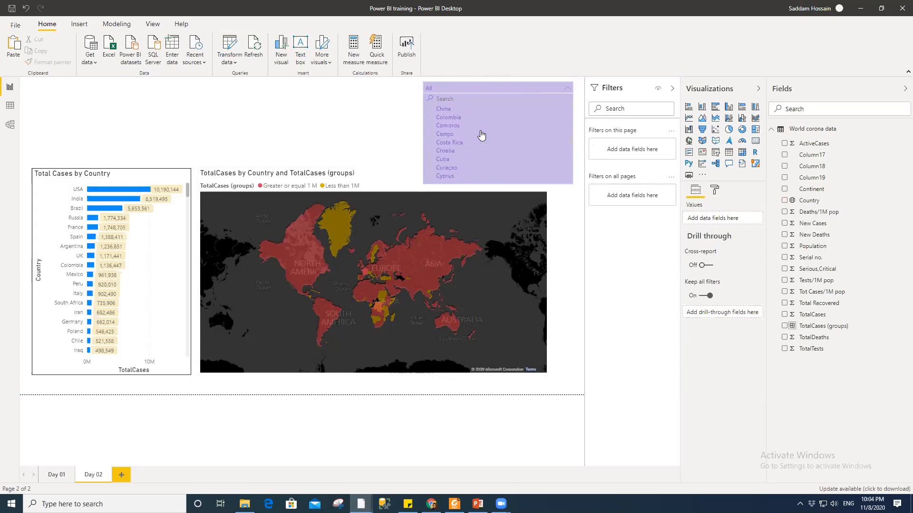
{"action": "scroll", "coordinate": [481, 135], "scroll_direction": "down", "scroll_amount": 9}
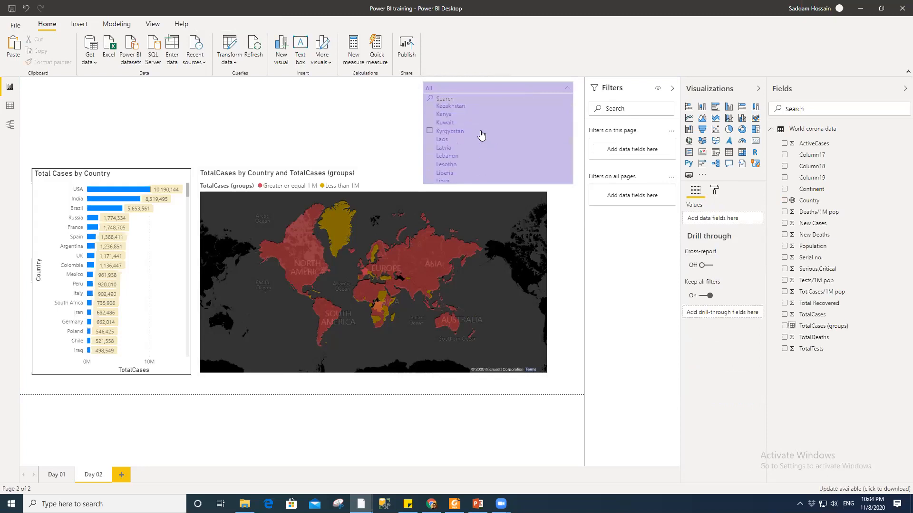
{"action": "left_click", "coordinate": [462, 84]}
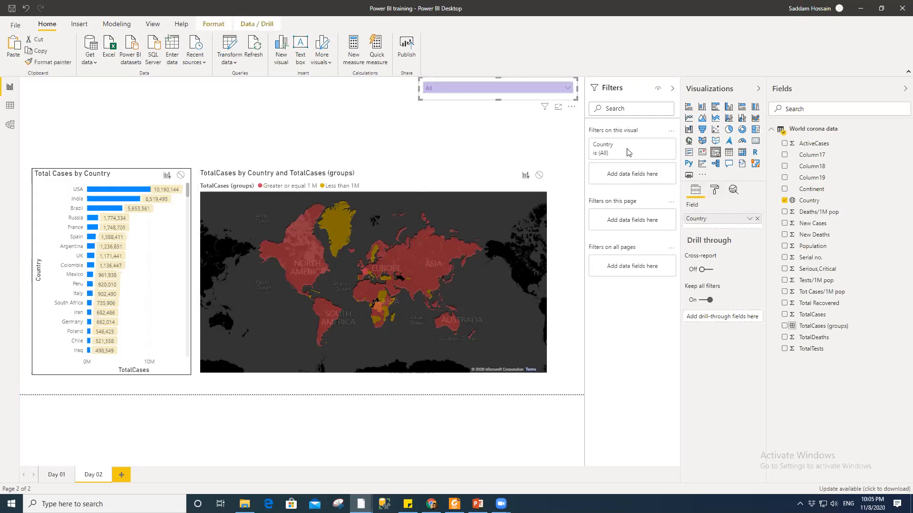
{"action": "left_click", "coordinate": [718, 191]}
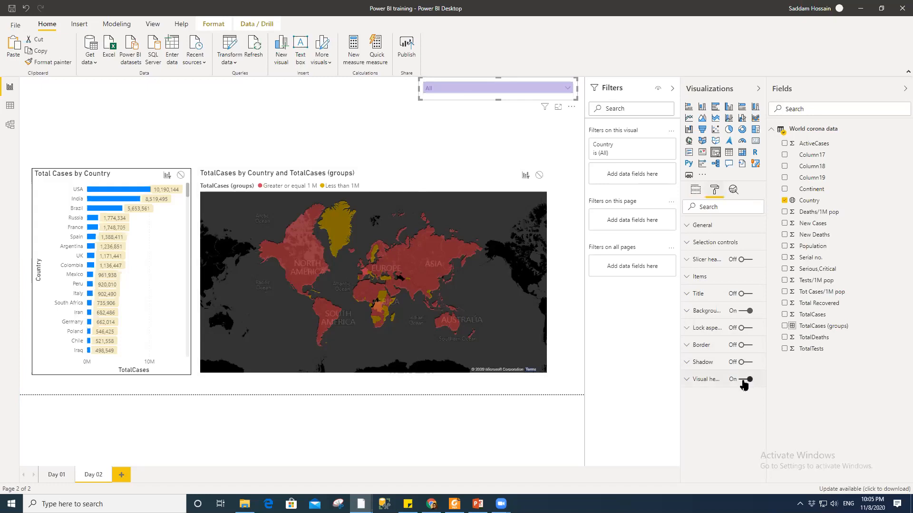
{"action": "left_click", "coordinate": [375, 122]}
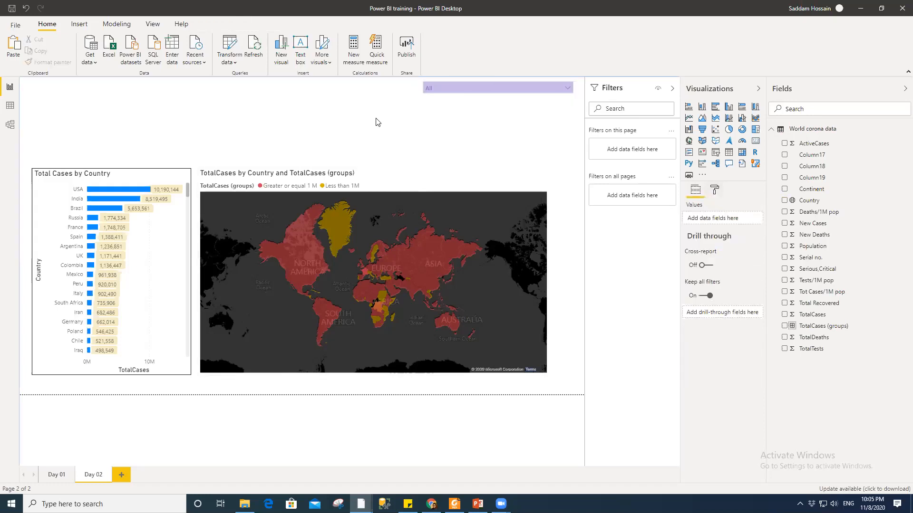
- Move the Country slicer to the page's upper edge, aligning its right edge with the filled map
{"action": "left_click_drag", "start_coordinate": [486, 85], "coordinate": [456, 90]}
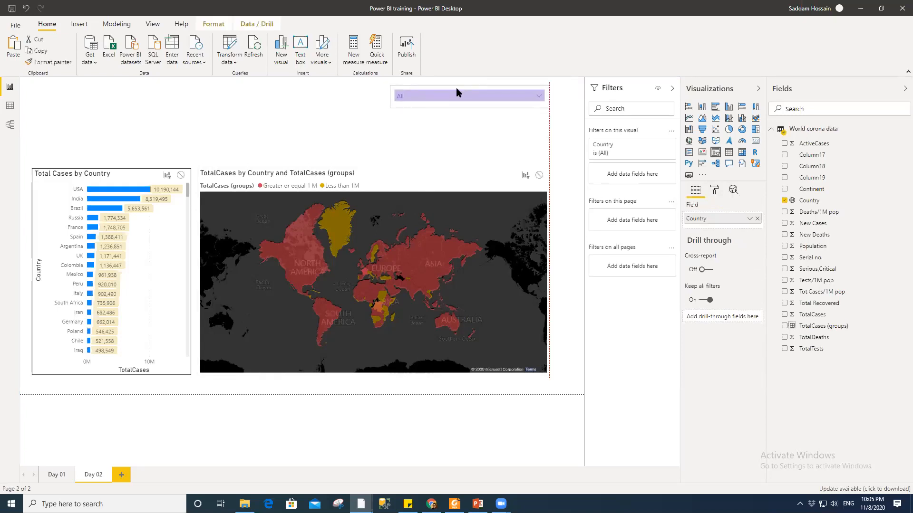
{"action": "left_click", "coordinate": [359, 110]}
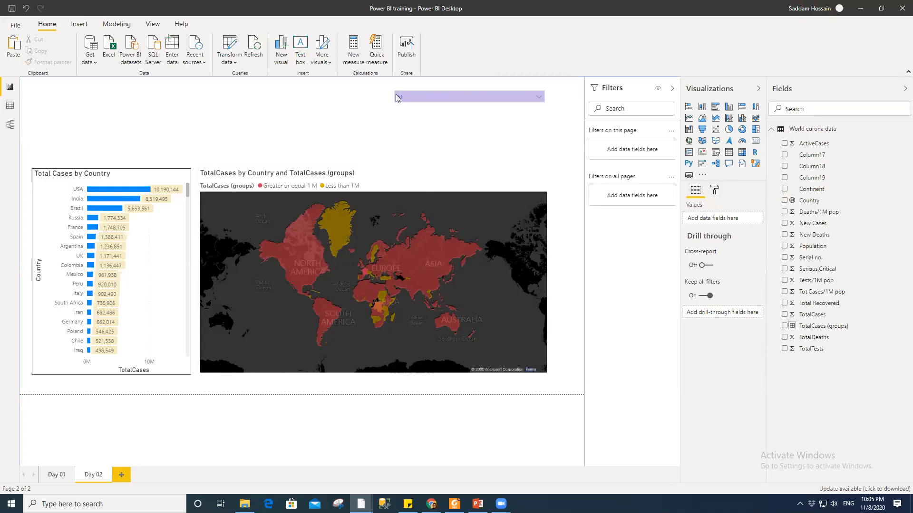
{"action": "left_click_drag", "start_coordinate": [424, 89], "coordinate": [424, 82]}
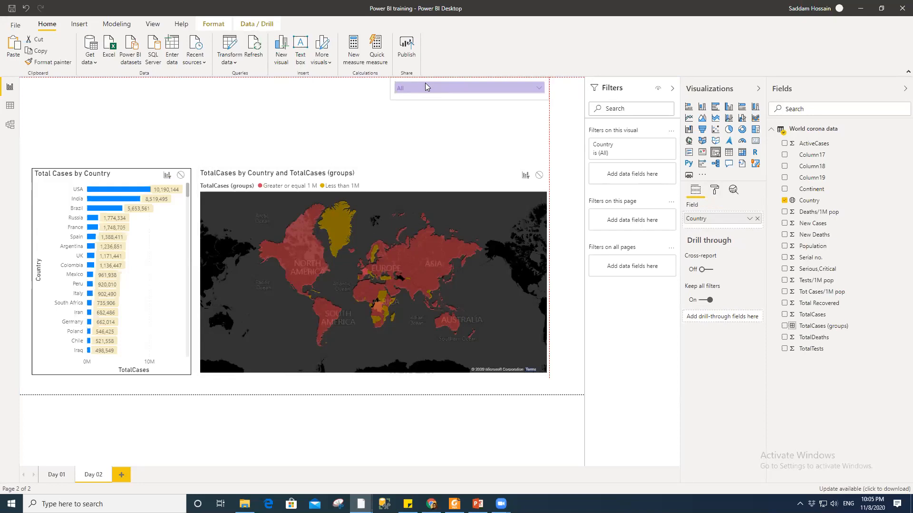
{"action": "left_click", "coordinate": [377, 118]}
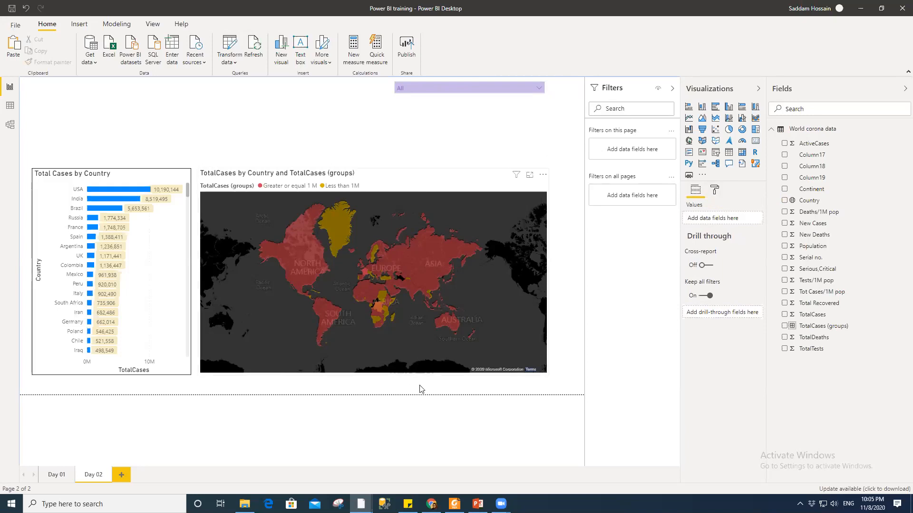
{"action": "mouse_move", "coordinate": [501, 504]}
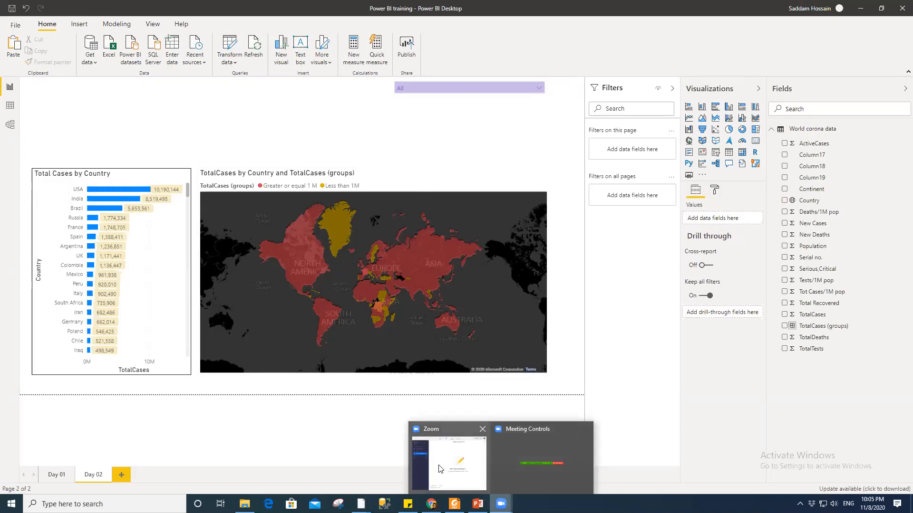
{"action": "mouse_move", "coordinate": [453, 470]}
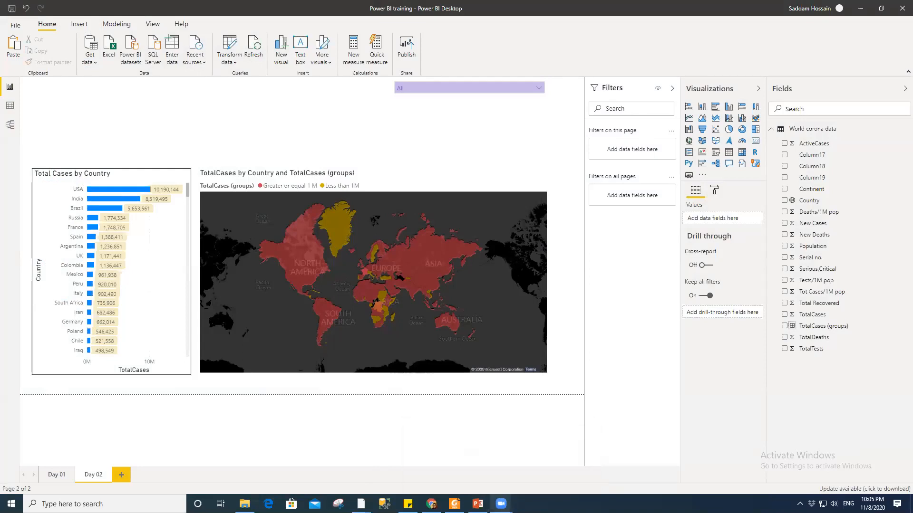
{"action": "left_click", "coordinate": [506, 474]}
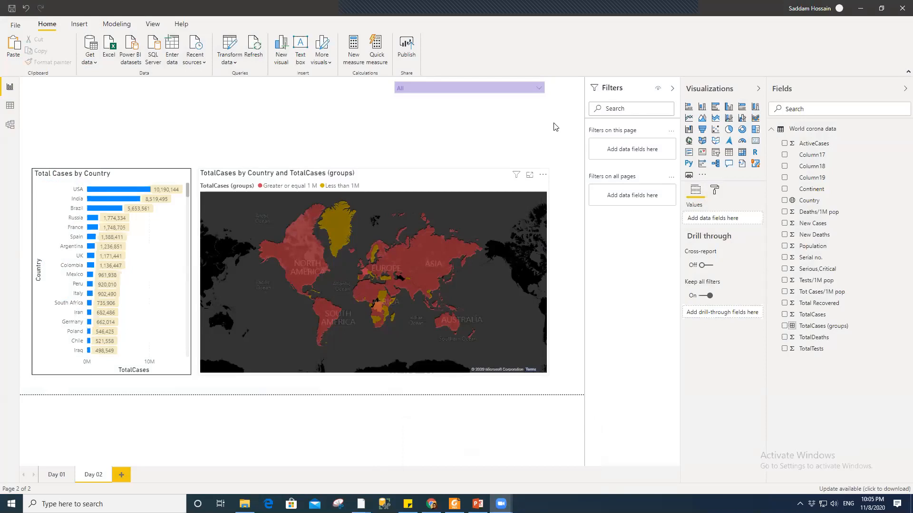
{"action": "key", "text": "super+d"}
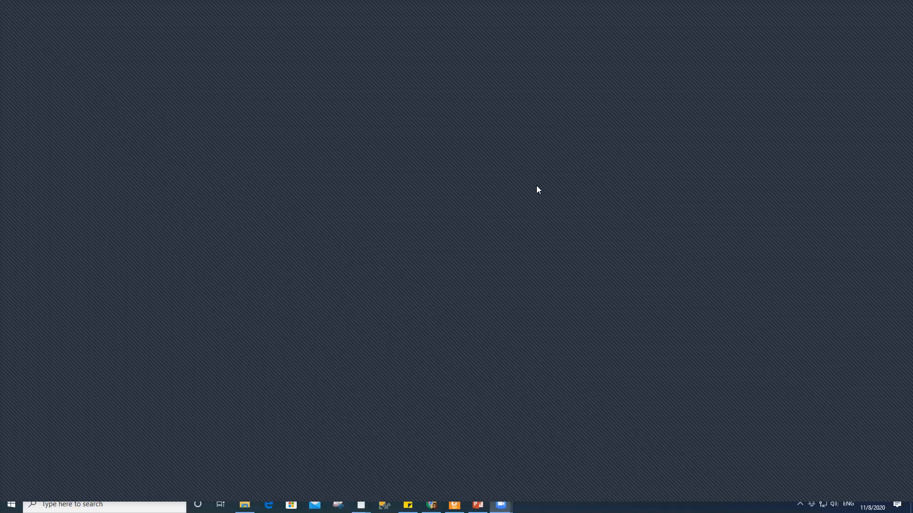
{"action": "key", "text": "super+d"}
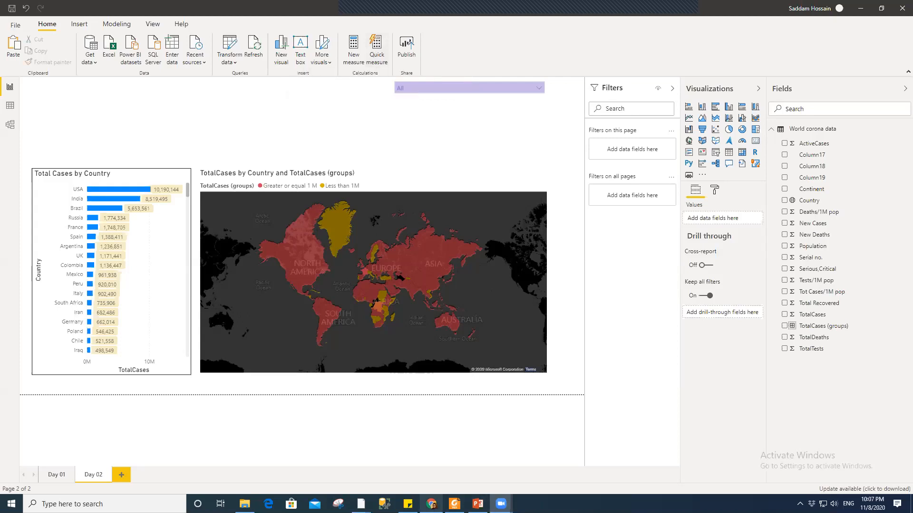
- Review the Power-BI-Module.pdf outline and the Day 02 Topics slide in PowerPoint, and return to the Power BI report
{"action": "left_click", "coordinate": [455, 504]}
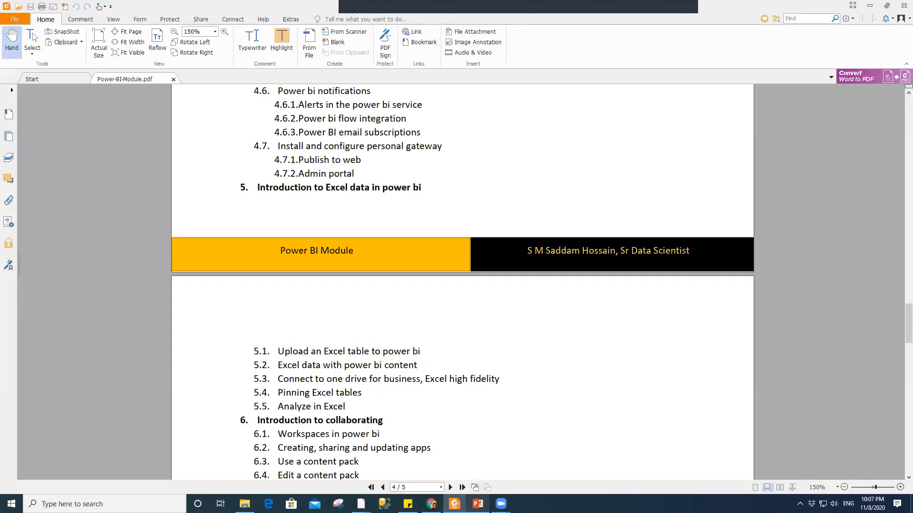
{"action": "left_click", "coordinate": [478, 504]}
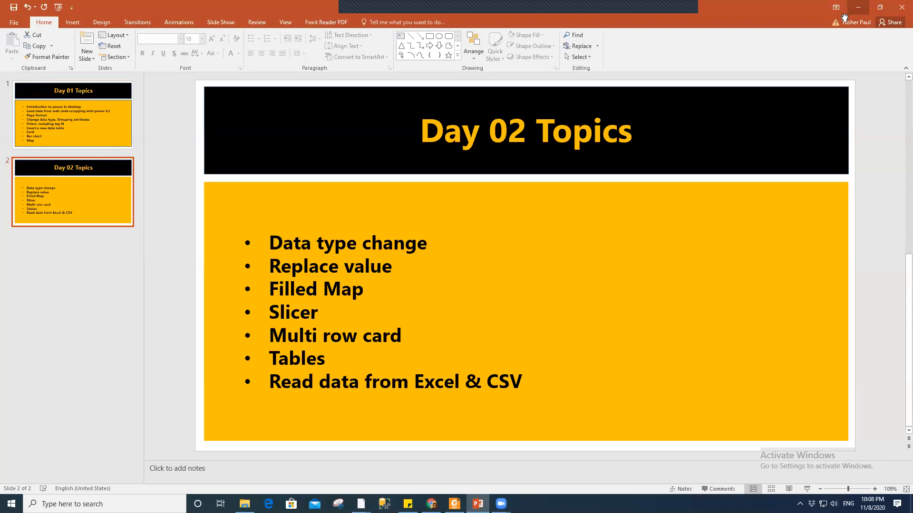
{"action": "key", "text": "alt+Tab"}
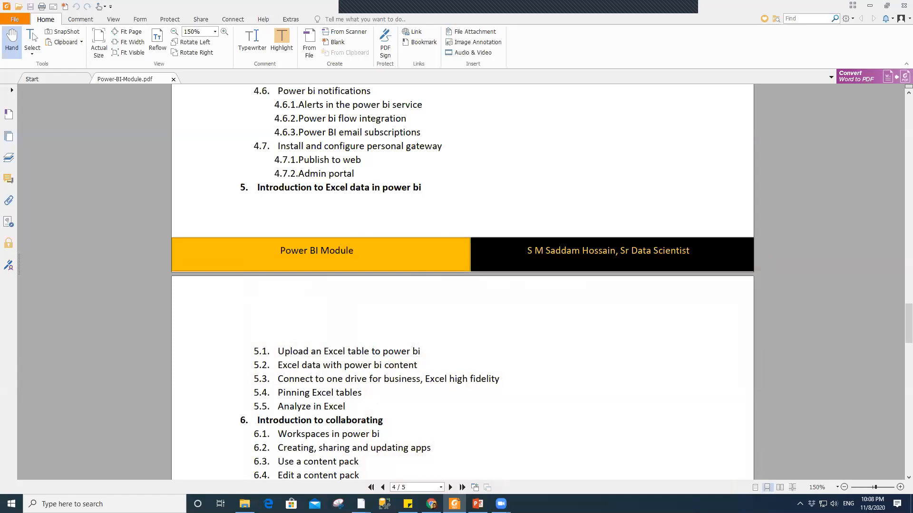
{"action": "mouse_move", "coordinate": [361, 504]}
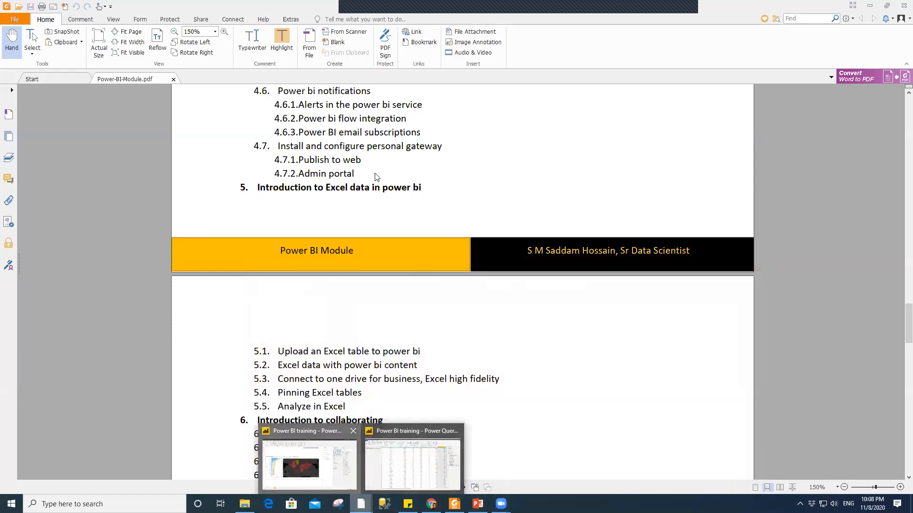
{"action": "left_click", "coordinate": [309, 465]}
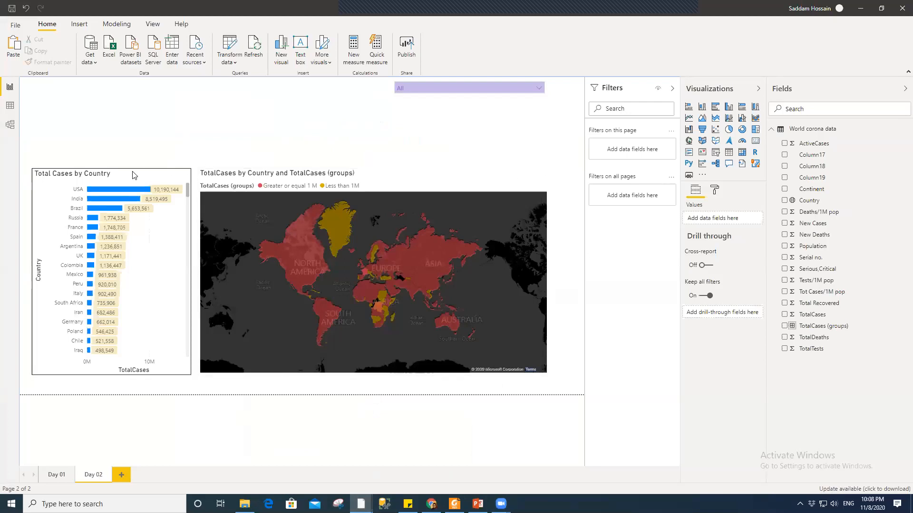
- Reduce the Total Cases by Country bar chart to about half its height and move it up the page
{"action": "left_click", "coordinate": [87, 374]}
{"action": "left_click_drag", "start_coordinate": [109, 374], "coordinate": [135, 264]}
{"action": "left_click", "coordinate": [127, 288]}
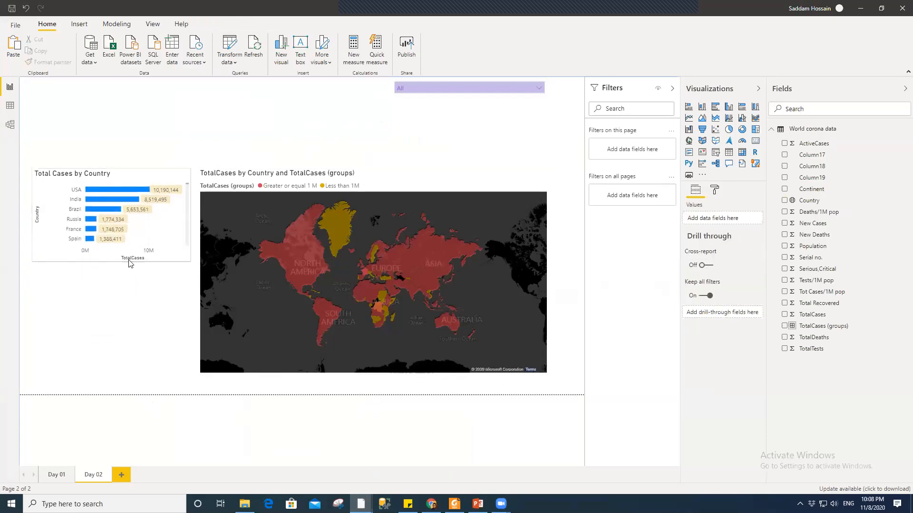
{"action": "left_click_drag", "start_coordinate": [127, 176], "coordinate": [132, 122]}
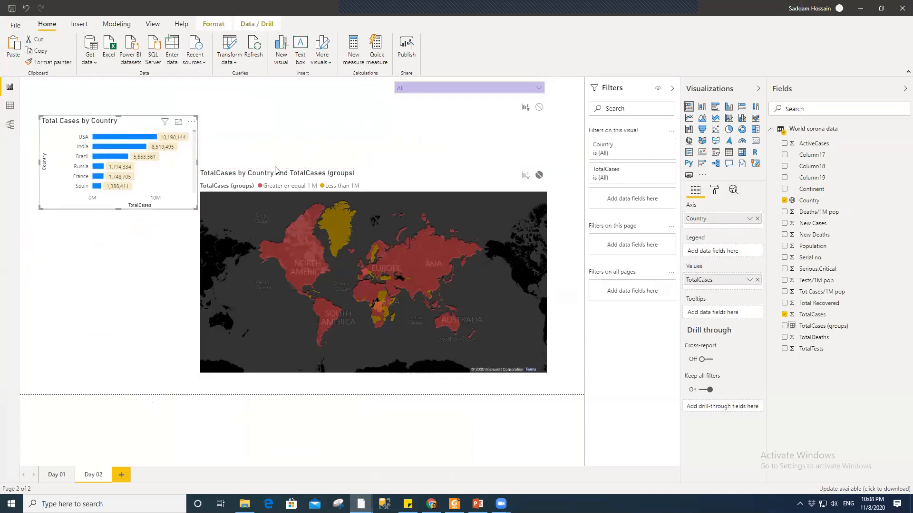
- Move the filled map beneath the bar chart and shrink it to match the chart's width
{"action": "left_click_drag", "start_coordinate": [256, 200], "coordinate": [194, 185]}
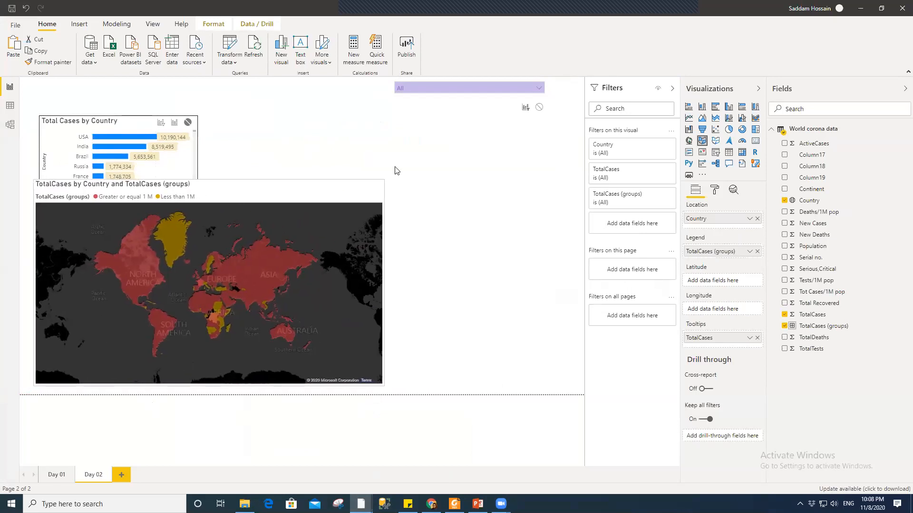
{"action": "left_click_drag", "start_coordinate": [295, 222], "coordinate": [196, 221]}
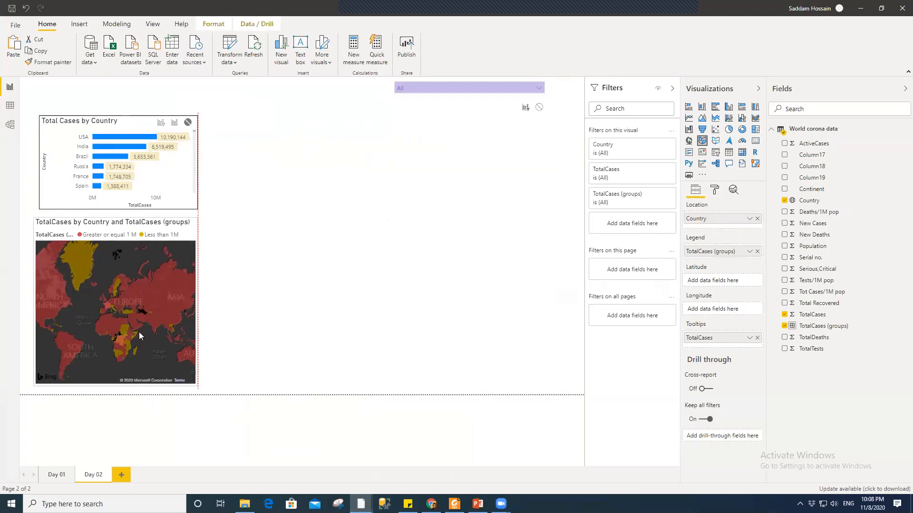
{"action": "left_click", "coordinate": [301, 251]}
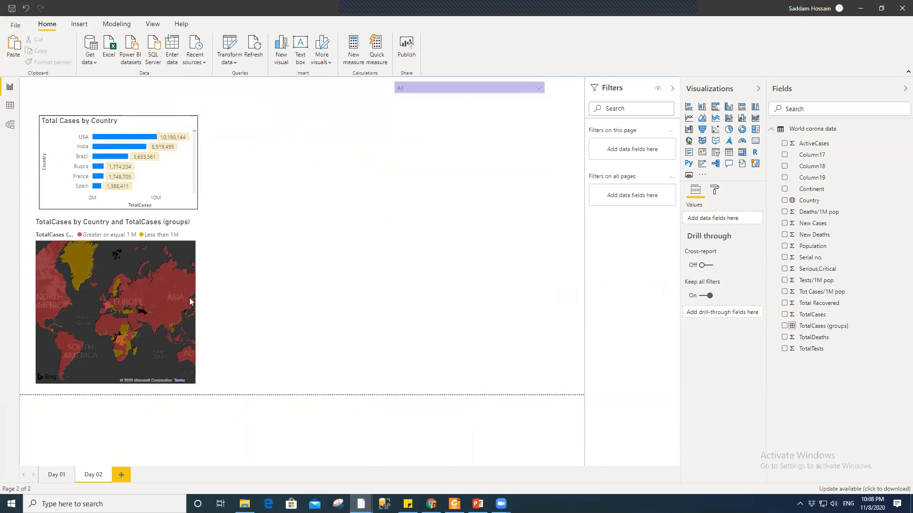
- Hide the legend title of the filled map while keeping its legend shown
{"action": "scroll", "coordinate": [68, 299], "scroll_direction": "up", "scroll_amount": 3}
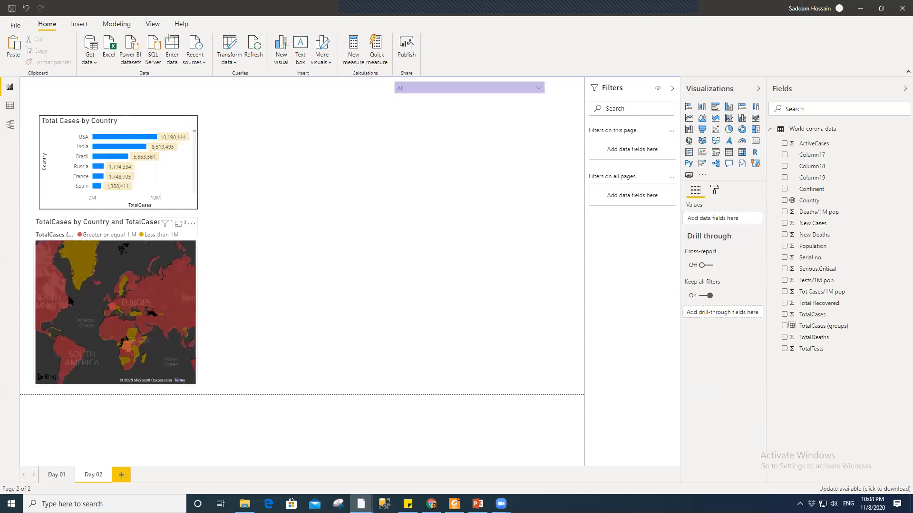
{"action": "scroll", "coordinate": [69, 300], "scroll_direction": "down", "scroll_amount": 3}
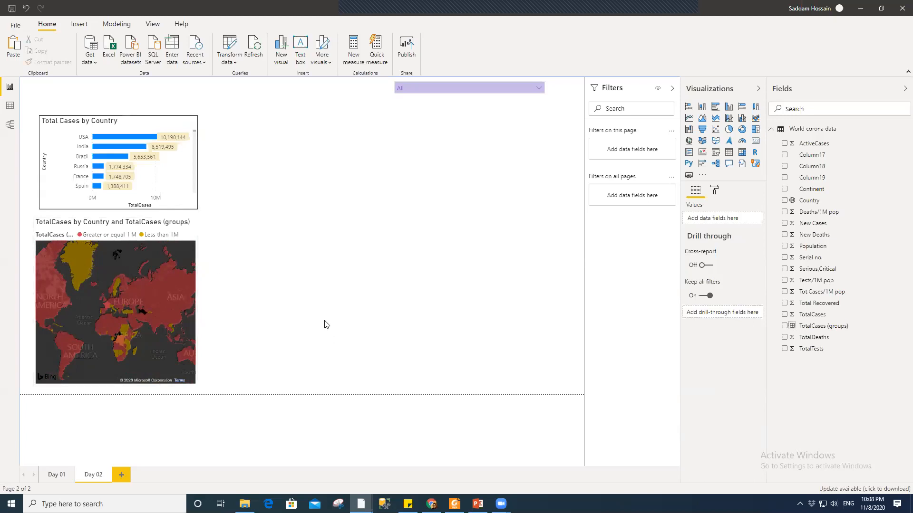
{"action": "left_click", "coordinate": [142, 226]}
{"action": "left_click", "coordinate": [714, 190]}
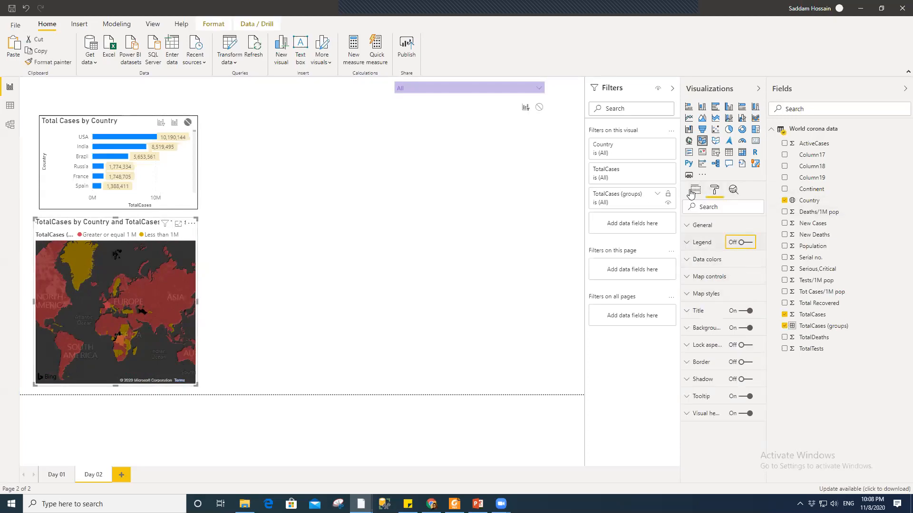
{"action": "key", "text": "space"}
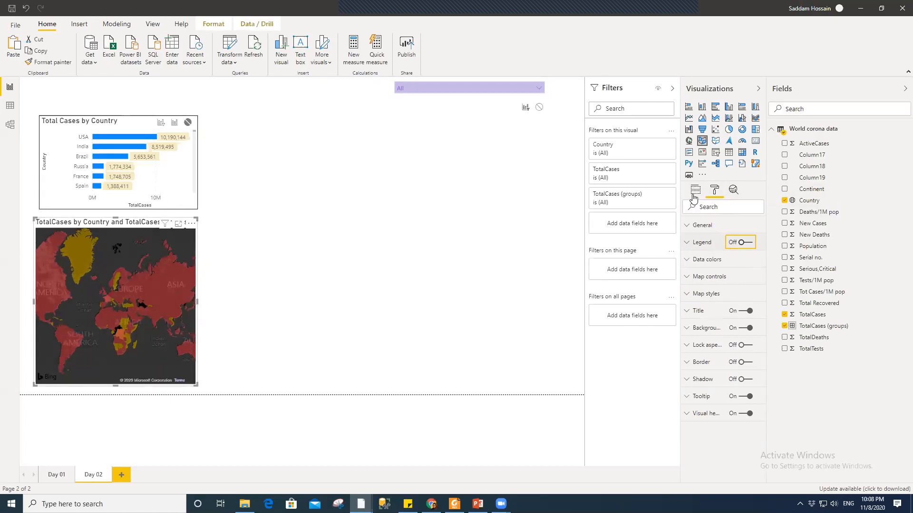
{"action": "left_click", "coordinate": [747, 244]}
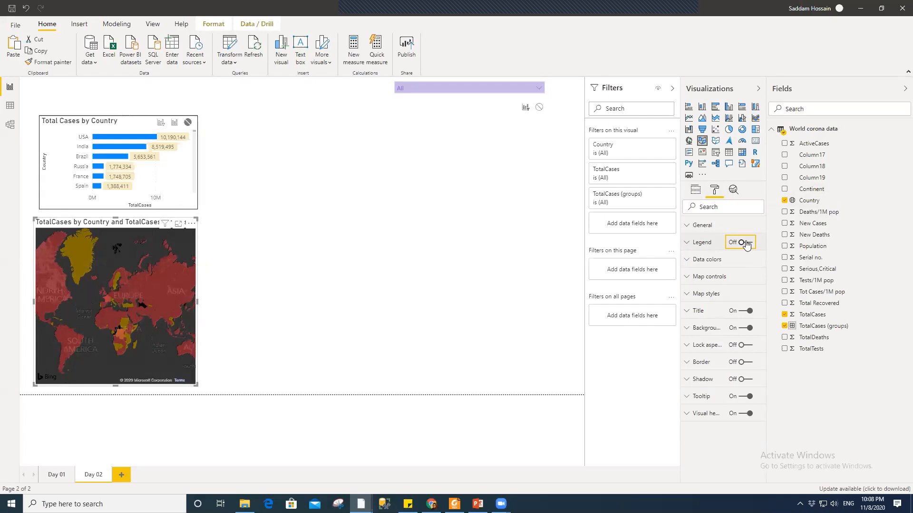
{"action": "left_click", "coordinate": [696, 243]}
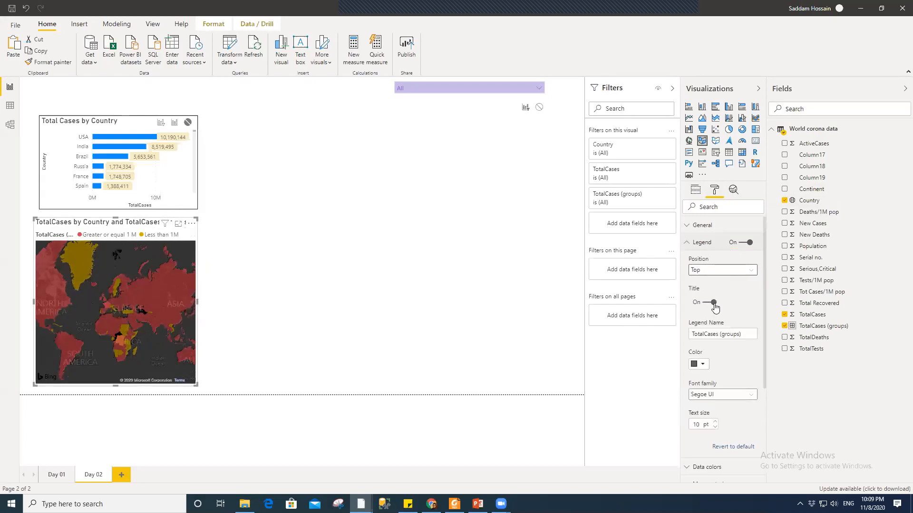
{"action": "left_click", "coordinate": [711, 302]}
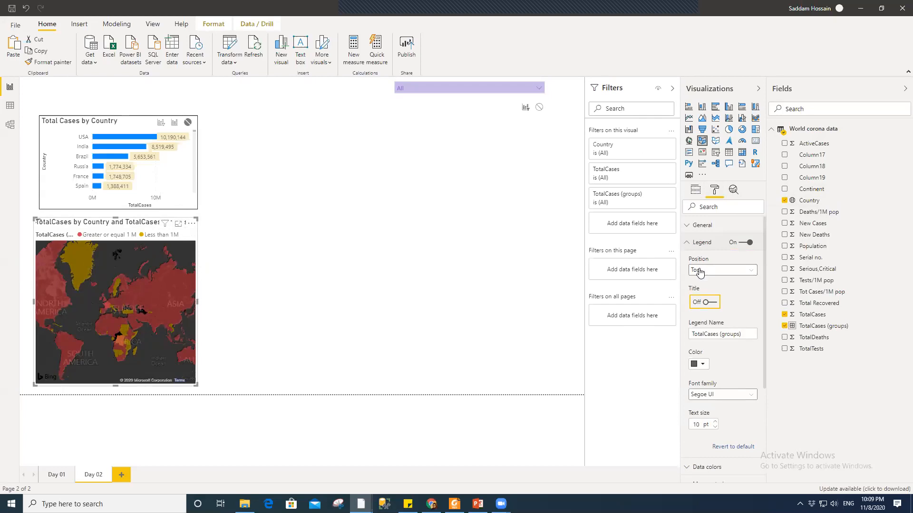
{"action": "left_click", "coordinate": [697, 243]}
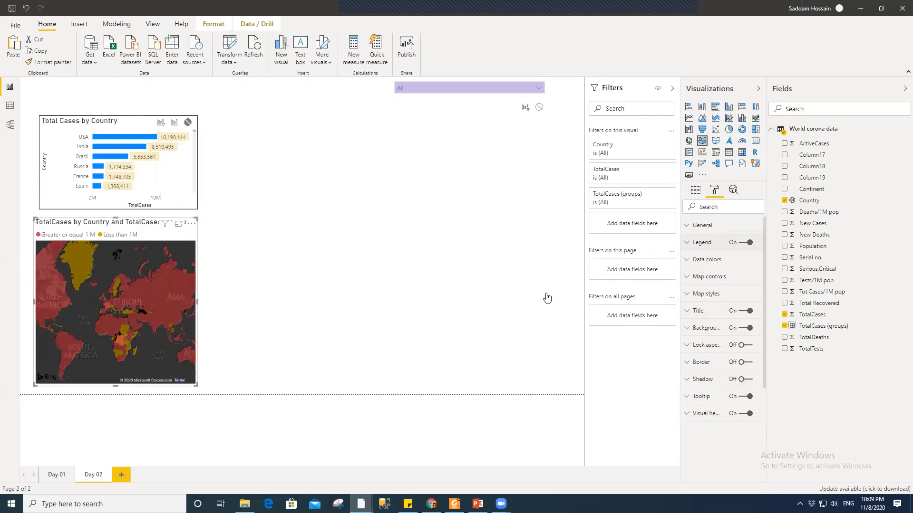
{"action": "left_click", "coordinate": [213, 275]}
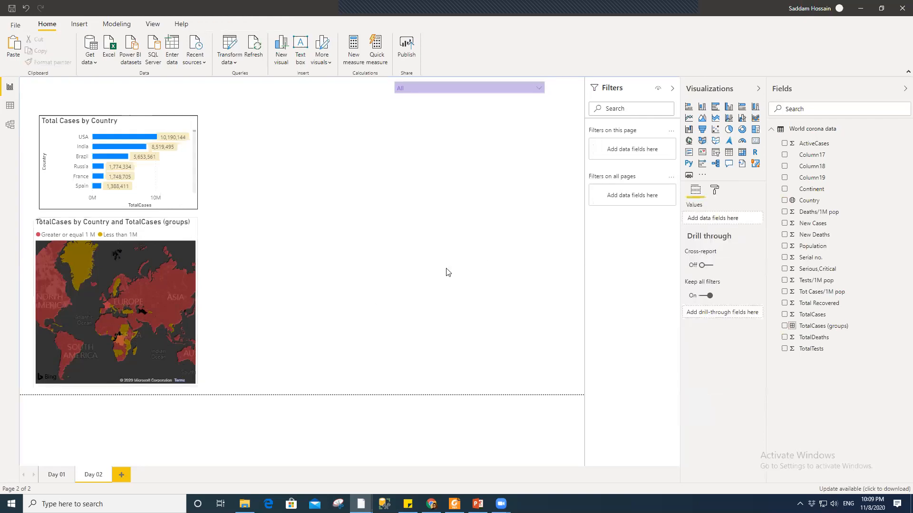
- Add a border around the filled map
{"action": "left_click", "coordinate": [143, 271]}
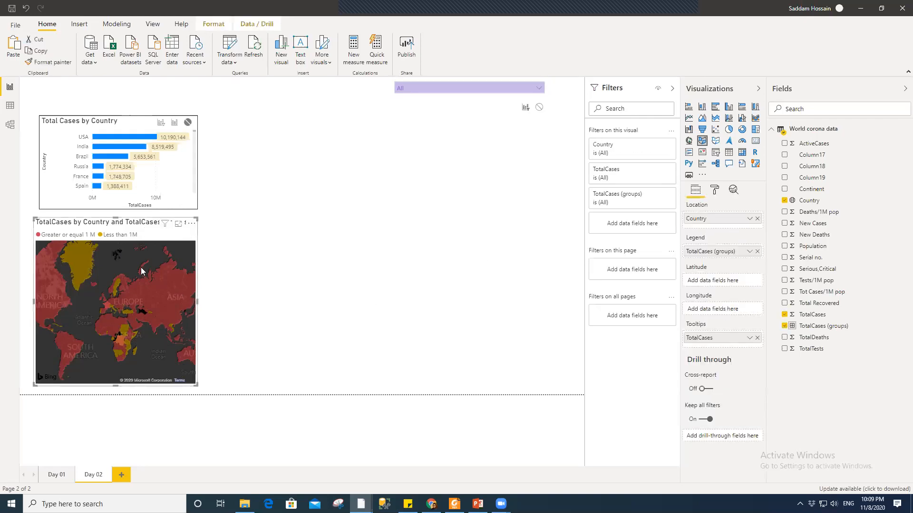
{"action": "left_click", "coordinate": [714, 190]}
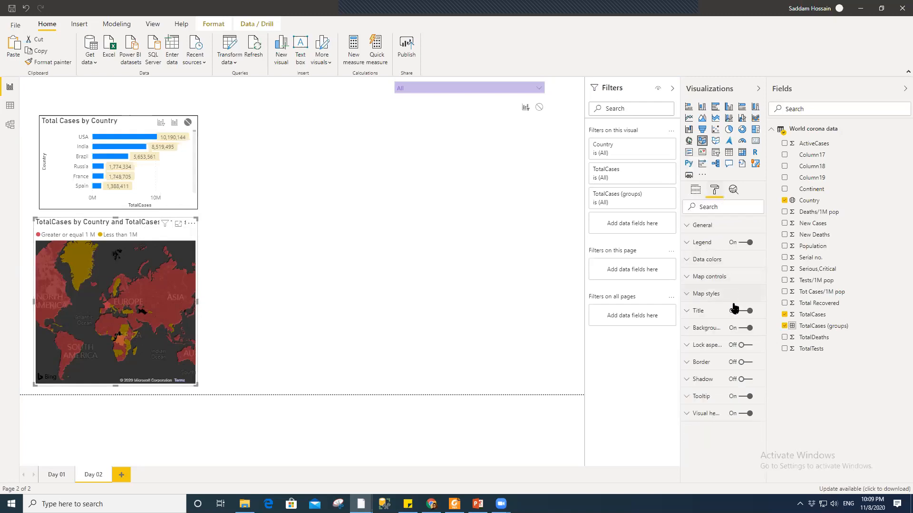
{"action": "left_click", "coordinate": [743, 363]}
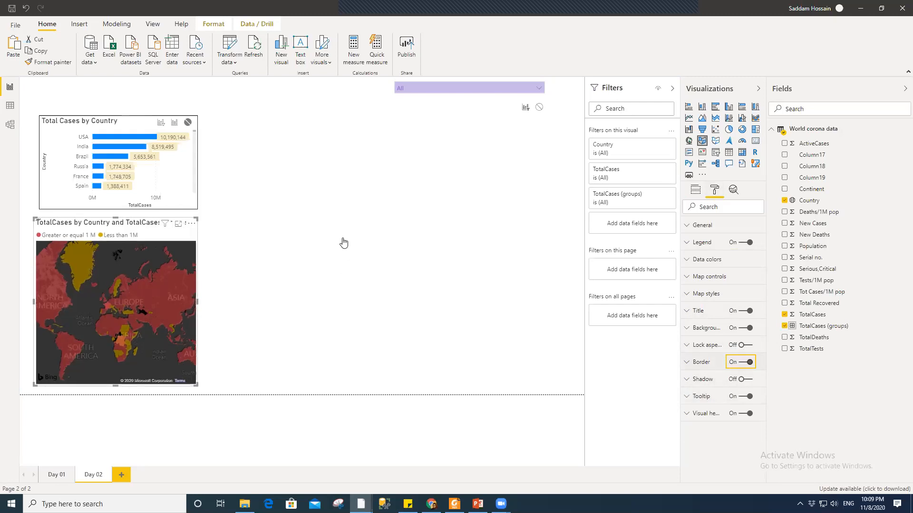
- Move the Country slicer into the page's upper-right corner and collapse its country list
{"action": "left_click", "coordinate": [462, 88]}
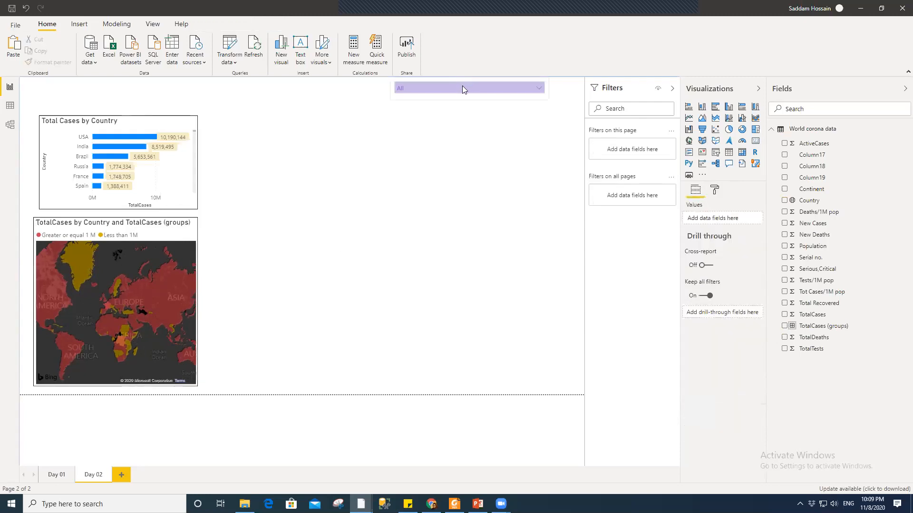
{"action": "left_click", "coordinate": [520, 85]}
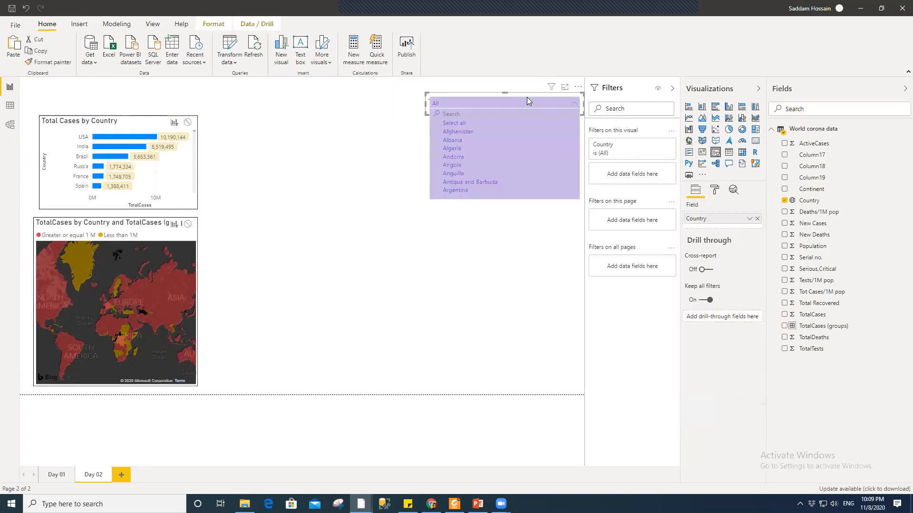
{"action": "left_click_drag", "start_coordinate": [526, 91], "coordinate": [526, 77]}
{"action": "left_click", "coordinate": [492, 153]}
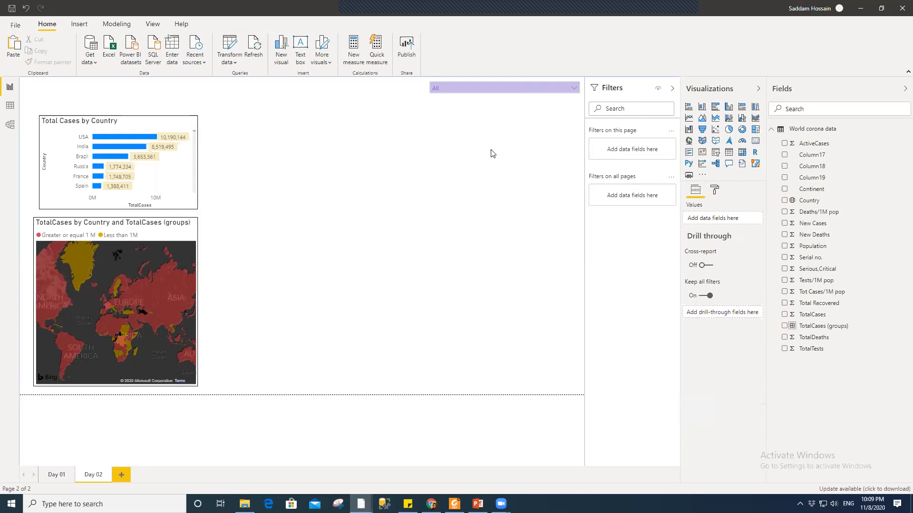
- Widen the Total Cases by Country bar chart so its left edge aligns with the filled map
{"action": "left_click", "coordinate": [90, 120]}
{"action": "left_click_drag", "start_coordinate": [42, 164], "coordinate": [33, 165]}
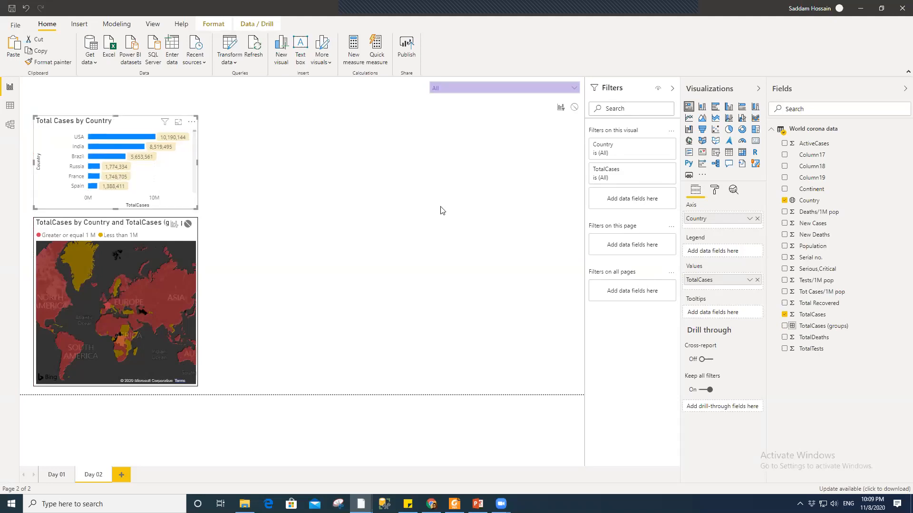
{"action": "left_click", "coordinate": [392, 205]}
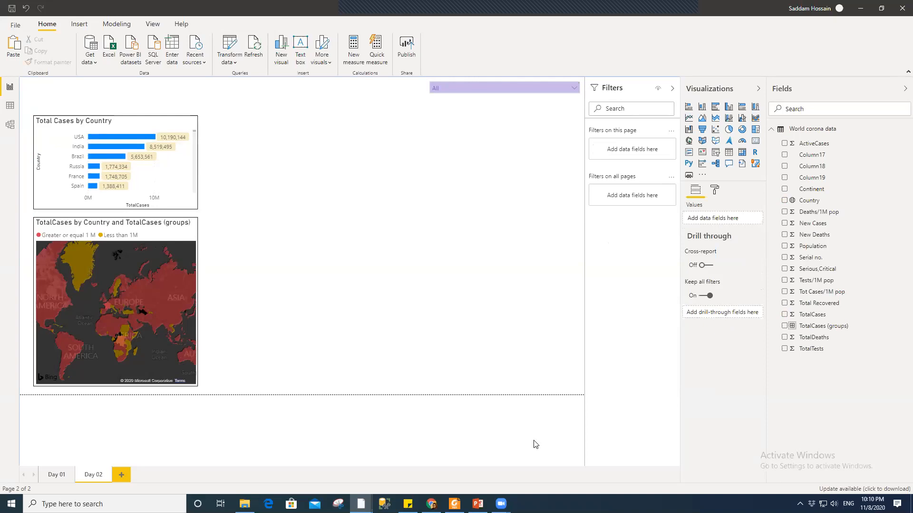
- Review the Day 02 Topics slide in PowerPoint and the cards on the report's Day 01 page, ending on the Day 02 page
{"action": "mouse_move", "coordinate": [502, 503]}
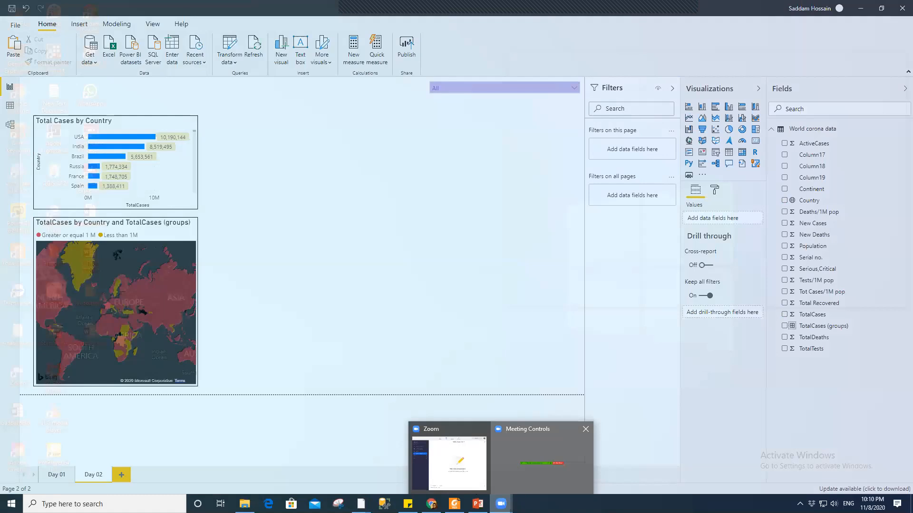
{"action": "left_click", "coordinate": [515, 470]}
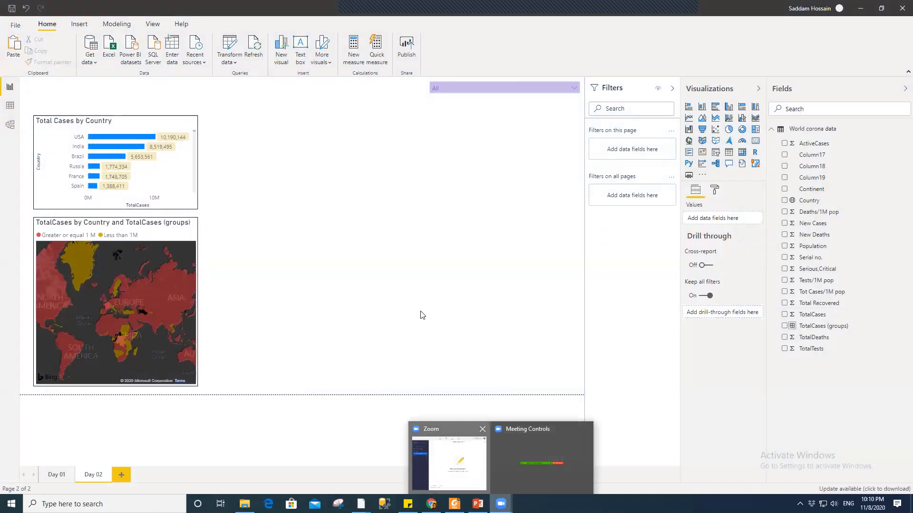
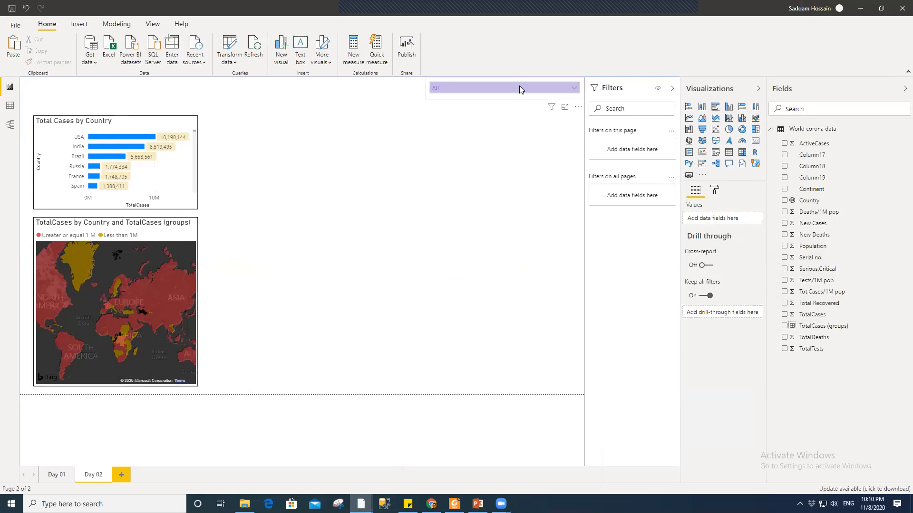
{"action": "mouse_move", "coordinate": [431, 504]}
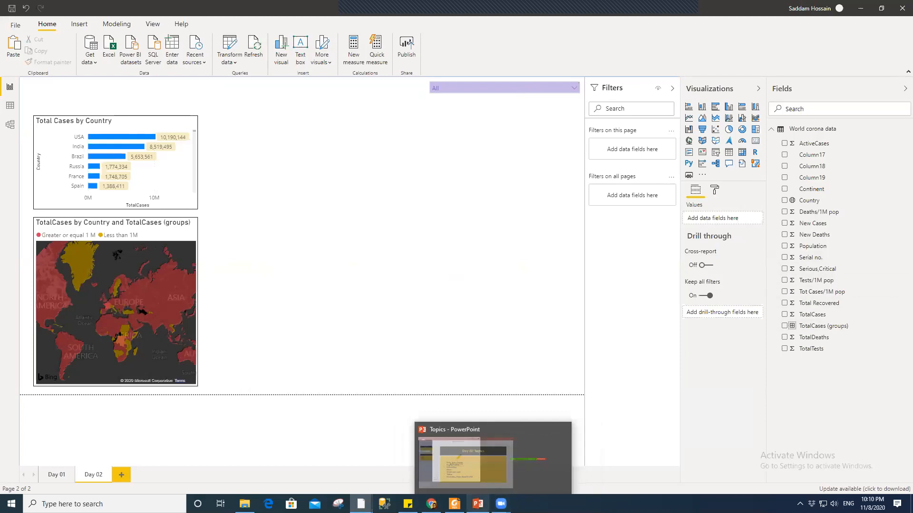
{"action": "left_click", "coordinate": [477, 504]}
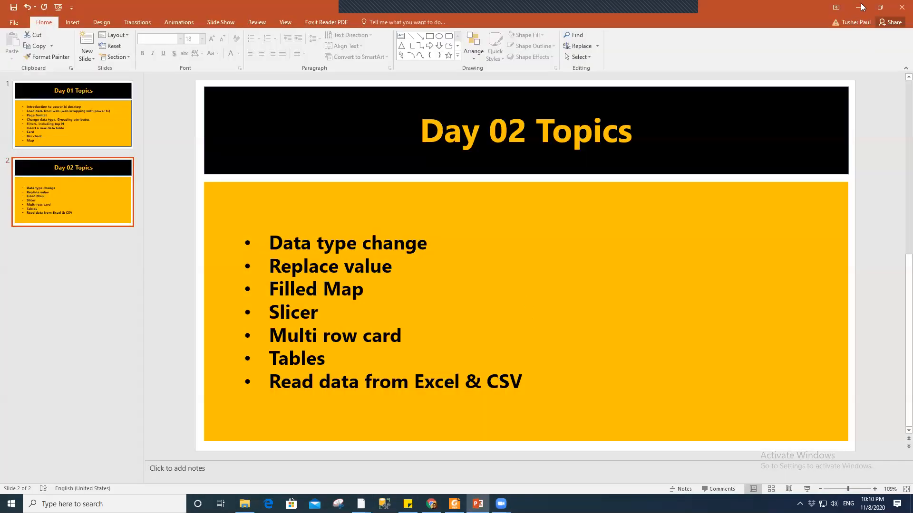
{"action": "left_click", "coordinate": [861, 7]}
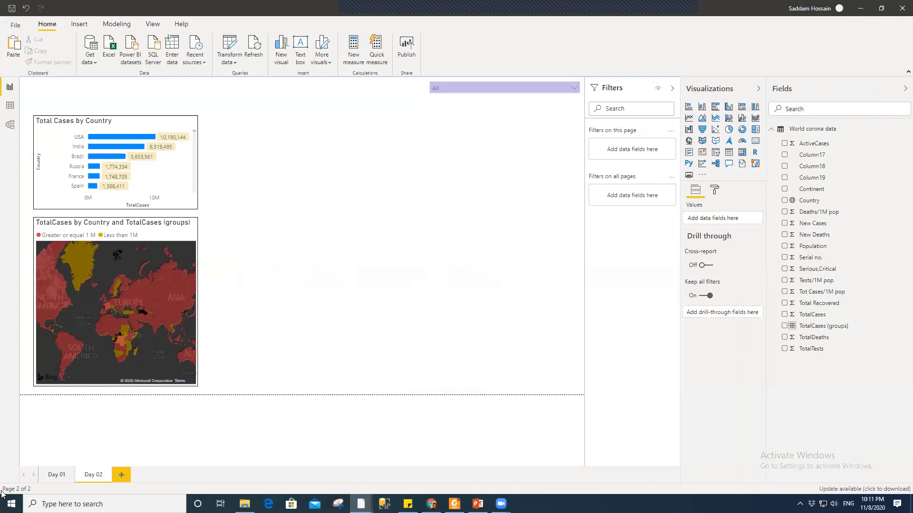
{"action": "left_click", "coordinate": [59, 478]}
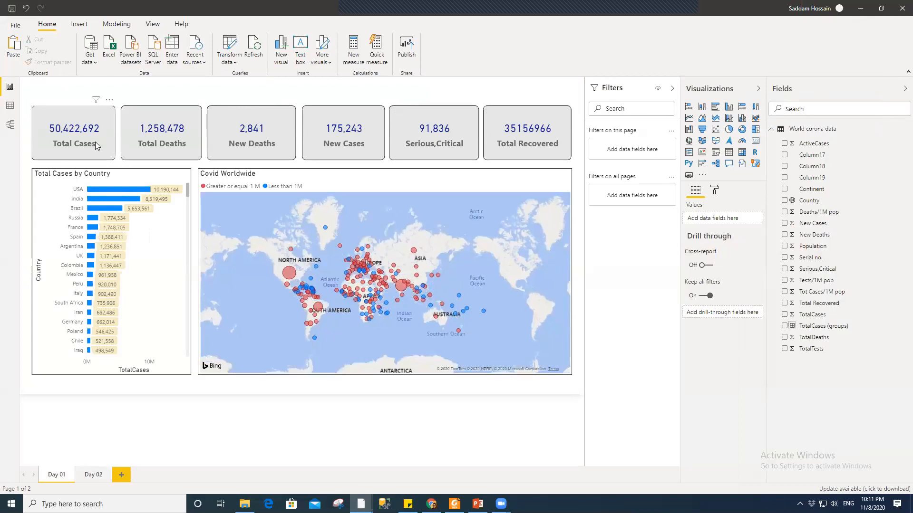
{"action": "left_click", "coordinate": [93, 474]}
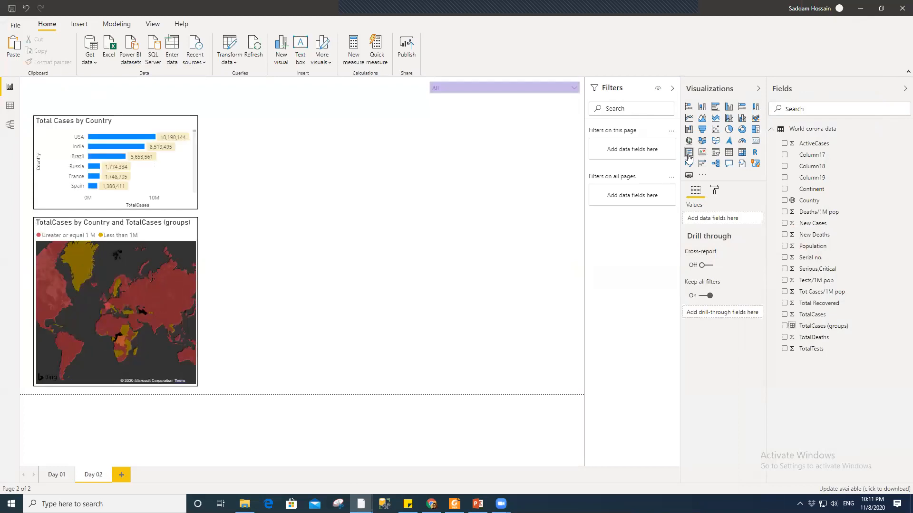
- Insert a multi-row card beside the bar chart and enlarge it to fill the empty area down to the filled map's lower edge
{"action": "left_click", "coordinate": [688, 154]}
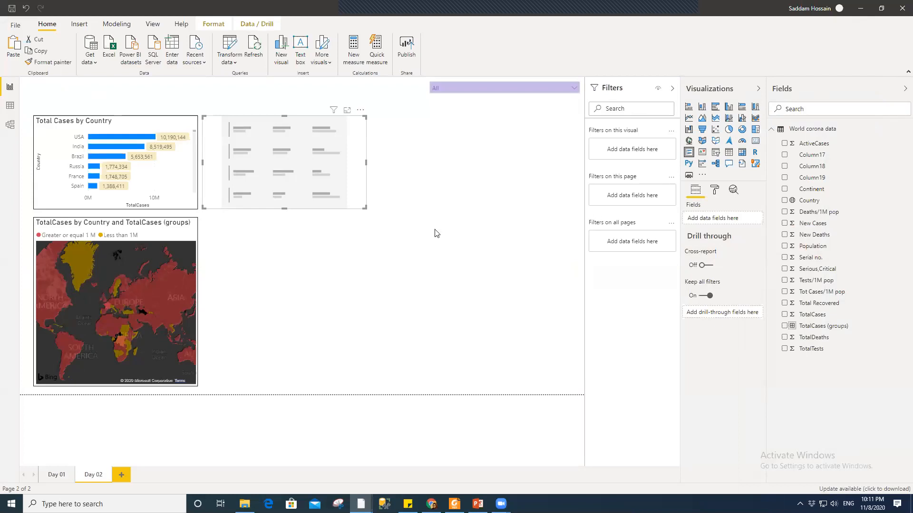
{"action": "left_click_drag", "start_coordinate": [365, 208], "coordinate": [571, 386]}
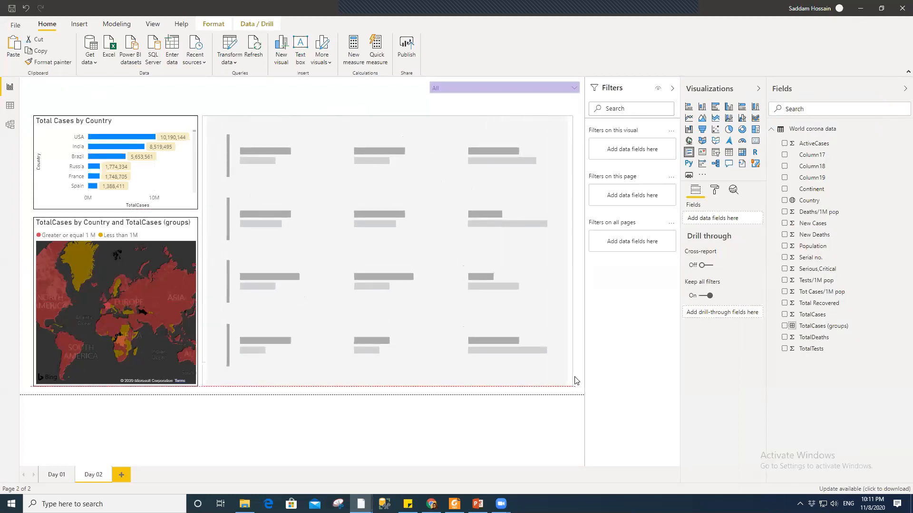
{"action": "left_click", "coordinate": [312, 110]}
{"action": "left_click", "coordinate": [308, 128]}
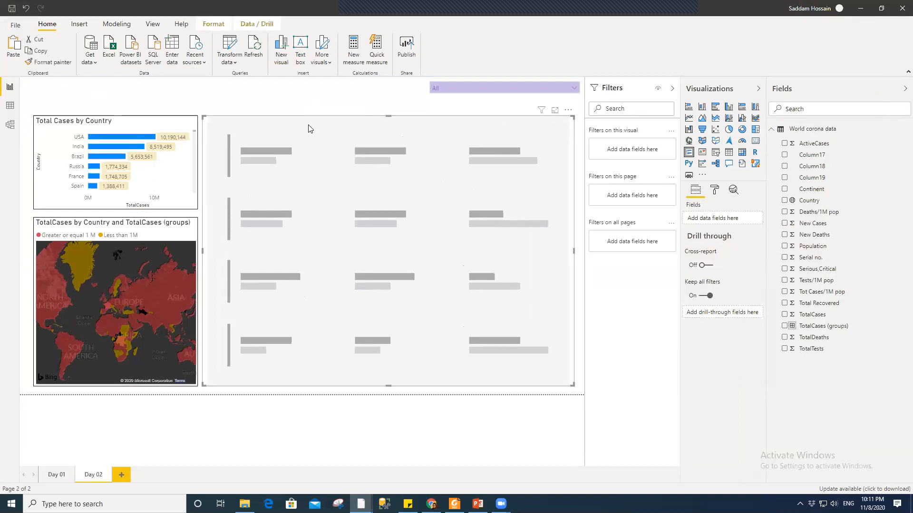
- Add Country, Population, TotalTests, TotalCases and TotalDeaths to the multi-row card in that order
{"action": "left_click_drag", "start_coordinate": [828, 199], "coordinate": [724, 220]}
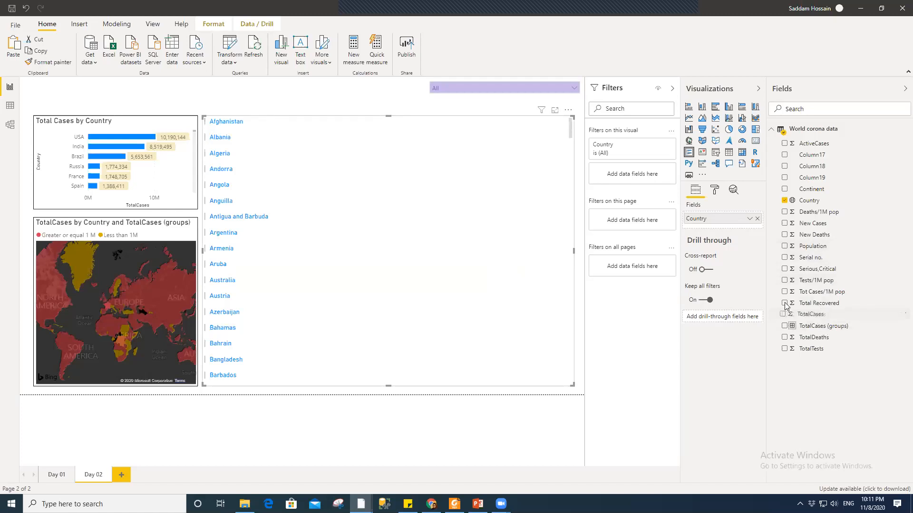
{"action": "left_click_drag", "start_coordinate": [812, 223], "coordinate": [722, 232]}
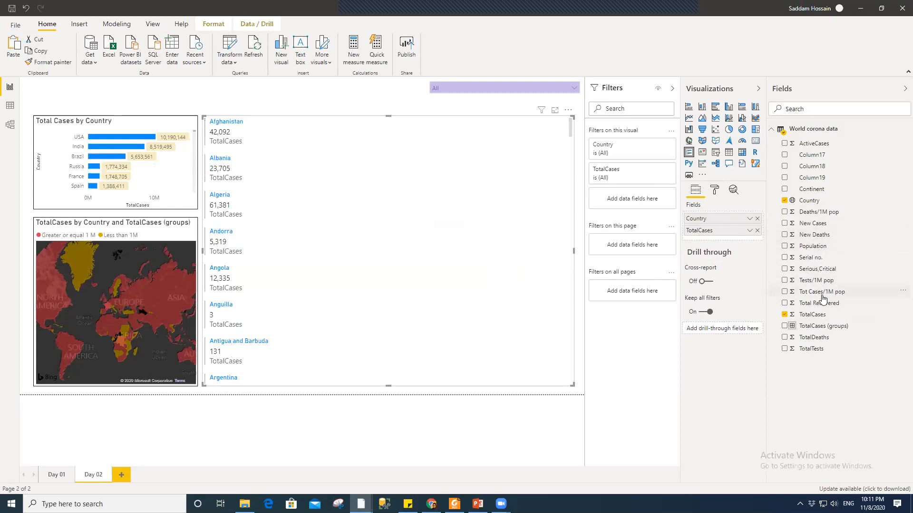
{"action": "left_click_drag", "start_coordinate": [823, 342], "coordinate": [743, 252]}
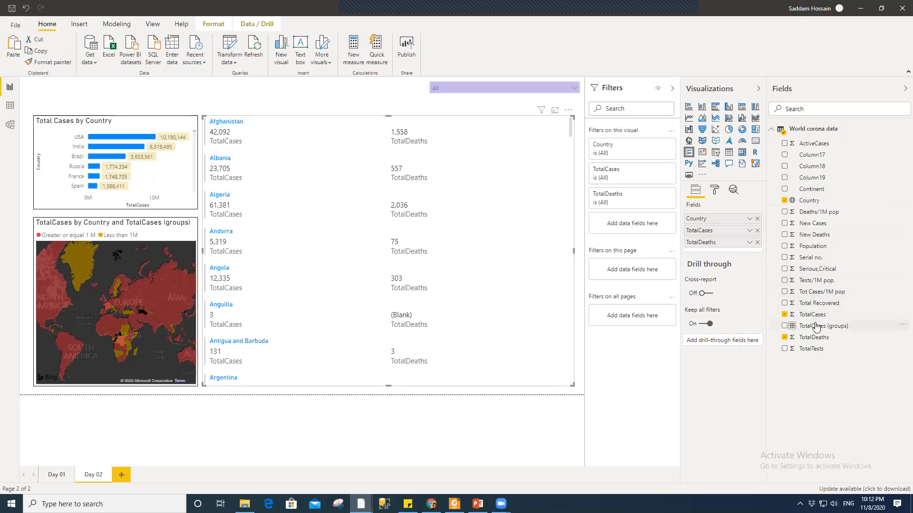
{"action": "left_click_drag", "start_coordinate": [812, 349], "coordinate": [717, 225]}
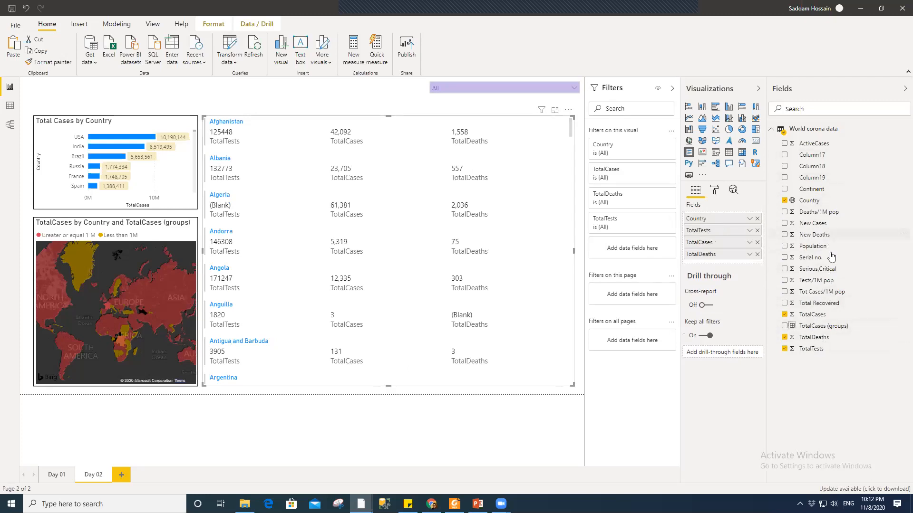
{"action": "left_click_drag", "start_coordinate": [817, 248], "coordinate": [705, 228]}
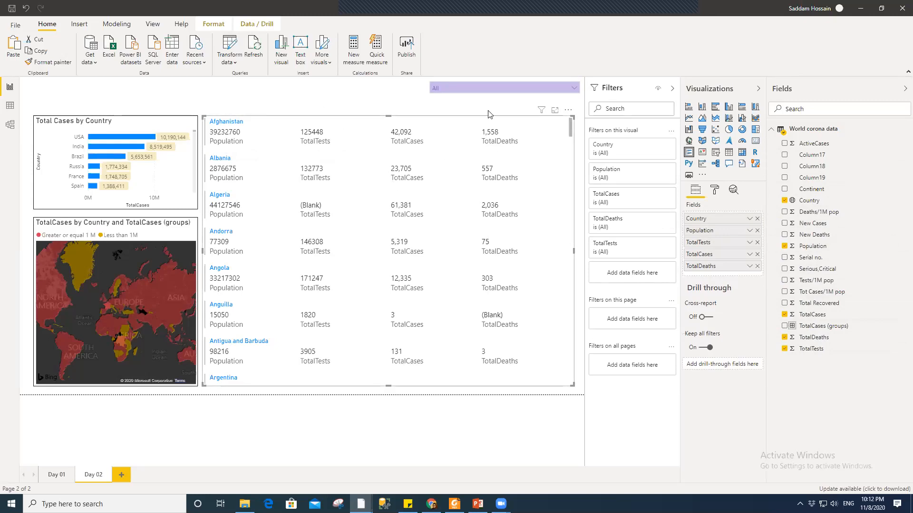
- Filter the Day 02 page to Afghanistan with the Country slicer
{"action": "left_click", "coordinate": [481, 91]}
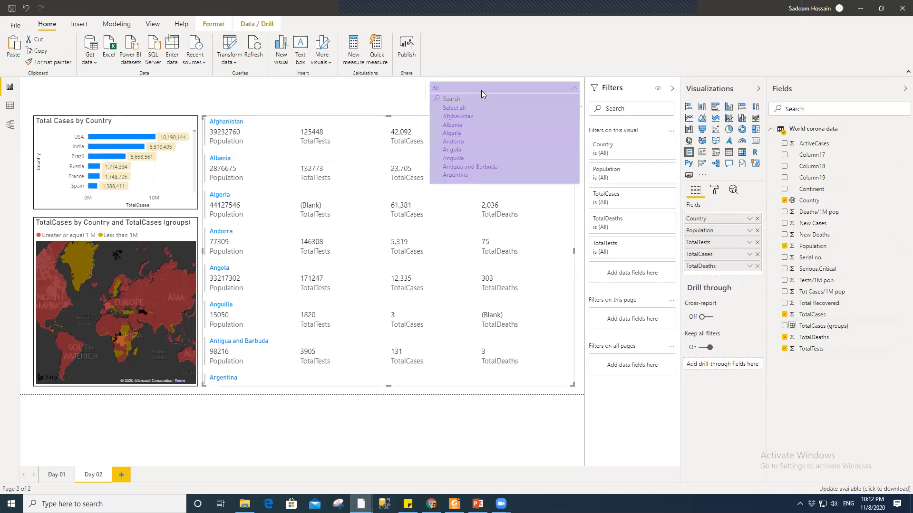
{"action": "left_click", "coordinate": [451, 117]}
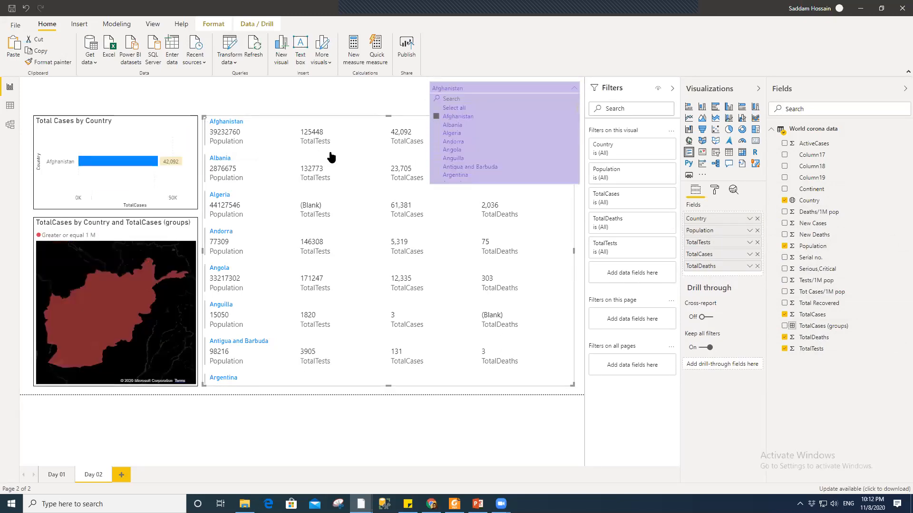
- Clear the Afghanistan selection in the Country slicer and collapse its list so all countries are included
{"action": "left_click", "coordinate": [448, 118]}
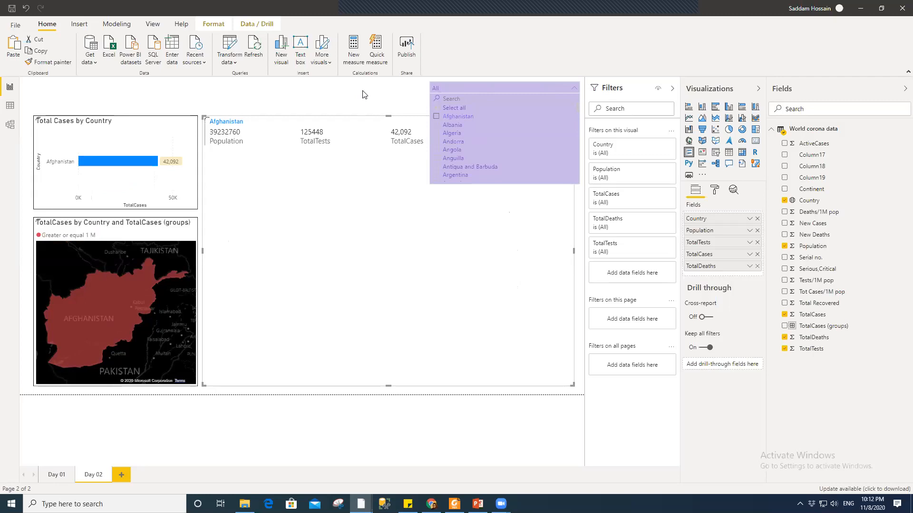
{"action": "left_click", "coordinate": [510, 87]}
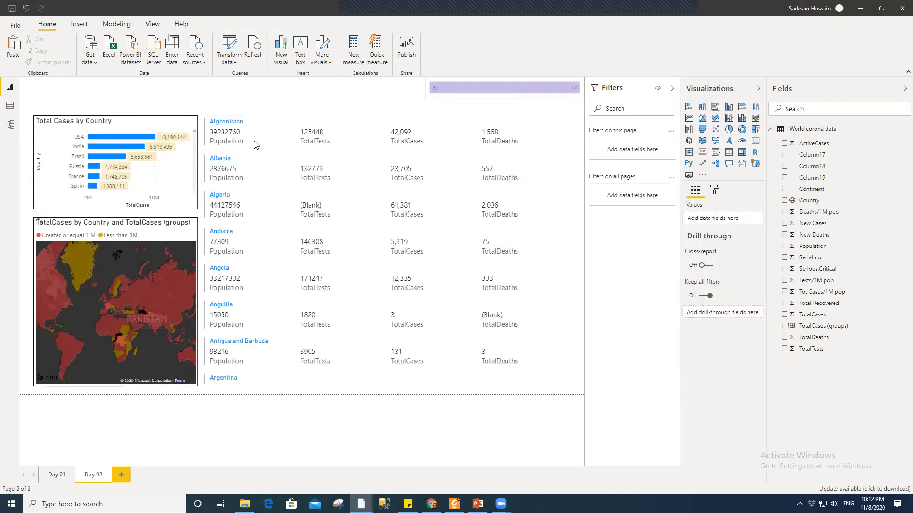
{"action": "left_click", "coordinate": [466, 88]}
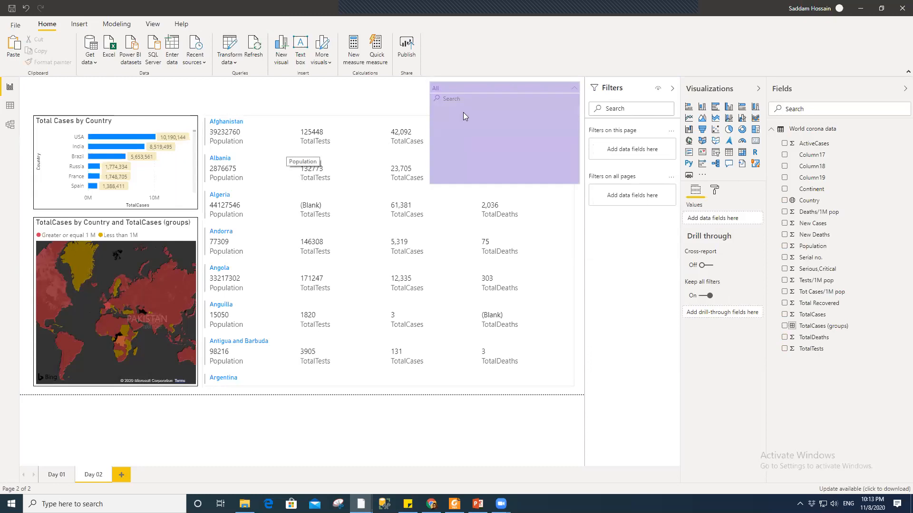
{"action": "left_click", "coordinate": [386, 104]}
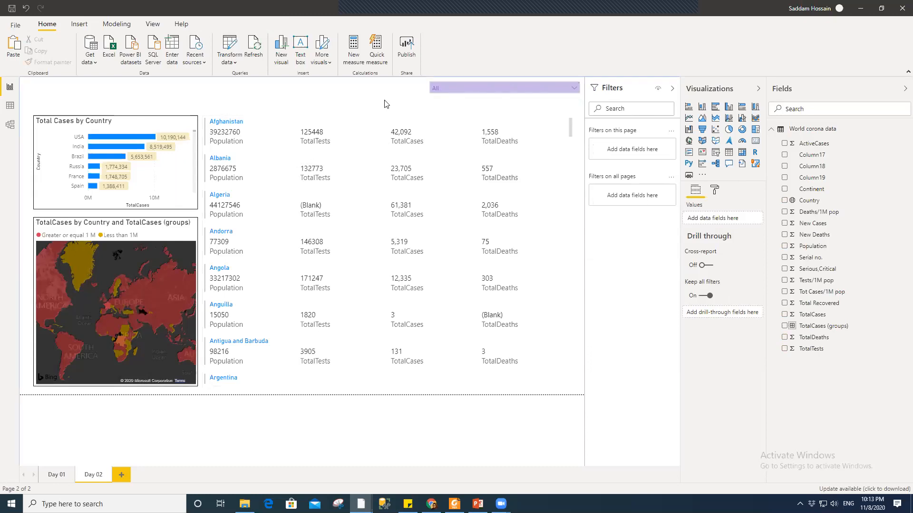
- Set the multi-row card's background colour to dark grey from the theme colours
{"action": "left_click", "coordinate": [531, 166]}
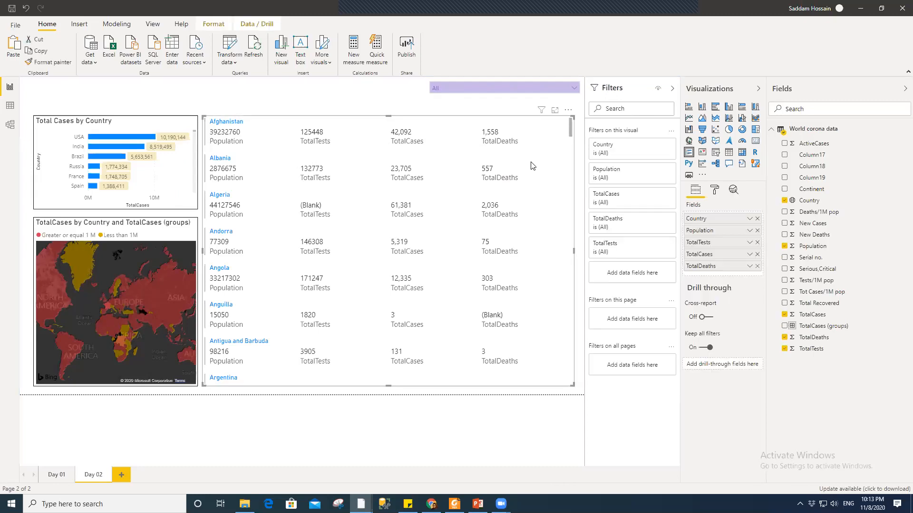
{"action": "left_click", "coordinate": [715, 189]}
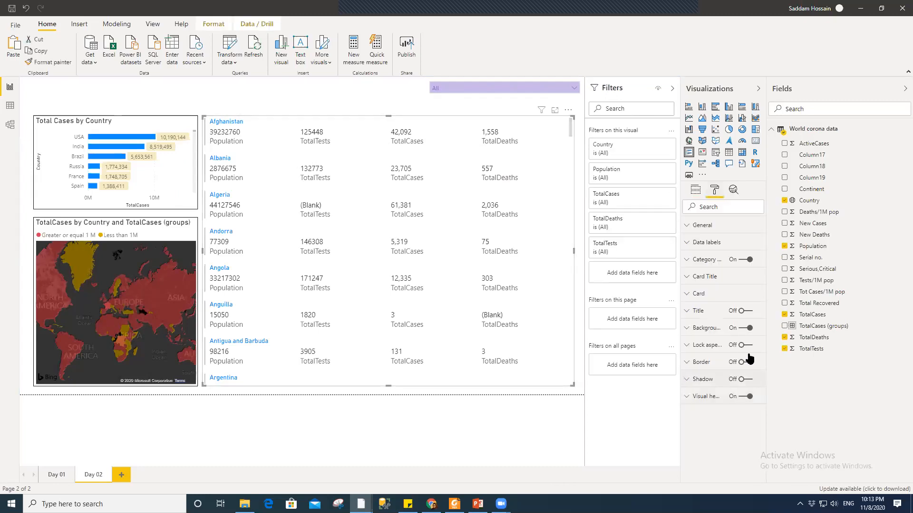
{"action": "left_click", "coordinate": [709, 333]}
{"action": "left_click", "coordinate": [701, 357]}
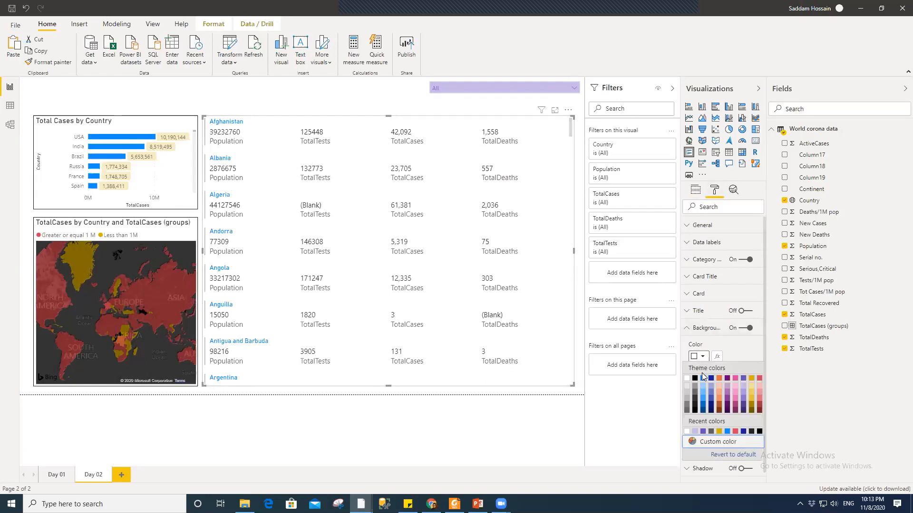
{"action": "left_click", "coordinate": [696, 388]}
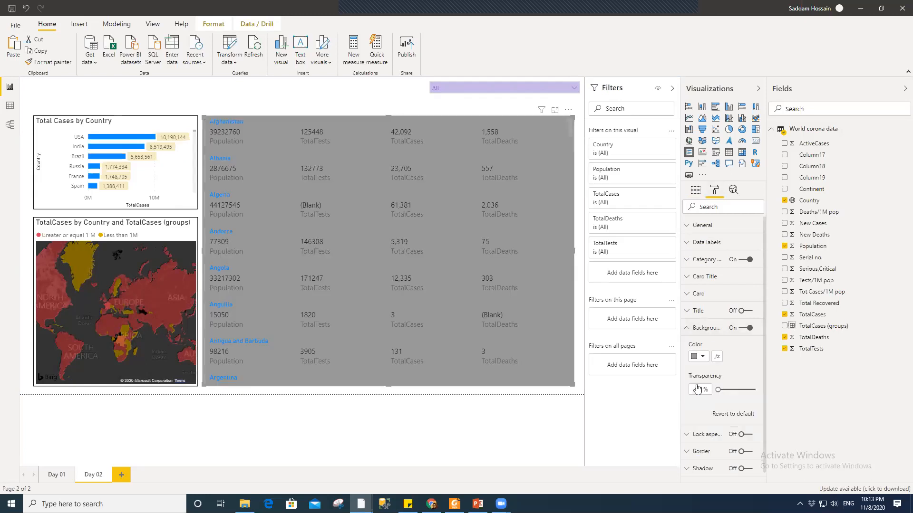
{"action": "left_click", "coordinate": [700, 357]}
{"action": "left_click", "coordinate": [694, 393]}
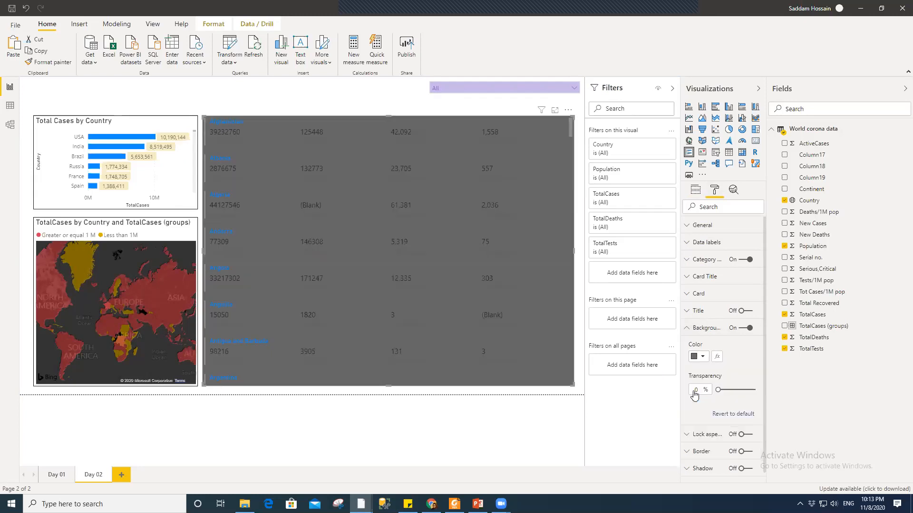
{"action": "left_click", "coordinate": [701, 329]}
- Set the multi-row card's data label colour to white
{"action": "left_click", "coordinate": [705, 243]}
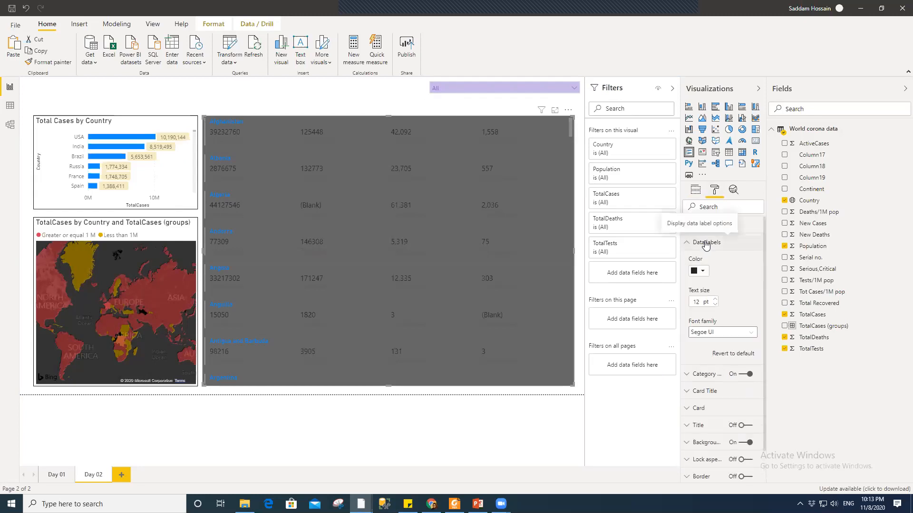
{"action": "left_click", "coordinate": [698, 271]}
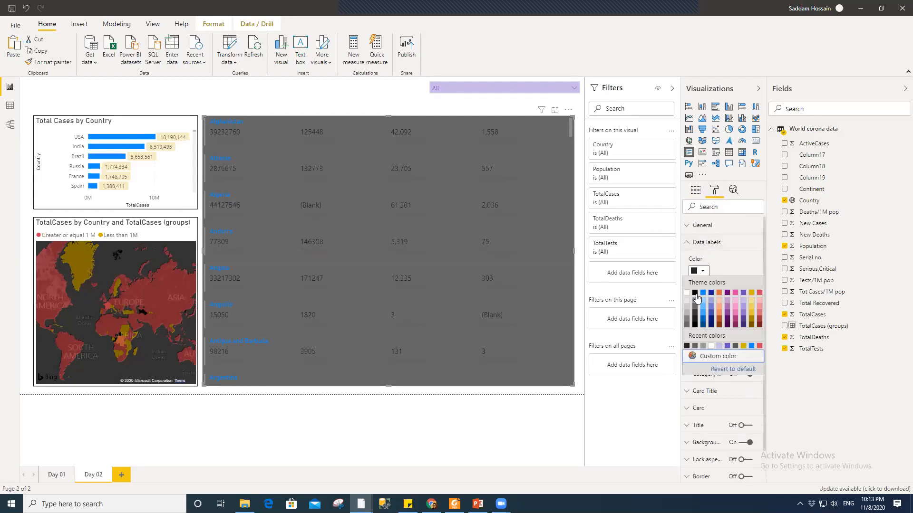
{"action": "left_click", "coordinate": [687, 294]}
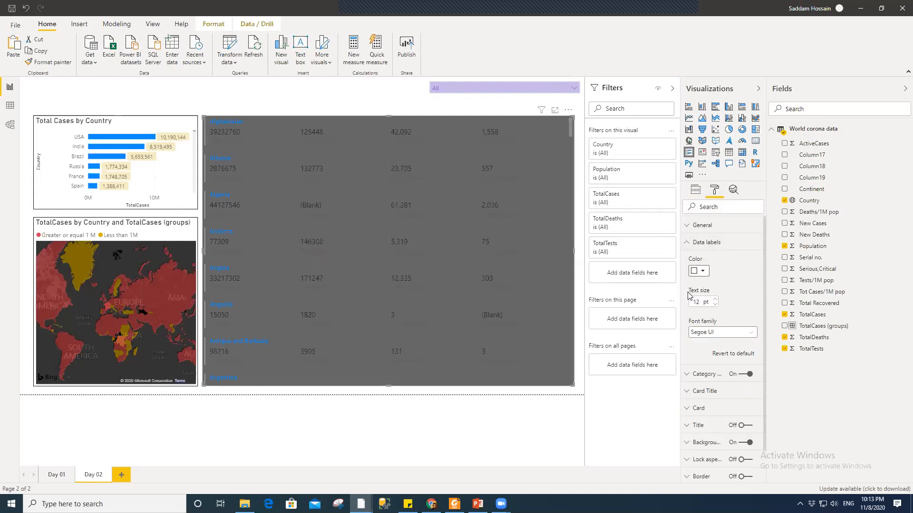
{"action": "left_click", "coordinate": [692, 244]}
- Set the multi-row card's category label colour to the theme's golden yellow
{"action": "left_click", "coordinate": [694, 259]}
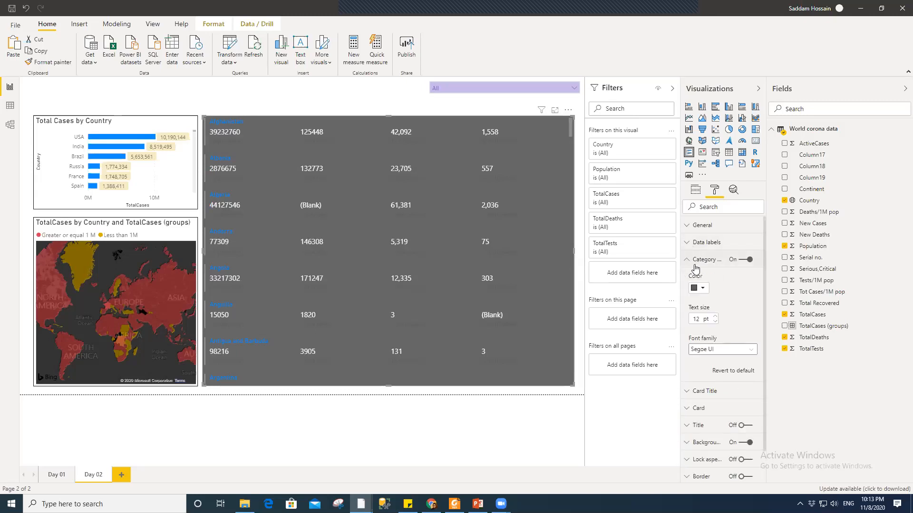
{"action": "left_click", "coordinate": [701, 290]}
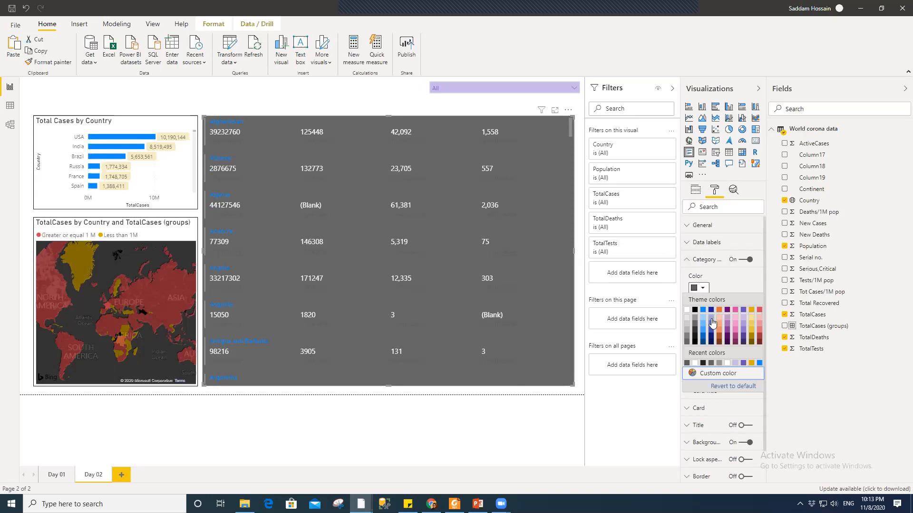
{"action": "left_click", "coordinate": [750, 310]}
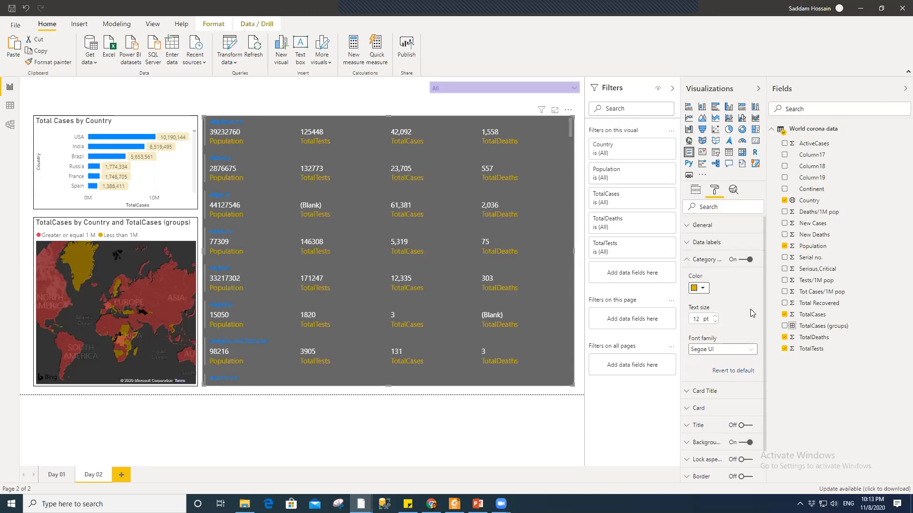
{"action": "left_click", "coordinate": [695, 261]}
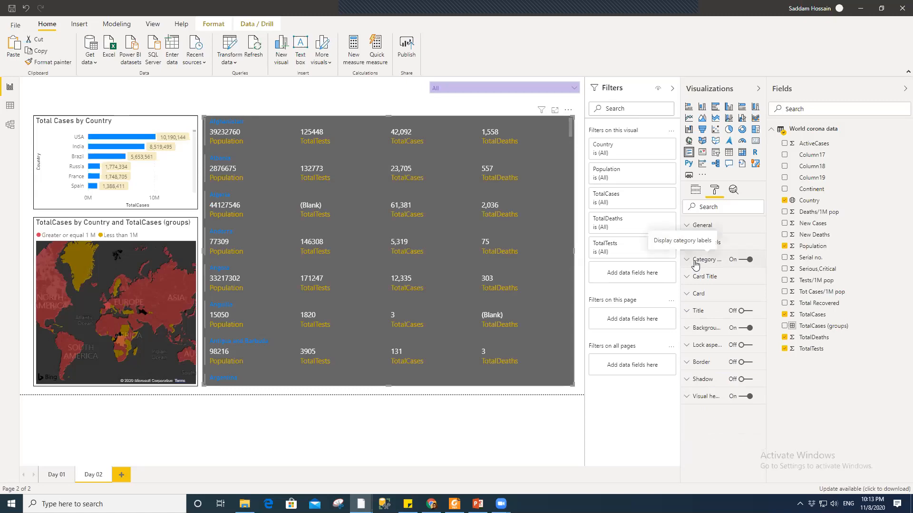
- Review the multi-row card's data label, category label and card title settings along with its list of fields
{"action": "left_click", "coordinate": [696, 190]}
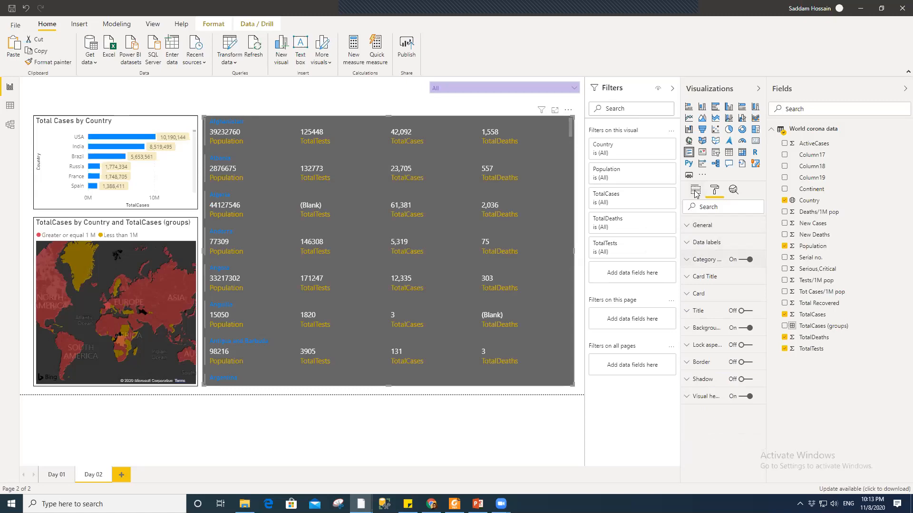
{"action": "left_click", "coordinate": [317, 107]}
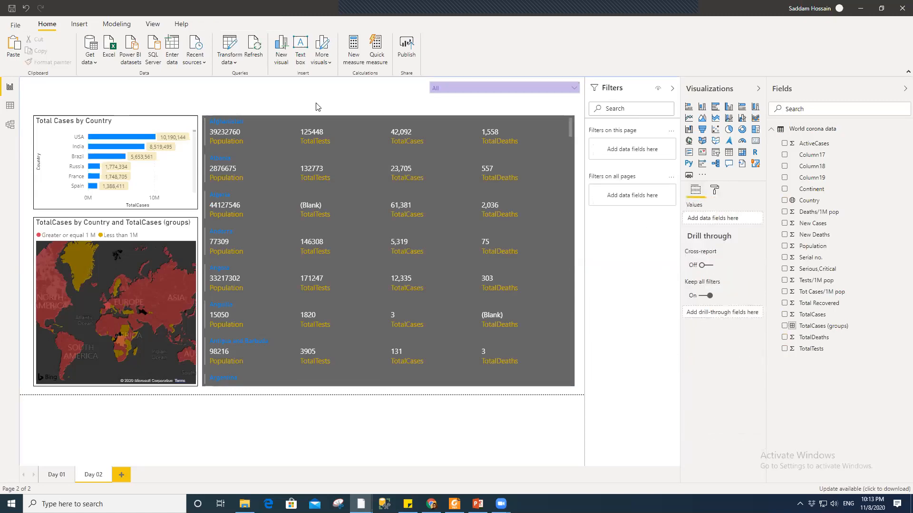
{"action": "left_click", "coordinate": [350, 126]}
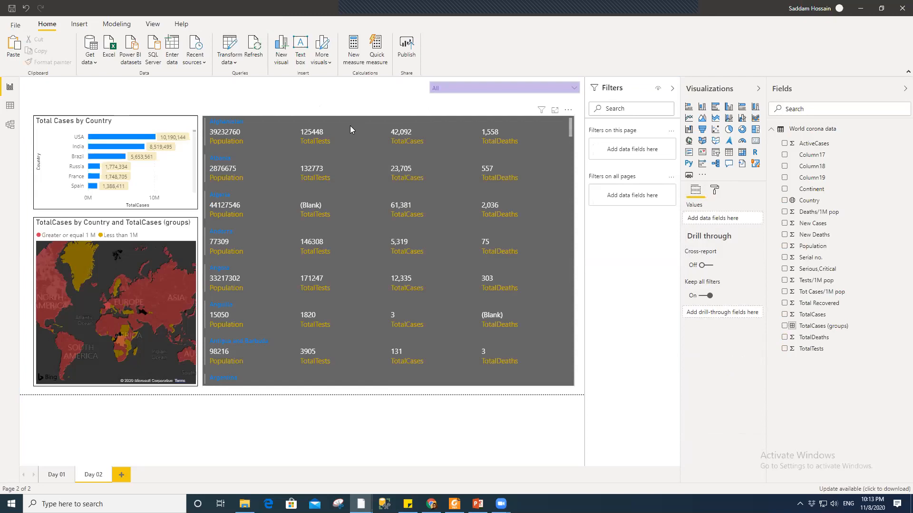
{"action": "left_click", "coordinate": [714, 191]}
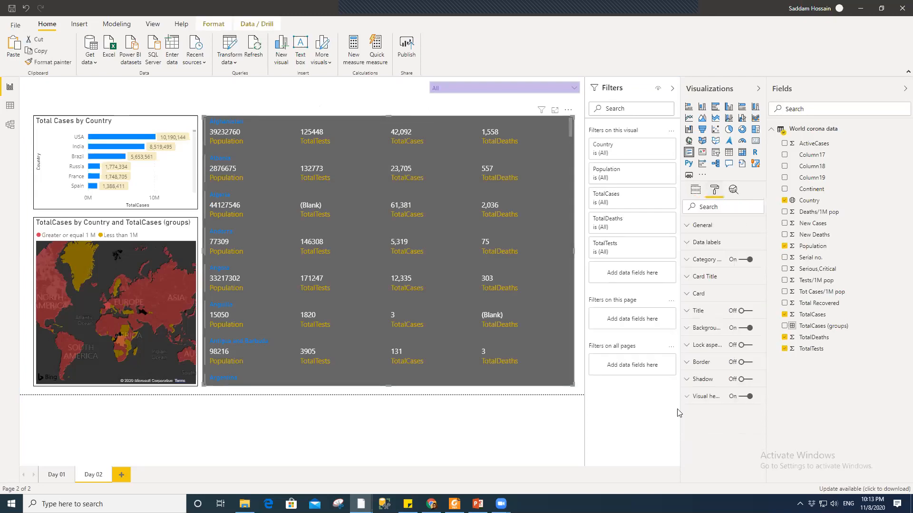
{"action": "left_click", "coordinate": [713, 247]}
{"action": "left_click", "coordinate": [714, 249]}
{"action": "left_click", "coordinate": [707, 243]}
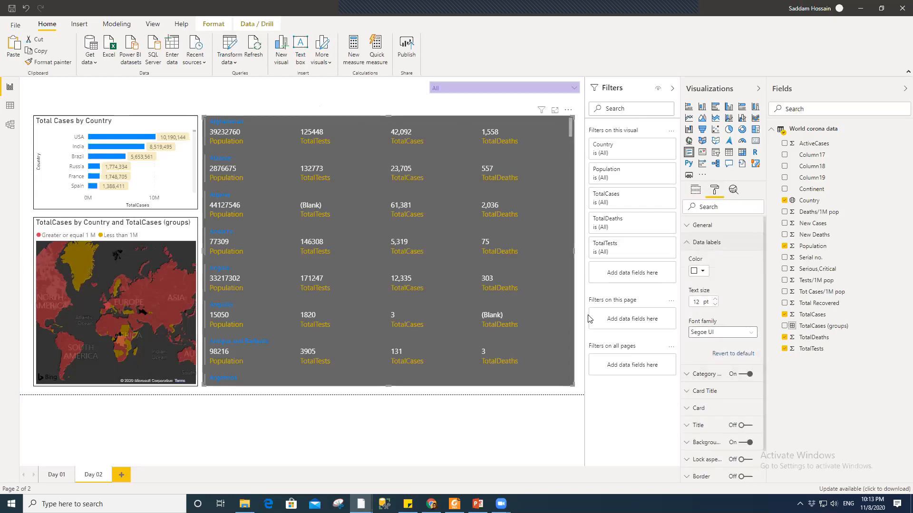
{"action": "left_click", "coordinate": [698, 241]}
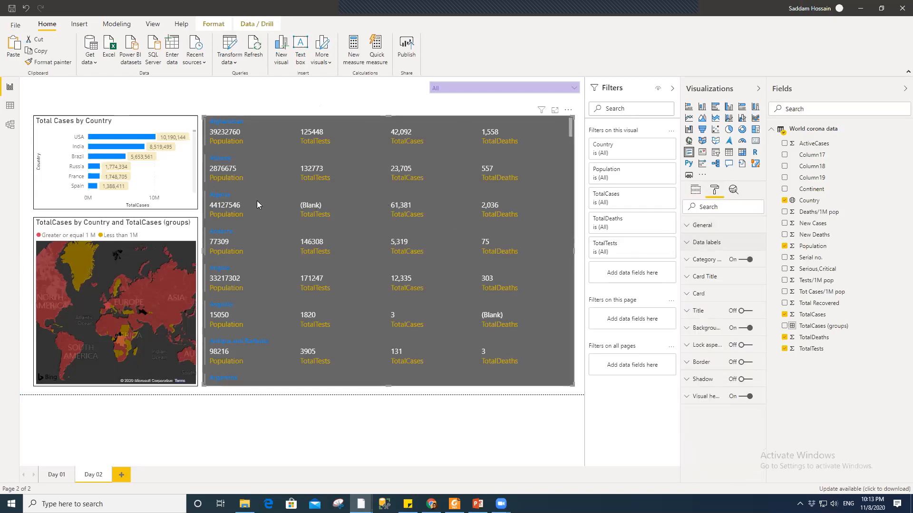
{"action": "left_click", "coordinate": [699, 242]}
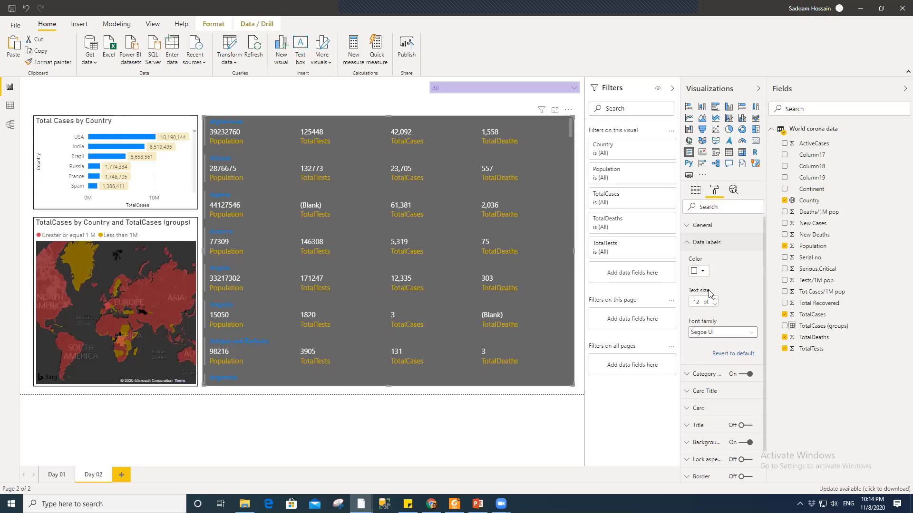
{"action": "left_click", "coordinate": [700, 243]}
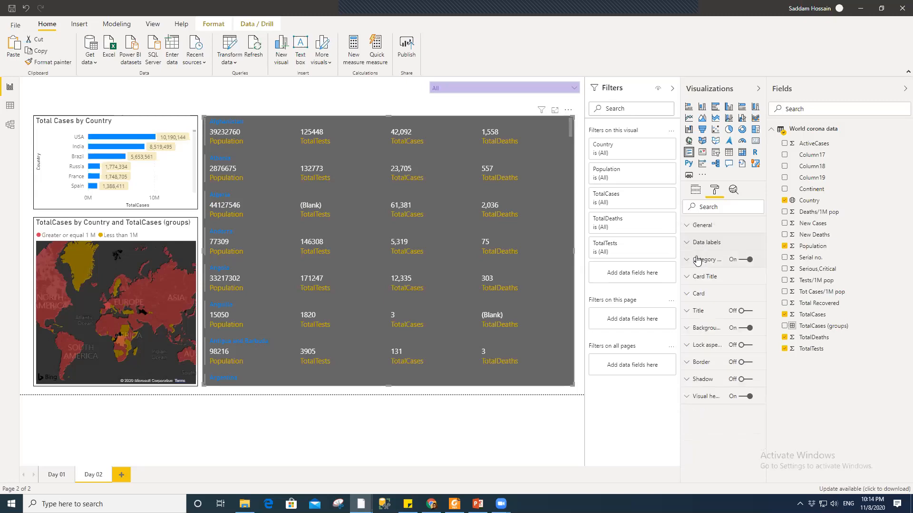
{"action": "left_click", "coordinate": [698, 261]}
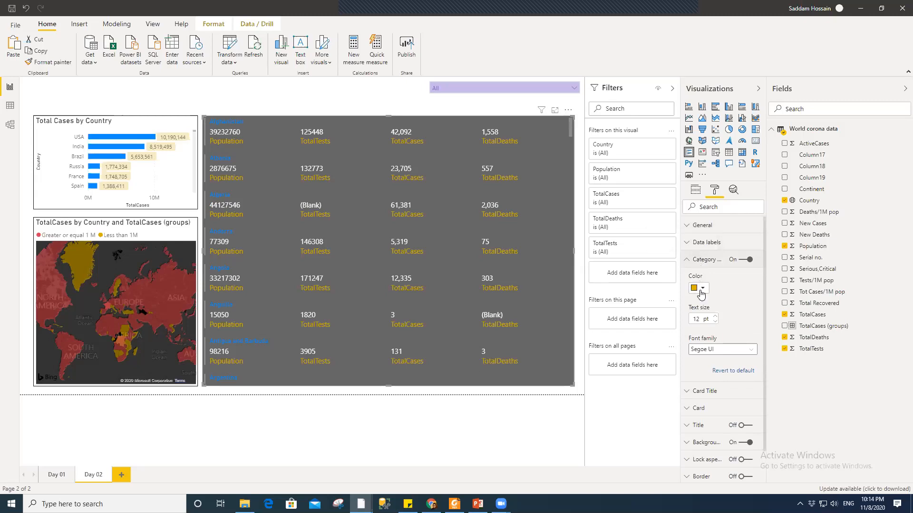
{"action": "left_click", "coordinate": [693, 261]}
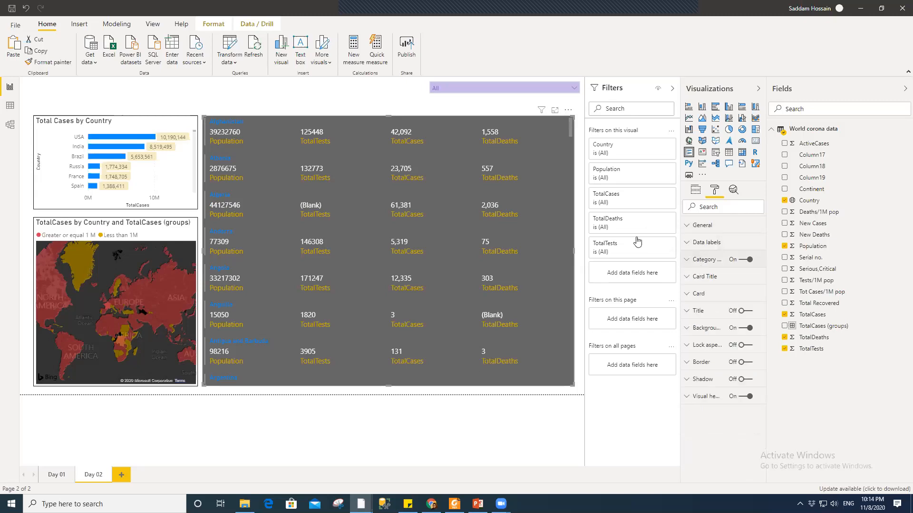
{"action": "left_click", "coordinate": [702, 277]}
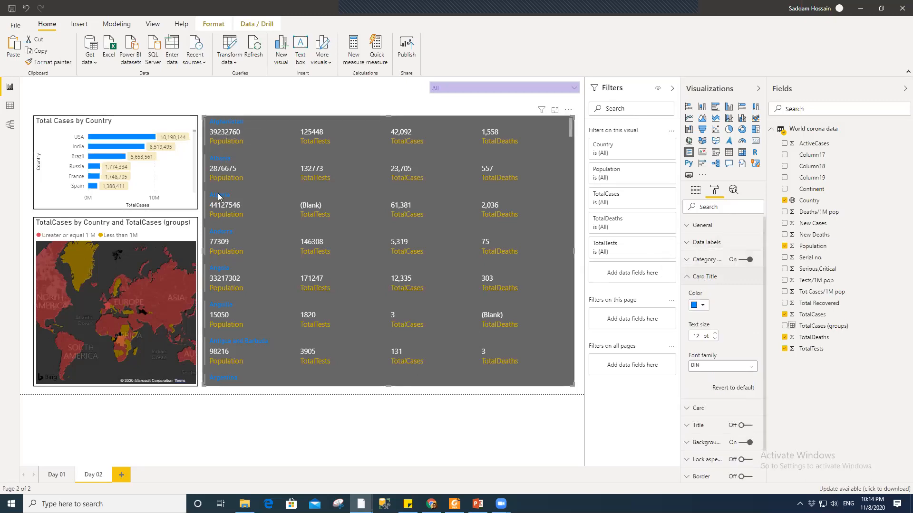
{"action": "left_click", "coordinate": [695, 191]}
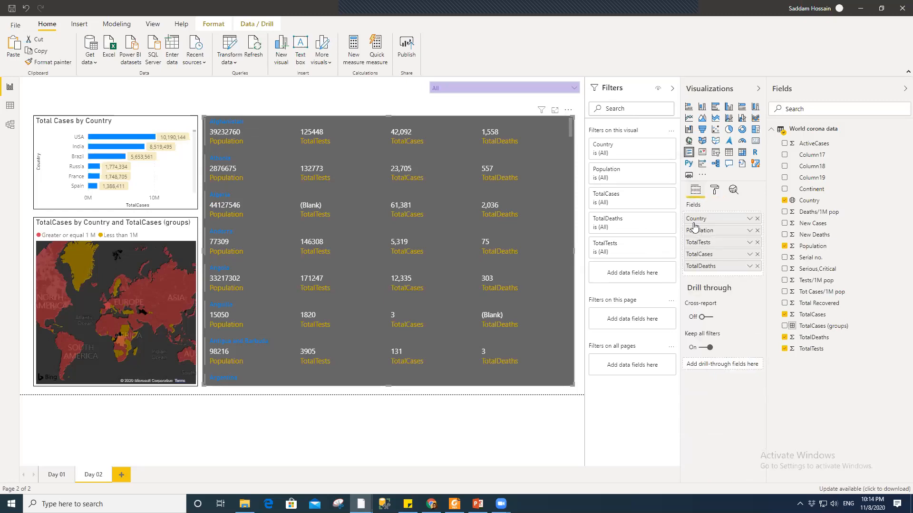
{"action": "left_click", "coordinate": [715, 190]}
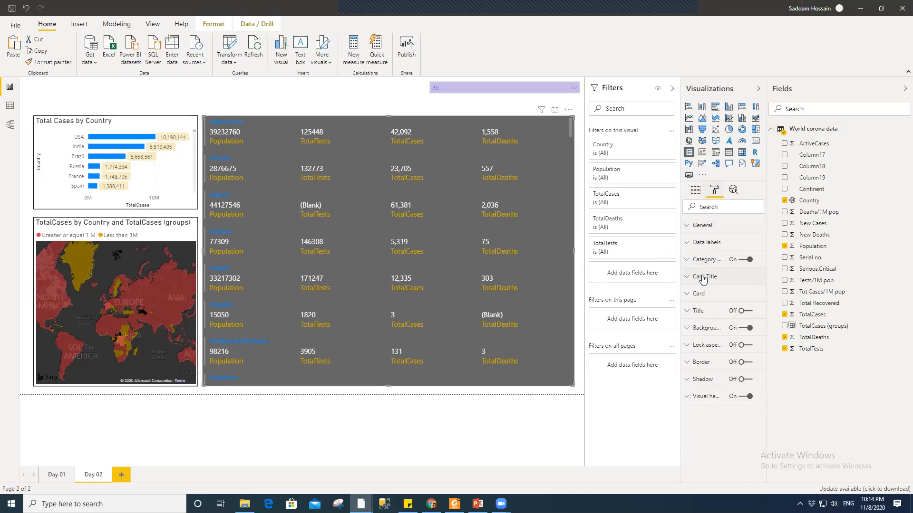
- View the Day 01 page, return to Day 02 and examine the multi-row card's Card settings for outline, bar, padding and background
{"action": "left_click", "coordinate": [56, 475]}
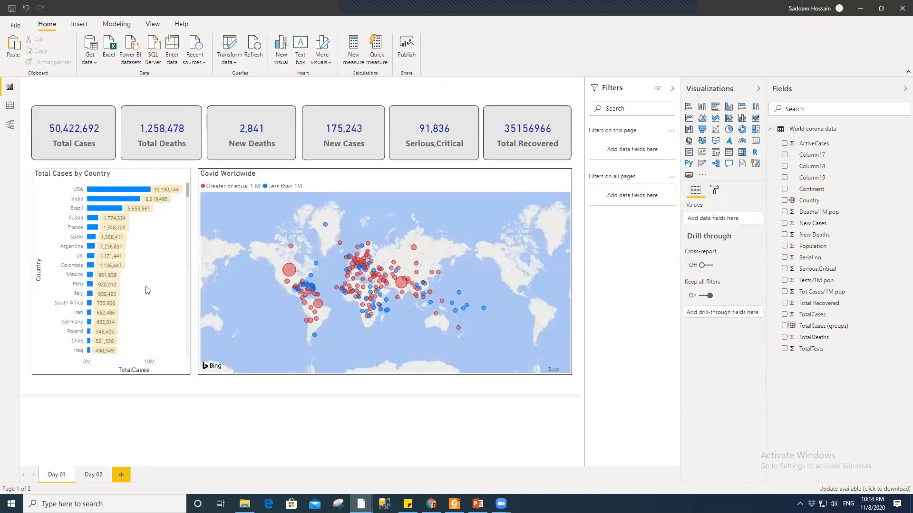
{"action": "left_click", "coordinate": [94, 474]}
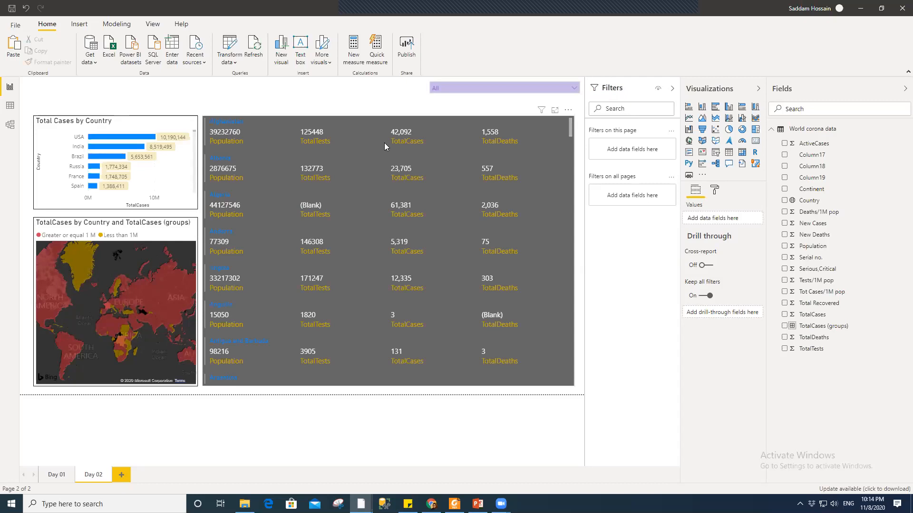
{"action": "left_click", "coordinate": [556, 130]}
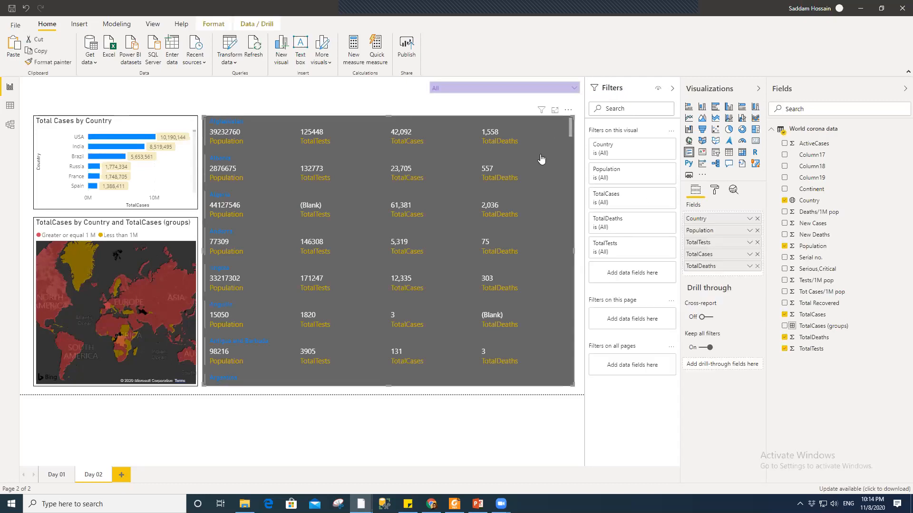
{"action": "left_click", "coordinate": [716, 192]}
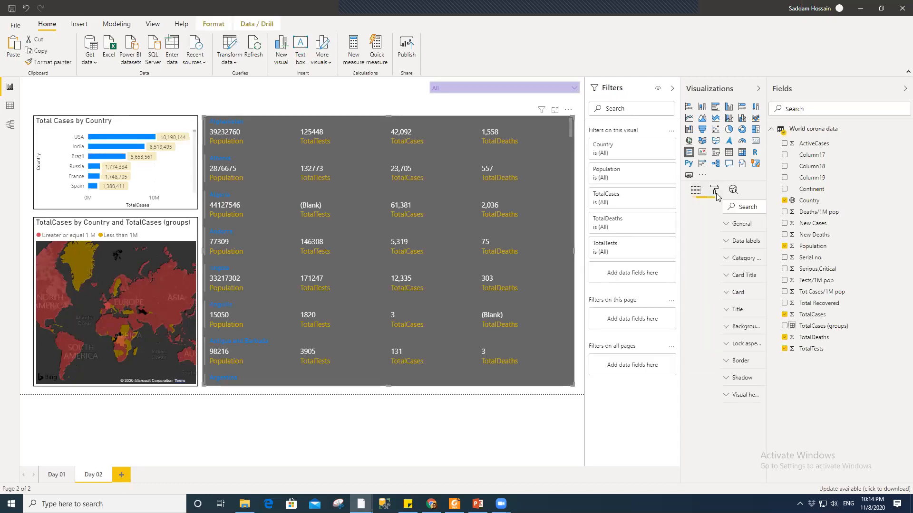
{"action": "left_click", "coordinate": [707, 292]}
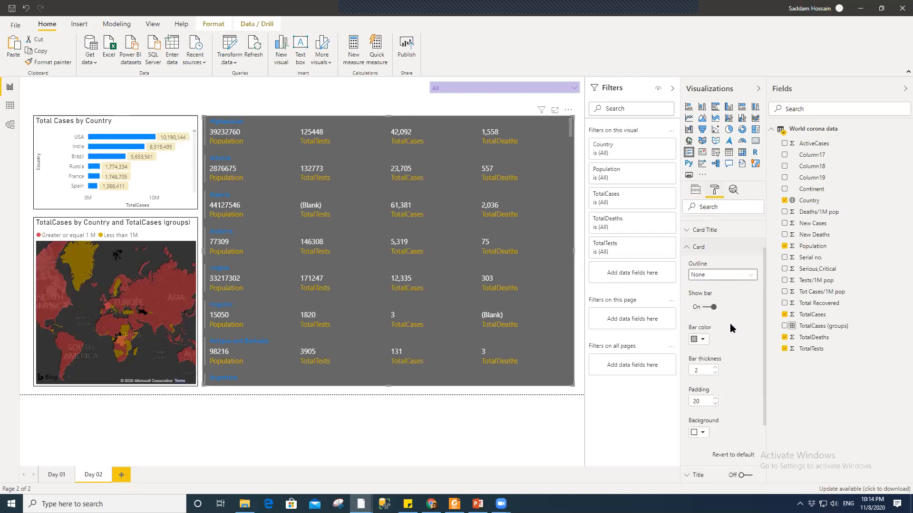
{"action": "scroll", "coordinate": [729, 325], "scroll_direction": "up", "scroll_amount": 2}
{"action": "scroll", "coordinate": [722, 299], "scroll_direction": "down", "scroll_amount": 4}
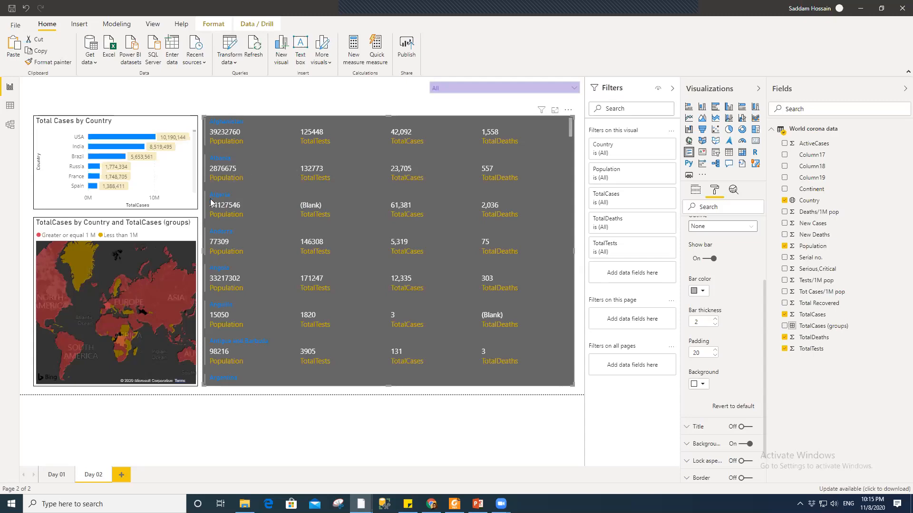
- Set the multi-row card's bar colour to white and its bar thickness to 4
{"action": "left_click", "coordinate": [701, 291]}
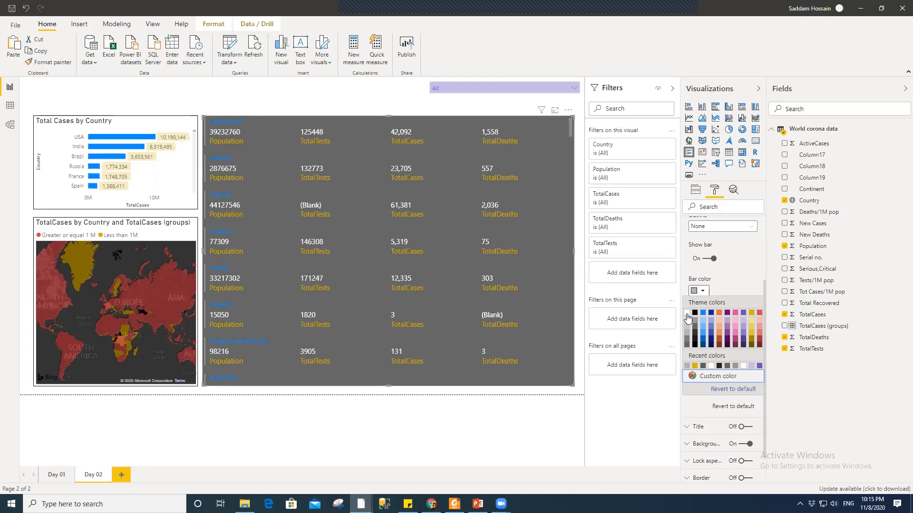
{"action": "left_click", "coordinate": [687, 314]}
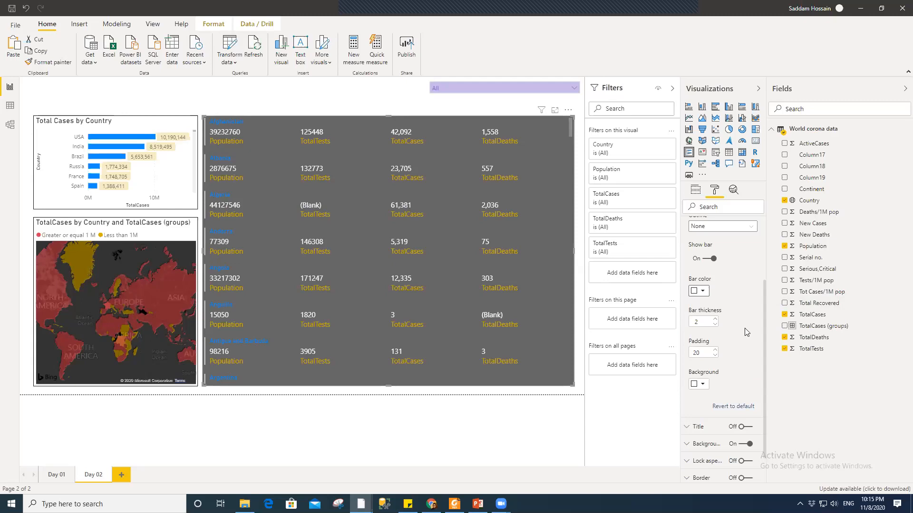
{"action": "left_click", "coordinate": [714, 320]}
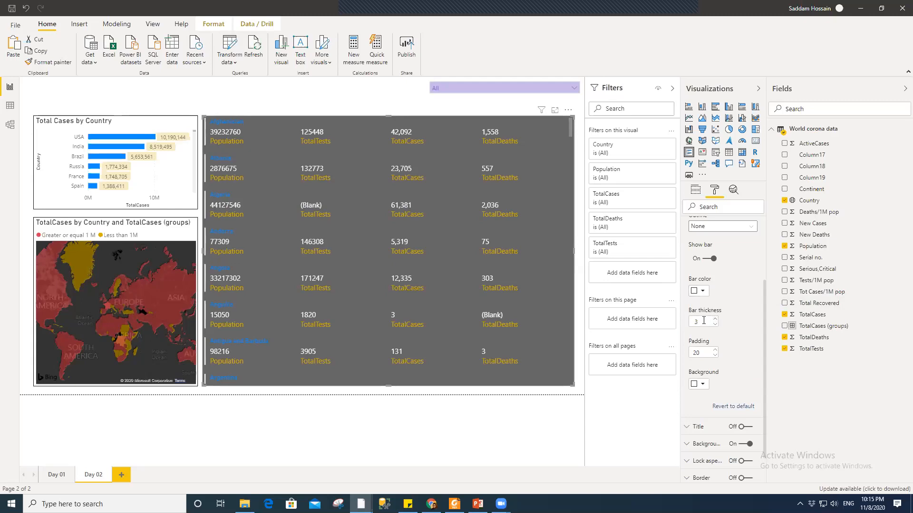
{"action": "left_click_drag", "start_coordinate": [697, 320], "coordinate": [687, 322]}
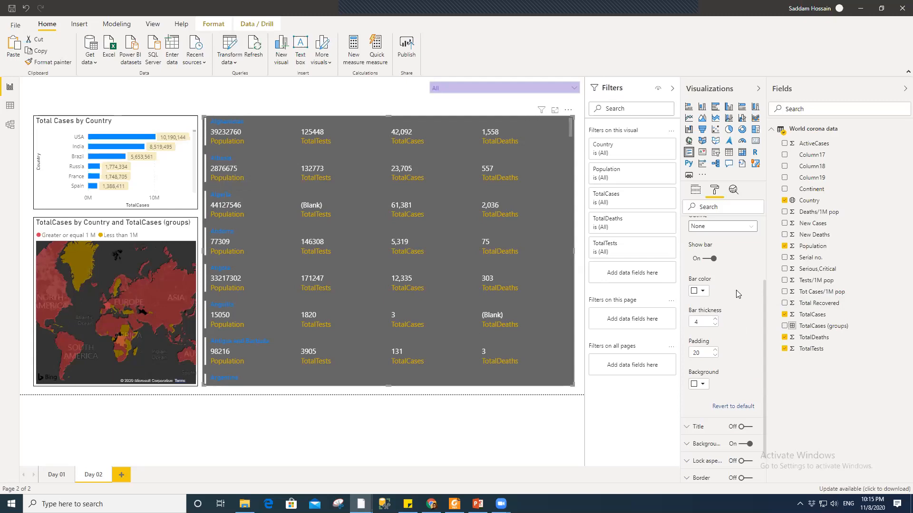
{"action": "scroll", "coordinate": [727, 309], "scroll_direction": "up", "scroll_amount": 2}
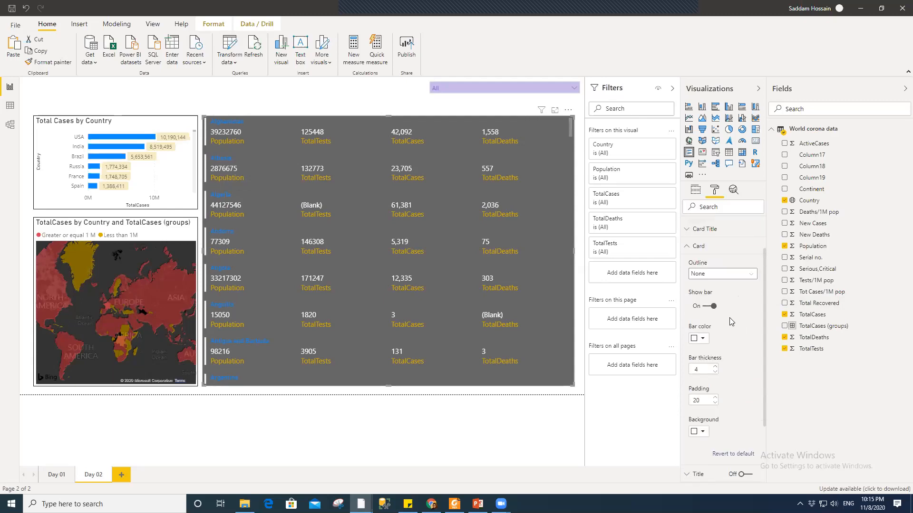
{"action": "left_click", "coordinate": [697, 255]}
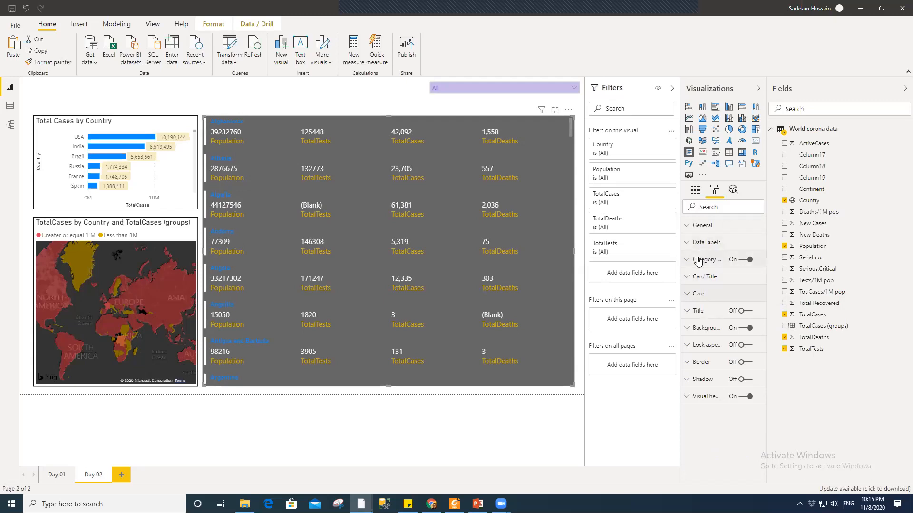
{"action": "left_click", "coordinate": [698, 261]}
{"action": "left_click", "coordinate": [706, 264]}
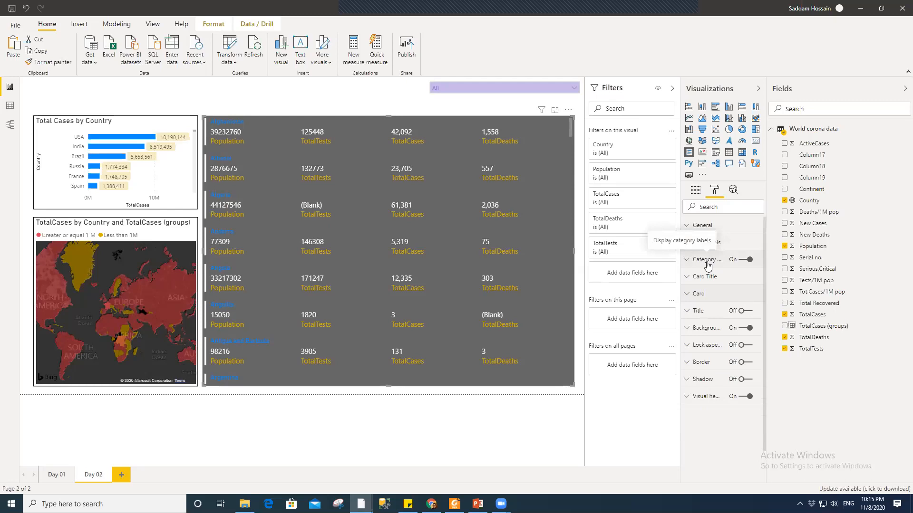
{"action": "left_click", "coordinate": [707, 265]}
{"action": "left_click", "coordinate": [707, 265]}
- Reduce the padding of the multi-row card to 10
{"action": "left_click", "coordinate": [698, 294]}
{"action": "left_click", "coordinate": [698, 292]}
{"action": "left_click", "coordinate": [698, 292]}
{"action": "scroll", "coordinate": [717, 306], "scroll_direction": "down", "scroll_amount": 2}
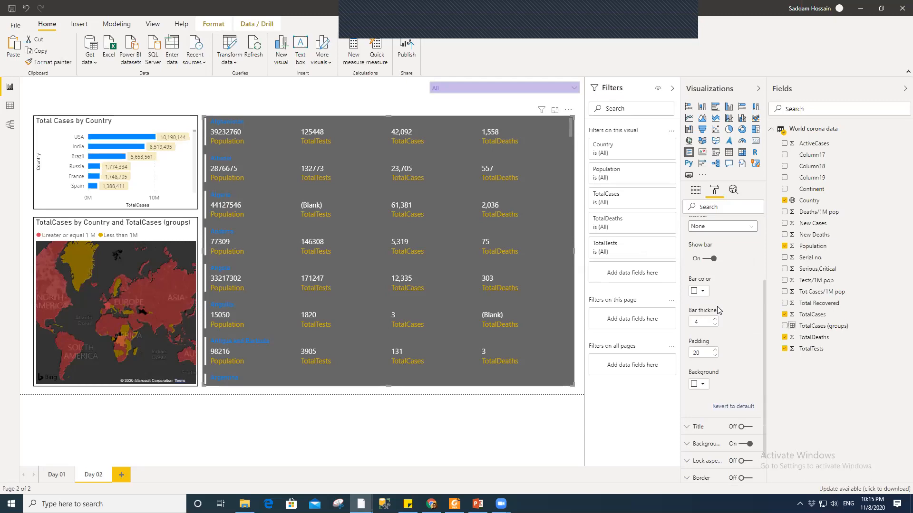
{"action": "left_click", "coordinate": [694, 353]}
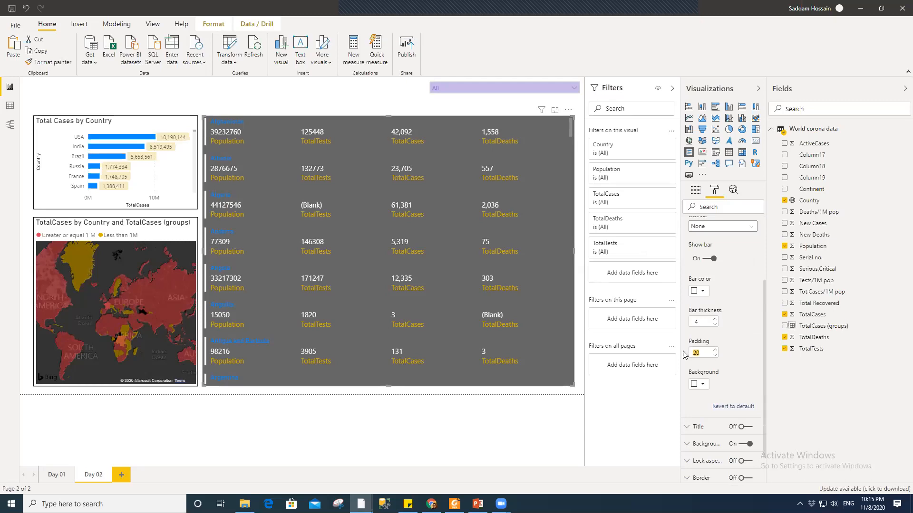
{"action": "left_click", "coordinate": [714, 350]}
{"action": "left_click", "coordinate": [715, 351]}
{"action": "left_click", "coordinate": [714, 350]}
{"action": "left_click", "coordinate": [715, 356]}
{"action": "left_click", "coordinate": [715, 356]}
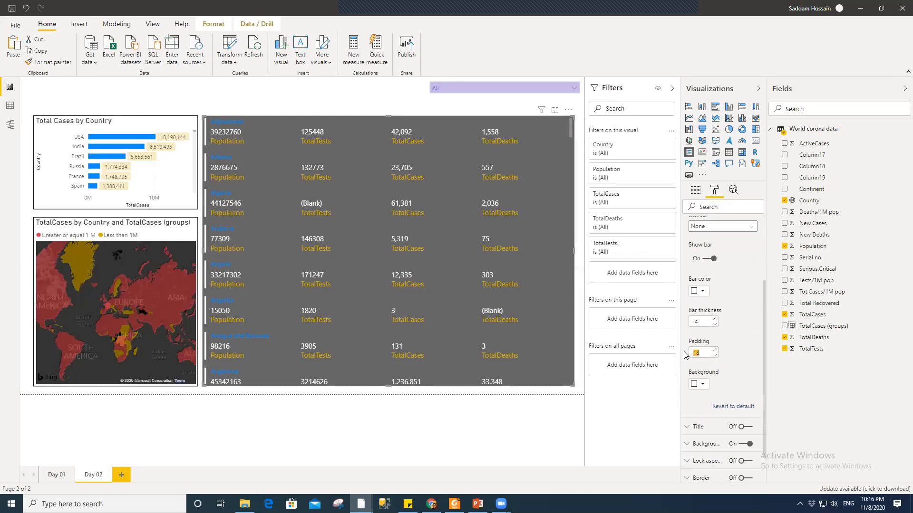
{"action": "type", "text": "15"}
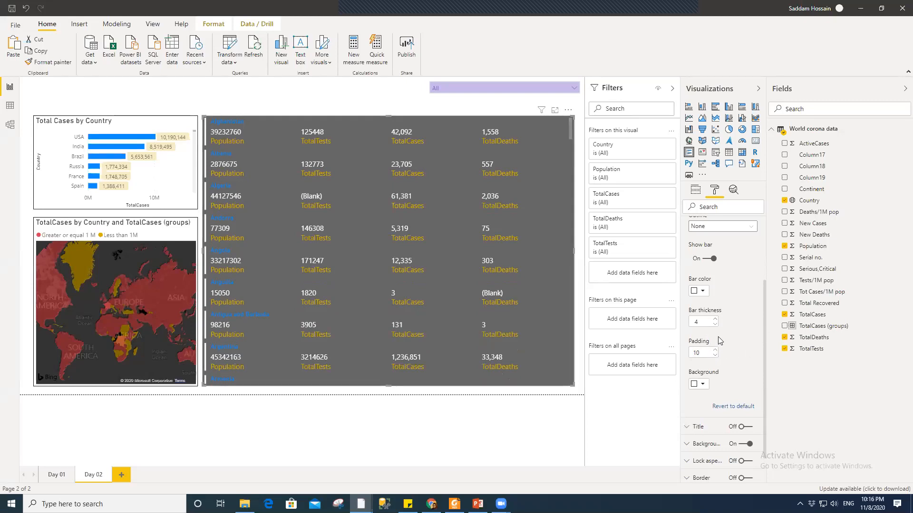
{"action": "scroll", "coordinate": [718, 337], "scroll_direction": "up", "scroll_amount": 3}
{"action": "left_click", "coordinate": [709, 293]}
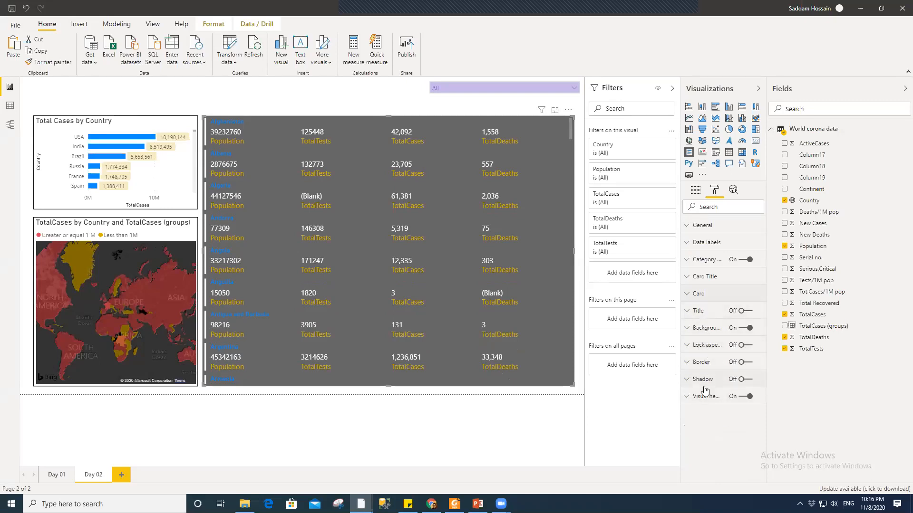
- Deselect the multi-row card, view the Day 01 page for comparison and return to Day 02
{"action": "left_click", "coordinate": [240, 101]}
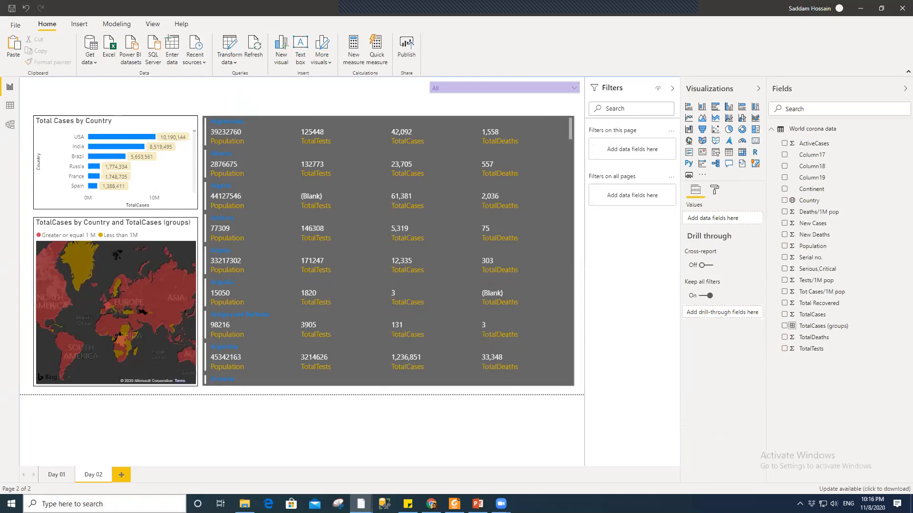
{"action": "left_click", "coordinate": [56, 475]}
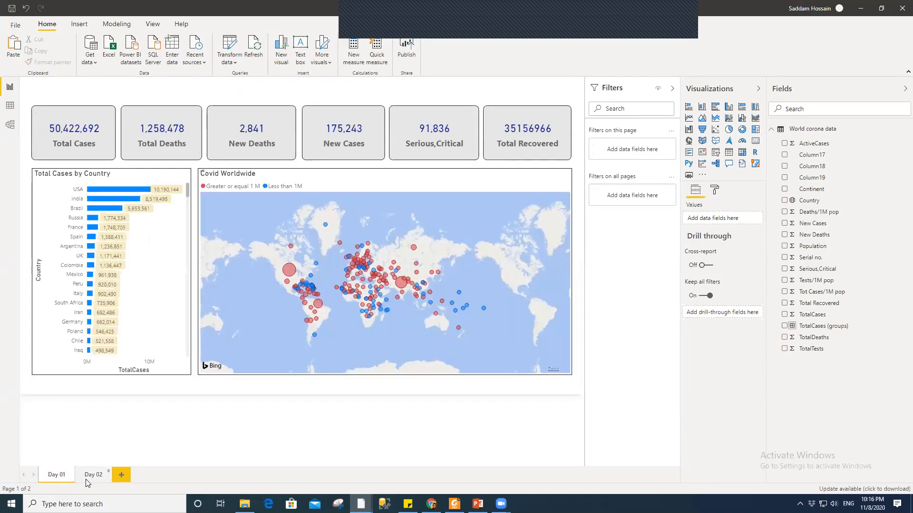
{"action": "left_click", "coordinate": [87, 480]}
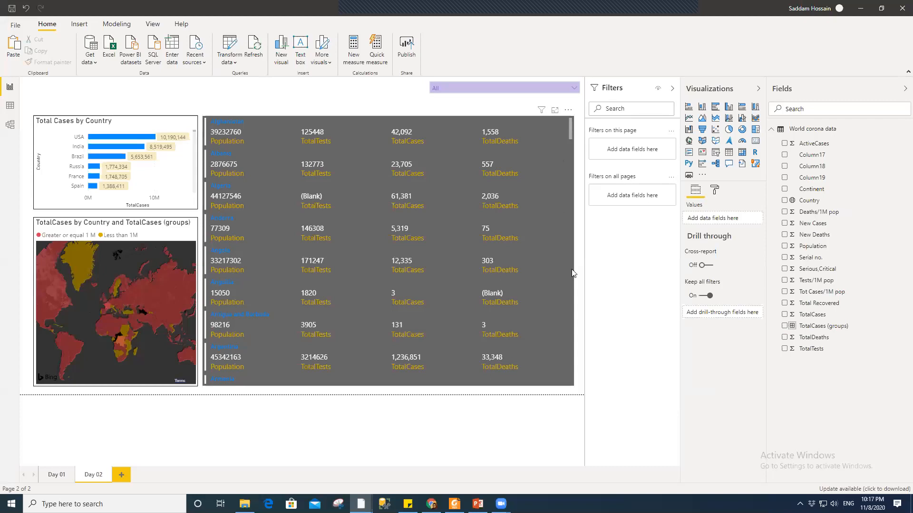
- Narrow the multi-row card to about 60% of its width, leaving free space beside it for another visual
{"action": "left_click", "coordinate": [571, 255]}
{"action": "left_click_drag", "start_coordinate": [572, 250], "coordinate": [424, 239]}
{"action": "left_click", "coordinate": [467, 209]}
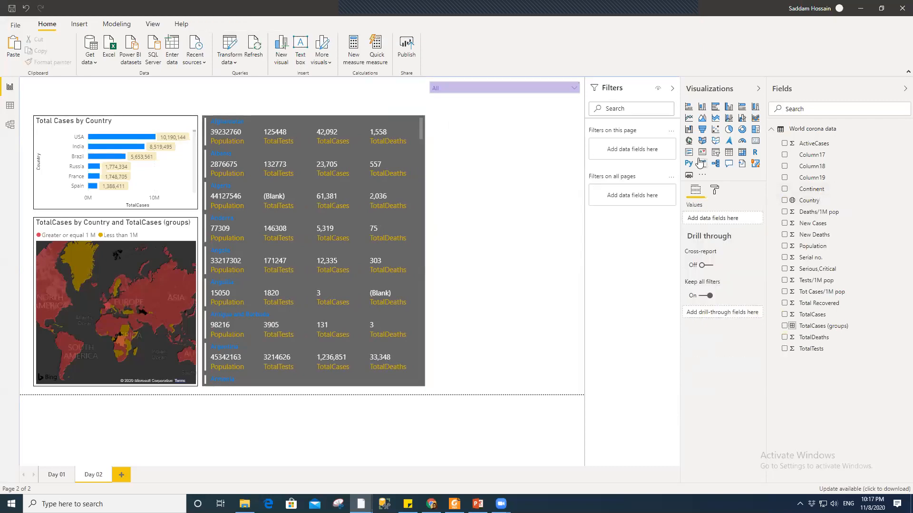
- Add a card visual in the free space beside the multi-row card and shrink it to the upper part
{"action": "left_click", "coordinate": [755, 141]}
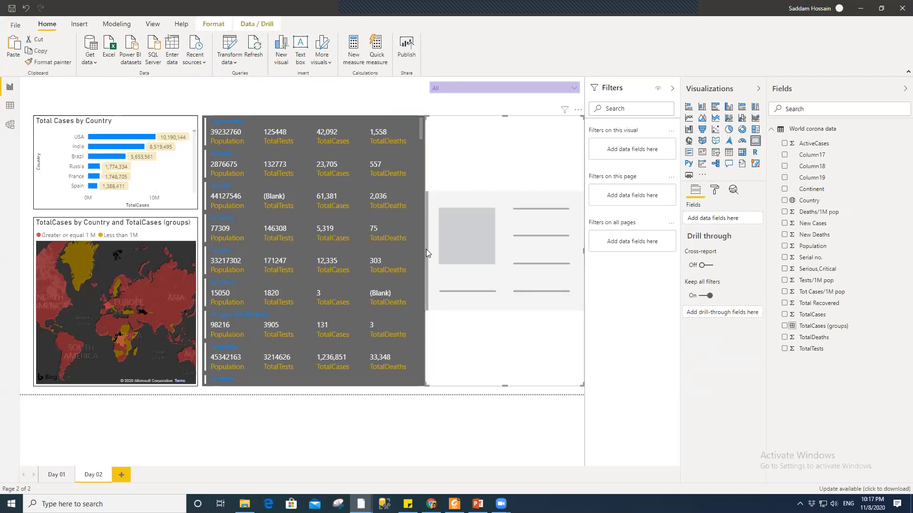
{"action": "left_click_drag", "start_coordinate": [426, 248], "coordinate": [437, 247]}
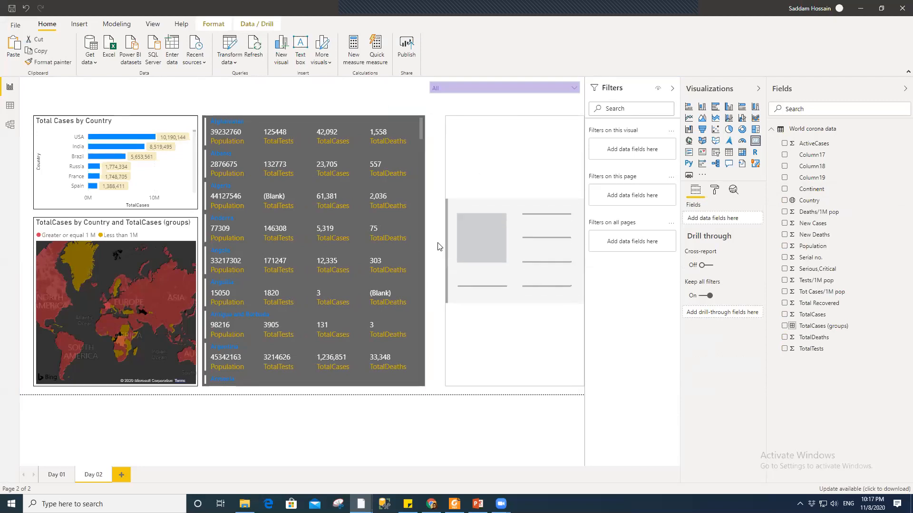
{"action": "left_click_drag", "start_coordinate": [509, 391], "coordinate": [519, 198]}
{"action": "left_click", "coordinate": [532, 258]}
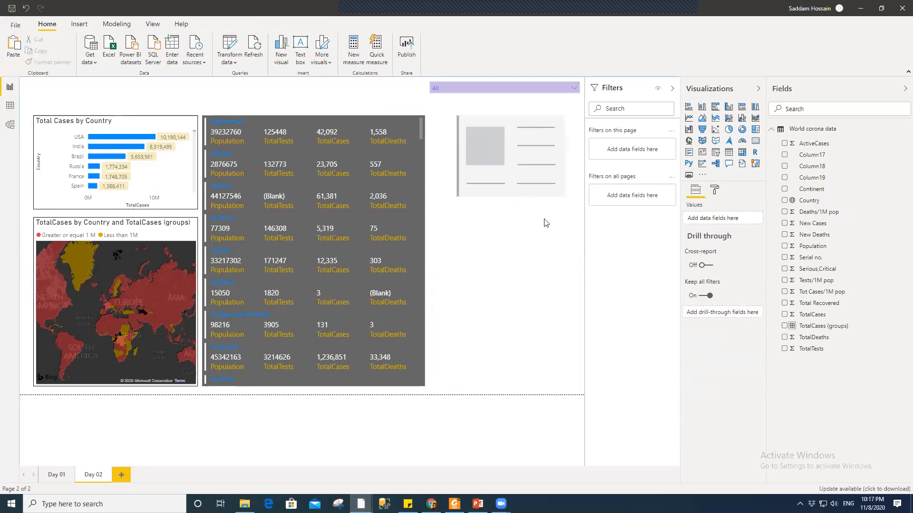
{"action": "left_click", "coordinate": [579, 162]}
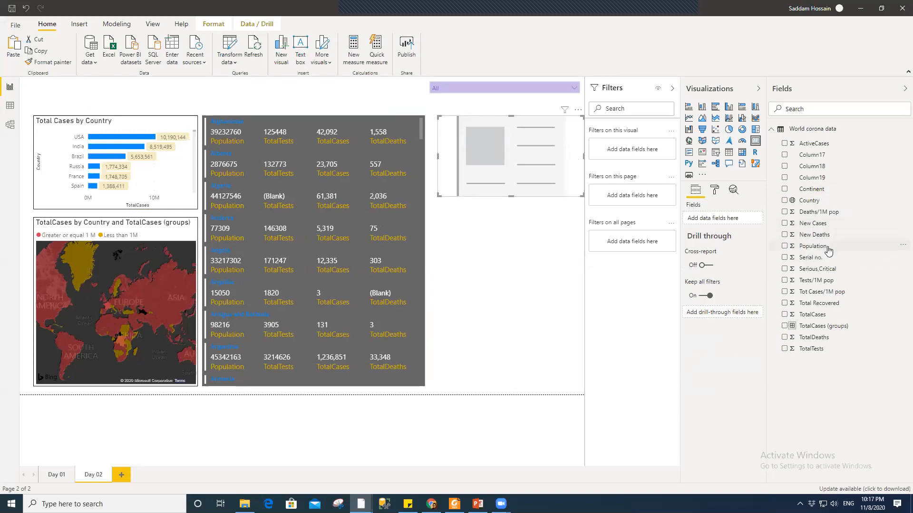
- Show Population in the new visual, convert it to a multi-row card and add TotalTests, TotalCases and TotalDeaths
{"action": "left_click_drag", "start_coordinate": [790, 246], "coordinate": [720, 218]}
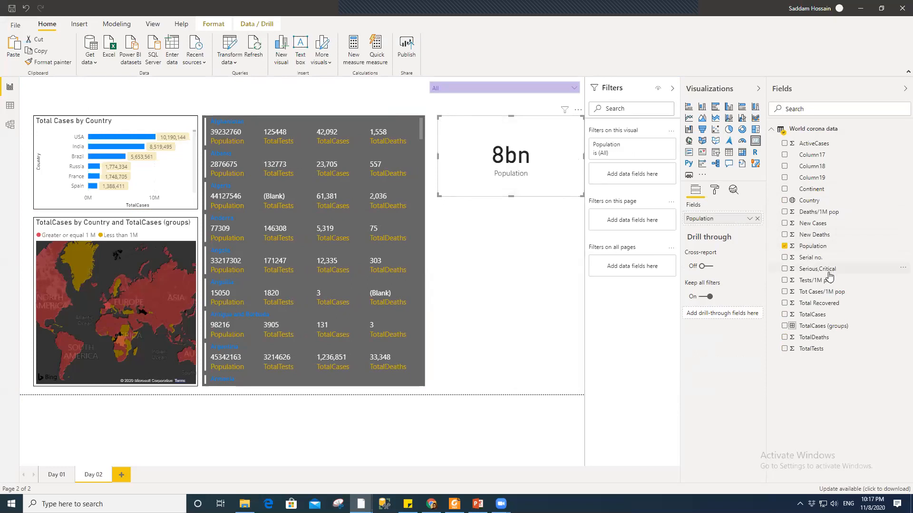
{"action": "left_click", "coordinate": [689, 153]}
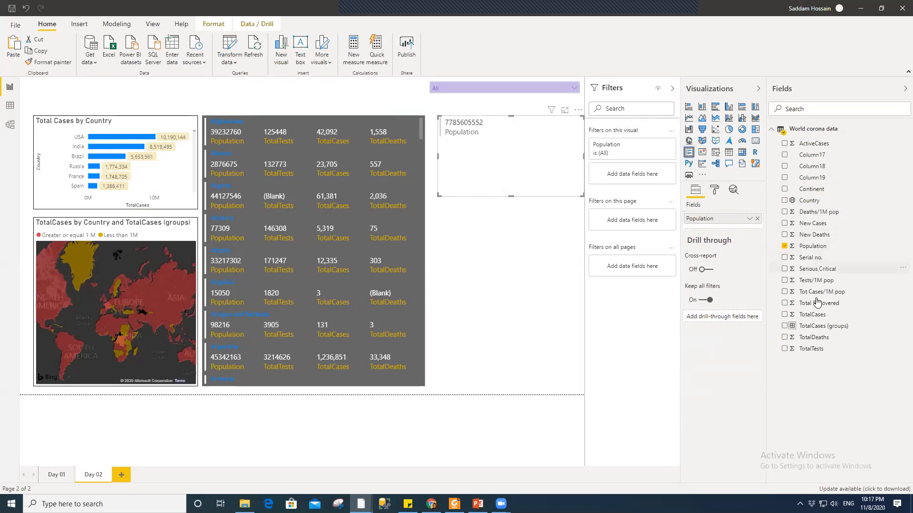
{"action": "left_click_drag", "start_coordinate": [741, 259], "coordinate": [729, 240]}
{"action": "left_click_drag", "start_coordinate": [819, 351], "coordinate": [725, 231]}
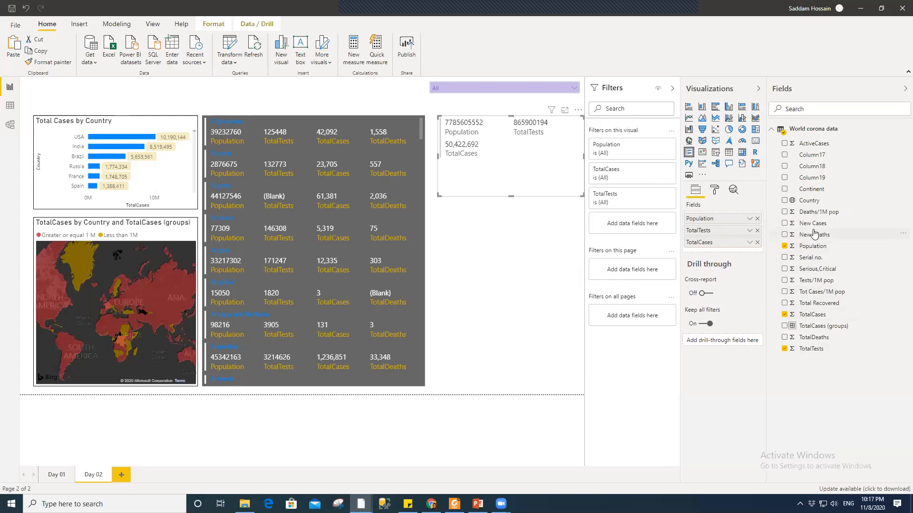
{"action": "left_click_drag", "start_coordinate": [819, 340], "coordinate": [732, 252]}
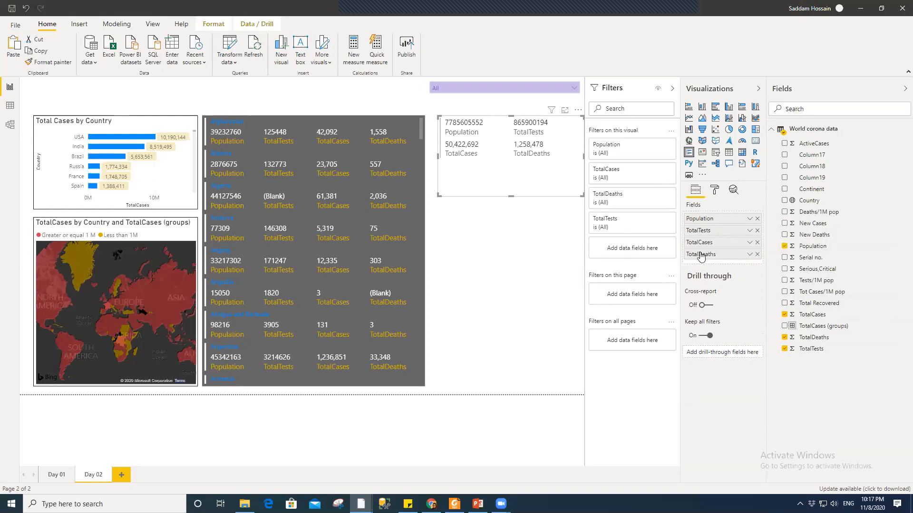
- Resize the new multi-row card into a narrow single column and place it at the page's edge below the slicer
{"action": "left_click_drag", "start_coordinate": [571, 158], "coordinate": [542, 159]}
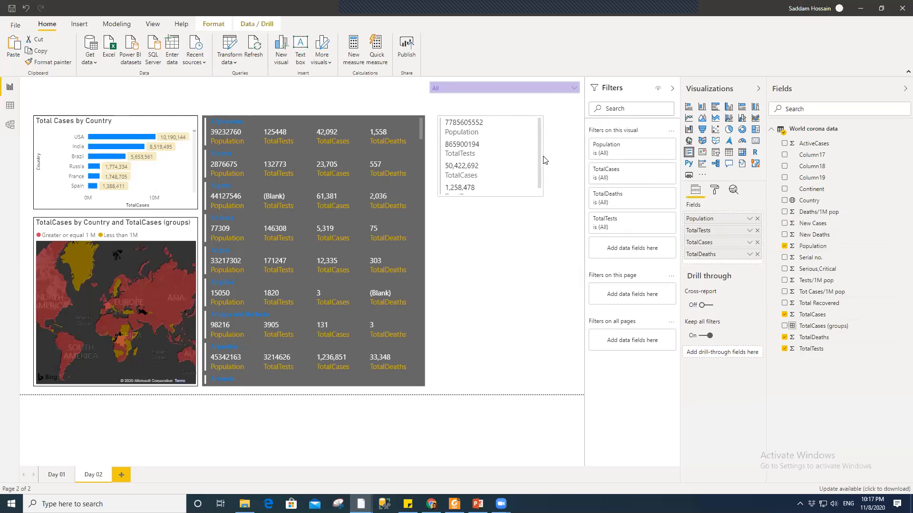
{"action": "left_click_drag", "start_coordinate": [492, 200], "coordinate": [492, 210]}
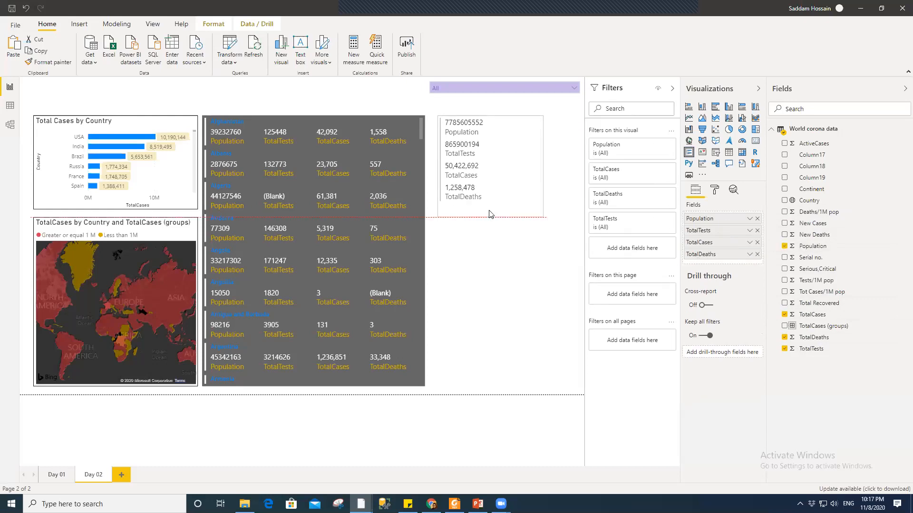
{"action": "left_click_drag", "start_coordinate": [535, 164], "coordinate": [577, 163]}
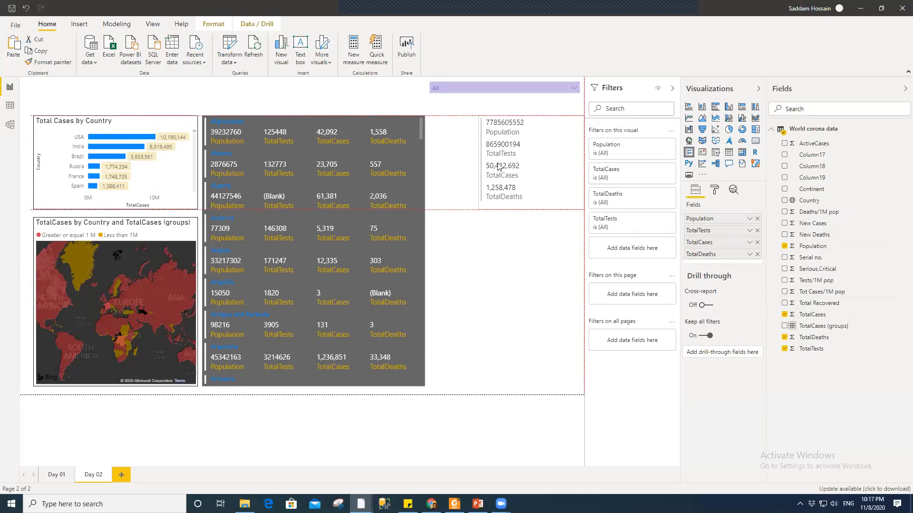
{"action": "left_click_drag", "start_coordinate": [479, 162], "coordinate": [594, 185]}
- Set the font family of the new multi-row card's category labels to Segoe (Bold)
{"action": "left_click", "coordinate": [713, 190]}
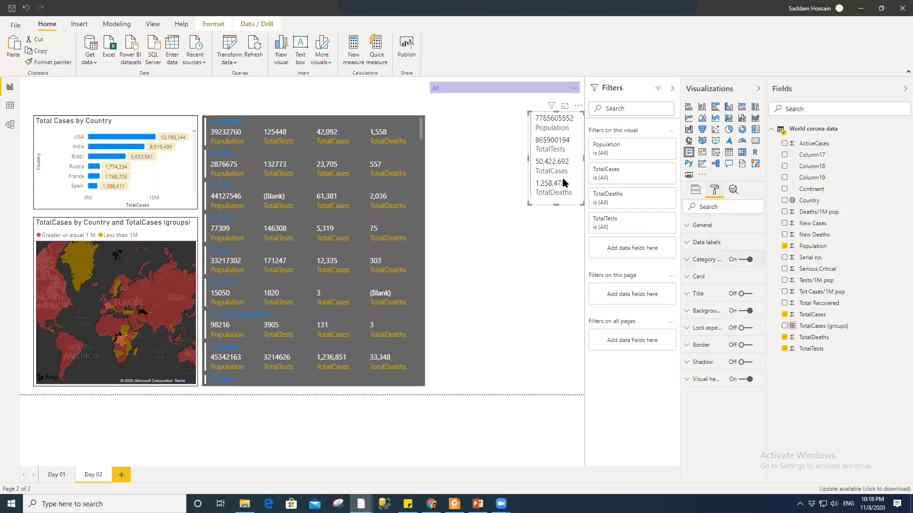
{"action": "left_click", "coordinate": [700, 244]}
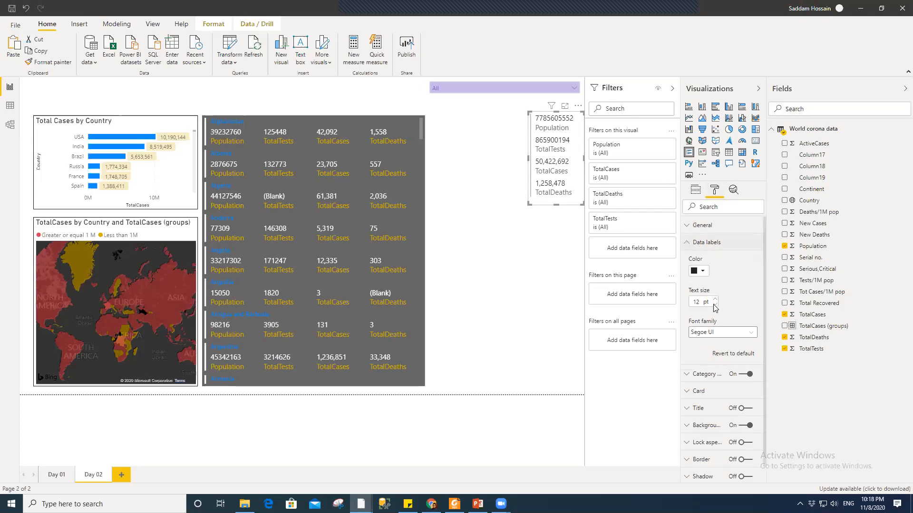
{"action": "left_click", "coordinate": [731, 333]}
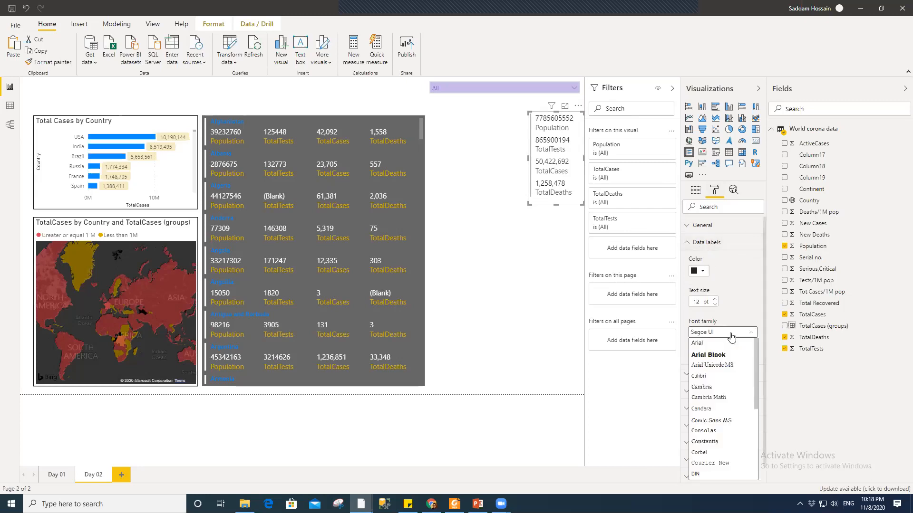
{"action": "left_click", "coordinate": [730, 277]}
{"action": "left_click", "coordinate": [697, 245]}
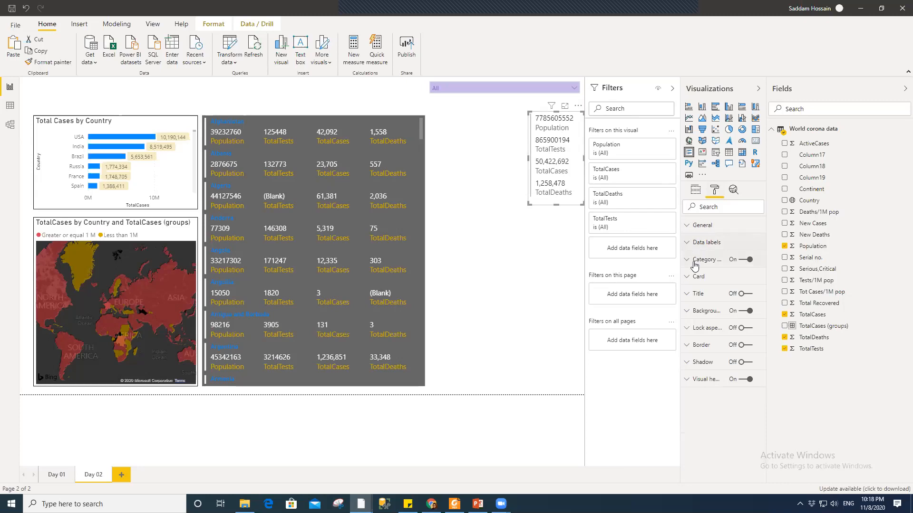
{"action": "left_click", "coordinate": [695, 261]}
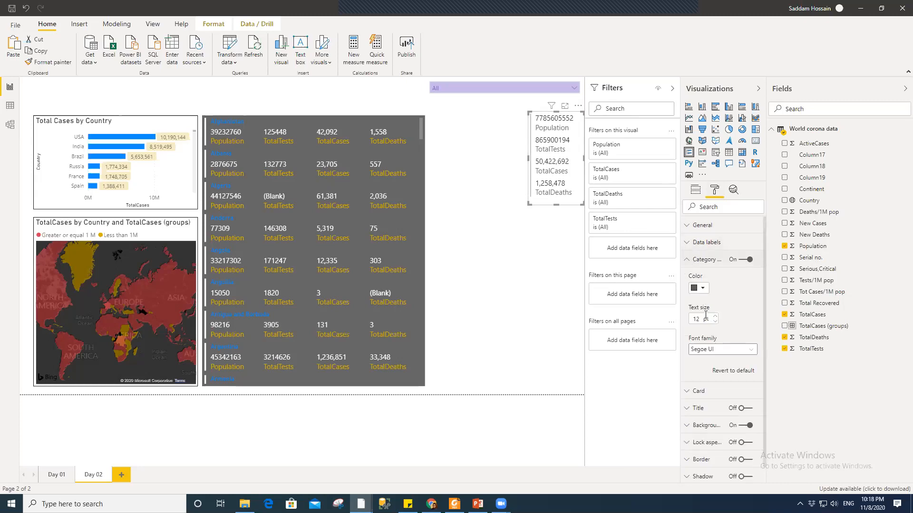
{"action": "left_click", "coordinate": [726, 354]}
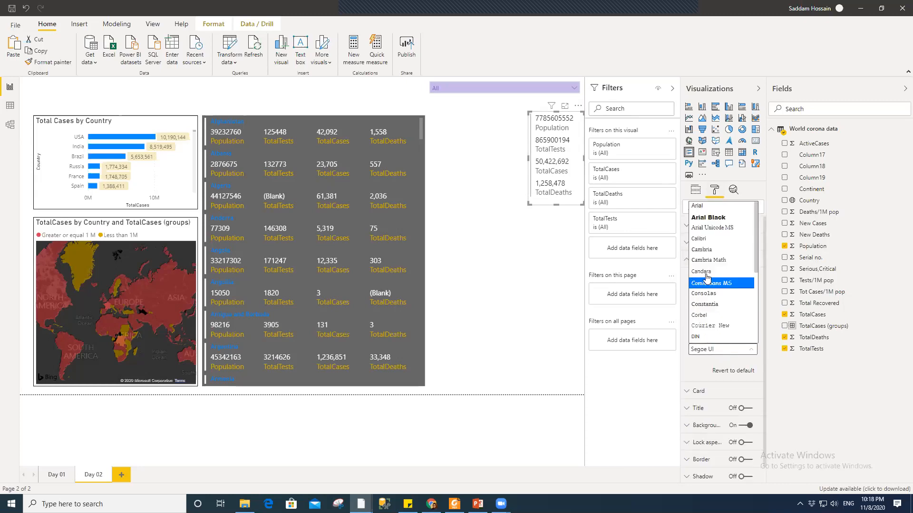
{"action": "left_click", "coordinate": [724, 287]}
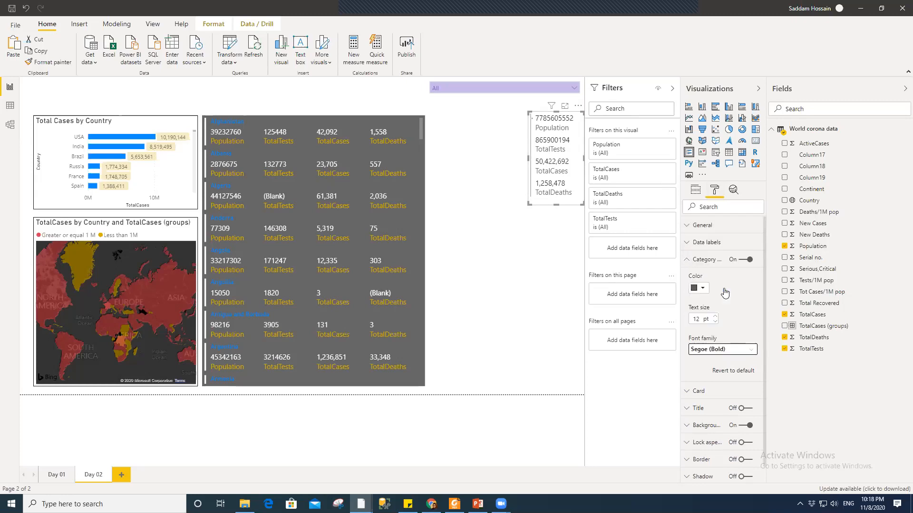
{"action": "left_click", "coordinate": [561, 269]}
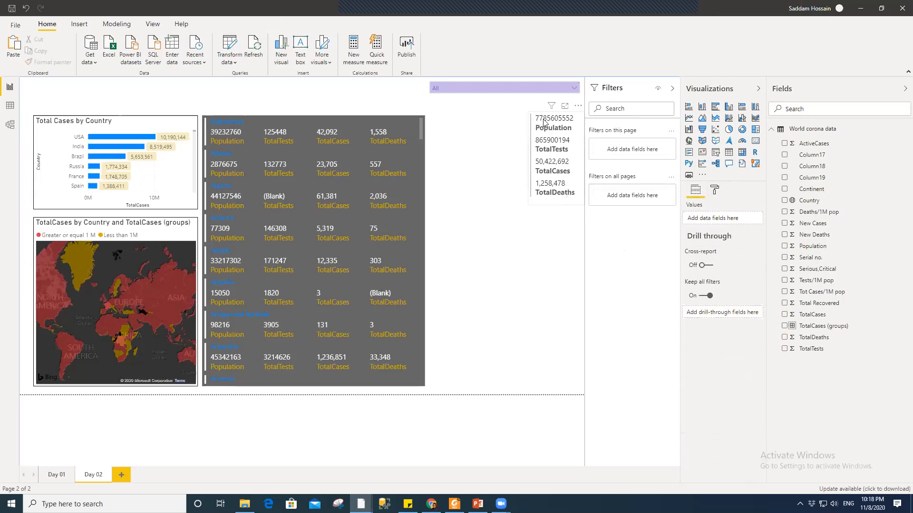
- Turn on the border of the overall totals multi-row card and set its background colour to dark grey
{"action": "left_click", "coordinate": [578, 159]}
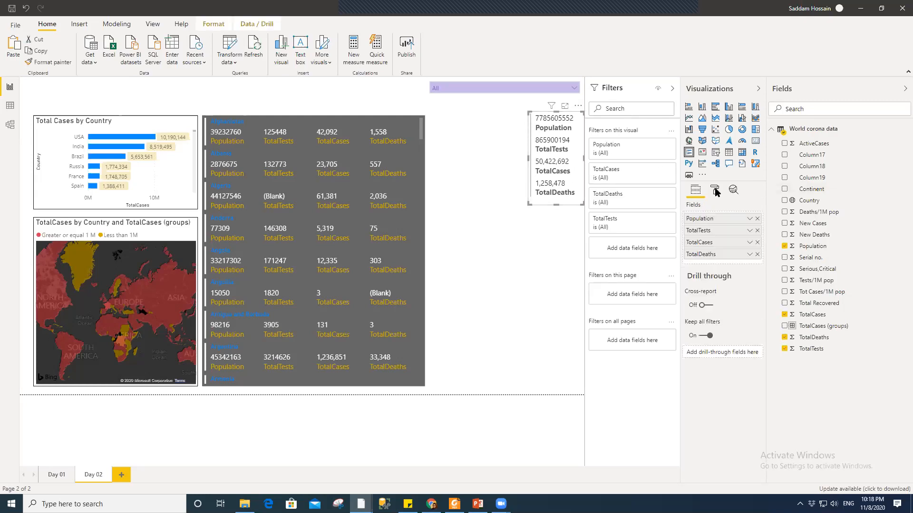
{"action": "left_click", "coordinate": [714, 190]}
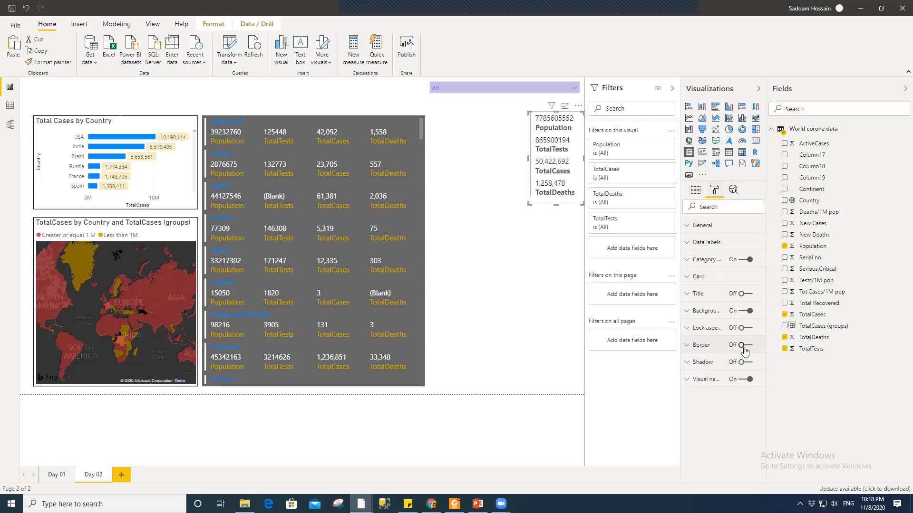
{"action": "key", "text": "space"}
{"action": "left_click", "coordinate": [703, 311]}
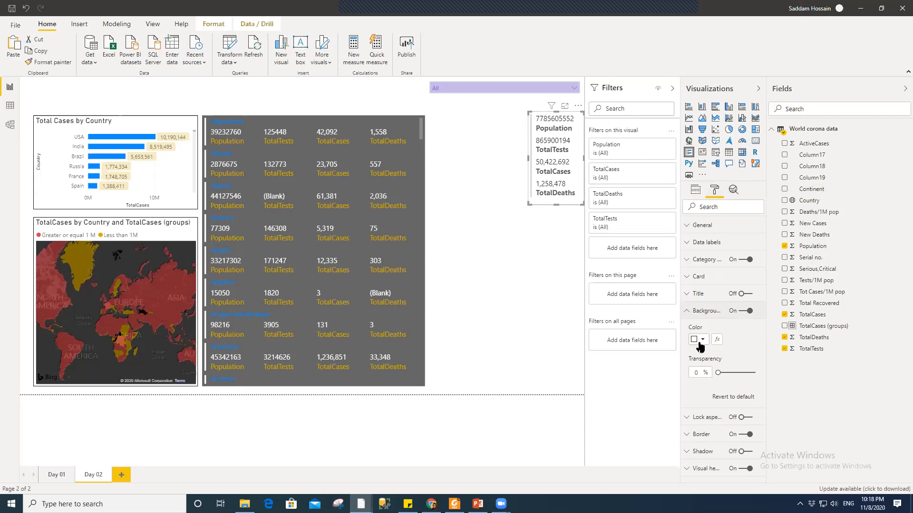
{"action": "left_click", "coordinate": [700, 348]}
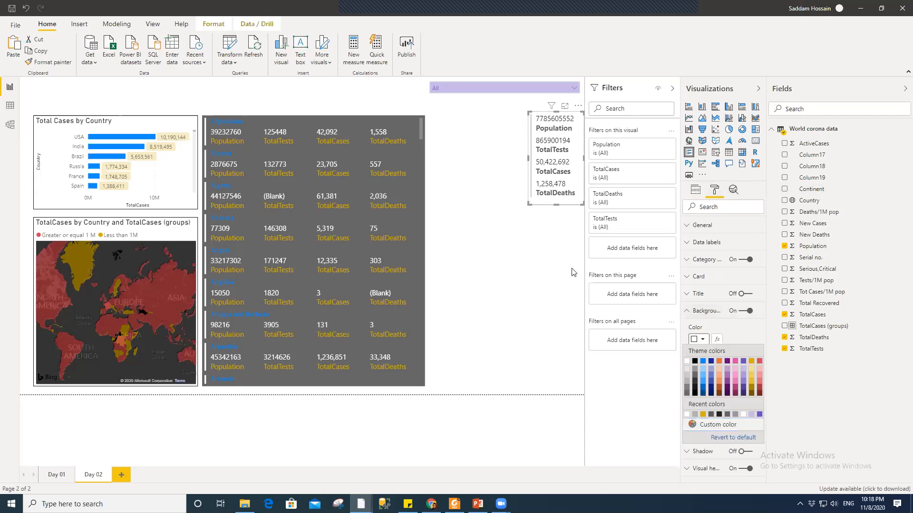
{"action": "left_click", "coordinate": [692, 379]}
{"action": "left_click", "coordinate": [704, 311]}
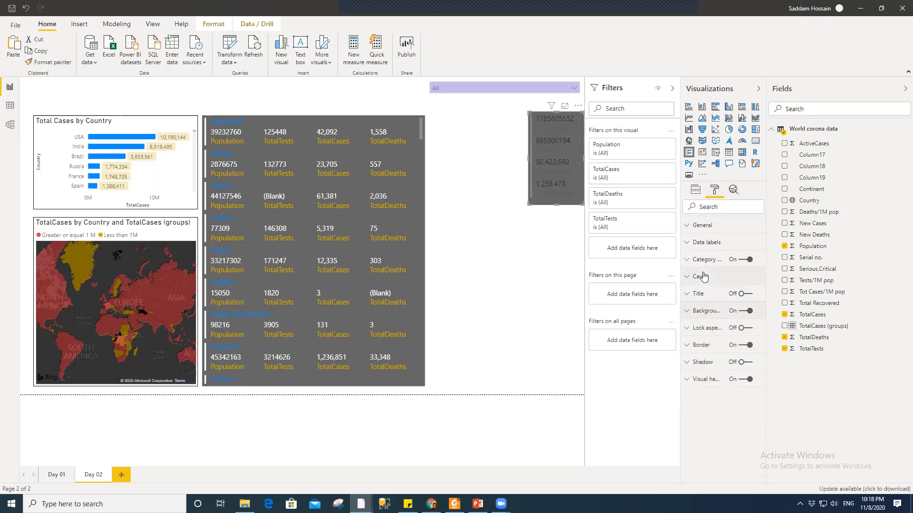
- Set the data label colour of the totals card to white
{"action": "left_click", "coordinate": [702, 277]}
{"action": "left_click", "coordinate": [702, 277]}
{"action": "left_click", "coordinate": [698, 242]}
{"action": "left_click", "coordinate": [698, 271]}
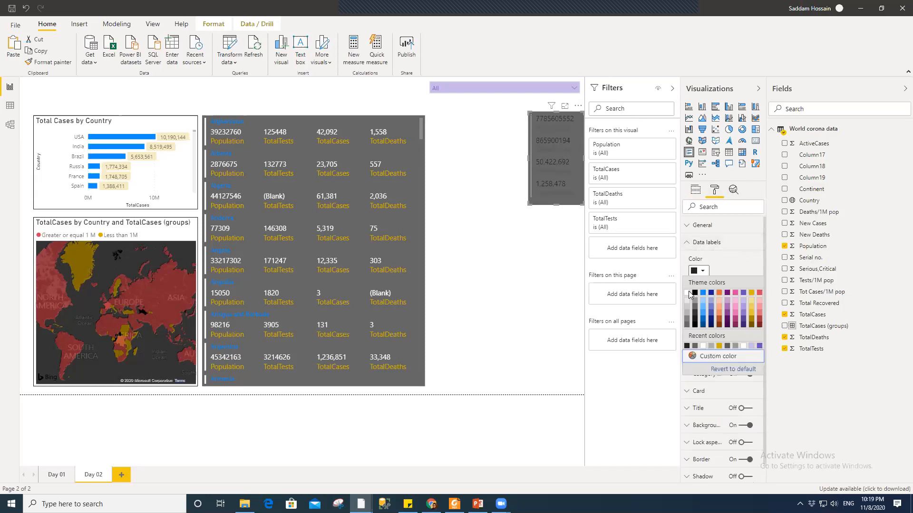
{"action": "left_click", "coordinate": [688, 293]}
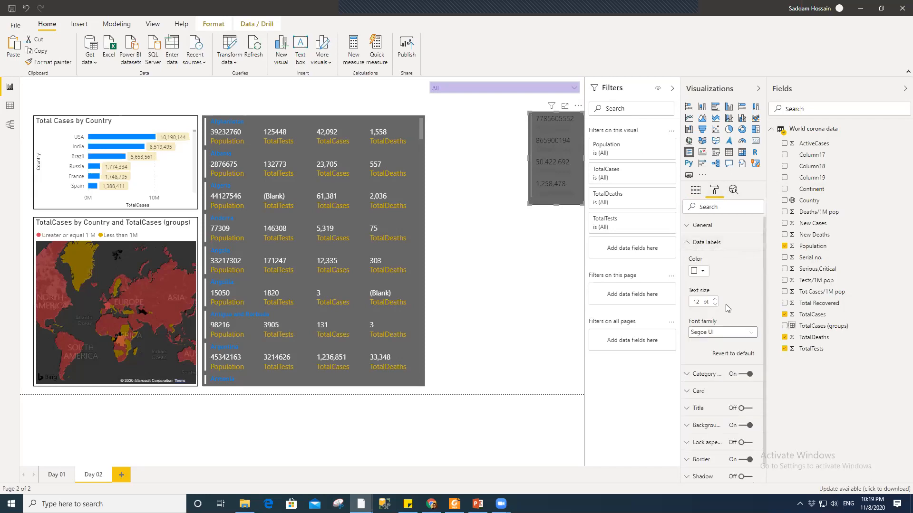
- Set the category label colour of the totals card to #D9B300, Theme color 7
{"action": "left_click", "coordinate": [695, 242]}
{"action": "left_click", "coordinate": [697, 260]}
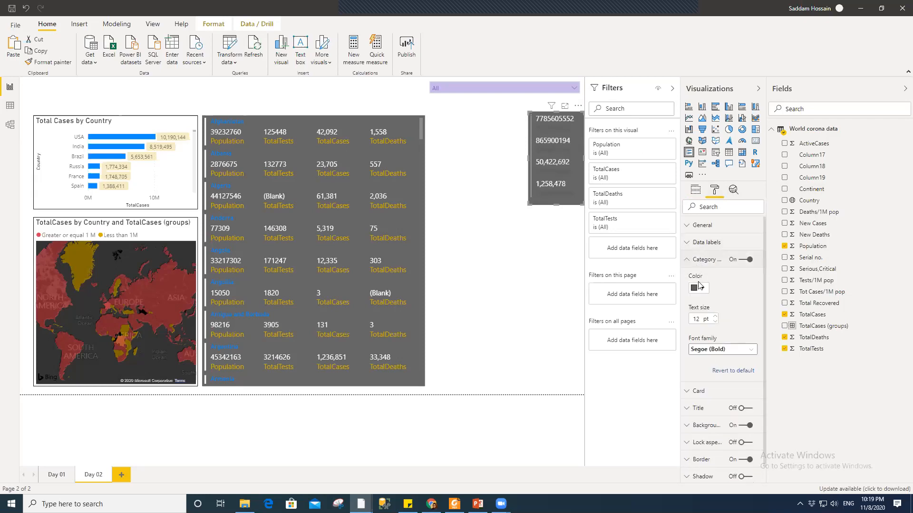
{"action": "left_click", "coordinate": [698, 288]}
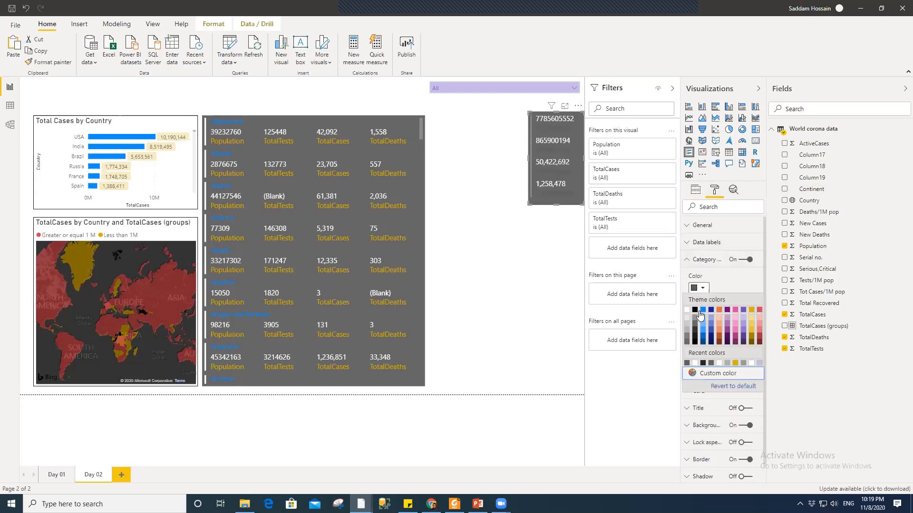
{"action": "left_click", "coordinate": [751, 310]}
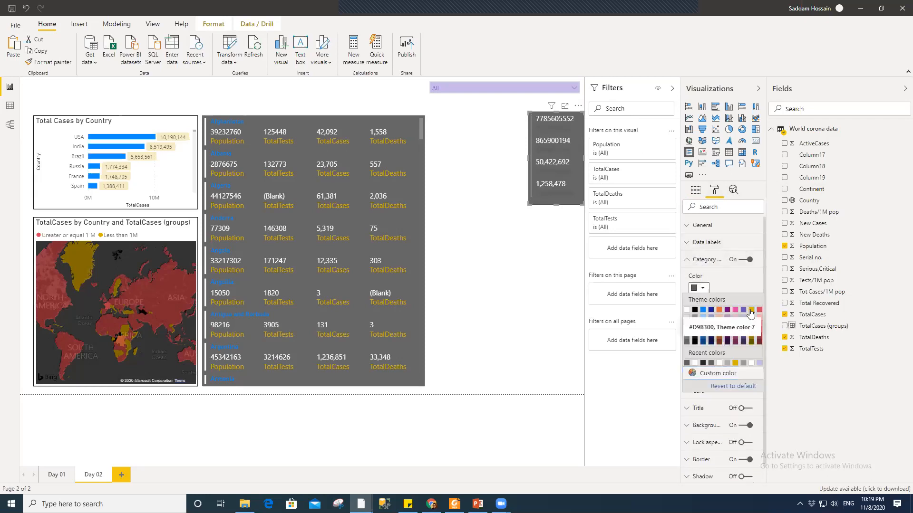
{"action": "left_click", "coordinate": [540, 242]}
- Move the totals card slightly inward from the page edge and align its upper edge with the bar chart
{"action": "mouse_move", "coordinate": [571, 125]}
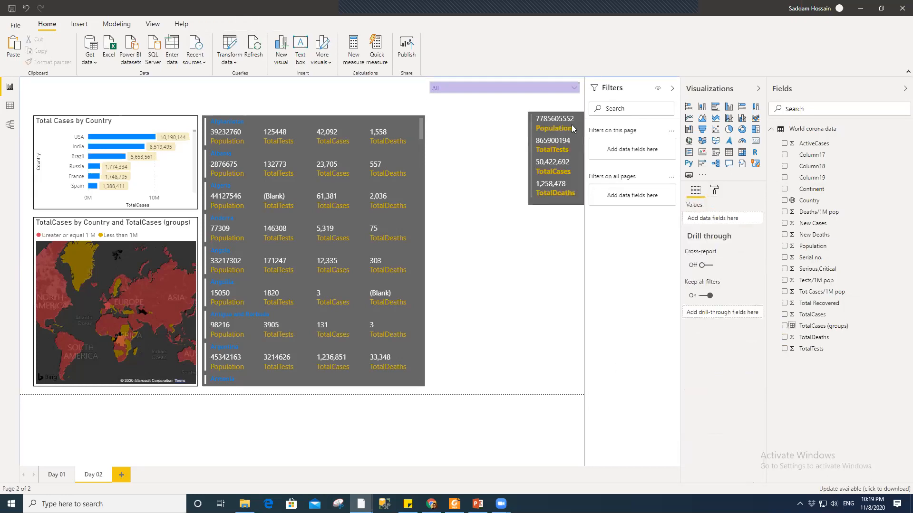
{"action": "left_click_drag", "start_coordinate": [559, 133], "coordinate": [568, 140]}
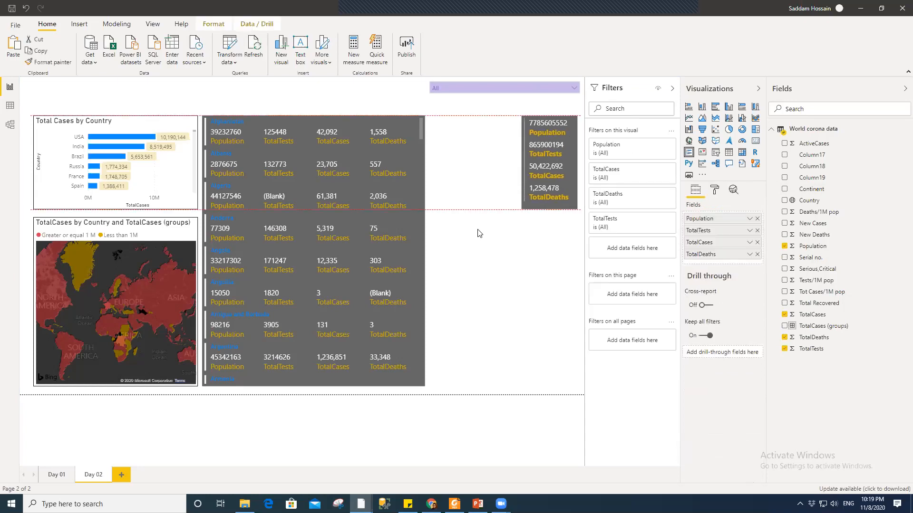
{"action": "left_click", "coordinate": [515, 250]}
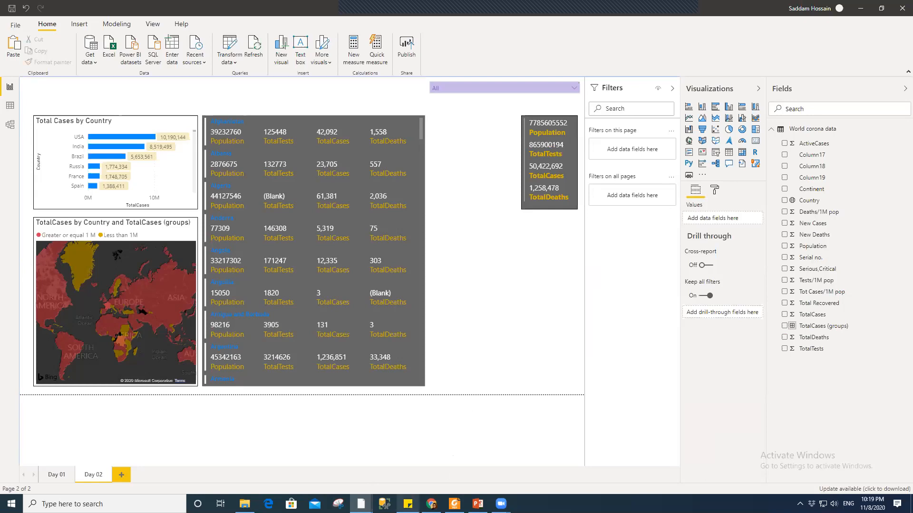
- Check the Day 02 Topics slide in PowerPoint and return to the Power BI report
{"action": "mouse_move", "coordinate": [431, 504]}
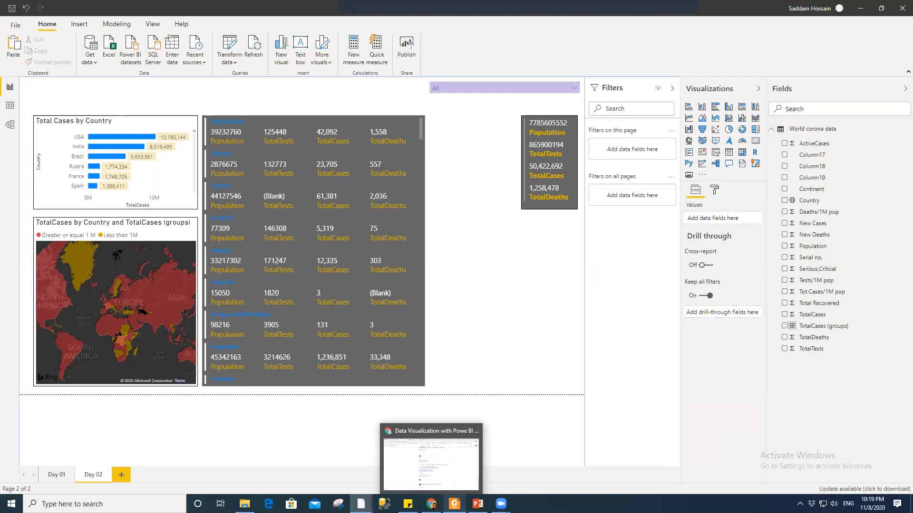
{"action": "mouse_move", "coordinate": [361, 504]}
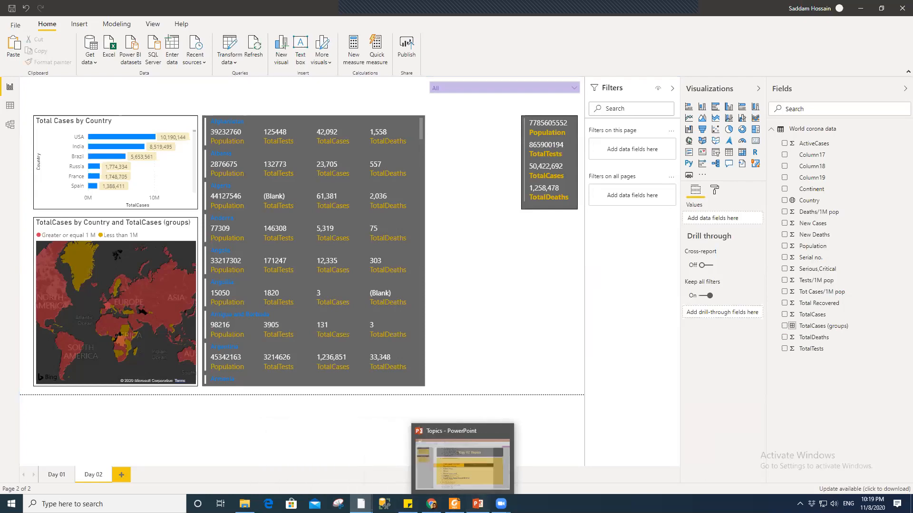
{"action": "left_click", "coordinate": [476, 503]}
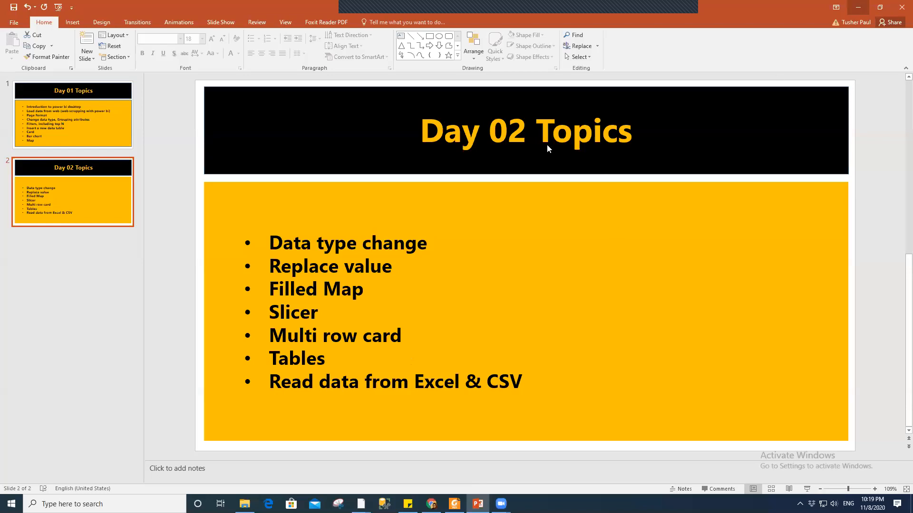
{"action": "key", "text": "alt+Tab"}
- Move the totals card directly beside the country multi-row card, aligned with that card's upper edge
{"action": "left_click", "coordinate": [505, 145]}
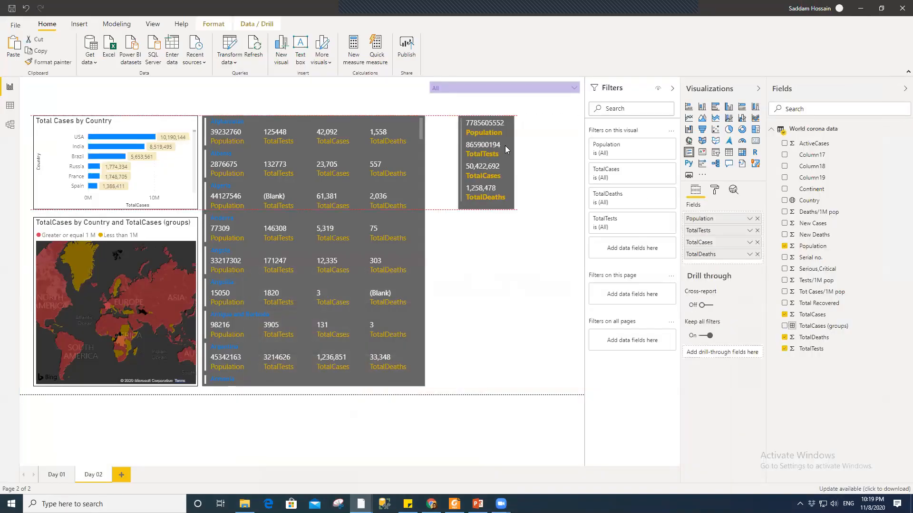
{"action": "left_click_drag", "start_coordinate": [482, 132], "coordinate": [454, 119]}
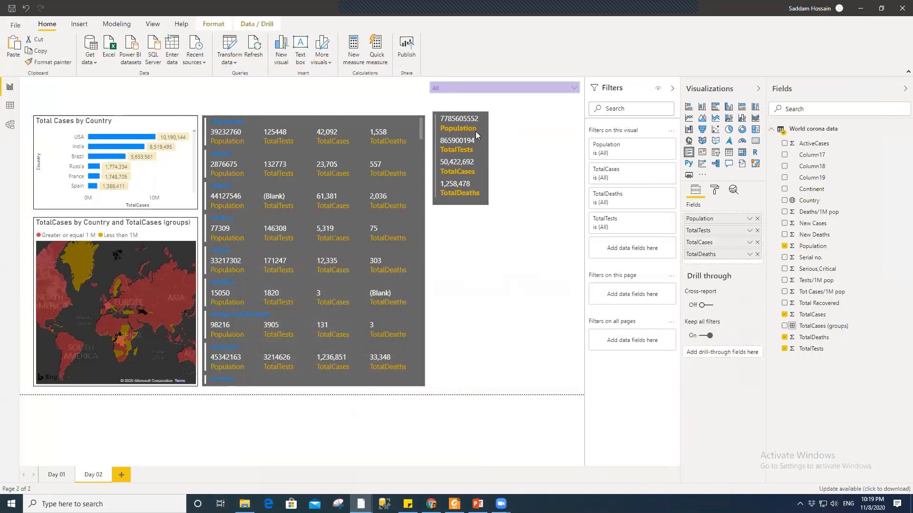
{"action": "left_click", "coordinate": [526, 147]}
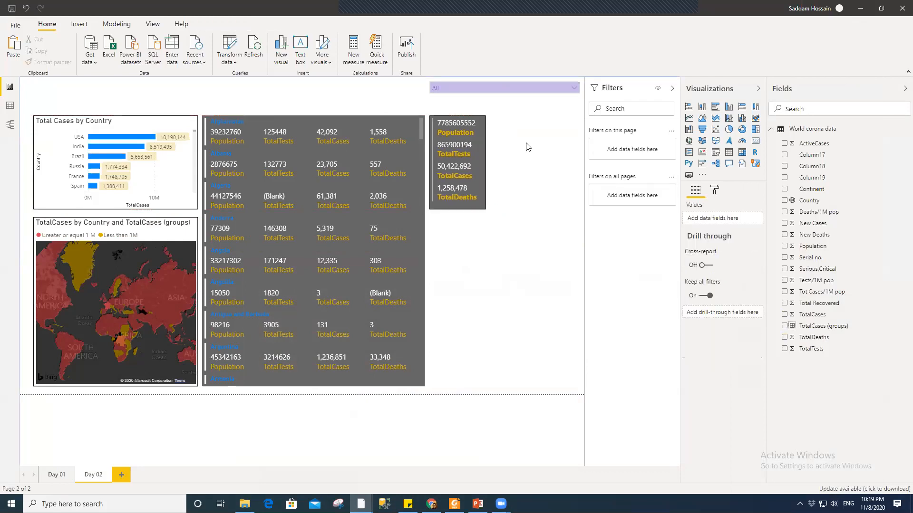
- Add an empty table visual in the space below the totals card and delete the stray Country table beside that card
{"action": "left_click", "coordinate": [728, 152]}
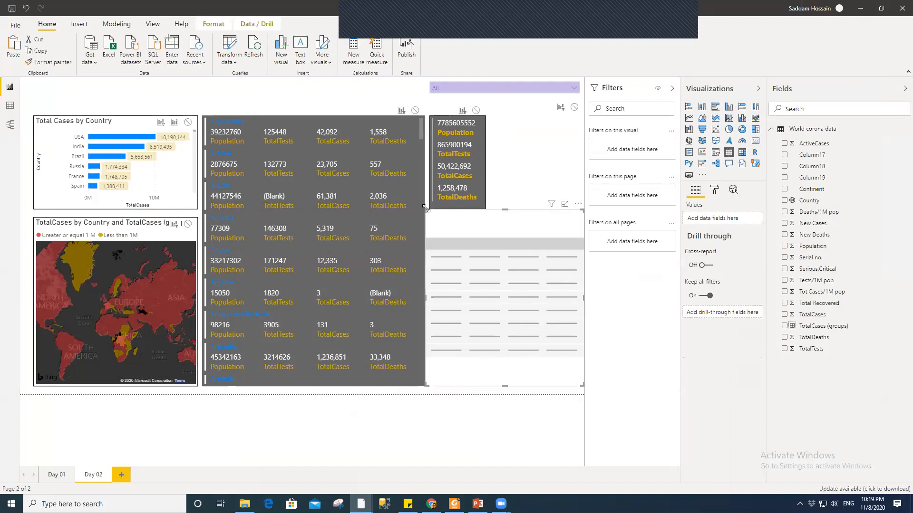
{"action": "left_click", "coordinate": [546, 176]}
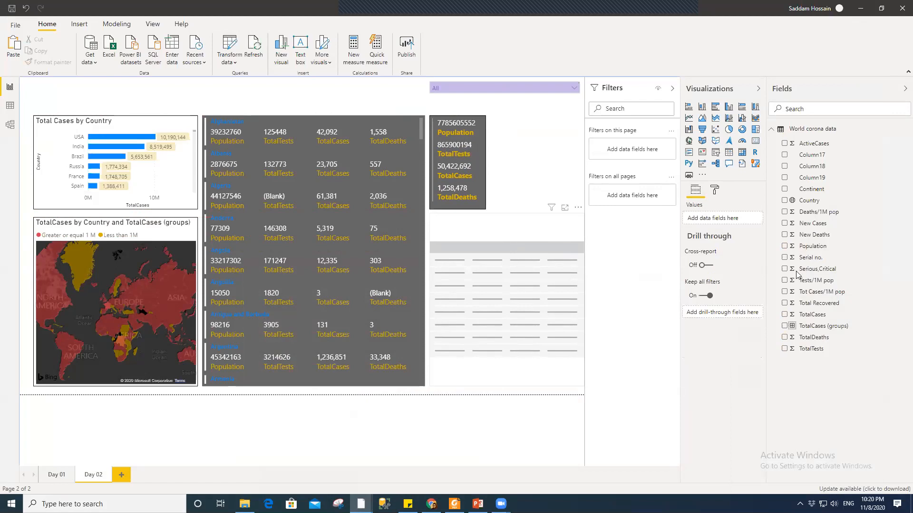
{"action": "left_click_drag", "start_coordinate": [819, 202], "coordinate": [723, 222]}
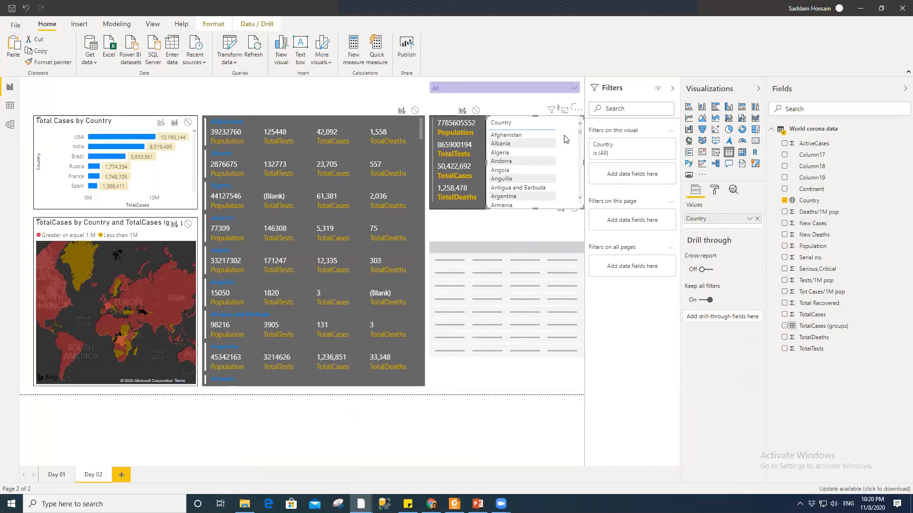
{"action": "key", "text": "Delete"}
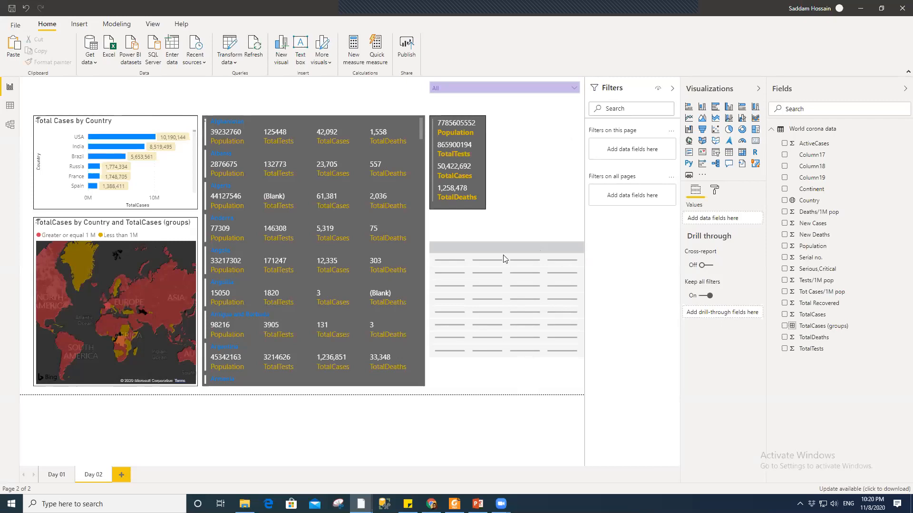
- Add the Country and Population fields to the empty table and narrow its Country column
{"action": "left_click", "coordinate": [520, 251]}
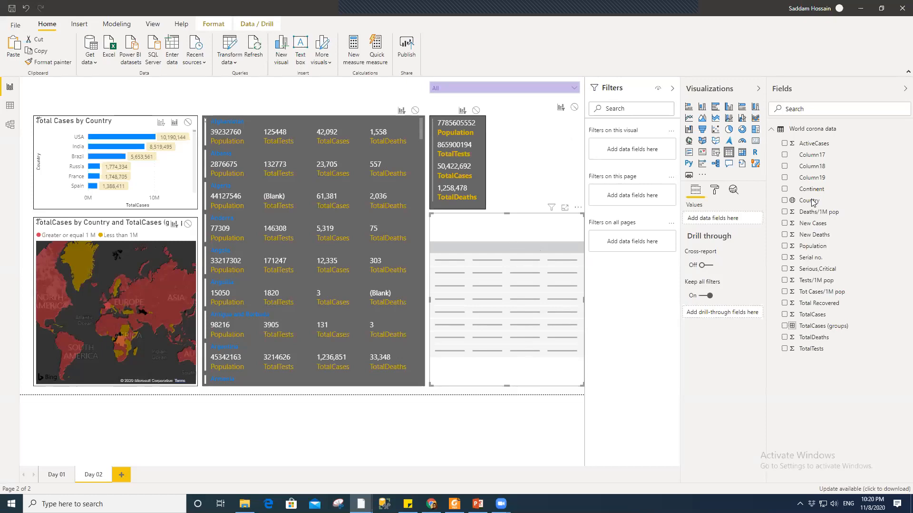
{"action": "left_click_drag", "start_coordinate": [807, 204], "coordinate": [714, 224]}
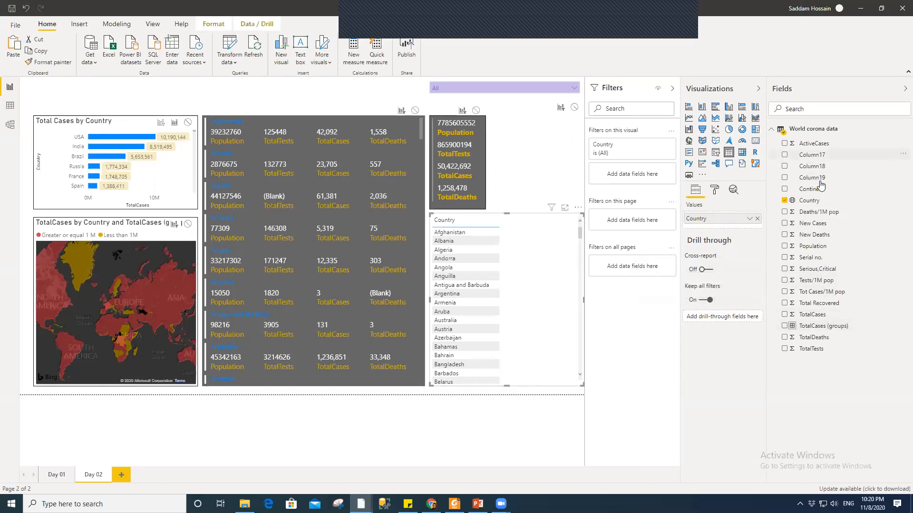
{"action": "left_click_drag", "start_coordinate": [813, 247], "coordinate": [716, 230]}
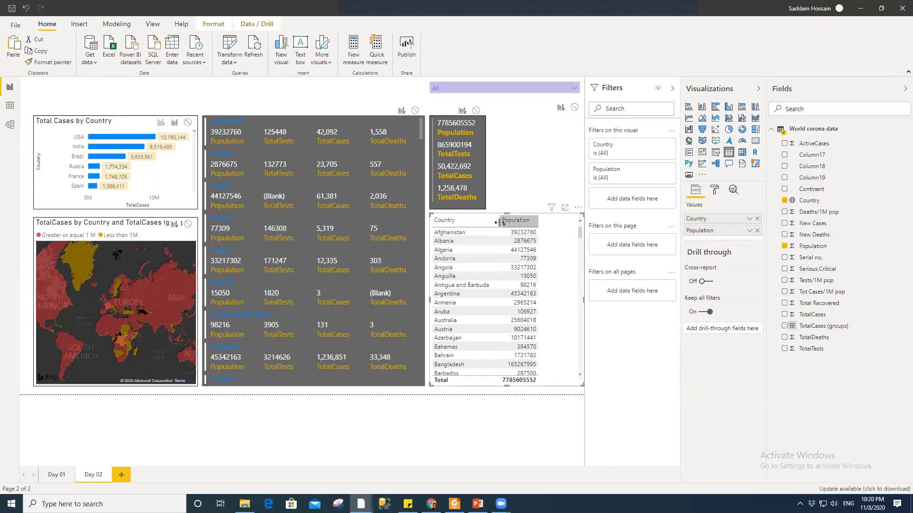
{"action": "left_click_drag", "start_coordinate": [499, 224], "coordinate": [470, 225]}
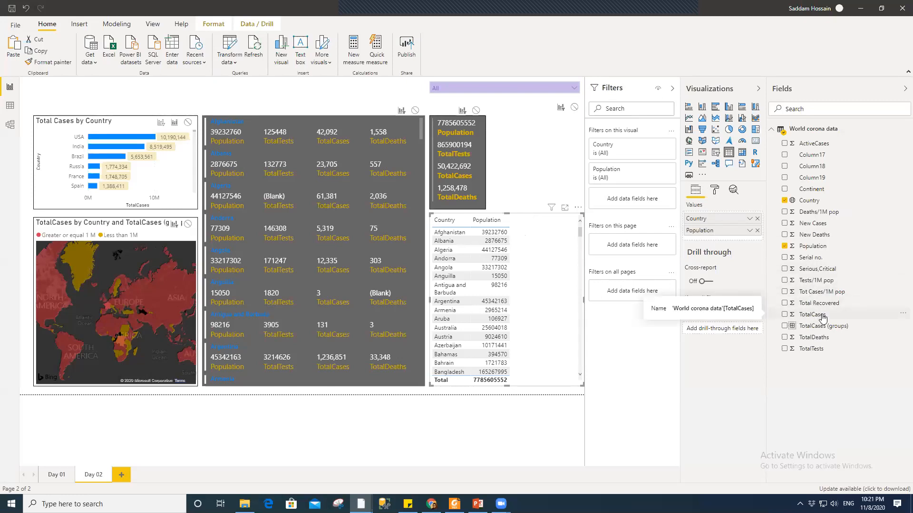
- Add TotalTests, TotalCases and TotalDeaths to the table after Population
{"action": "left_click_drag", "start_coordinate": [800, 350], "coordinate": [714, 241]}
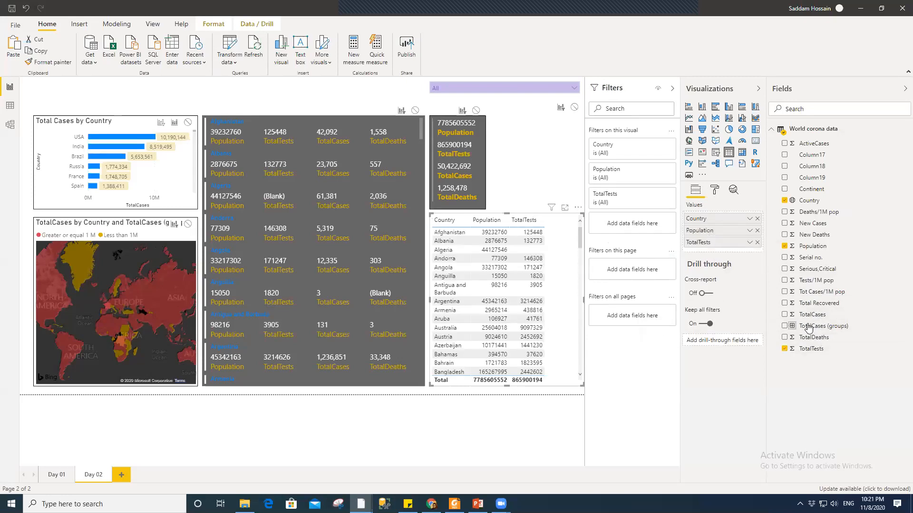
{"action": "left_click_drag", "start_coordinate": [814, 319], "coordinate": [713, 251]}
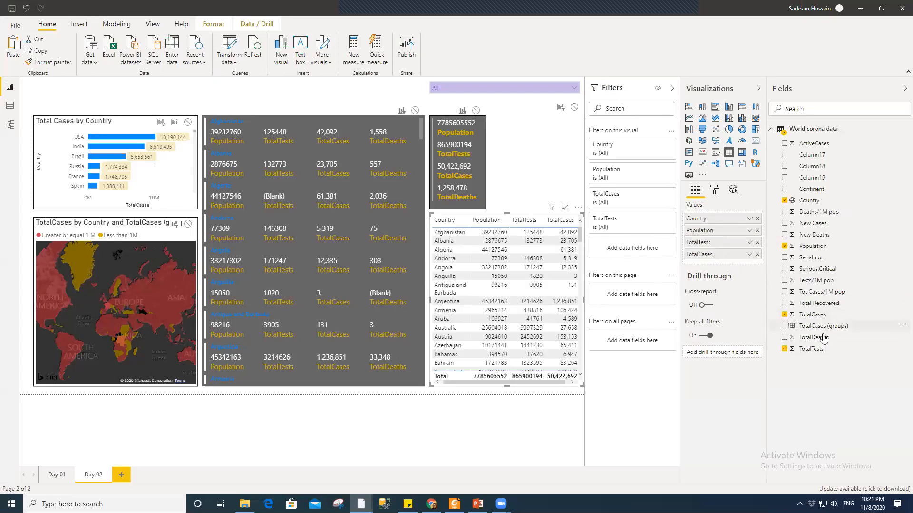
{"action": "left_click_drag", "start_coordinate": [745, 299], "coordinate": [718, 261]}
{"action": "left_click_drag", "start_coordinate": [707, 293], "coordinate": [707, 293]}
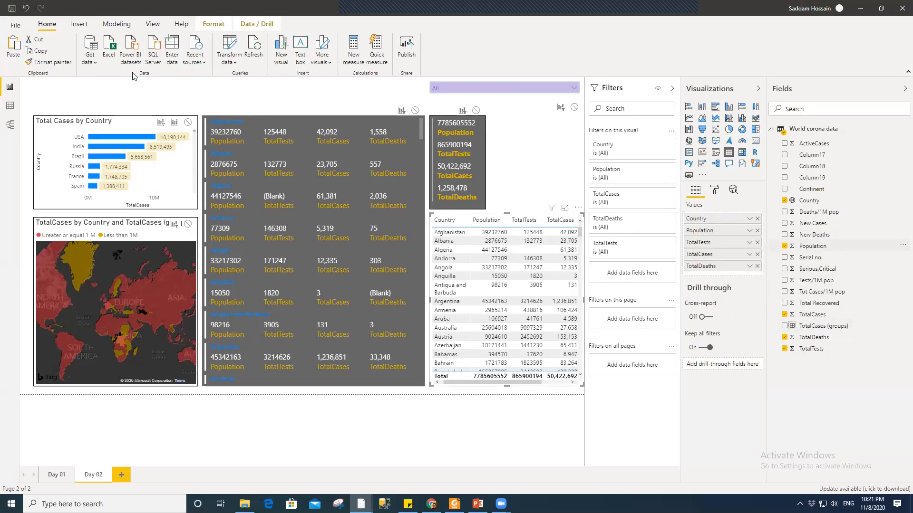
- Format the Population field with a thousands separator and check the table's columns
{"action": "left_click", "coordinate": [813, 245]}
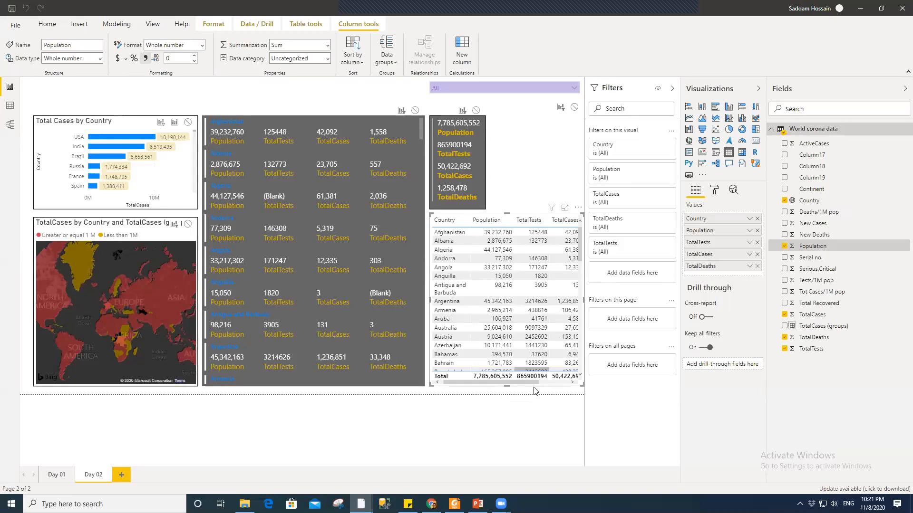
{"action": "left_click", "coordinate": [570, 384]}
{"action": "left_click", "coordinate": [438, 382]}
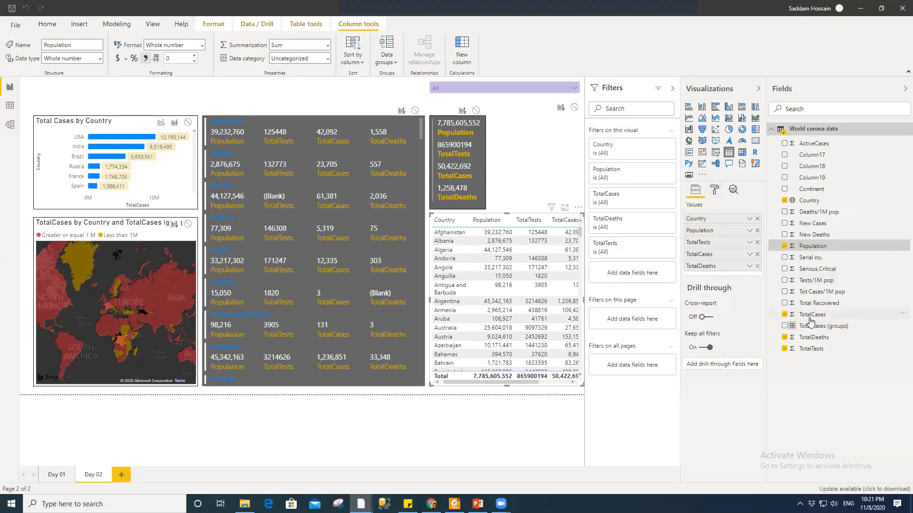
{"action": "left_click", "coordinate": [811, 316]}
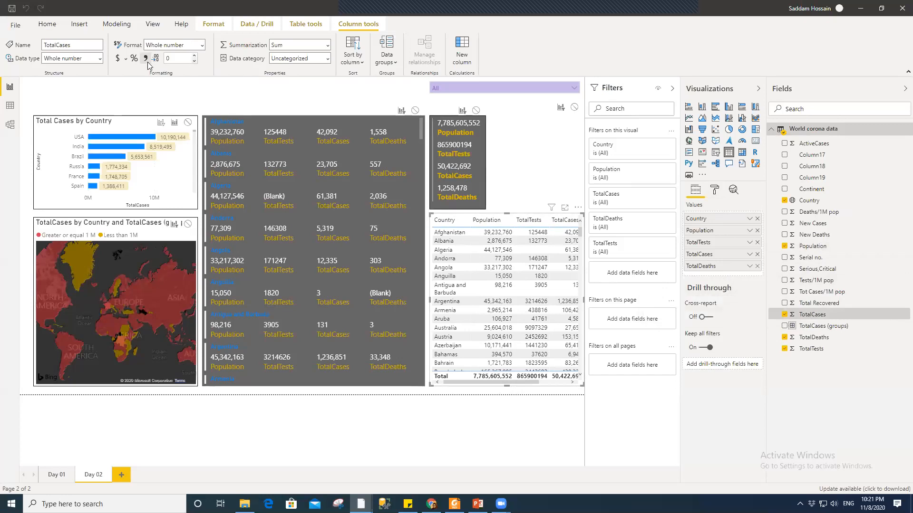
{"action": "left_click", "coordinate": [534, 418]}
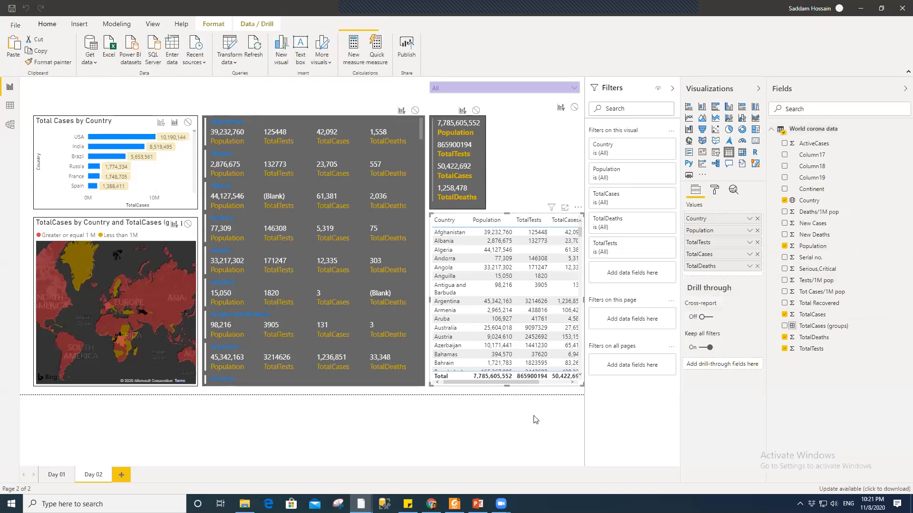
{"action": "left_click", "coordinate": [550, 194]}
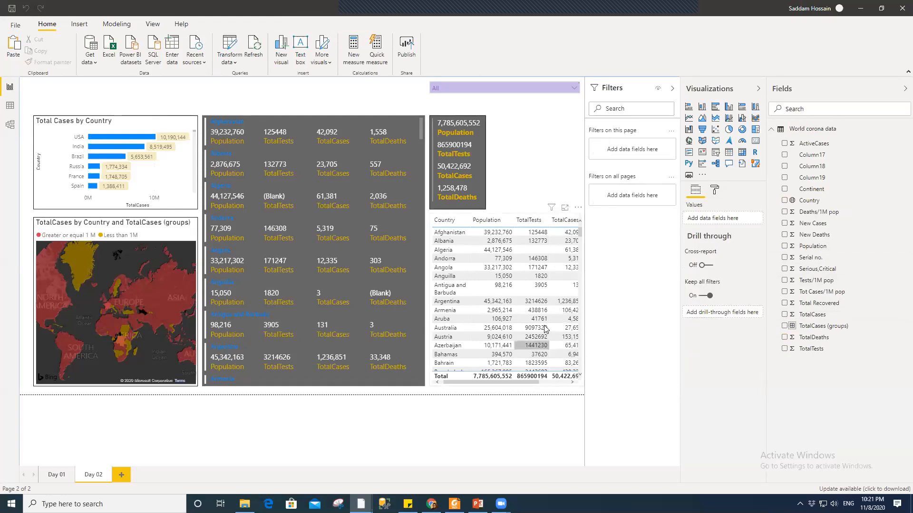
- Preview the Minimal style on the country table visual and settle on the Bold header style
{"action": "left_click", "coordinate": [581, 387]}
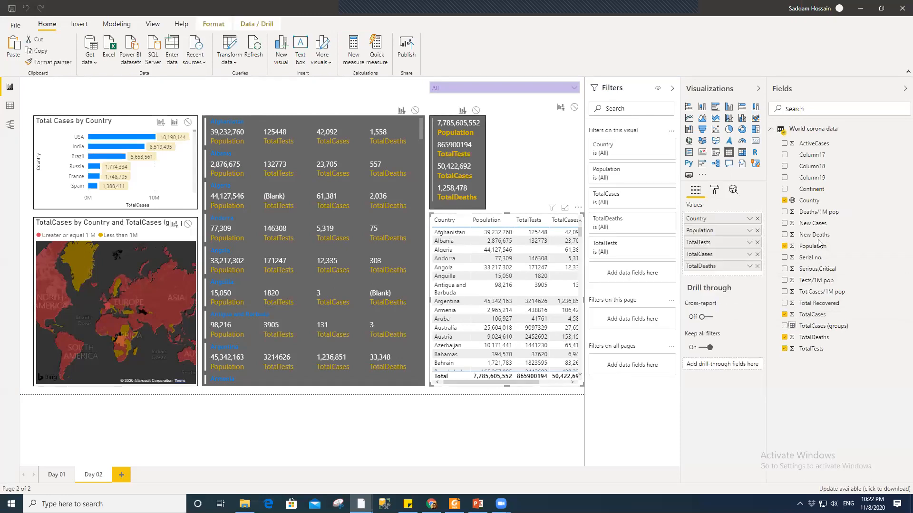
{"action": "left_click", "coordinate": [714, 190]}
{"action": "left_click", "coordinate": [699, 243]}
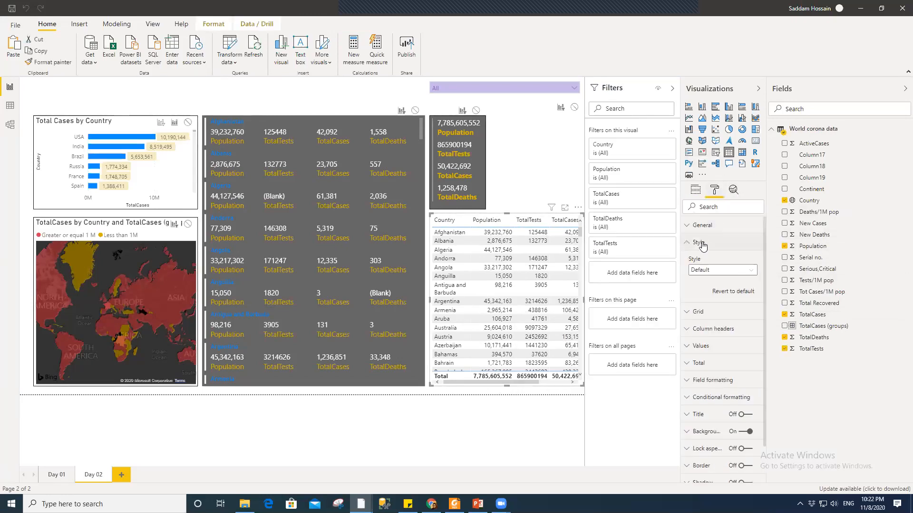
{"action": "left_click", "coordinate": [708, 270]}
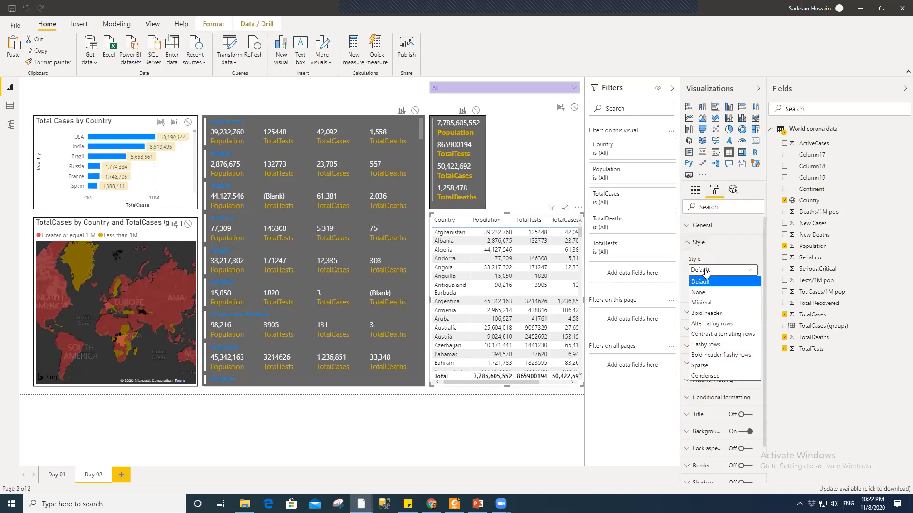
{"action": "left_click", "coordinate": [705, 305]}
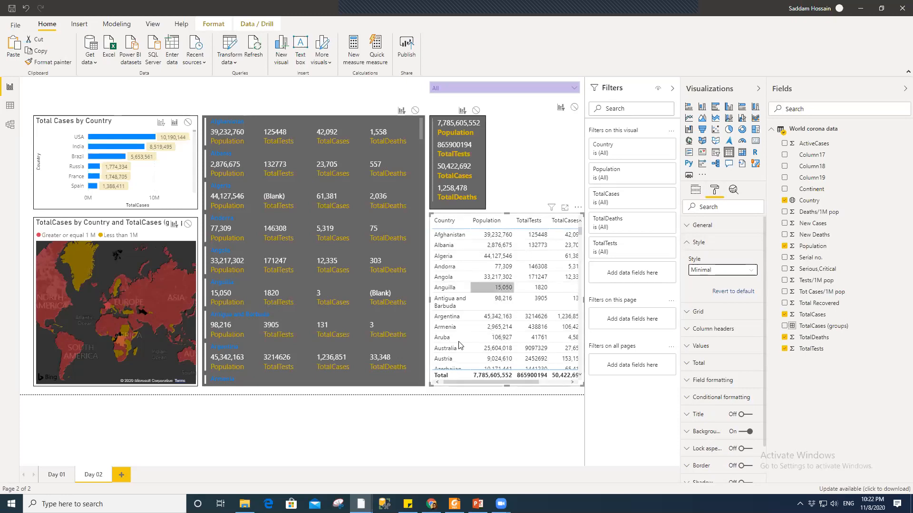
{"action": "left_click", "coordinate": [726, 271]}
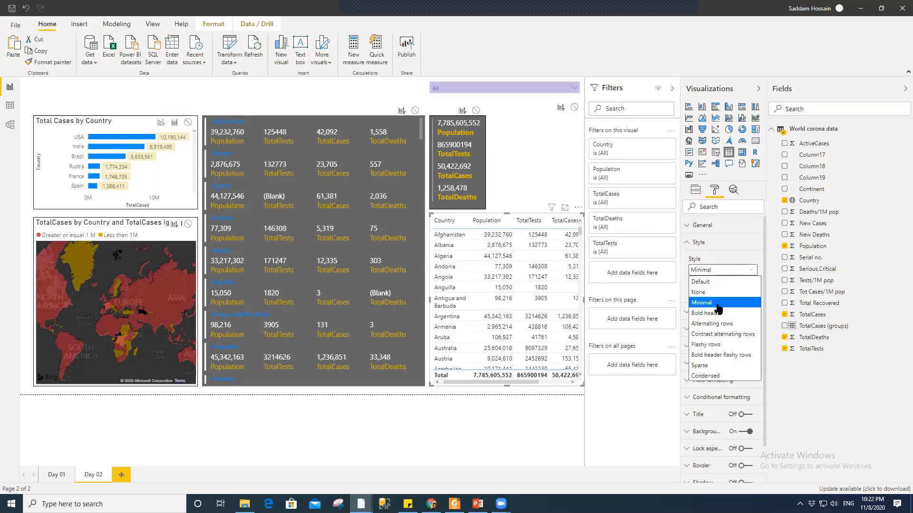
{"action": "left_click", "coordinate": [717, 315]}
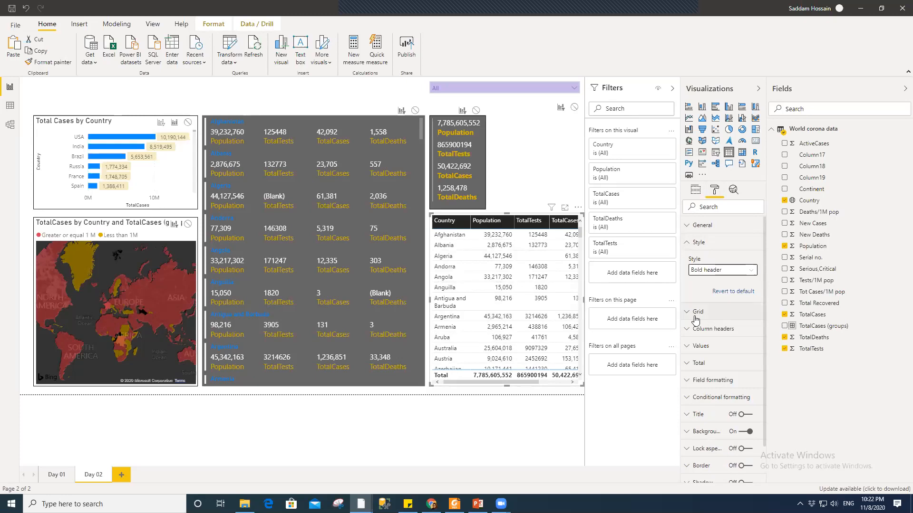
{"action": "left_click", "coordinate": [701, 242]}
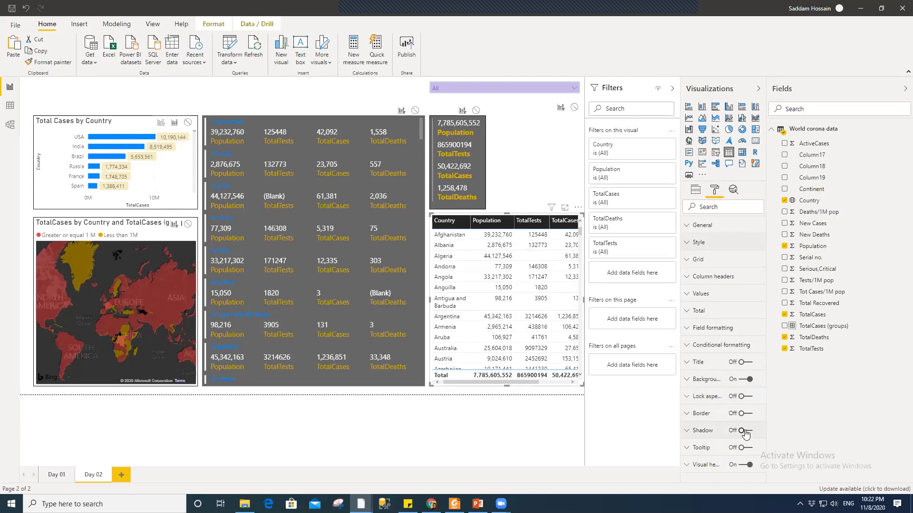
- Turn on the border around the country table visual
{"action": "left_click", "coordinate": [744, 413]}
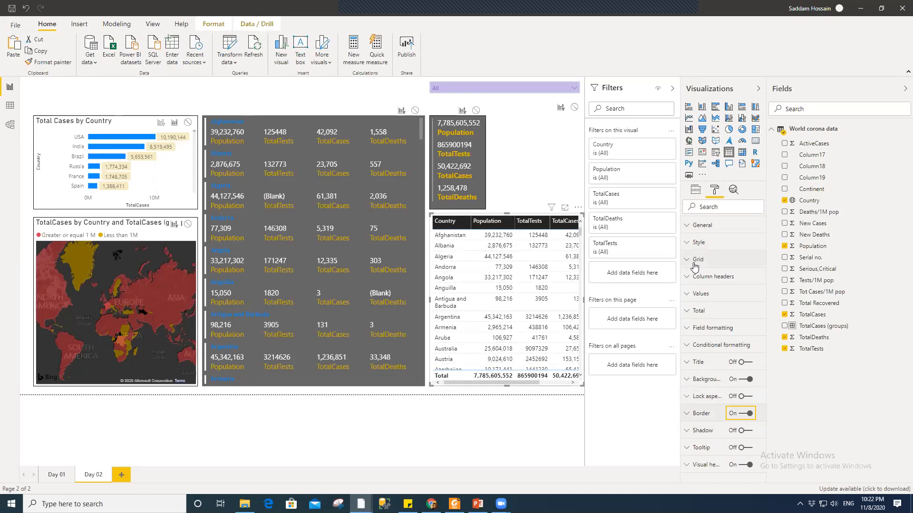
{"action": "left_click", "coordinate": [695, 243]}
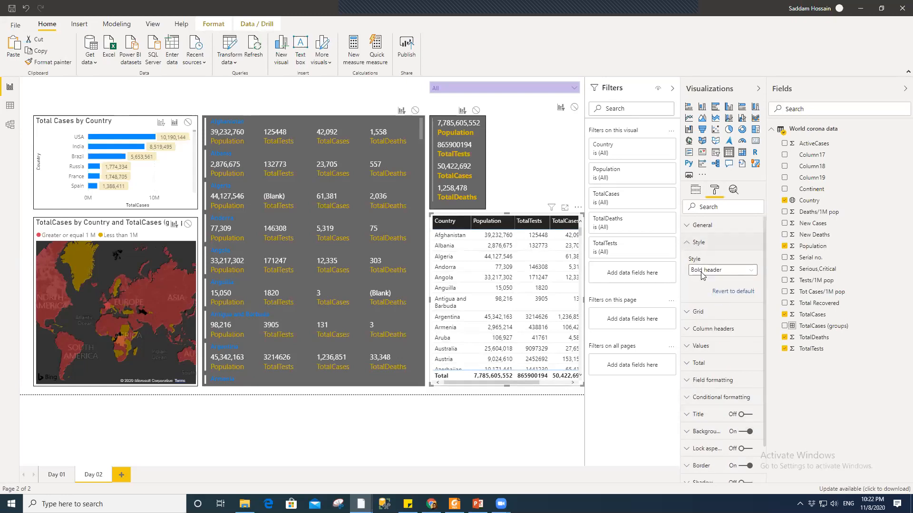
{"action": "left_click", "coordinate": [703, 243]}
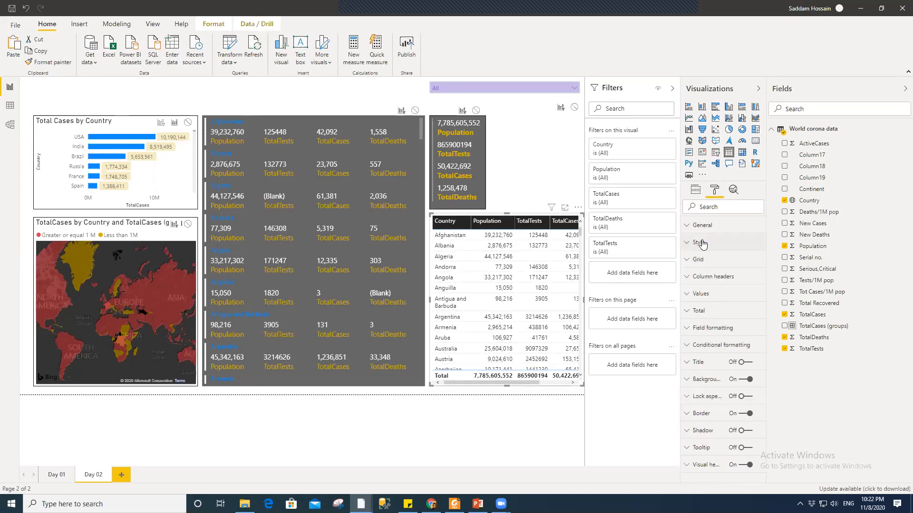
- Turn on the table's vertical grid, with black lines and a thickness of 2
{"action": "left_click", "coordinate": [700, 259]}
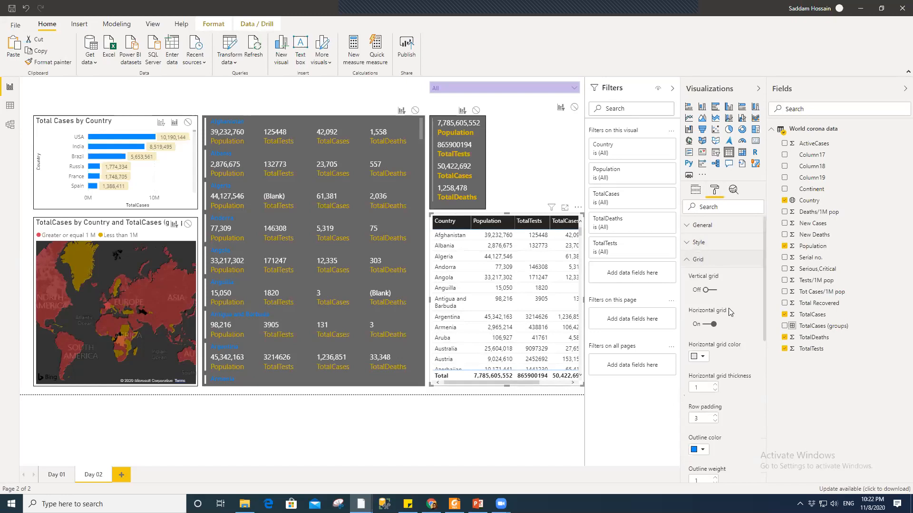
{"action": "scroll", "coordinate": [731, 312], "scroll_direction": "down", "scroll_amount": 1}
{"action": "scroll", "coordinate": [700, 281], "scroll_direction": "up", "scroll_amount": 1}
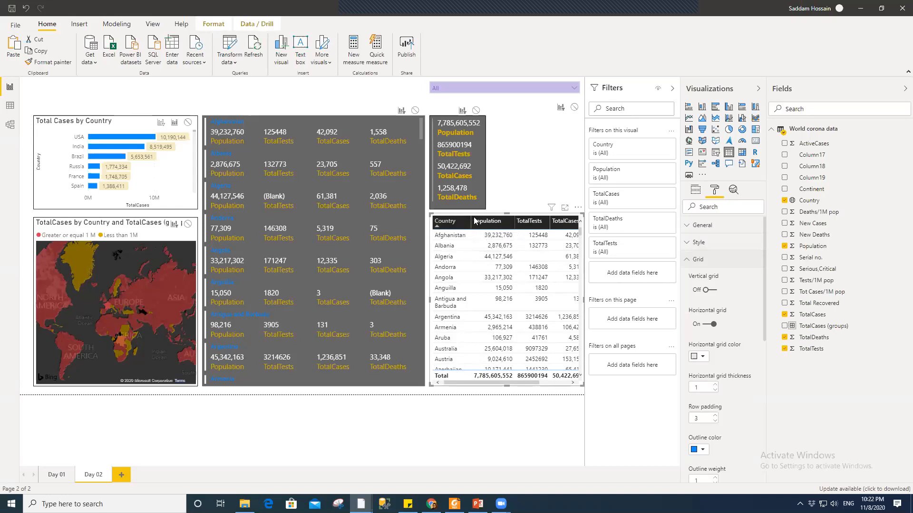
{"action": "left_click", "coordinate": [708, 291]}
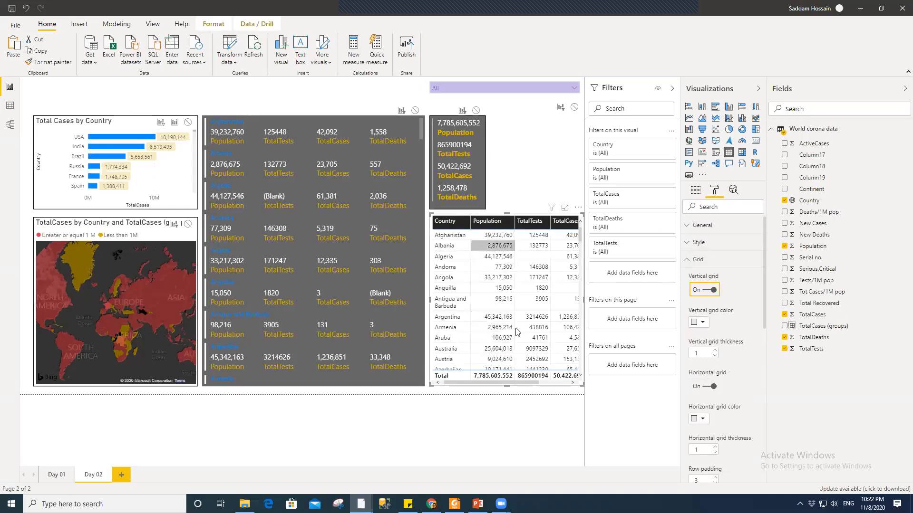
{"action": "left_click", "coordinate": [702, 323]}
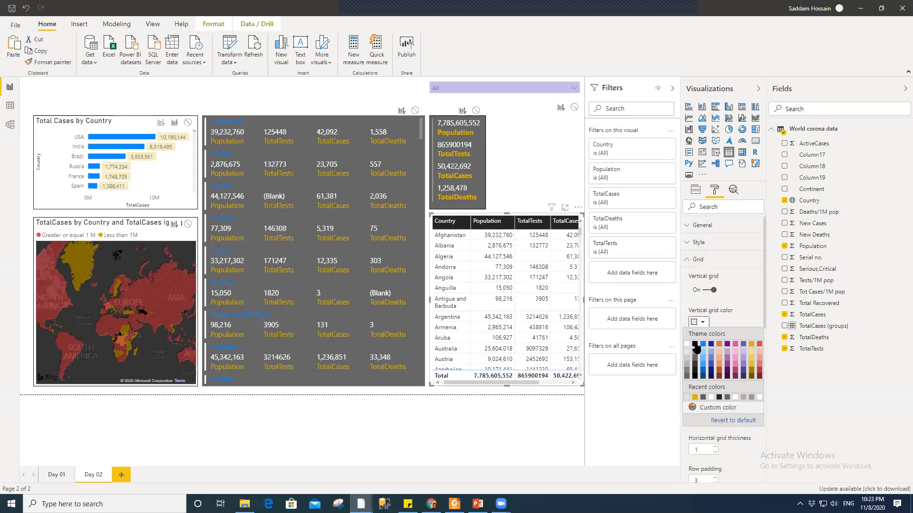
{"action": "left_click", "coordinate": [695, 345]}
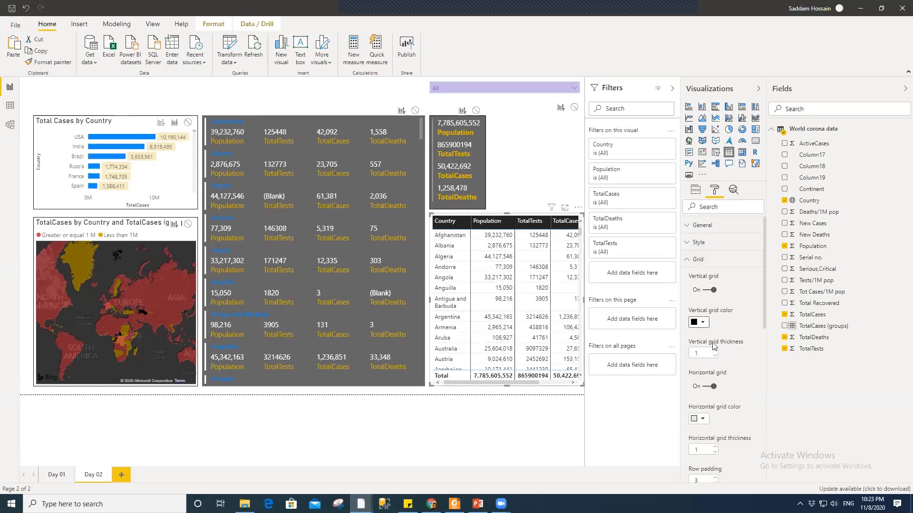
{"action": "key", "text": "Tab"}
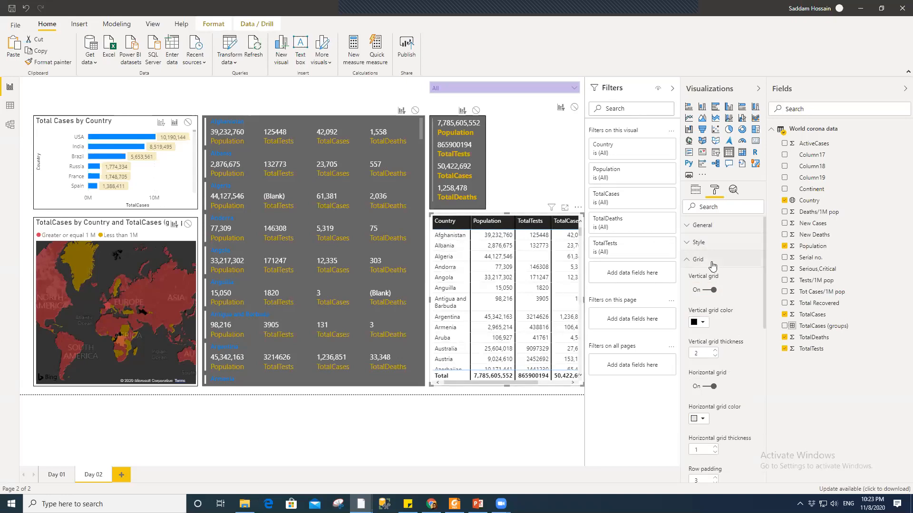
- Set the table's horizontal grid color to black and its thickness to 2
{"action": "left_click", "coordinate": [691, 260]}
{"action": "left_click", "coordinate": [691, 261]}
{"action": "scroll", "coordinate": [715, 360], "scroll_direction": "down", "scroll_amount": 2}
{"action": "left_click", "coordinate": [701, 372]}
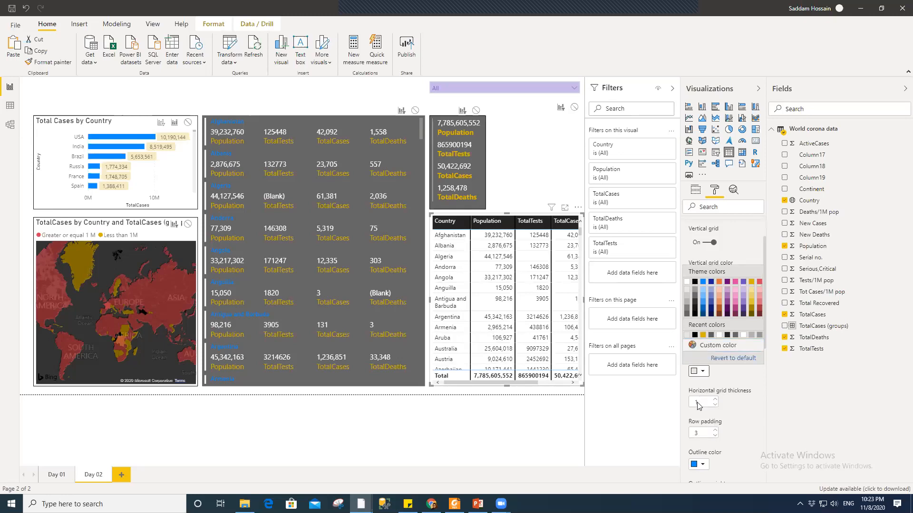
{"action": "left_click", "coordinate": [690, 402]}
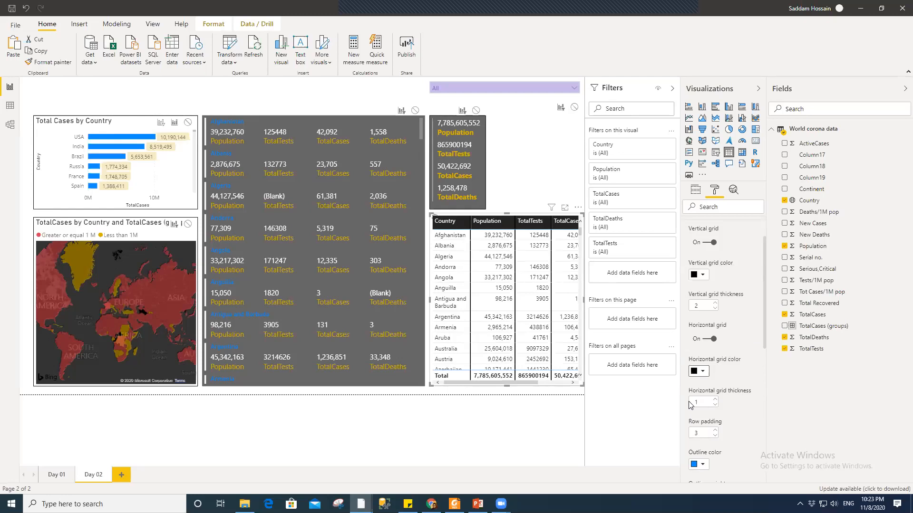
{"action": "type", "text": "2"}
{"action": "key", "text": "Return"}
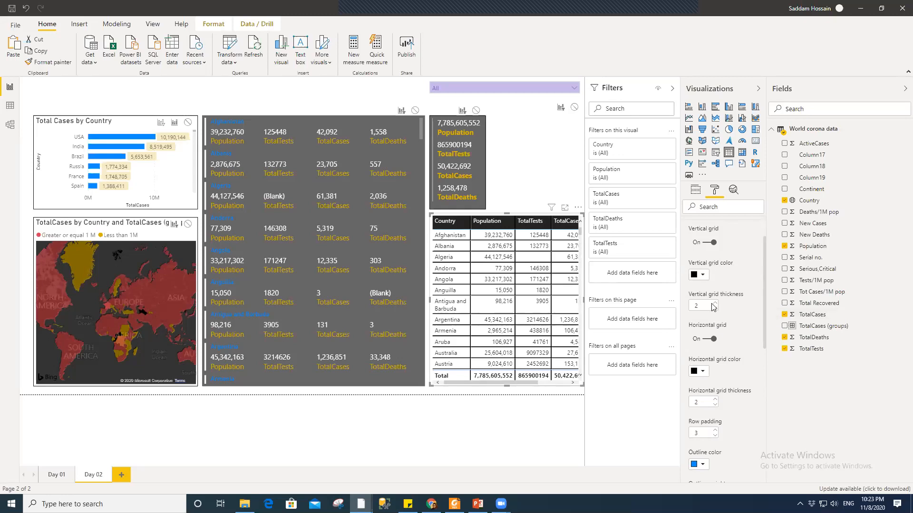
- Reduce the image height in the table's grid settings to 24
{"action": "scroll", "coordinate": [742, 383], "scroll_direction": "down", "scroll_amount": 1}
{"action": "scroll", "coordinate": [744, 387], "scroll_direction": "down", "scroll_amount": 1}
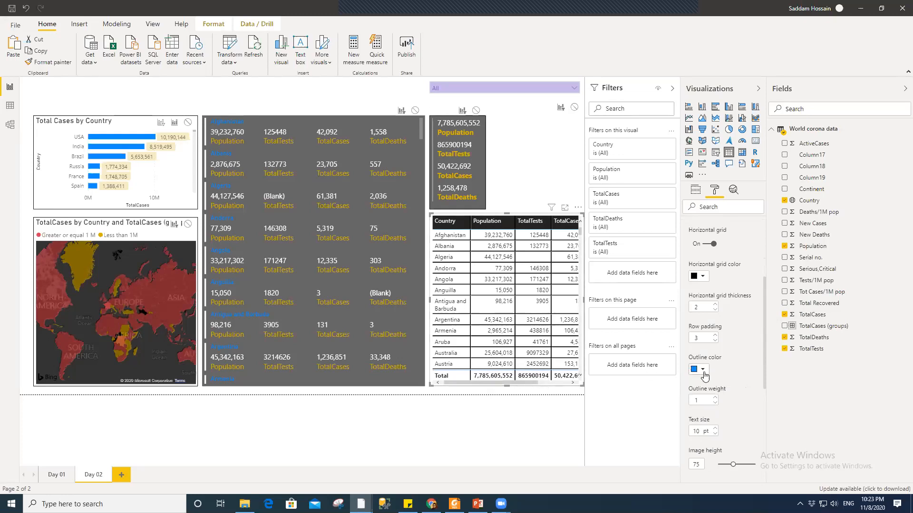
{"action": "scroll", "coordinate": [715, 376], "scroll_direction": "down", "scroll_amount": 1}
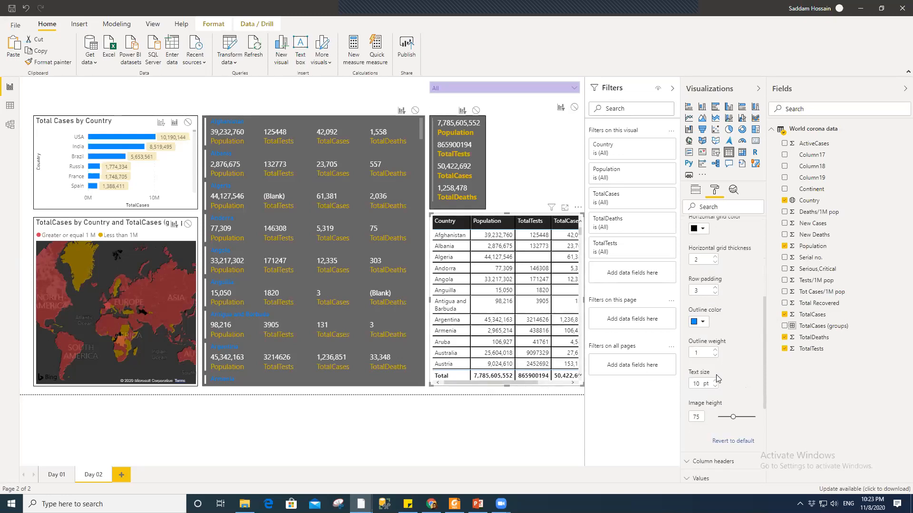
{"action": "left_click_drag", "start_coordinate": [733, 417], "coordinate": [701, 419]}
{"action": "left_click_drag", "start_coordinate": [750, 421], "coordinate": [717, 417]}
{"action": "scroll", "coordinate": [731, 390], "scroll_direction": "up", "scroll_amount": 1}
{"action": "scroll", "coordinate": [731, 390], "scroll_direction": "down", "scroll_amount": 2}
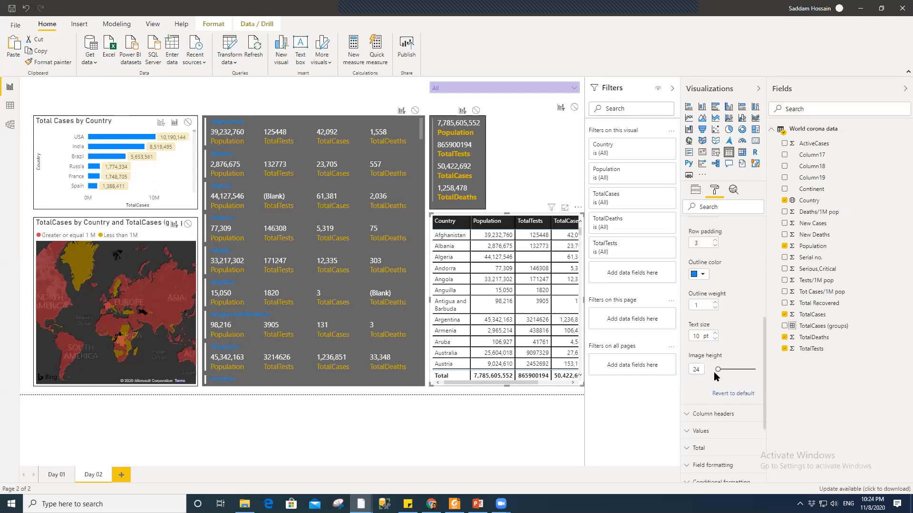
- Switch the table's vertical grid off and back on, review the grid options and collapse them
{"action": "scroll", "coordinate": [716, 291], "scroll_direction": "up", "scroll_amount": 5}
{"action": "left_click", "coordinate": [713, 290]}
{"action": "left_click", "coordinate": [713, 290]}
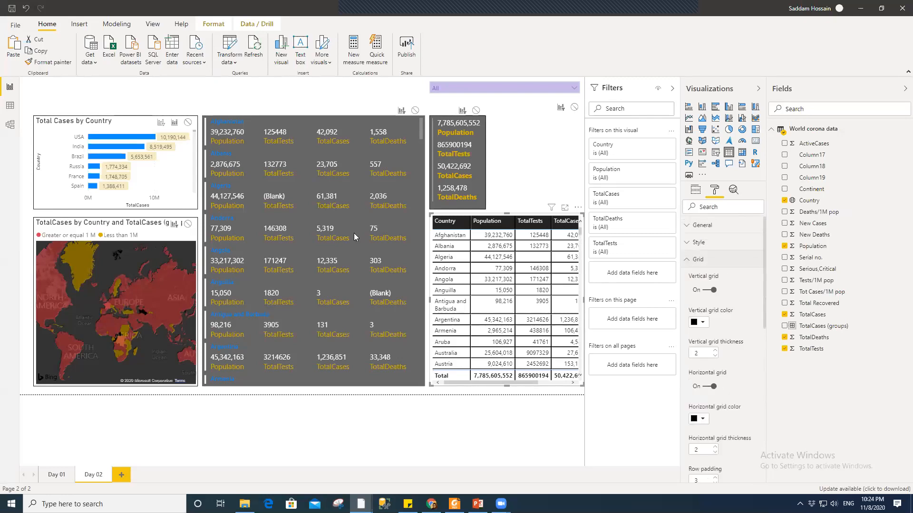
{"action": "scroll", "coordinate": [733, 364], "scroll_direction": "down", "scroll_amount": 1}
{"action": "scroll", "coordinate": [733, 365], "scroll_direction": "down", "scroll_amount": 3}
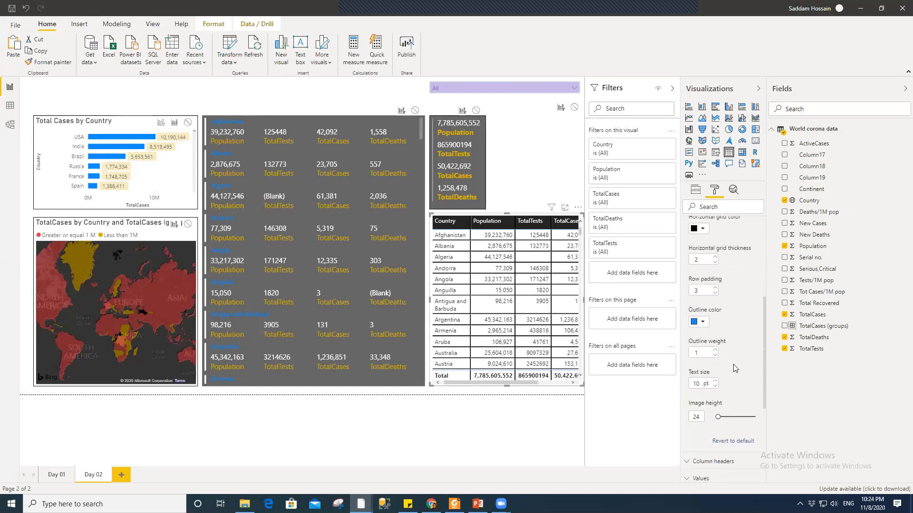
{"action": "scroll", "coordinate": [733, 364], "scroll_direction": "up", "scroll_amount": 4}
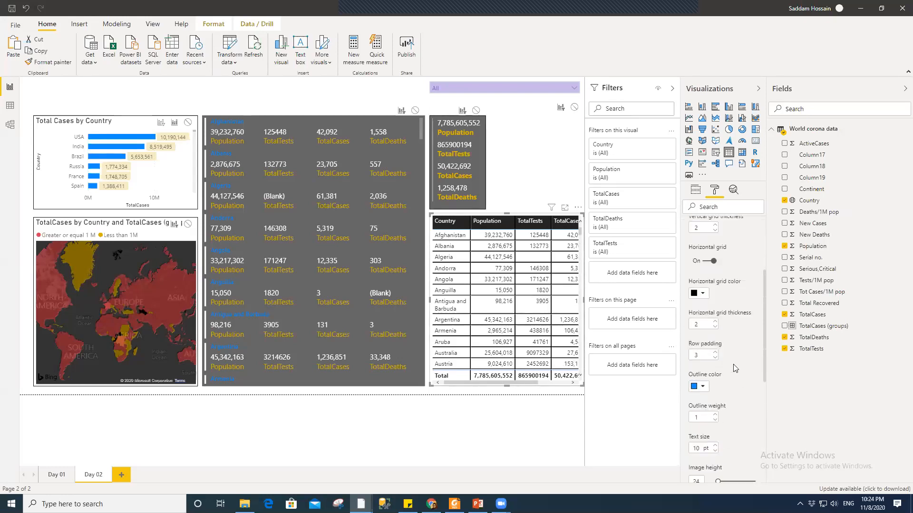
{"action": "left_click", "coordinate": [696, 260]}
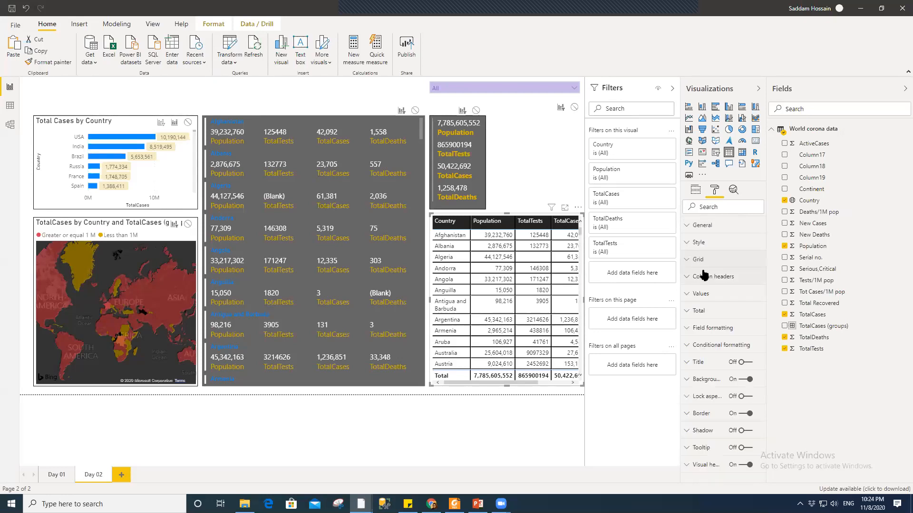
- Set the outline of the table's column headers to Bottom only
{"action": "left_click", "coordinate": [704, 277]}
{"action": "scroll", "coordinate": [712, 318], "scroll_direction": "down", "scroll_amount": 2}
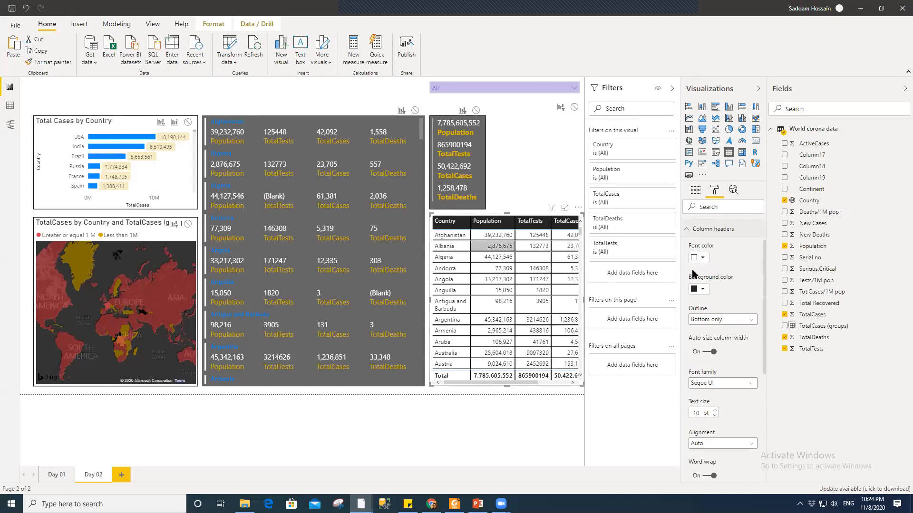
{"action": "left_click", "coordinate": [442, 222]}
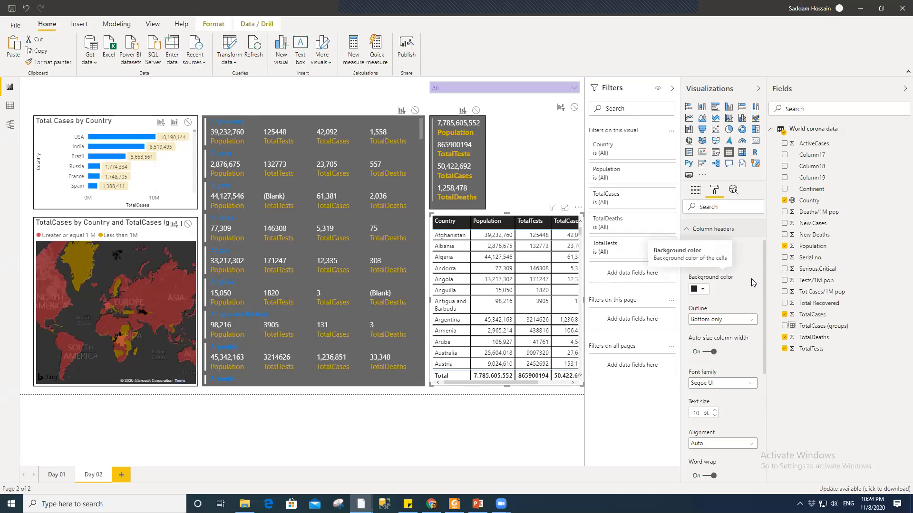
{"action": "left_click", "coordinate": [737, 320]}
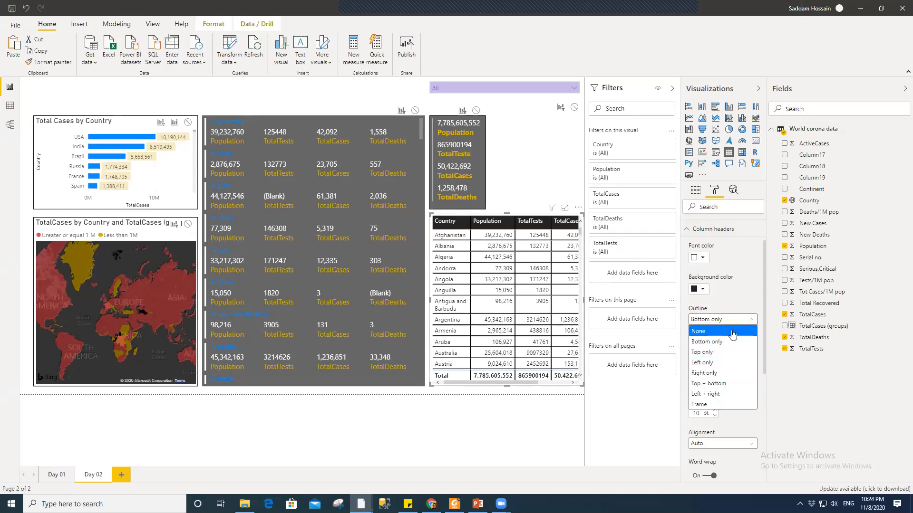
{"action": "left_click", "coordinate": [711, 343]}
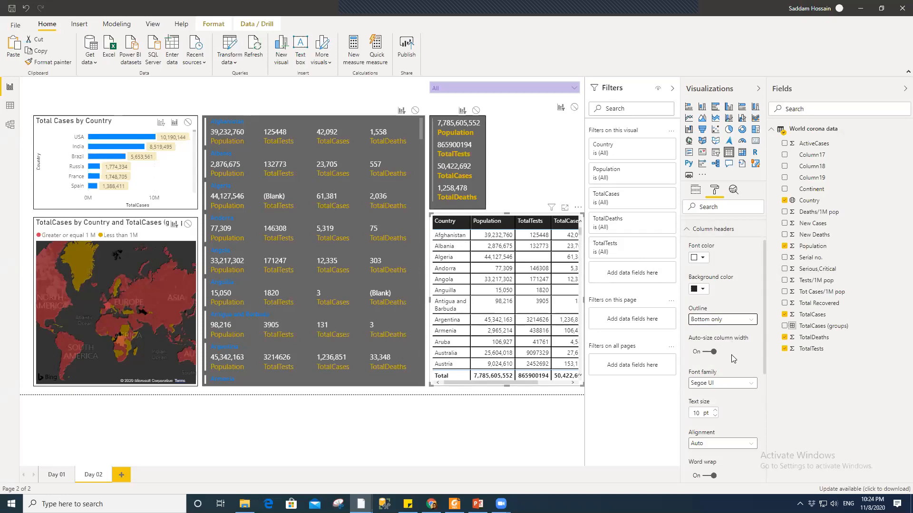
- Turn the column headers' auto-size column width off and back on
{"action": "scroll", "coordinate": [727, 342], "scroll_direction": "down", "scroll_amount": 1}
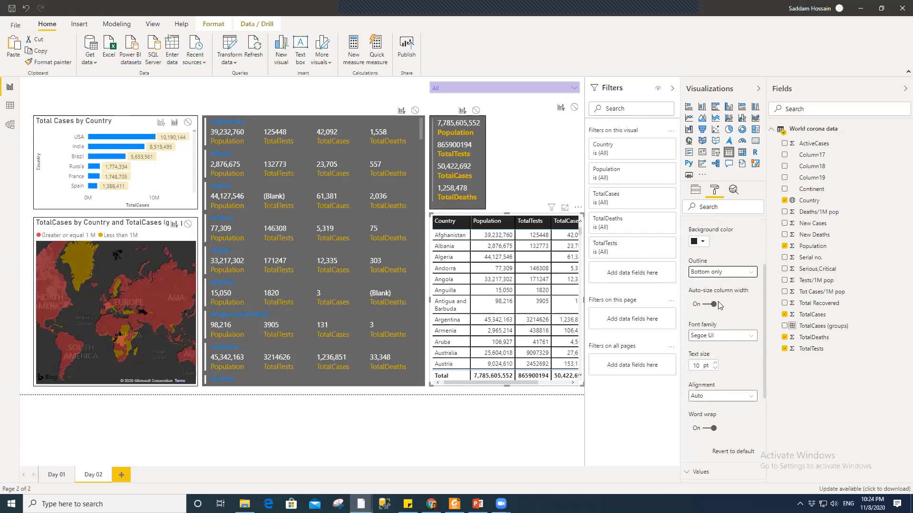
{"action": "left_click", "coordinate": [709, 306]}
{"action": "left_click", "coordinate": [709, 307]}
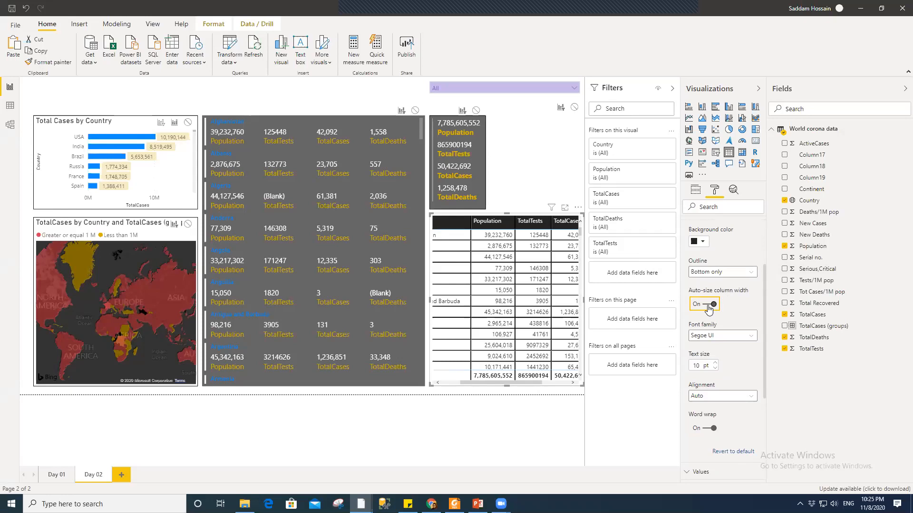
- Review the remaining column header options against the table's Country column and collapse them
{"action": "scroll", "coordinate": [708, 307], "scroll_direction": "up", "scroll_amount": 2}
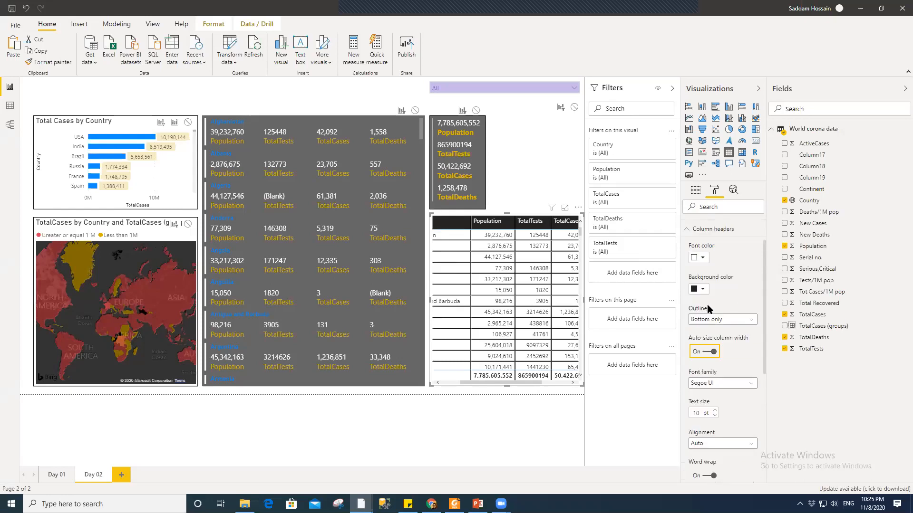
{"action": "scroll", "coordinate": [714, 347], "scroll_direction": "down", "scroll_amount": 1}
{"action": "scroll", "coordinate": [714, 347], "scroll_direction": "down", "scroll_amount": 4}
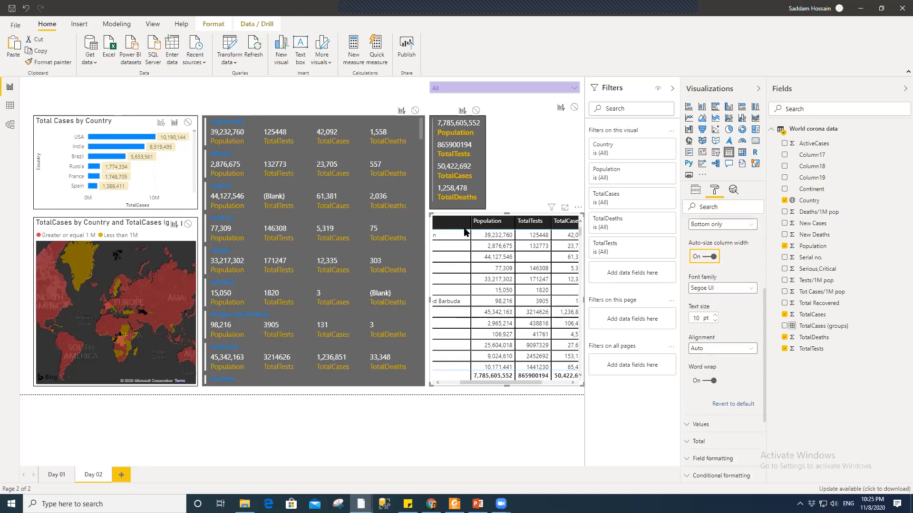
{"action": "scroll", "coordinate": [706, 296], "scroll_direction": "up", "scroll_amount": 3}
{"action": "scroll", "coordinate": [705, 296], "scroll_direction": "up", "scroll_amount": 1}
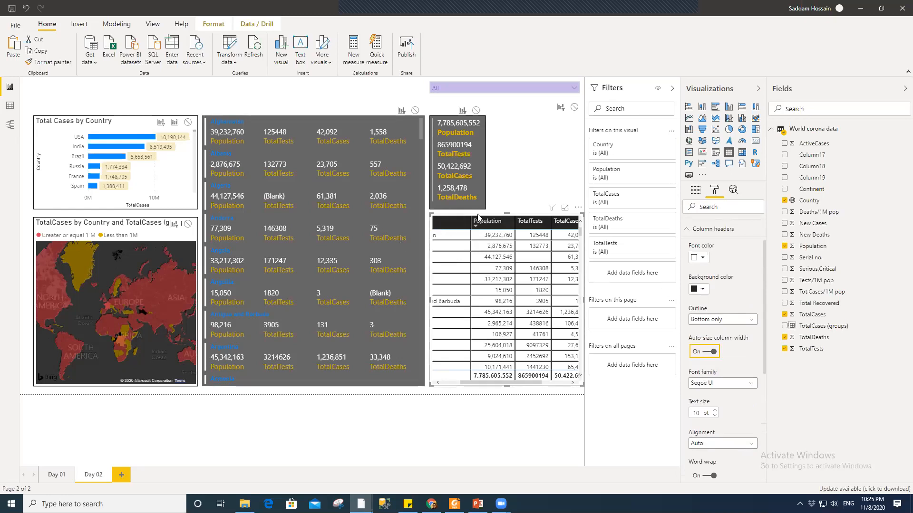
{"action": "left_click_drag", "start_coordinate": [485, 382], "coordinate": [440, 383]}
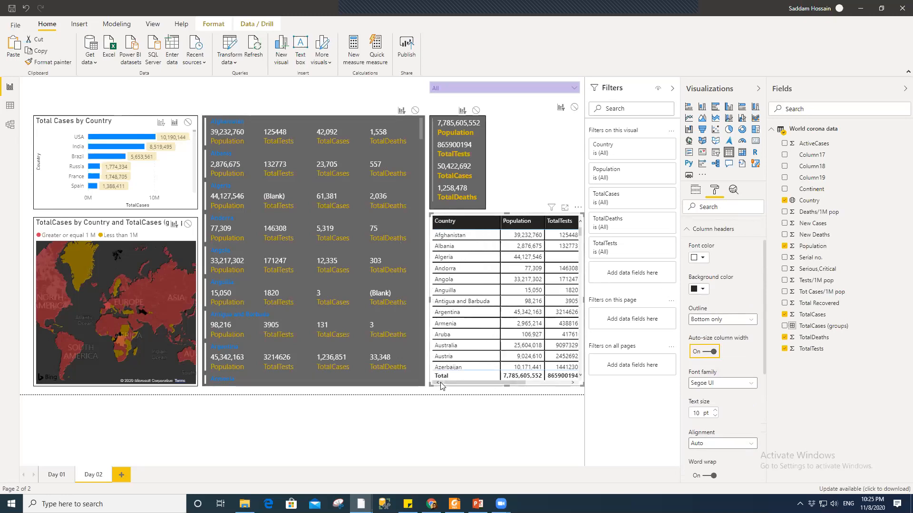
{"action": "left_click", "coordinate": [697, 231]}
- Set the font color of the table's values to dark gray
{"action": "left_click", "coordinate": [701, 294]}
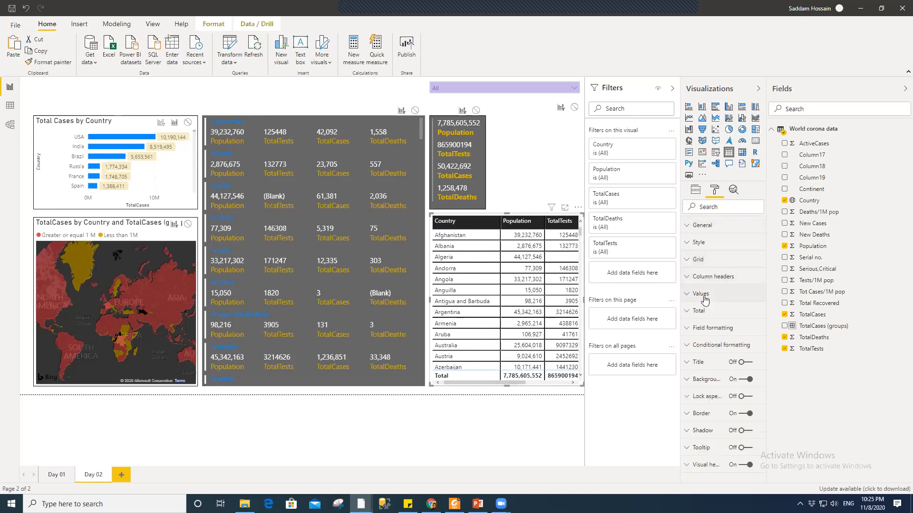
{"action": "scroll", "coordinate": [704, 297], "scroll_direction": "down", "scroll_amount": 5}
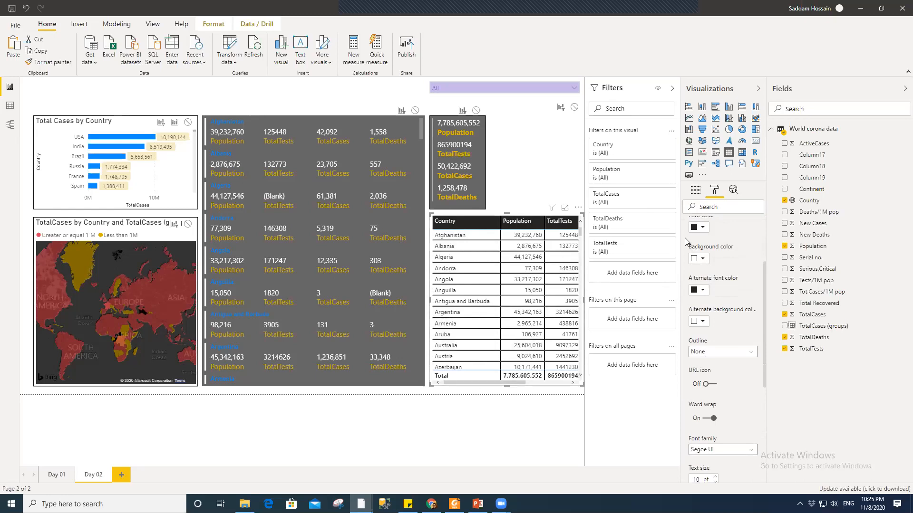
{"action": "left_click", "coordinate": [702, 228]}
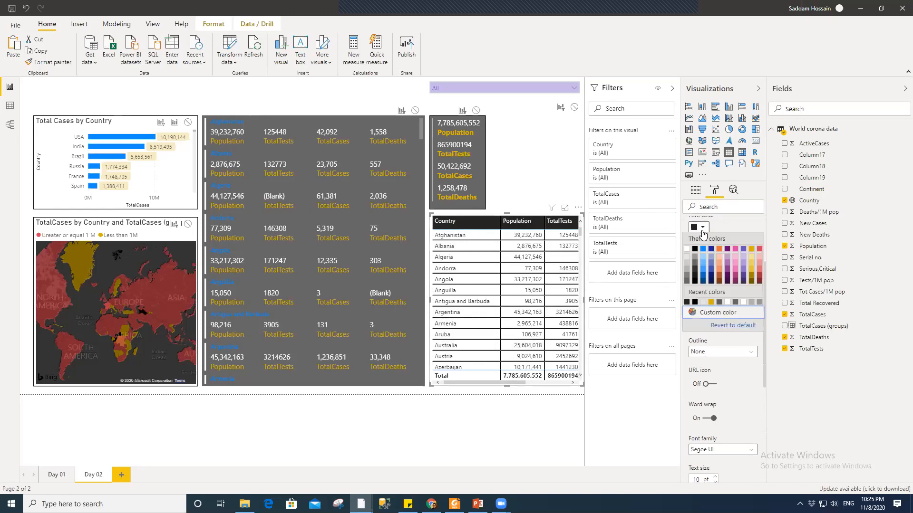
{"action": "left_click", "coordinate": [694, 275]}
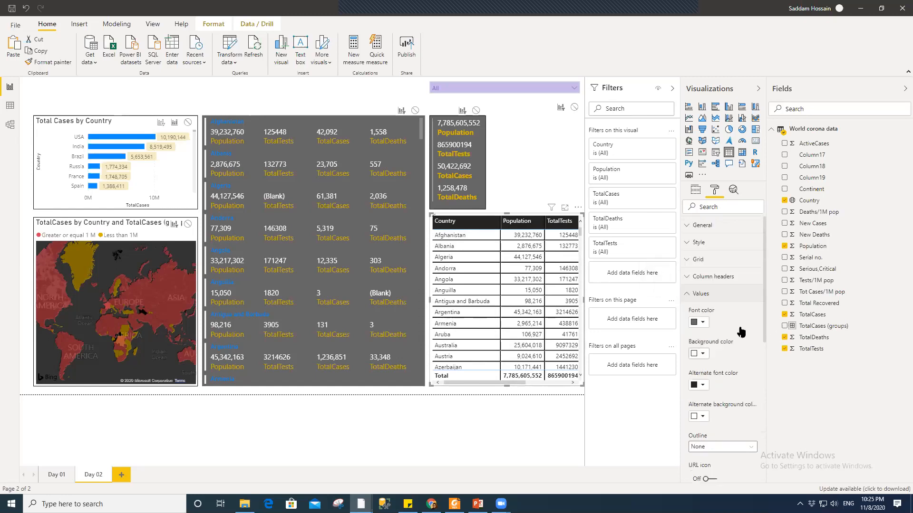
- Give the table's values a dark gray background color and a white font color
{"action": "left_click", "coordinate": [699, 355]}
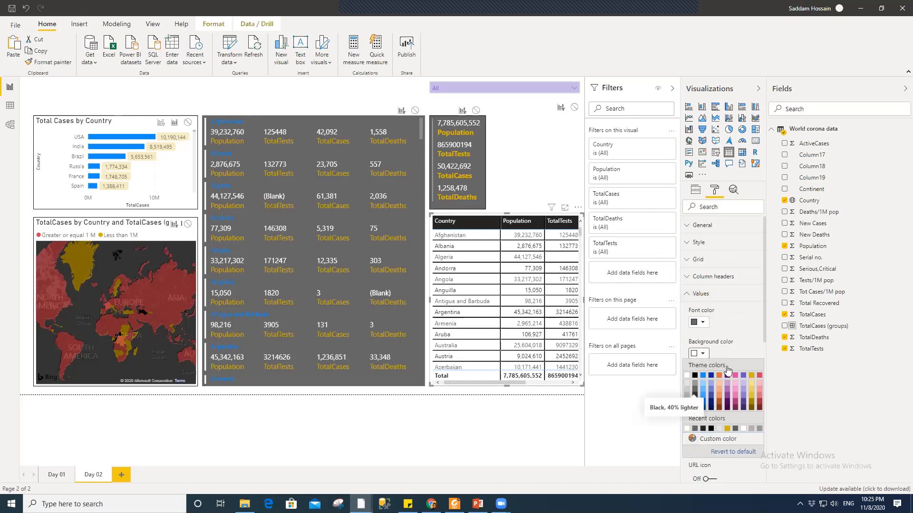
{"action": "left_click", "coordinate": [694, 394]}
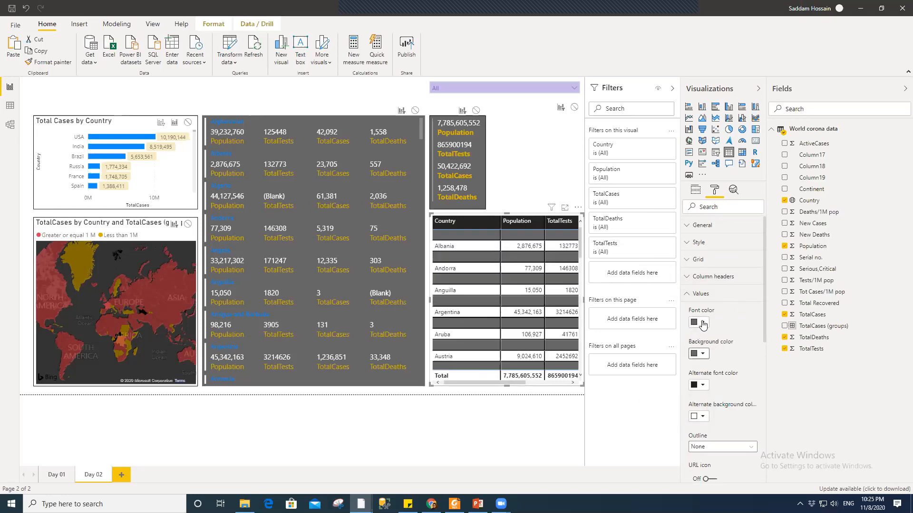
{"action": "scroll", "coordinate": [727, 374], "scroll_direction": "down", "scroll_amount": 1}
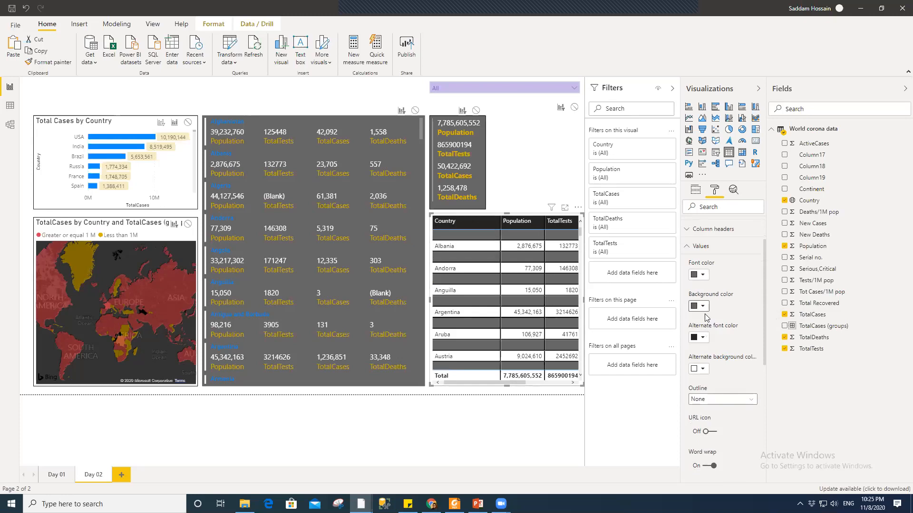
{"action": "left_click", "coordinate": [699, 274]}
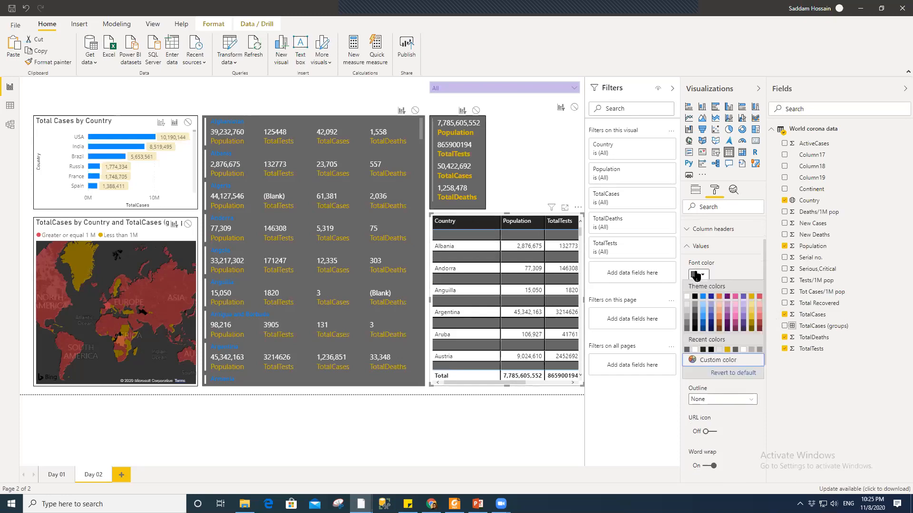
{"action": "left_click", "coordinate": [687, 298]}
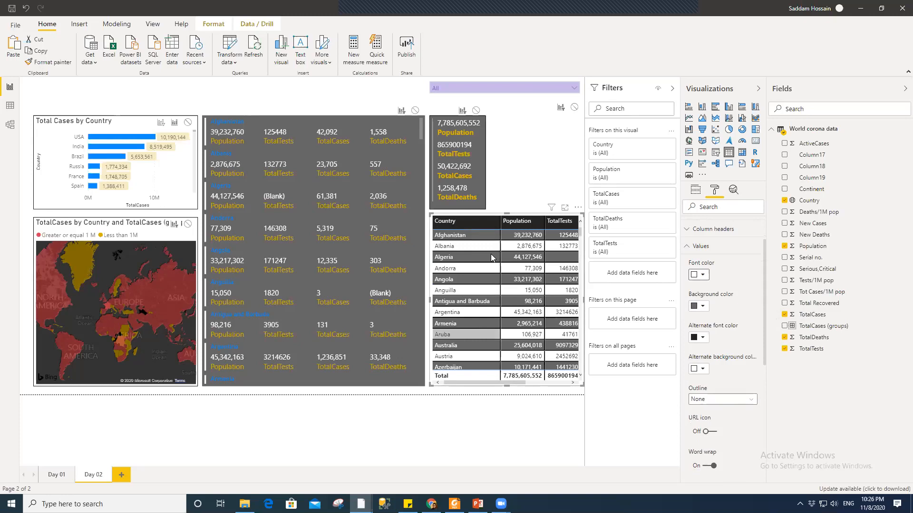
- Set the font color of the table's column headers to the gold theme color
{"action": "left_click", "coordinate": [701, 231]}
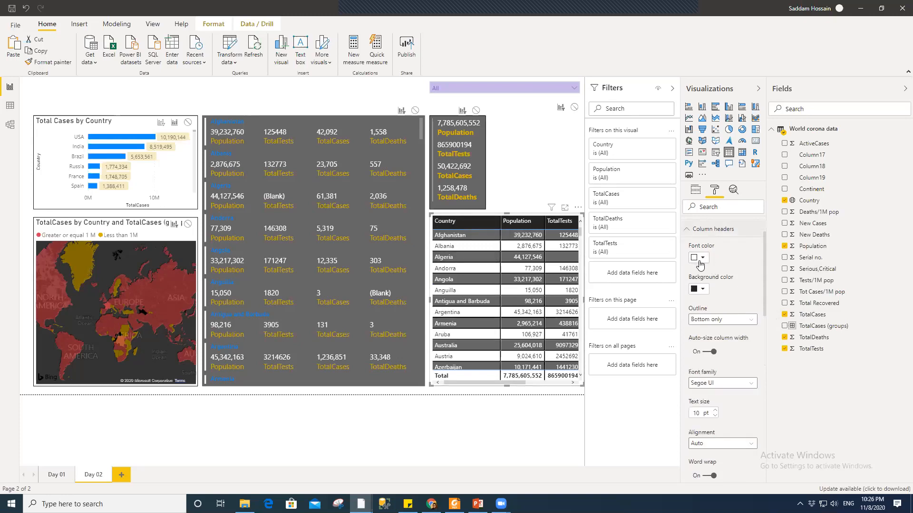
{"action": "left_click", "coordinate": [700, 259]}
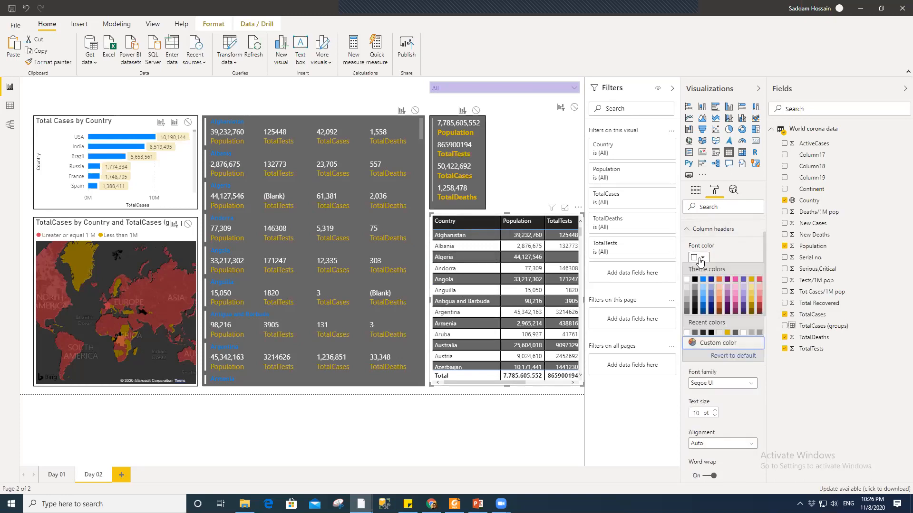
{"action": "left_click", "coordinate": [751, 280]}
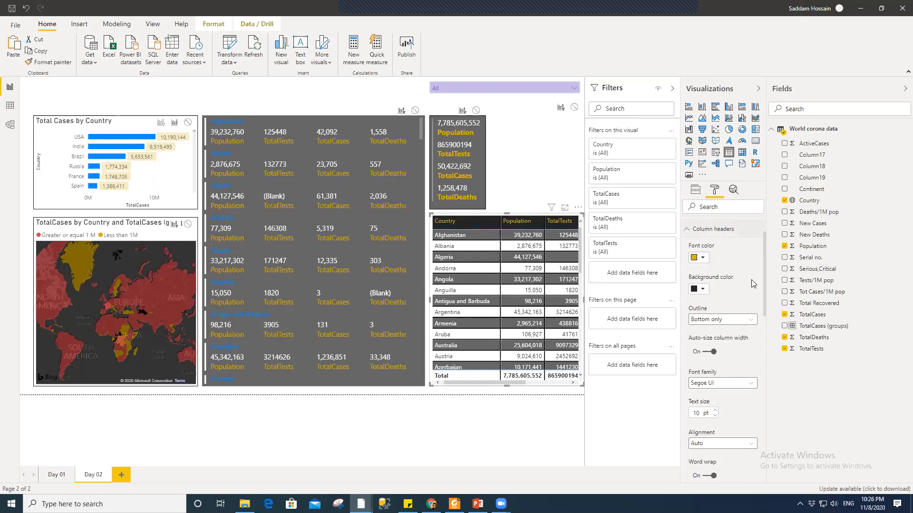
- Set the font family of the column headers to Segoe (Bold) and collapse the column header and value options
{"action": "left_click", "coordinate": [707, 323]}
{"action": "left_click", "coordinate": [708, 323]}
{"action": "left_click", "coordinate": [717, 386]}
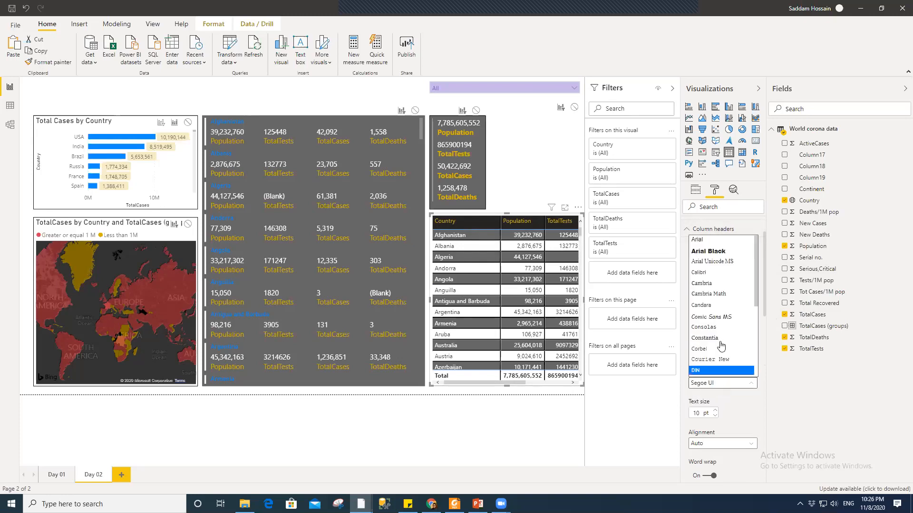
{"action": "scroll", "coordinate": [725, 325], "scroll_direction": "down", "scroll_amount": 2}
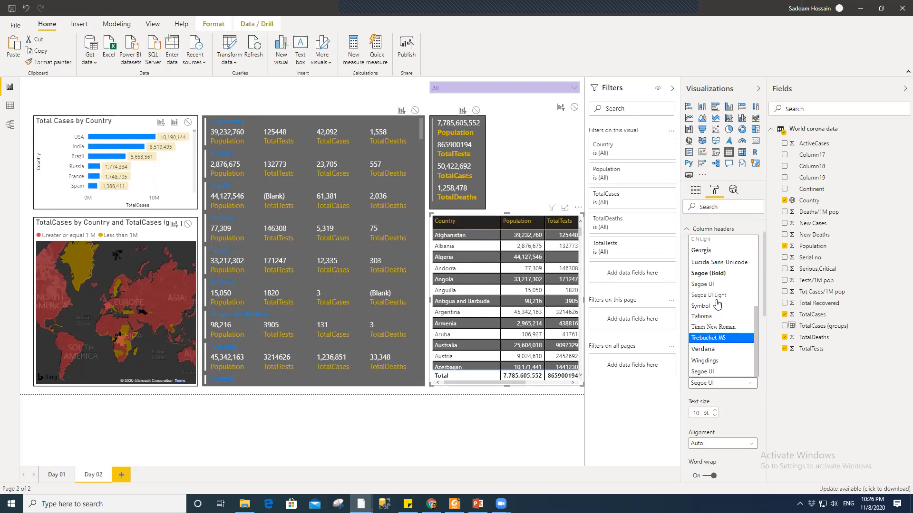
{"action": "left_click", "coordinate": [718, 275]}
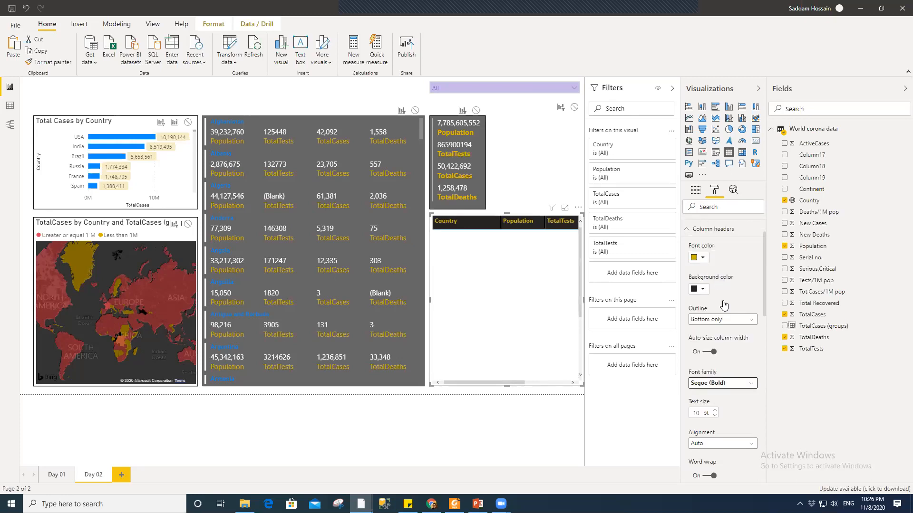
{"action": "scroll", "coordinate": [729, 301], "scroll_direction": "up", "scroll_amount": 2}
{"action": "left_click", "coordinate": [689, 279]}
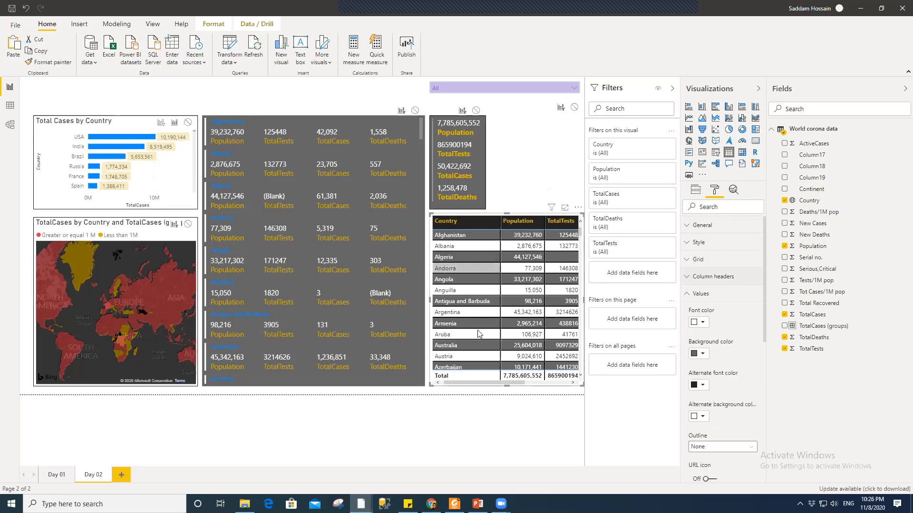
{"action": "left_click", "coordinate": [696, 293]}
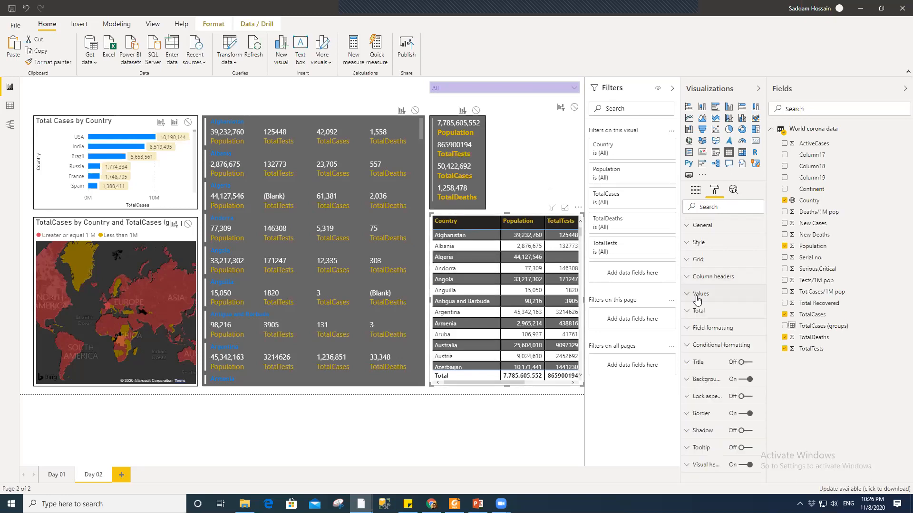
- Switch the table's totals off and back on, review the total options and collapse them
{"action": "left_click", "coordinate": [699, 312]}
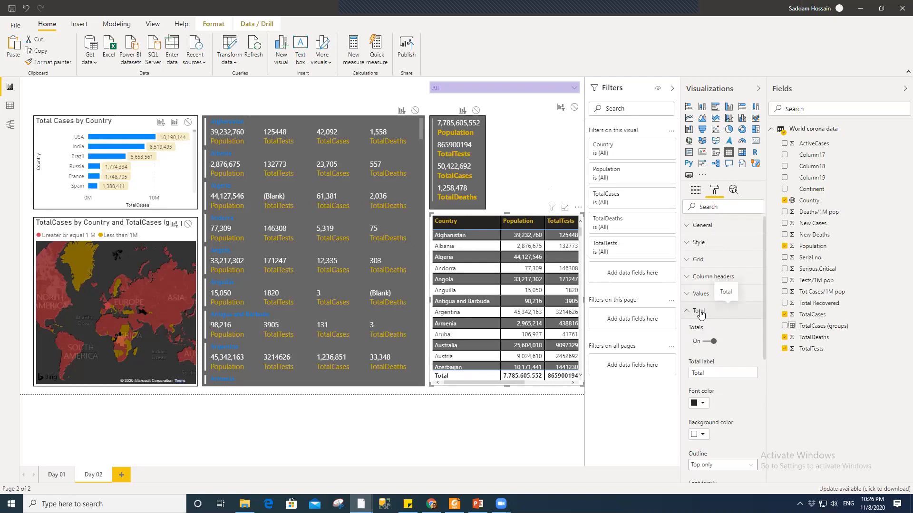
{"action": "scroll", "coordinate": [729, 296], "scroll_direction": "down", "scroll_amount": 2}
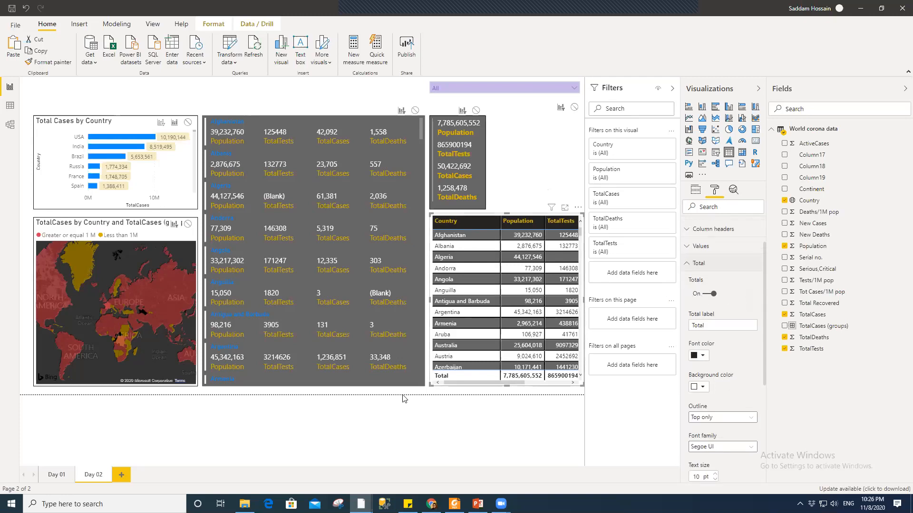
{"action": "left_click", "coordinate": [704, 296]}
{"action": "left_click", "coordinate": [704, 295]}
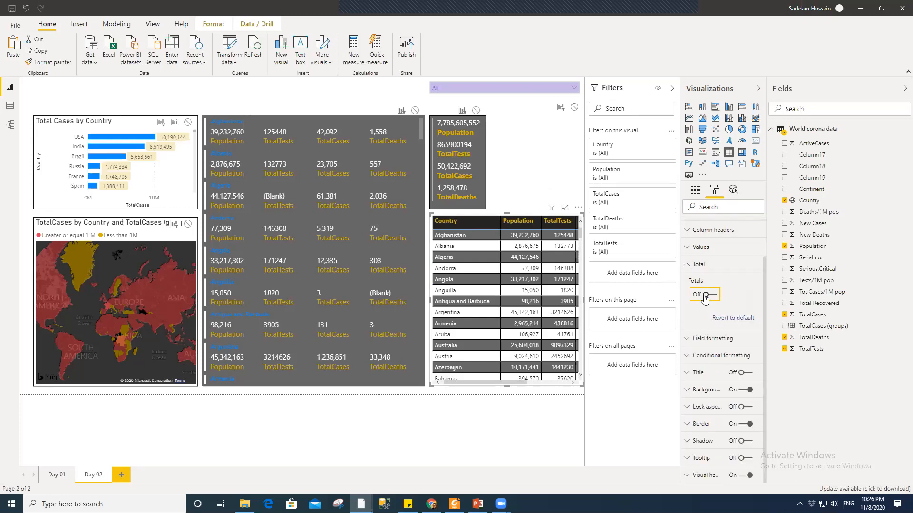
{"action": "left_click", "coordinate": [705, 295]}
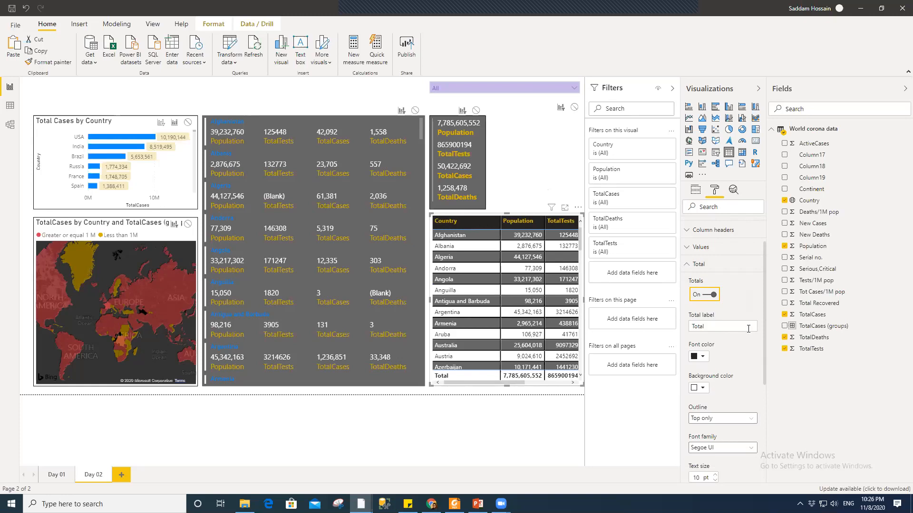
{"action": "scroll", "coordinate": [749, 332], "scroll_direction": "down", "scroll_amount": 1}
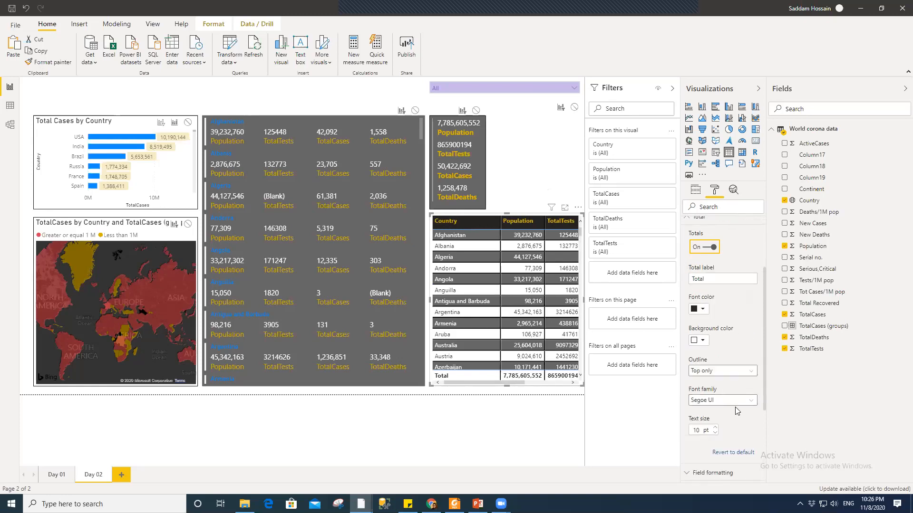
{"action": "scroll", "coordinate": [735, 383], "scroll_direction": "up", "scroll_amount": 1}
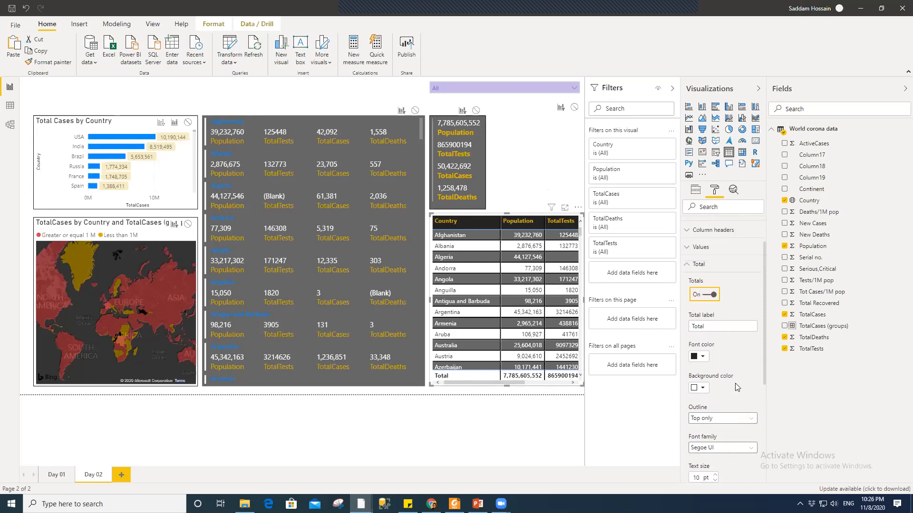
{"action": "left_click", "coordinate": [705, 266]}
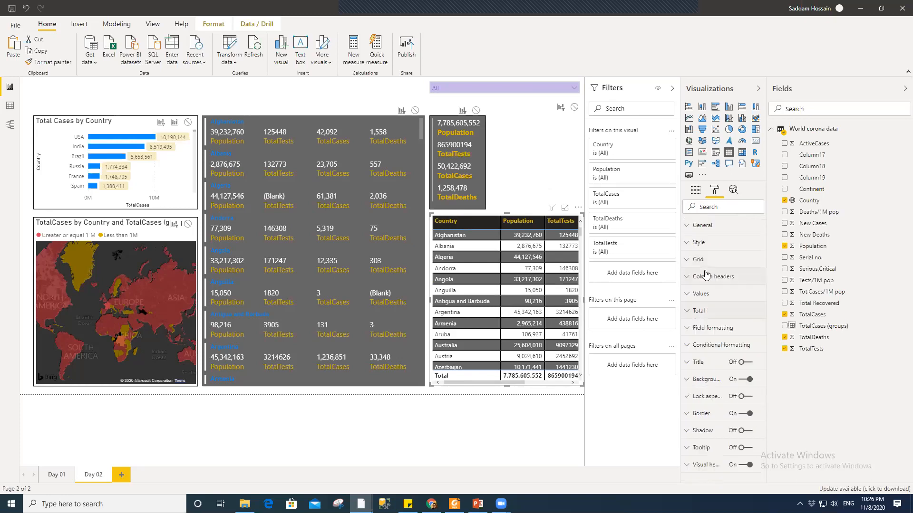
- Set the alignment of the Country field's values to Center in the field formatting and collapse the options
{"action": "left_click", "coordinate": [712, 328]}
{"action": "scroll", "coordinate": [711, 331], "scroll_direction": "down", "scroll_amount": 1}
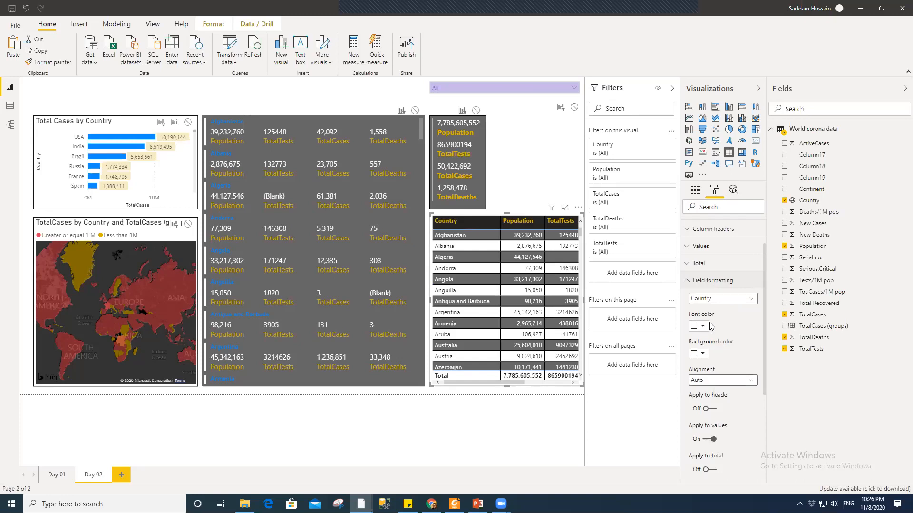
{"action": "left_click", "coordinate": [717, 380]}
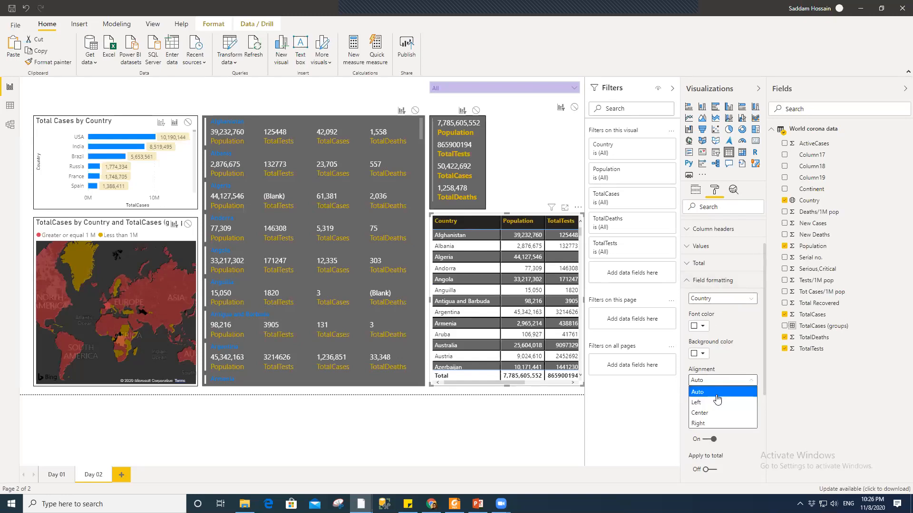
{"action": "key", "text": "Down"}
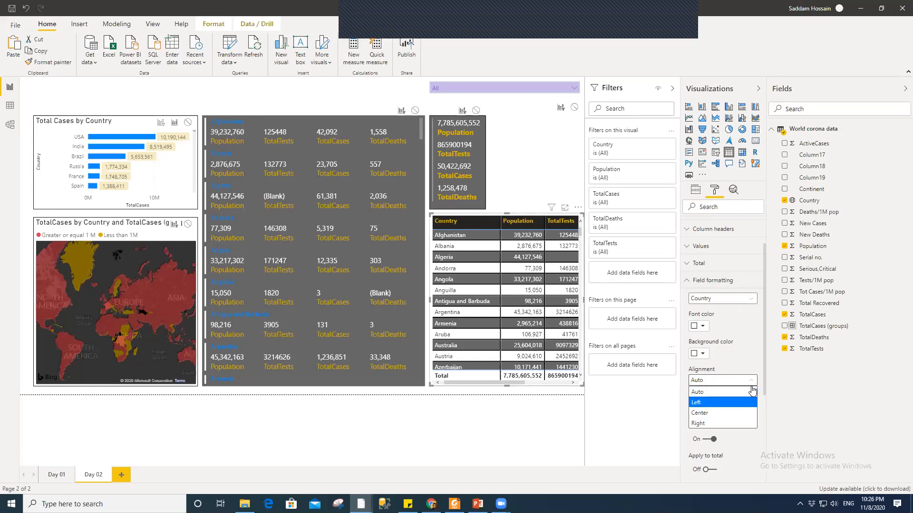
{"action": "left_click", "coordinate": [707, 412]}
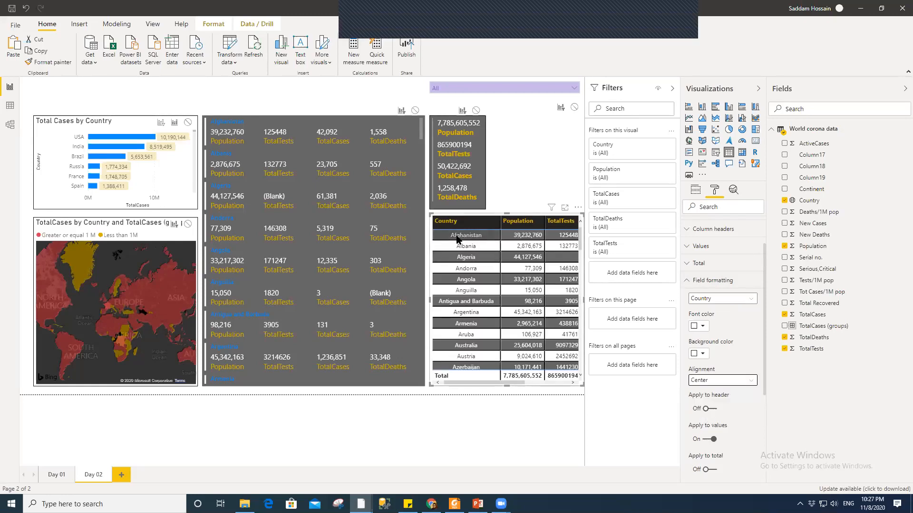
{"action": "left_click", "coordinate": [705, 280]}
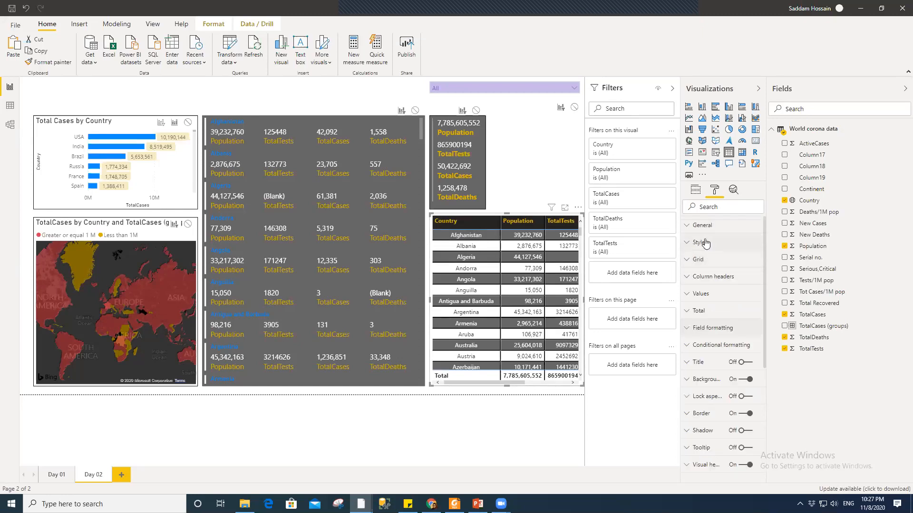
- Set the alignment of the table's column headers to Center
{"action": "left_click", "coordinate": [704, 280]}
{"action": "scroll", "coordinate": [731, 395], "scroll_direction": "down", "scroll_amount": 2}
{"action": "left_click", "coordinate": [731, 397]}
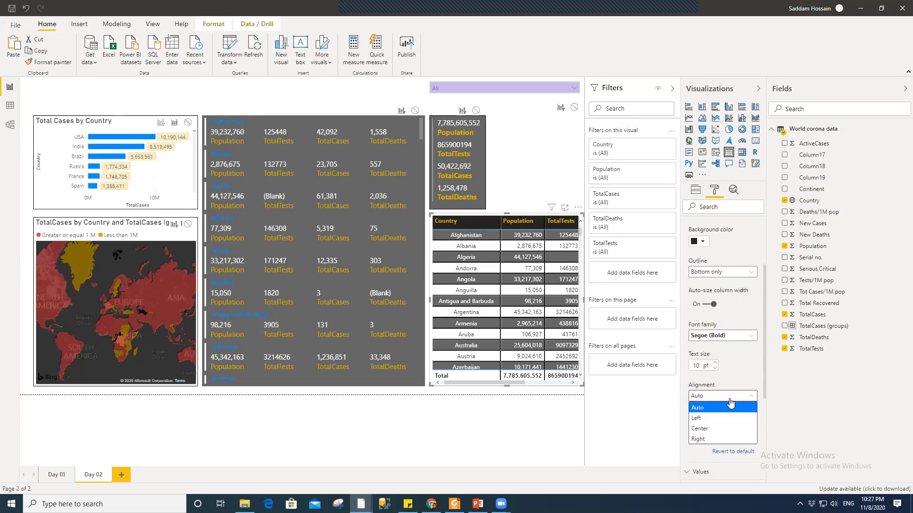
{"action": "left_click", "coordinate": [717, 429]}
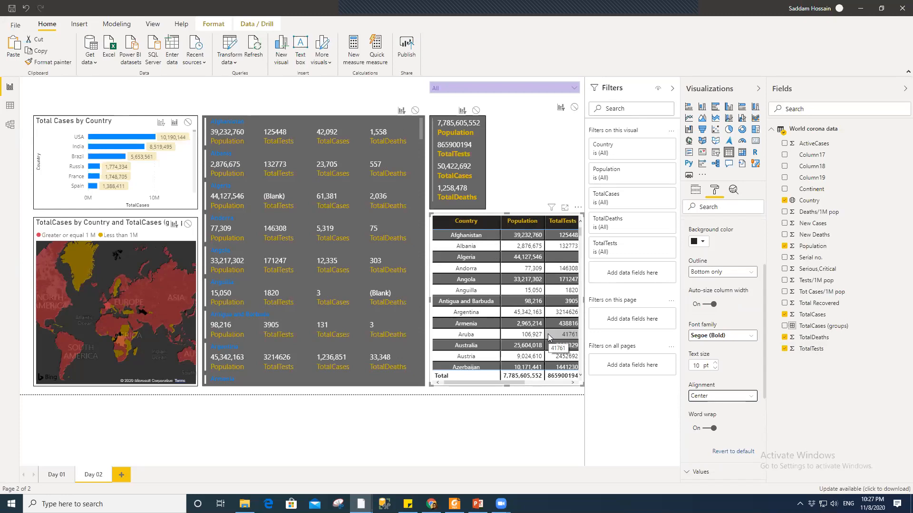
- Narrow the table's Country column so that Antigua and Barbuda wraps onto two lines
{"action": "scroll", "coordinate": [737, 423], "scroll_direction": "up", "scroll_amount": 3}
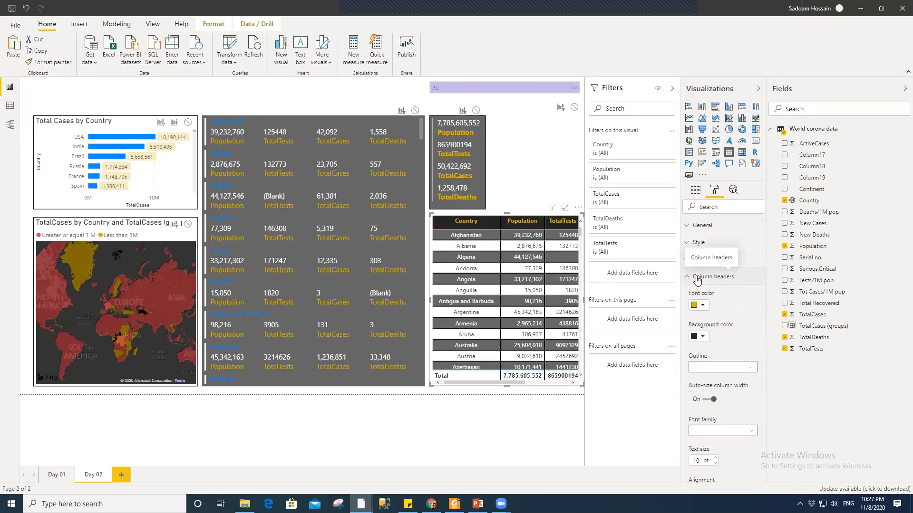
{"action": "scroll", "coordinate": [736, 405], "scroll_direction": "down", "scroll_amount": 4}
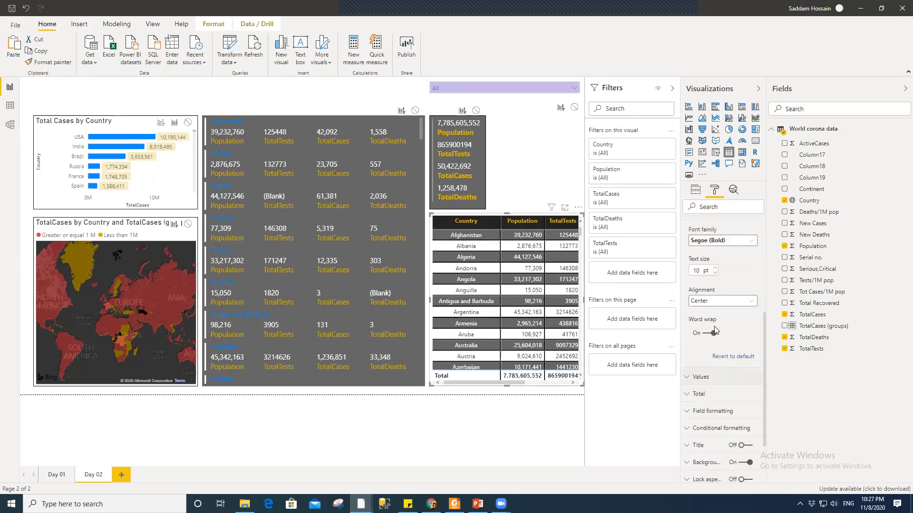
{"action": "left_click", "coordinate": [499, 221]}
{"action": "left_click_drag", "start_coordinate": [491, 222], "coordinate": [489, 221]}
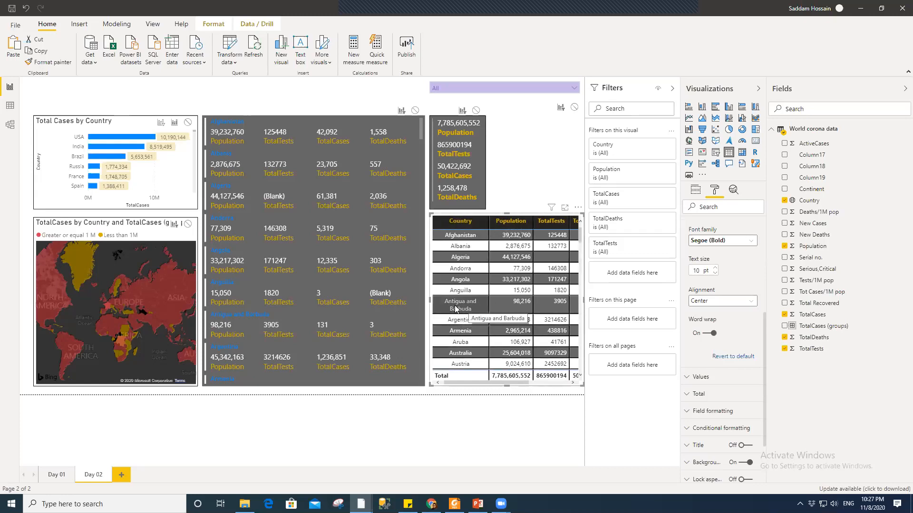
- Switch word wrap for the column headers off and back on, and collapse the column header options
{"action": "left_click", "coordinate": [711, 335]}
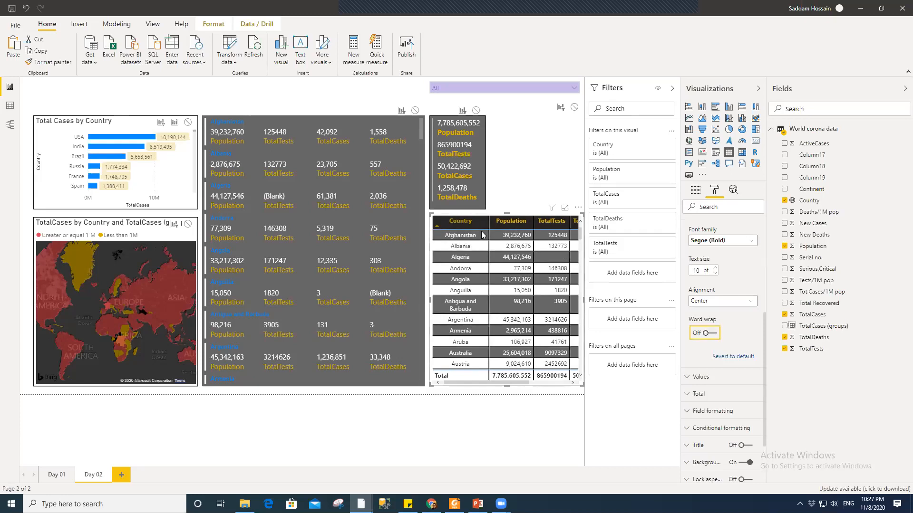
{"action": "mouse_move", "coordinate": [489, 221]}
{"action": "left_mouse_down"}
{"action": "mouse_move", "coordinate": [458, 225]}
{"action": "mouse_move", "coordinate": [489, 233]}
{"action": "left_mouse_up"}
{"action": "left_click", "coordinate": [708, 332]}
{"action": "left_click", "coordinate": [708, 332]}
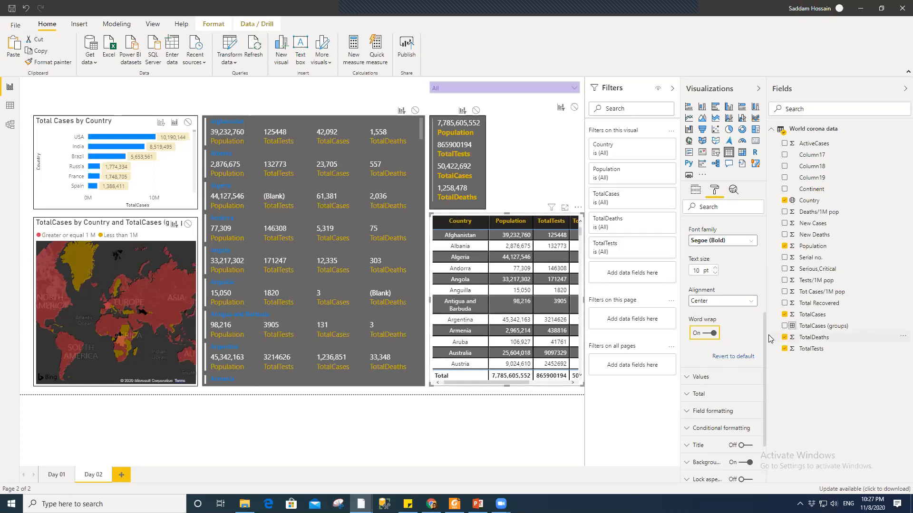
{"action": "scroll", "coordinate": [734, 341], "scroll_direction": "up", "scroll_amount": 5}
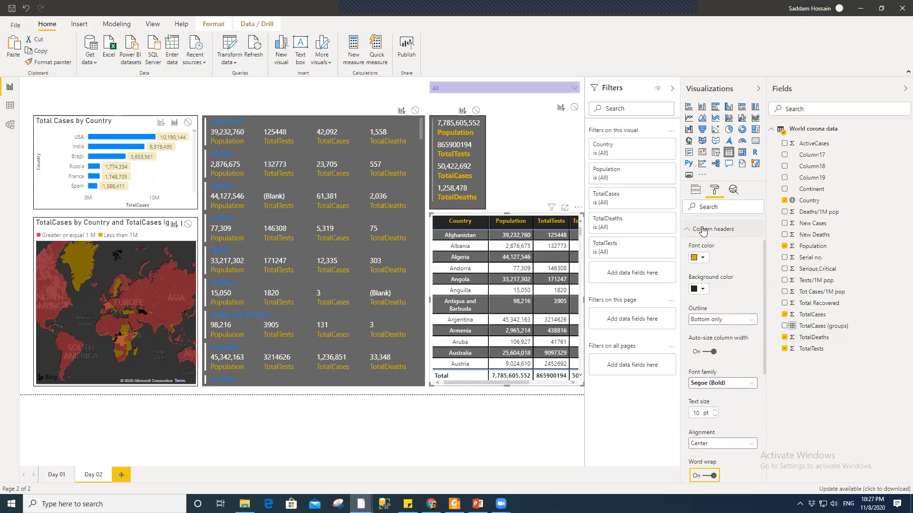
{"action": "left_click", "coordinate": [703, 229]}
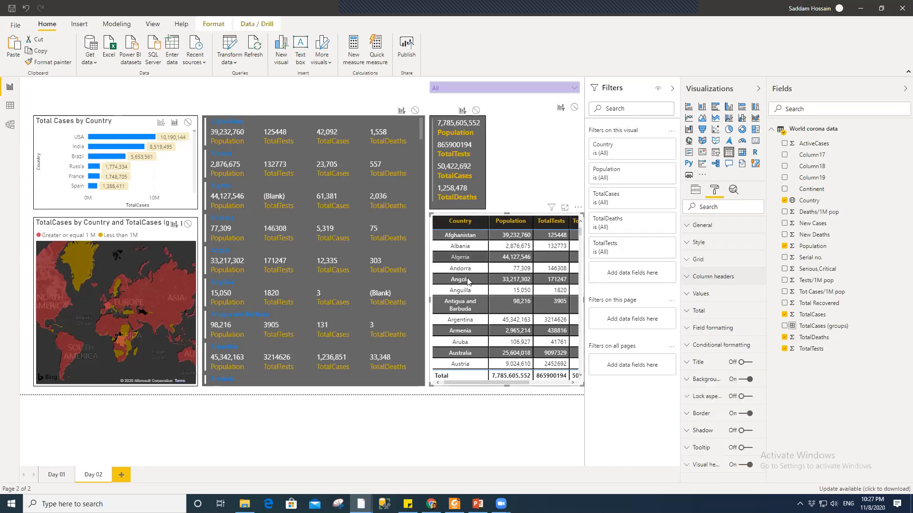
- Set the Population field's alignment to Center in the field formatting and apply it to the header
{"action": "left_click", "coordinate": [702, 315]}
{"action": "left_click", "coordinate": [711, 313]}
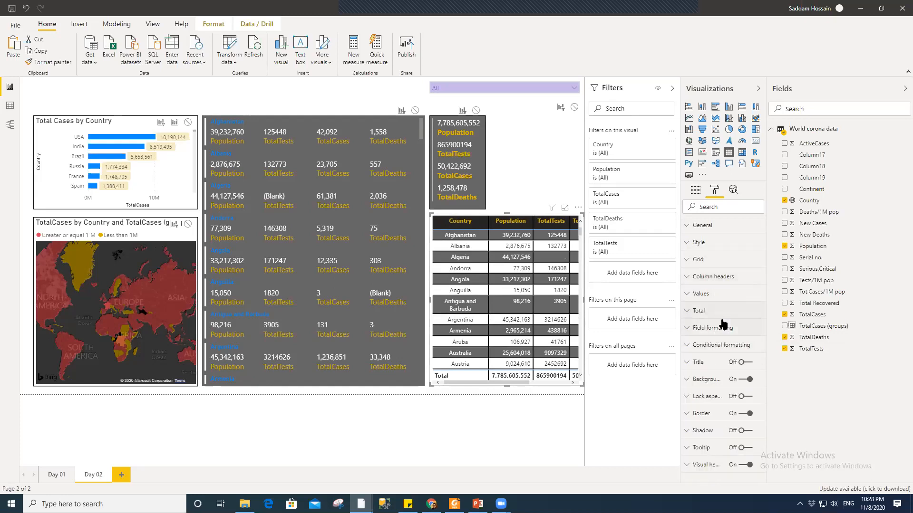
{"action": "left_click", "coordinate": [701, 330]}
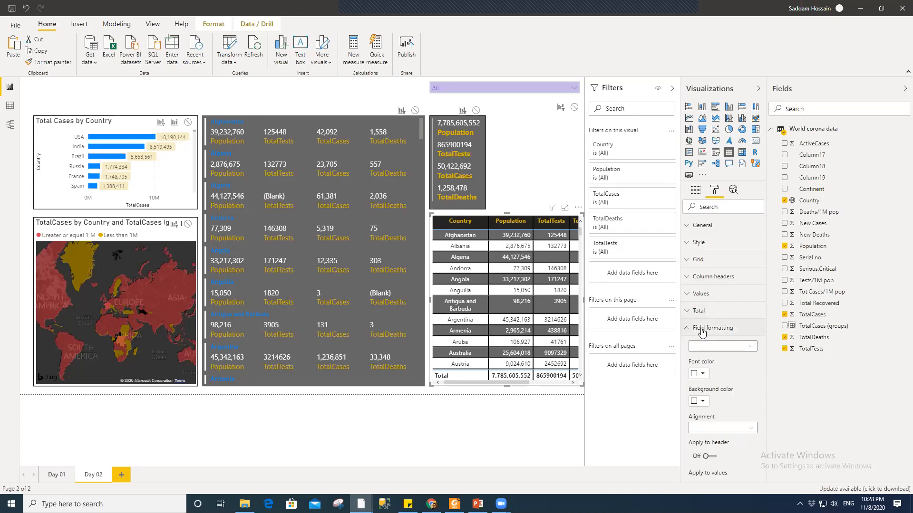
{"action": "scroll", "coordinate": [706, 353], "scroll_direction": "down", "scroll_amount": 1}
{"action": "scroll", "coordinate": [706, 349], "scroll_direction": "down", "scroll_amount": 1}
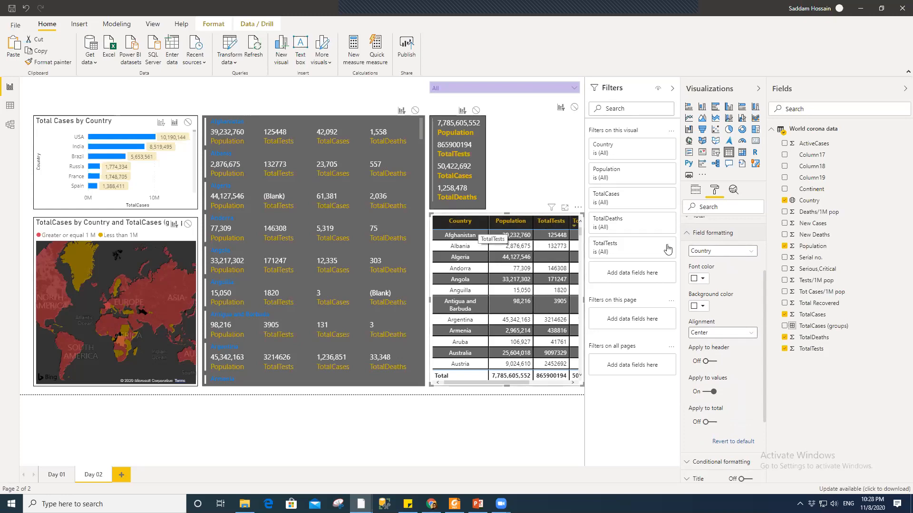
{"action": "left_click", "coordinate": [711, 257]}
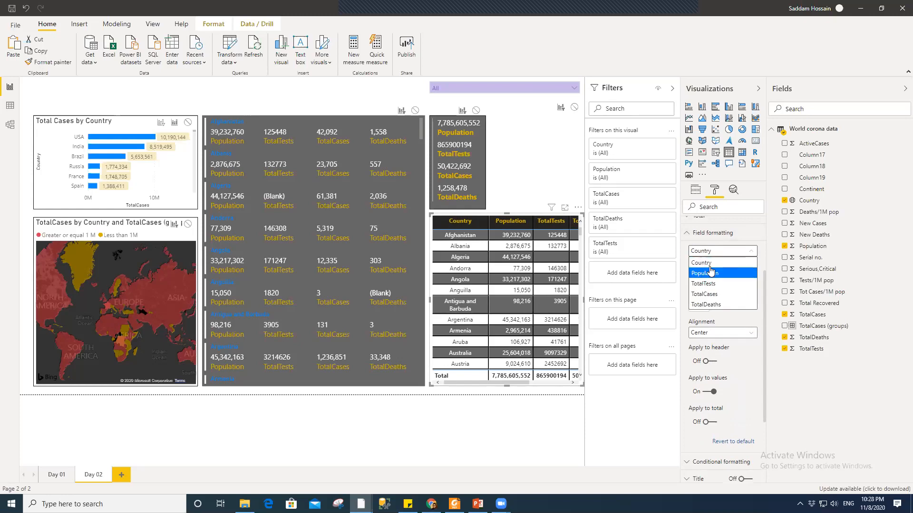
{"action": "left_click", "coordinate": [710, 272]}
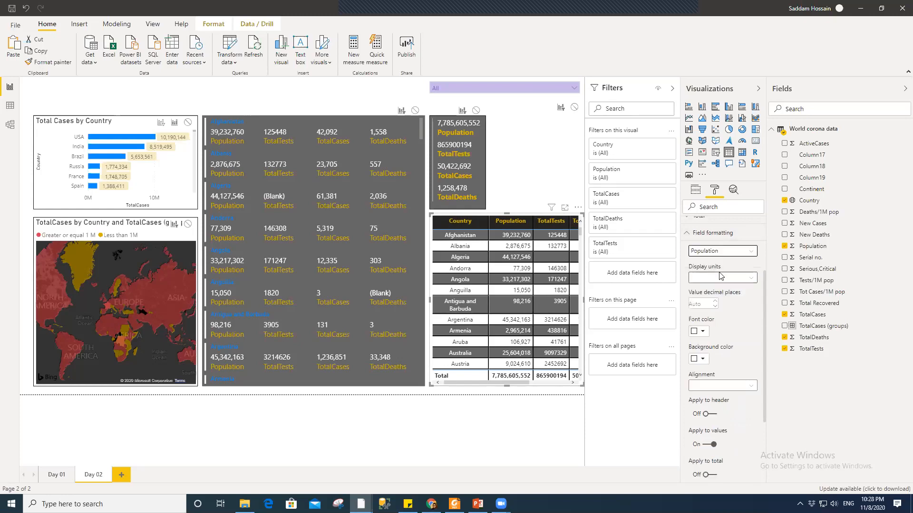
{"action": "left_click", "coordinate": [722, 386]}
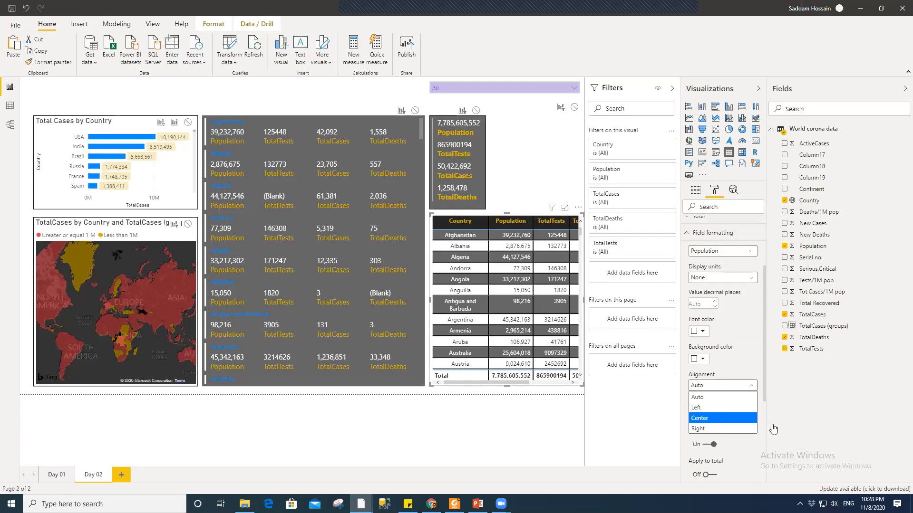
{"action": "left_click", "coordinate": [700, 418]}
{"action": "left_click", "coordinate": [708, 414]}
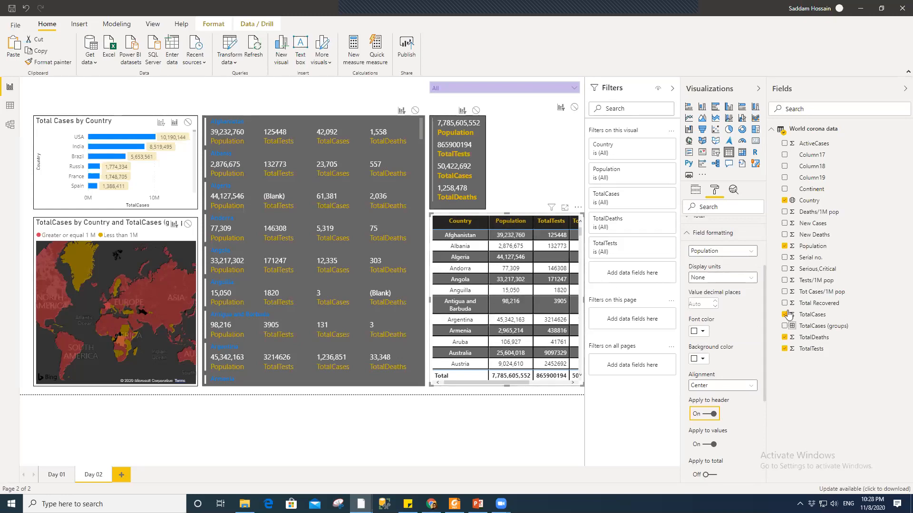
- Review the Population field's formatting options, including where they apply, and collapse them
{"action": "left_click", "coordinate": [695, 234]}
{"action": "left_click", "coordinate": [713, 266]}
{"action": "left_click", "coordinate": [698, 232]}
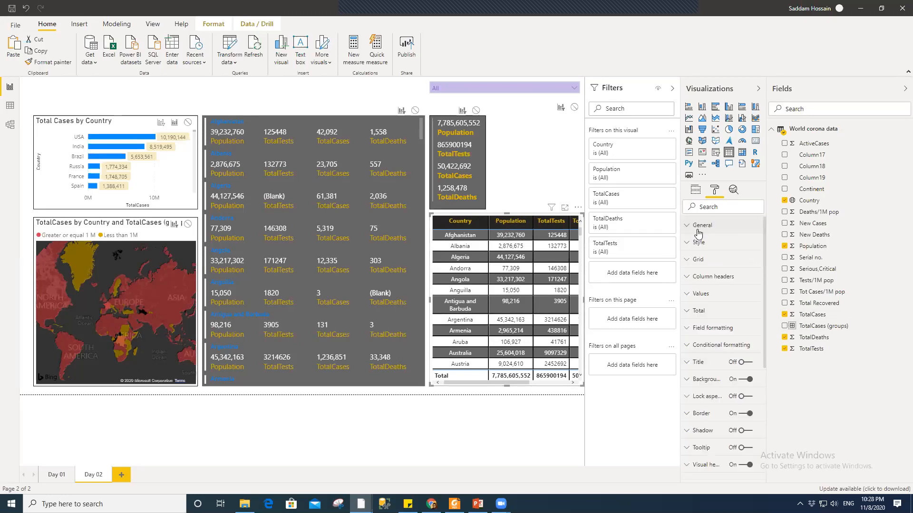
{"action": "left_click", "coordinate": [713, 328]}
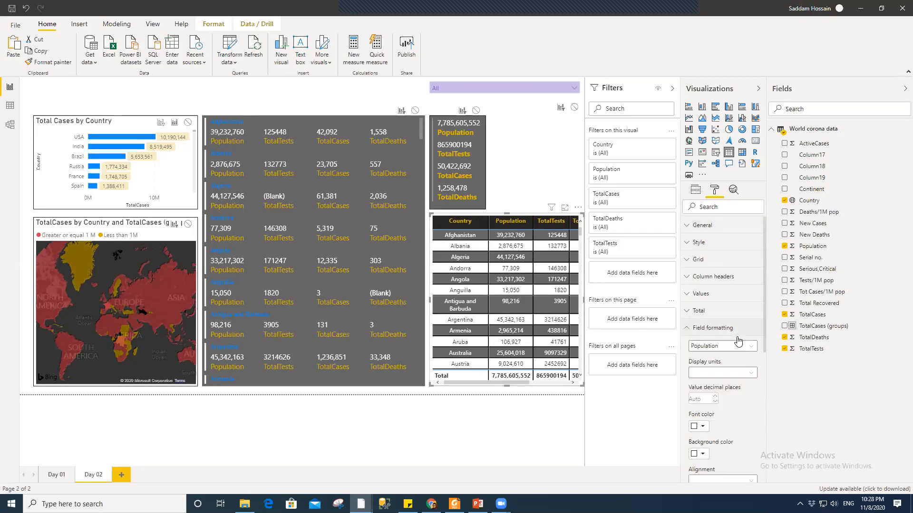
{"action": "scroll", "coordinate": [737, 343], "scroll_direction": "down", "scroll_amount": 3}
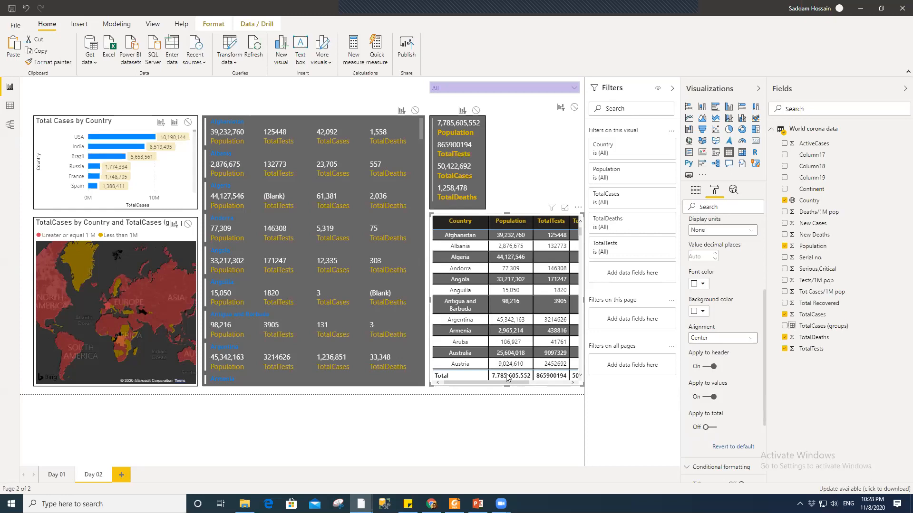
{"action": "scroll", "coordinate": [713, 317], "scroll_direction": "up", "scroll_amount": 1}
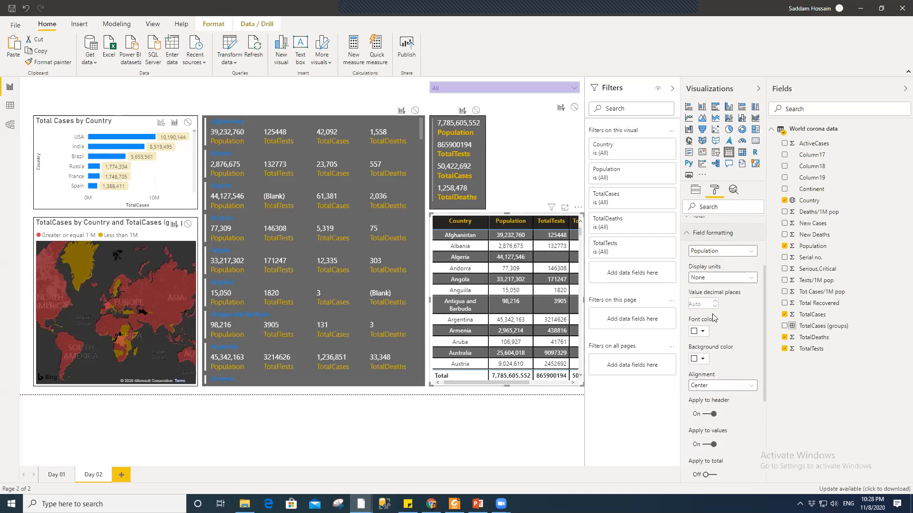
{"action": "left_click", "coordinate": [699, 230]}
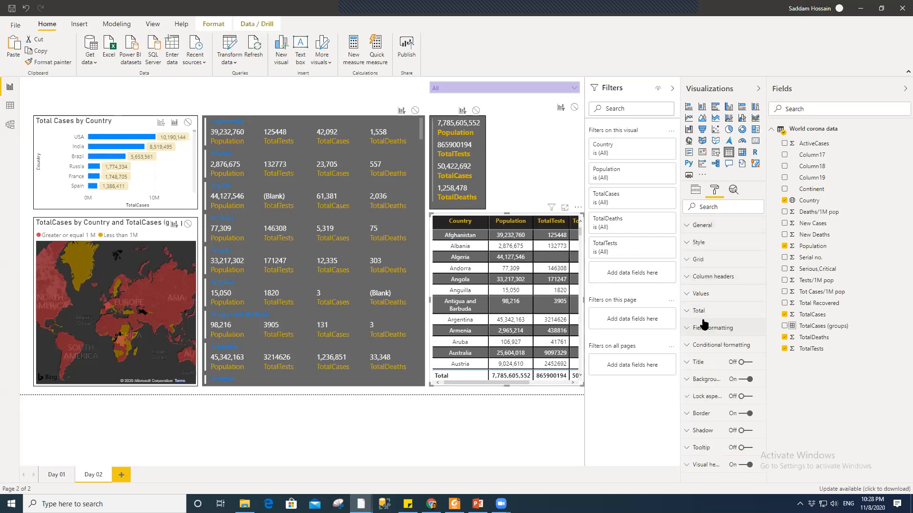
- Review the conditional formatting options for the Country field and deselect the table
{"action": "left_click", "coordinate": [718, 343]}
{"action": "scroll", "coordinate": [719, 338], "scroll_direction": "down", "scroll_amount": 2}
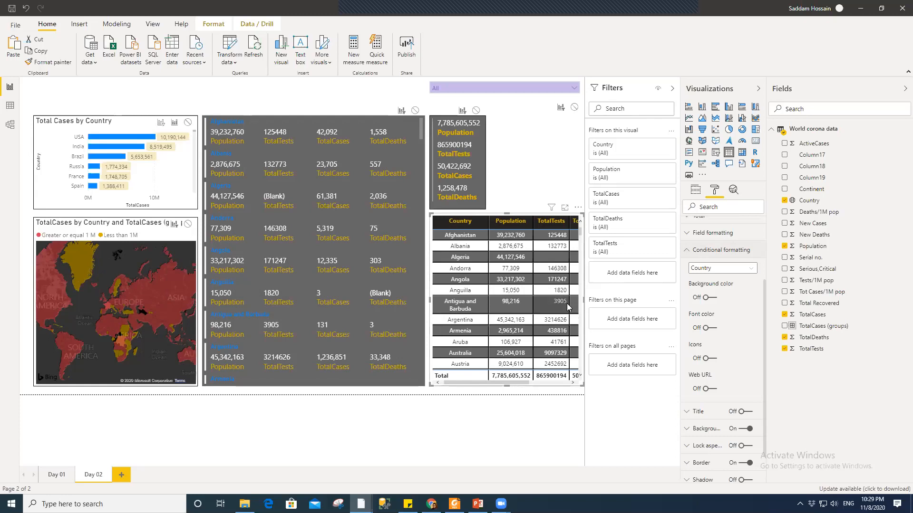
{"action": "left_click", "coordinate": [532, 162]}
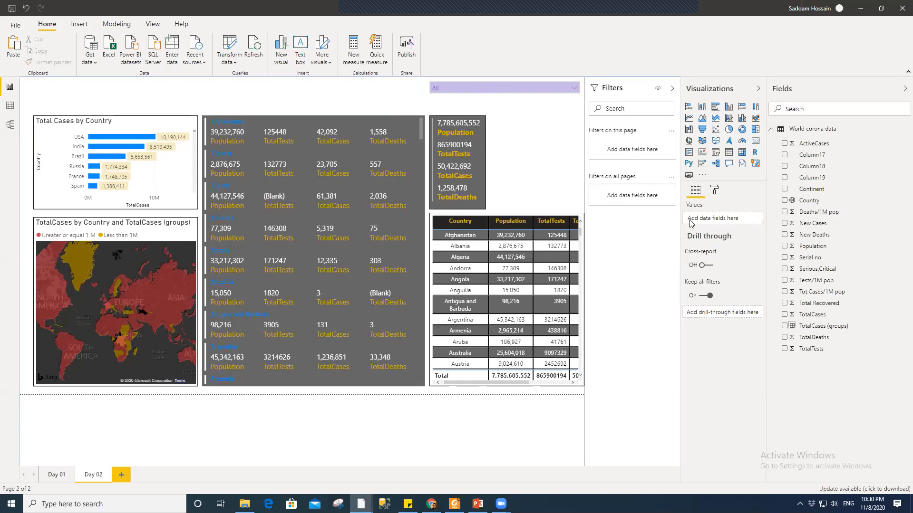
{"action": "left_click", "coordinate": [583, 387]}
{"action": "left_click", "coordinate": [714, 190]}
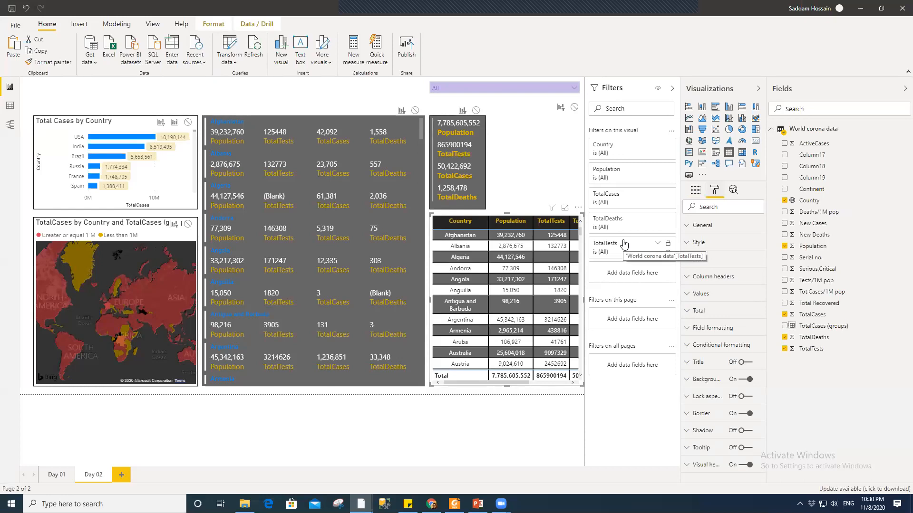
{"action": "left_click", "coordinate": [529, 193]}
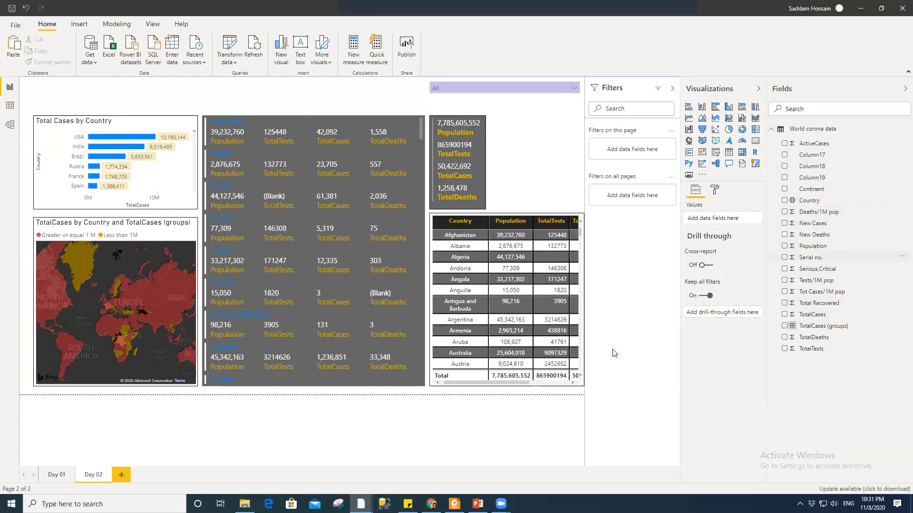
- Select the country table and add the New Deaths field as the last of its values
{"action": "left_click", "coordinate": [580, 386]}
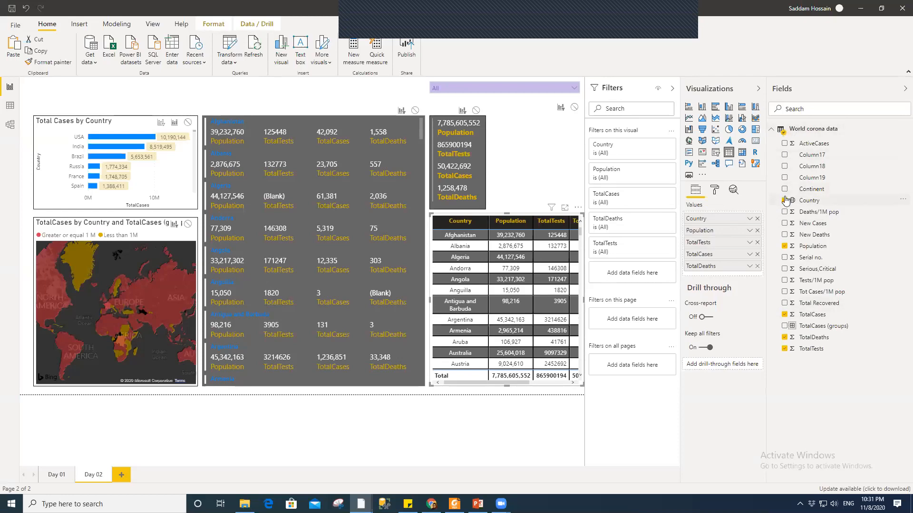
{"action": "left_click", "coordinate": [771, 133]}
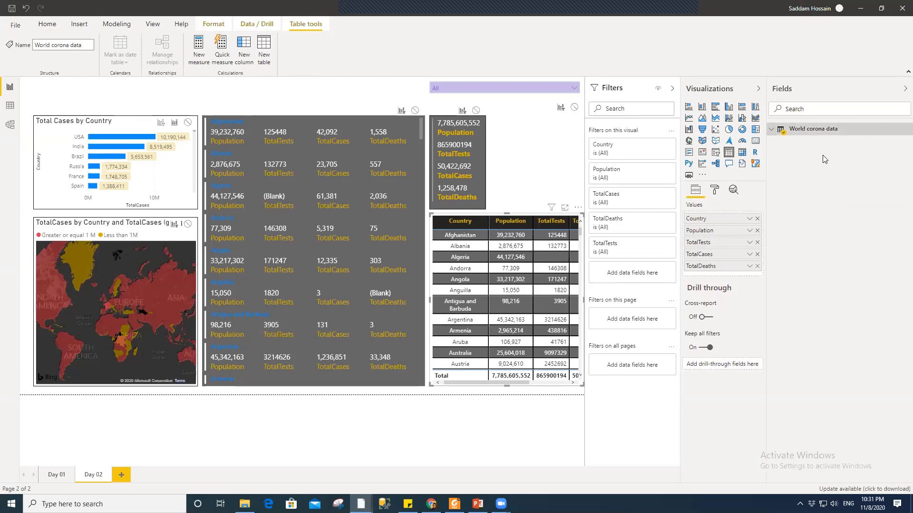
{"action": "left_click", "coordinate": [792, 130]}
{"action": "left_click", "coordinate": [771, 130]}
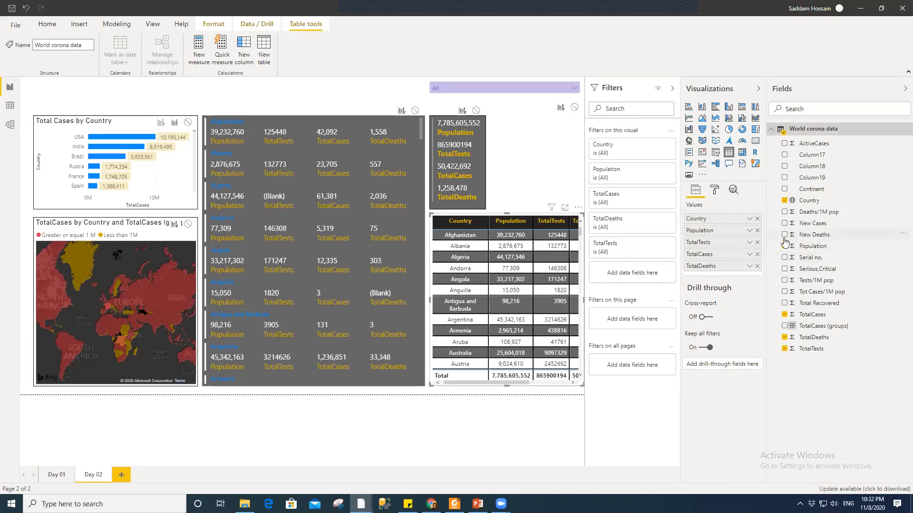
{"action": "left_click_drag", "start_coordinate": [804, 238], "coordinate": [717, 276]}
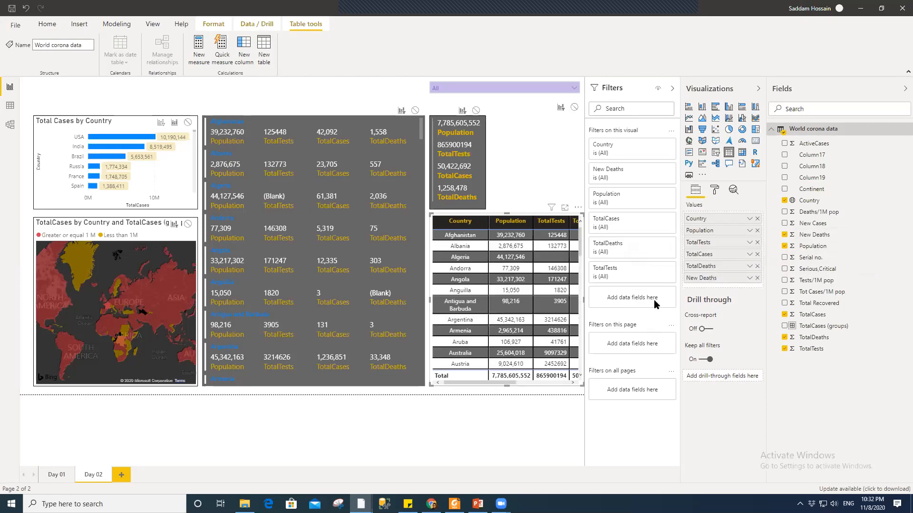
- Check the New Deaths column in the country table, remove that field from its values and deselect the table
{"action": "left_click_drag", "start_coordinate": [503, 383], "coordinate": [562, 387]}
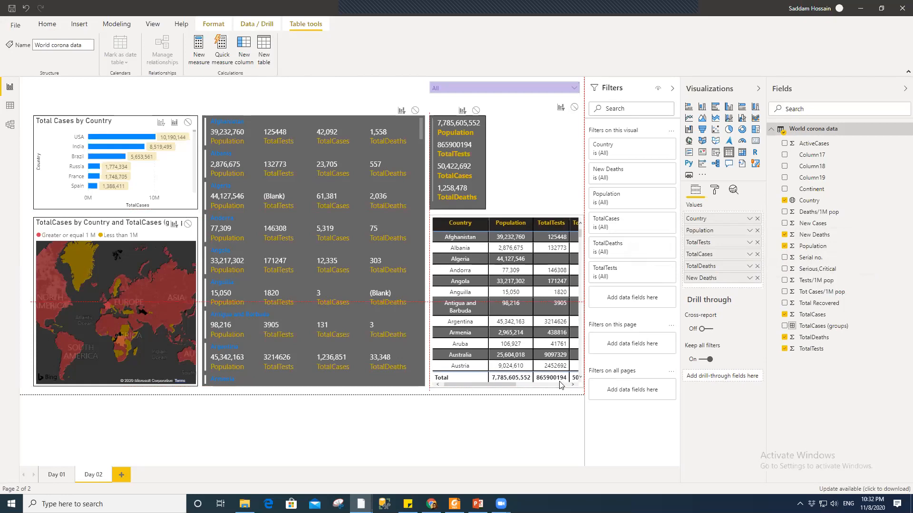
{"action": "left_click_drag", "start_coordinate": [471, 382], "coordinate": [523, 383]}
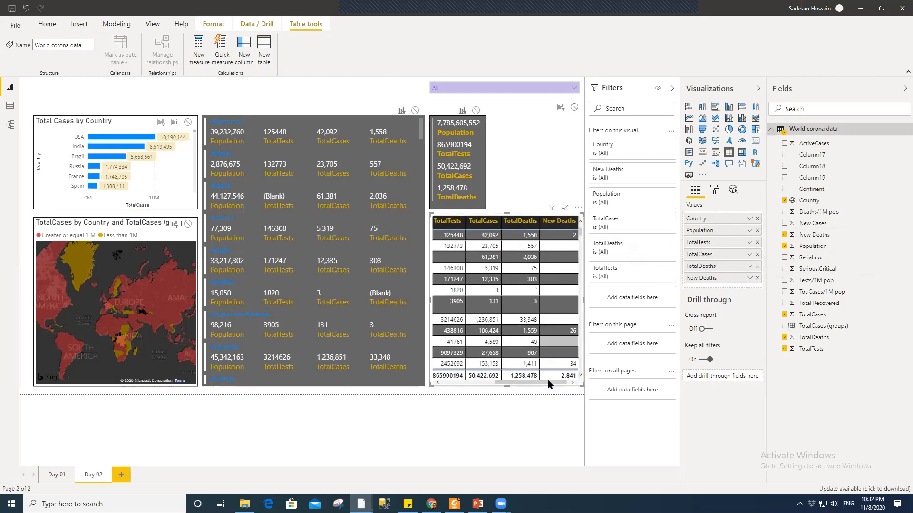
{"action": "left_click_drag", "start_coordinate": [545, 382], "coordinate": [463, 384]}
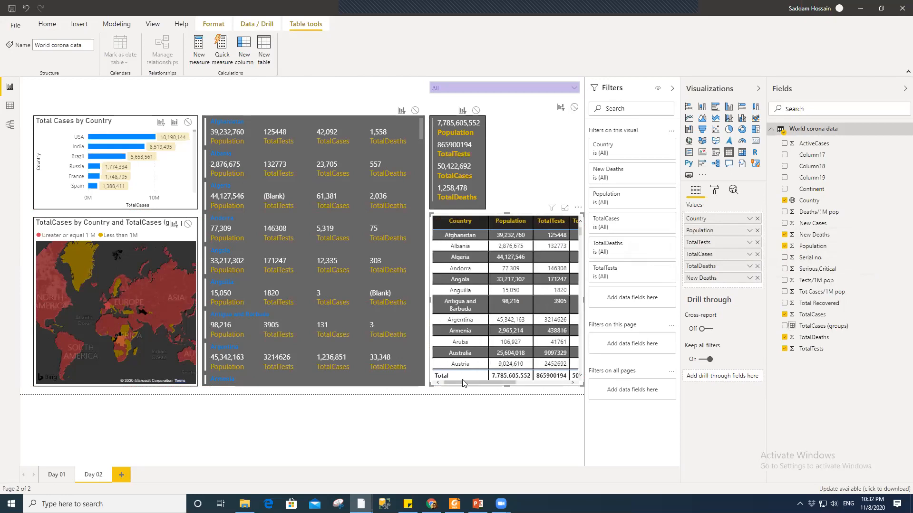
{"action": "left_click", "coordinate": [757, 278]}
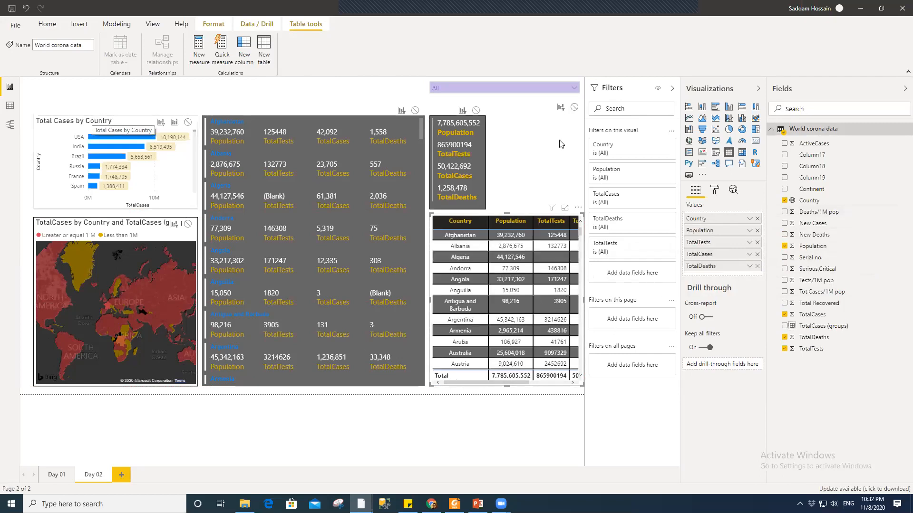
{"action": "left_click", "coordinate": [548, 166]}
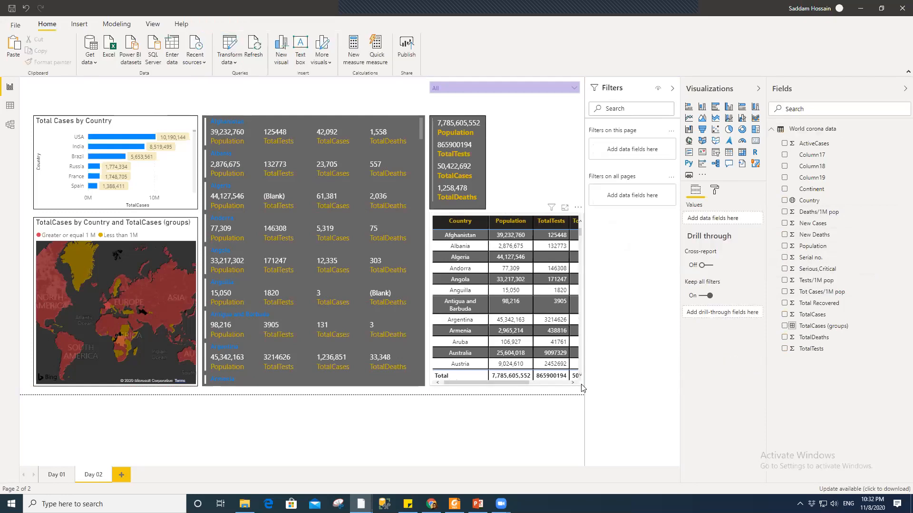
- Review the country table's conditional formatting options, deselect the table, and check the Day 01 page before returning to Day 02
{"action": "left_click", "coordinate": [581, 385]}
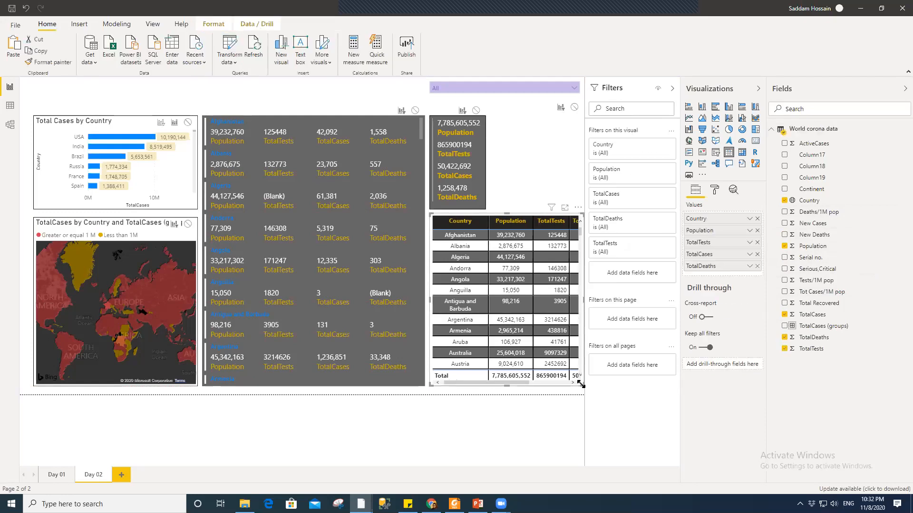
{"action": "left_click", "coordinate": [714, 190]}
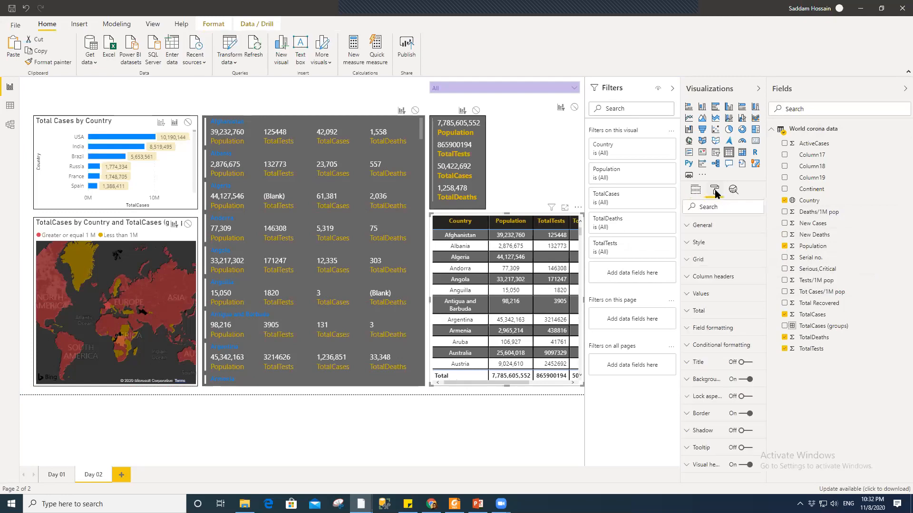
{"action": "left_click", "coordinate": [723, 344]}
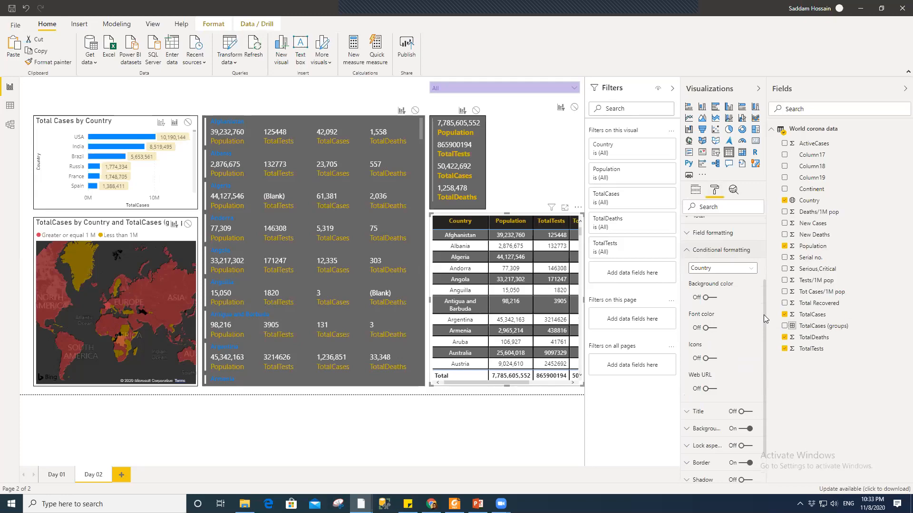
{"action": "left_click", "coordinate": [558, 144]}
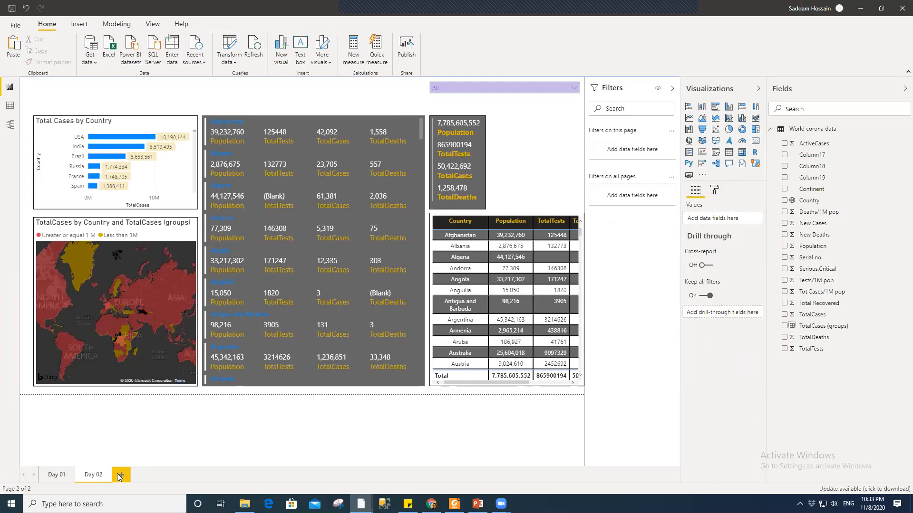
{"action": "left_click", "coordinate": [59, 479]}
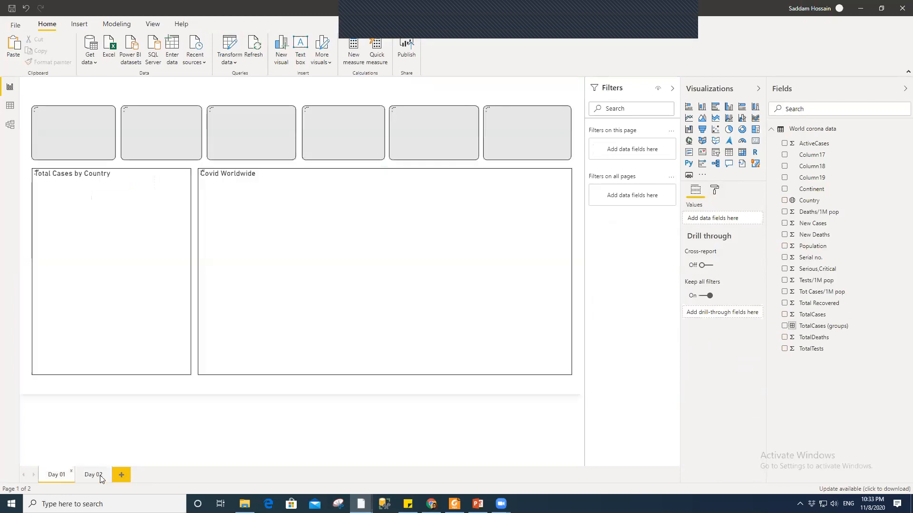
{"action": "left_click", "coordinate": [100, 475]}
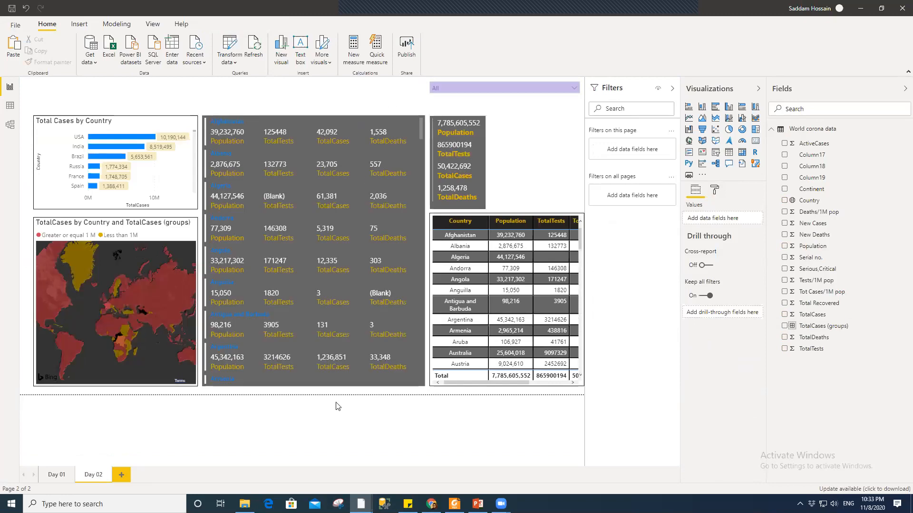
- Shorten the multi-row country card to its upper part and insert an empty table visual in the space below it
{"action": "left_click_drag", "start_coordinate": [312, 386], "coordinate": [303, 205]}
{"action": "left_click", "coordinate": [311, 257]}
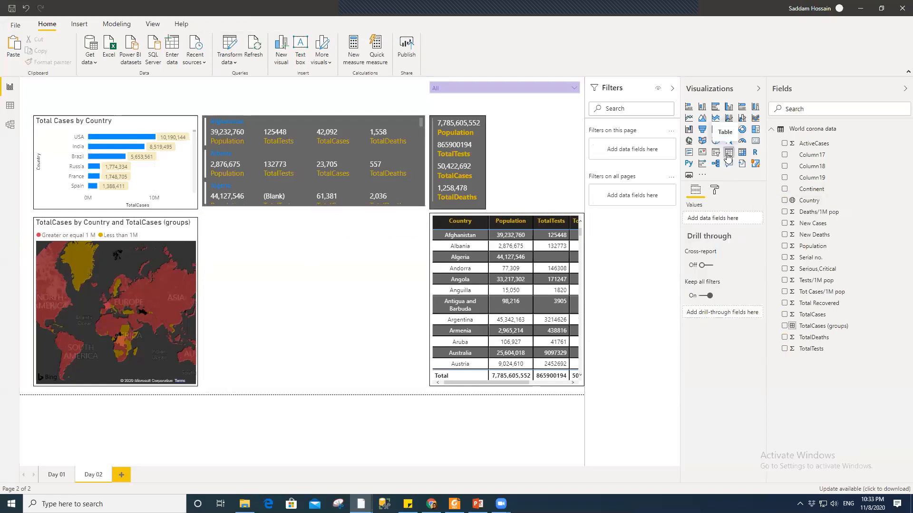
{"action": "left_click", "coordinate": [729, 153]}
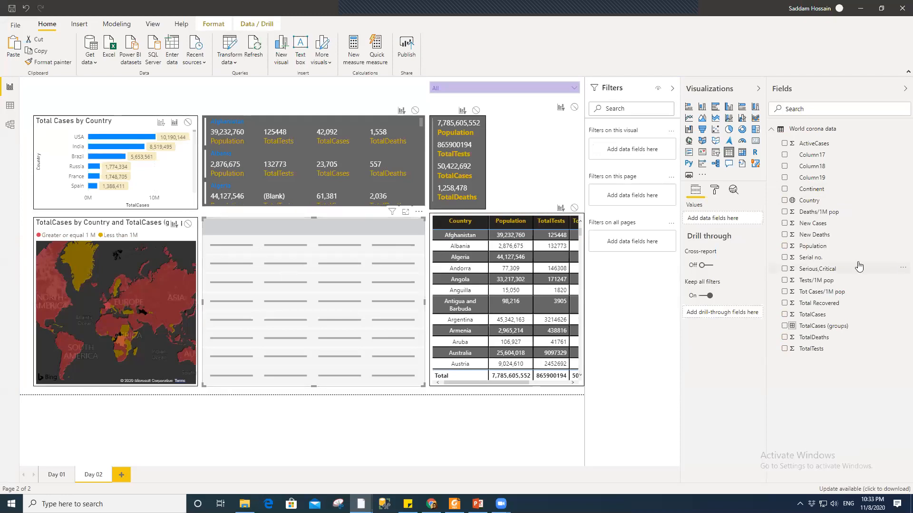
- Fill the new table with the Country, Population, TotalTests, TotalCases and TotalDeaths fields, in that order
{"action": "left_click", "coordinate": [784, 201]}
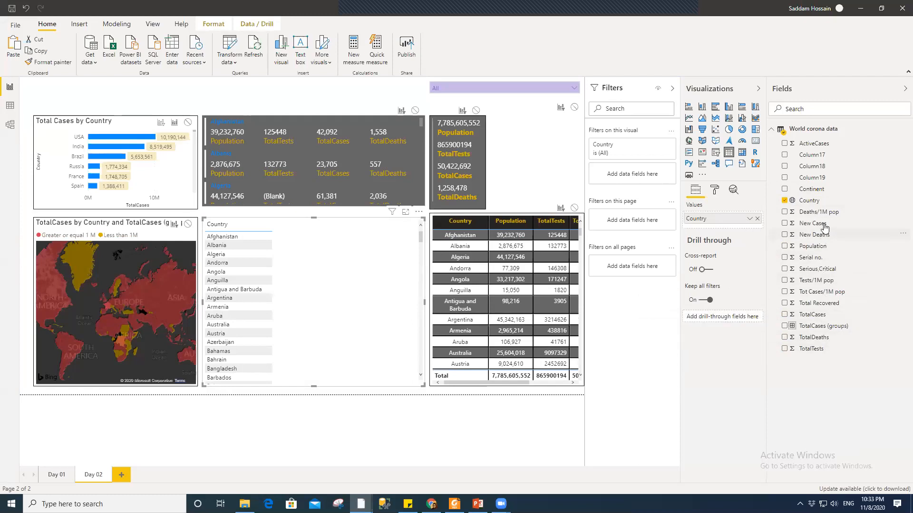
{"action": "left_click_drag", "start_coordinate": [822, 247], "coordinate": [721, 228]}
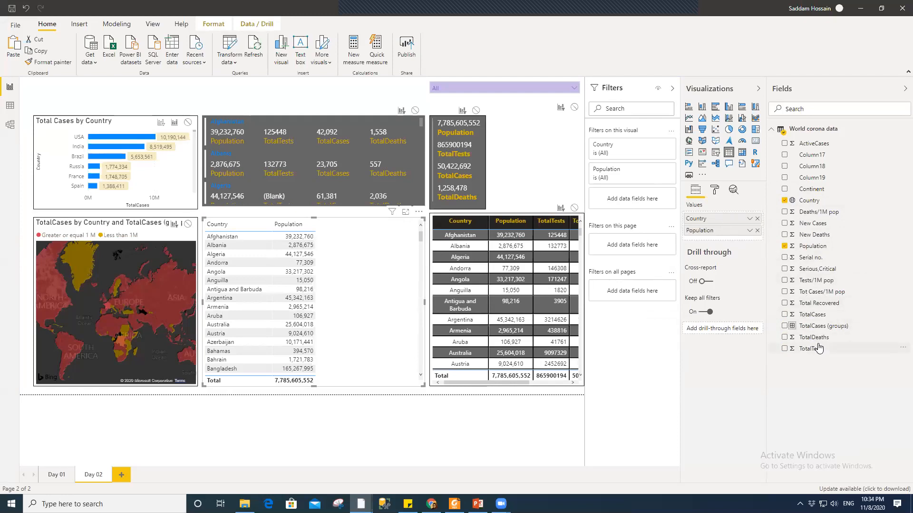
{"action": "left_click_drag", "start_coordinate": [822, 351], "coordinate": [371, 278]}
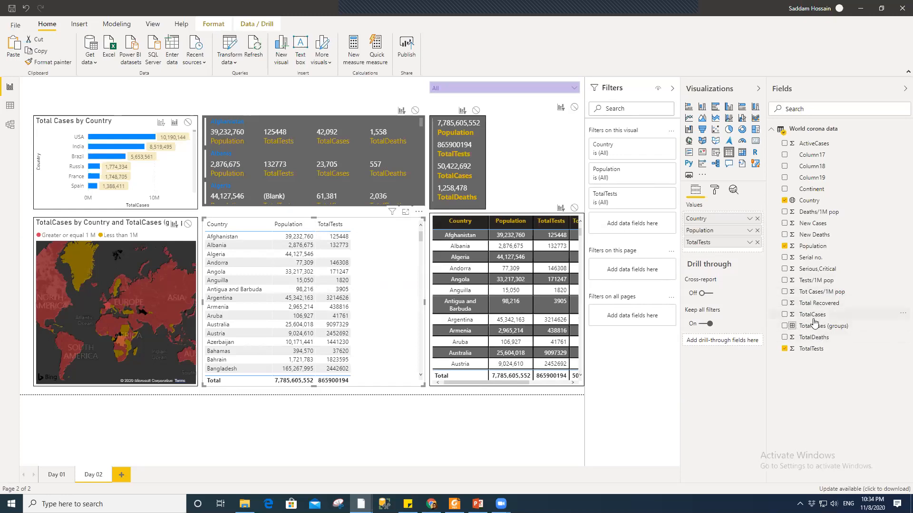
{"action": "left_click_drag", "start_coordinate": [814, 319], "coordinate": [731, 252]}
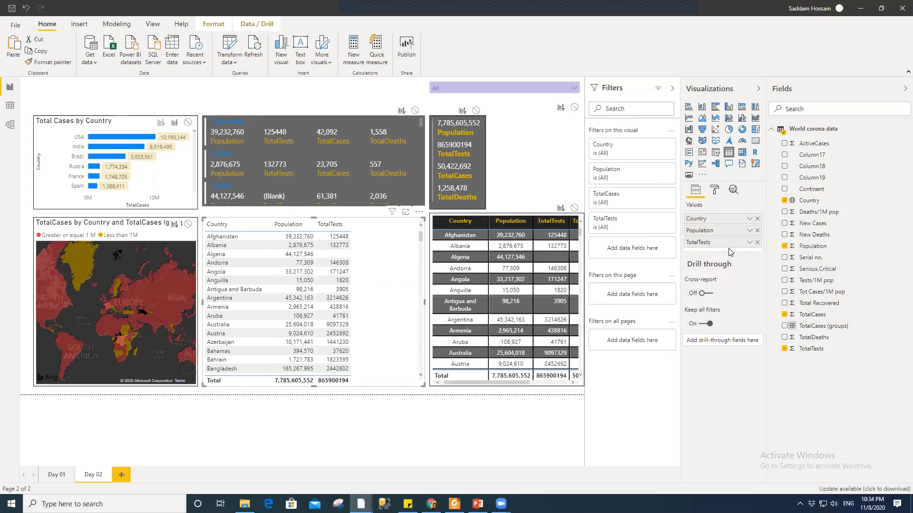
{"action": "left_click_drag", "start_coordinate": [784, 337], "coordinate": [721, 264]}
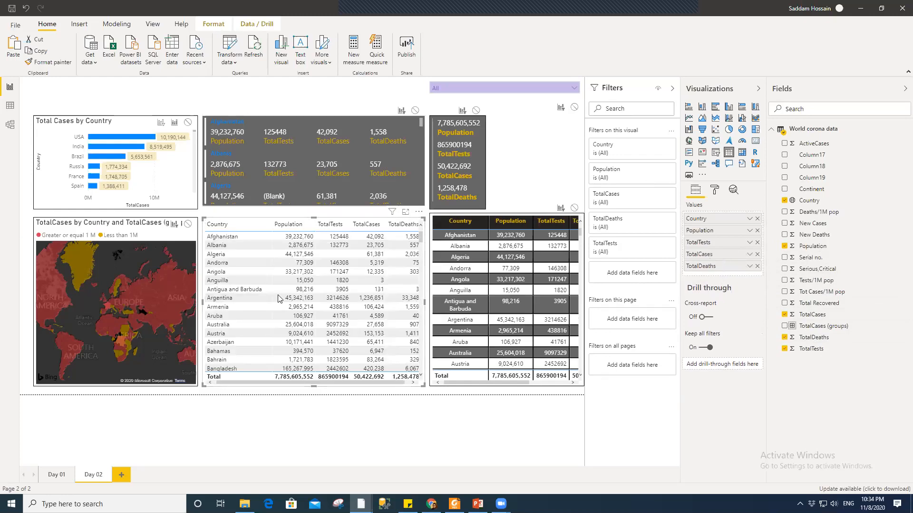
- Enable conditional font color for the new table's Country field and open its color settings
{"action": "left_click", "coordinate": [713, 191]}
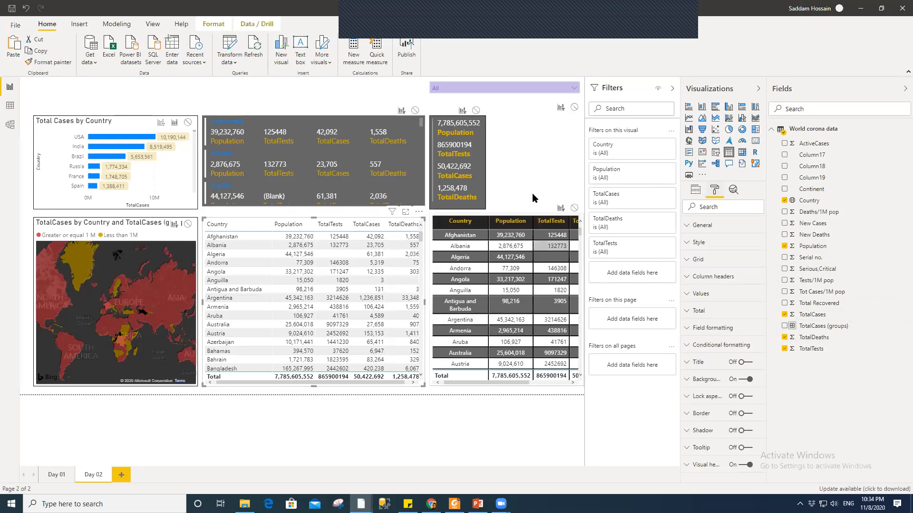
{"action": "left_click", "coordinate": [691, 346]}
{"action": "scroll", "coordinate": [722, 332], "scroll_direction": "down", "scroll_amount": 4}
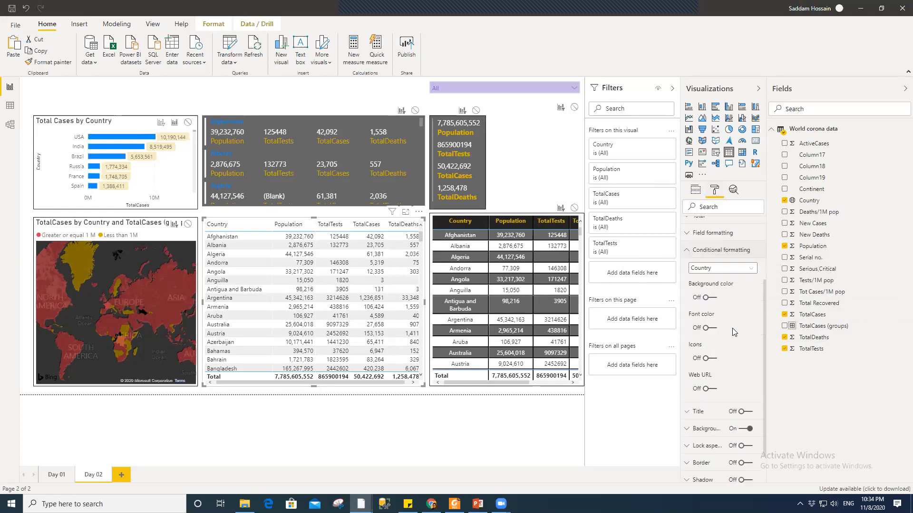
{"action": "left_click", "coordinate": [712, 329]}
{"action": "left_click", "coordinate": [712, 329]}
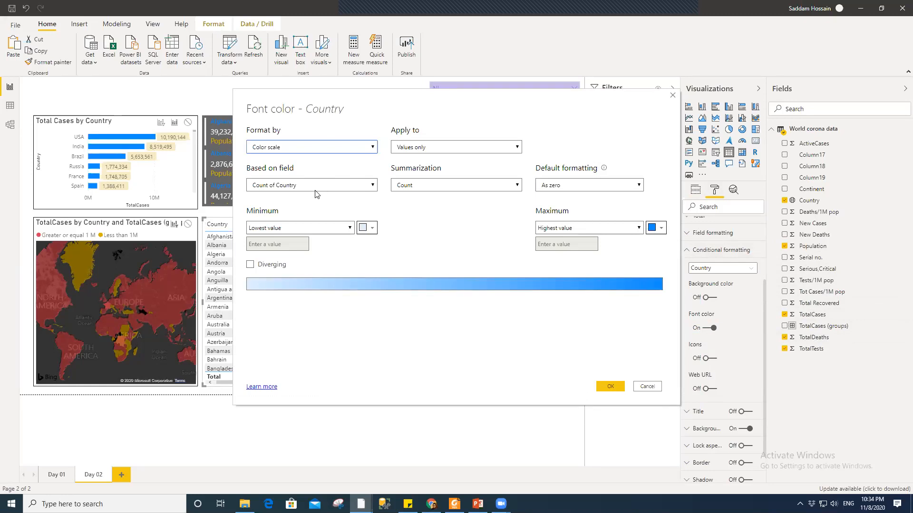
- Set the Country font color scale to purple for the lowest value and red for the highest value
{"action": "left_click", "coordinate": [364, 228]}
{"action": "left_click", "coordinate": [373, 262]}
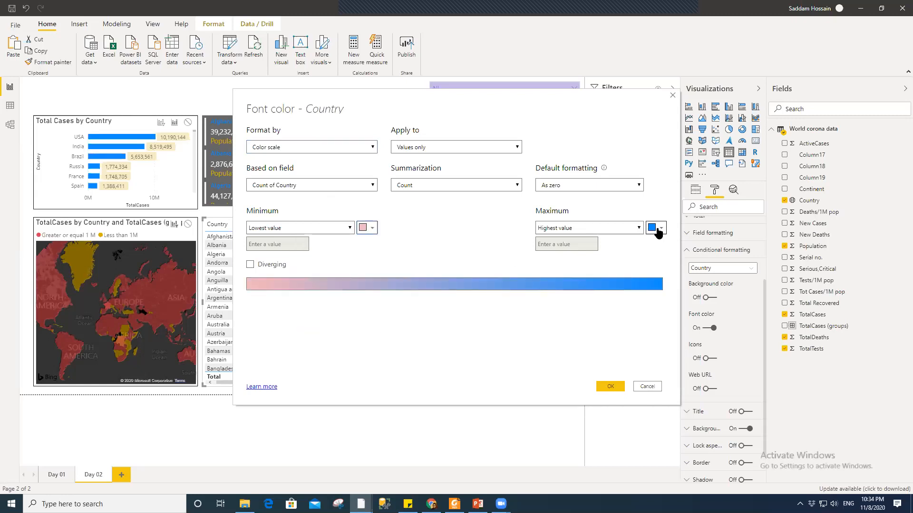
{"action": "left_click", "coordinate": [368, 229]}
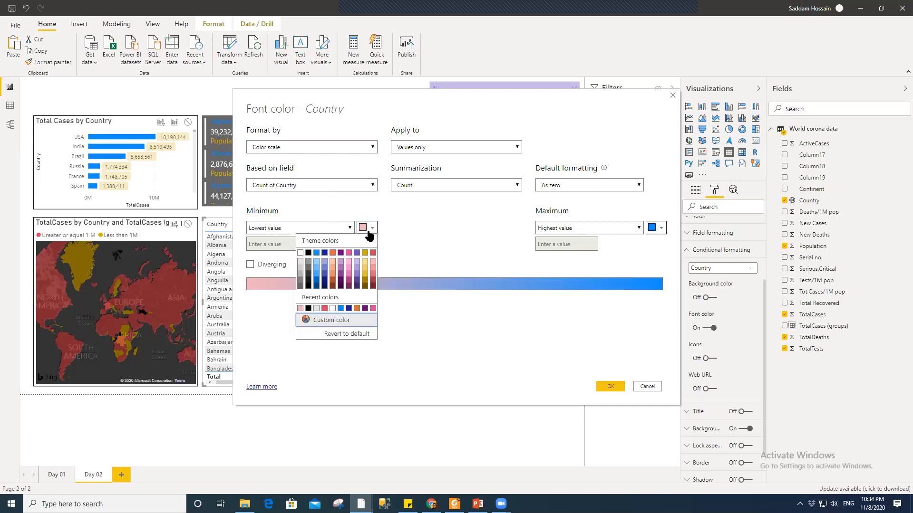
{"action": "left_click", "coordinate": [357, 253]}
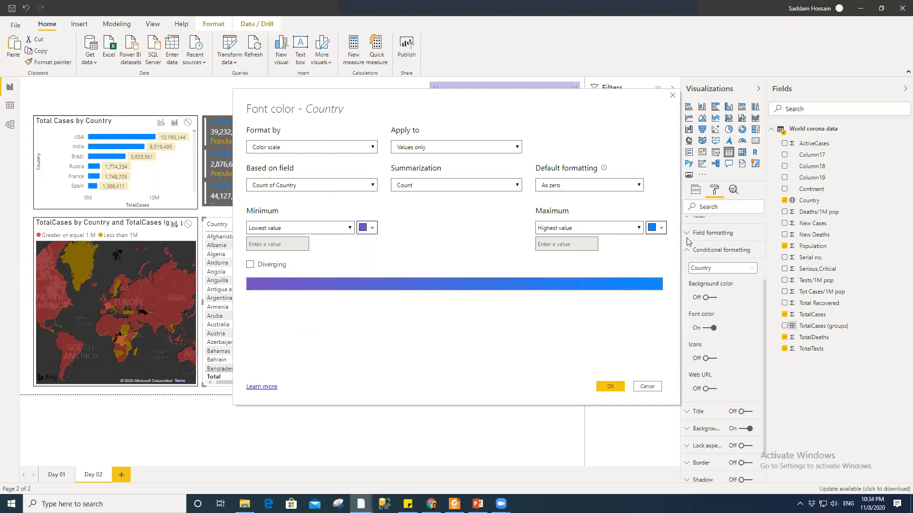
{"action": "left_click", "coordinate": [655, 228]}
{"action": "left_click", "coordinate": [661, 253]}
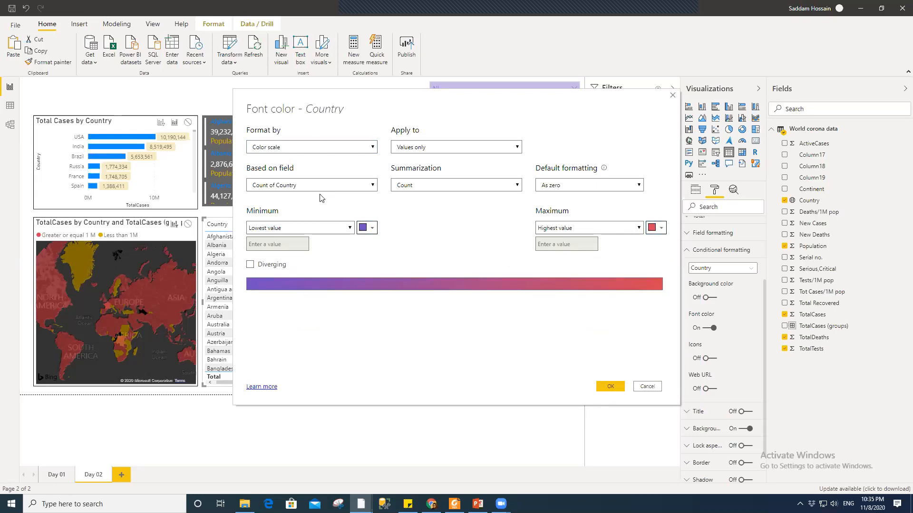
- Base the Country font color scale on the Population field and apply the settings
{"action": "left_click", "coordinate": [308, 184]}
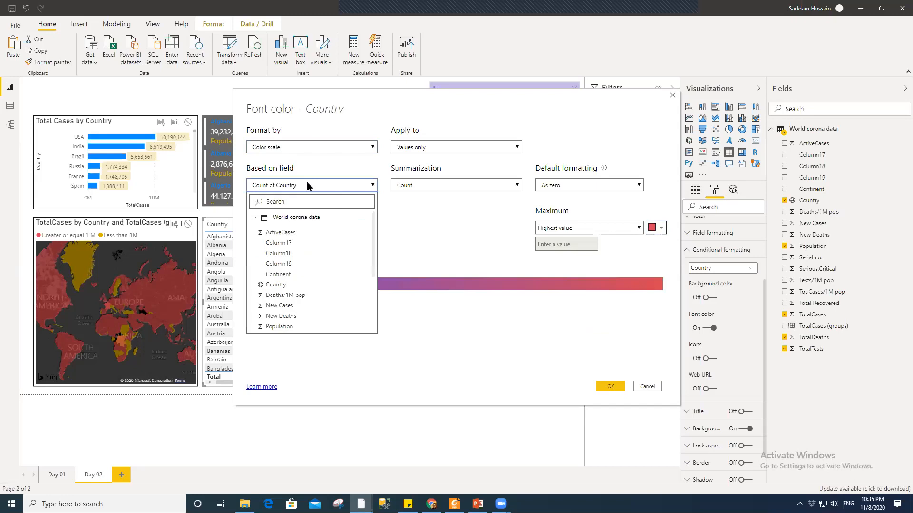
{"action": "scroll", "coordinate": [302, 294], "scroll_direction": "down", "scroll_amount": 2}
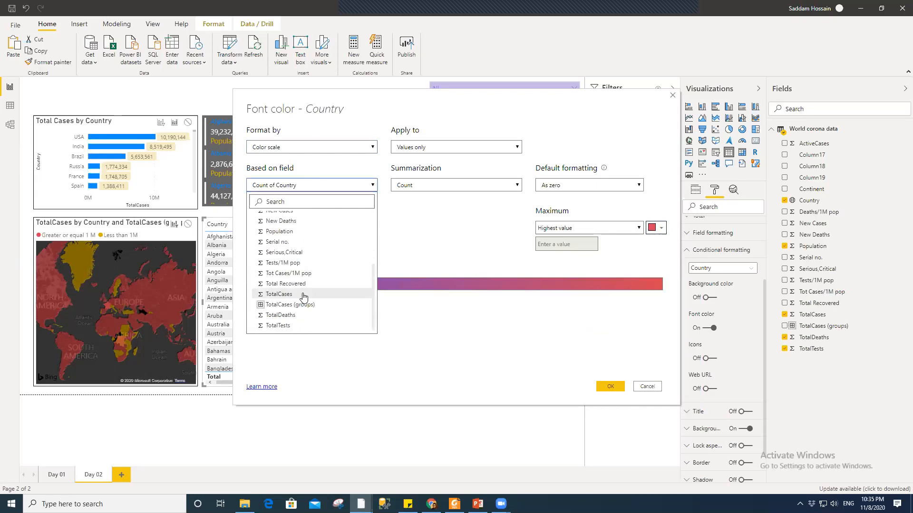
{"action": "scroll", "coordinate": [299, 297], "scroll_direction": "up", "scroll_amount": 3}
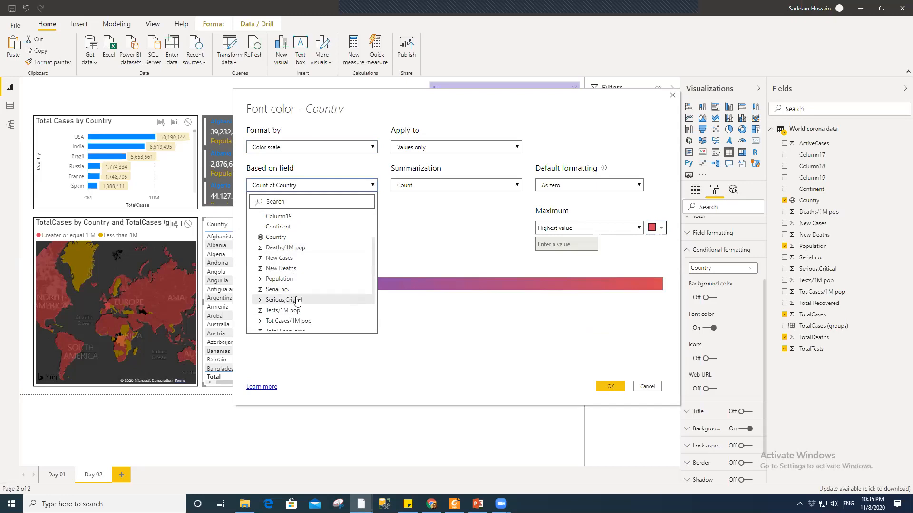
{"action": "scroll", "coordinate": [298, 300], "scroll_direction": "down", "scroll_amount": 3}
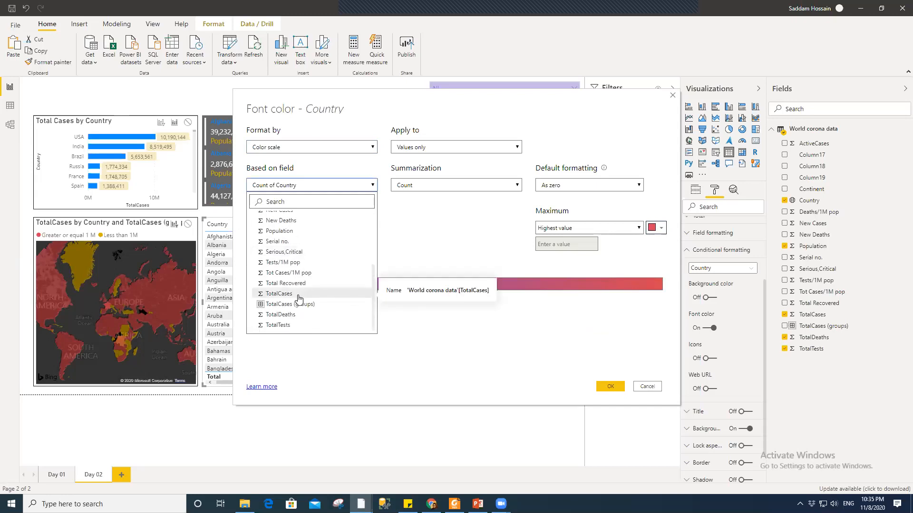
{"action": "scroll", "coordinate": [296, 292], "scroll_direction": "up", "scroll_amount": 3}
{"action": "left_click", "coordinate": [345, 282]}
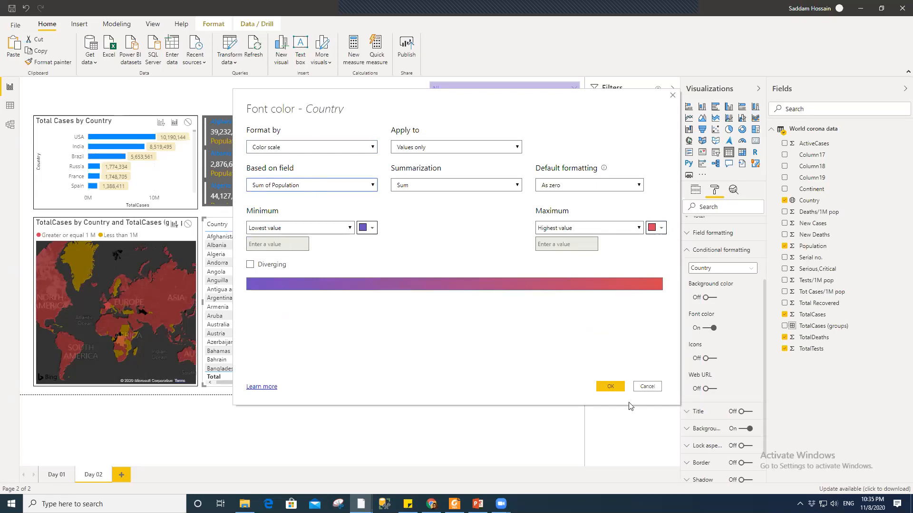
{"action": "left_click", "coordinate": [612, 385]}
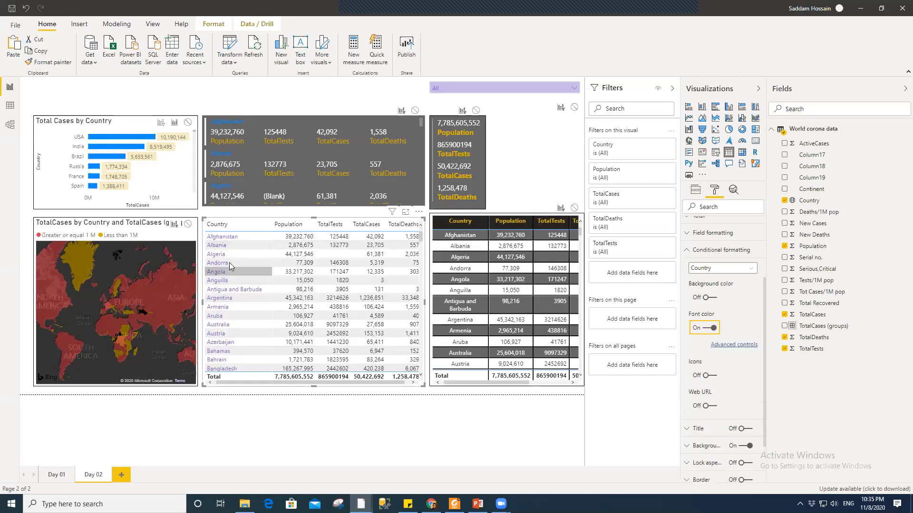
- Check the colored country names through the new table and turn off conditional font color for the Country field
{"action": "scroll", "coordinate": [229, 264], "scroll_direction": "down", "scroll_amount": 9}
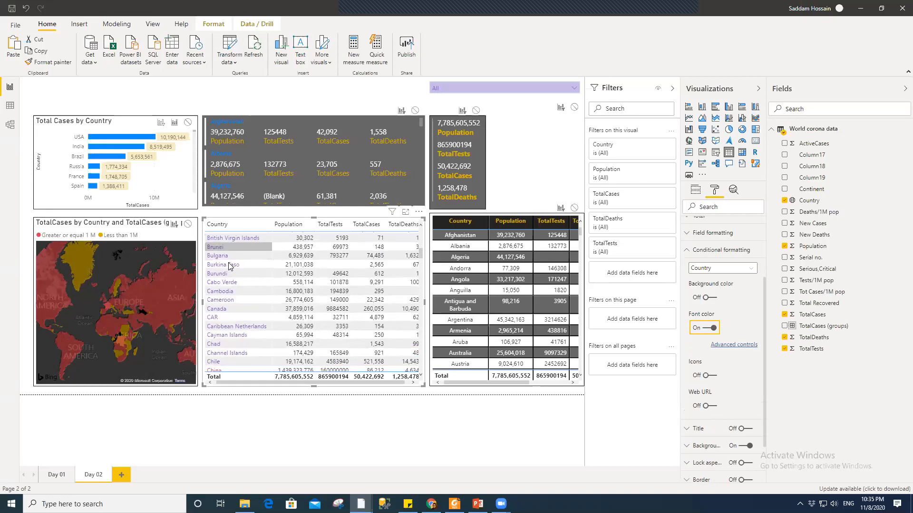
{"action": "scroll", "coordinate": [229, 266], "scroll_direction": "down", "scroll_amount": 6}
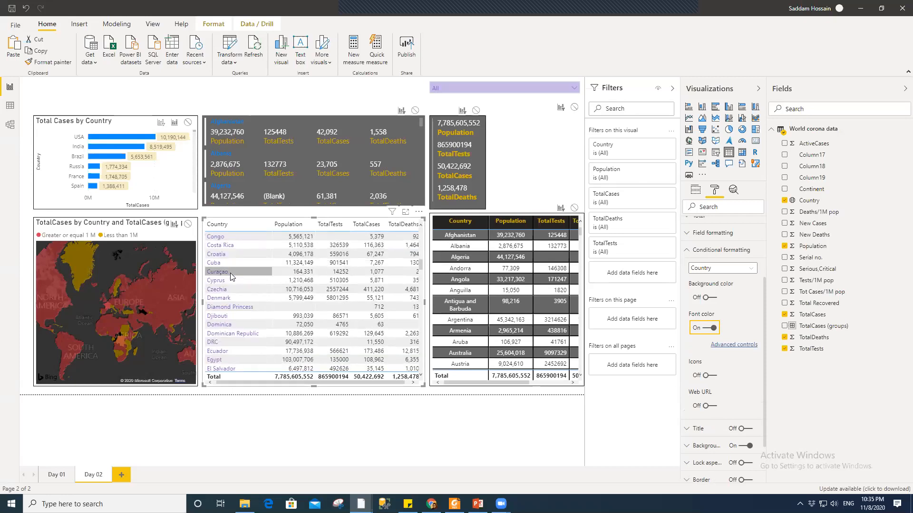
{"action": "scroll", "coordinate": [231, 277], "scroll_direction": "up", "scroll_amount": 3}
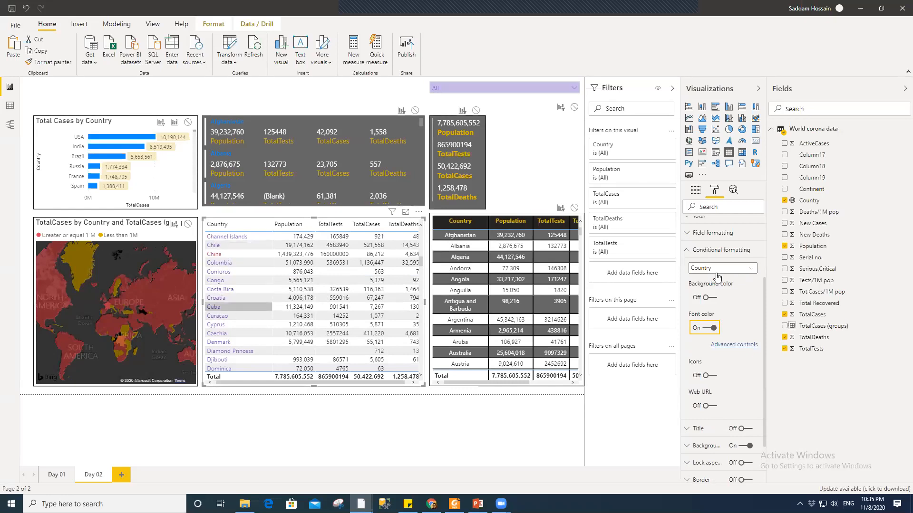
{"action": "scroll", "coordinate": [342, 264], "scroll_direction": "up", "scroll_amount": 8}
{"action": "scroll", "coordinate": [342, 264], "scroll_direction": "up", "scroll_amount": 5}
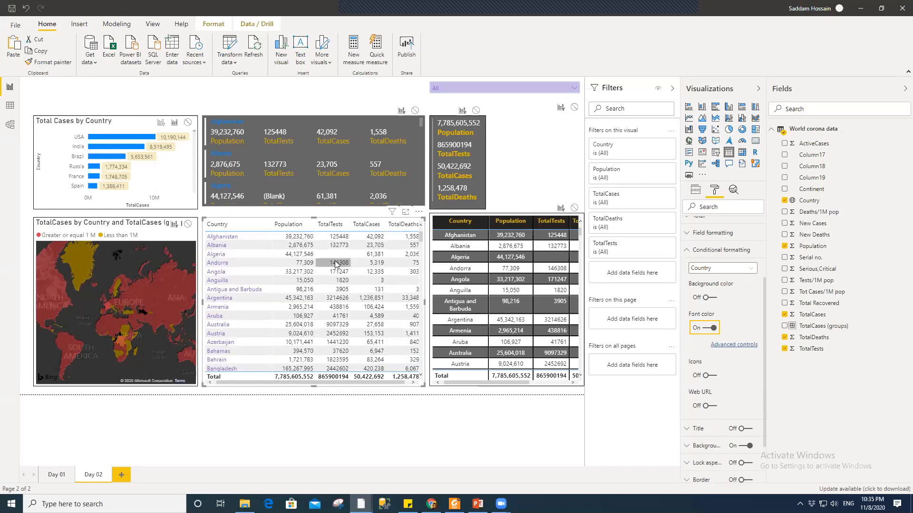
{"action": "left_click", "coordinate": [742, 269]}
{"action": "left_click", "coordinate": [741, 269]}
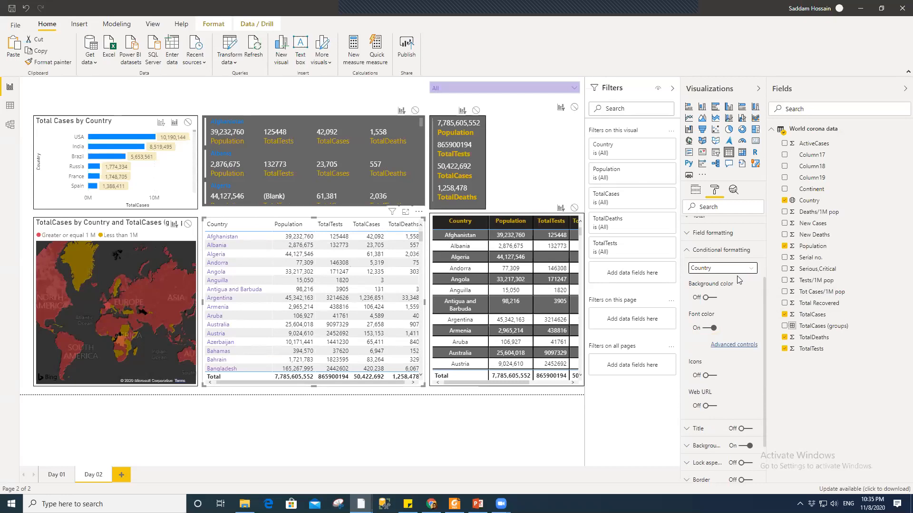
{"action": "left_click", "coordinate": [710, 329]}
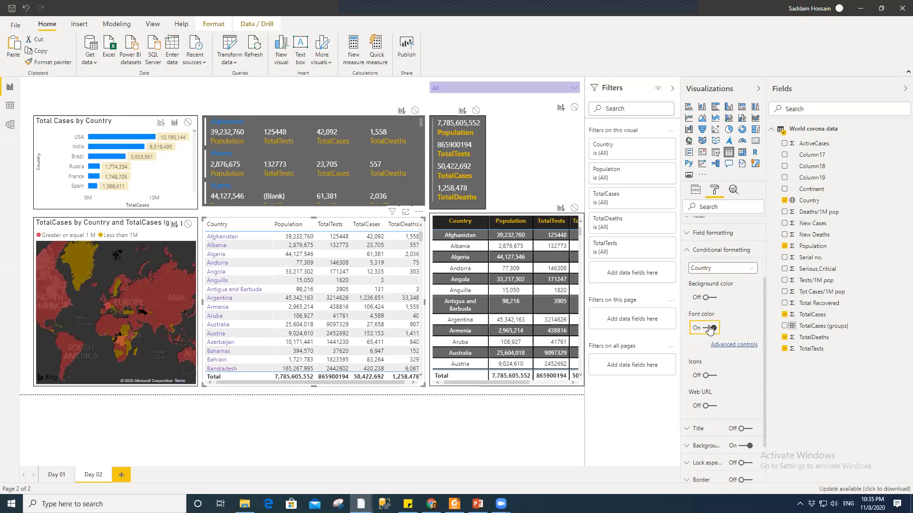
- Choose the Population field for conditional formatting in the new table and turn on its font color
{"action": "left_click", "coordinate": [723, 269]}
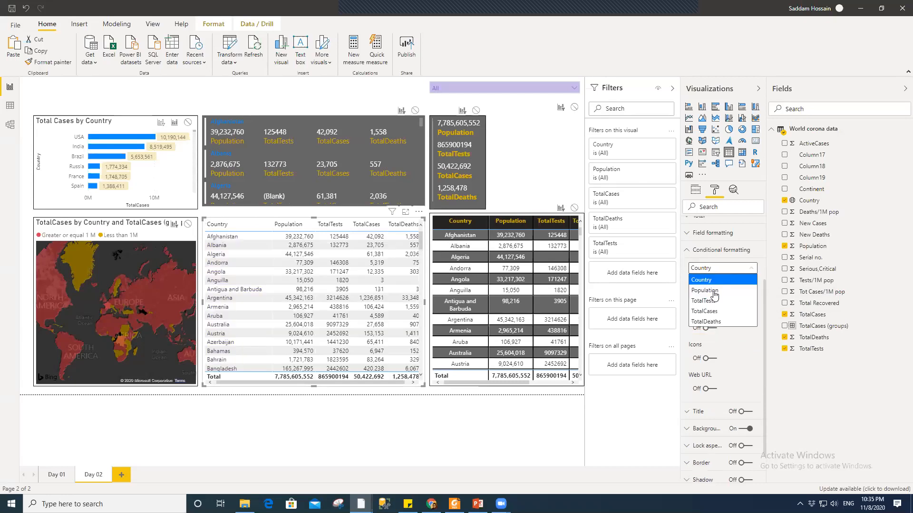
{"action": "left_click", "coordinate": [713, 291]}
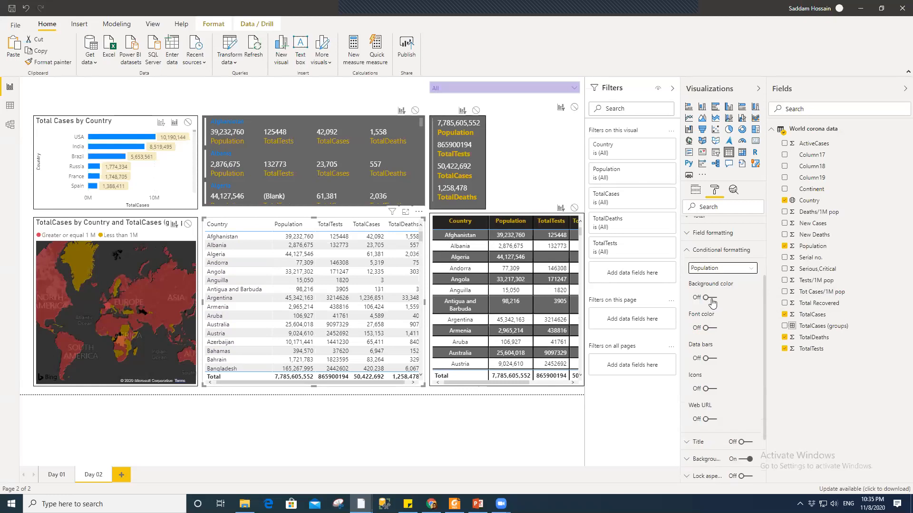
{"action": "left_click", "coordinate": [709, 328]}
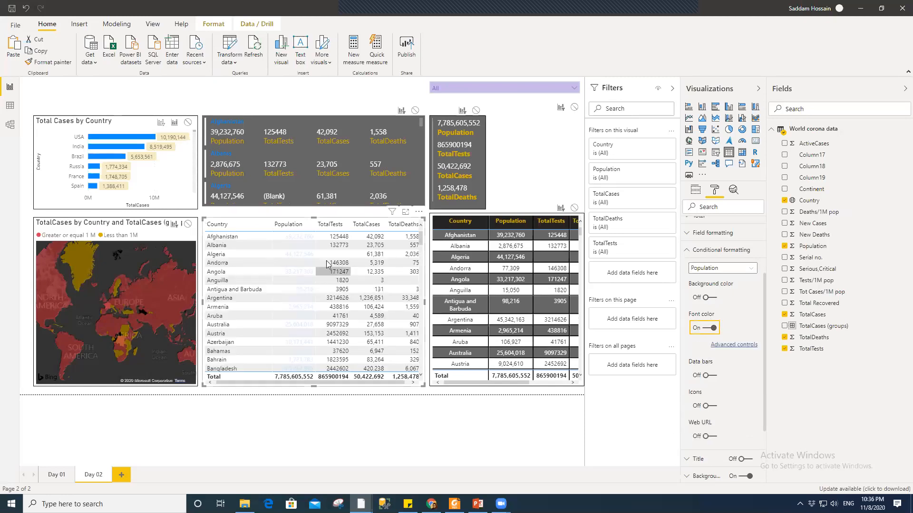
- Set the Population font color scale to purple for the lowest value and red for the highest value, and apply it
{"action": "left_click", "coordinate": [730, 345]}
{"action": "left_click", "coordinate": [367, 233]}
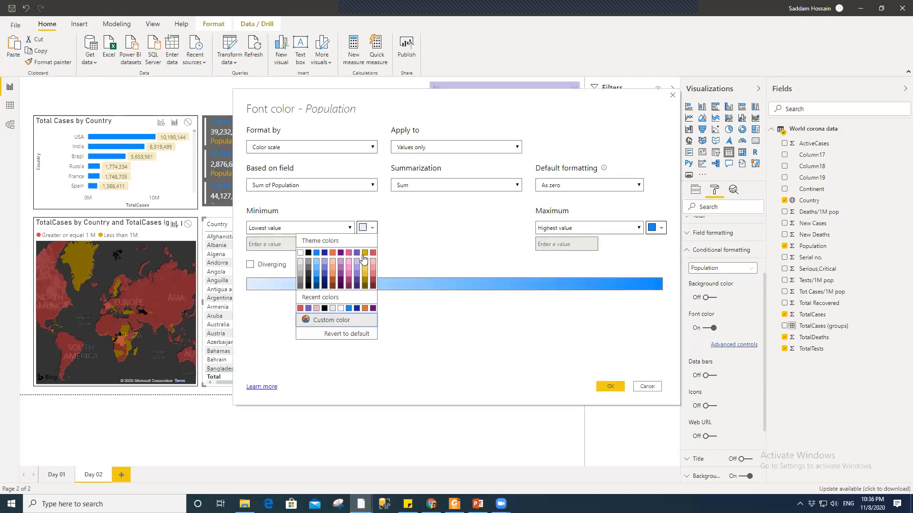
{"action": "left_click", "coordinate": [371, 228]}
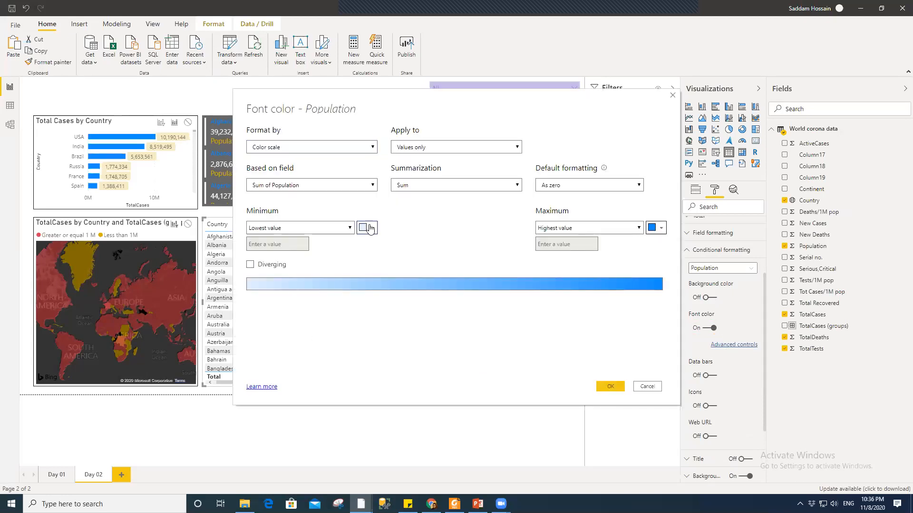
{"action": "left_click", "coordinate": [370, 229]}
{"action": "left_click", "coordinate": [358, 257]}
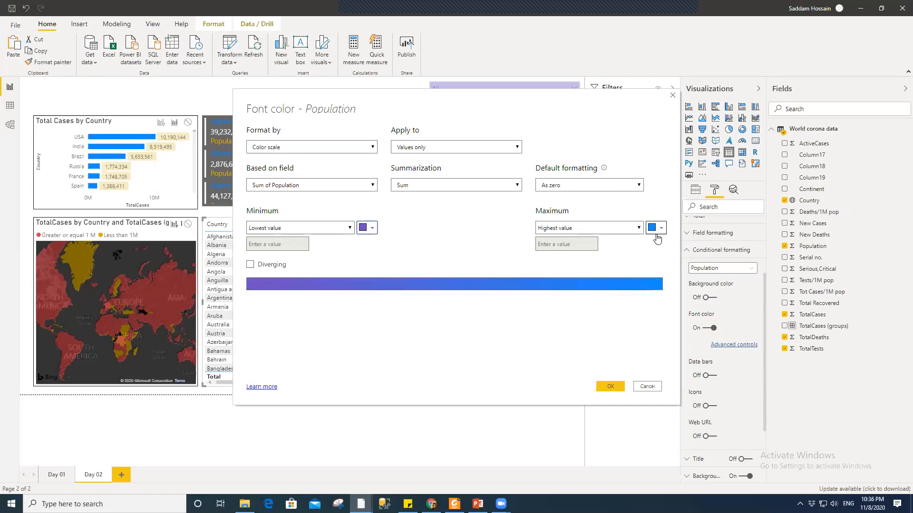
{"action": "left_click", "coordinate": [654, 230]}
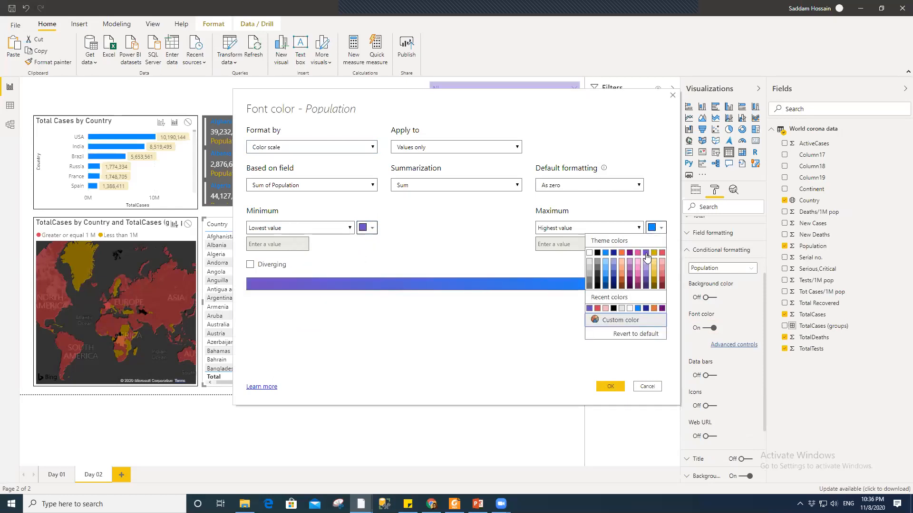
{"action": "left_click", "coordinate": [661, 253]}
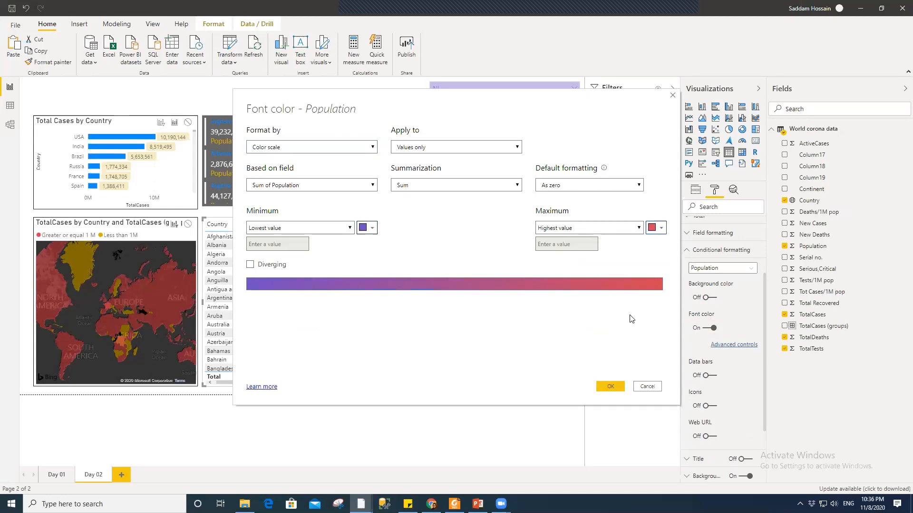
{"action": "left_click", "coordinate": [610, 386]}
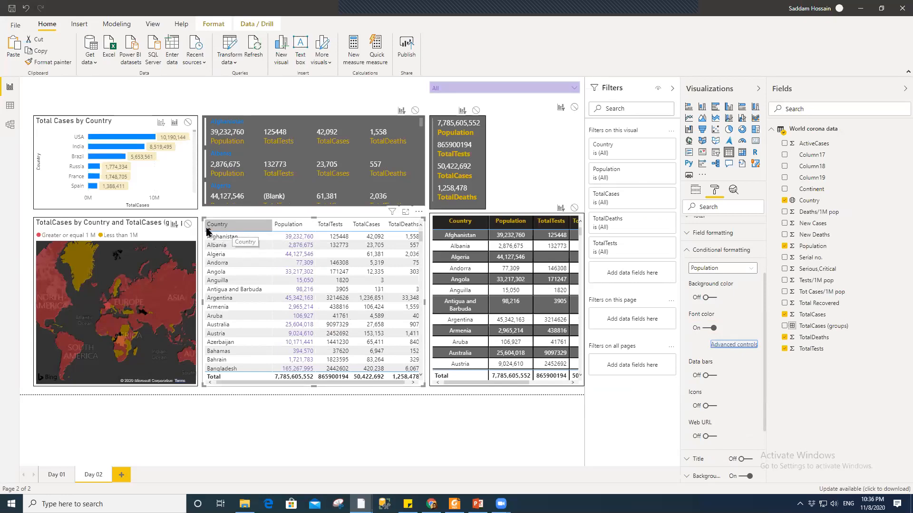
- Sort the new table by Population and look through the colored population values
{"action": "left_click", "coordinate": [418, 213]}
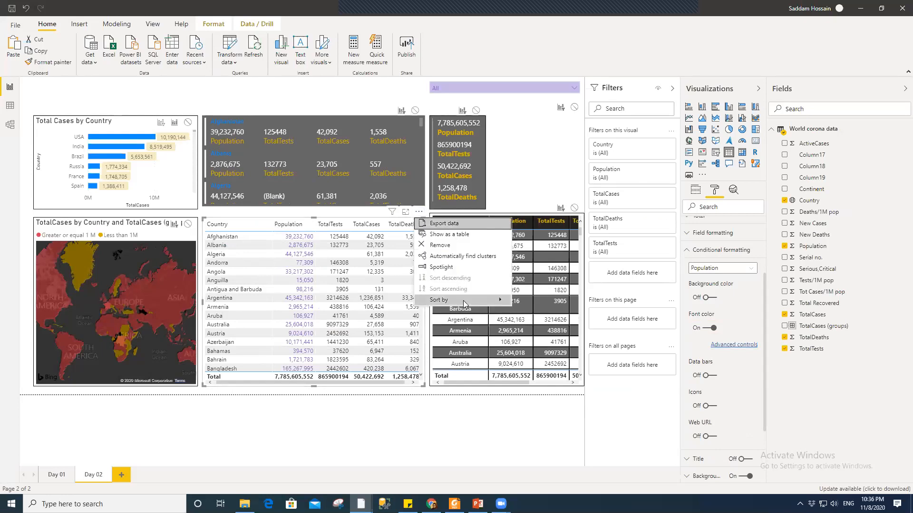
{"action": "mouse_move", "coordinate": [463, 301]}
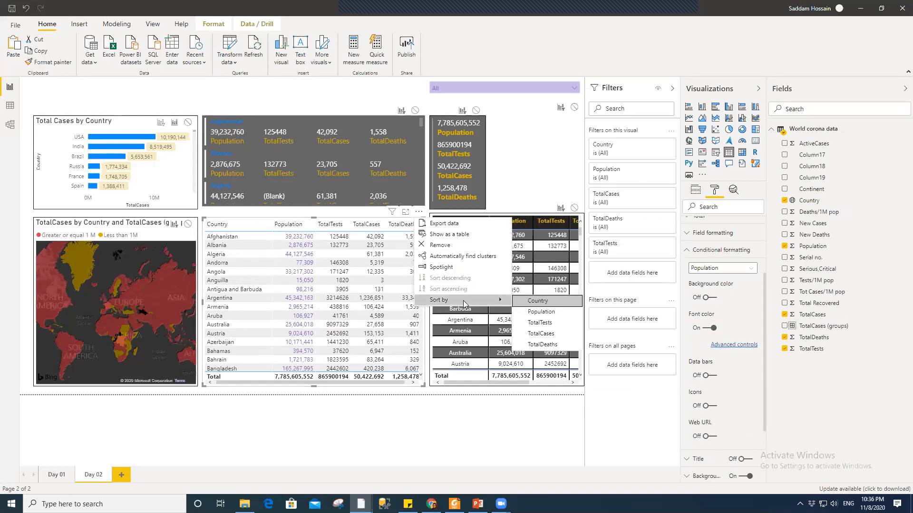
{"action": "left_click", "coordinate": [537, 313]}
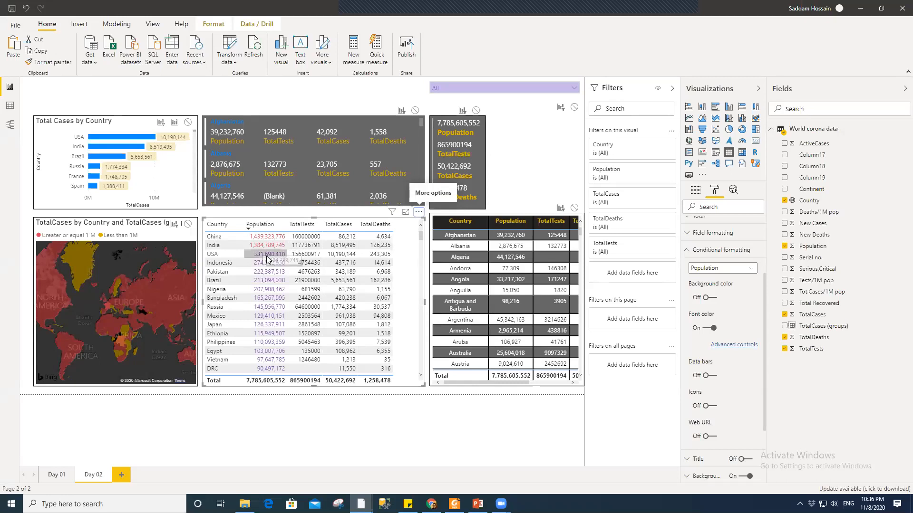
{"action": "scroll", "coordinate": [273, 342], "scroll_direction": "down", "scroll_amount": 7}
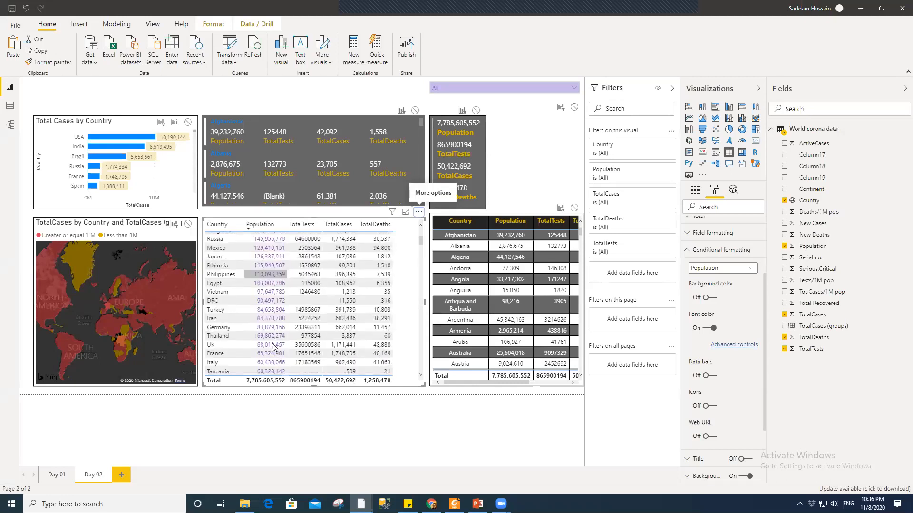
{"action": "scroll", "coordinate": [272, 343], "scroll_direction": "up", "scroll_amount": 7}
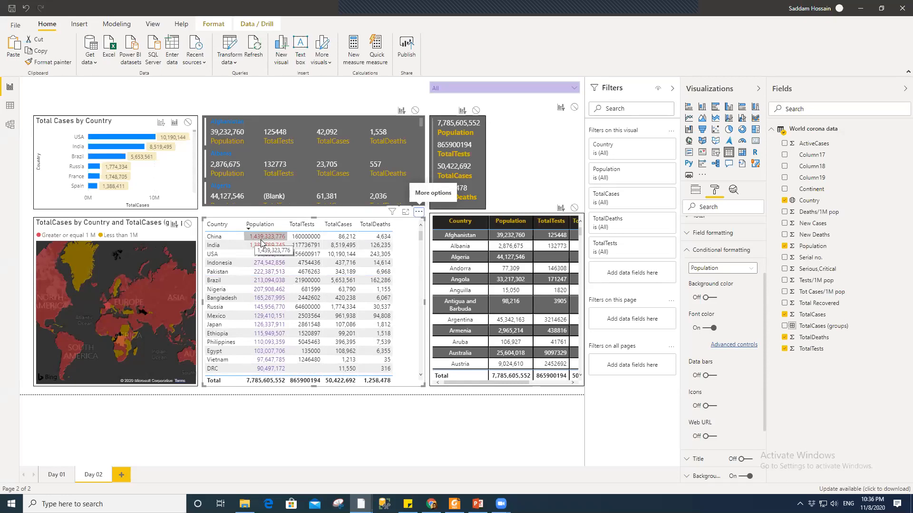
- Choose the TotalTests field for conditional formatting in the new table and turn on its background color
{"action": "left_click", "coordinate": [735, 269]}
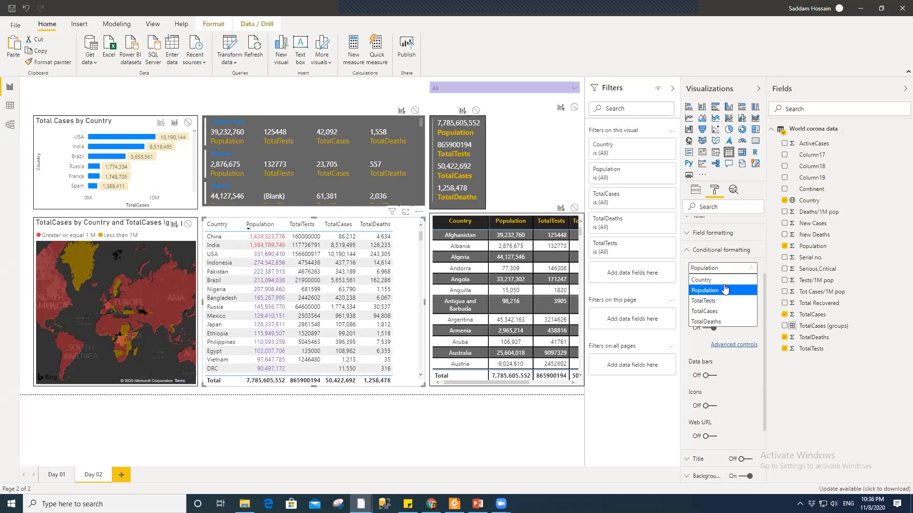
{"action": "left_click", "coordinate": [719, 305]}
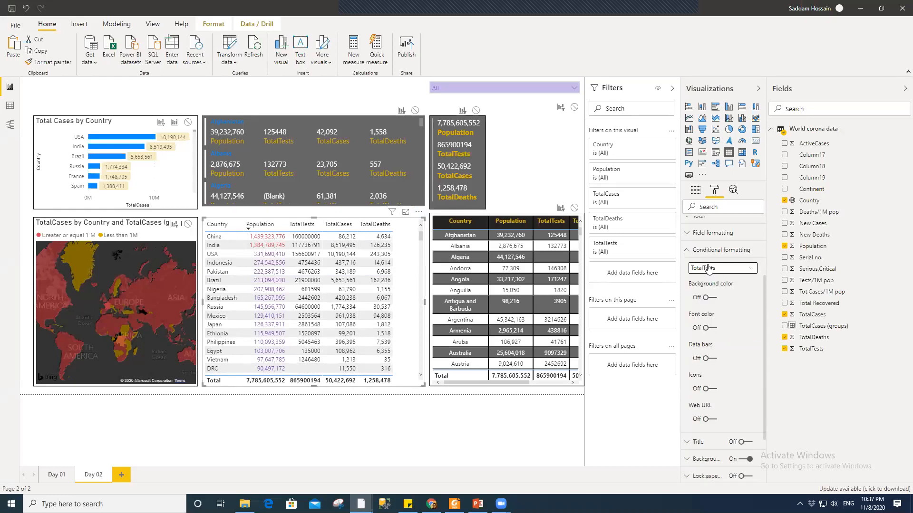
{"action": "left_click", "coordinate": [708, 298]}
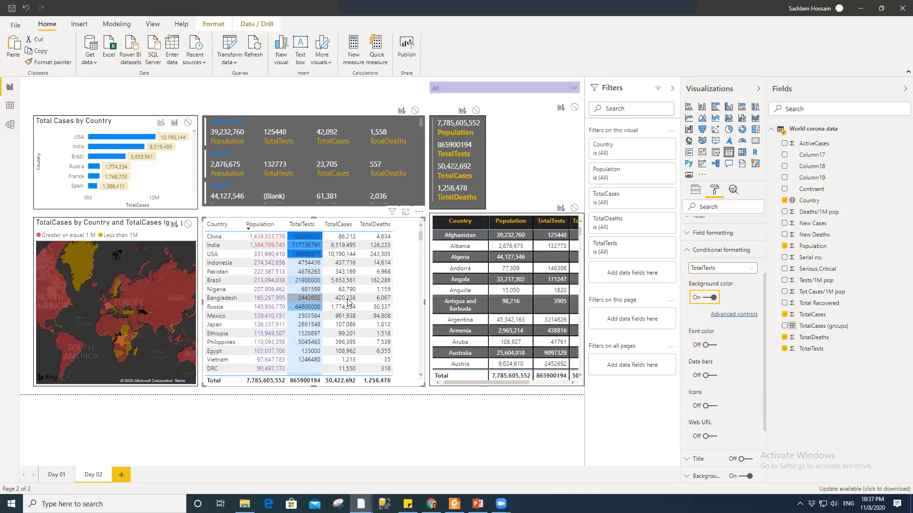
- Set the TotalTests background color scale to light yellow for the lowest value and orange for the highest value, and apply it
{"action": "left_click", "coordinate": [718, 316]}
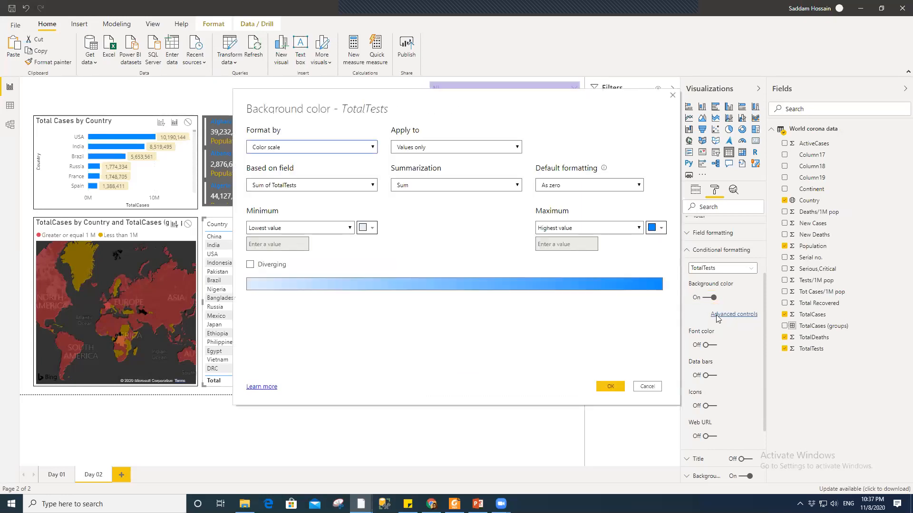
{"action": "left_click", "coordinate": [370, 228]}
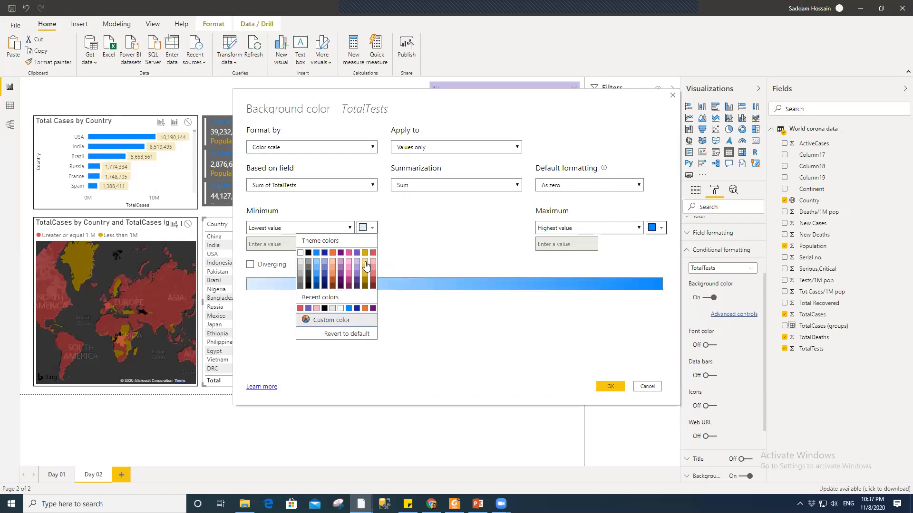
{"action": "left_click", "coordinate": [366, 262]}
{"action": "left_click", "coordinate": [657, 229]}
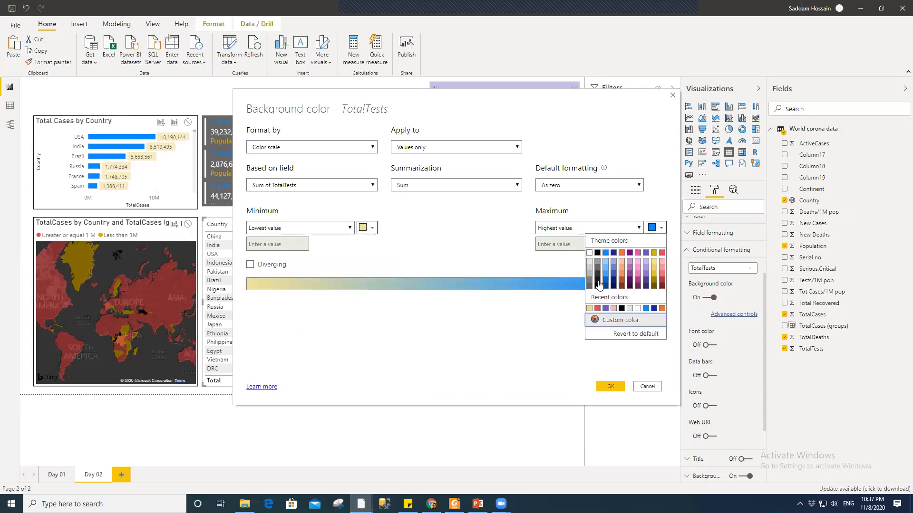
{"action": "left_click", "coordinate": [621, 253]}
{"action": "left_click", "coordinate": [611, 387]}
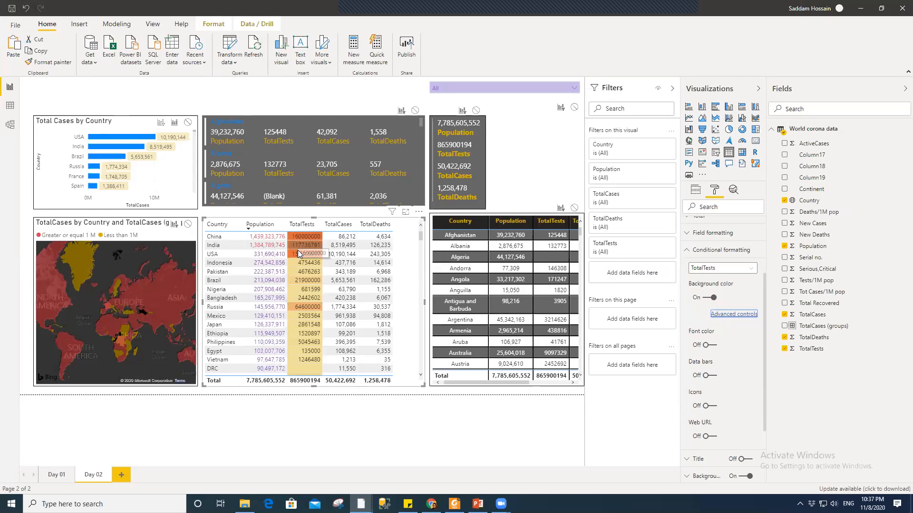
{"action": "left_click", "coordinate": [305, 91]}
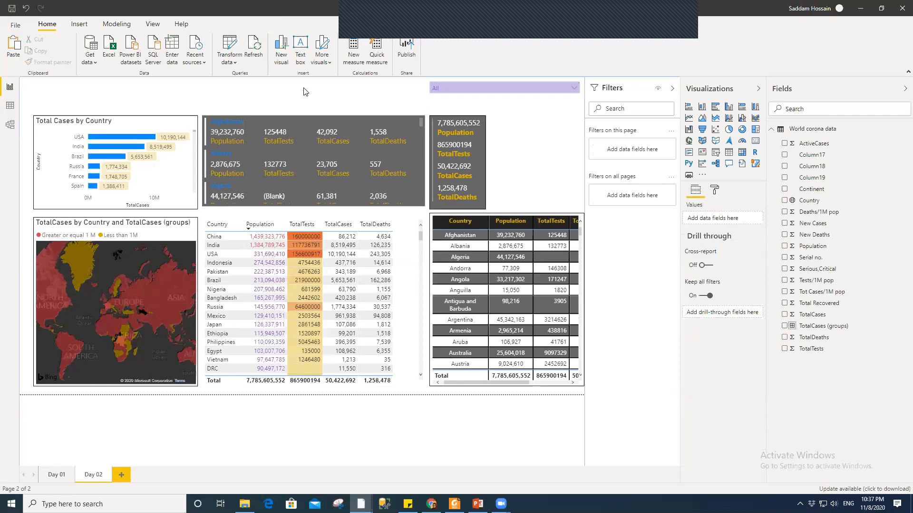
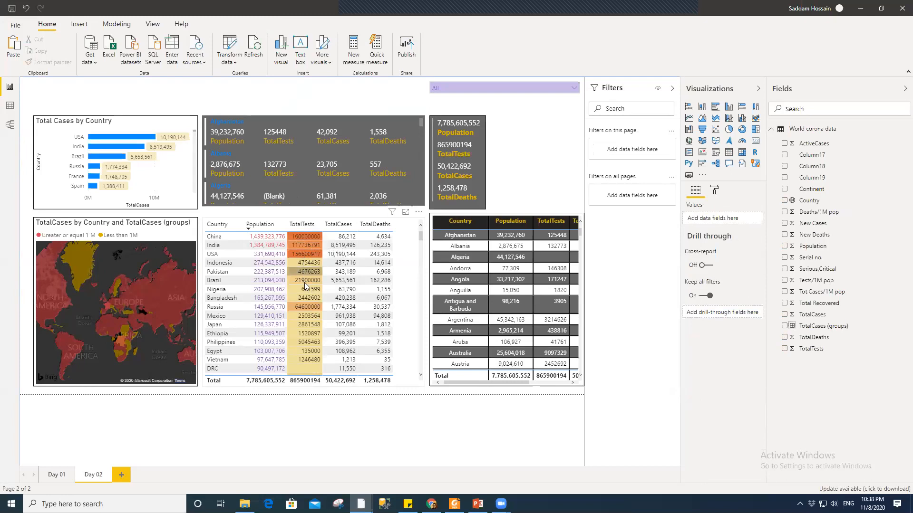
- Reopen the conditional formatting settings of the new table
{"action": "left_click", "coordinate": [410, 297]}
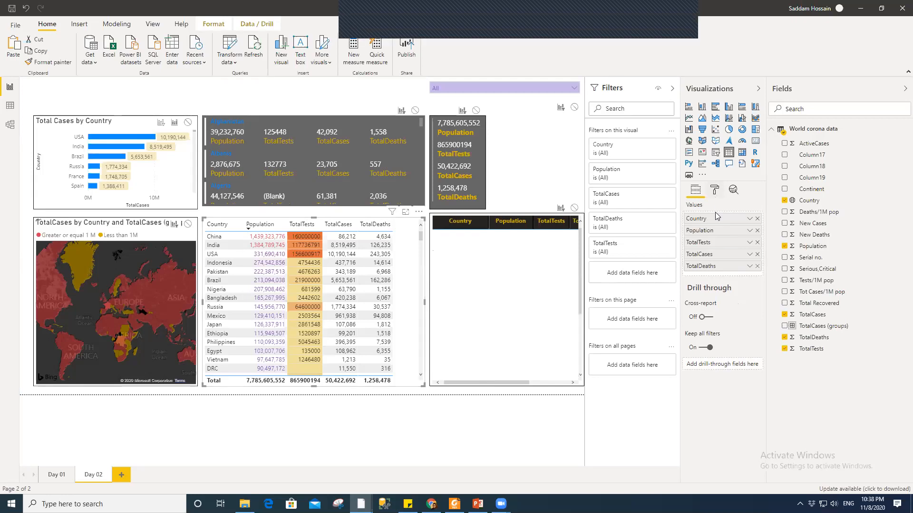
{"action": "left_click", "coordinate": [713, 190]}
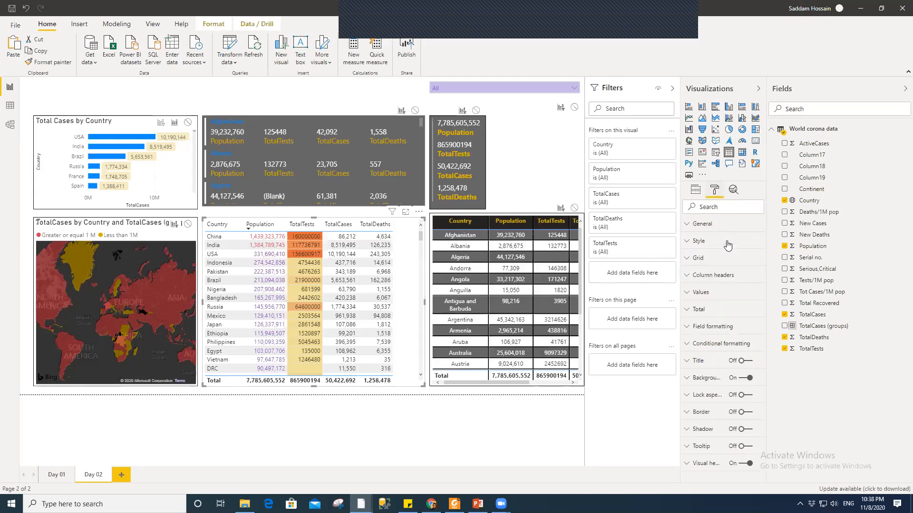
{"action": "left_click", "coordinate": [712, 343]}
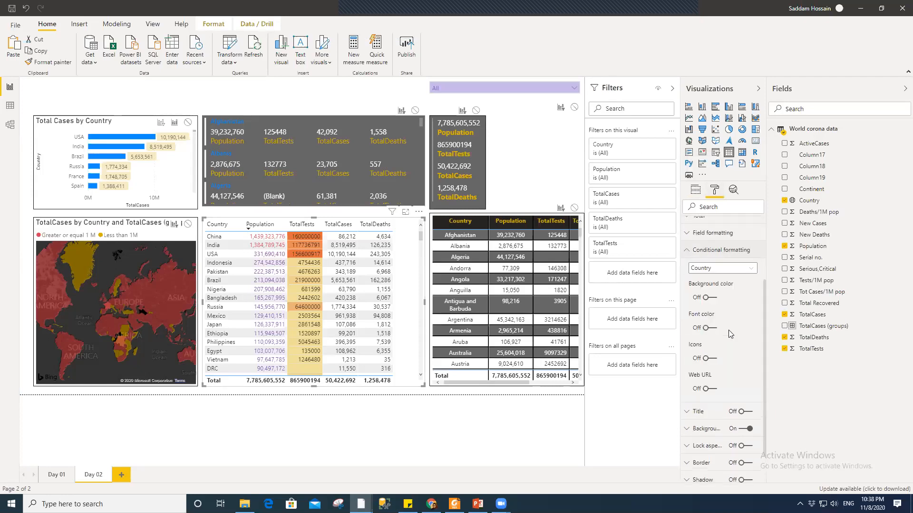
{"action": "left_click", "coordinate": [710, 269]}
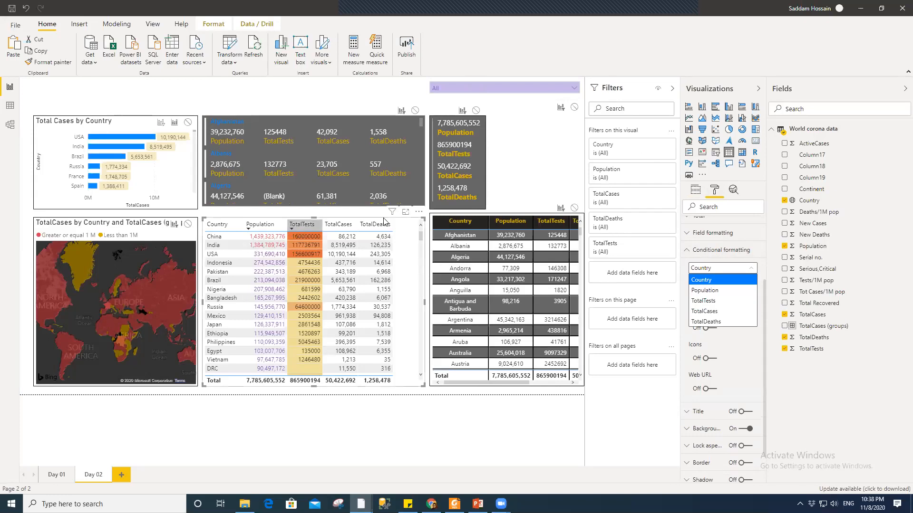
{"action": "left_click", "coordinate": [419, 213]}
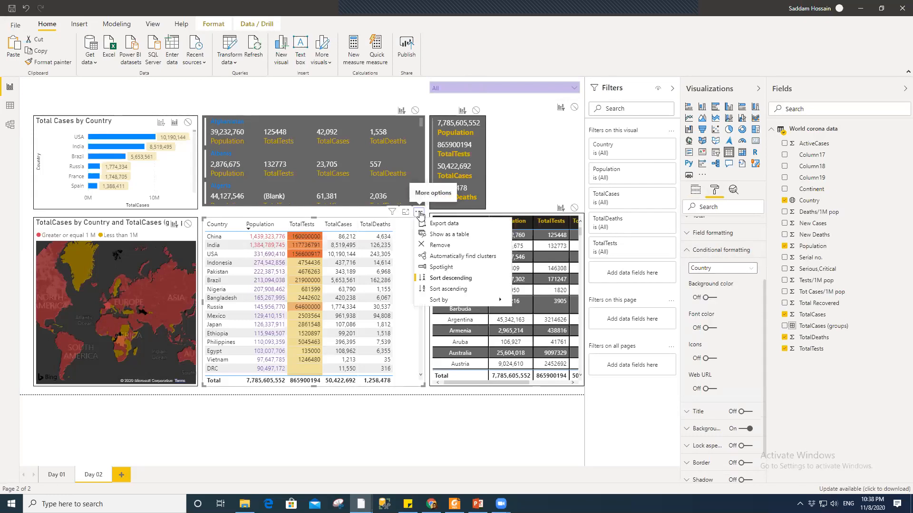
{"action": "mouse_move", "coordinate": [460, 301]}
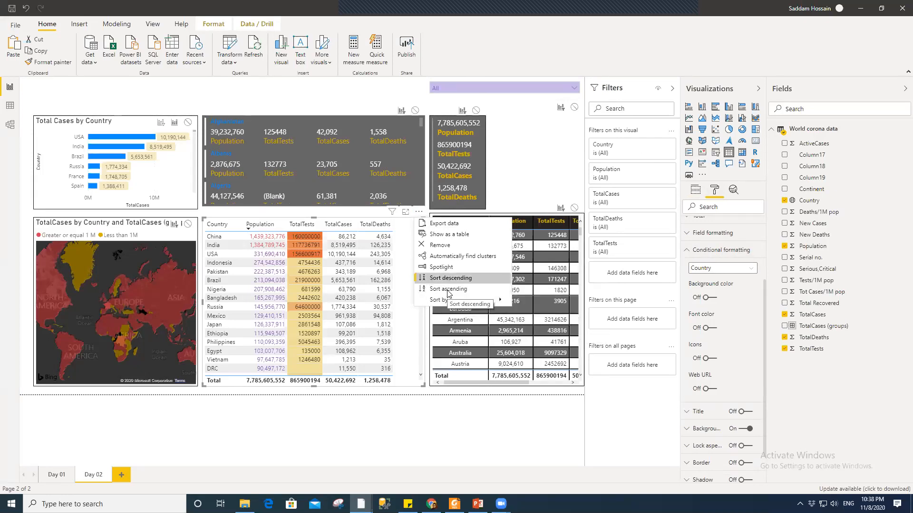
{"action": "left_click", "coordinate": [403, 300]}
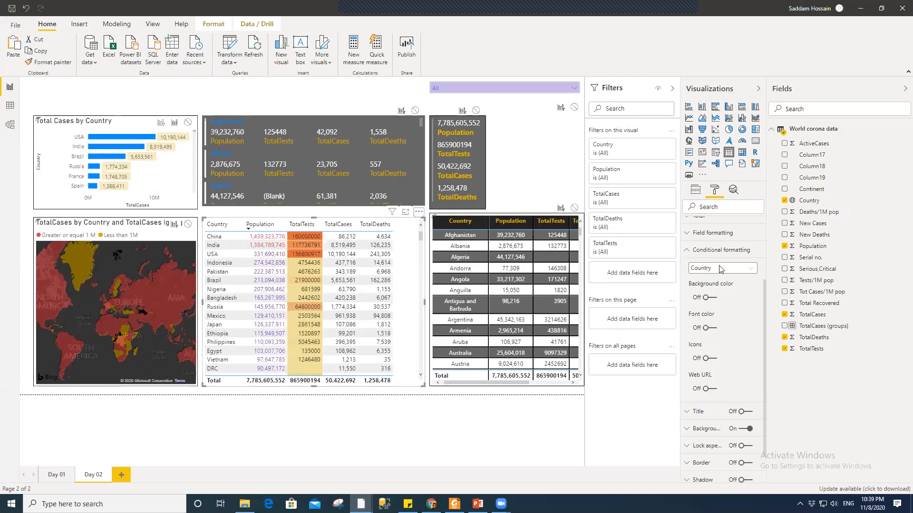
- Choose the TotalCases field for conditional formatting in the new table and turn on its data bars
{"action": "left_click", "coordinate": [752, 272]}
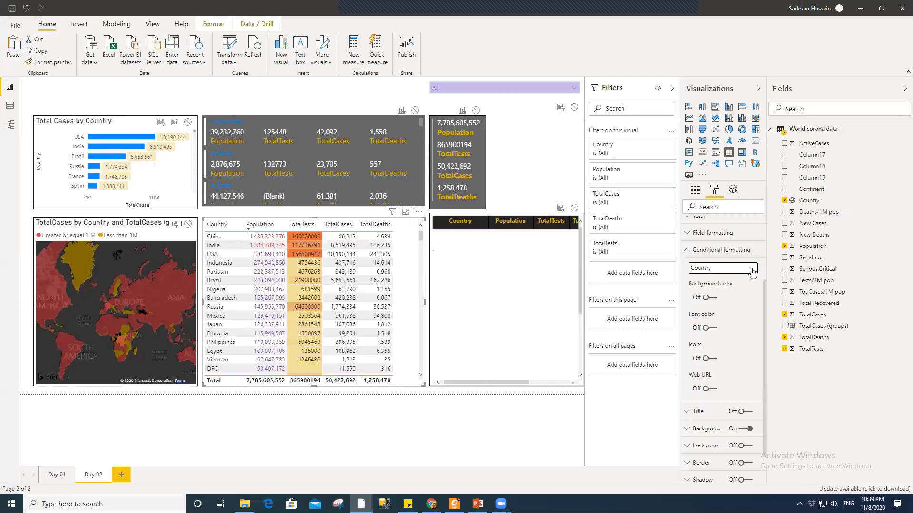
{"action": "left_click", "coordinate": [735, 272]}
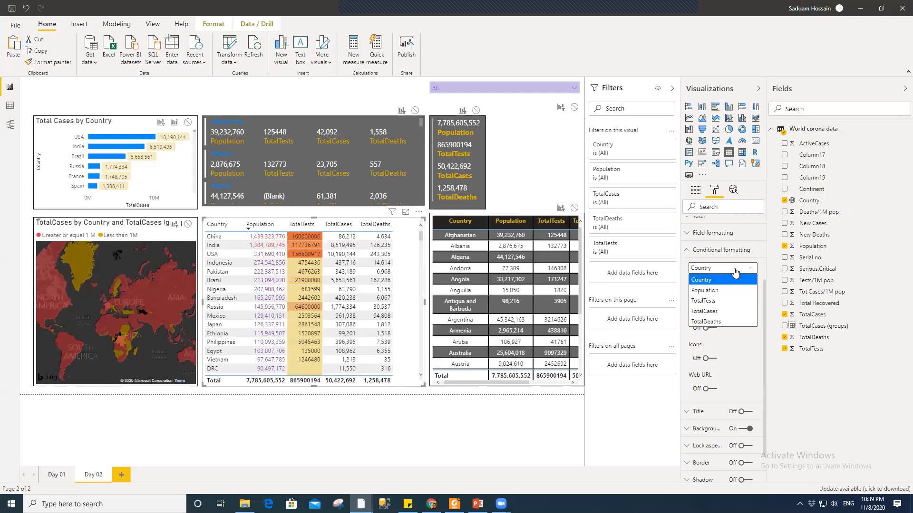
{"action": "left_click", "coordinate": [703, 312]}
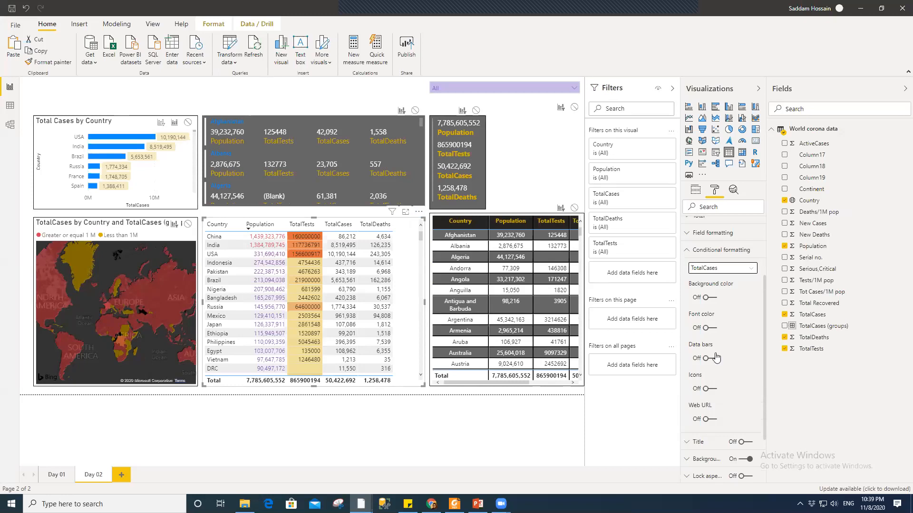
{"action": "scroll", "coordinate": [710, 316], "scroll_direction": "down", "scroll_amount": 1}
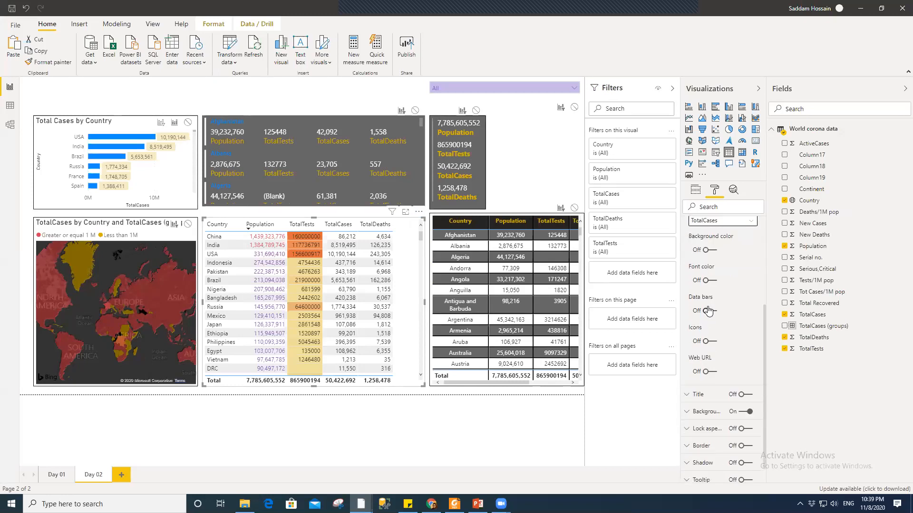
{"action": "left_click", "coordinate": [707, 312]}
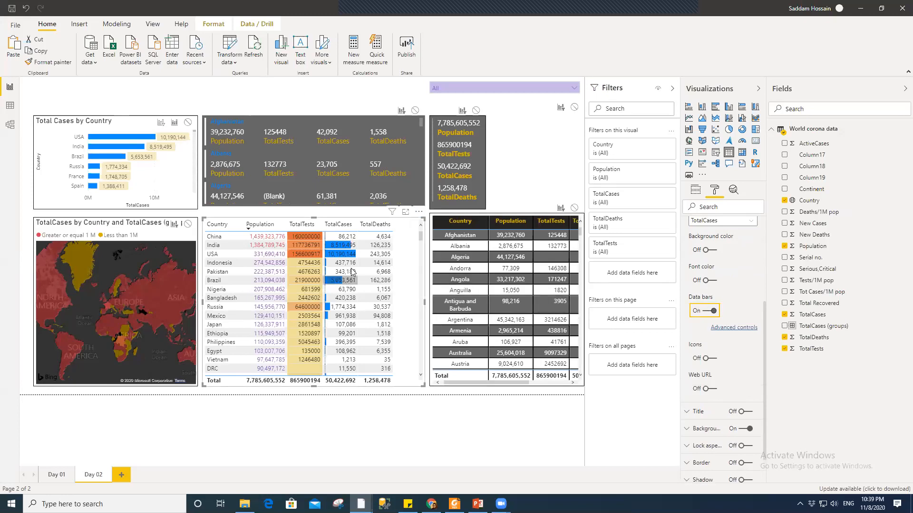
- Try sorting the new table by TotalCases, and sort it descending by TotalTests with TotalCases as the secondary sort column
{"action": "left_click", "coordinate": [329, 226]}
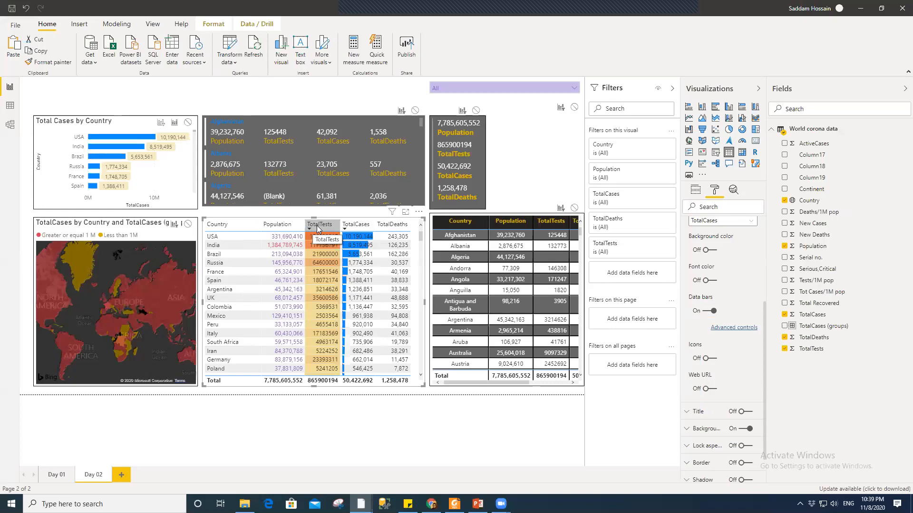
{"action": "left_click", "coordinate": [348, 225]}
{"action": "left_click", "coordinate": [314, 225], "text": "shift"}
{"action": "left_click", "coordinate": [314, 226]}
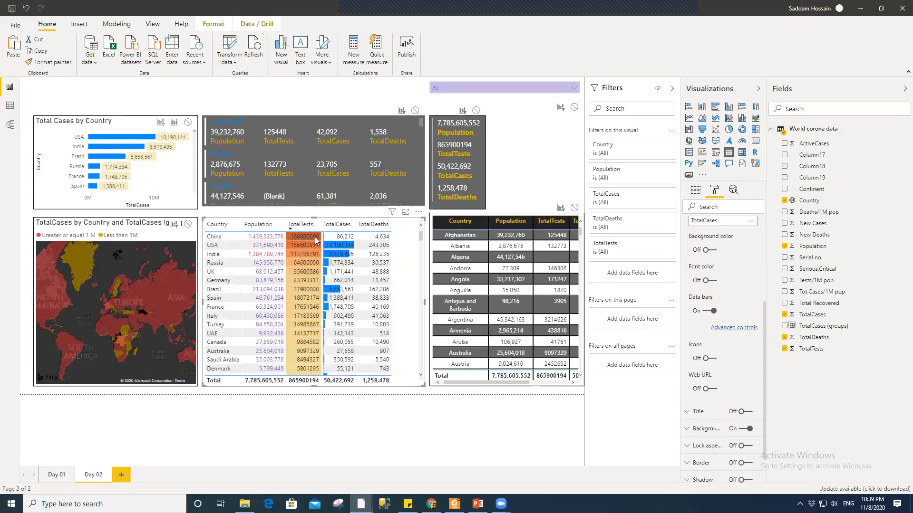
{"action": "left_click", "coordinate": [335, 227], "text": "shift"}
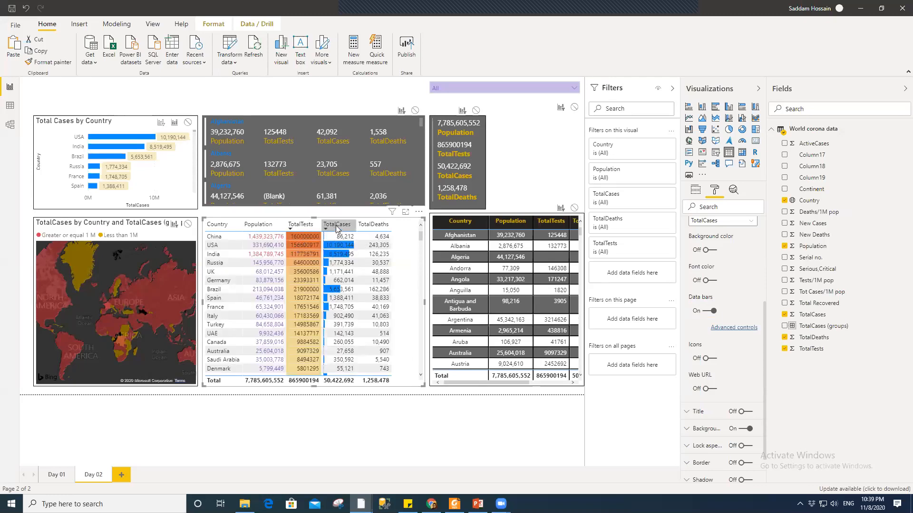
- Try sorting the new table descending by TotalCases and by Population, highlighting the USA row across the page and clearing that selection
{"action": "left_click", "coordinate": [335, 225]}
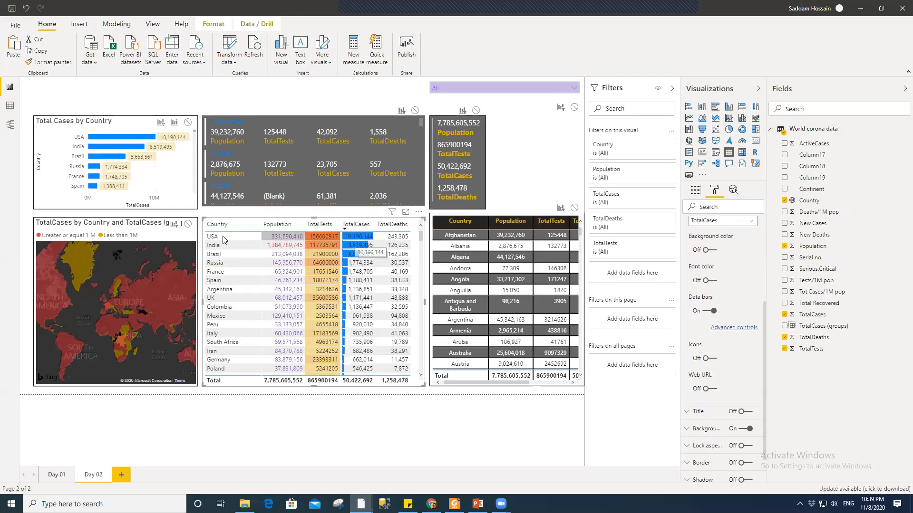
{"action": "left_click", "coordinate": [280, 237]}
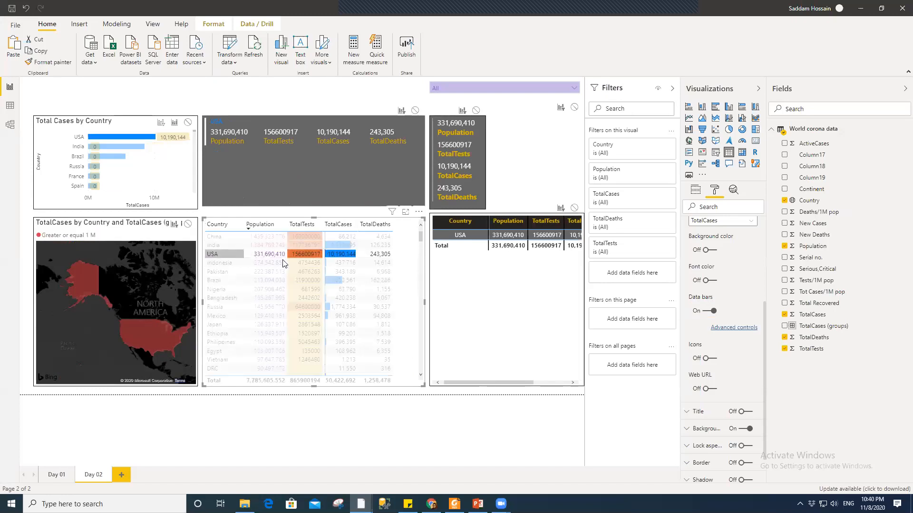
{"action": "left_click", "coordinate": [283, 257]}
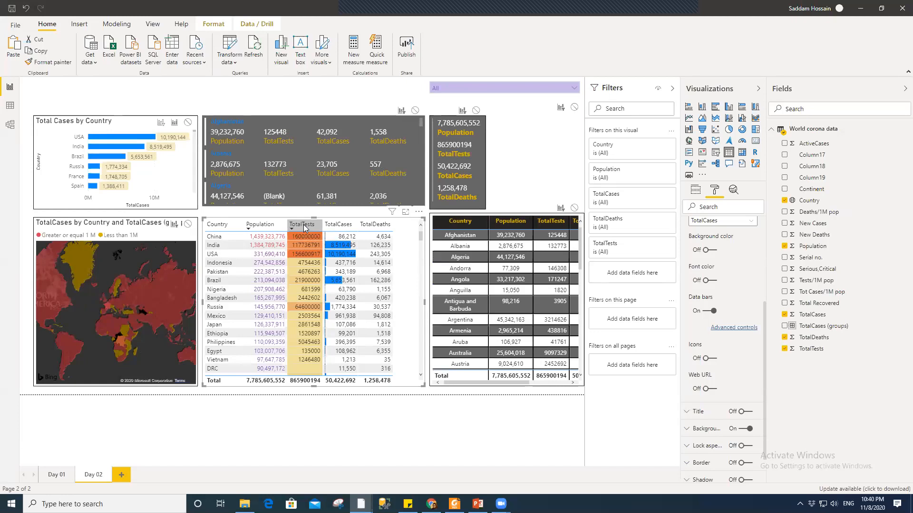
- Try sorting the new table descending by TotalTests, by TotalCases and by TotalDeaths in turn
{"action": "left_click", "coordinate": [303, 226]}
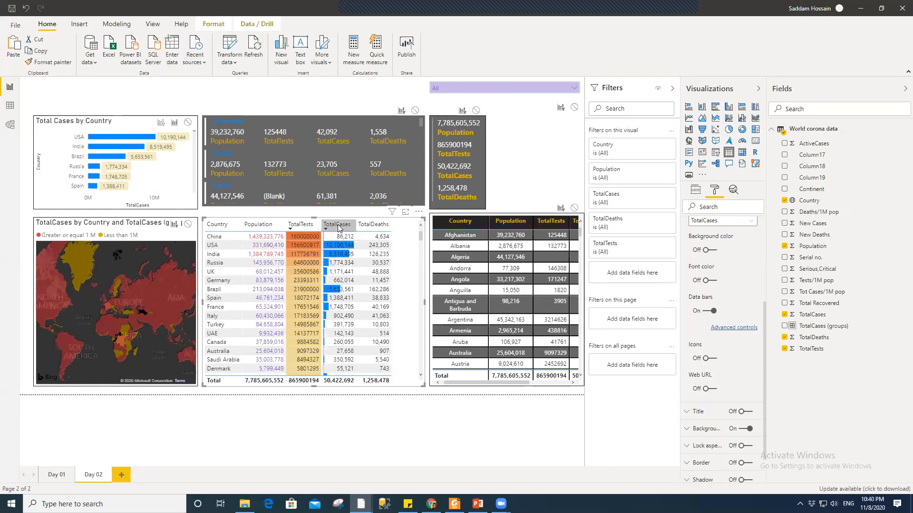
{"action": "left_click", "coordinate": [338, 225]}
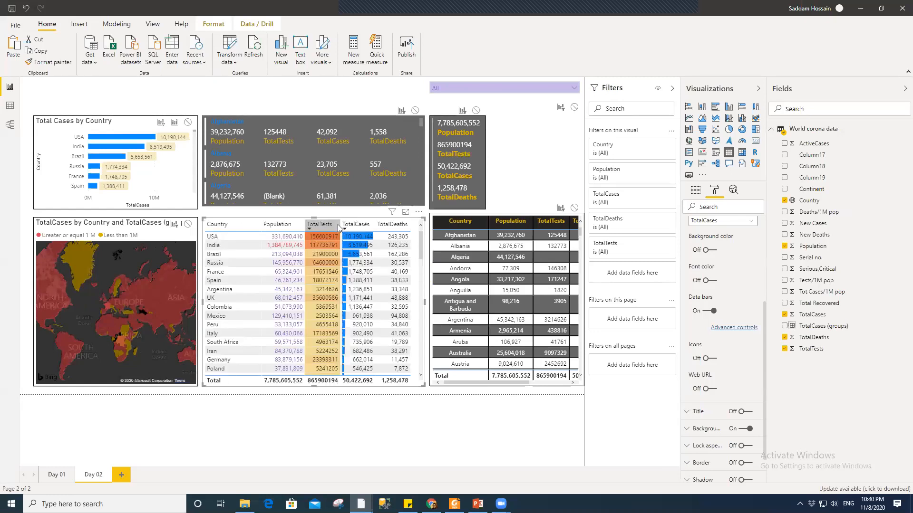
{"action": "left_click", "coordinate": [392, 230]}
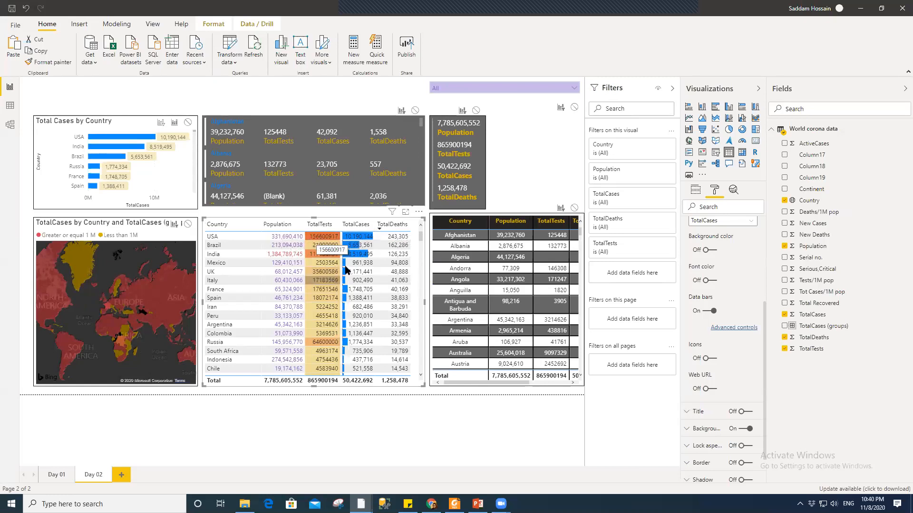
- Choose the TotalDeaths field for conditional formatting in the new table, turn on its icons, and sort the table descending by TotalDeaths
{"action": "scroll", "coordinate": [721, 320], "scroll_direction": "up", "scroll_amount": 3}
{"action": "left_click", "coordinate": [722, 316]}
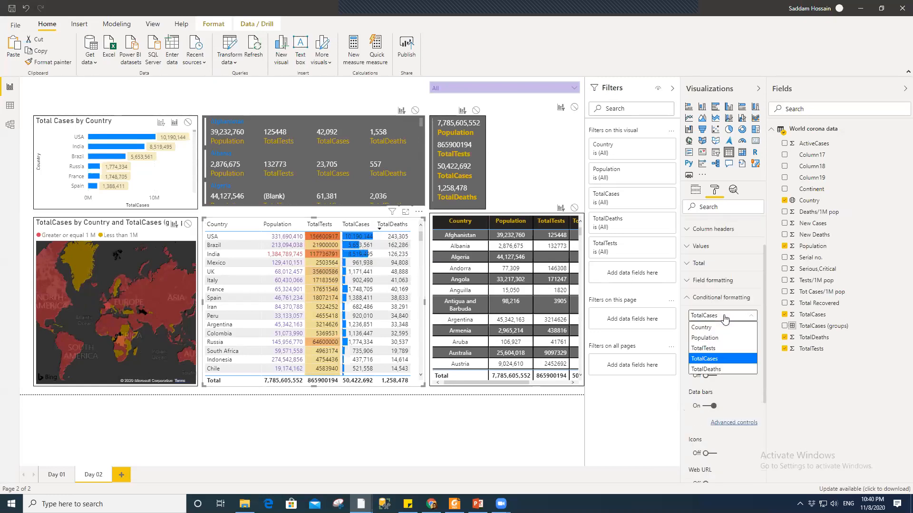
{"action": "left_click", "coordinate": [722, 370]}
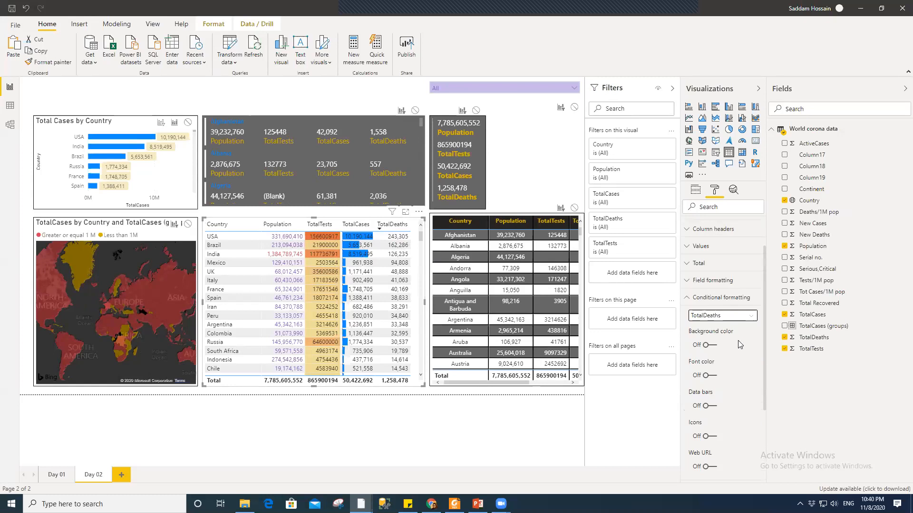
{"action": "scroll", "coordinate": [724, 332], "scroll_direction": "down", "scroll_amount": 1}
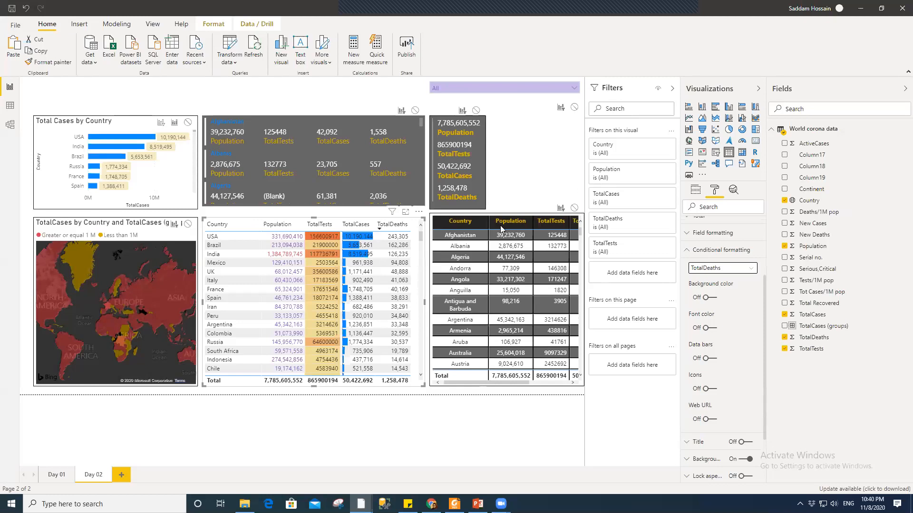
{"action": "left_click", "coordinate": [361, 226]}
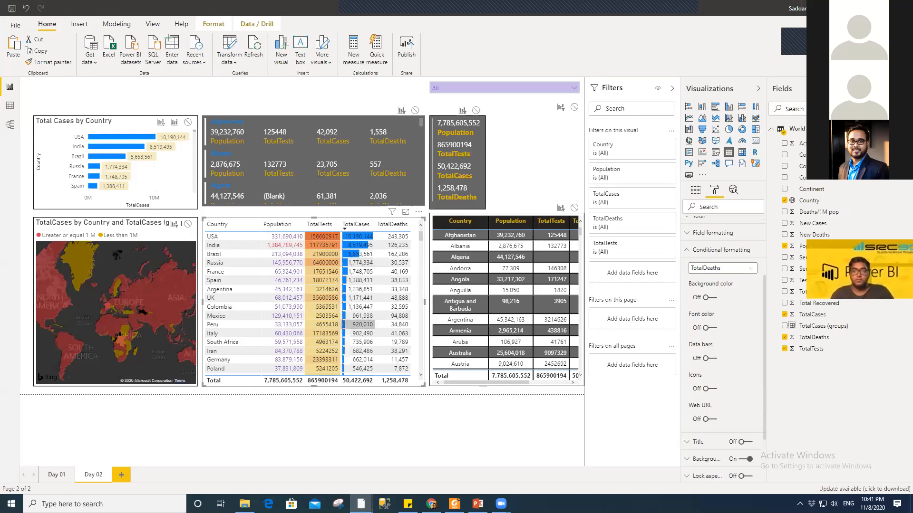
{"action": "left_click", "coordinate": [784, 349]}
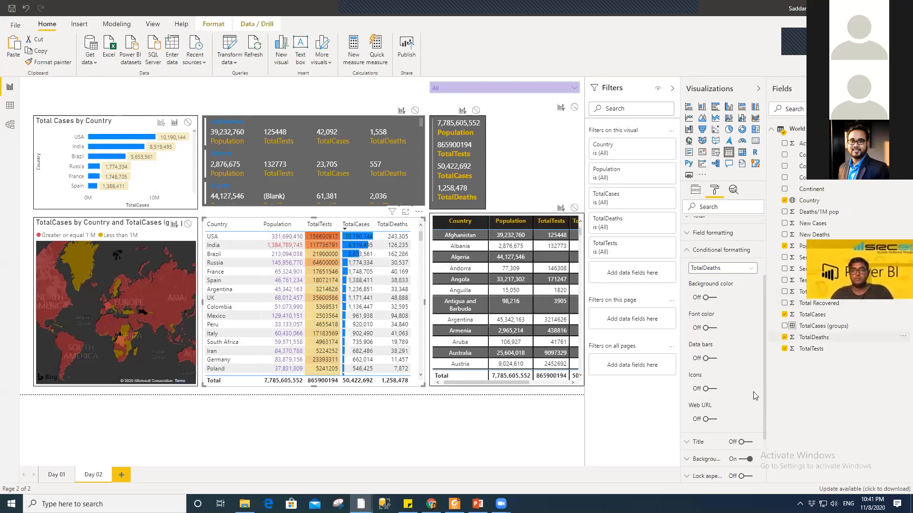
{"action": "left_click", "coordinate": [709, 389]}
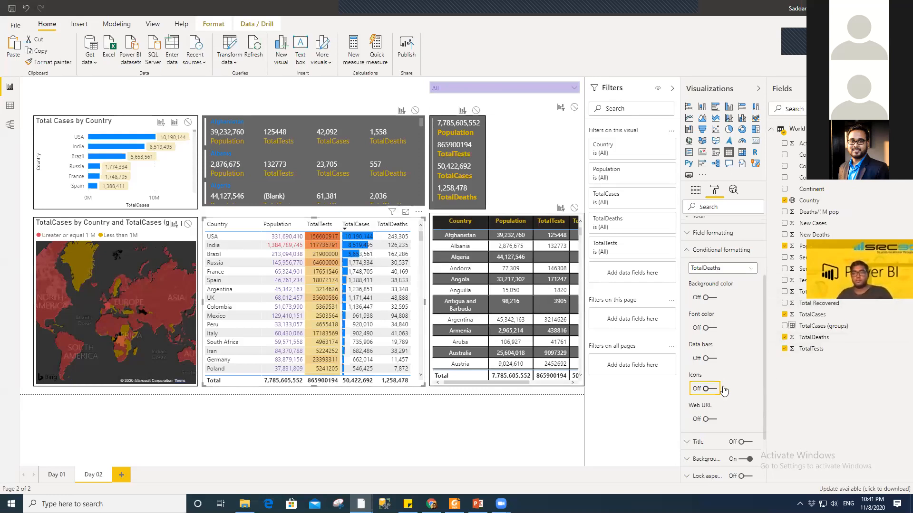
{"action": "scroll", "coordinate": [727, 361], "scroll_direction": "down", "scroll_amount": 2}
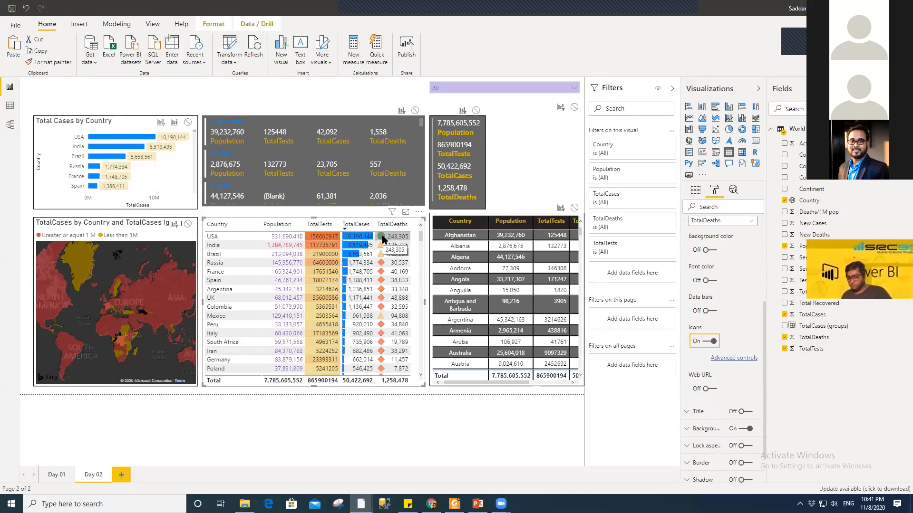
{"action": "left_click", "coordinate": [399, 226]}
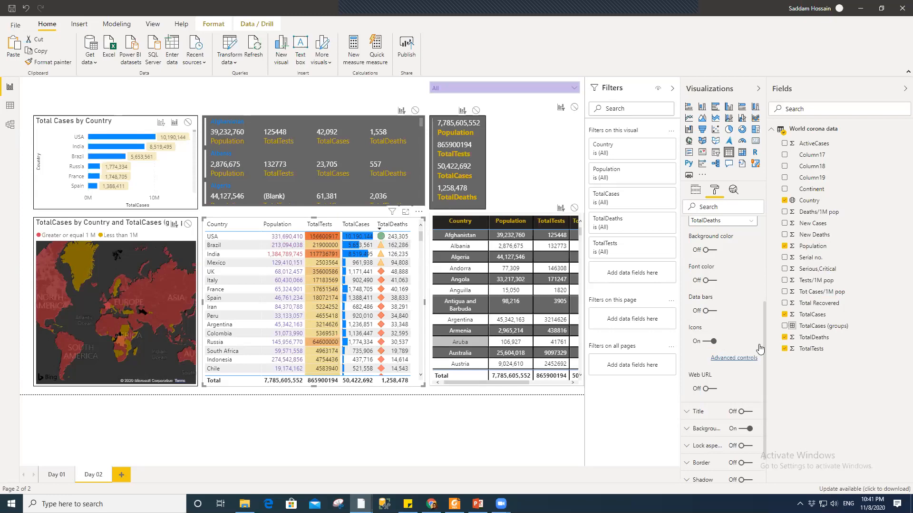
- Set the TotalDeaths icon rules to a boxed green circle for 0–33 percent and a red diamond for 67–100 percent, and apply them
{"action": "left_click", "coordinate": [735, 358]}
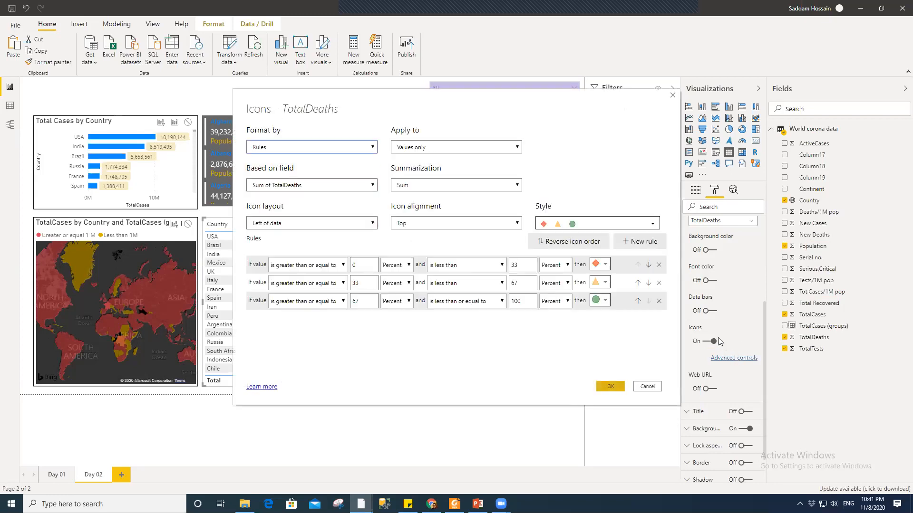
{"action": "left_click", "coordinate": [599, 267]}
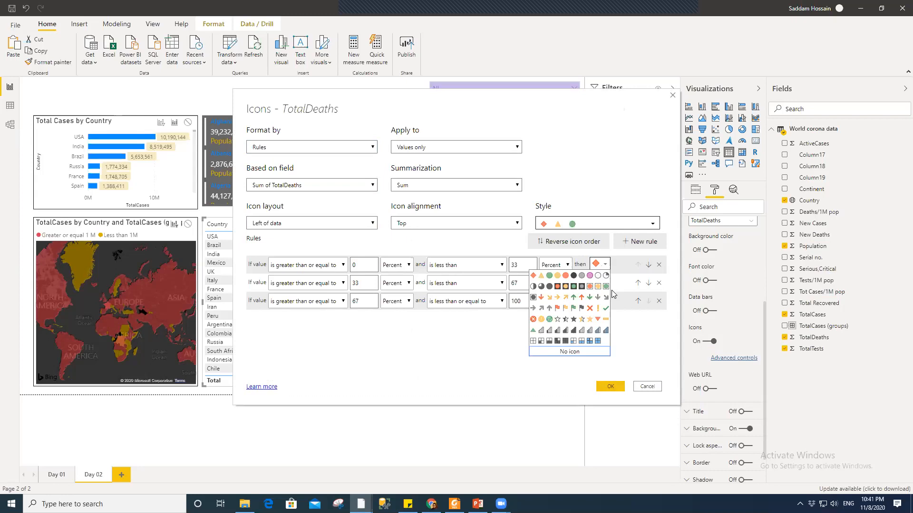
{"action": "left_click", "coordinate": [605, 286]}
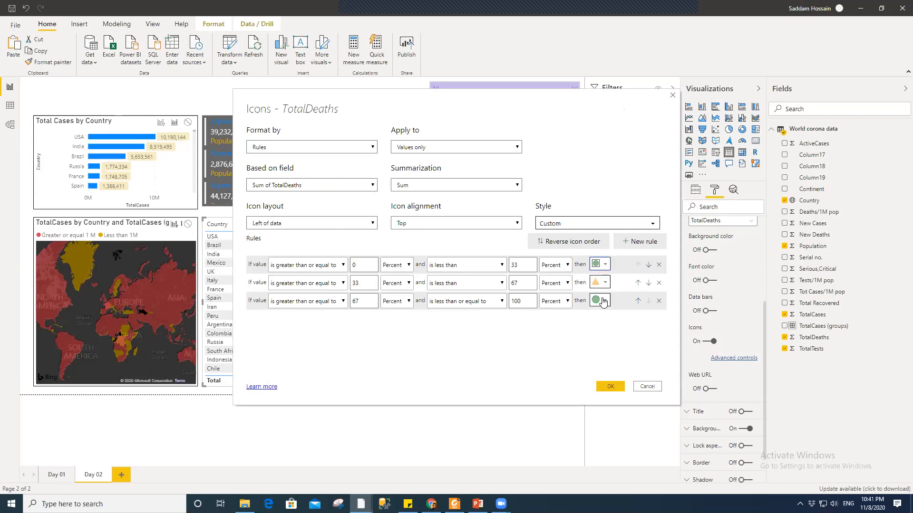
{"action": "left_click", "coordinate": [601, 301]}
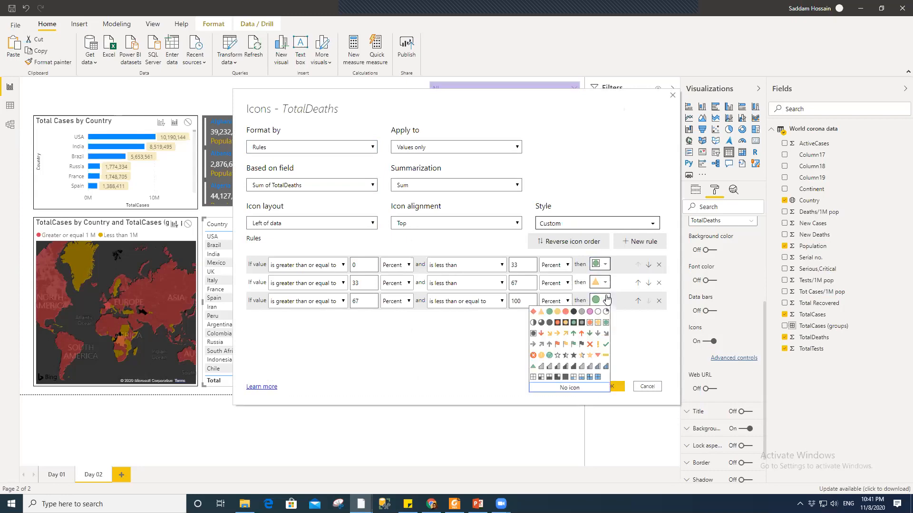
{"action": "left_click", "coordinate": [532, 312]}
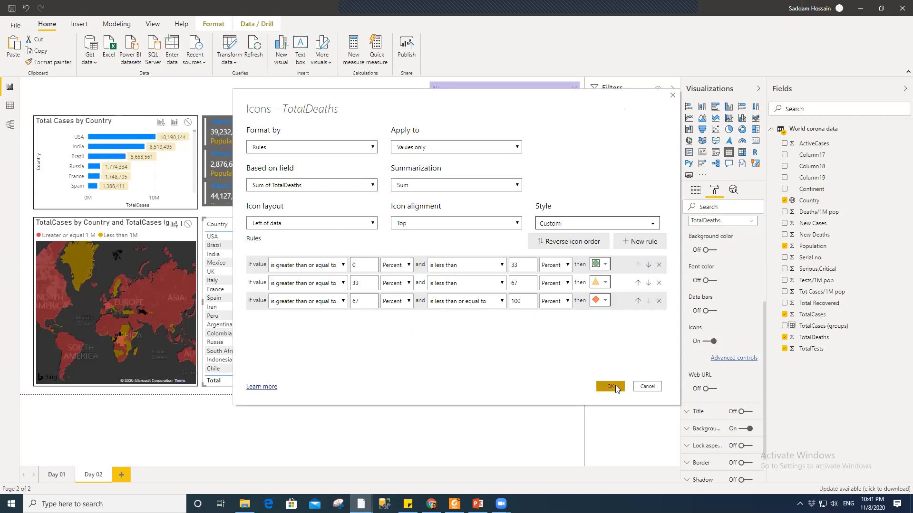
{"action": "left_click", "coordinate": [615, 385]}
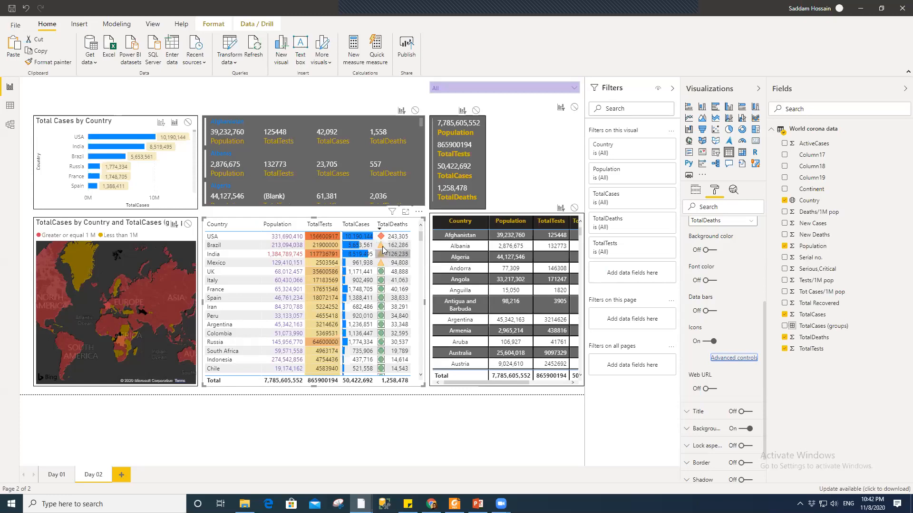
{"action": "scroll", "coordinate": [394, 316], "scroll_direction": "down", "scroll_amount": 5}
{"action": "scroll", "coordinate": [394, 316], "scroll_direction": "up", "scroll_amount": 5}
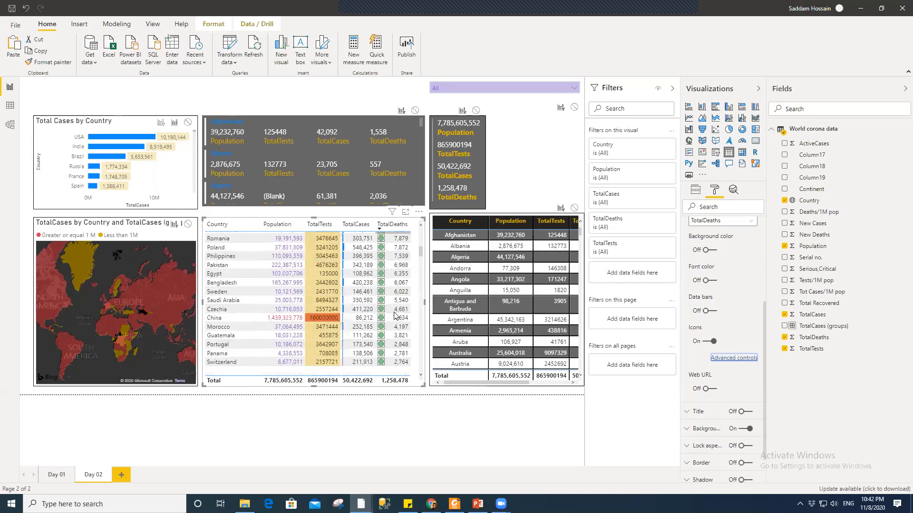
{"action": "left_click", "coordinate": [407, 407]}
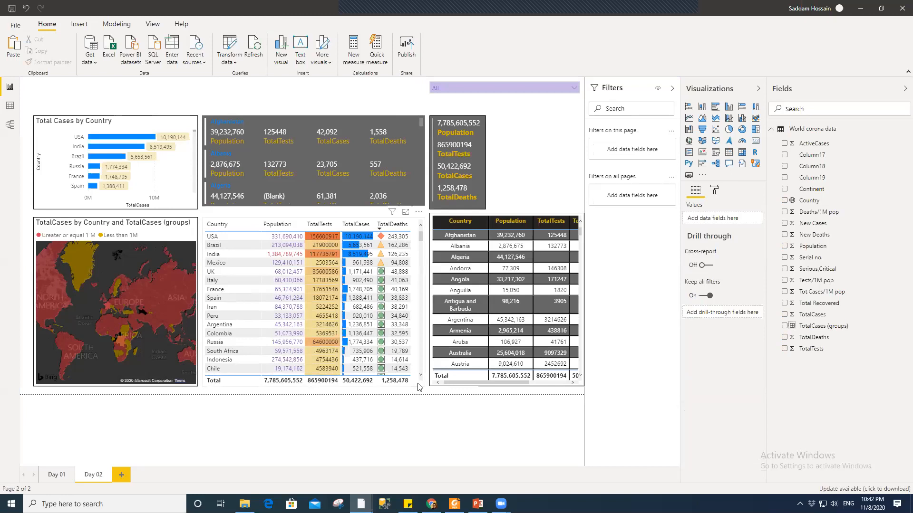
- Reselect the new table and look through its conditional formatting fields and style presets without changing them
{"action": "left_click", "coordinate": [410, 365]}
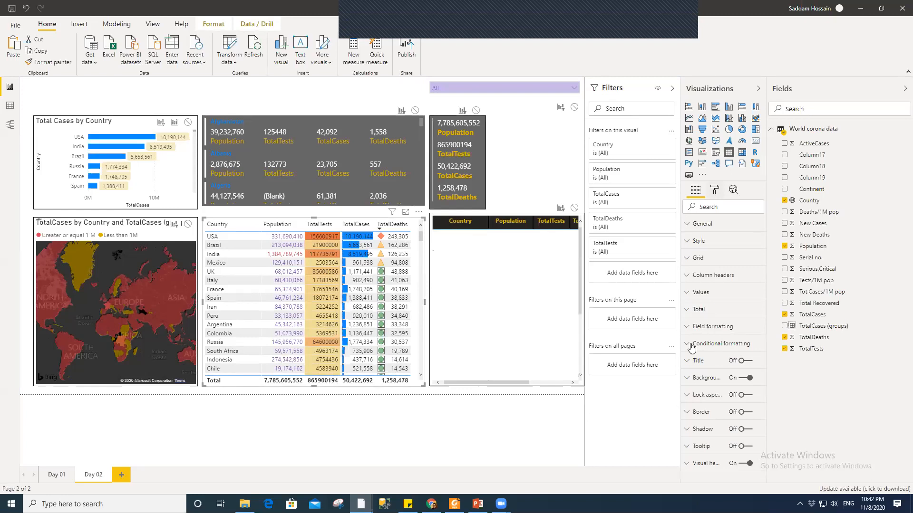
{"action": "left_click", "coordinate": [706, 347]}
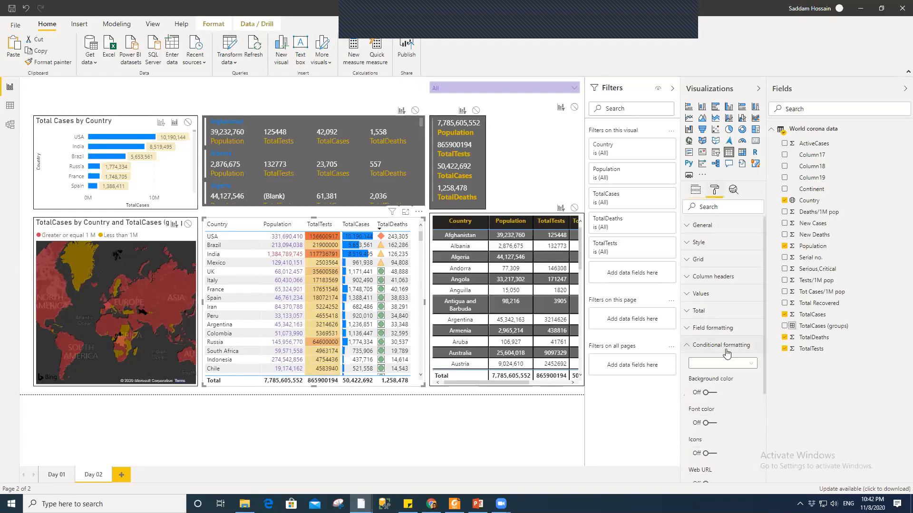
{"action": "scroll", "coordinate": [728, 354], "scroll_direction": "down", "scroll_amount": 3}
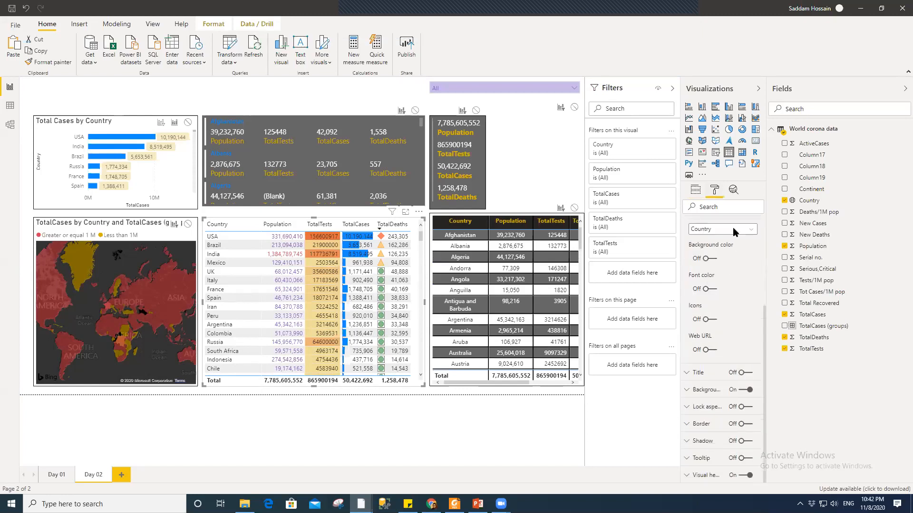
{"action": "left_click", "coordinate": [732, 227]}
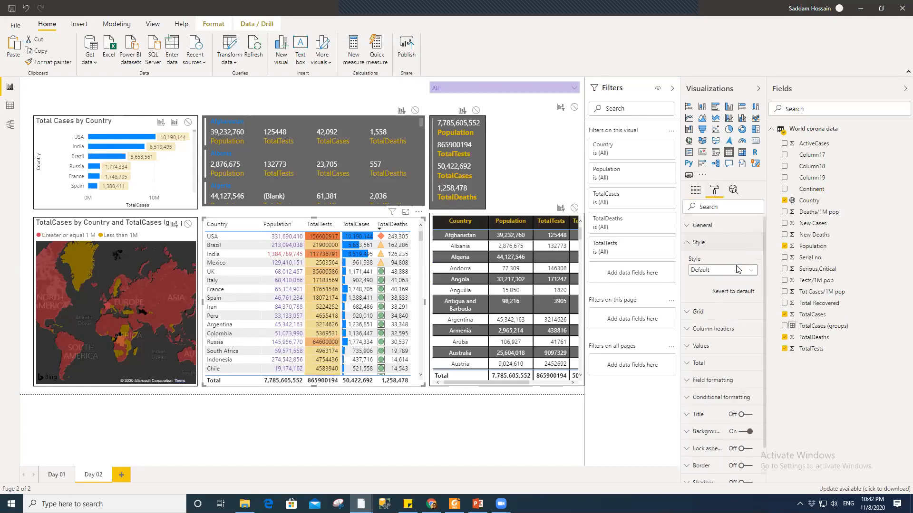
{"action": "left_click", "coordinate": [737, 275]}
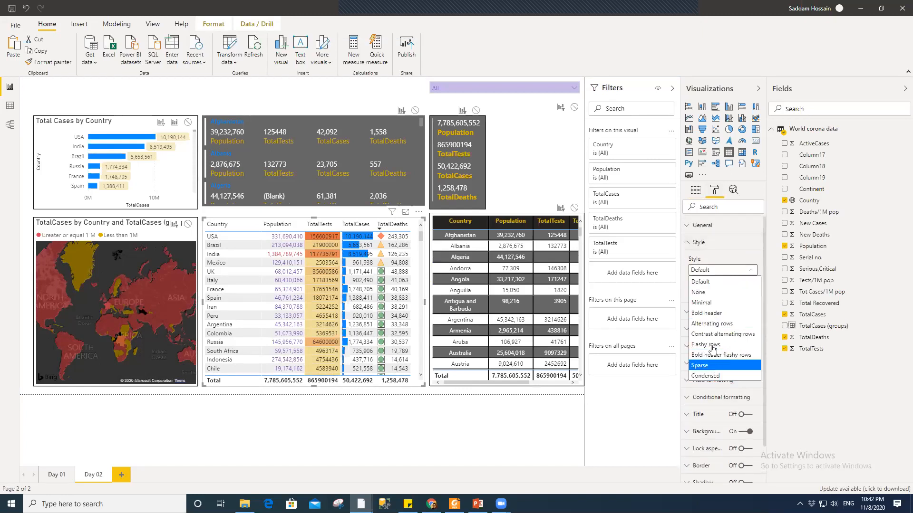
{"action": "left_click", "coordinate": [716, 256]}
{"action": "left_click", "coordinate": [701, 242]}
- Choose TotalDeaths in the new table's conditional formatting and reopen its icon rules
{"action": "left_click", "coordinate": [715, 349]}
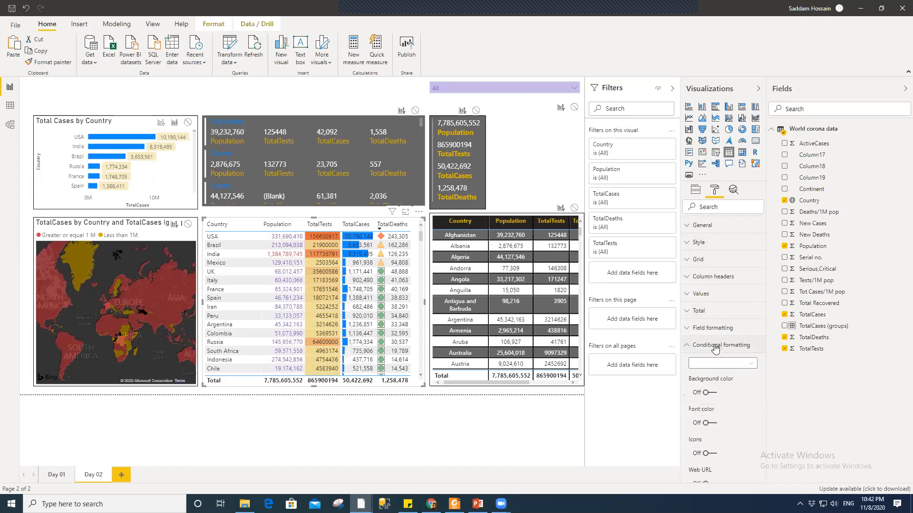
{"action": "scroll", "coordinate": [720, 327], "scroll_direction": "down", "scroll_amount": 3}
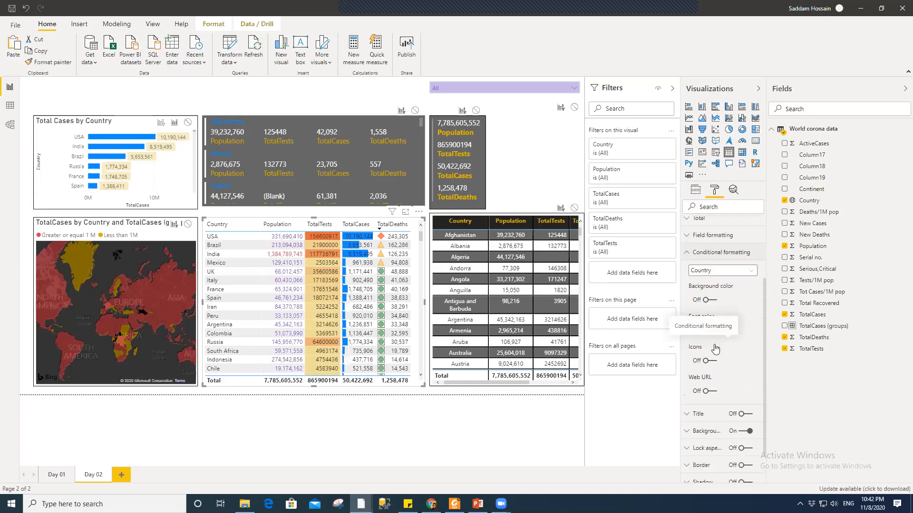
{"action": "left_click", "coordinate": [731, 271]}
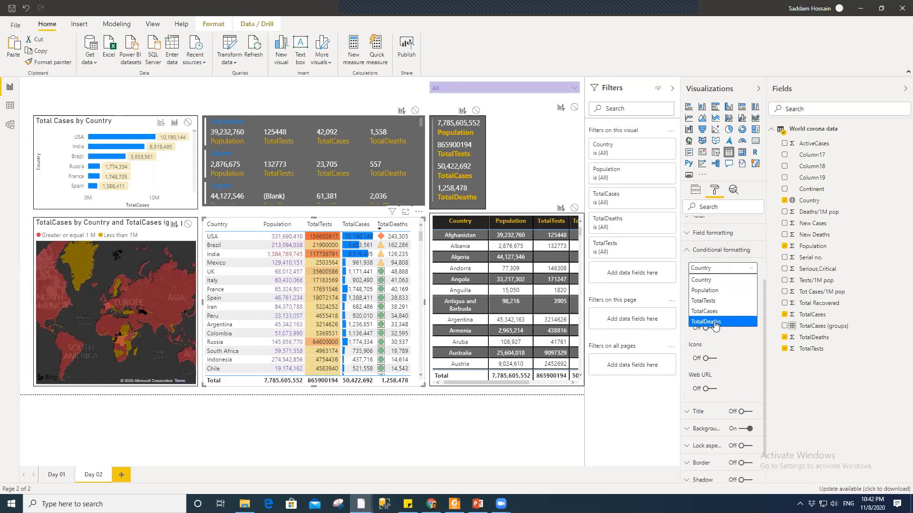
{"action": "left_click", "coordinate": [713, 323]}
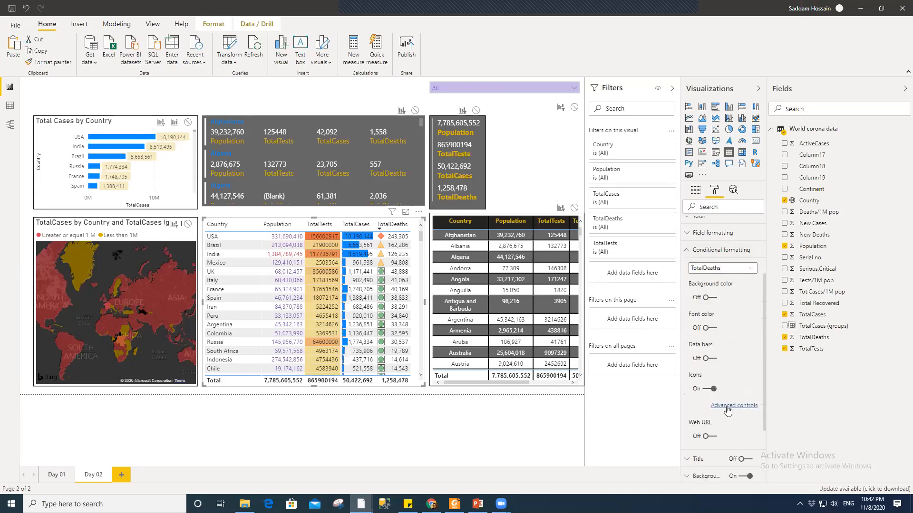
{"action": "left_click", "coordinate": [727, 406]}
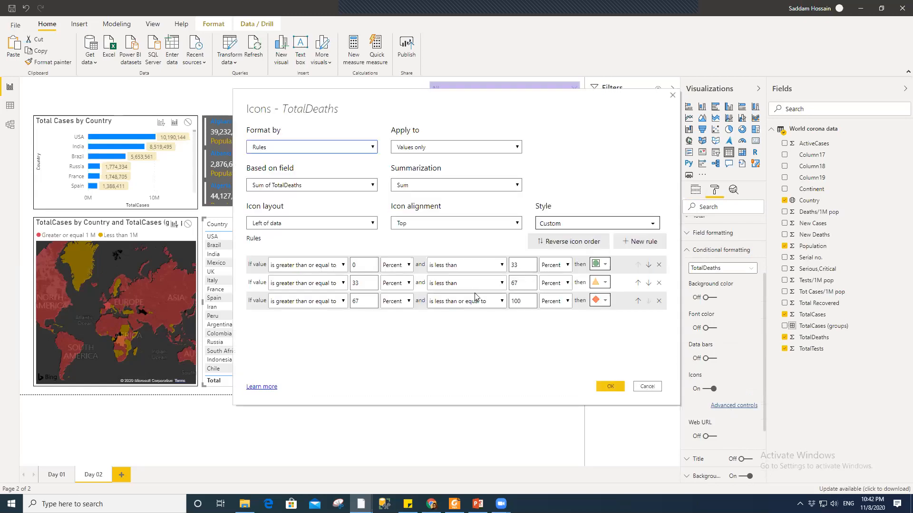
- Look through the TotalDeaths icon rules' unit choices, Format by options and icon style sets, and close the dialog without changes
{"action": "left_click", "coordinate": [394, 266]}
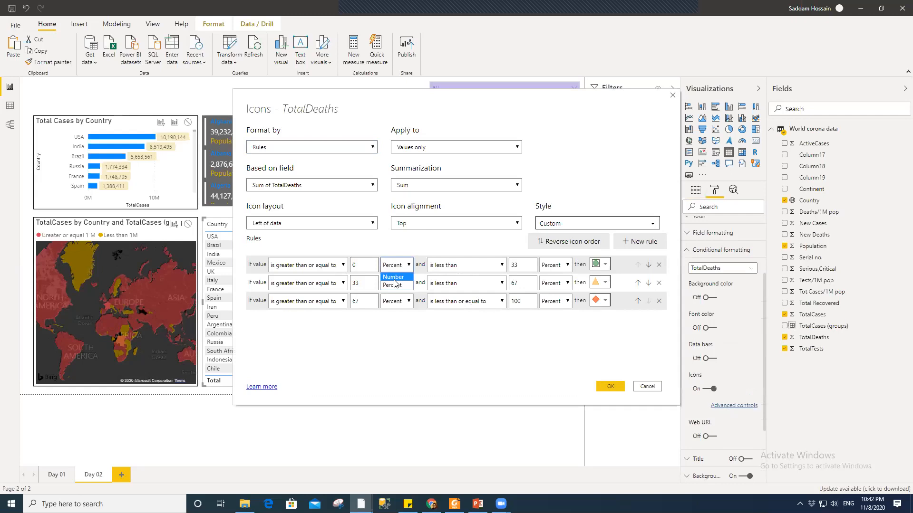
{"action": "left_click", "coordinate": [499, 251]}
{"action": "left_click", "coordinate": [340, 151]}
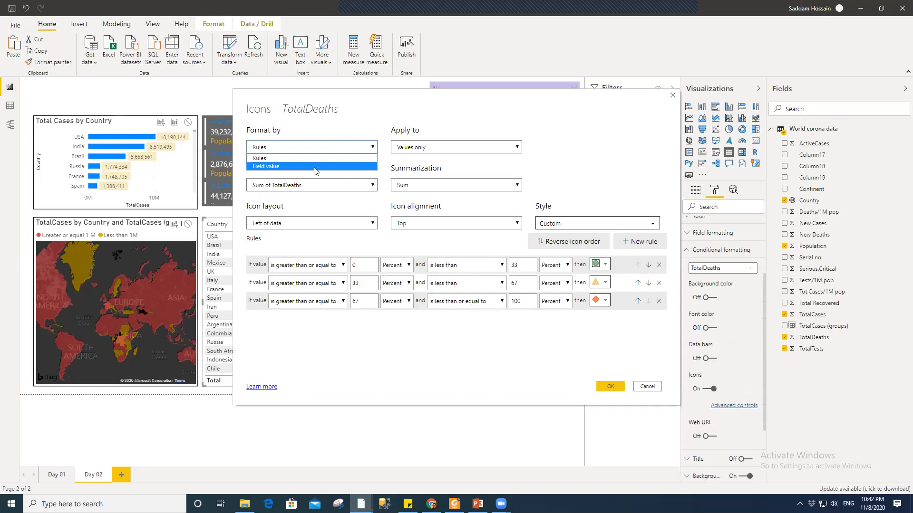
{"action": "left_click", "coordinate": [448, 149]}
{"action": "left_click", "coordinate": [333, 149]}
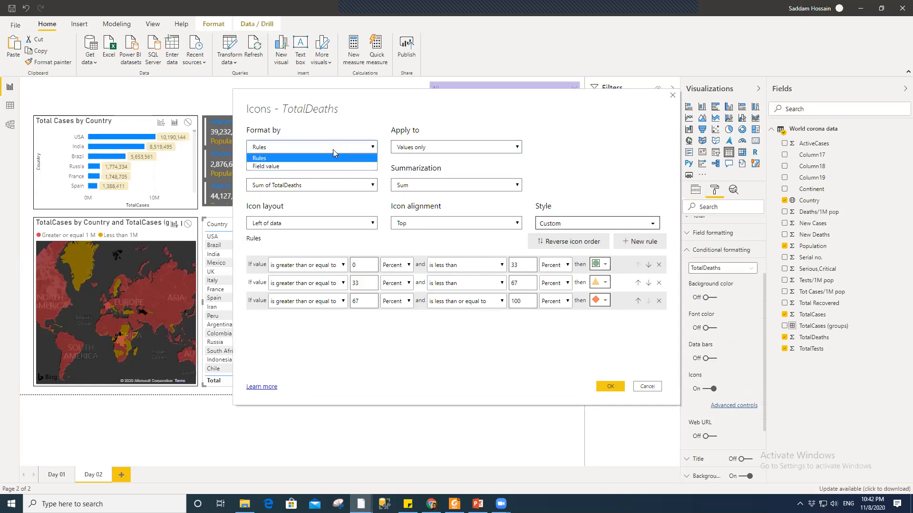
{"action": "left_click", "coordinate": [466, 117]}
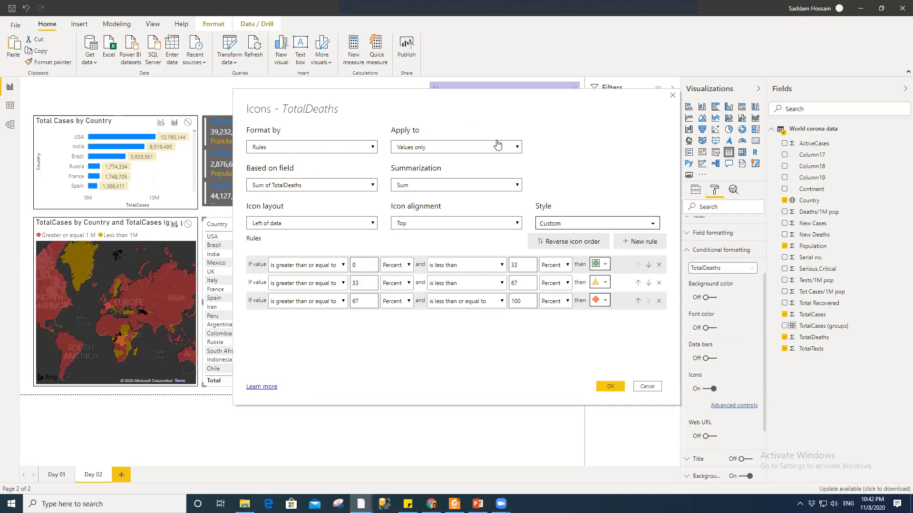
{"action": "left_click", "coordinate": [592, 223]}
{"action": "left_click", "coordinate": [611, 225]}
{"action": "left_click", "coordinate": [557, 227]}
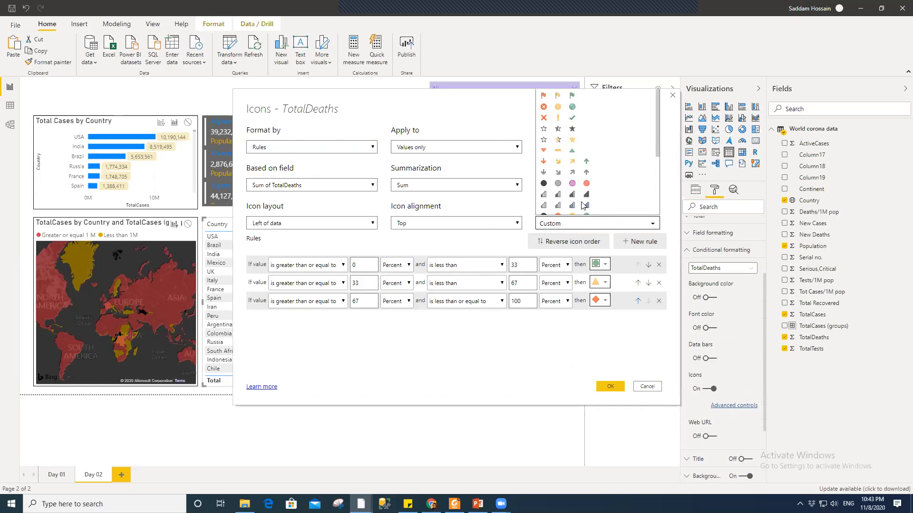
{"action": "scroll", "coordinate": [586, 146], "scroll_direction": "down", "scroll_amount": 3}
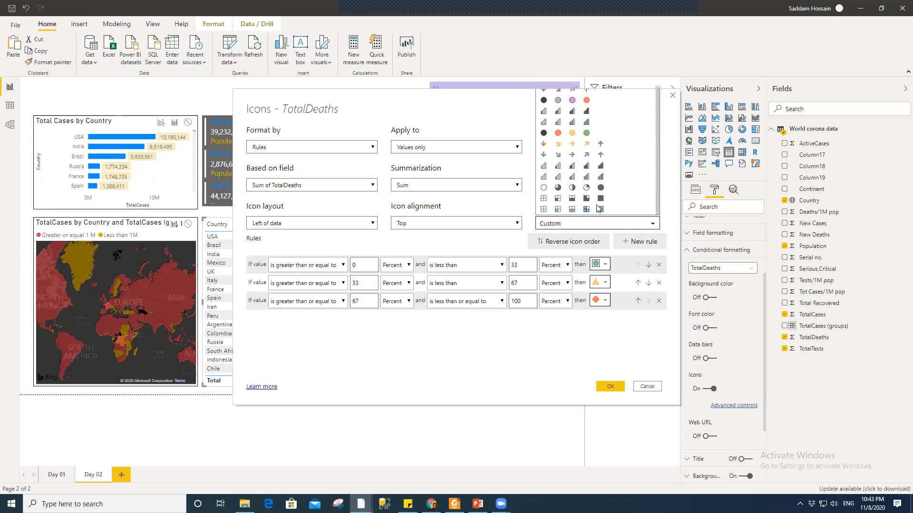
{"action": "scroll", "coordinate": [572, 183], "scroll_direction": "up", "scroll_amount": 3}
{"action": "left_click", "coordinate": [476, 125]}
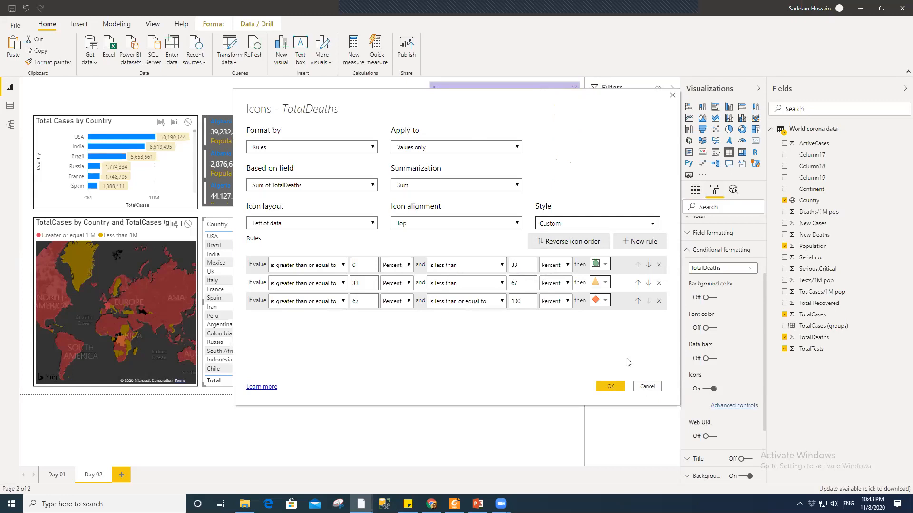
{"action": "left_click", "coordinate": [648, 386]}
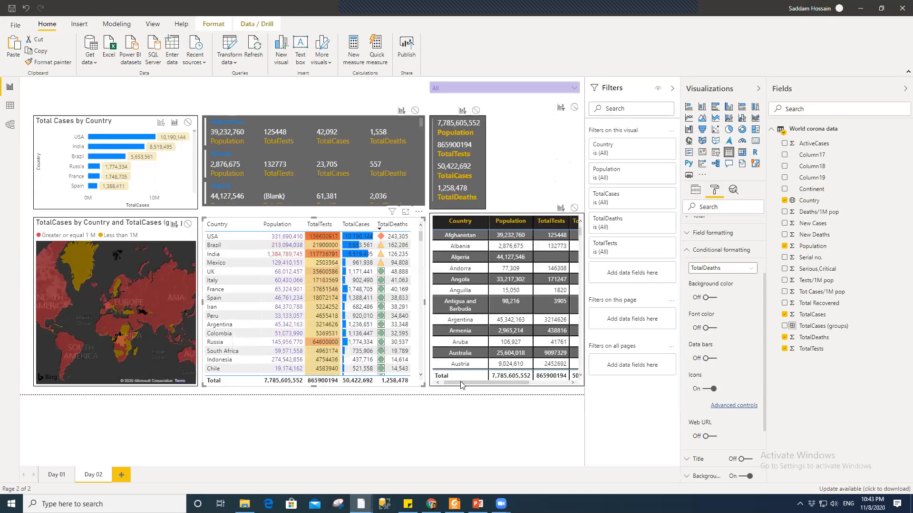
- Turn on the border of the new conditionally formatted table, and slightly lower the top edge of the dark-styled country table beside it
{"action": "left_click", "coordinate": [373, 101]}
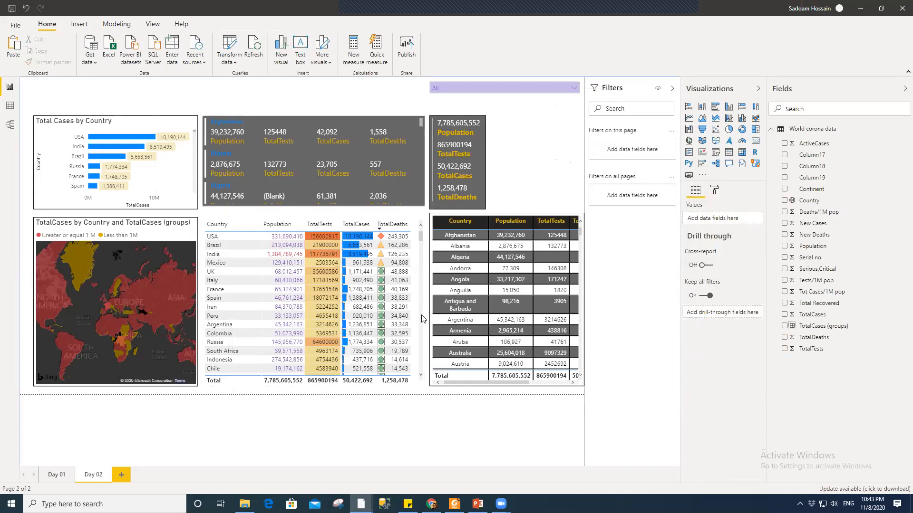
{"action": "left_click", "coordinate": [413, 389]}
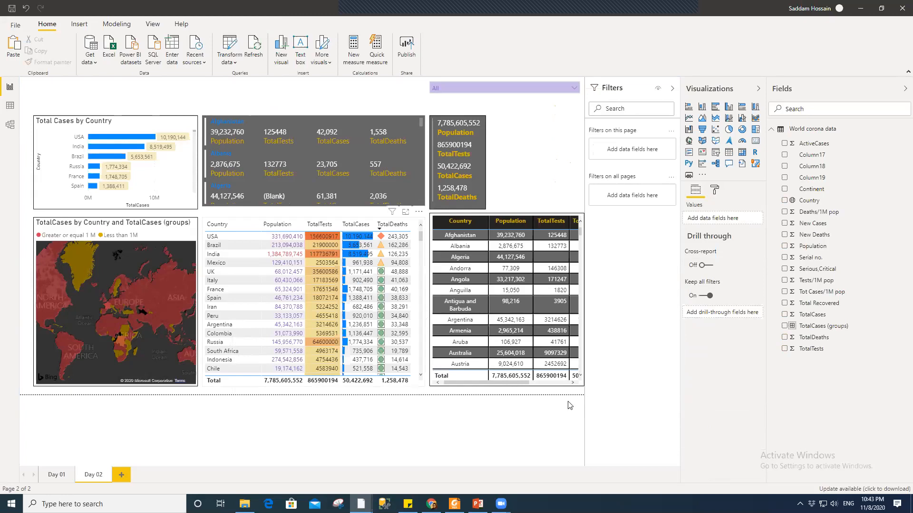
{"action": "left_click", "coordinate": [715, 191]}
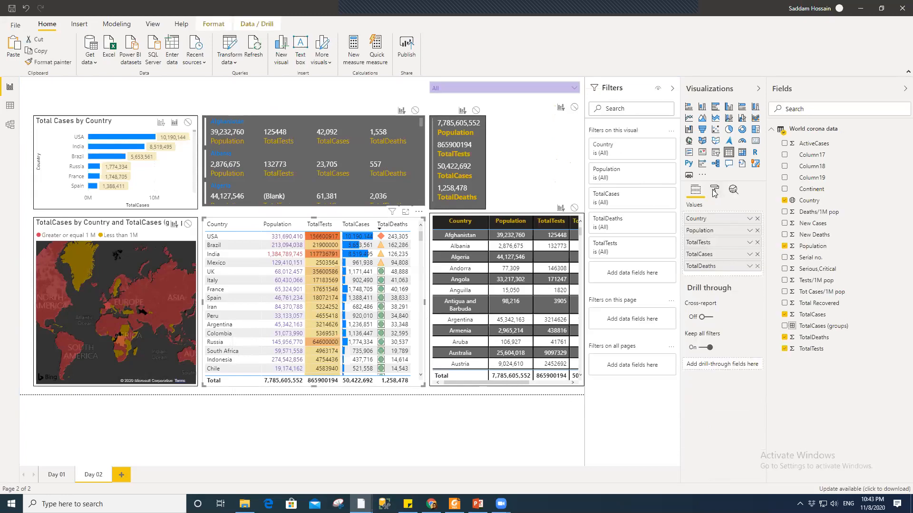
{"action": "left_click", "coordinate": [742, 414]}
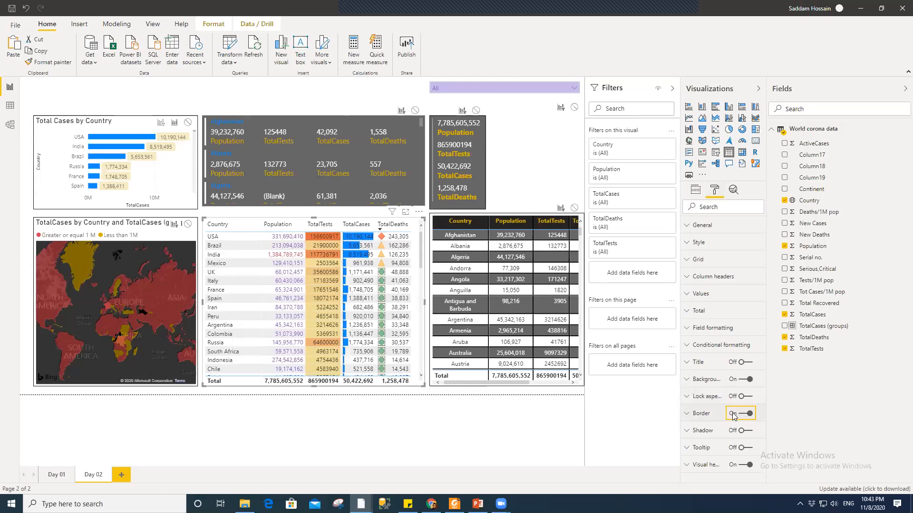
{"action": "left_click", "coordinate": [250, 100]}
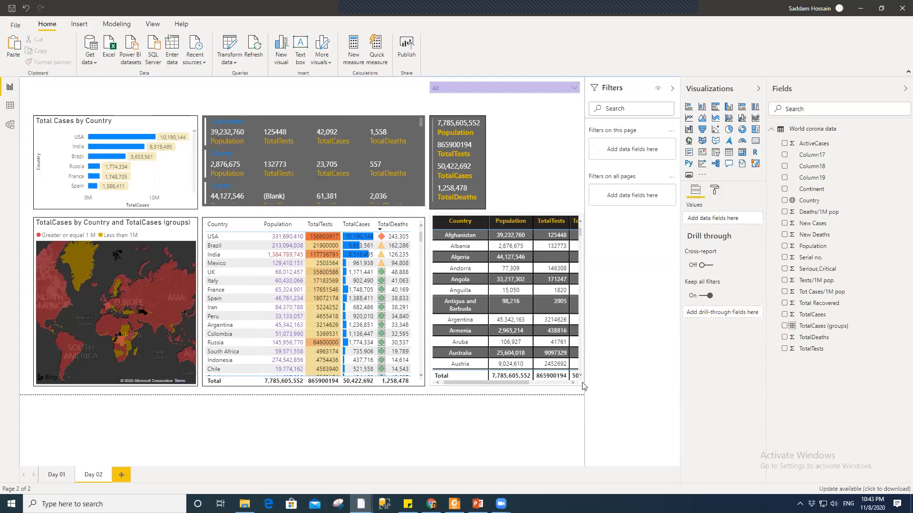
{"action": "left_click_drag", "start_coordinate": [507, 216], "coordinate": [506, 221]}
{"action": "left_click_drag", "start_coordinate": [424, 388], "coordinate": [420, 389]}
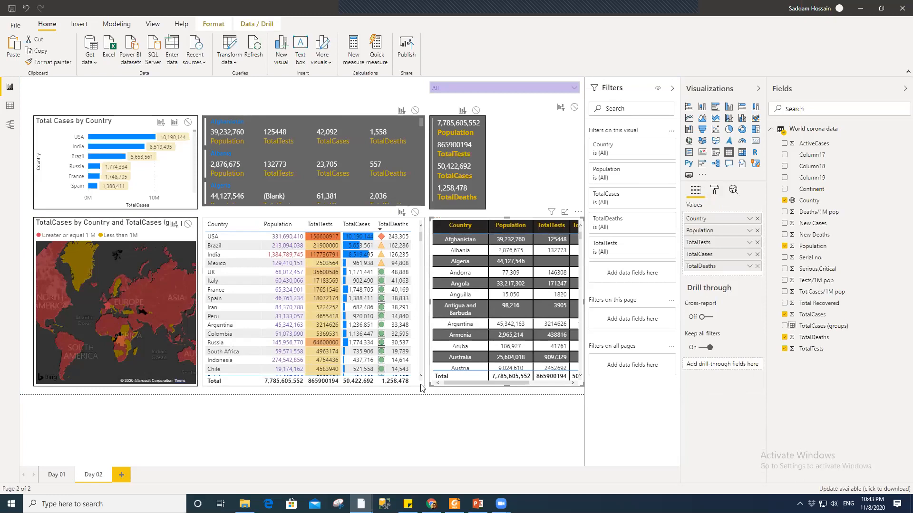
{"action": "left_click", "coordinate": [406, 289]}
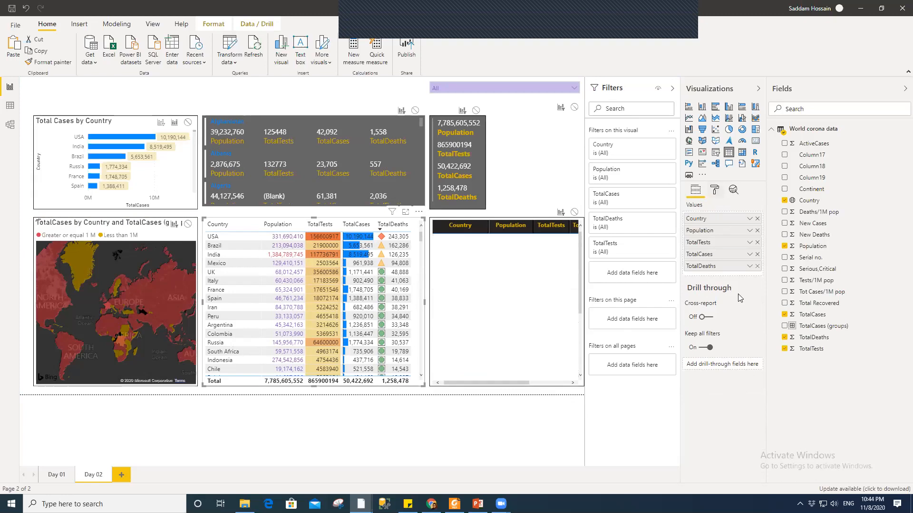
{"action": "left_click", "coordinate": [714, 190]}
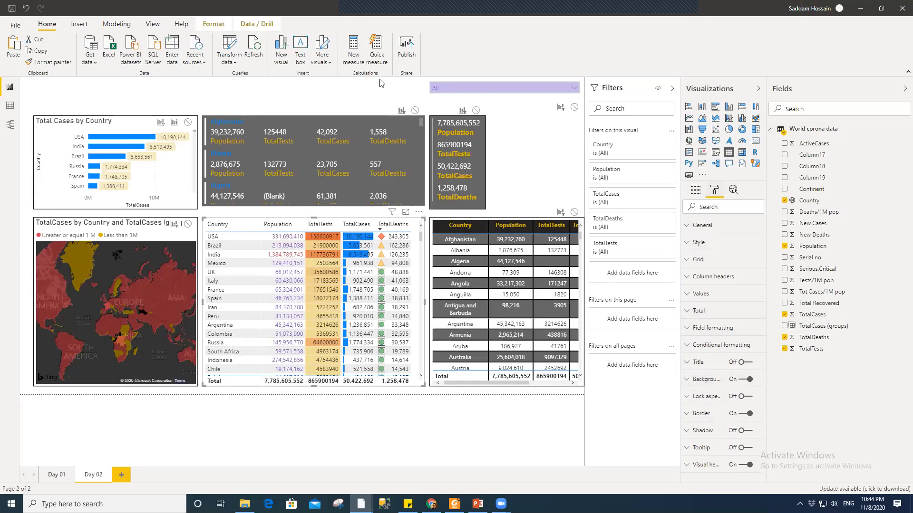
{"action": "left_click", "coordinate": [367, 87]}
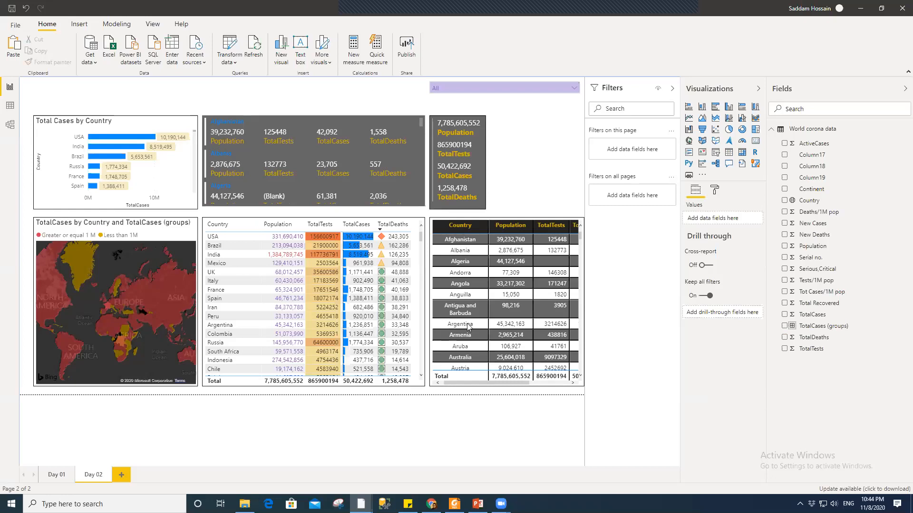
{"action": "left_click", "coordinate": [478, 504]}
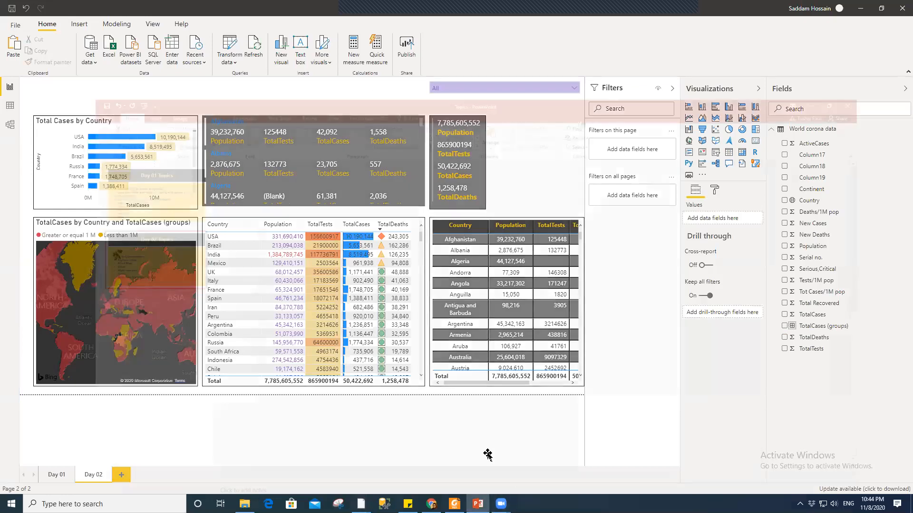
{"action": "left_click", "coordinate": [858, 9]}
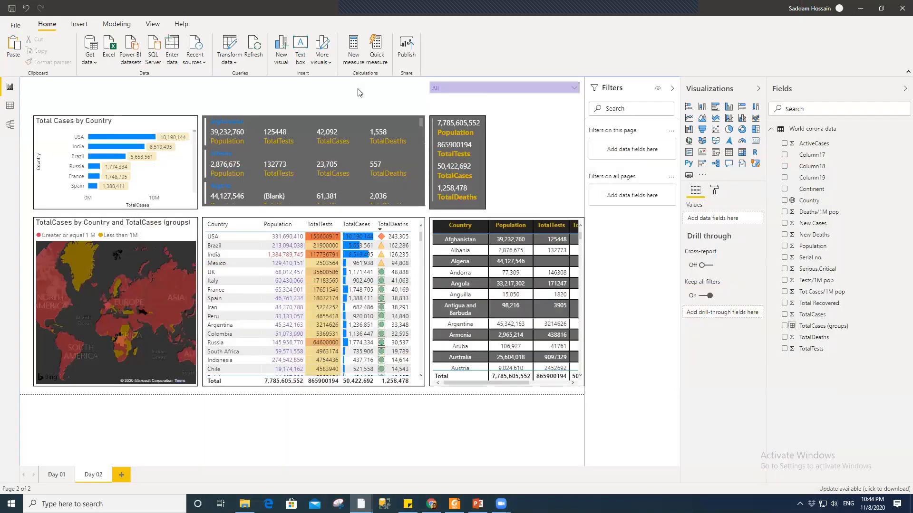
- Collapse the World corona data table in the field list and leave all visuals on the page deselected
{"action": "left_click", "coordinate": [771, 130]}
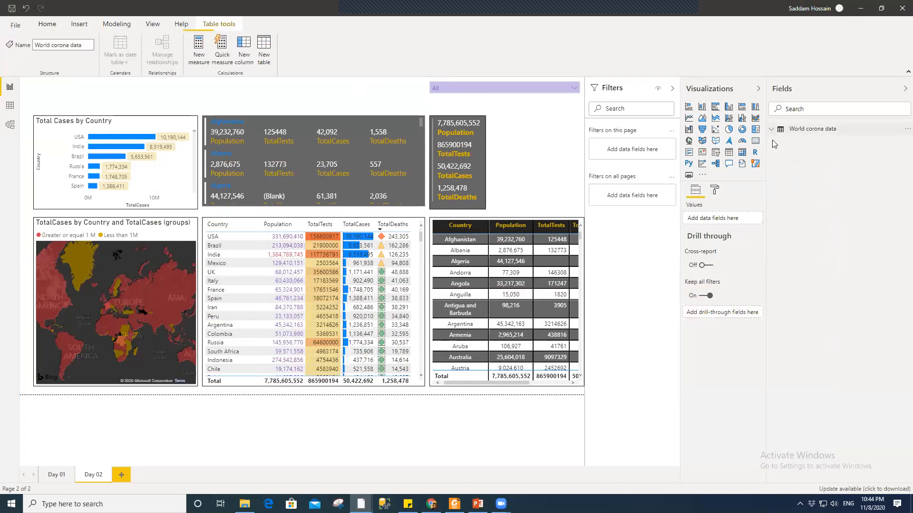
{"action": "left_click", "coordinate": [312, 92]}
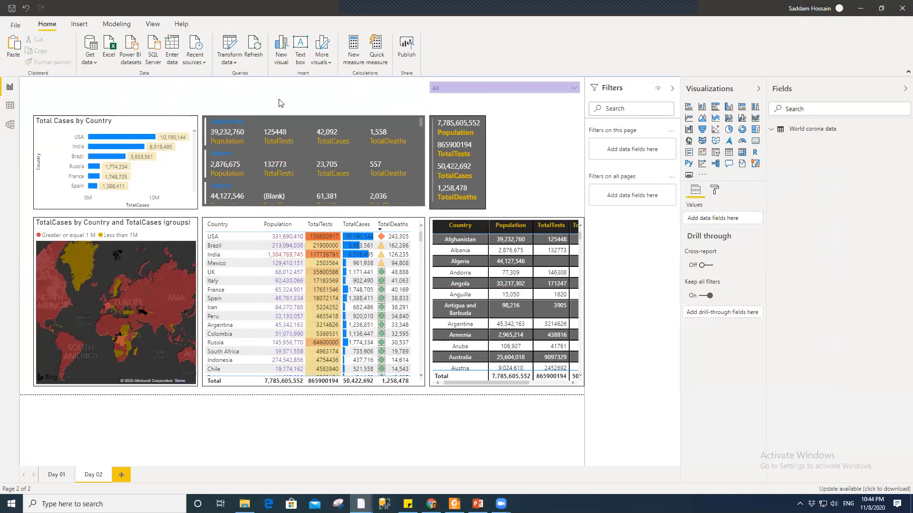
{"action": "left_click", "coordinate": [309, 208]}
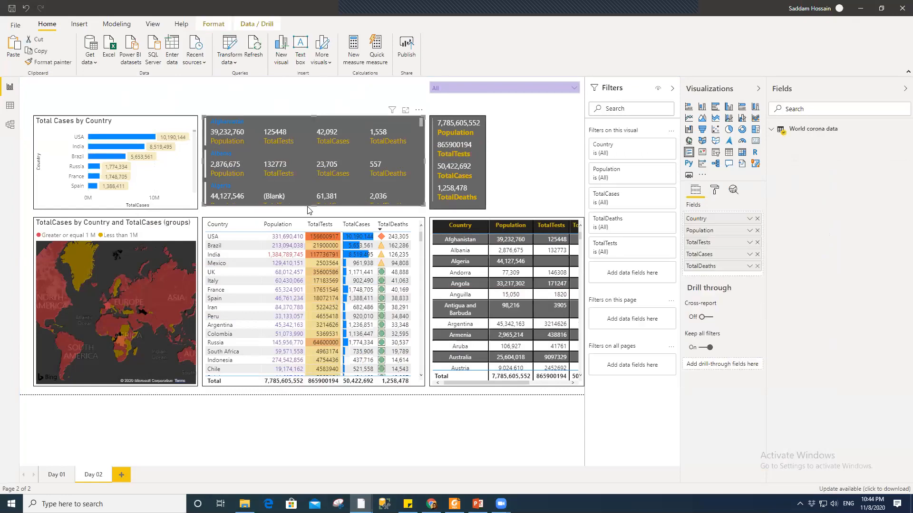
{"action": "left_click", "coordinate": [298, 111]}
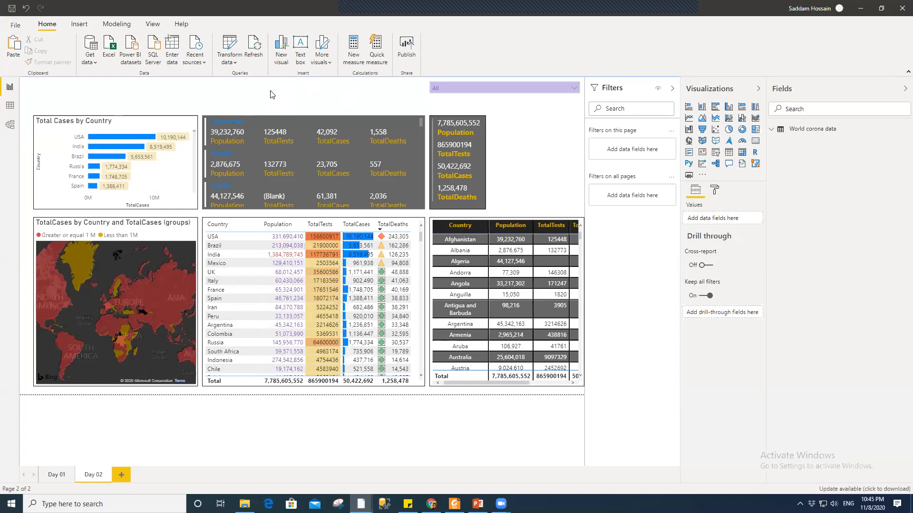
- Start importing an Excel workbook and copy the folder path D:\Project\Power bi training\Tutorials\docs\Data from File Explorer
{"action": "left_click", "coordinate": [104, 55]}
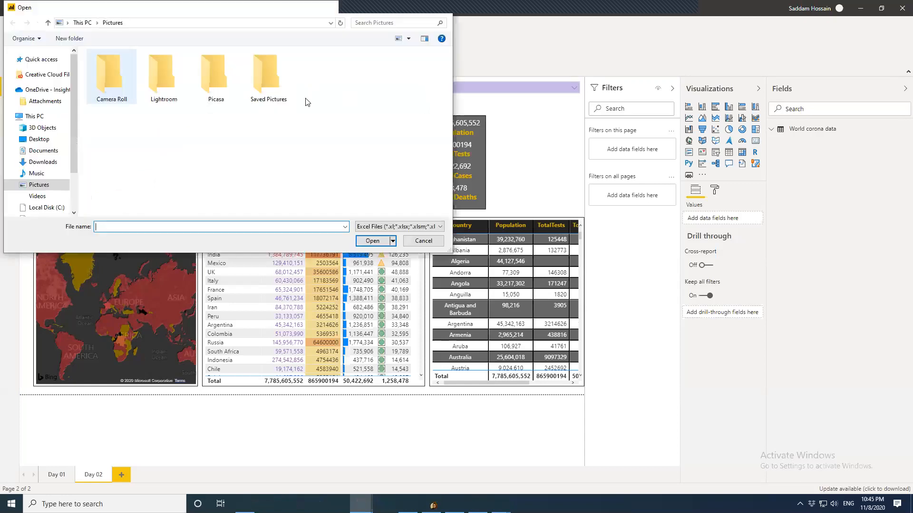
{"action": "left_click", "coordinate": [422, 241]}
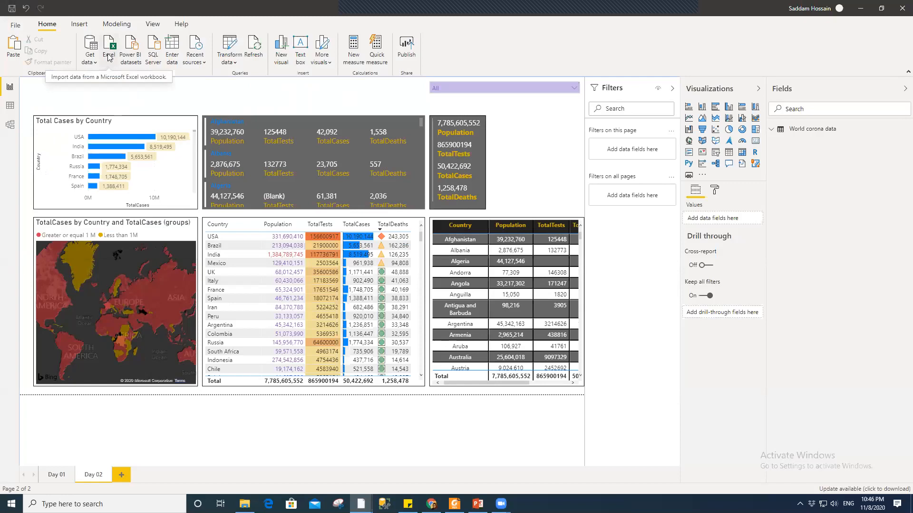
{"action": "left_click", "coordinate": [109, 58]}
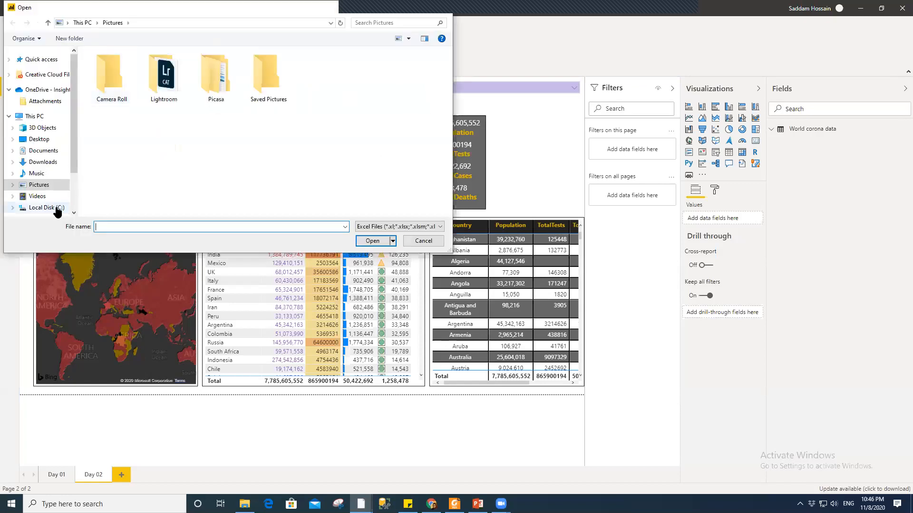
{"action": "left_click", "coordinate": [245, 503]}
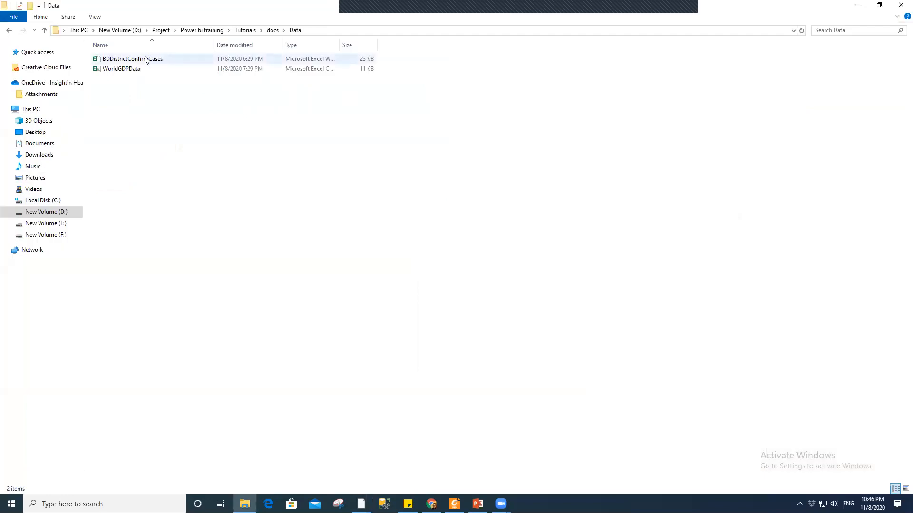
{"action": "left_click", "coordinate": [345, 31]}
{"action": "key", "text": "ctrl+c"}
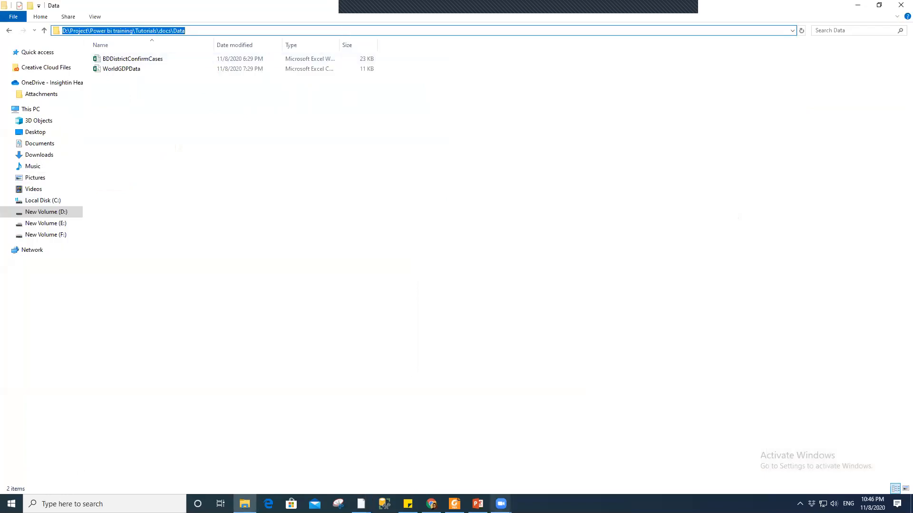
- Switch back to Power BI Desktop and go to the copied Data folder path in the file-opening dialog
{"action": "mouse_move", "coordinate": [360, 503]}
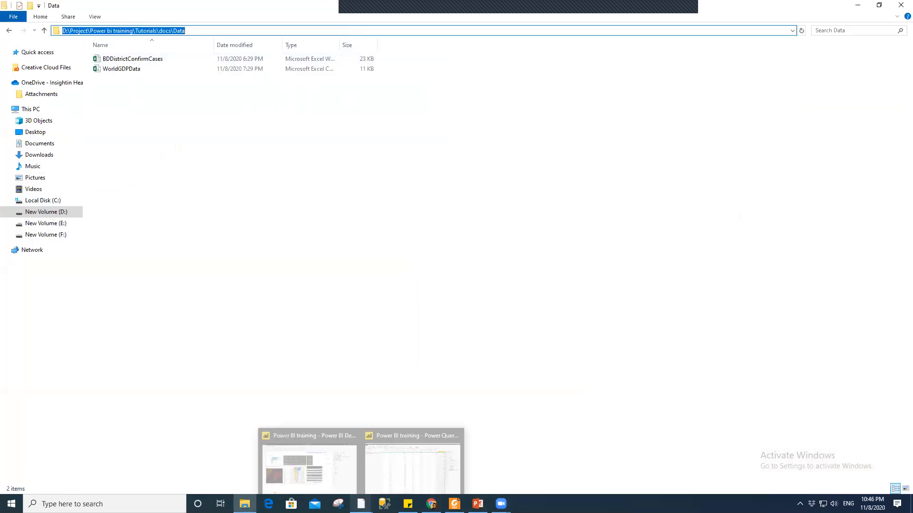
{"action": "left_click", "coordinate": [349, 471]}
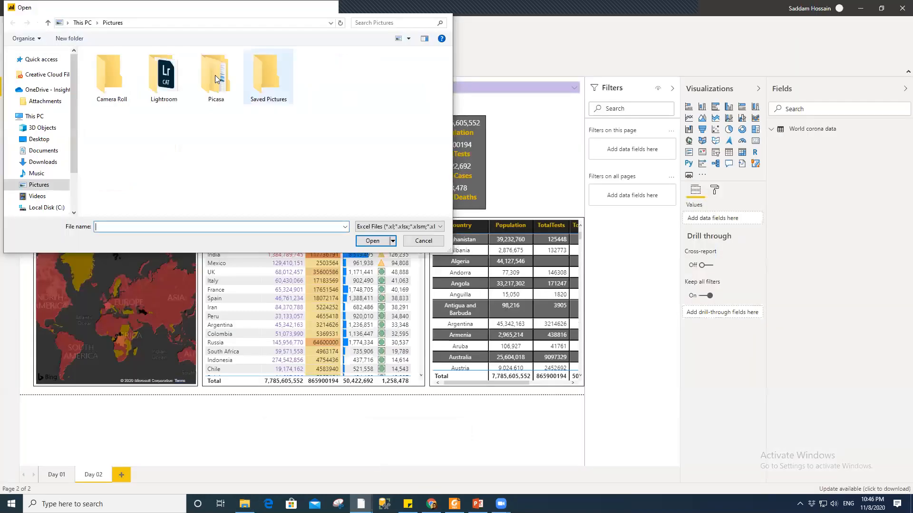
{"action": "left_click", "coordinate": [173, 22]}
{"action": "key", "text": "ctrl+v"}
{"action": "key", "text": "Return"}
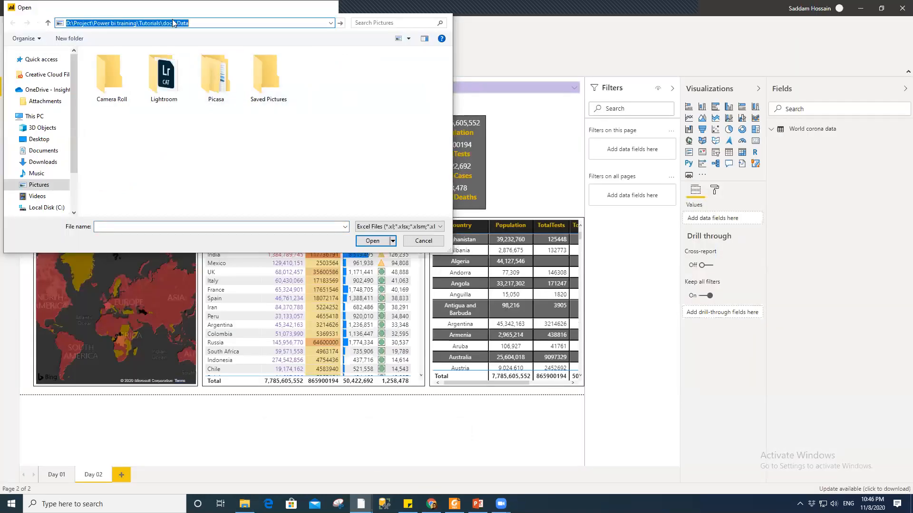
- Open the BDDistrictConfirmCases workbook, choose Sheet1 and send it to the Power Query Editor for transformation
{"action": "left_click", "coordinate": [167, 66]}
{"action": "left_click", "coordinate": [372, 241]}
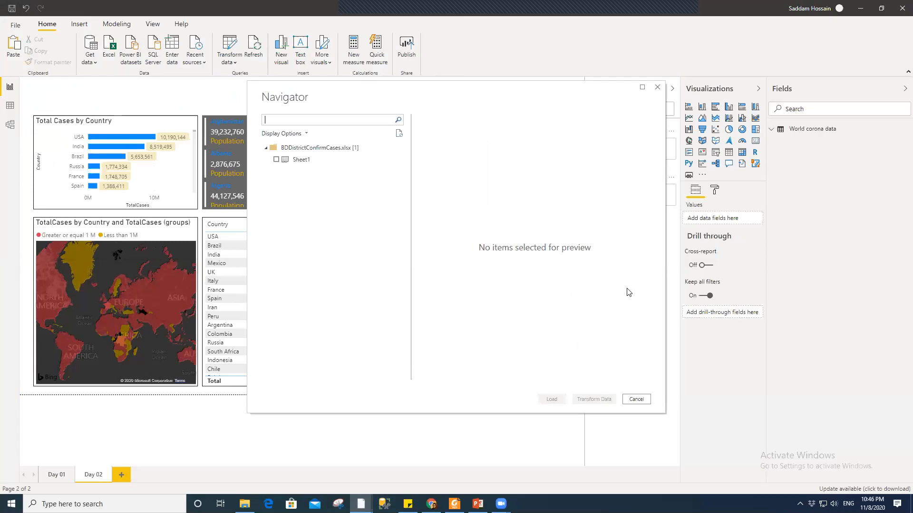
{"action": "left_click", "coordinate": [276, 160]}
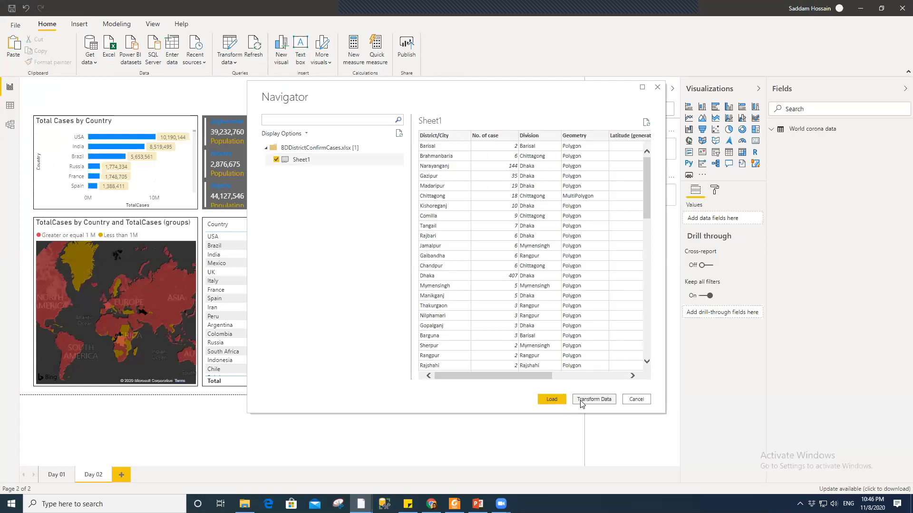
{"action": "left_click", "coordinate": [581, 401]}
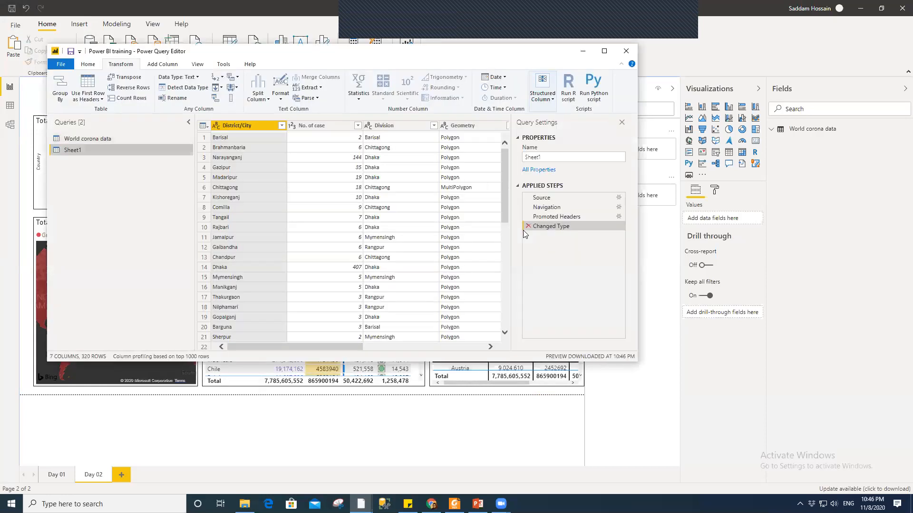
- Rename the Sheet1 query as BDCovid19 and apply the query changes to the data model
{"action": "right_click", "coordinate": [110, 150]}
{"action": "left_click", "coordinate": [134, 193]}
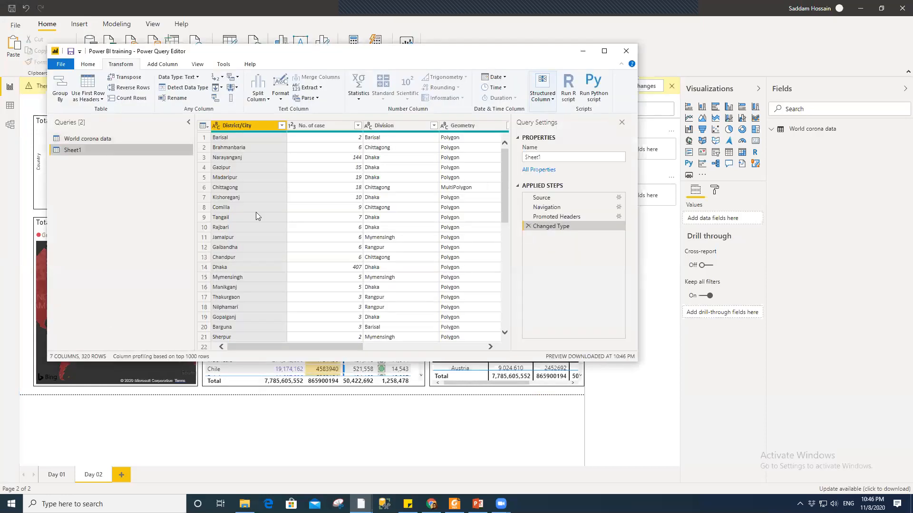
{"action": "type", "text": "BDCovid19"}
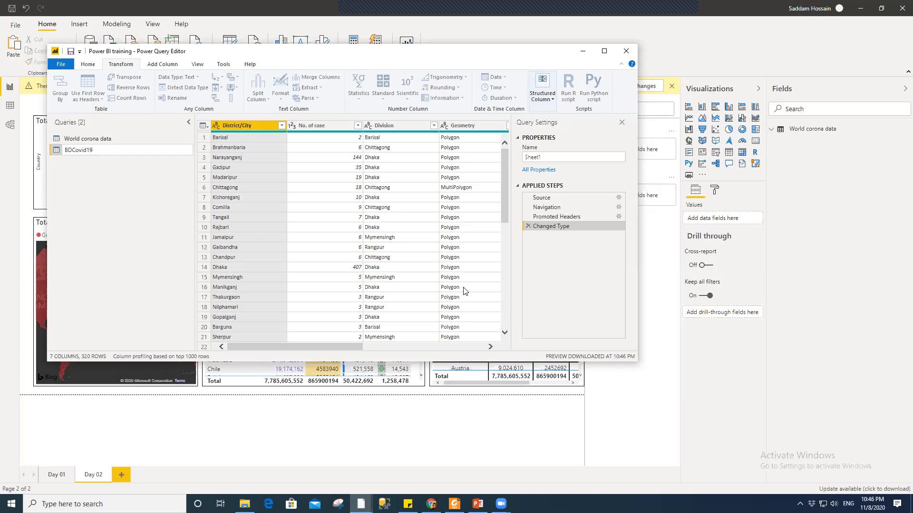
{"action": "key", "text": "Return"}
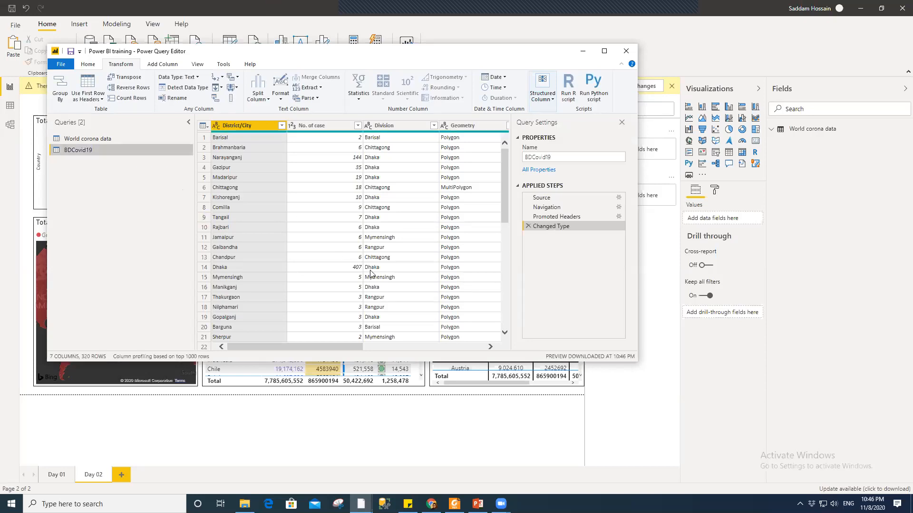
{"action": "left_click", "coordinate": [60, 65]}
{"action": "left_click", "coordinate": [77, 101]}
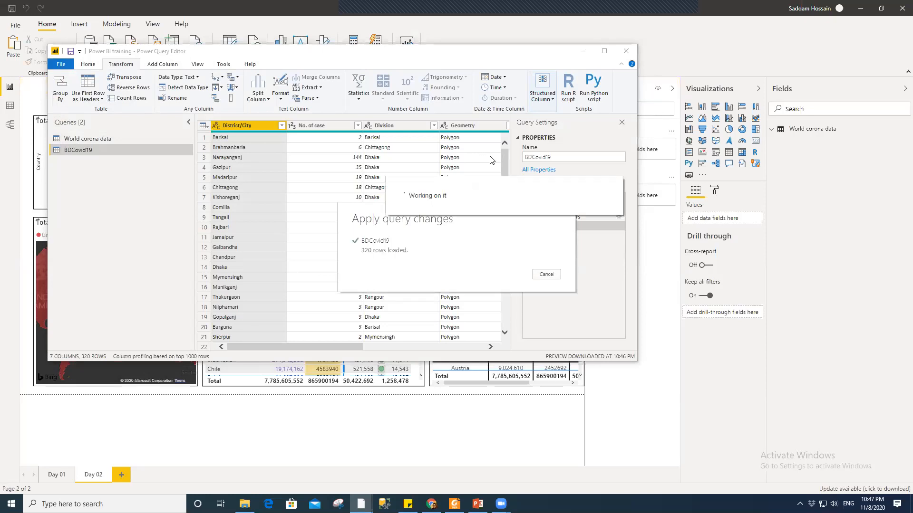
{"action": "left_click", "coordinate": [61, 64]}
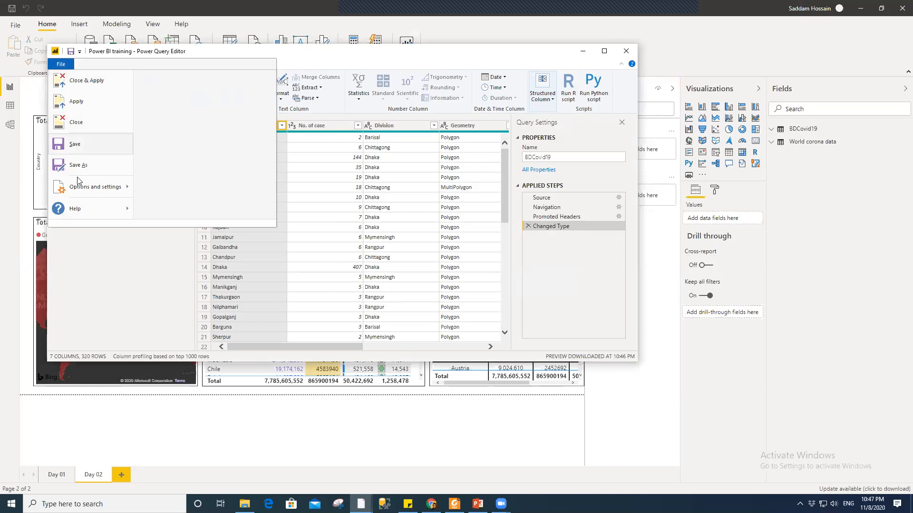
{"action": "left_click", "coordinate": [95, 67]}
{"action": "left_click", "coordinate": [89, 98]}
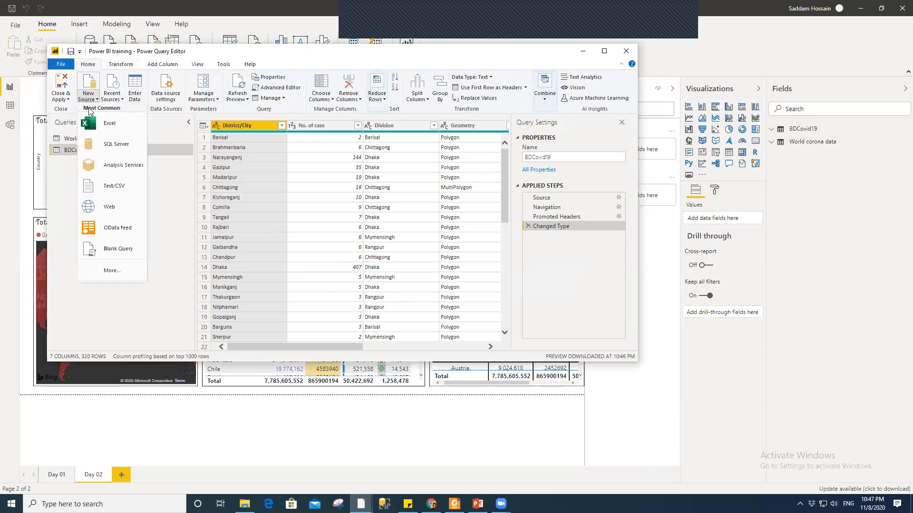
{"action": "left_click", "coordinate": [89, 97]}
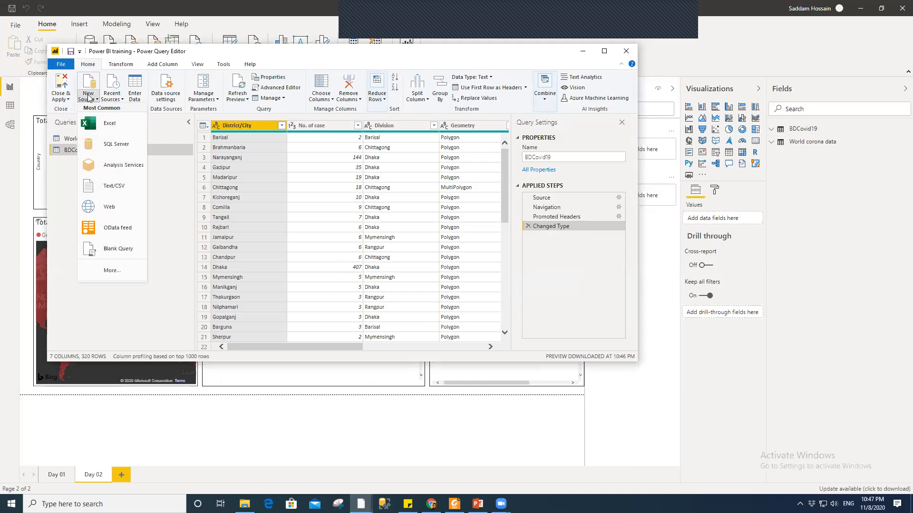
{"action": "left_click", "coordinate": [120, 45]}
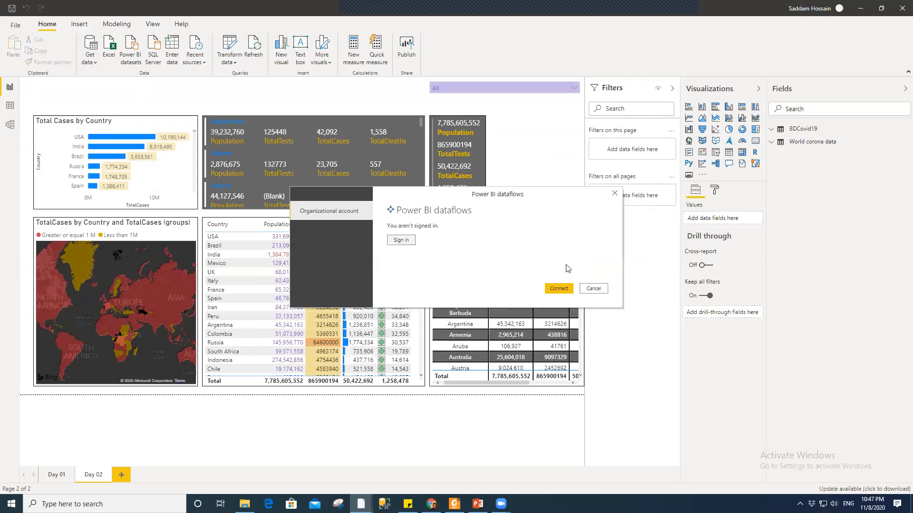
{"action": "left_click", "coordinate": [594, 289]}
- Import the WorldGDPData text/CSV file from the Data folder and load it without transforming it
{"action": "left_click", "coordinate": [94, 67]}
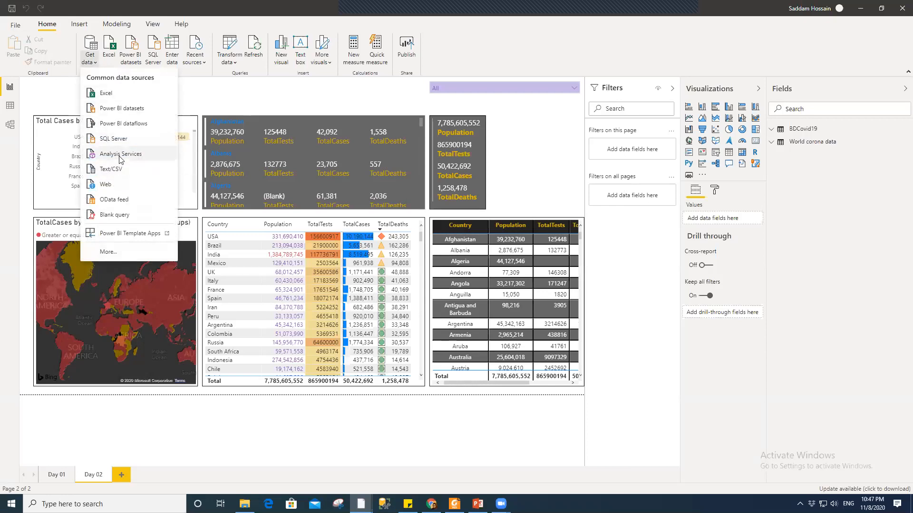
{"action": "left_click", "coordinate": [119, 170]}
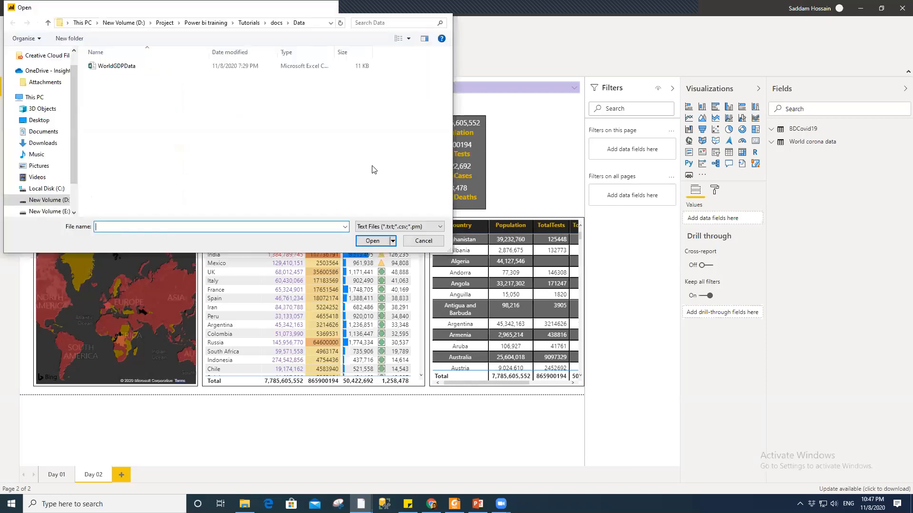
{"action": "left_click", "coordinate": [138, 66]}
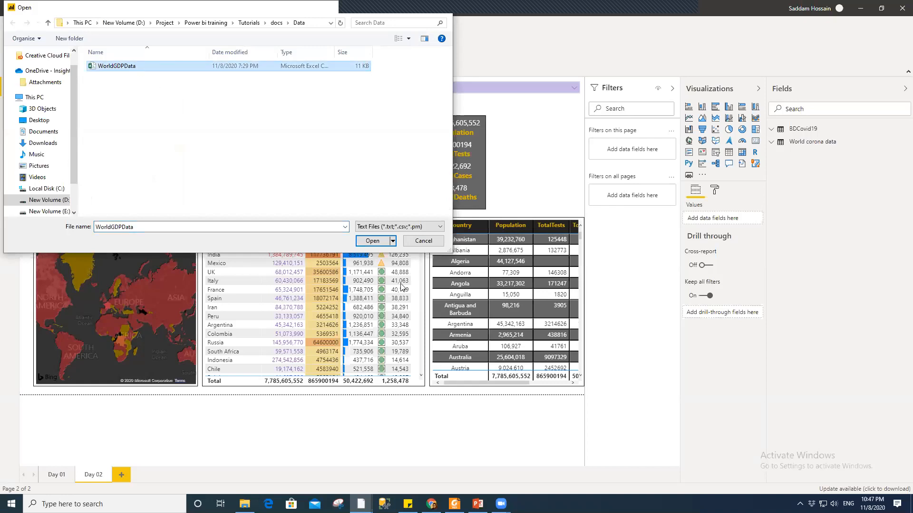
{"action": "left_click", "coordinate": [372, 241]}
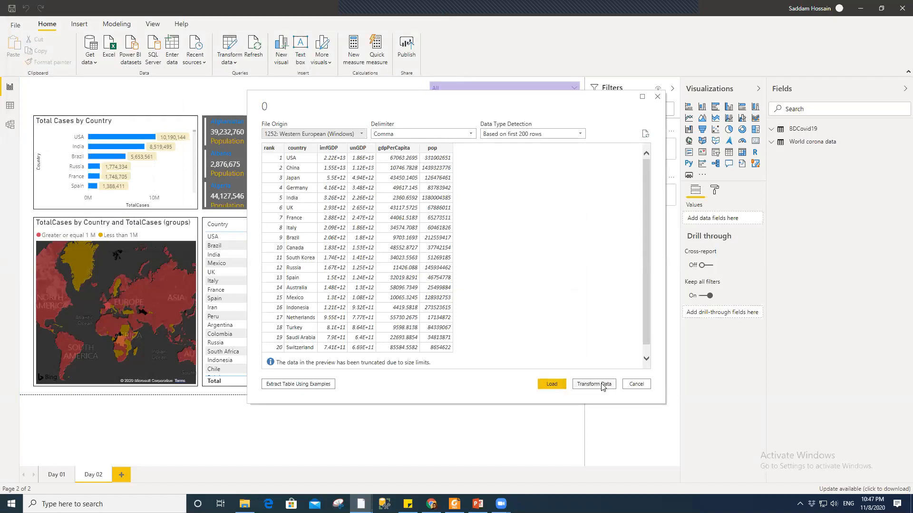
{"action": "left_click", "coordinate": [553, 385]}
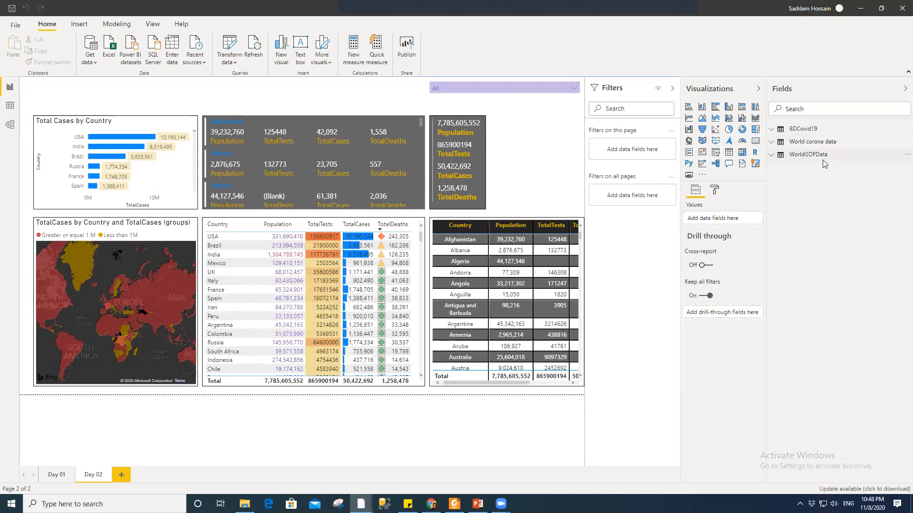
- Examine the rows and columns of World corona data, BDCovid19 and WorldGDPData in the Data view, and return to the report
{"action": "left_click", "coordinate": [10, 105]}
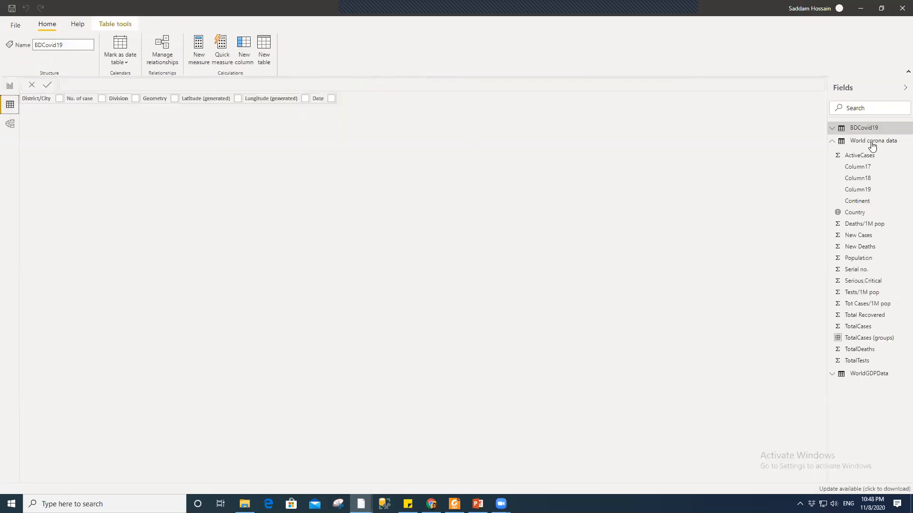
{"action": "left_click", "coordinate": [883, 144]}
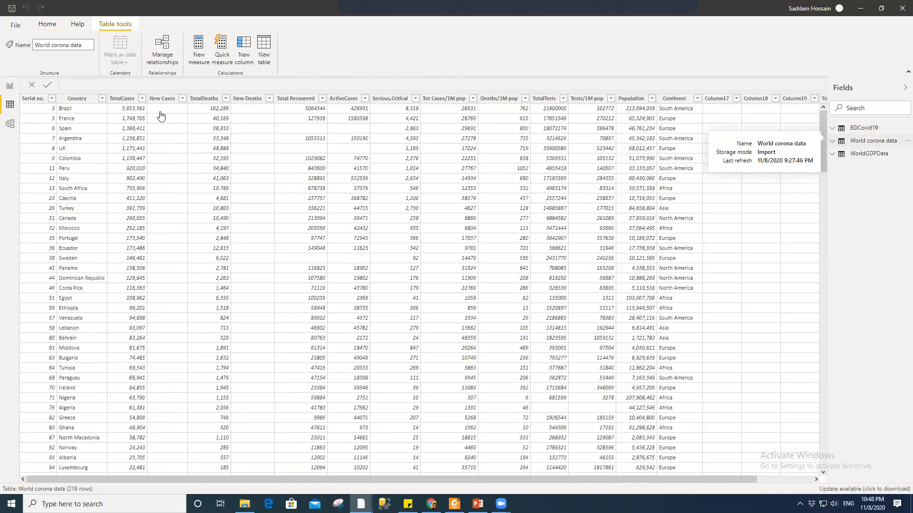
{"action": "left_click", "coordinate": [869, 130]}
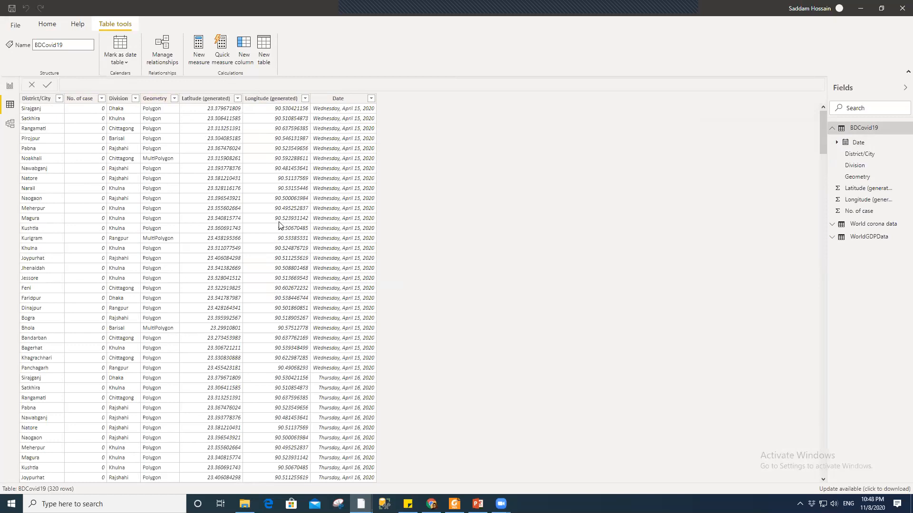
{"action": "left_click", "coordinate": [834, 133]}
{"action": "left_click", "coordinate": [832, 129]}
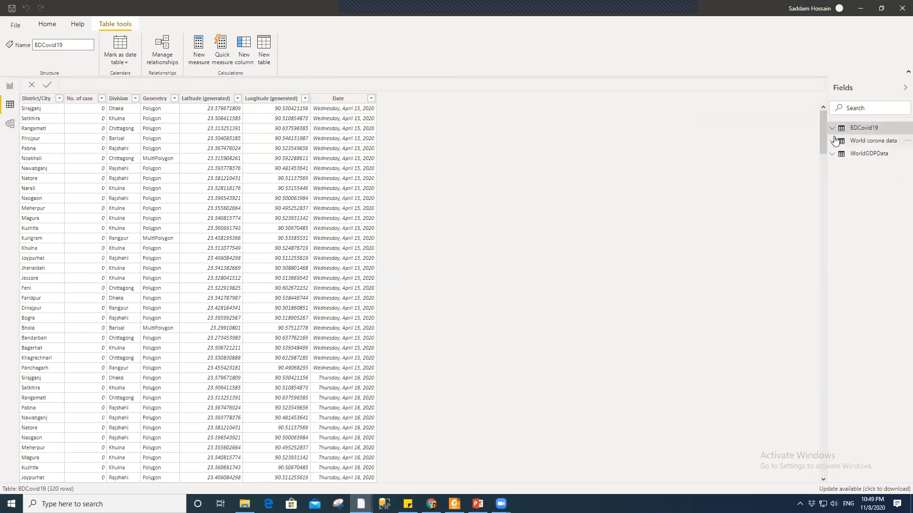
{"action": "left_click", "coordinate": [834, 143]}
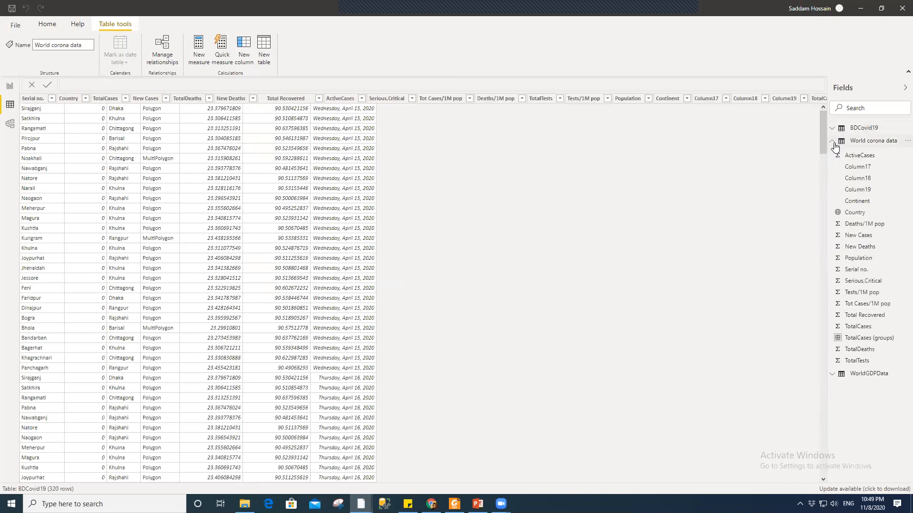
{"action": "left_click", "coordinate": [834, 143]}
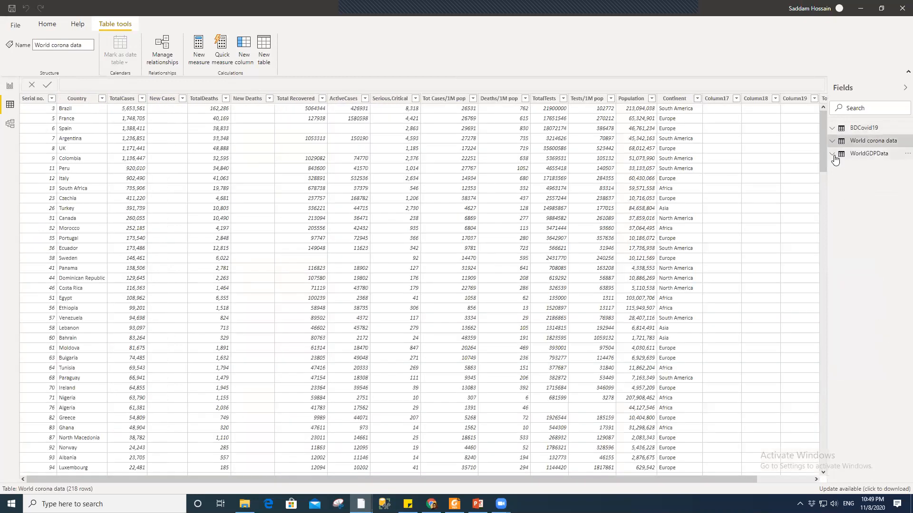
{"action": "left_click", "coordinate": [837, 154]}
{"action": "left_click", "coordinate": [863, 156]}
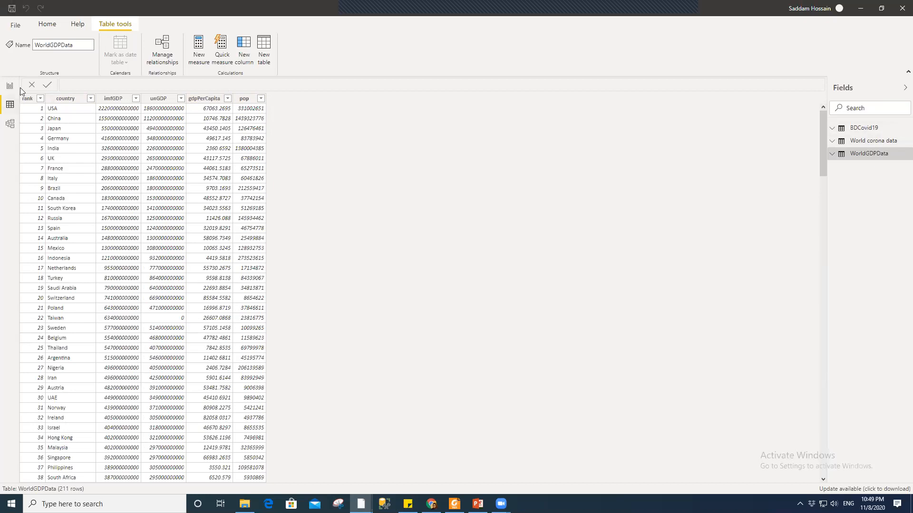
{"action": "left_click", "coordinate": [5, 90]}
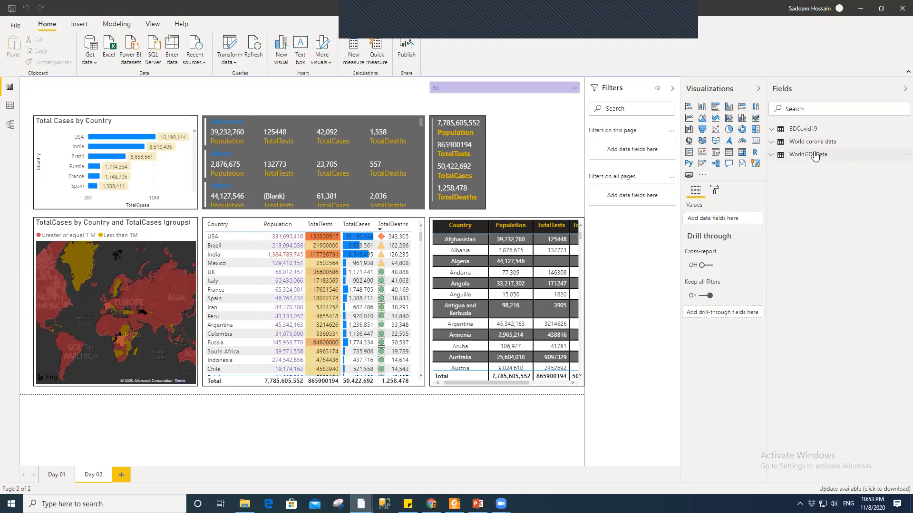
- Switch to File Explorer, open the WorldGDPData file in Excel and maximize its window
{"action": "left_click", "coordinate": [244, 504]}
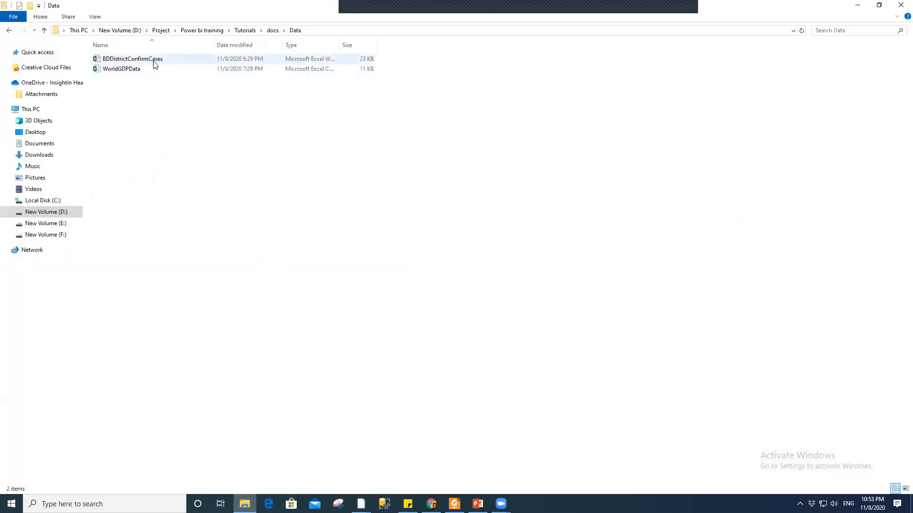
{"action": "double_click", "coordinate": [136, 70]}
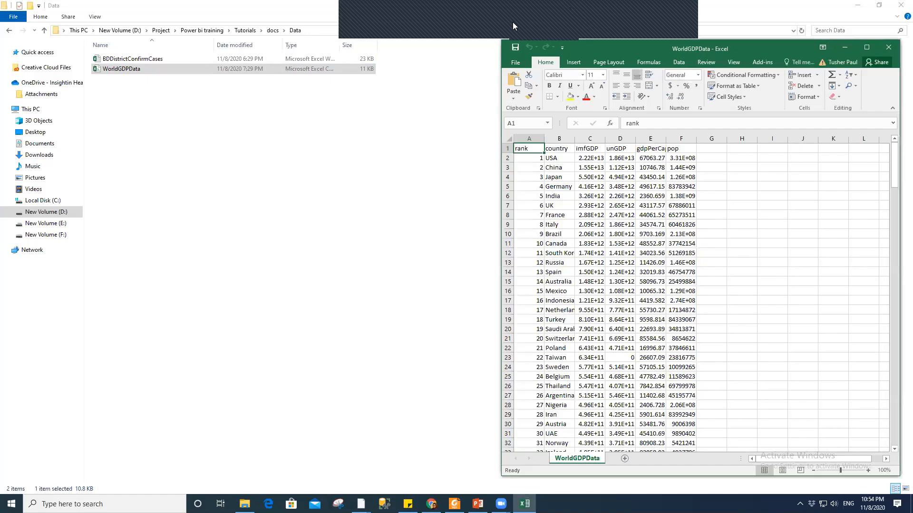
{"action": "left_click", "coordinate": [856, 48]}
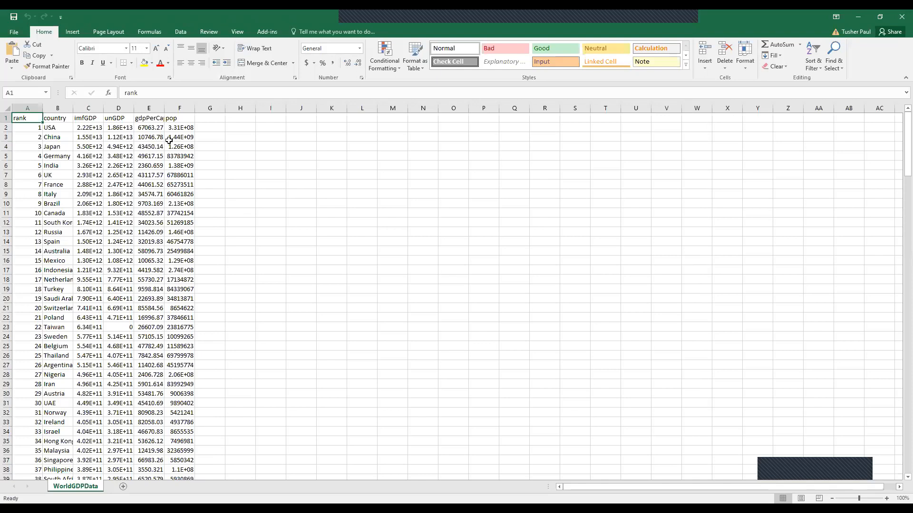
- Auto-fit the widths of the rank, unGDP and gdpPerCapita columns to their contents
{"action": "left_click", "coordinate": [3, 110]}
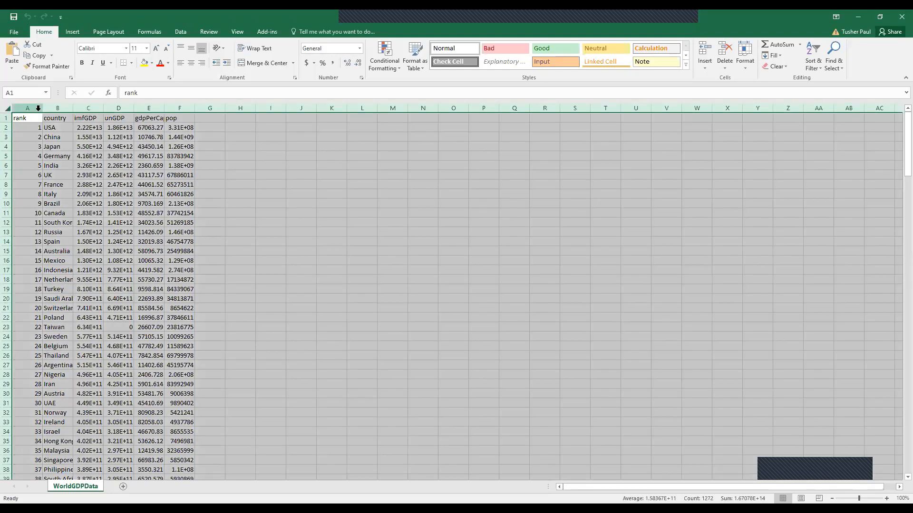
{"action": "left_click", "coordinate": [36, 109]}
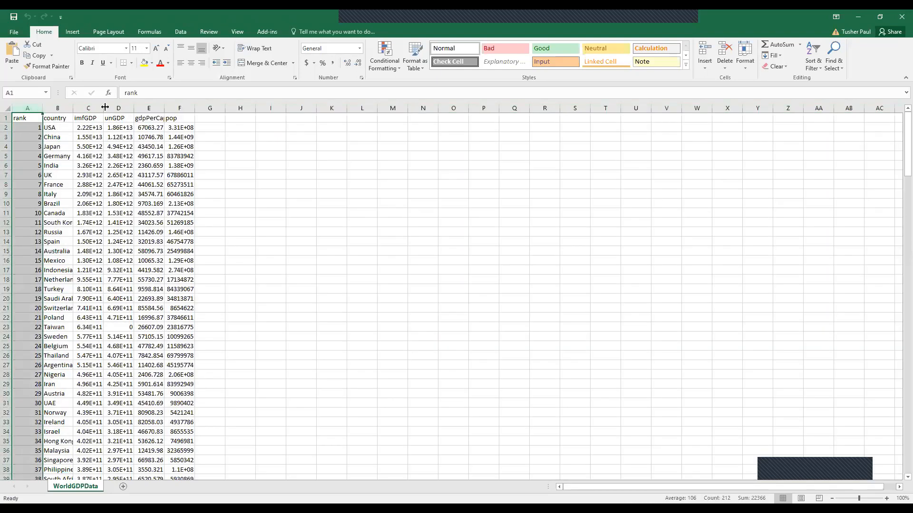
{"action": "double_click", "coordinate": [42, 110]}
{"action": "double_click", "coordinate": [119, 109]}
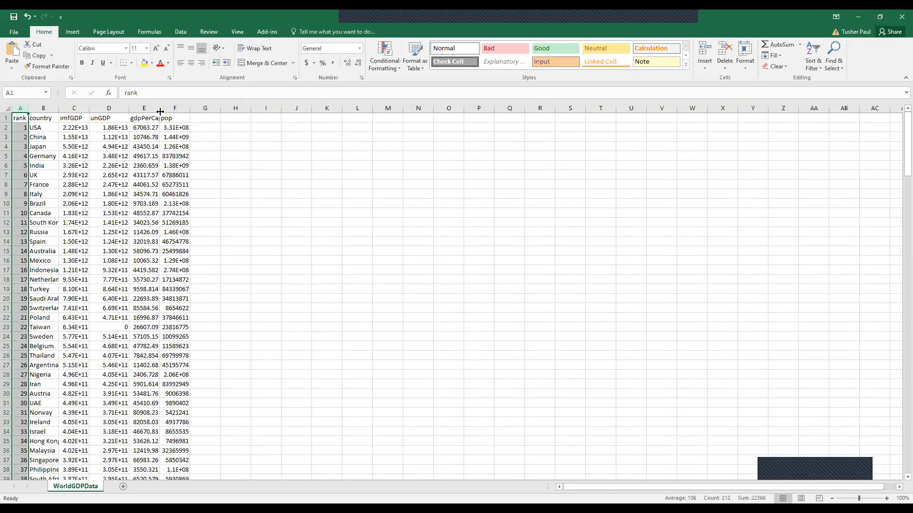
{"action": "double_click", "coordinate": [160, 111]}
- Examine the WorldGDPData column headers from country to pop and sample values in the rows below them
{"action": "left_click", "coordinate": [42, 119]}
{"action": "left_click", "coordinate": [86, 118]}
{"action": "left_click", "coordinate": [125, 119]}
{"action": "left_click", "coordinate": [147, 118]}
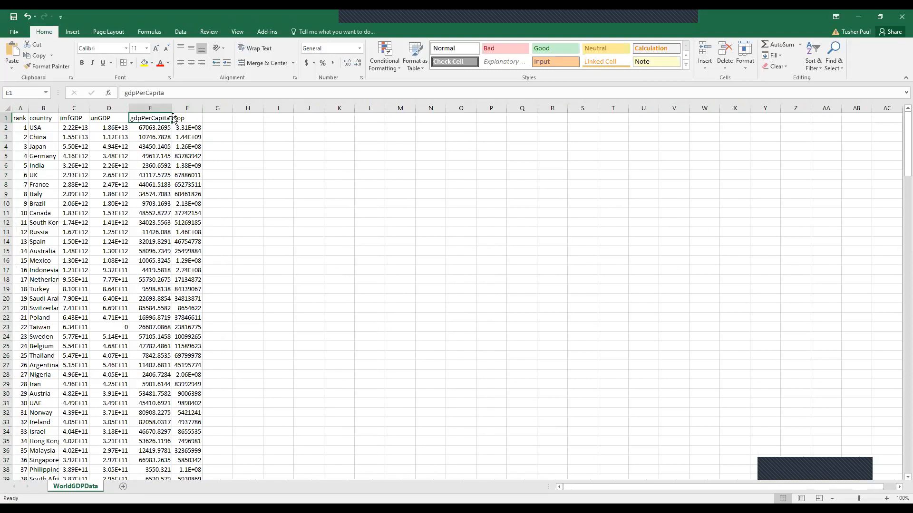
{"action": "left_click", "coordinate": [176, 118]}
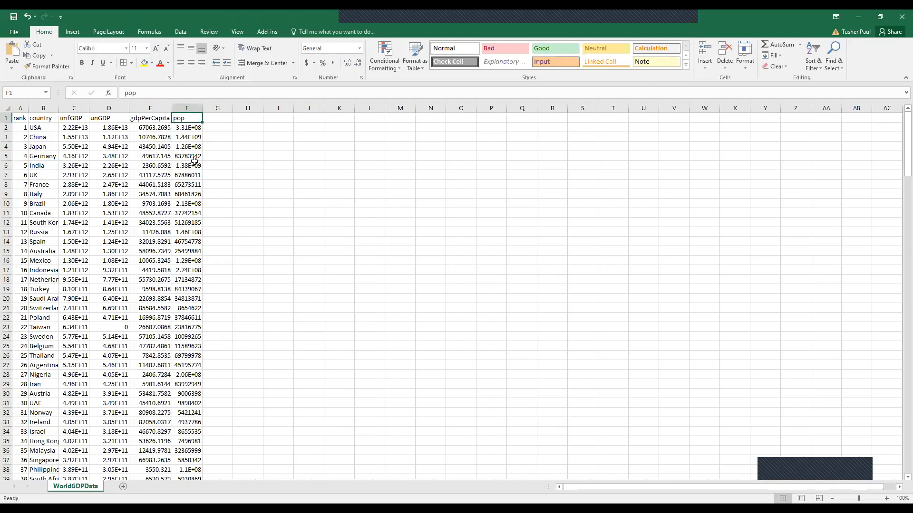
{"action": "left_click", "coordinate": [20, 128]}
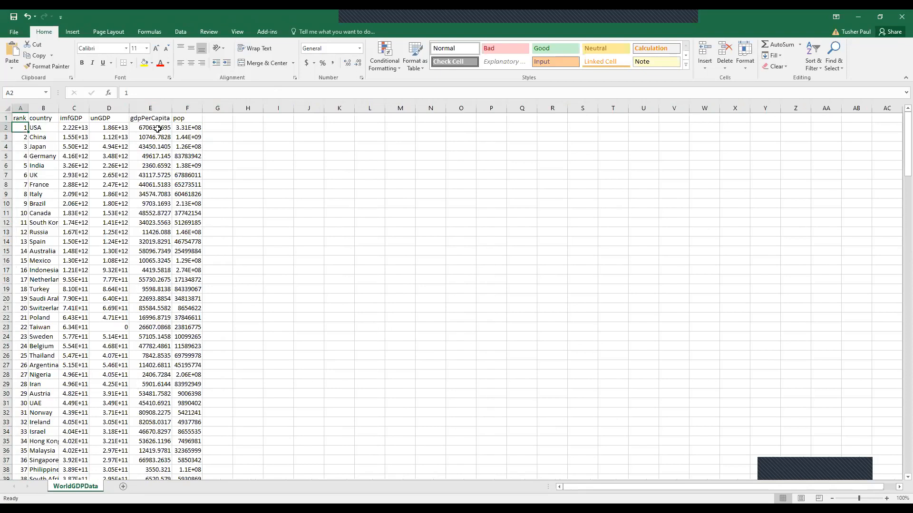
{"action": "left_click", "coordinate": [183, 128]}
{"action": "left_click", "coordinate": [161, 156]}
{"action": "left_click", "coordinate": [76, 242]}
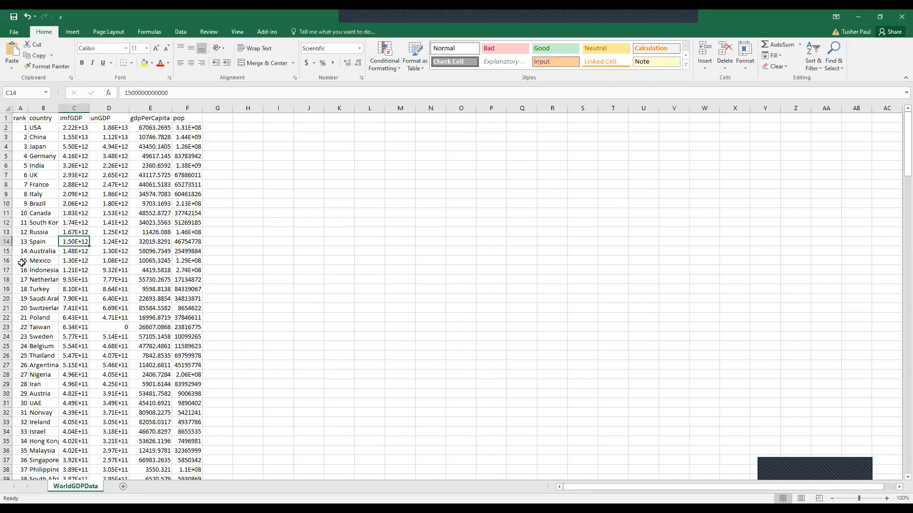
{"action": "left_click", "coordinate": [116, 298]}
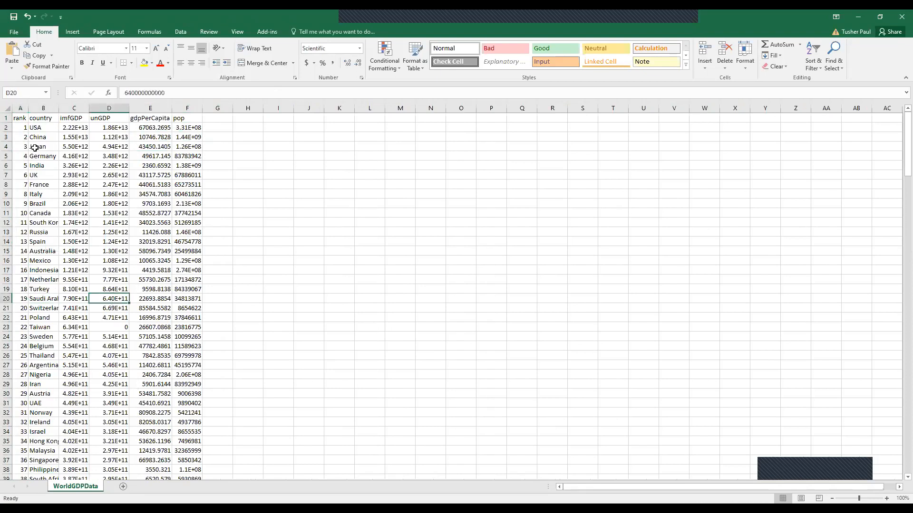
- Select the data from A2 to the last used cell to review its extent, and clear the selection back at the first rows
{"action": "left_click", "coordinate": [25, 128]}
{"action": "scroll", "coordinate": [207, 319], "scroll_direction": "down", "scroll_amount": 7}
{"action": "scroll", "coordinate": [207, 319], "scroll_direction": "down", "scroll_amount": 20}
{"action": "scroll", "coordinate": [208, 319], "scroll_direction": "down", "scroll_amount": 20}
{"action": "scroll", "coordinate": [899, 295], "scroll_direction": "down", "scroll_amount": 5}
{"action": "key", "text": "ctrl+shift+End"}
{"action": "scroll", "coordinate": [896, 423], "scroll_direction": "up", "scroll_amount": 3}
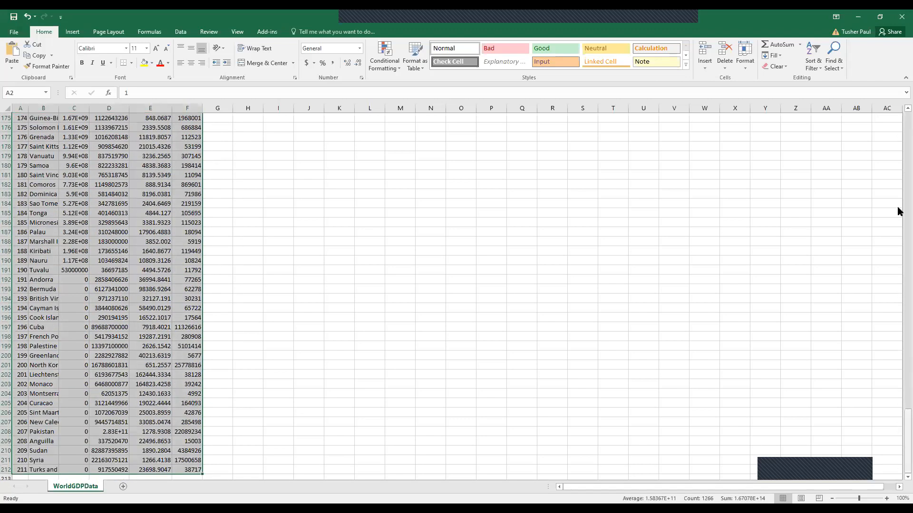
{"action": "left_click_drag", "start_coordinate": [907, 427], "coordinate": [78, 186]}
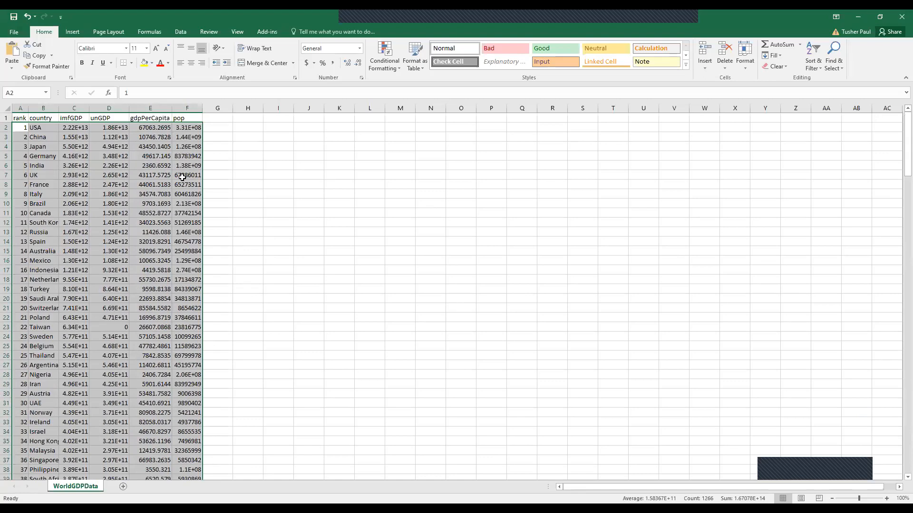
{"action": "left_click", "coordinate": [123, 204]}
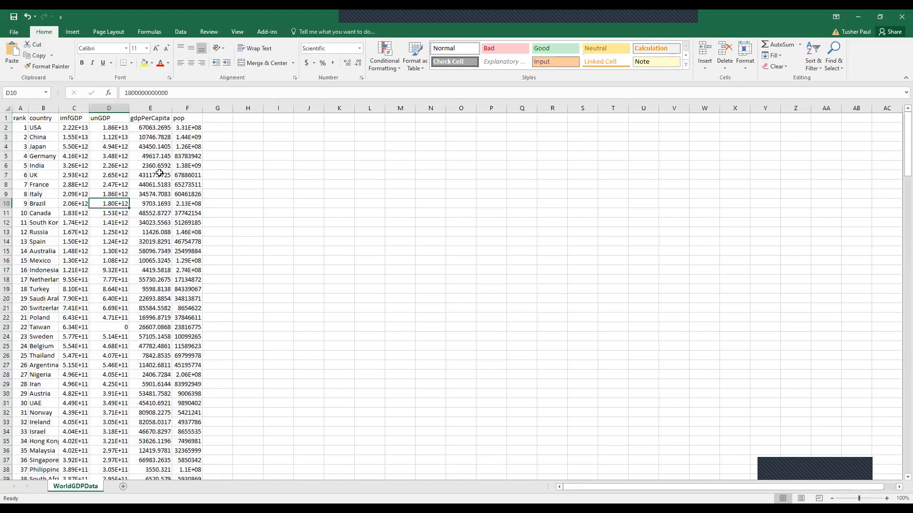